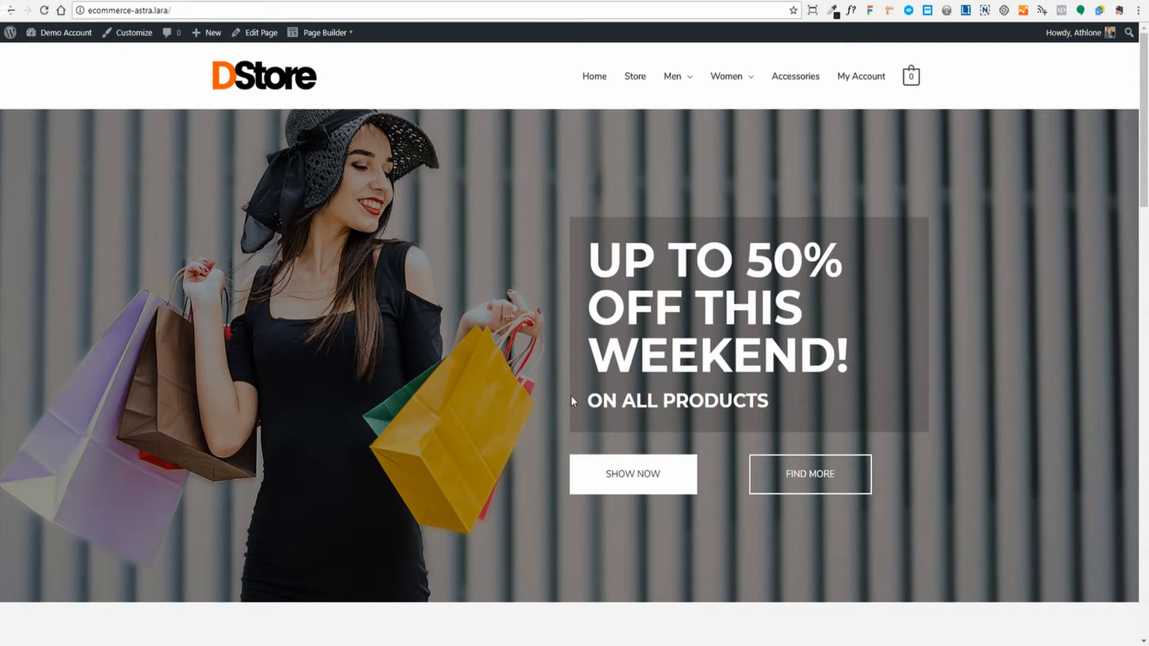
- Scroll through the DStore demo homepage to look over its sections
scroll(513, 303, down, 4)
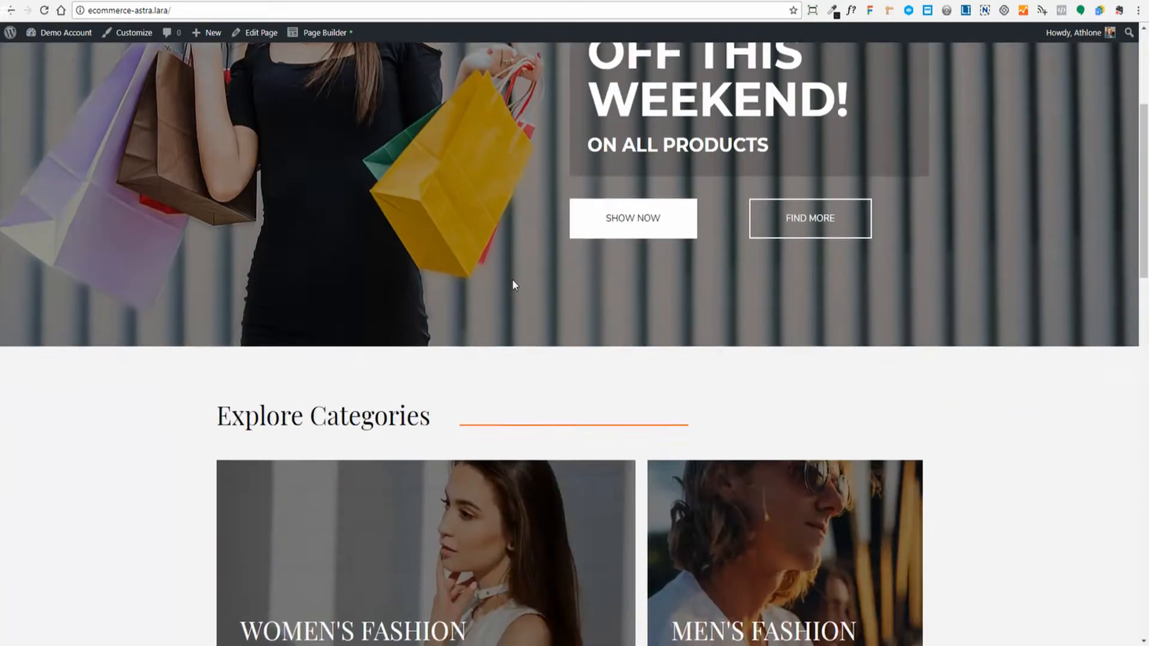
scroll(515, 282, down, 7)
scroll(477, 229, up, 3)
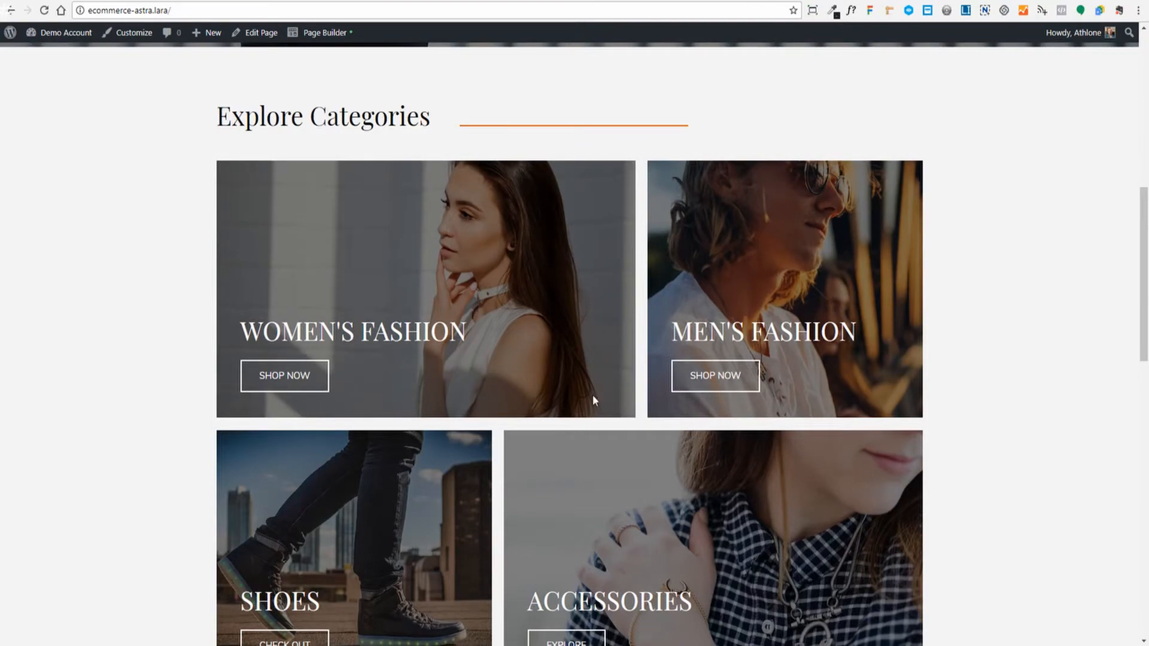
scroll(593, 397, down, 10)
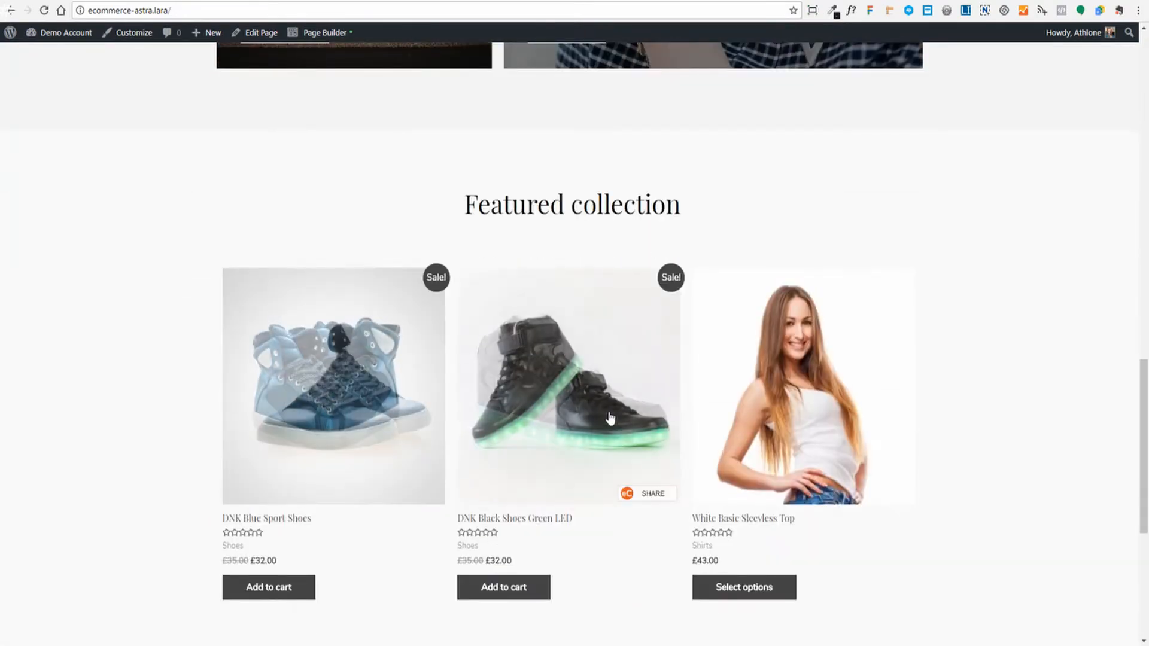
scroll(586, 359, down, 3)
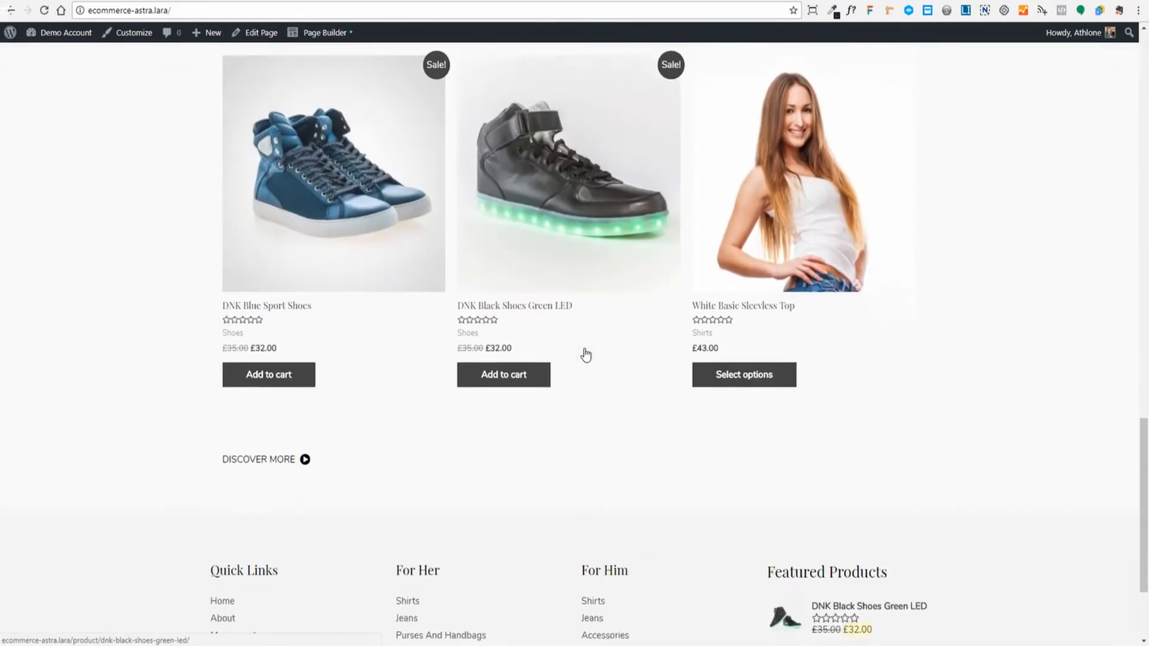
scroll(586, 355, down, 3)
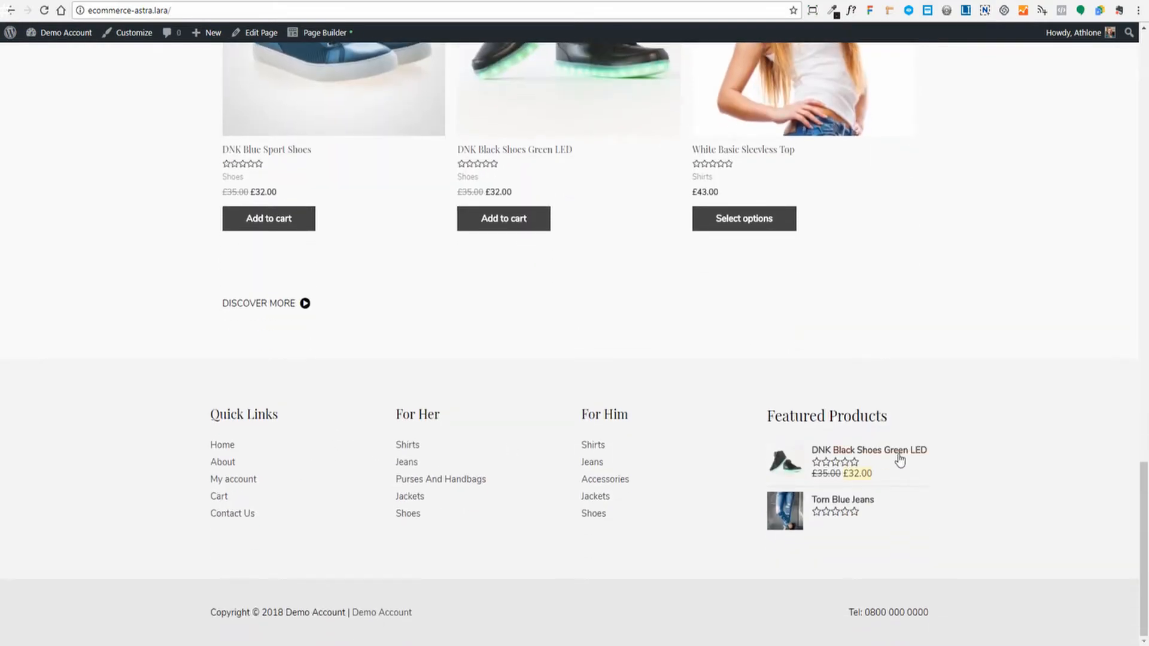
scroll(836, 616, up, 20)
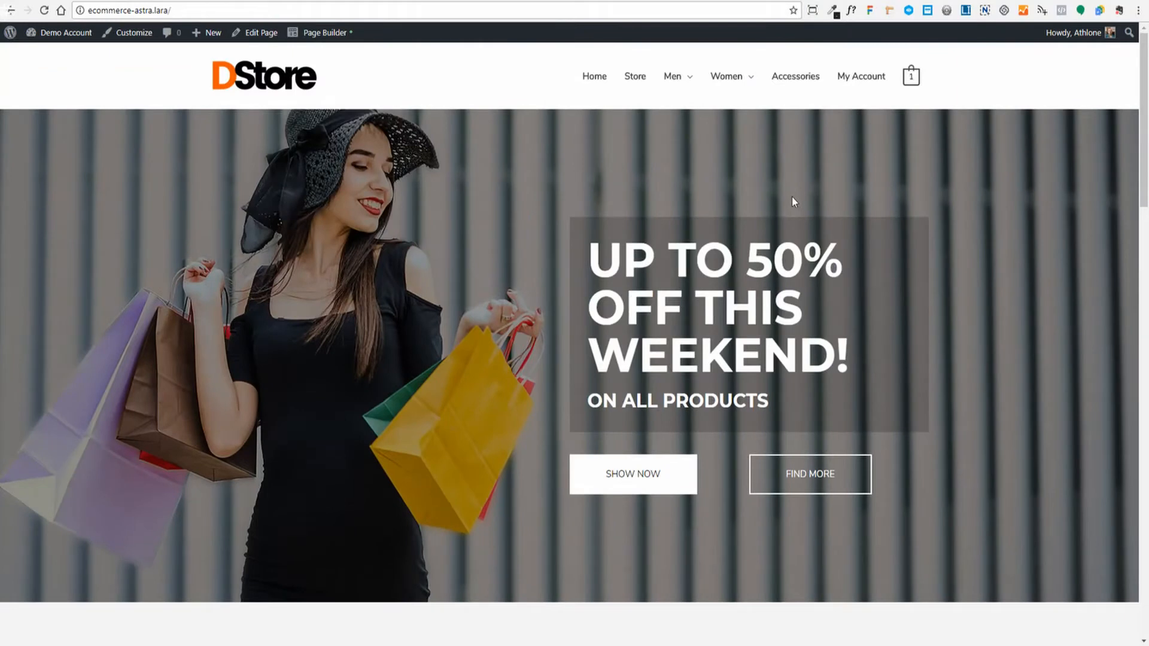
- Visit the Store and a product page, ending on the cart with DNK Black Shoes Green LED at £32.00
mouse_move(910, 79)
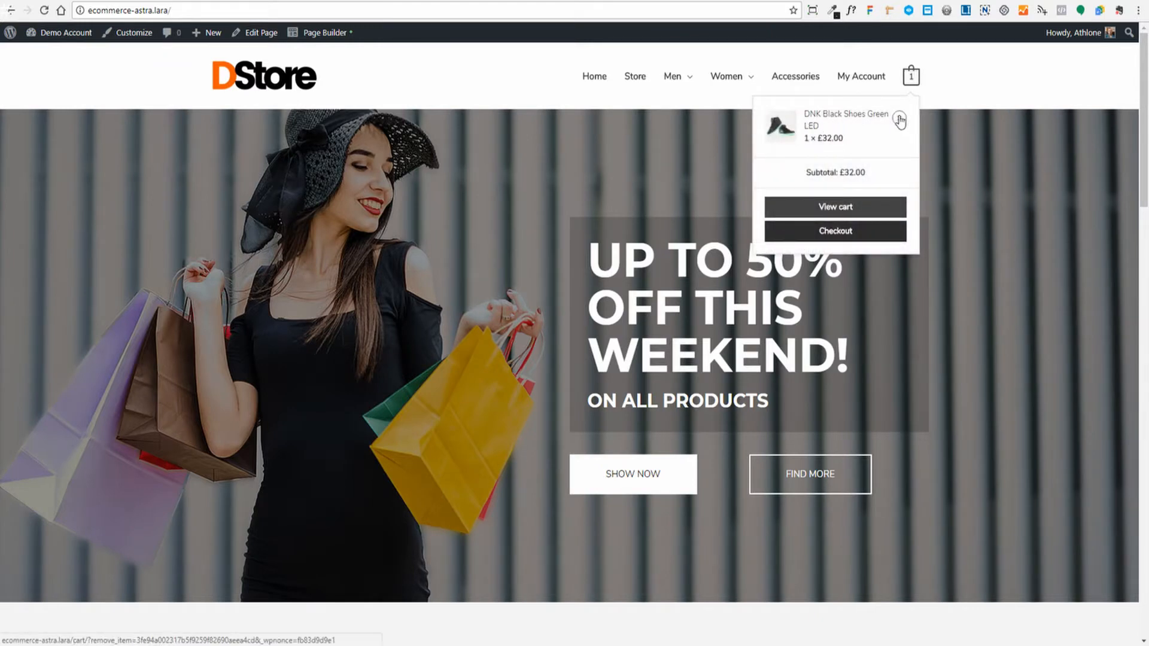
click(831, 231)
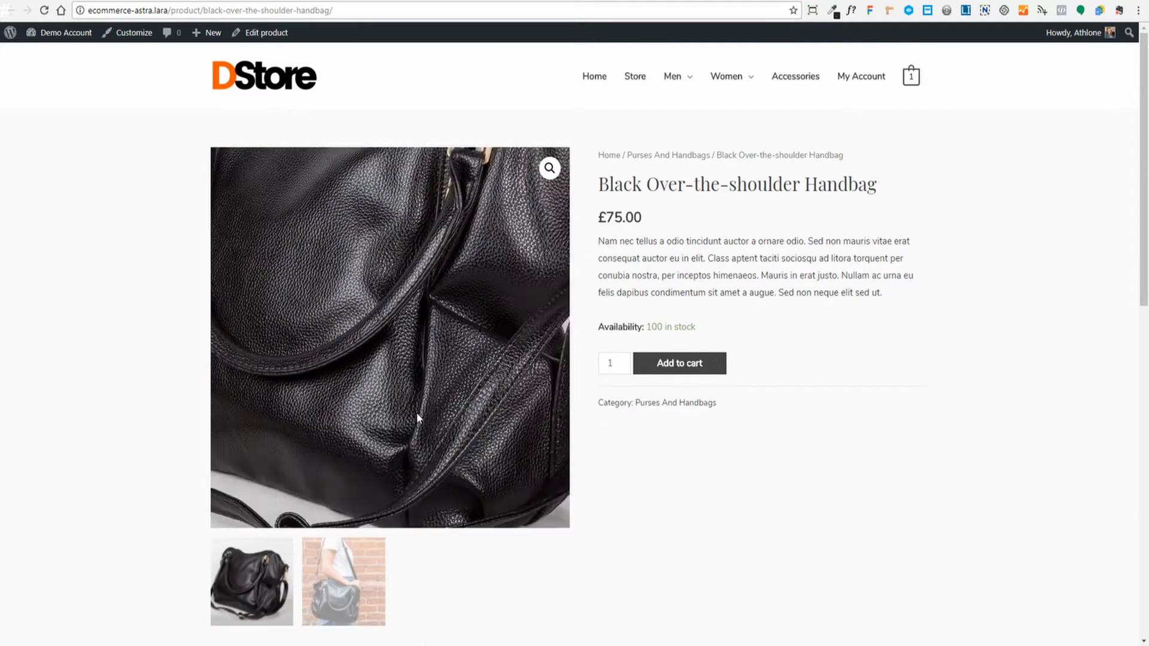
drag(603, 186, 837, 229)
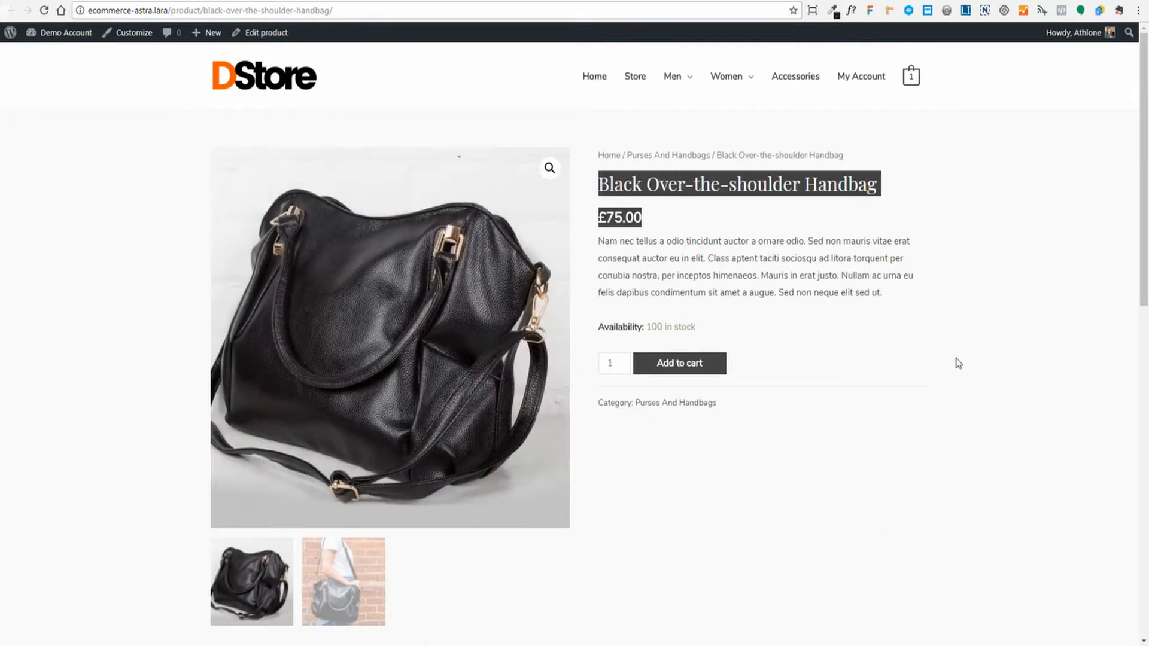
click(958, 359)
scroll(962, 356, down, 5)
scroll(961, 357, down, 5)
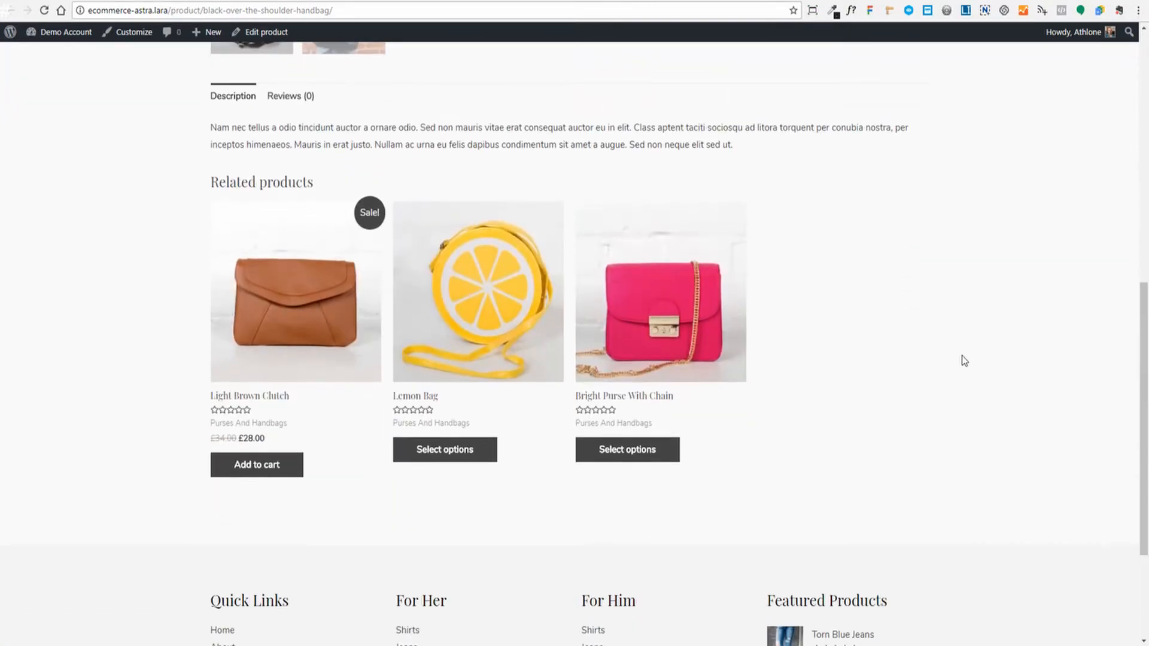
scroll(725, 344, down, 3)
scroll(723, 305, up, 4)
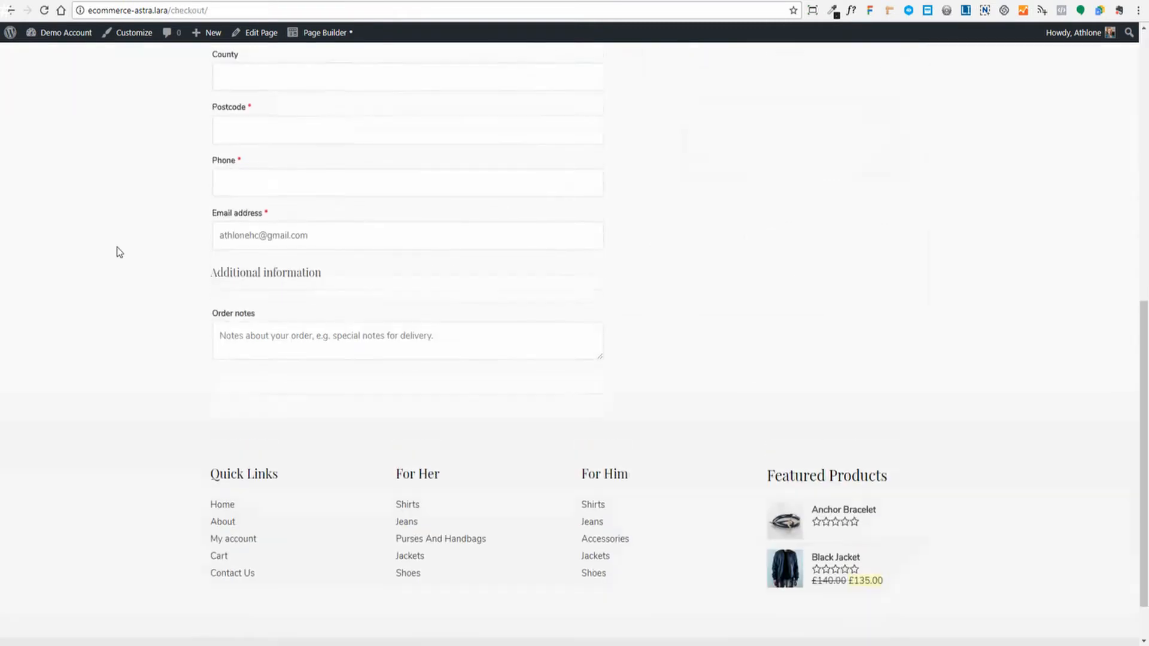
- Scroll through the checkout's billing details form and £32.00 order summary
scroll(116, 252, up, 10)
scroll(135, 284, down, 6)
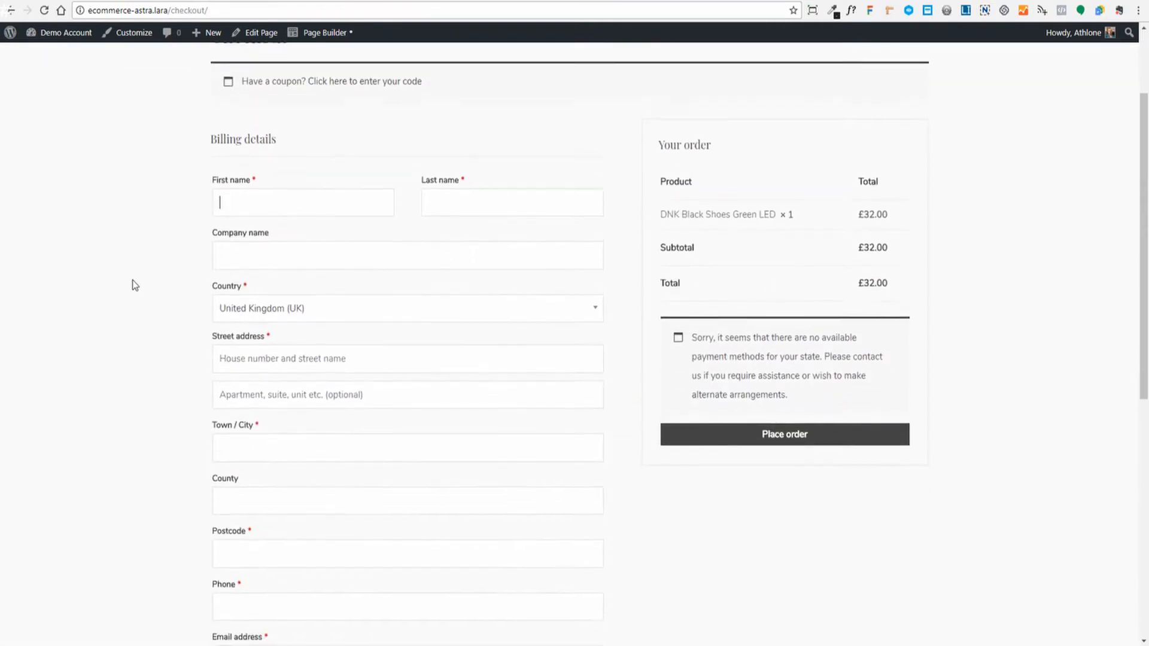
scroll(134, 284, up, 6)
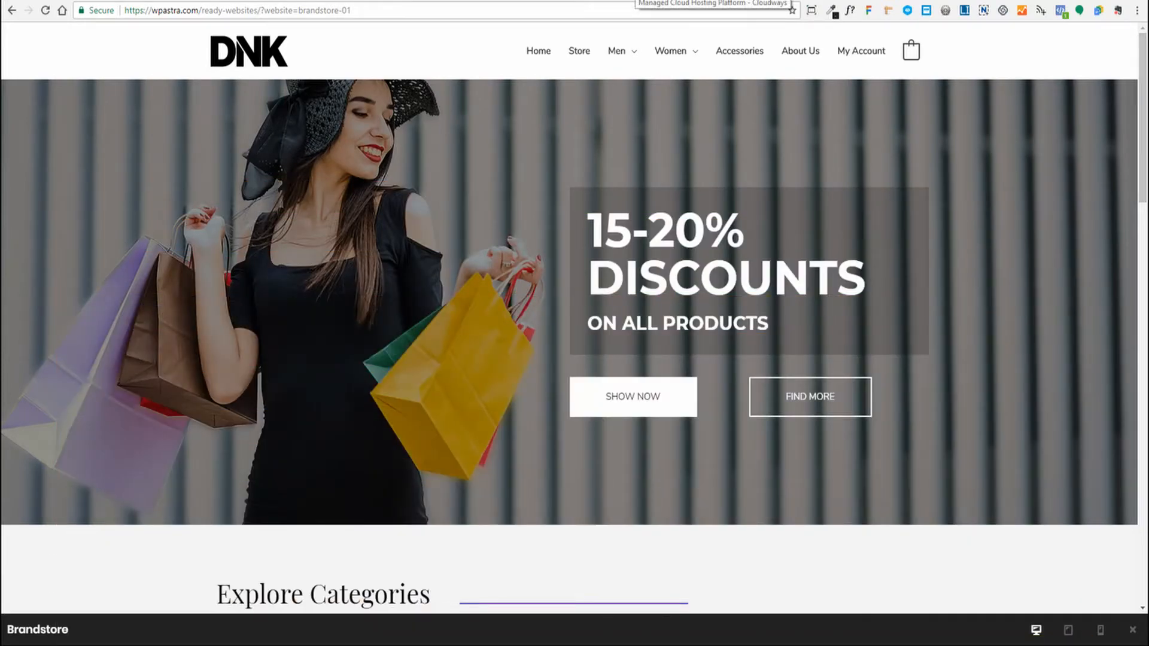
- Switch from the Brandstore preview to the Cloudways browser tab
click(633, 0)
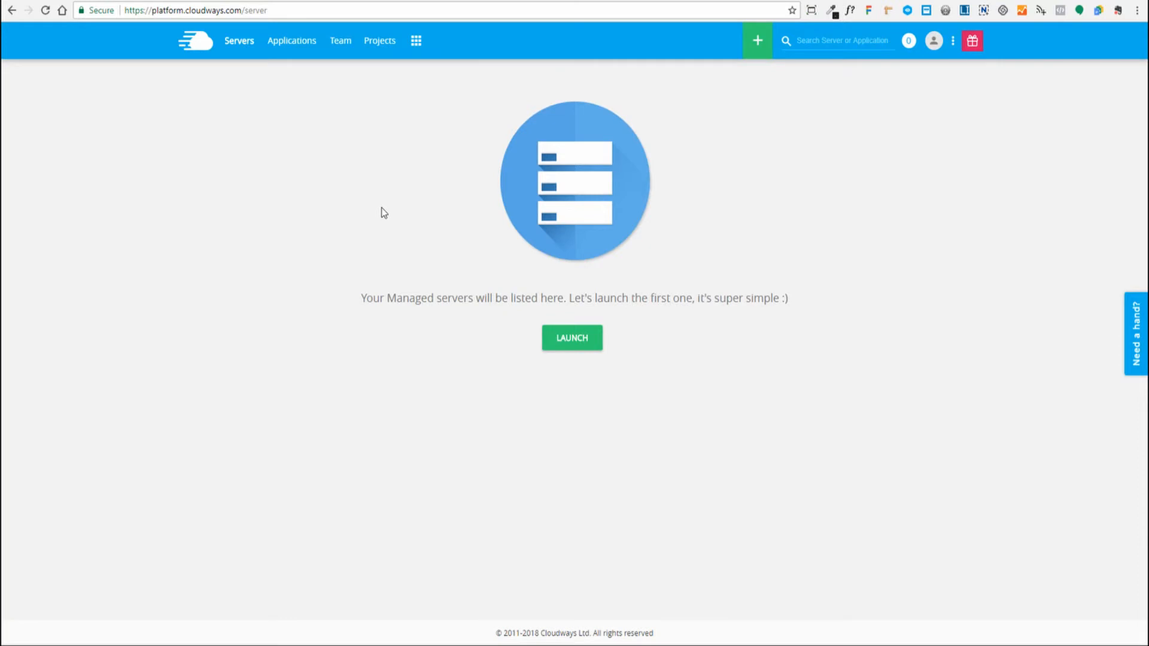
- Start launching a new application and select WordPress 4.9.2 with WooCommerce
click(565, 342)
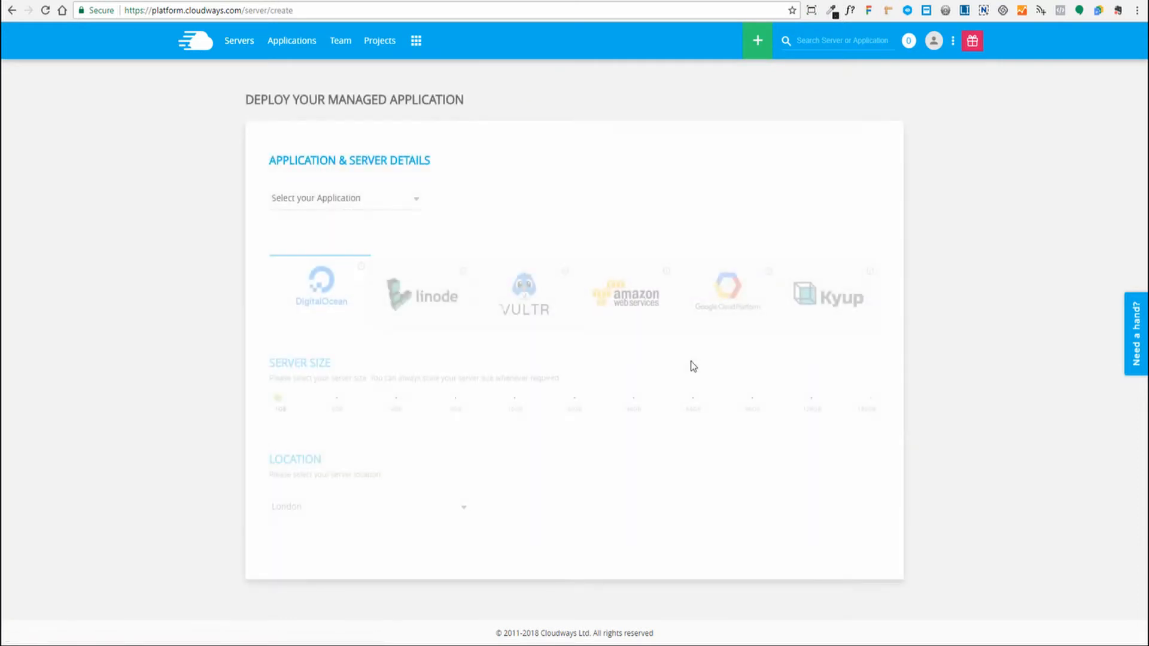
click(416, 202)
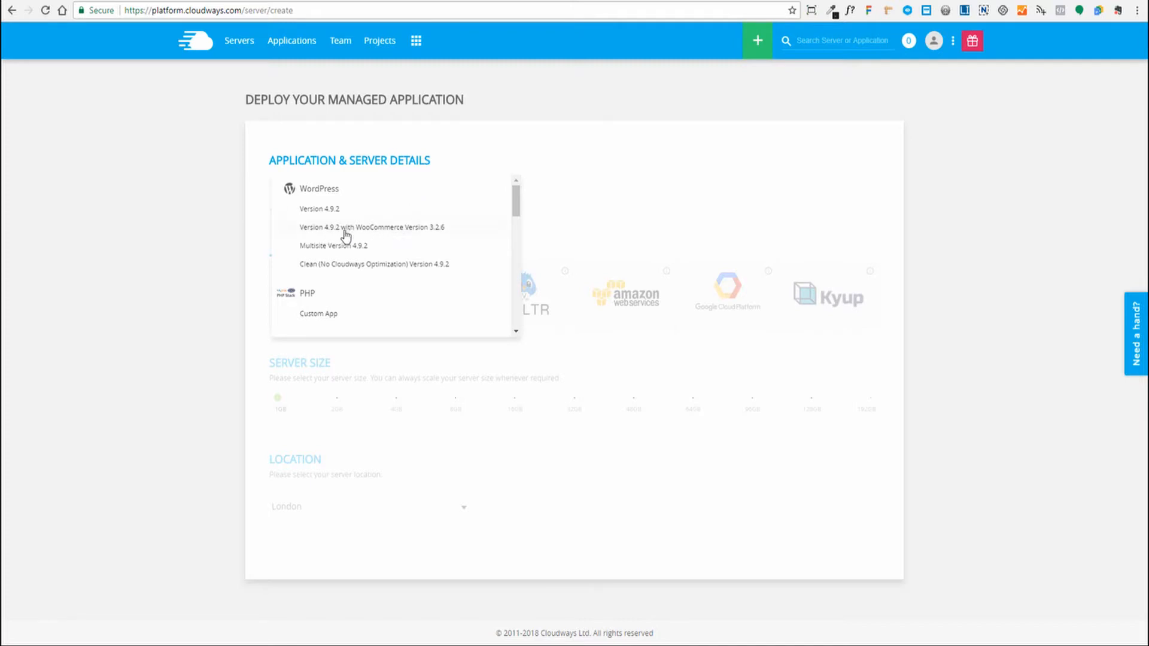
click(357, 235)
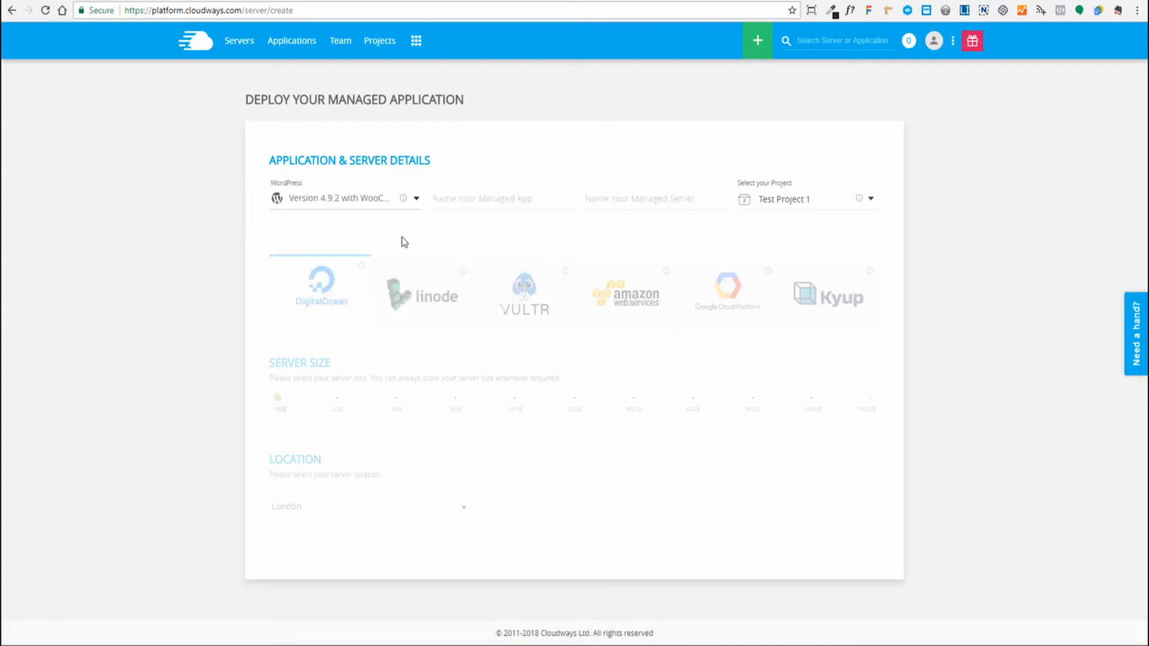
- Name the app demo-account.com and the server Cloud Server 1
click(464, 203)
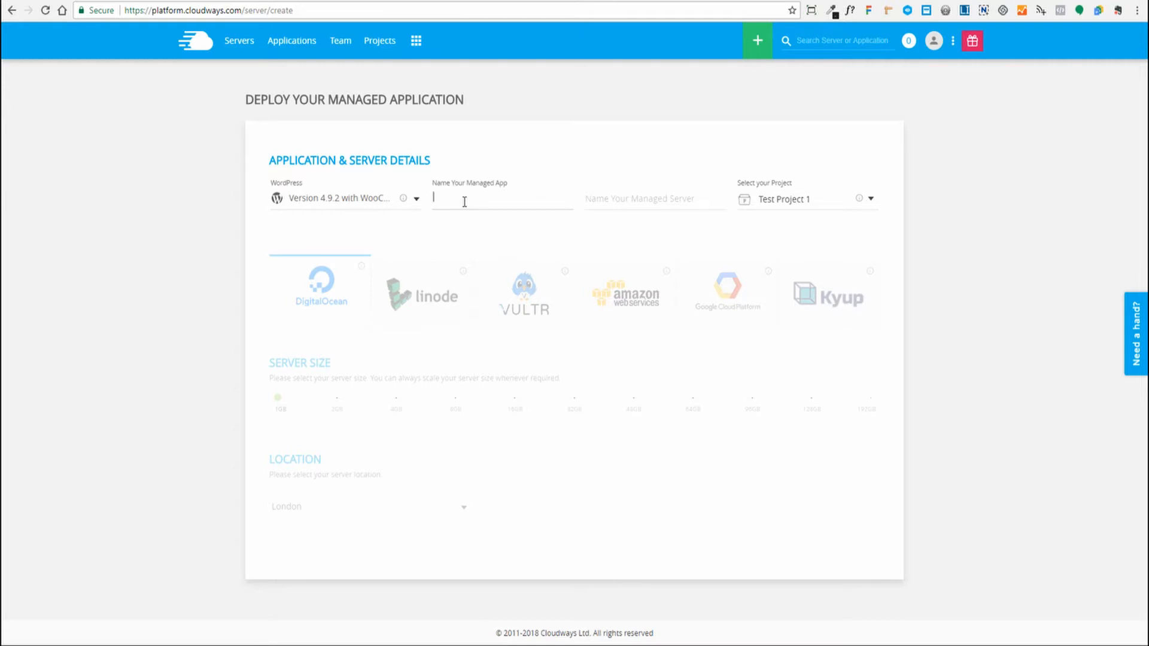
text(Demo)
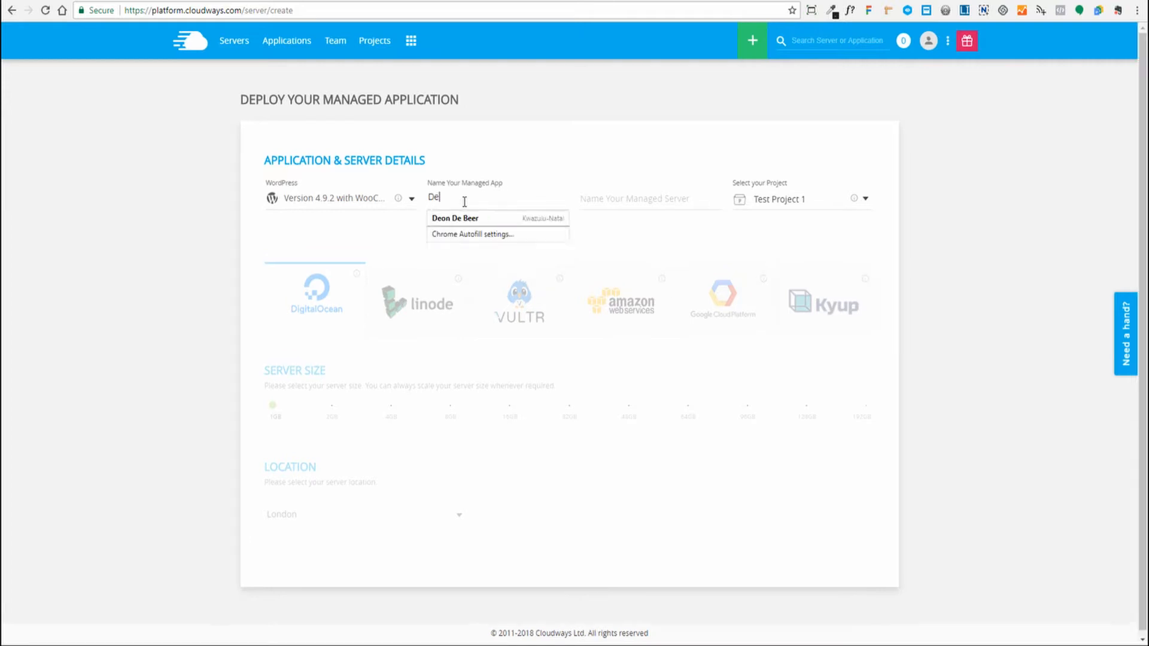
key(BackSpace)
key(BackSpace)
key(BackSpace)
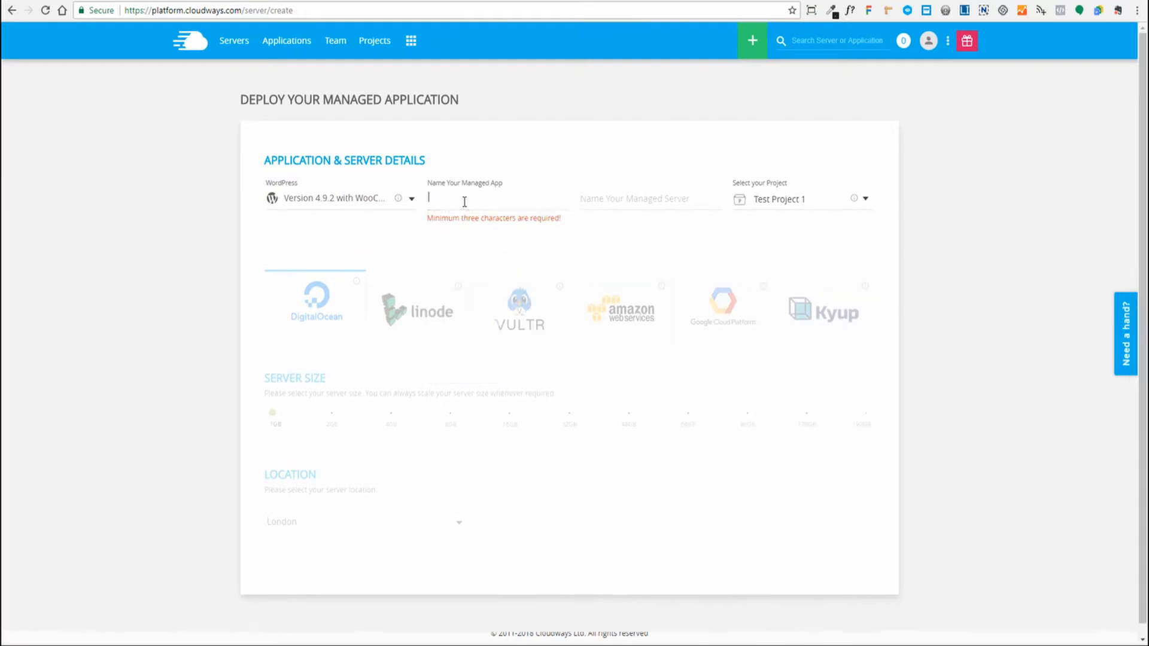
text(demo-accoun)
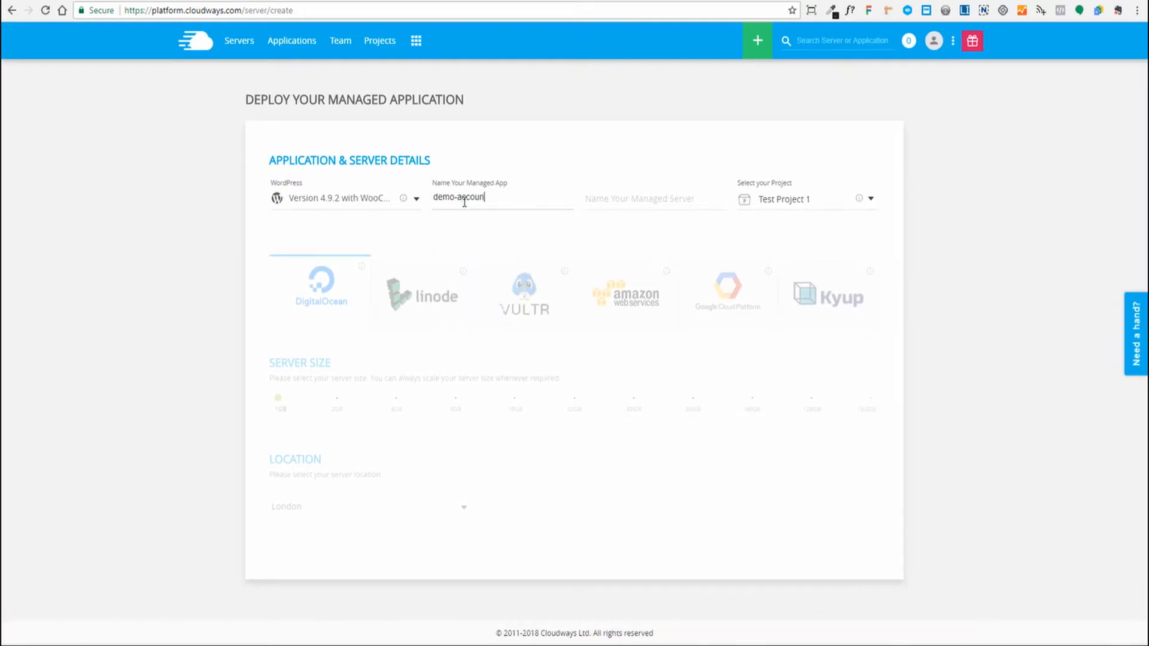
text(t.com)
key(Tab)
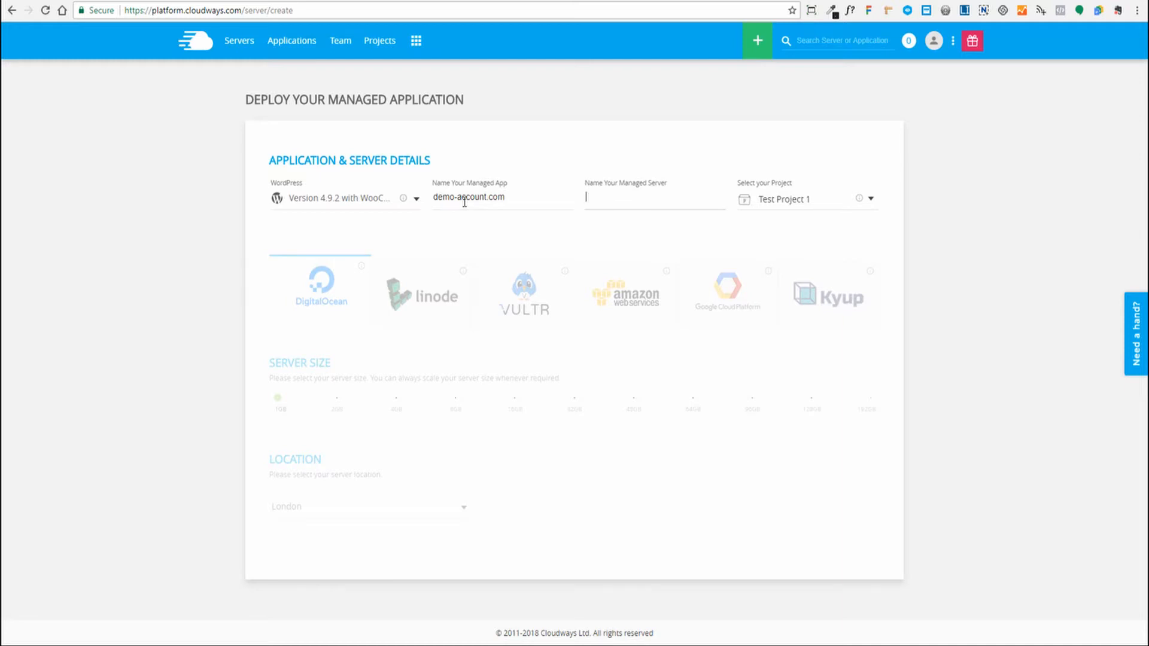
text(Cloud Server 1)
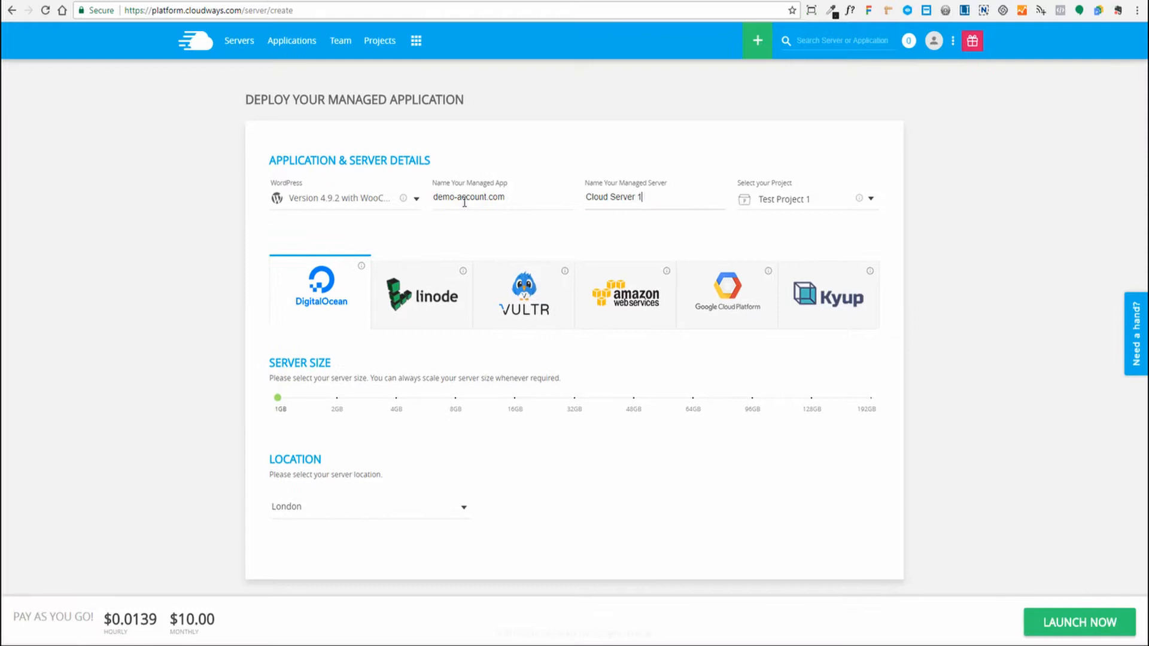
key(Tab)
- Choose Vultr as the provider and keep the 1GB size at $11.00/month after checking 2GB
click(430, 293)
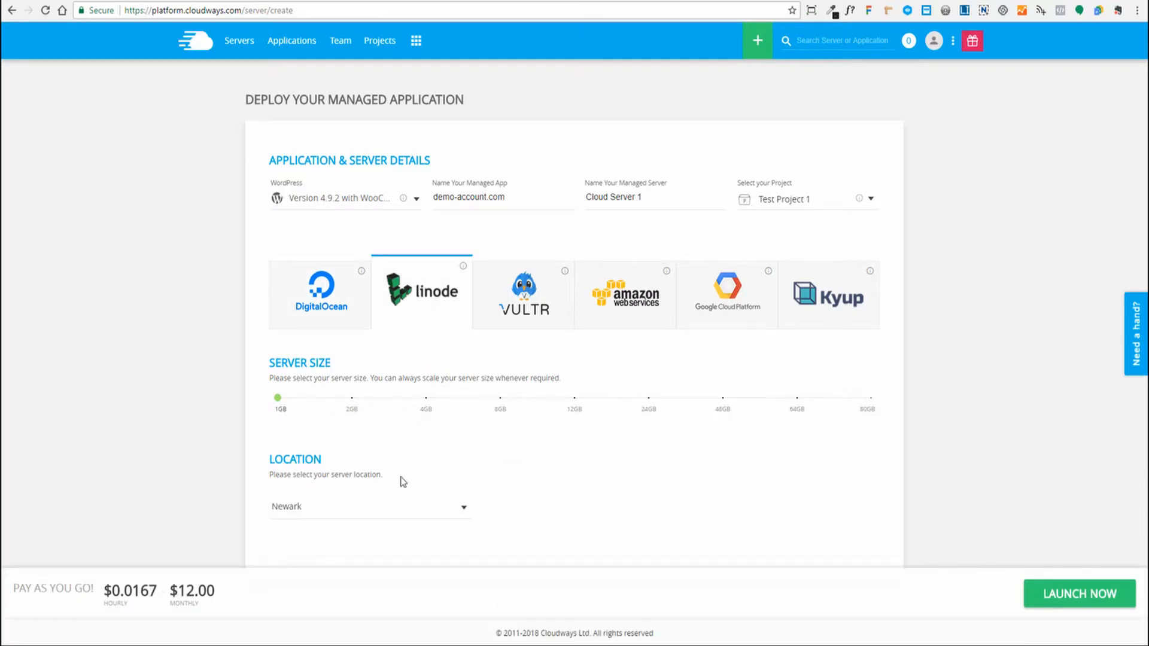
click(544, 299)
click(618, 303)
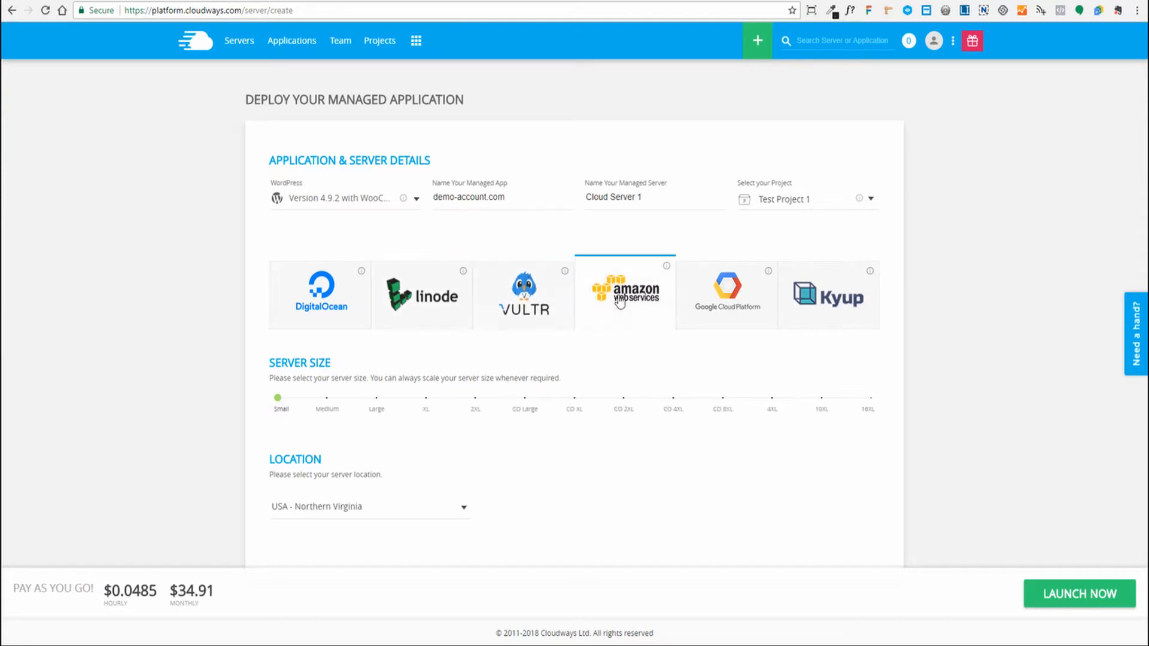
click(759, 303)
click(812, 310)
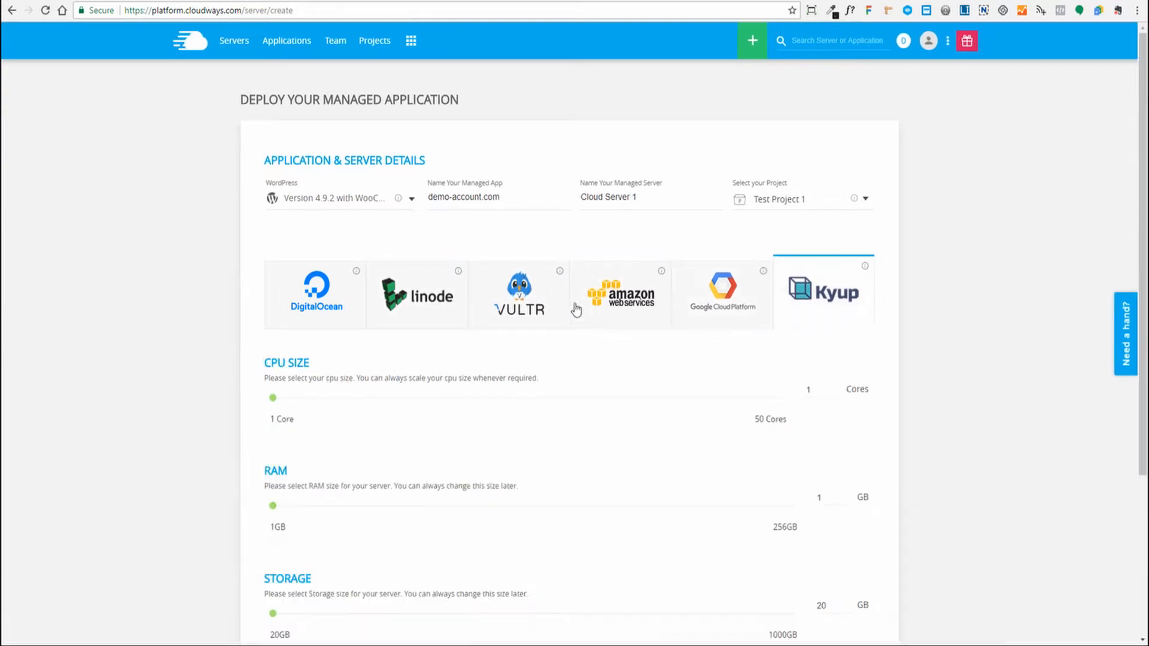
click(521, 303)
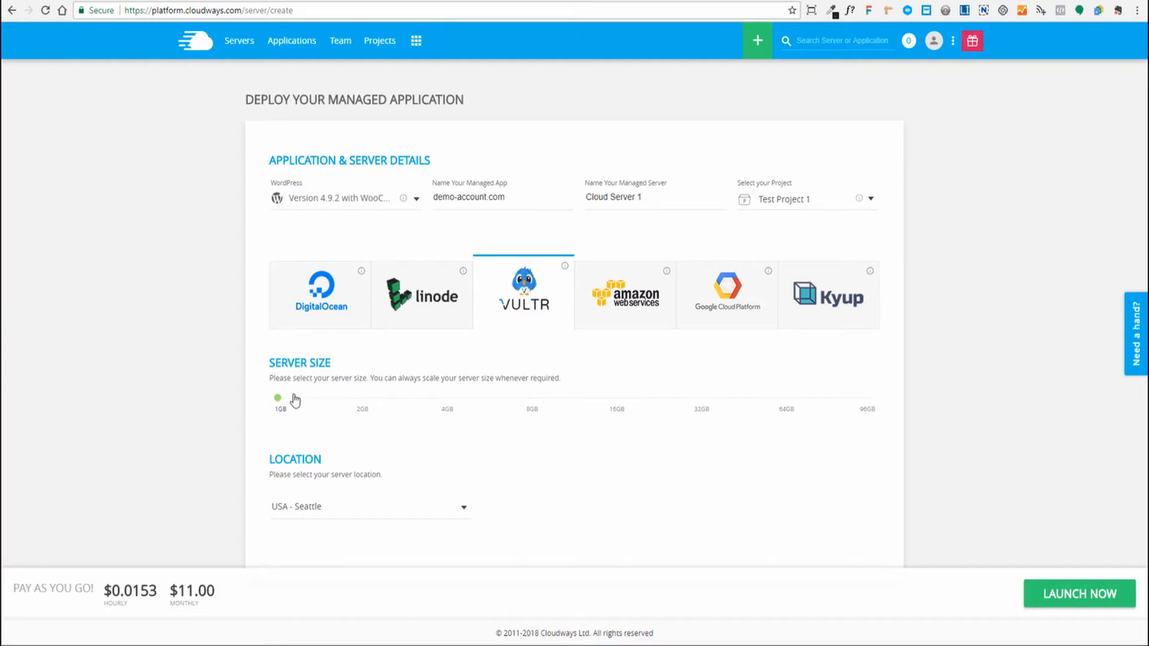
click(363, 410)
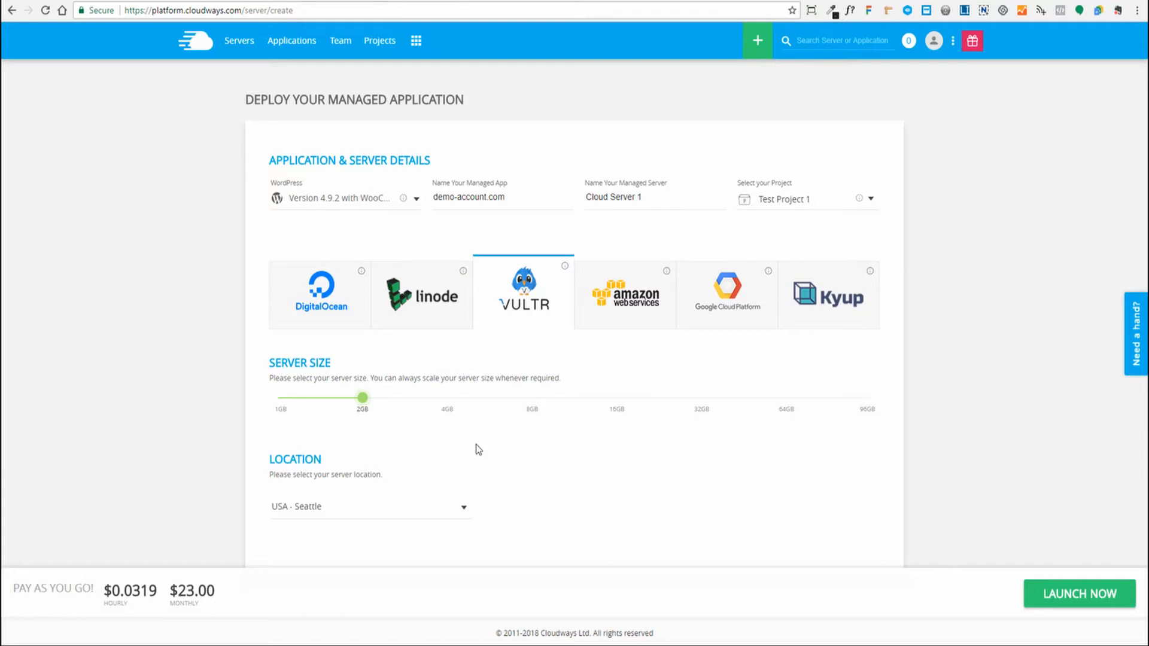
key(Left)
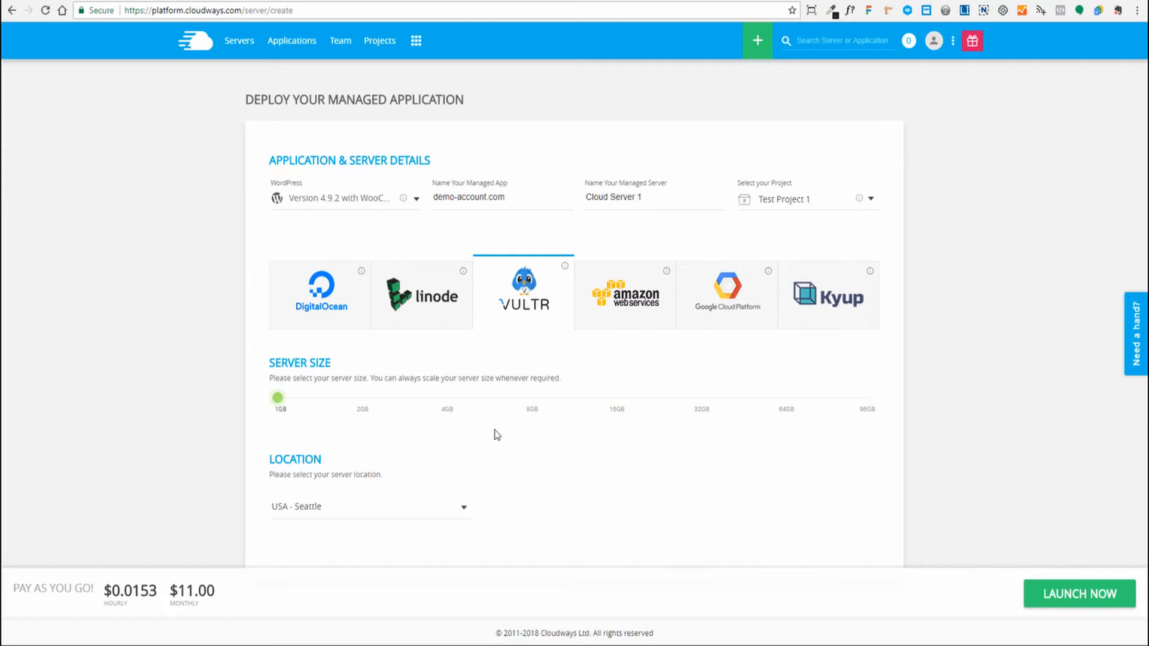
- Keep USA - Seattle as the server location
click(462, 508)
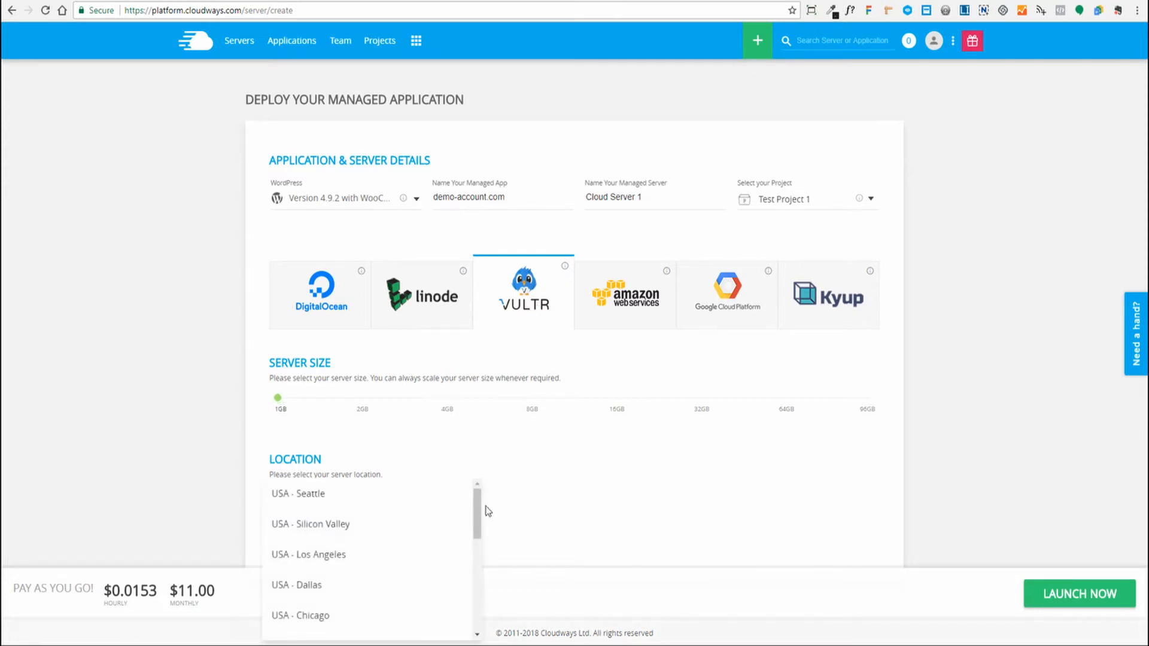
scroll(431, 520, down, 5)
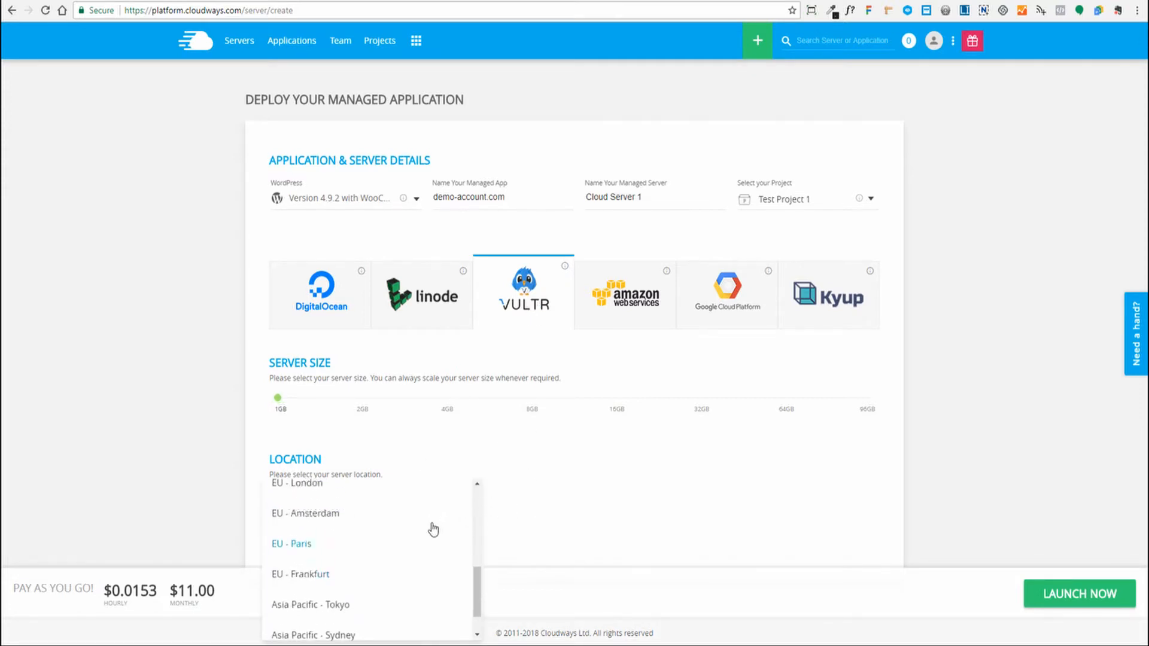
scroll(431, 533, up, 5)
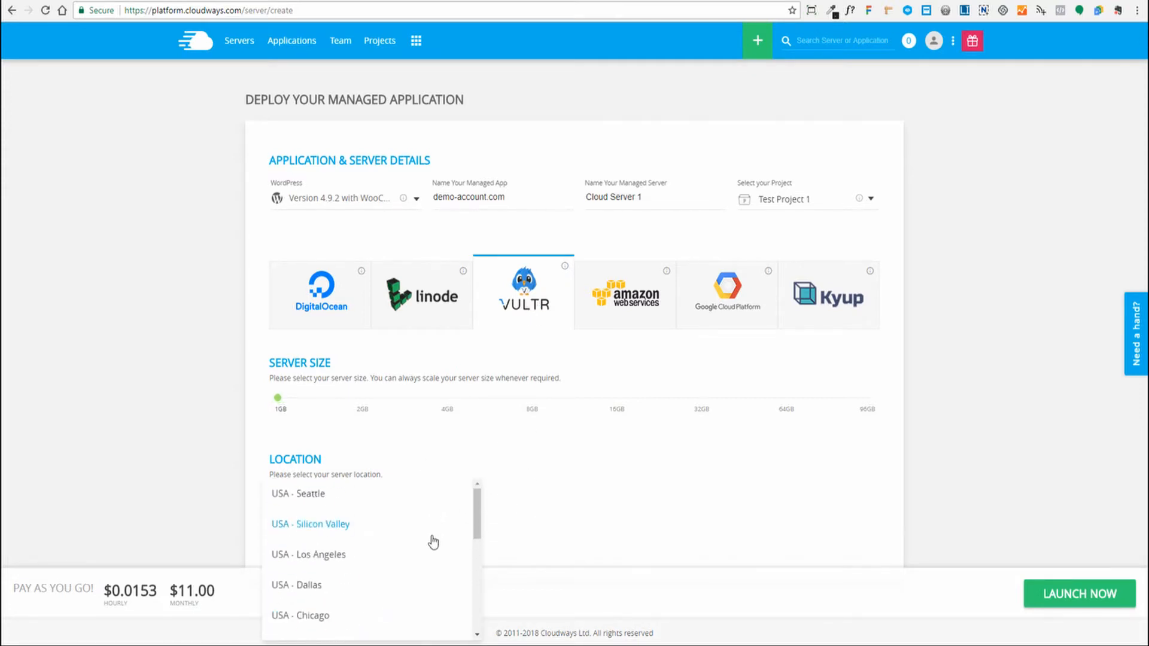
click(307, 497)
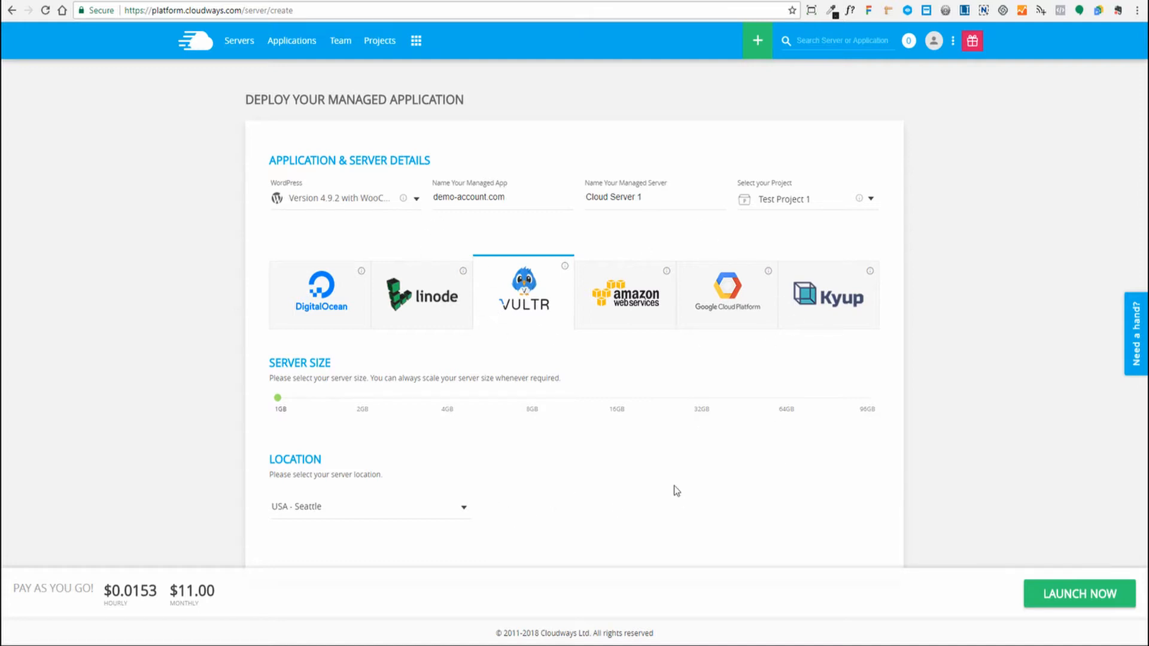
- Review the $0.0153 hourly and $11.00 monthly price, then launch the server
drag(170, 586, 219, 592)
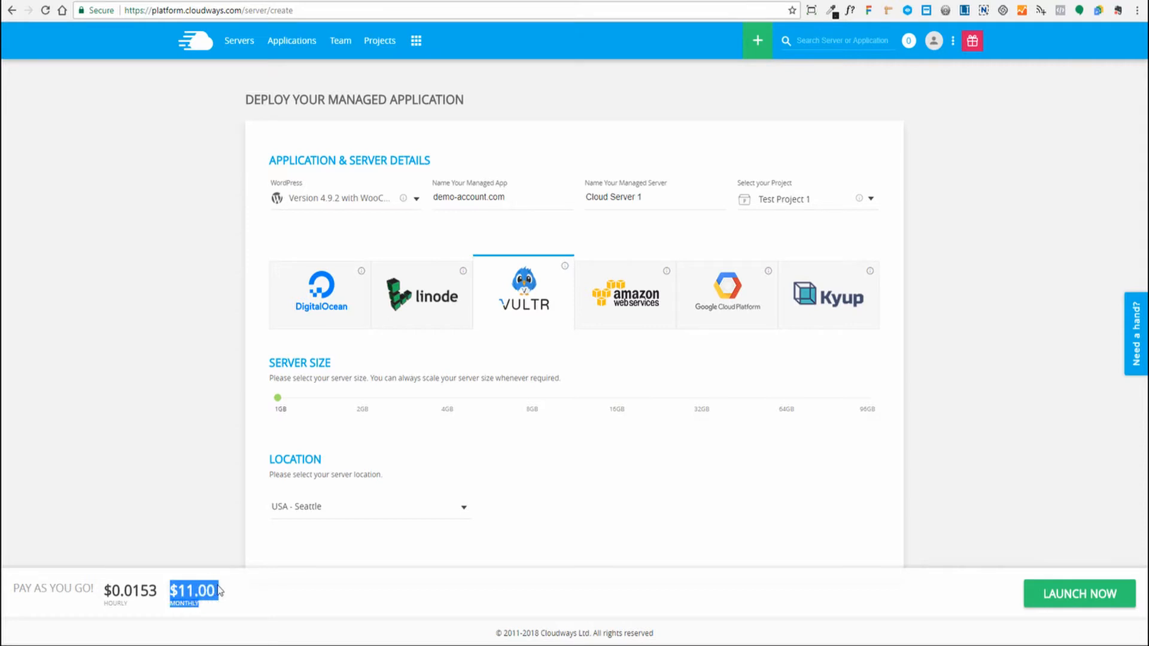
click(113, 593)
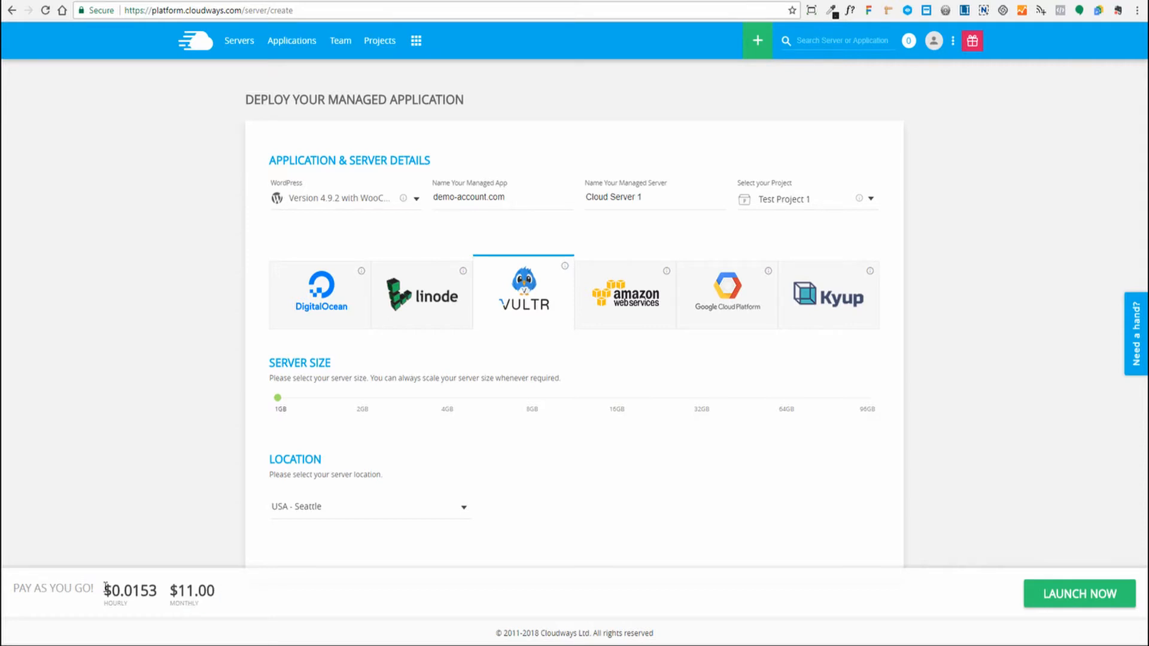
drag(106, 587, 157, 589)
click(145, 593)
drag(106, 593, 157, 593)
click(144, 599)
drag(107, 591, 156, 591)
click(520, 533)
click(1064, 602)
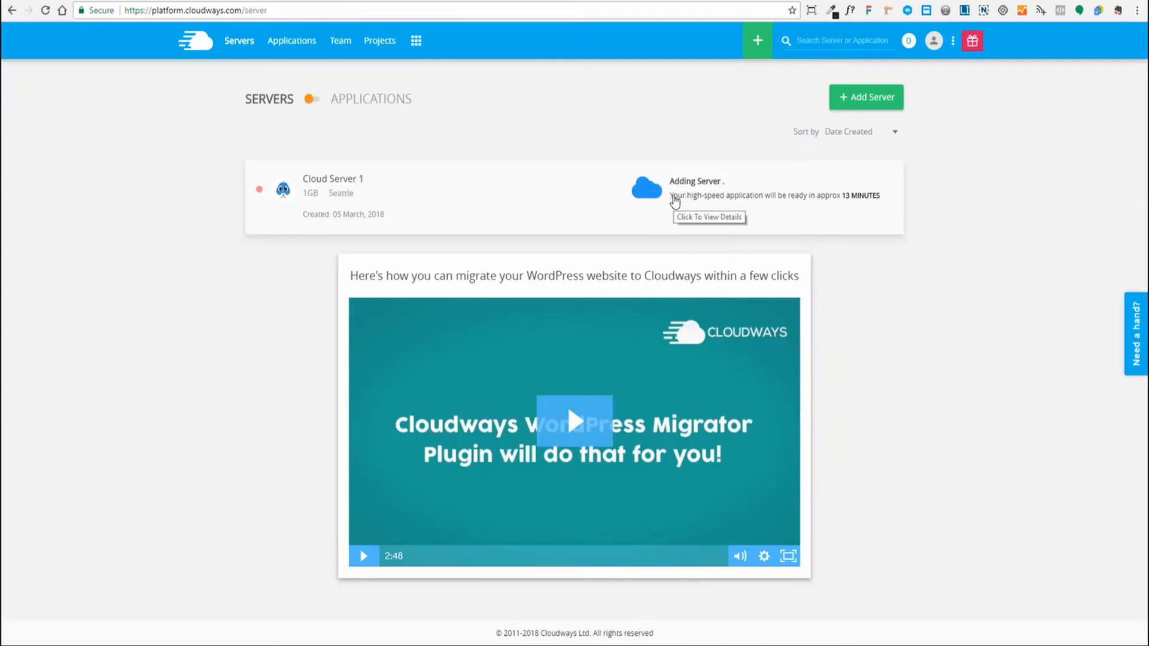
- Check Cloud Server 1's setup progress, then list its installed applications
drag(672, 202, 759, 211)
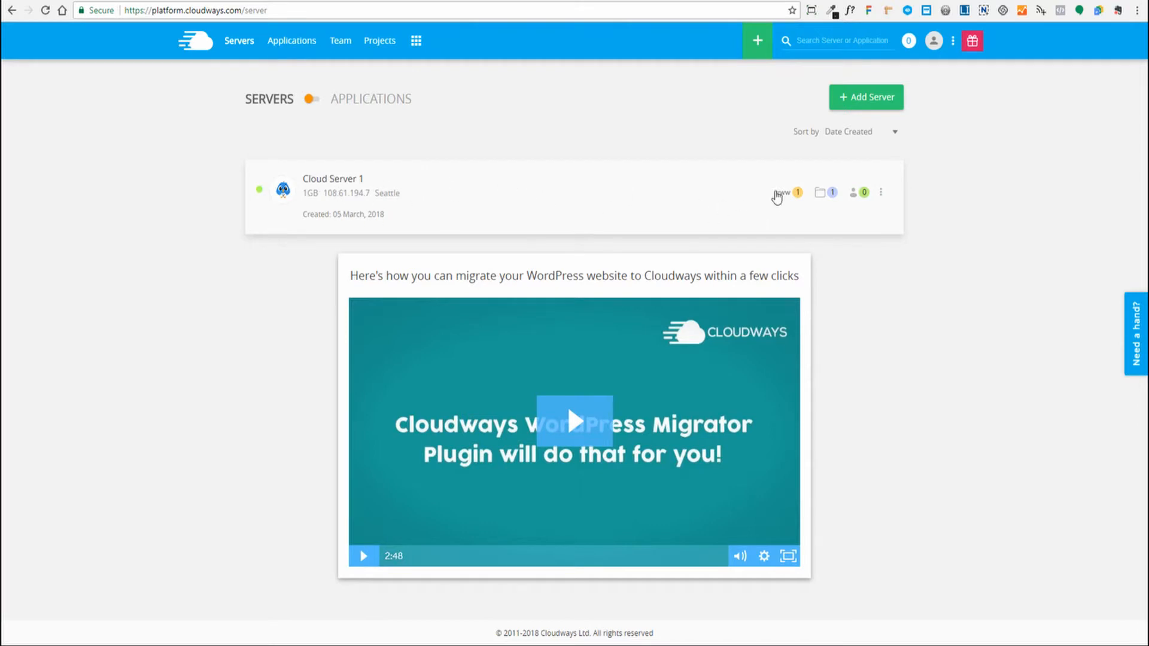
click(781, 192)
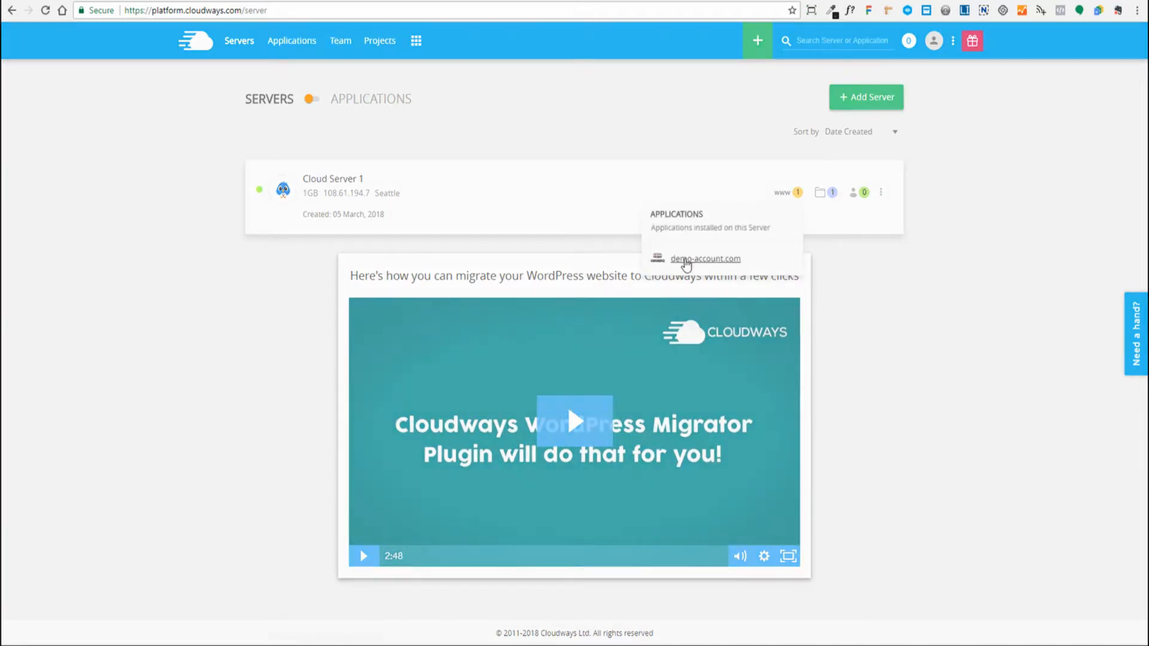
- Open demo-account.com's Access Details and review its application and admin panel URLs
click(683, 261)
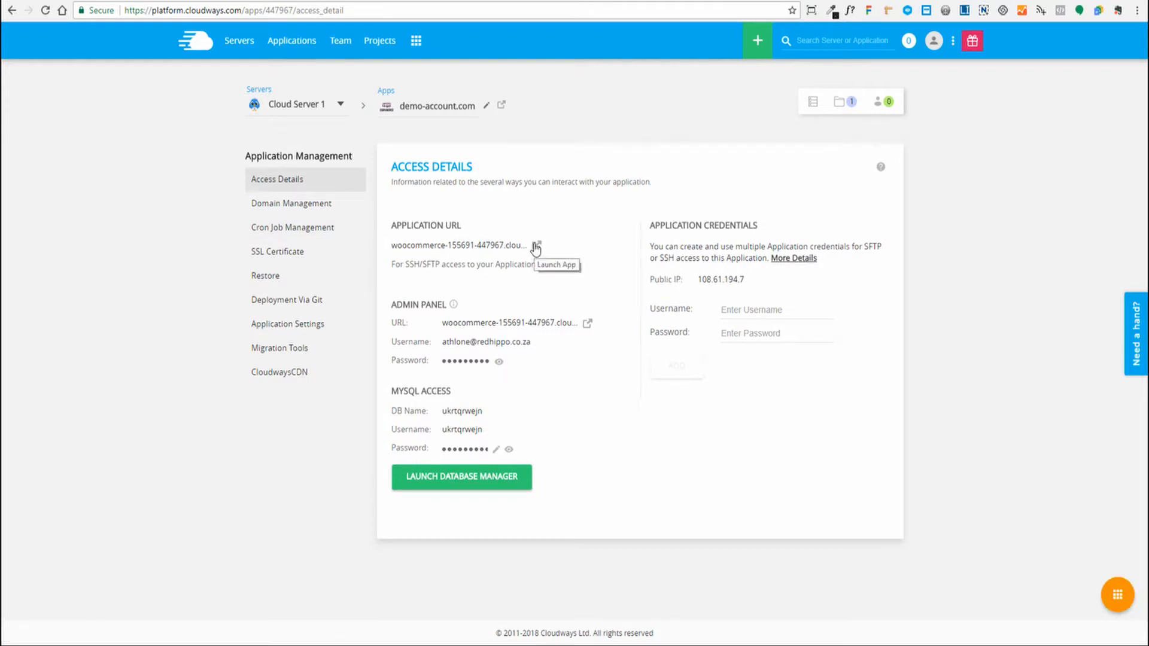
drag(443, 323, 572, 323)
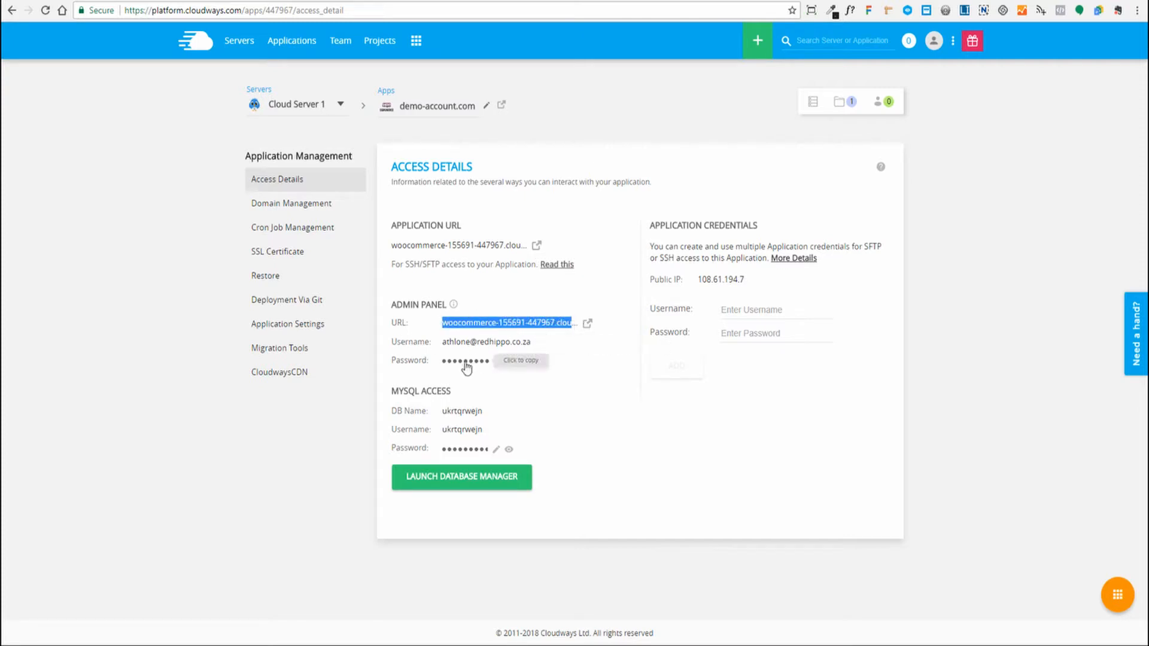
click(623, 356)
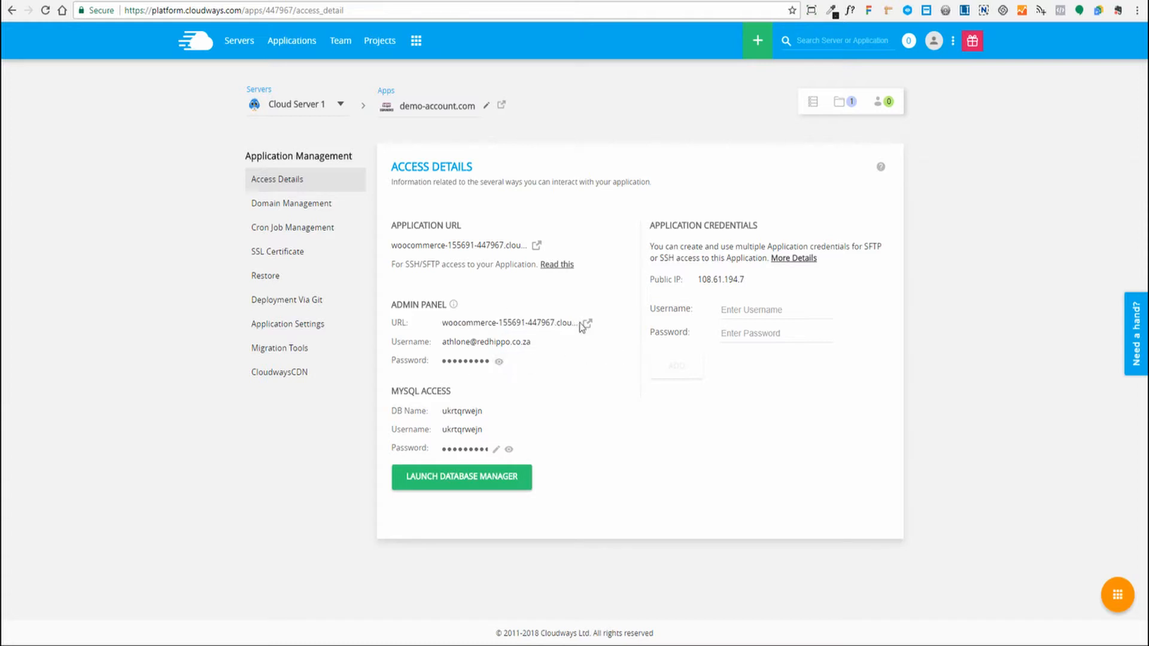
drag(393, 245, 522, 246)
click(523, 247)
double_click(422, 114)
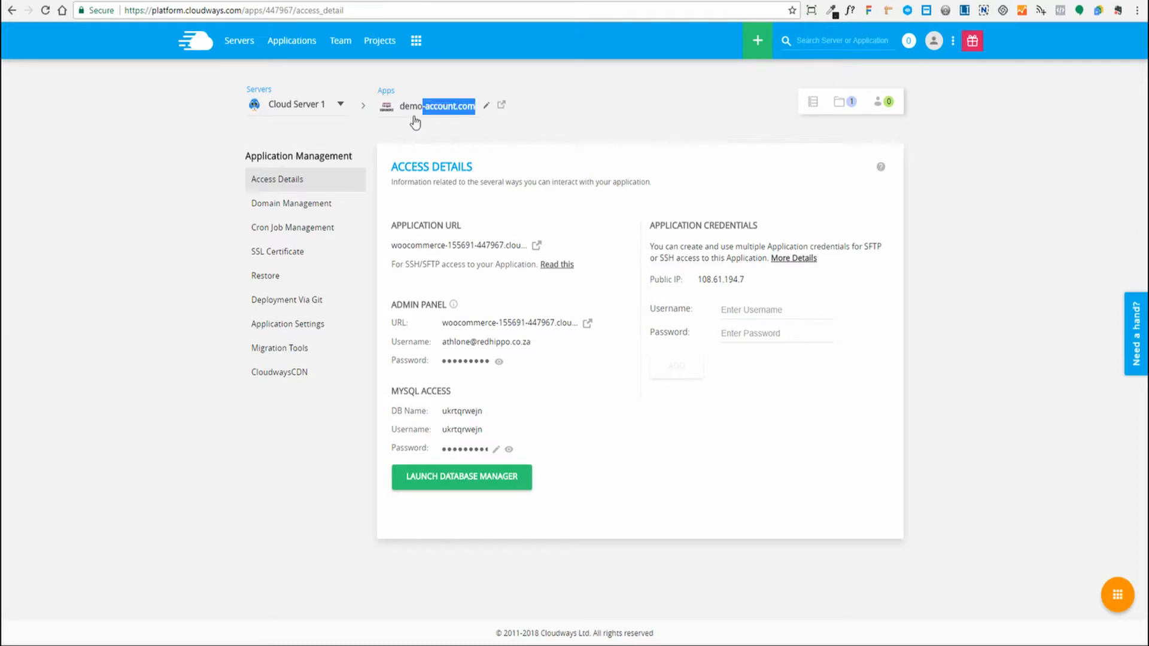
click(404, 110)
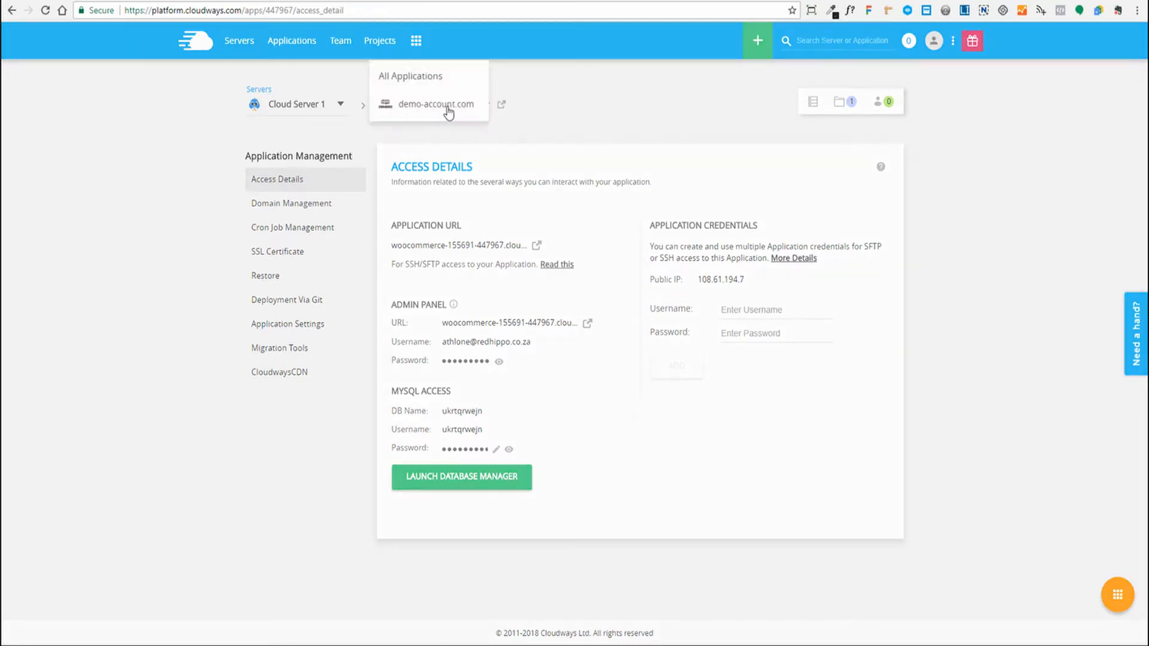
click(537, 123)
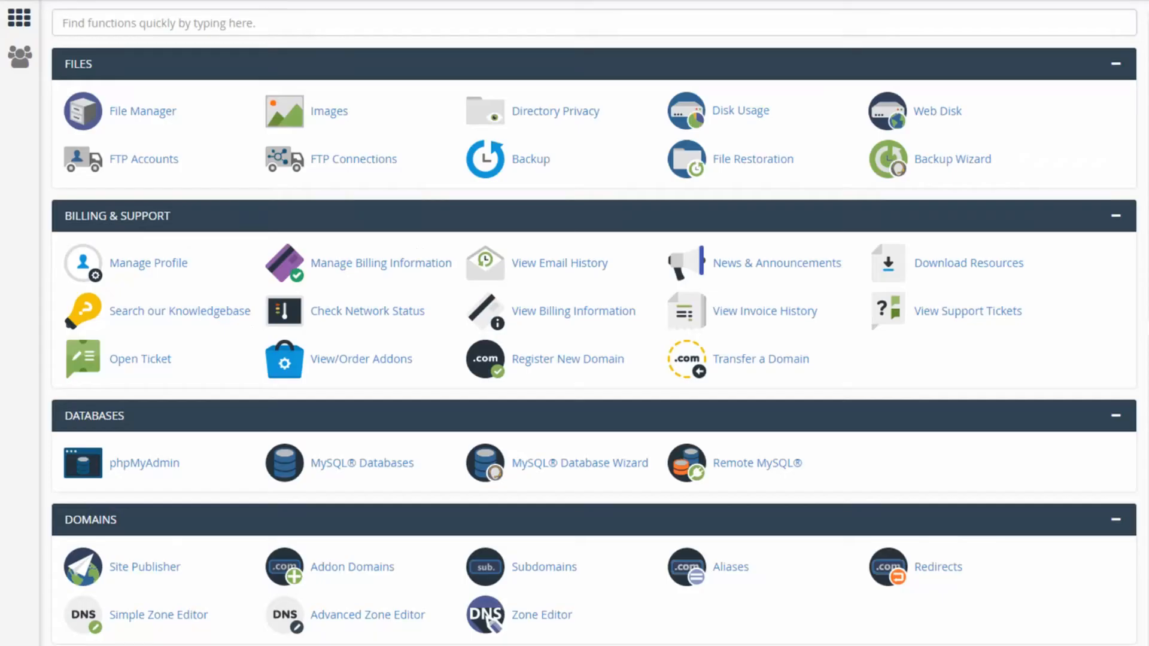
- Scroll to cPanel's Domains section and open the Zone Editor
scroll(580, 303, down, 3)
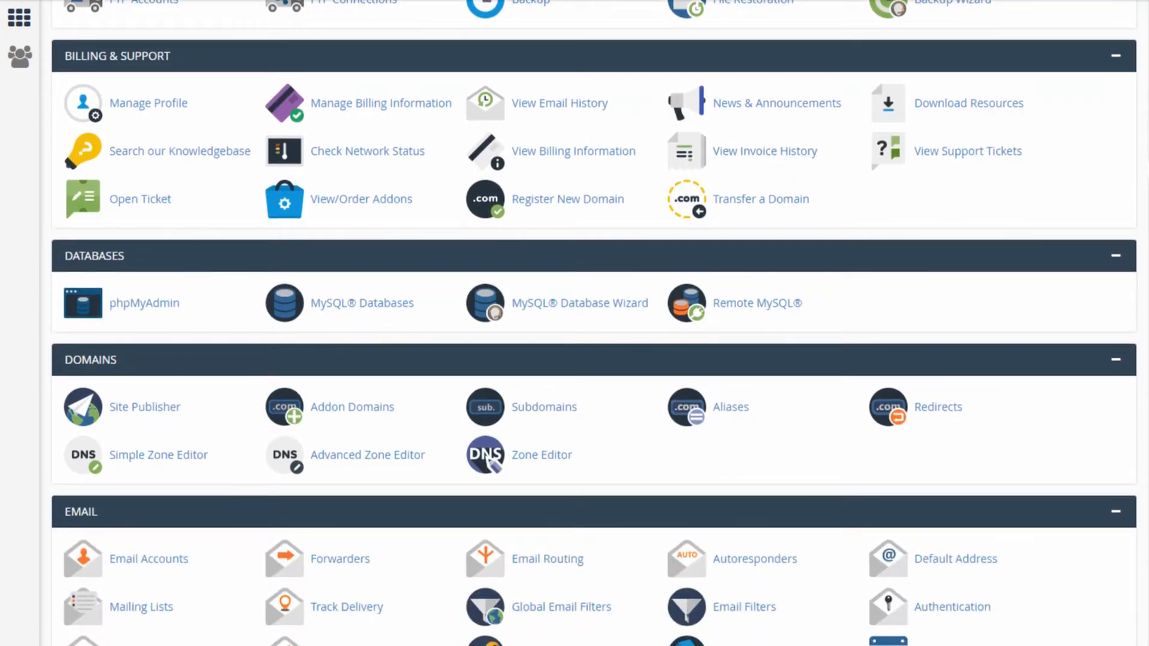
click(519, 464)
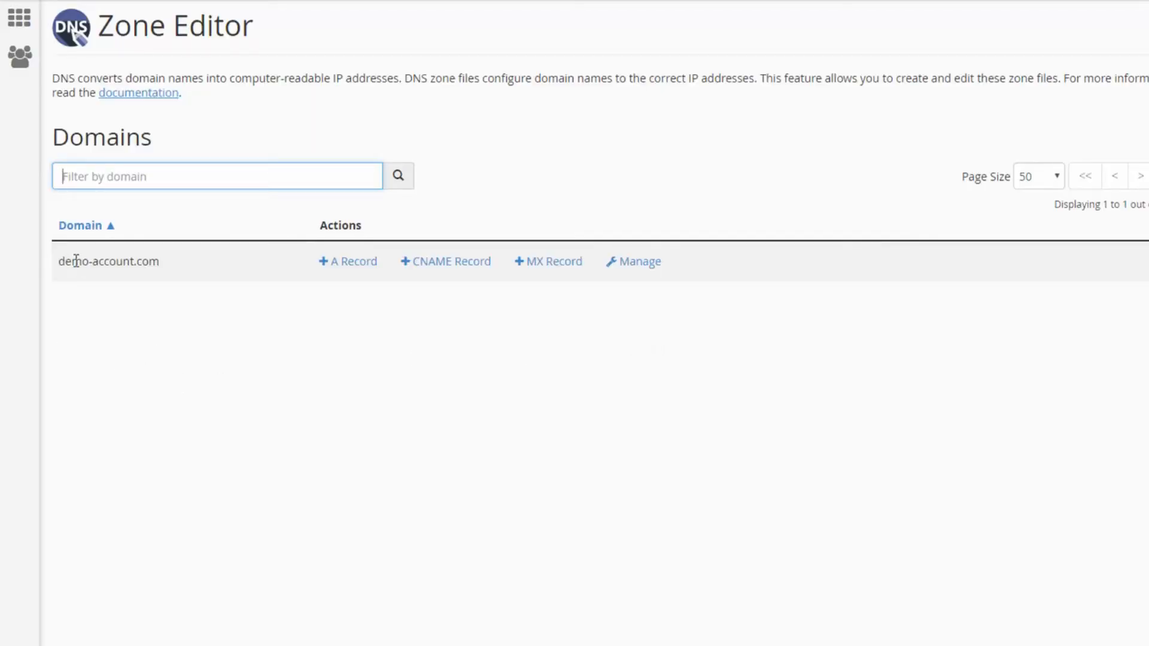
- Open the DNS zone records for demo-account.com from the Domains list
drag(160, 261, 60, 261)
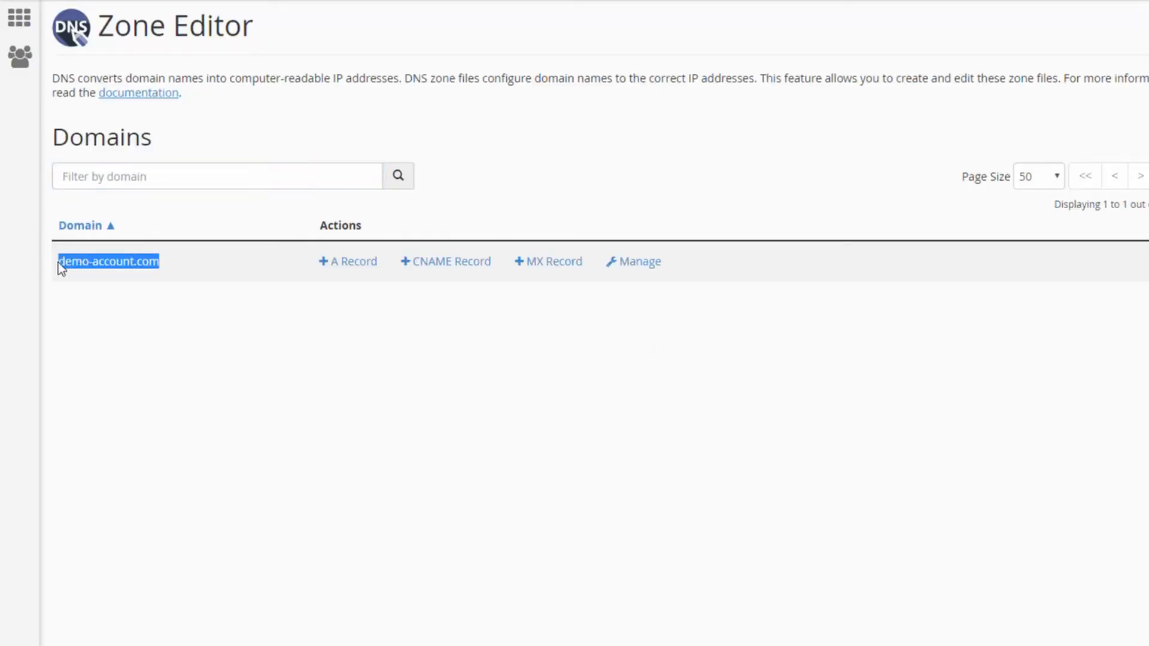
click(164, 322)
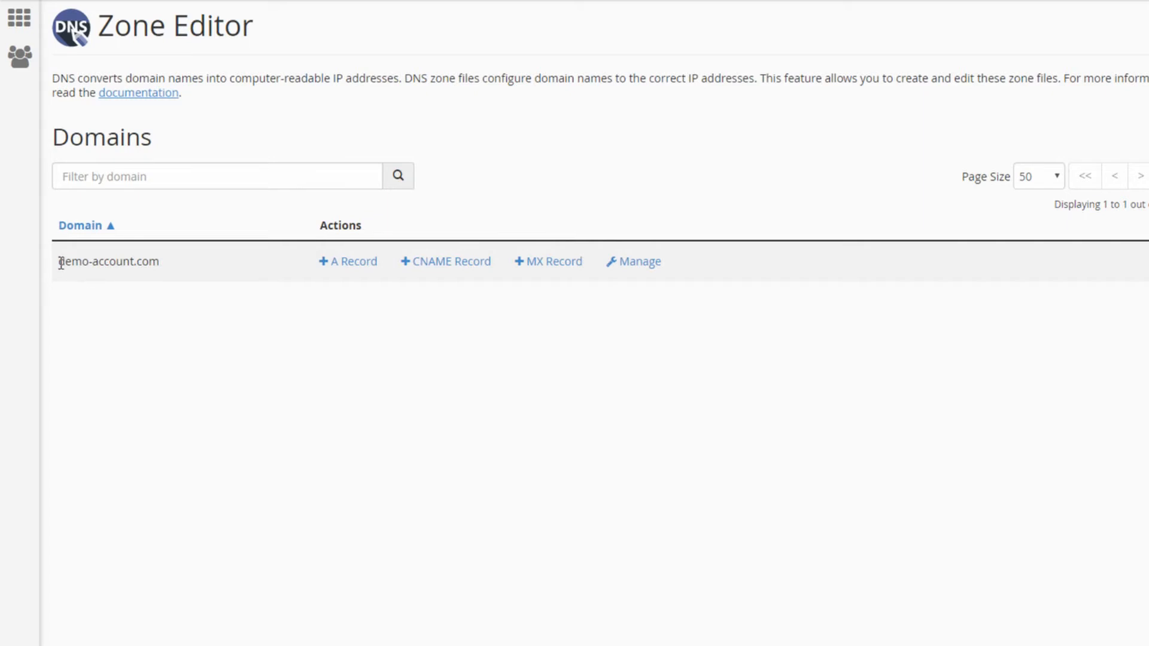
drag(56, 261, 185, 262)
drag(161, 261, 27, 261)
click(127, 295)
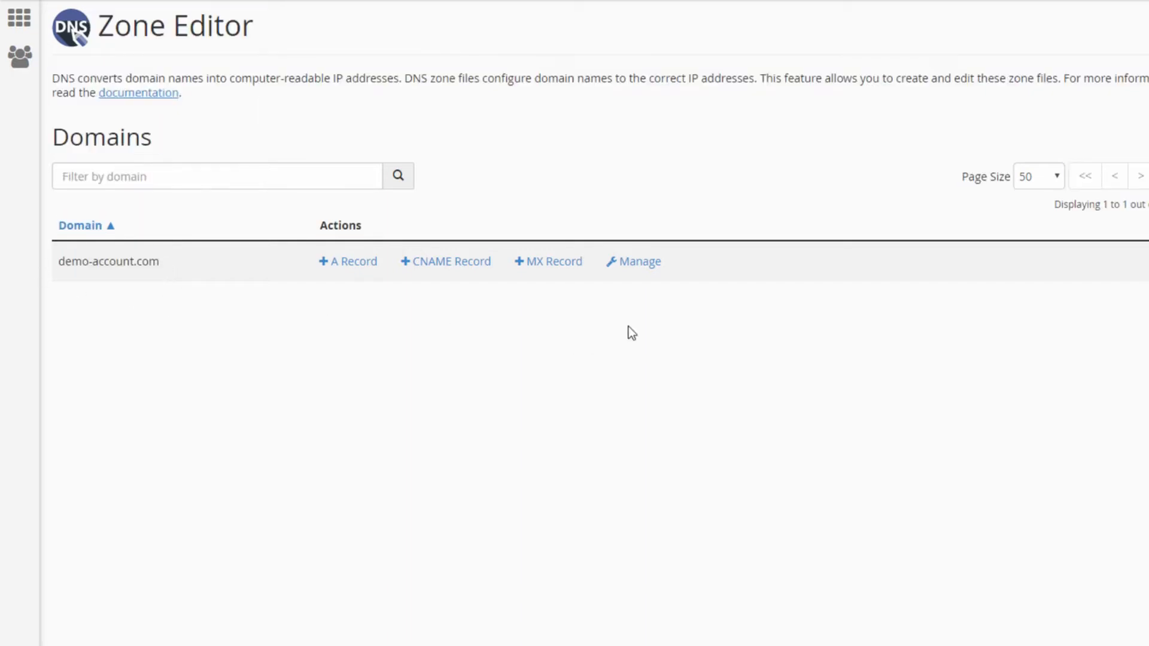
click(639, 263)
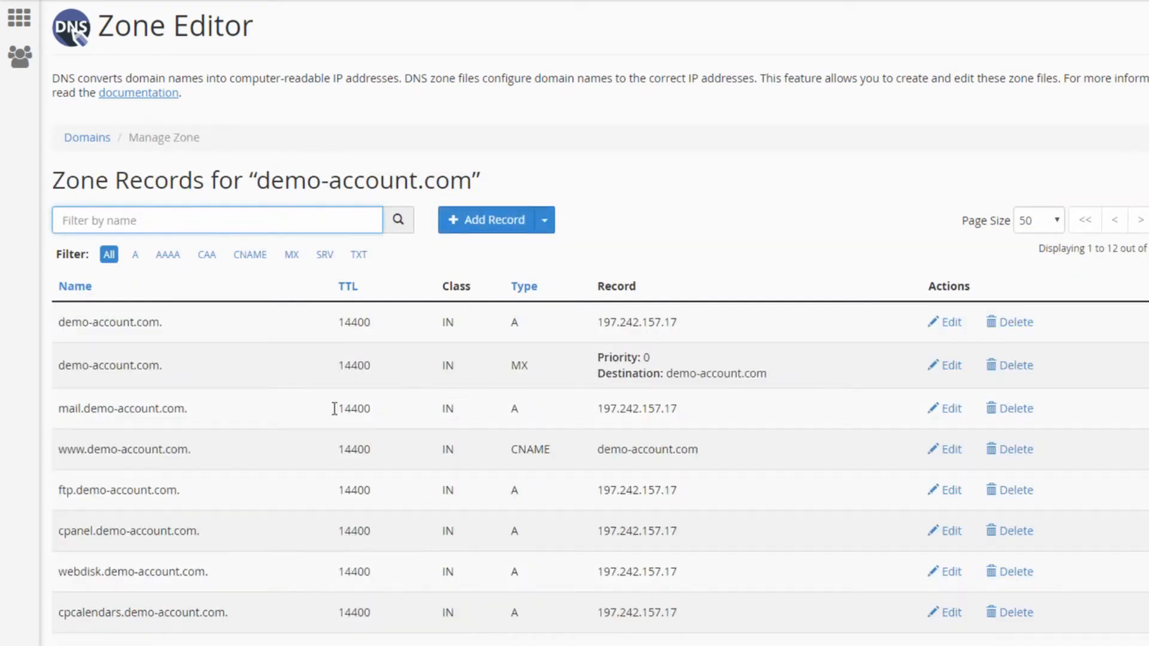
scroll(400, 379, down, 4)
scroll(401, 380, up, 4)
click(822, 203)
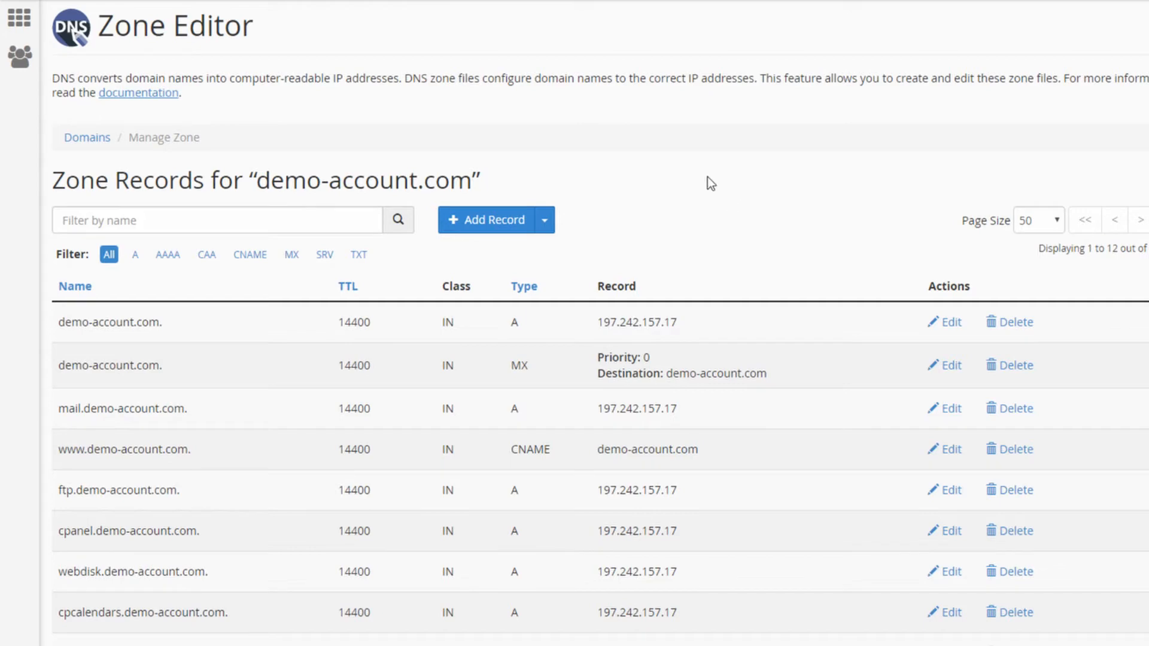
scroll(636, 235, down, 4)
scroll(625, 215, up, 4)
scroll(746, 200, down, 1)
drag(61, 261, 163, 260)
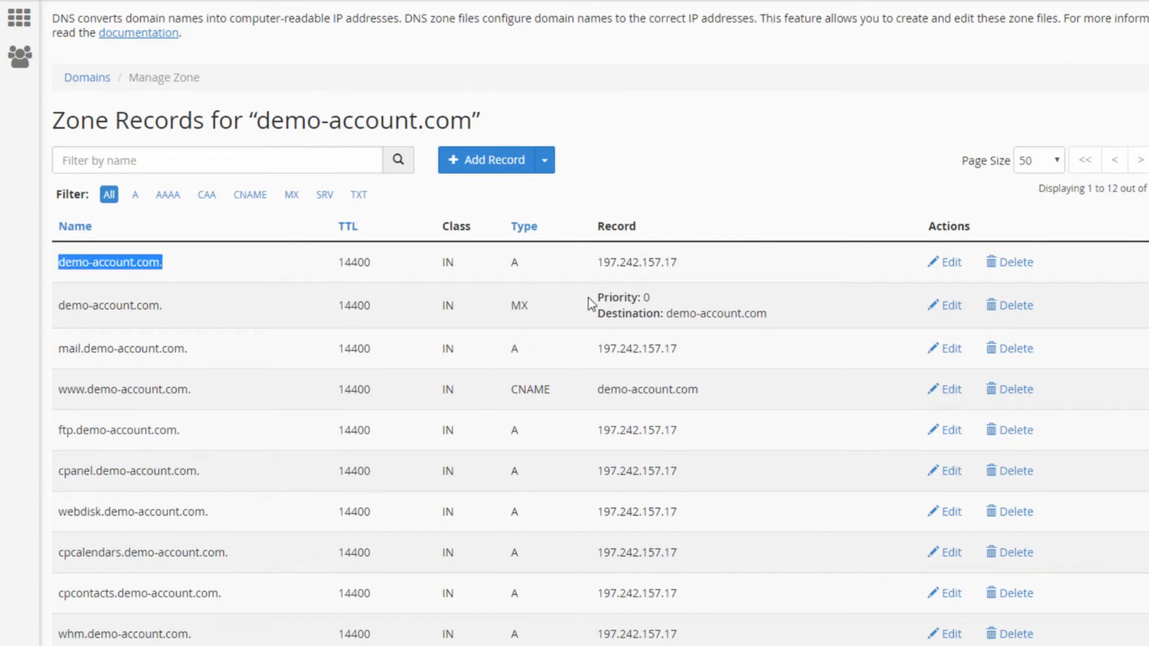
drag(598, 262, 681, 267)
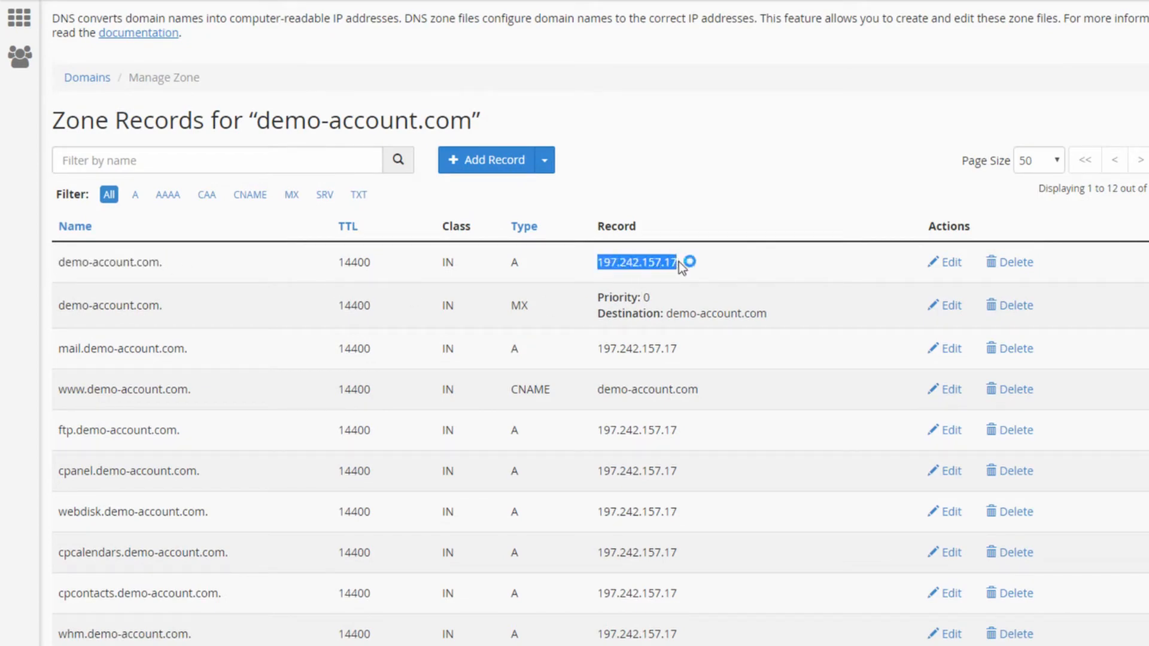
click(743, 274)
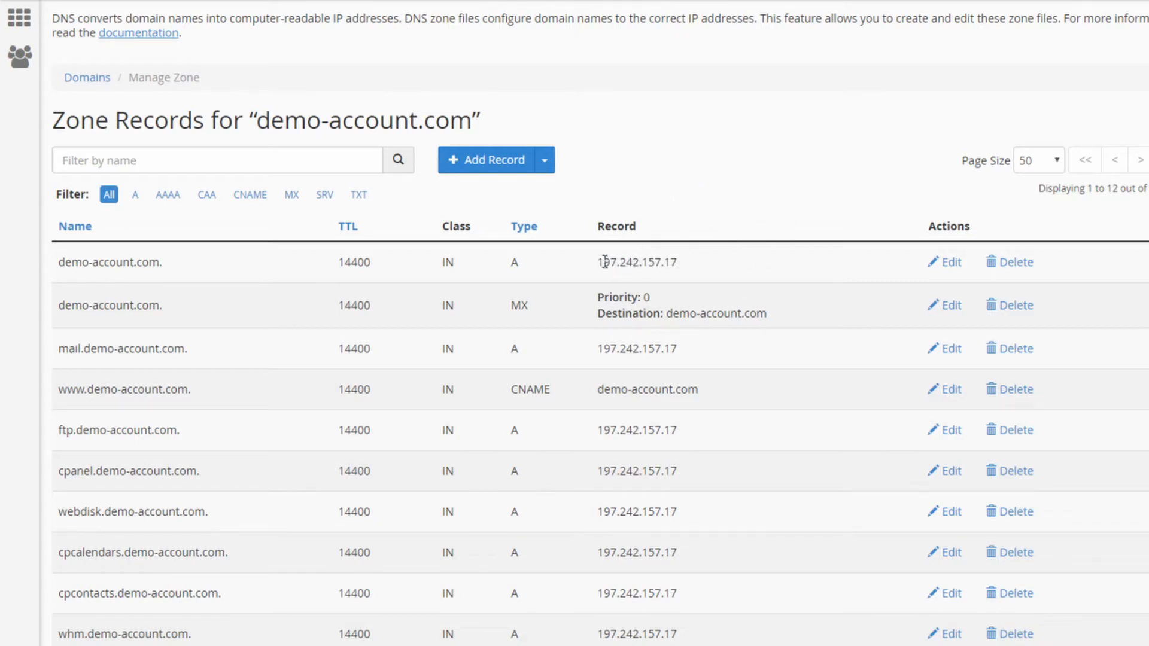
drag(597, 262, 677, 264)
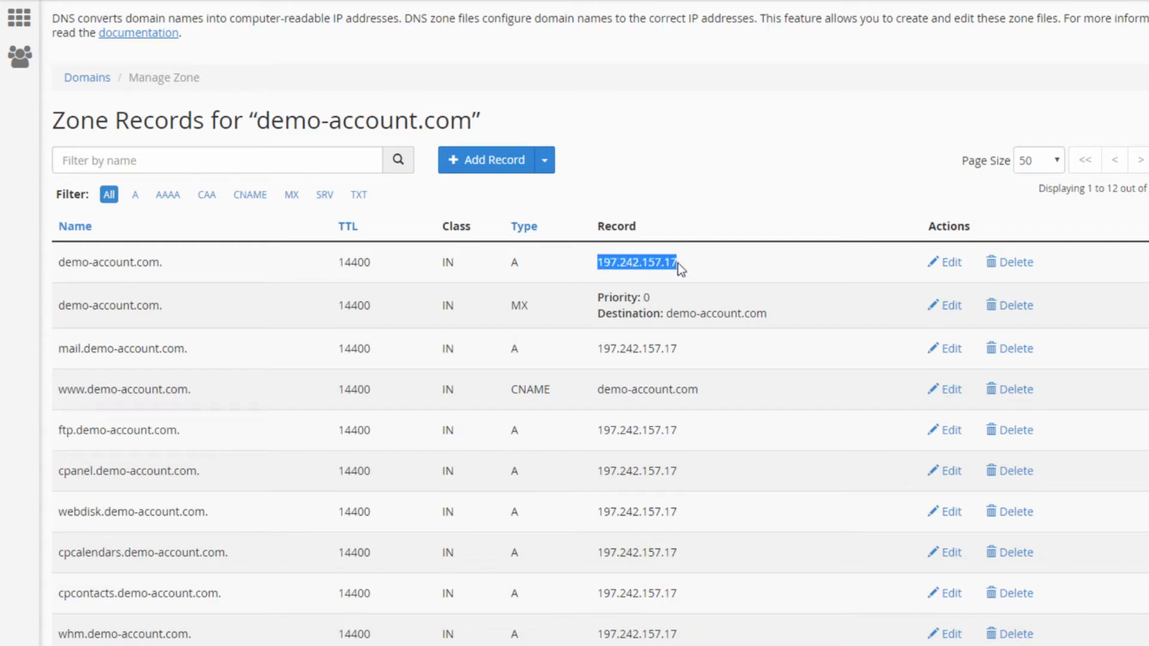
click(619, 262)
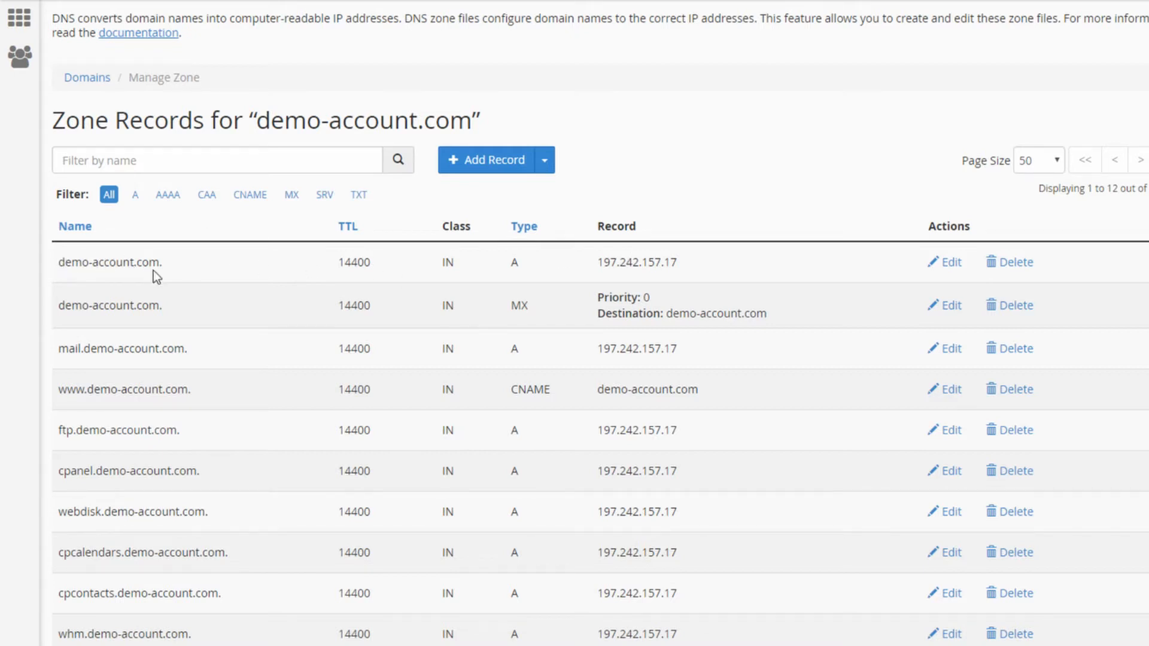
drag(598, 262, 677, 263)
click(679, 263)
drag(61, 390, 187, 388)
click(187, 387)
drag(621, 389, 679, 394)
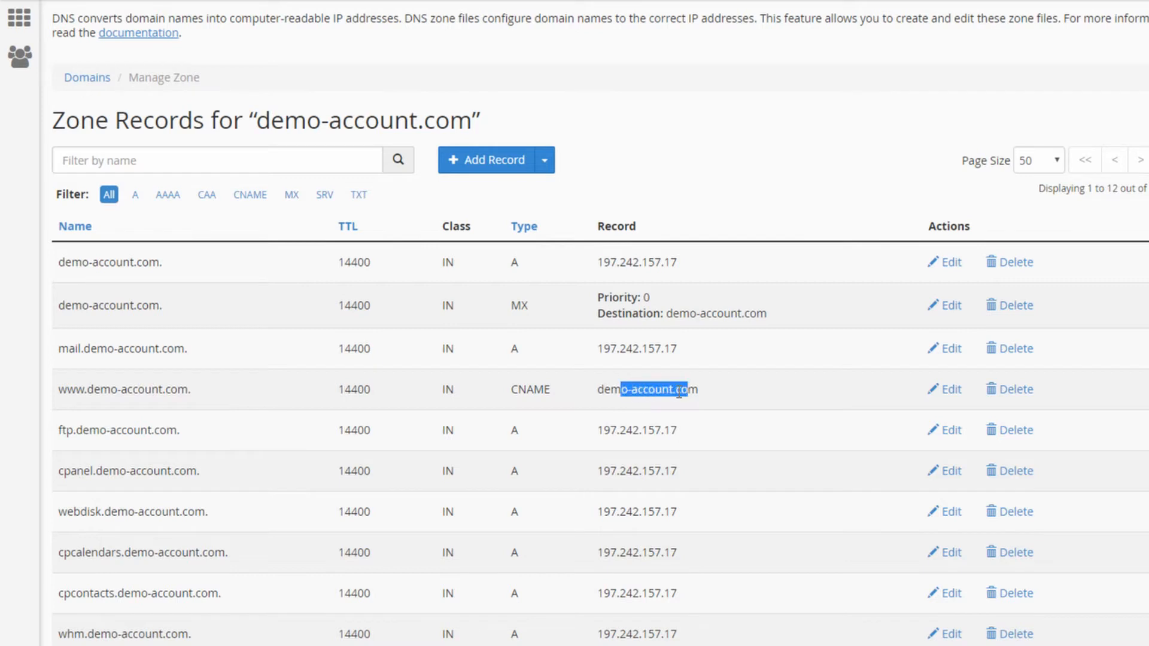
- Point out the CNAME target, root domain and the root A record's IP that must change
click(680, 393)
drag(596, 389, 696, 390)
click(697, 390)
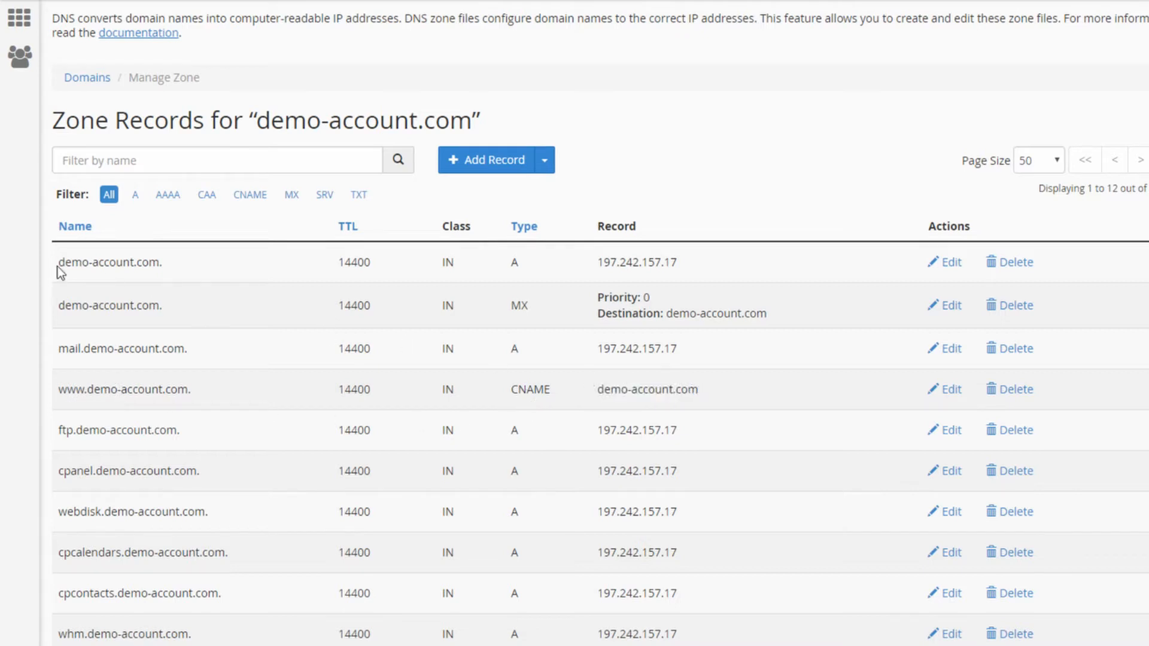
drag(59, 262, 159, 263)
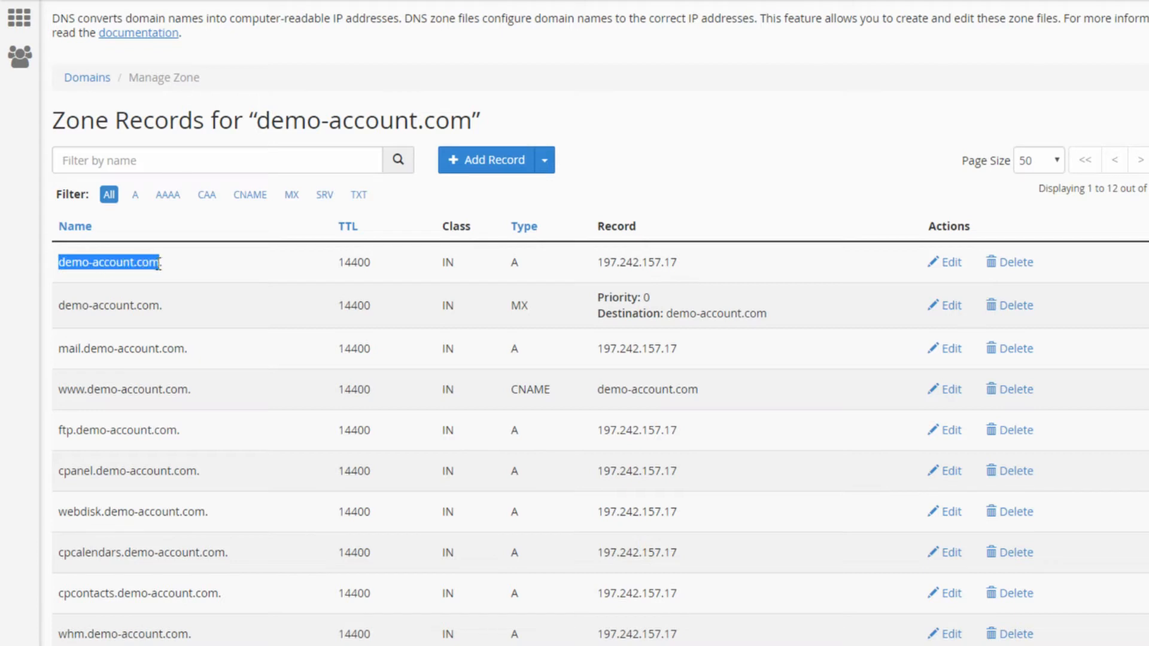
drag(598, 263, 679, 257)
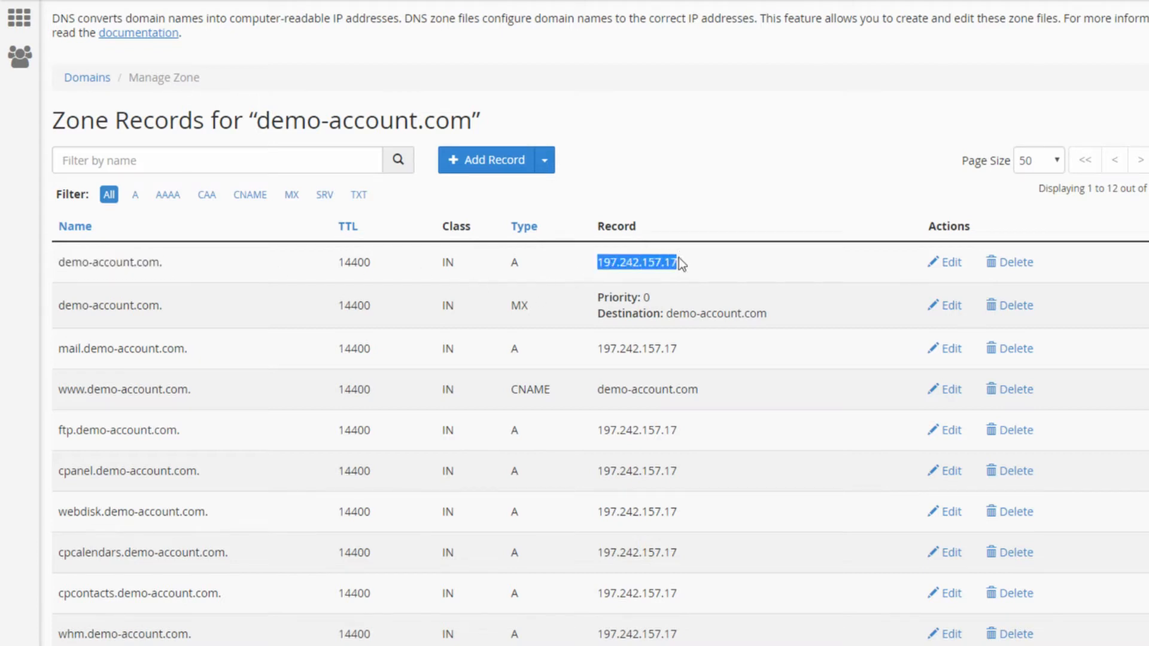
click(713, 270)
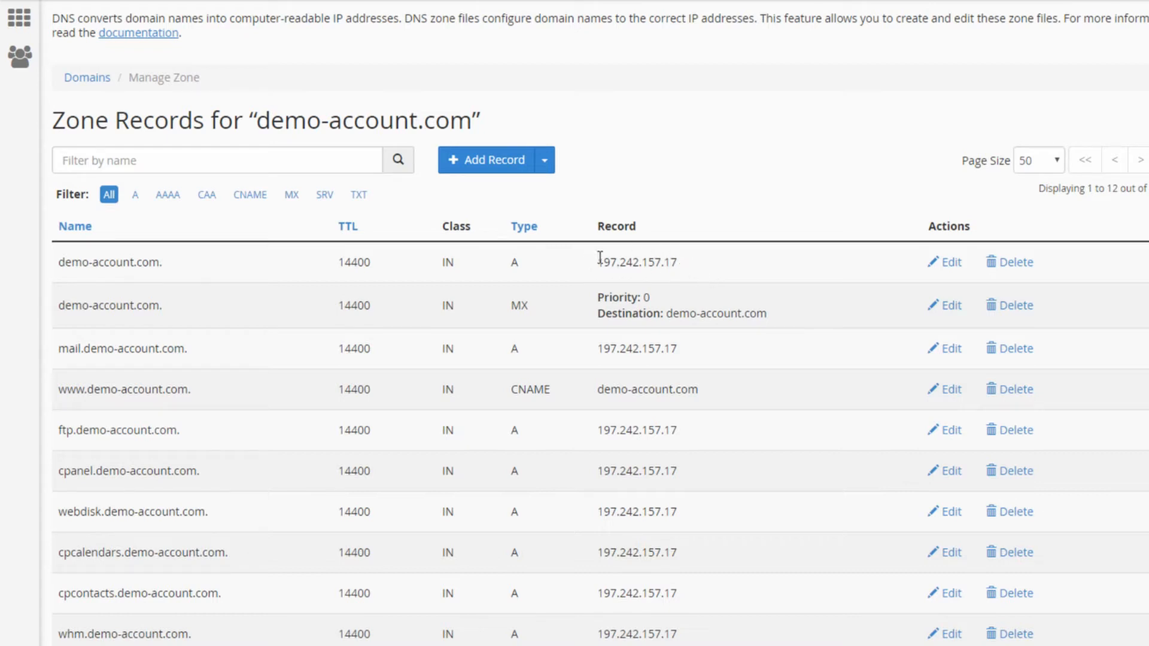
drag(598, 263, 671, 260)
click(659, 264)
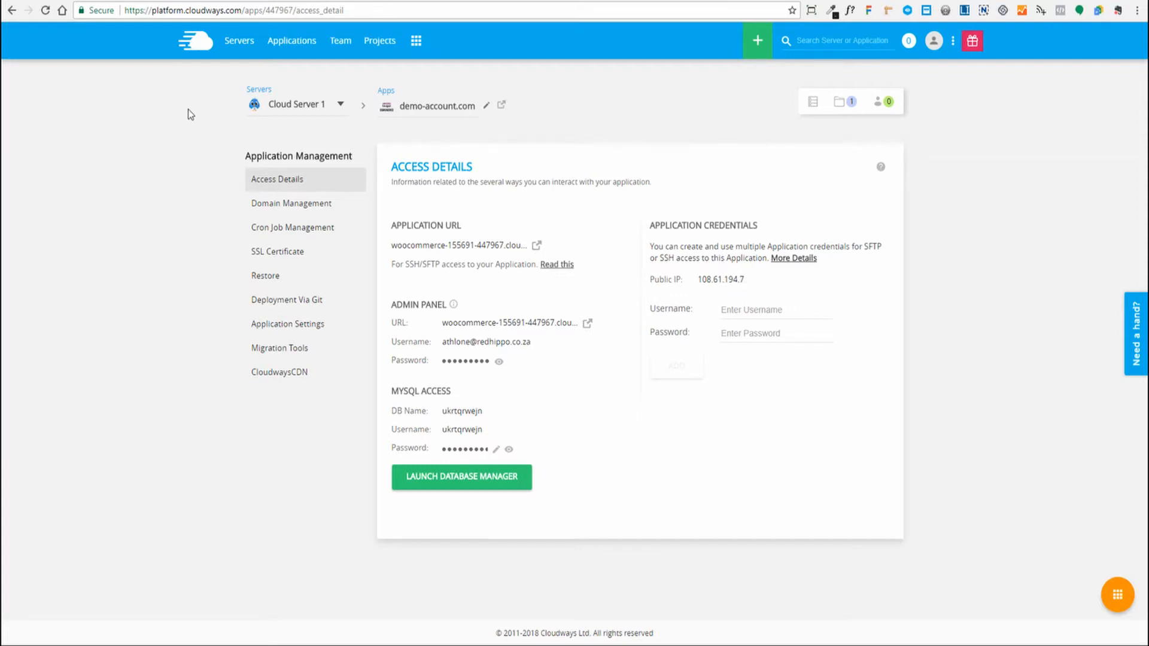
- Copy public IP 108.61.194.7 from Cloud Server 1's demo-account.com application
click(238, 44)
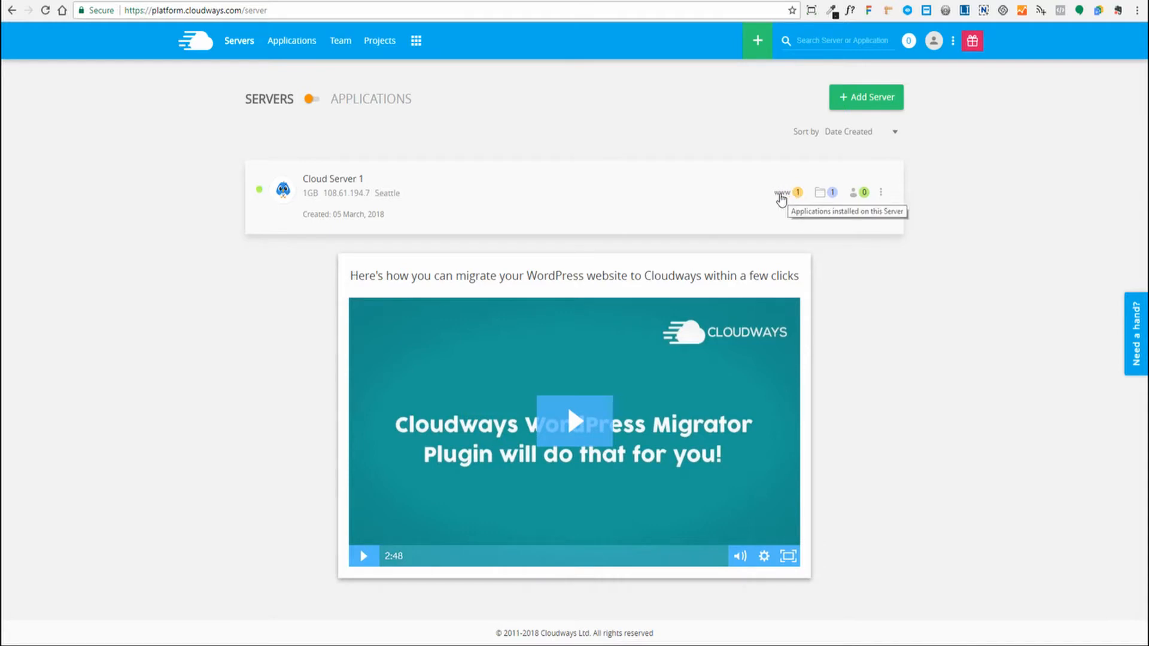
click(785, 197)
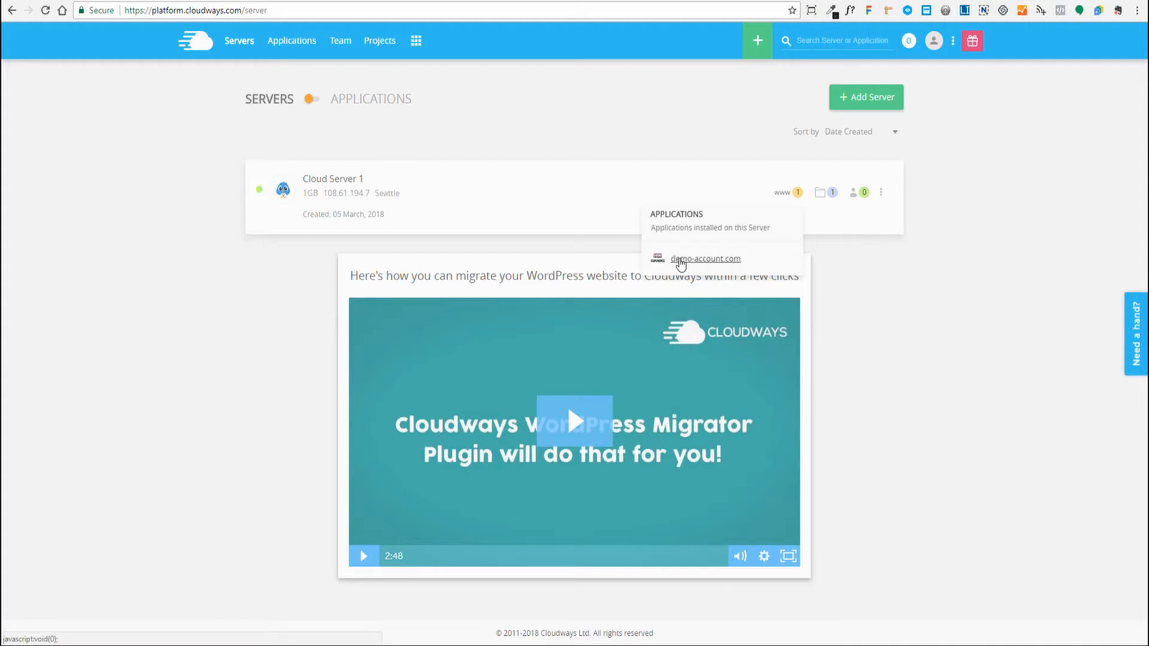
click(677, 257)
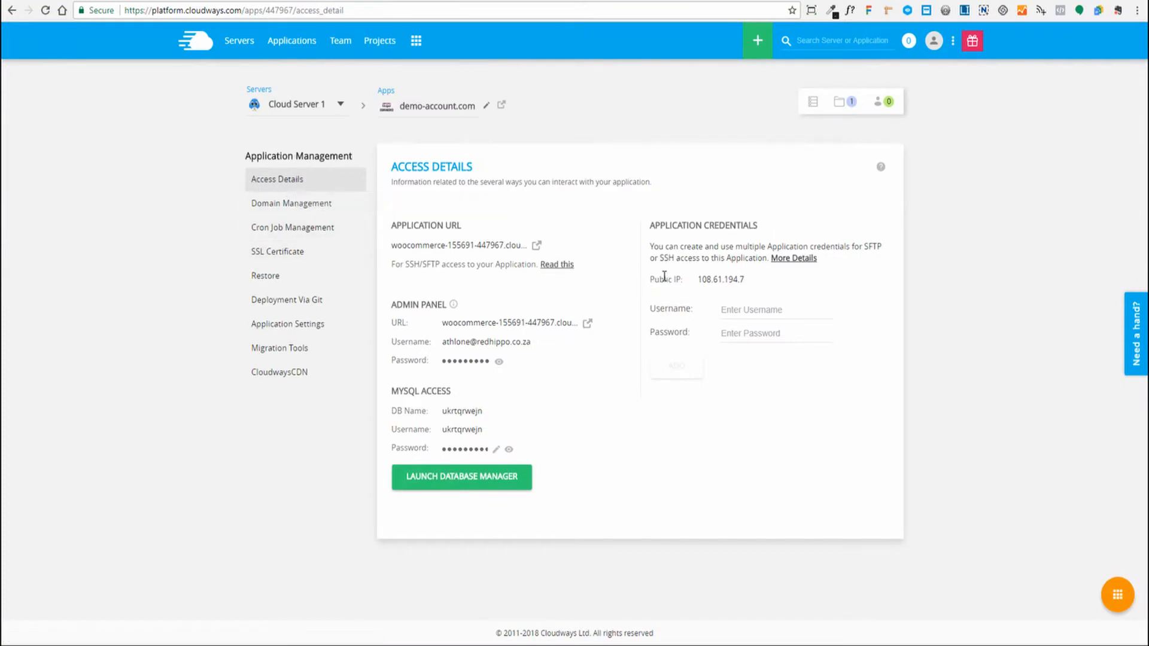
click(714, 284)
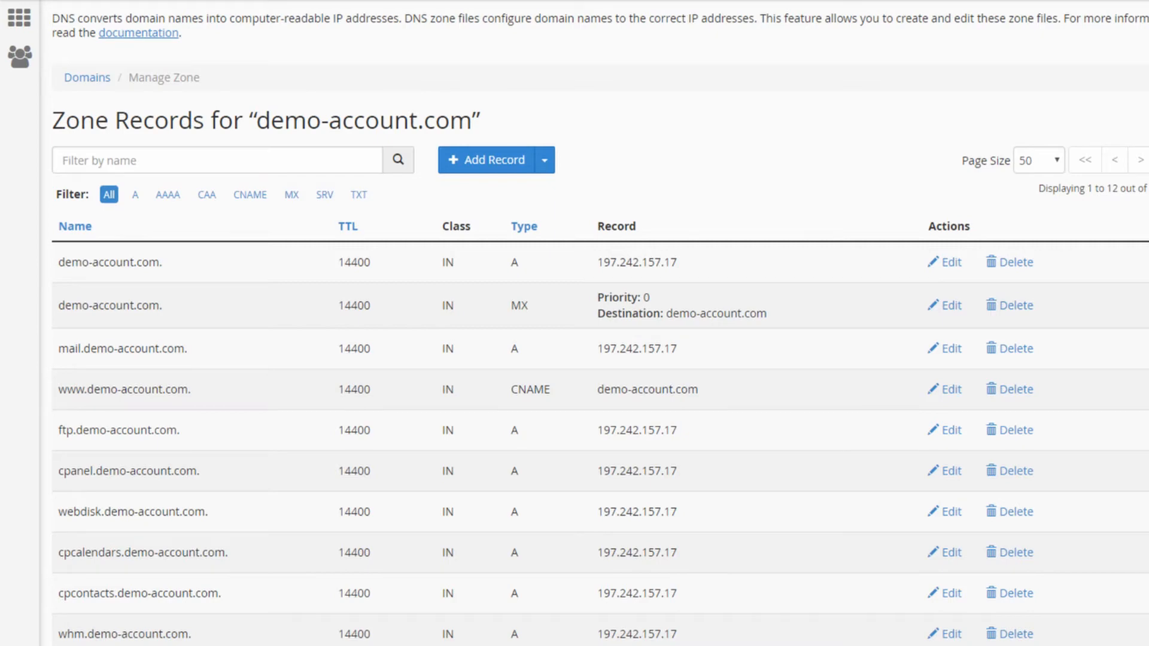
- Replace the root A record's 197.242.157.17 with 108.61.194.7 and save the record
drag(59, 262, 140, 259)
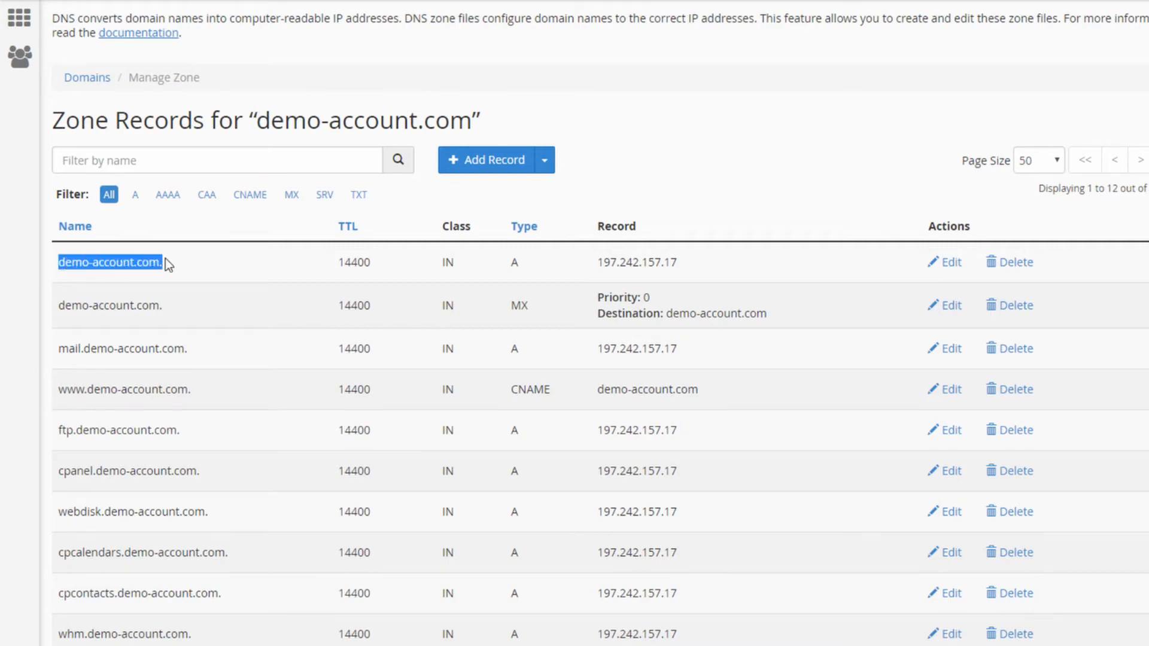
click(877, 254)
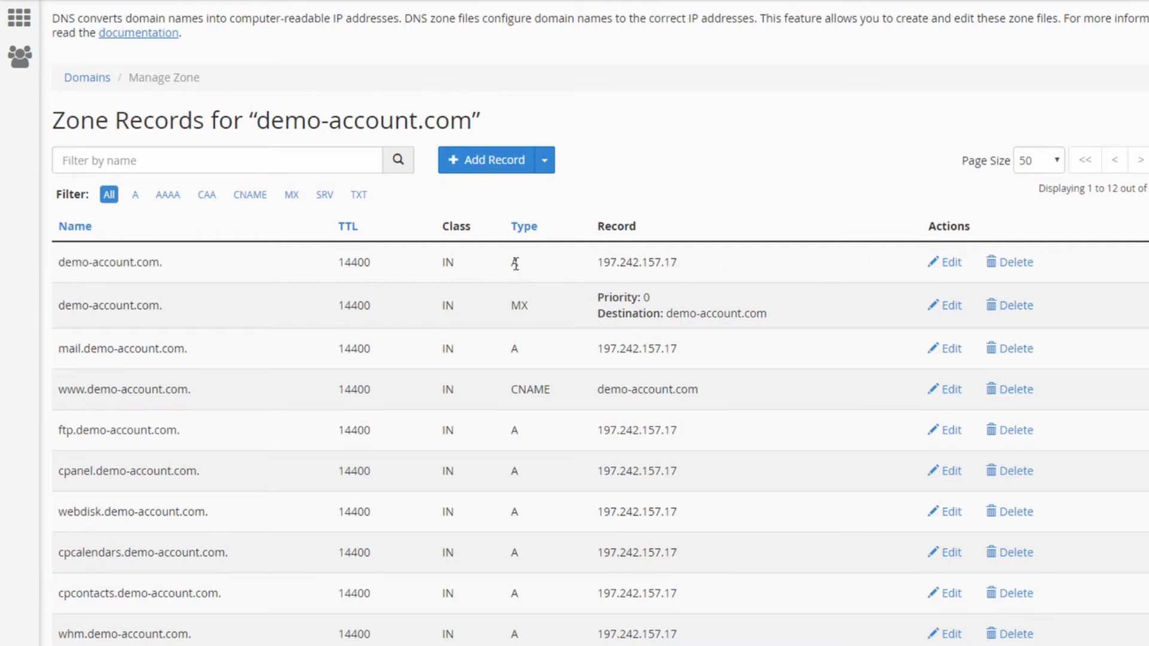
click(952, 263)
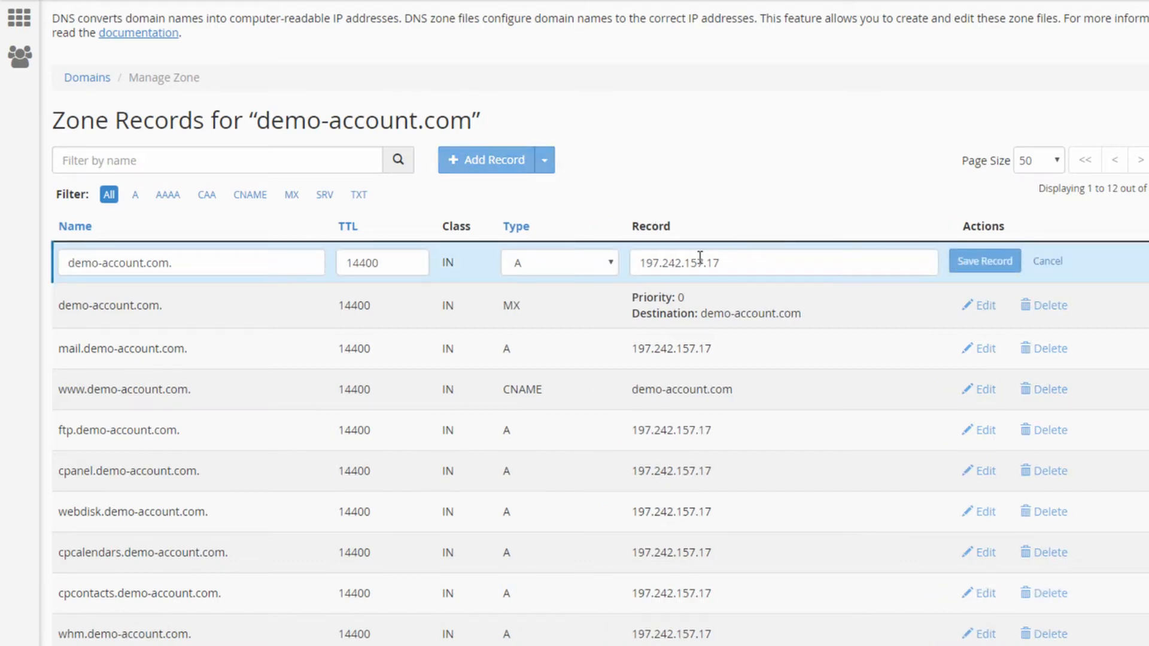
drag(725, 264, 605, 262)
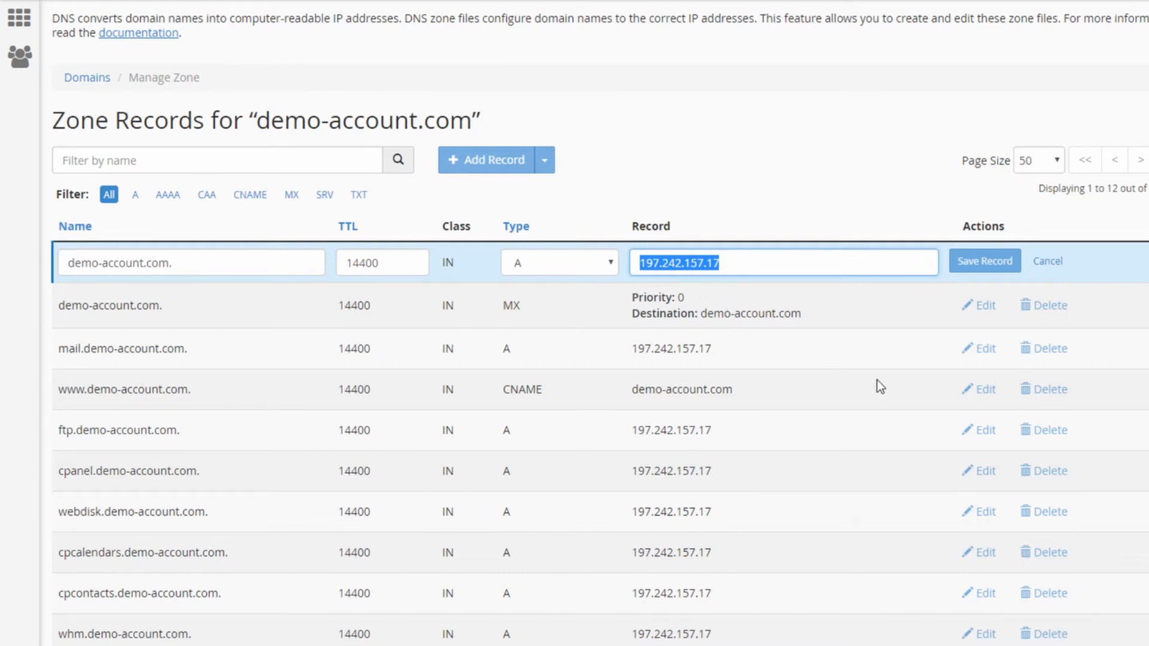
text(108.61.194.7)
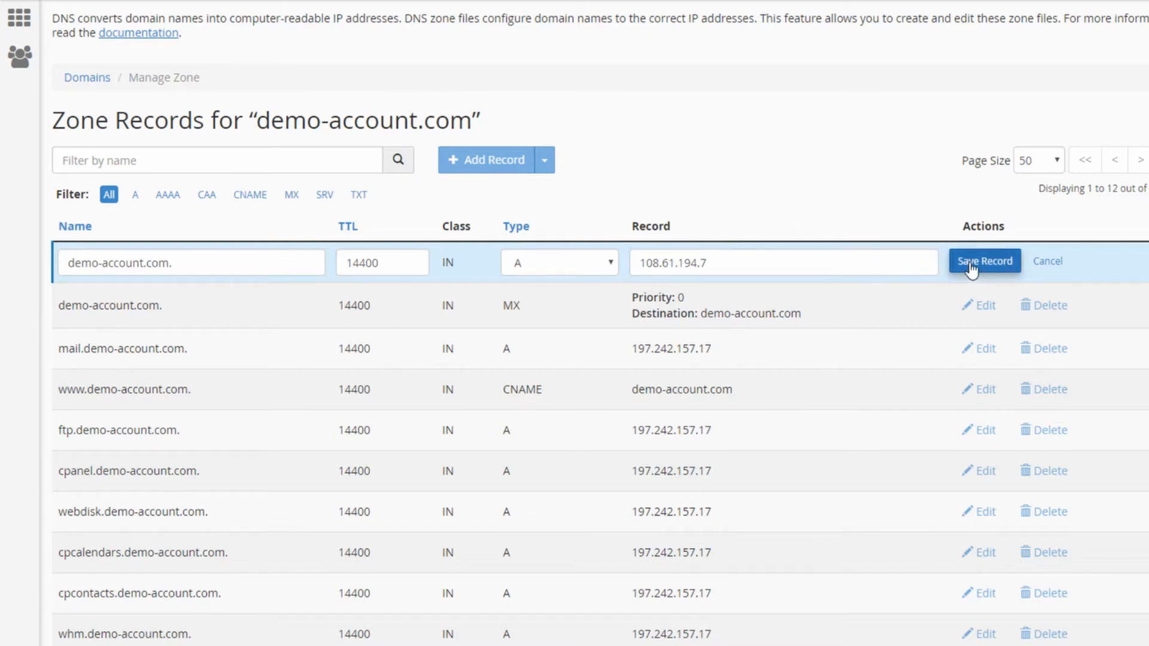
click(761, 268)
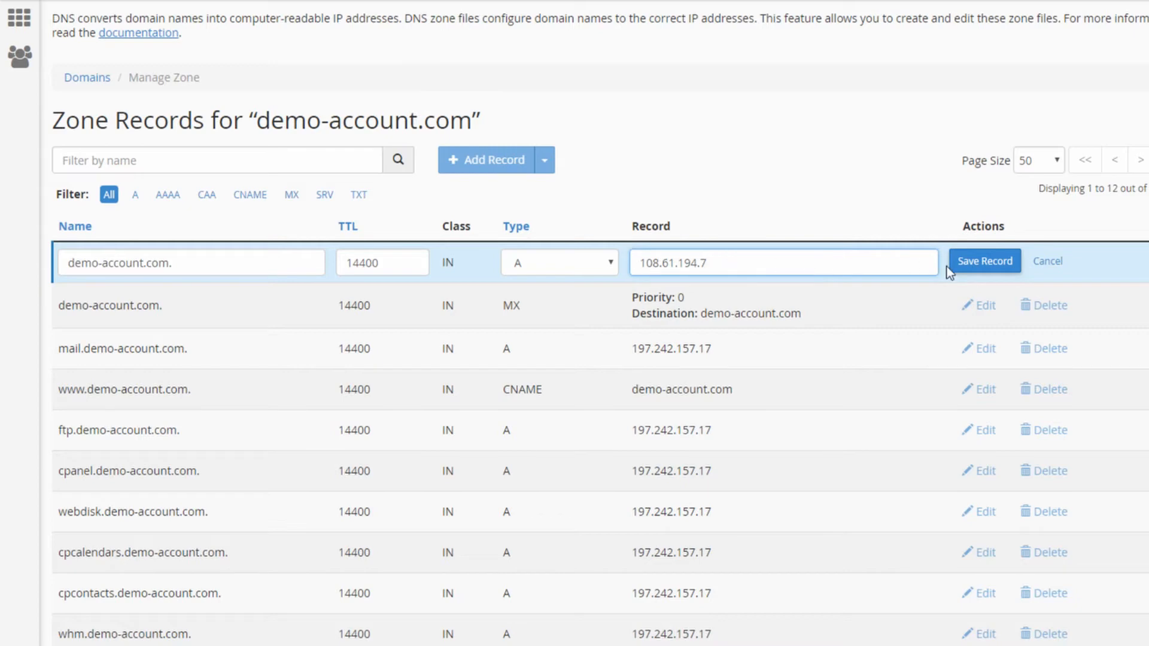
click(974, 268)
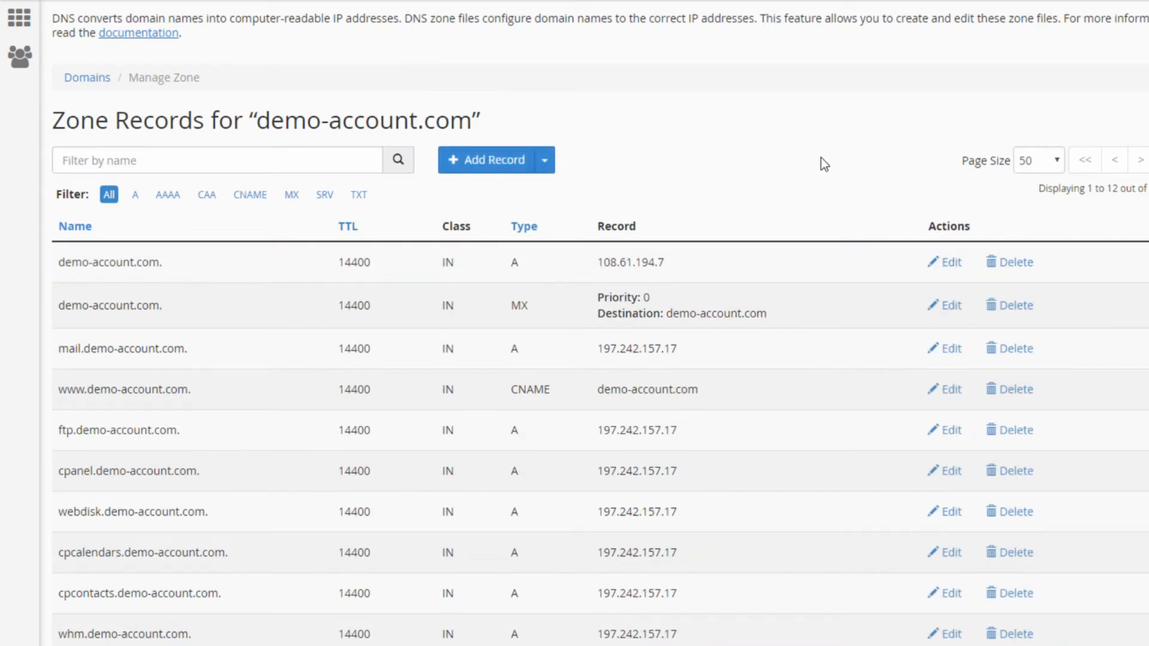
- Point out the root domain and its new A record IP 108.61.194.7
drag(56, 264, 159, 265)
click(104, 328)
drag(600, 262, 670, 265)
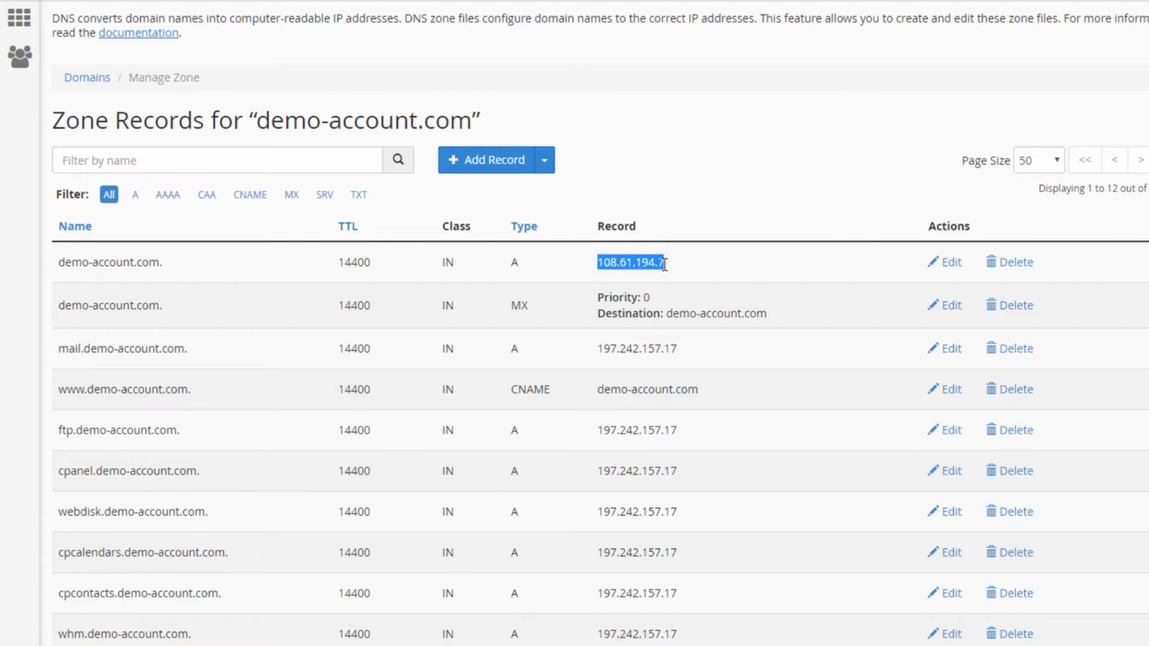
click(657, 269)
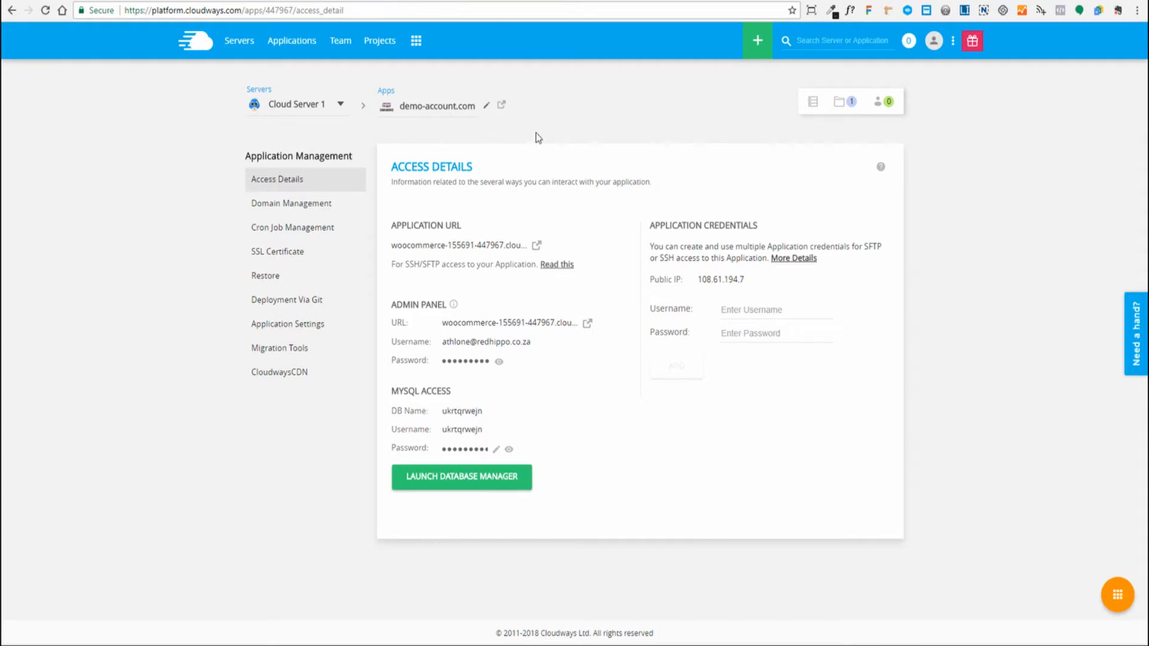
- Open the demo-account.com application under Cloud Server 1 from the Servers list
click(230, 42)
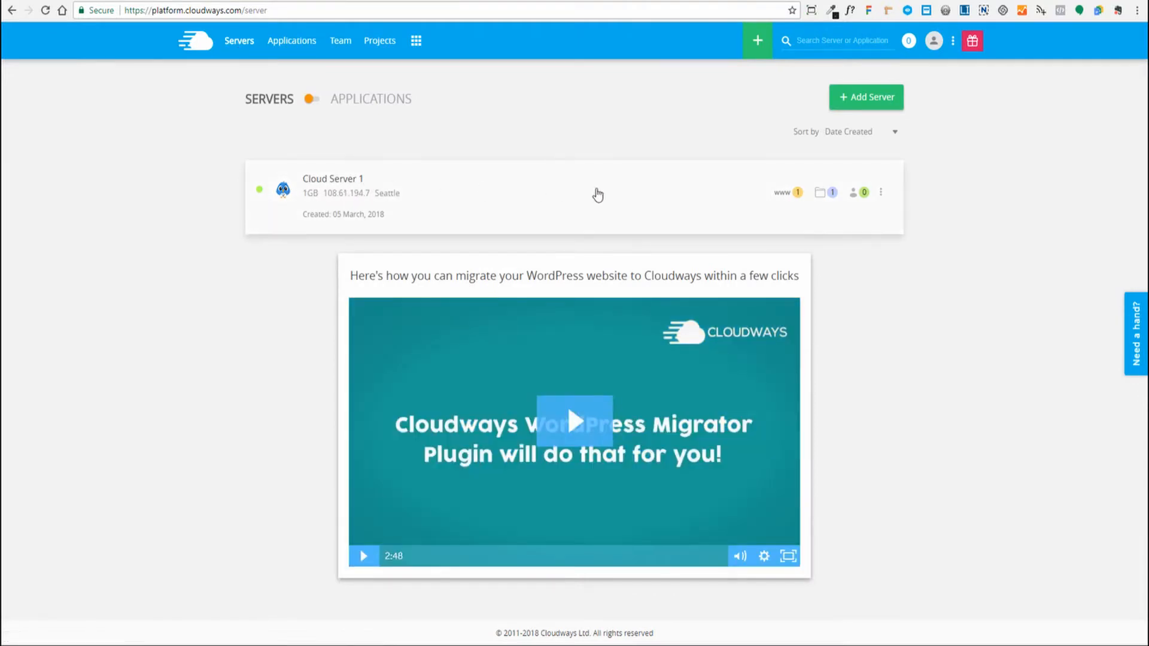
click(782, 194)
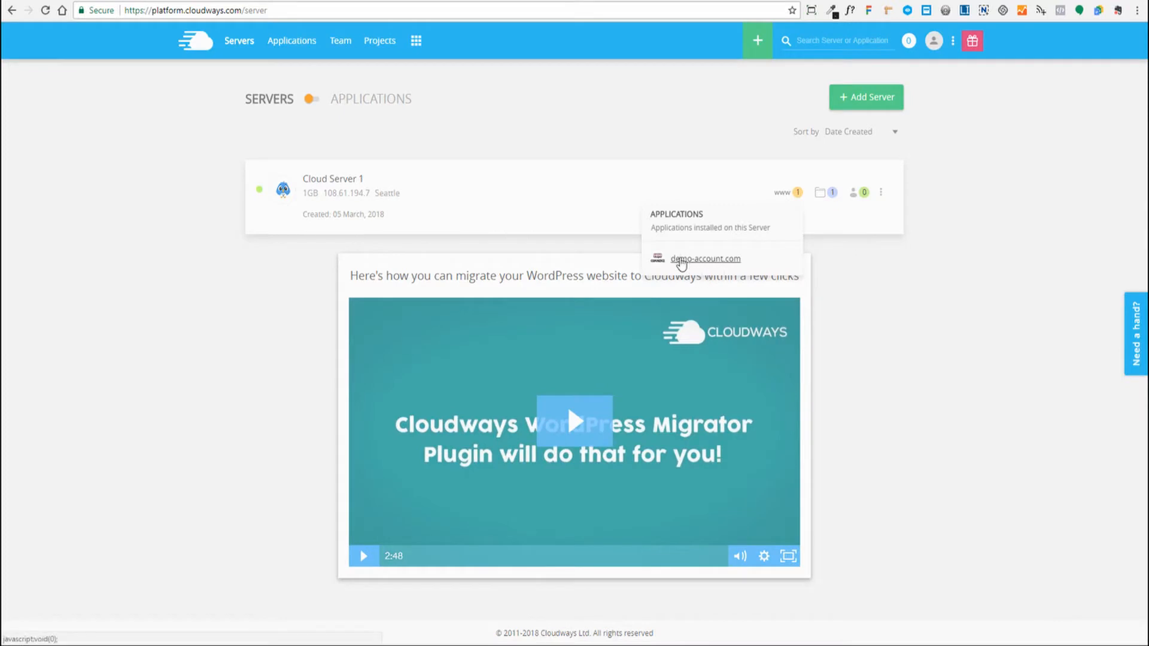
click(680, 261)
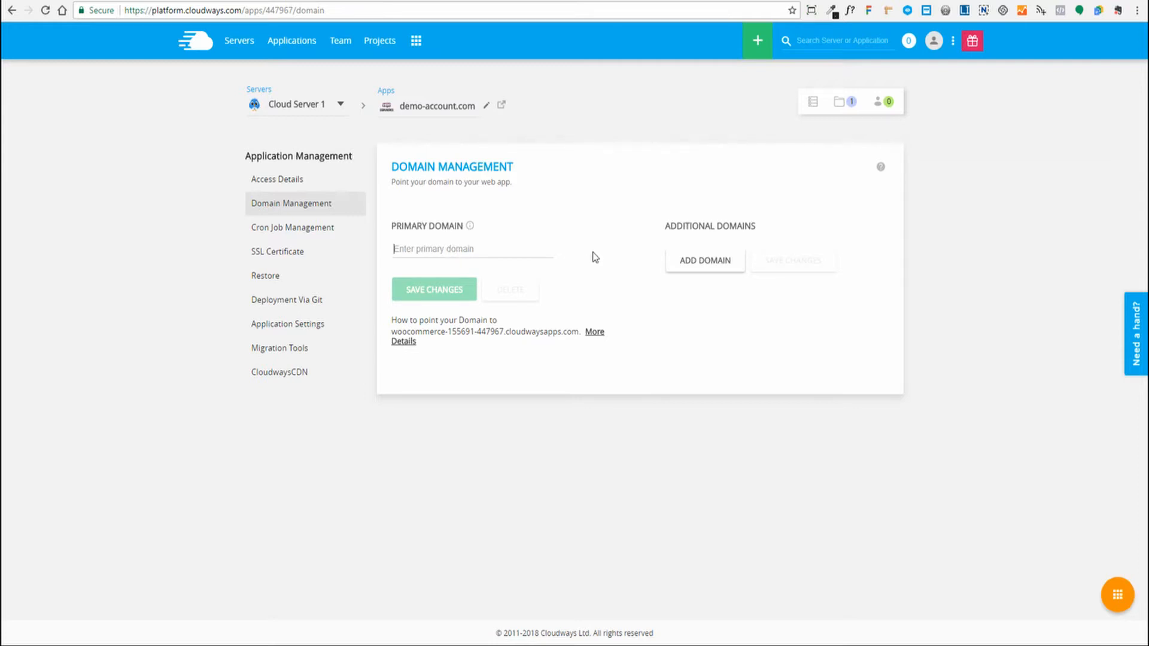
- Enter demo-account.com as the Primary Domain, fixing a typo, and save the change
text(demo-a)
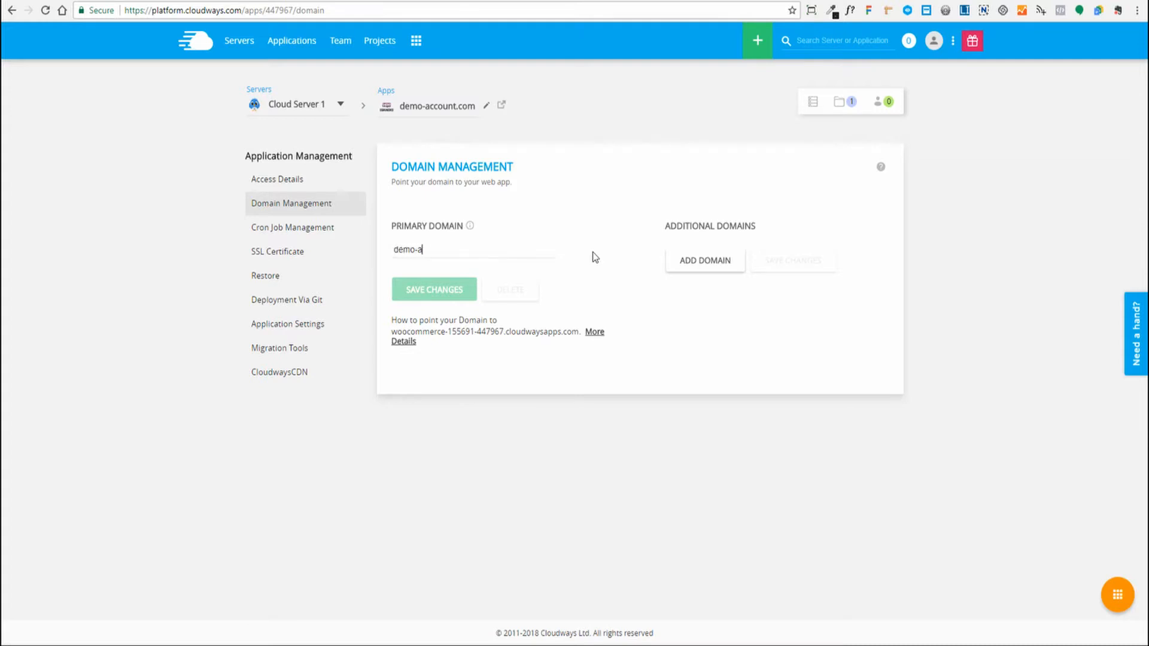
text(ccount.om)
key(BackSpace)
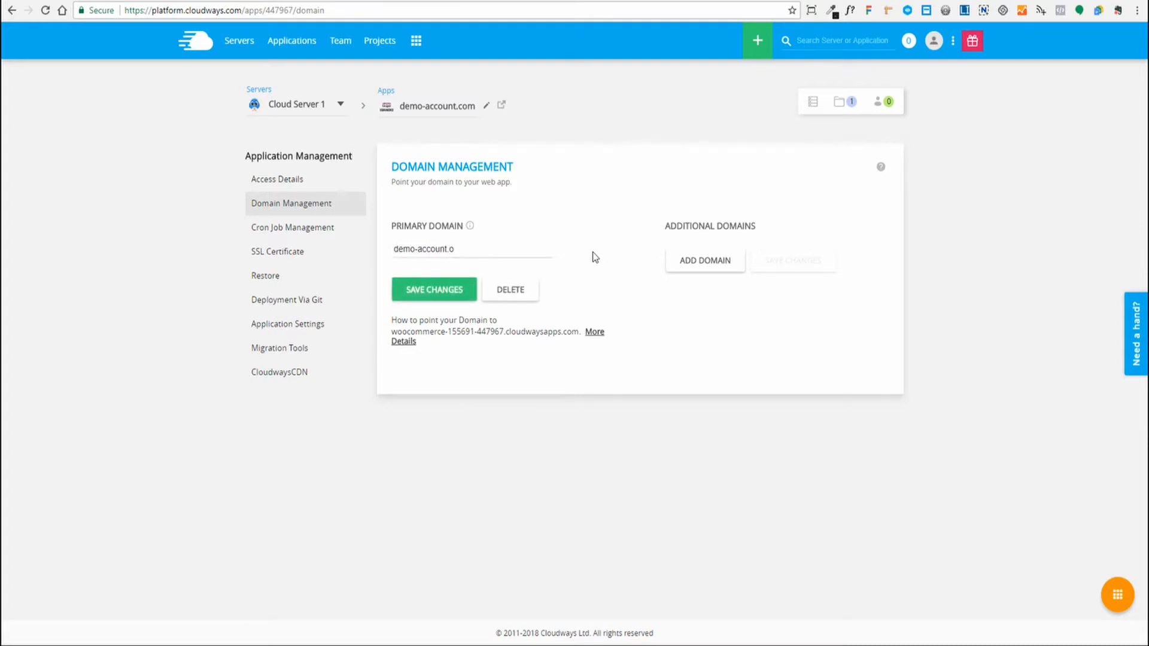
key(BackSpace)
text(com)
click(443, 295)
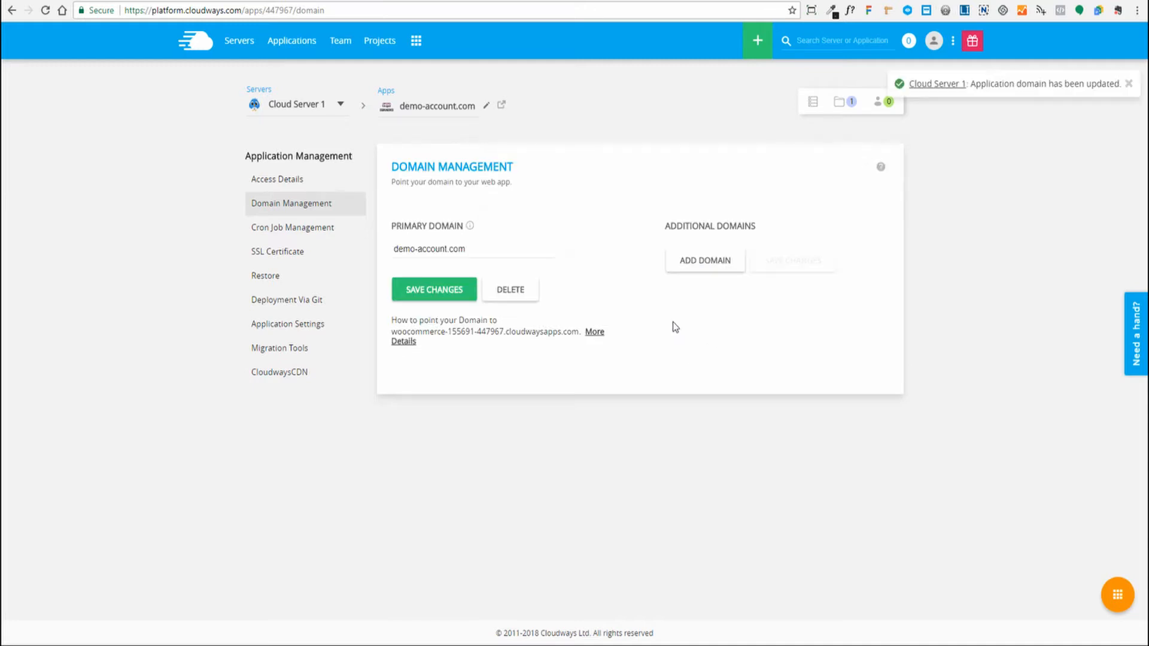
- Check that Access Details now shows demo-account.com as the application URL
click(279, 182)
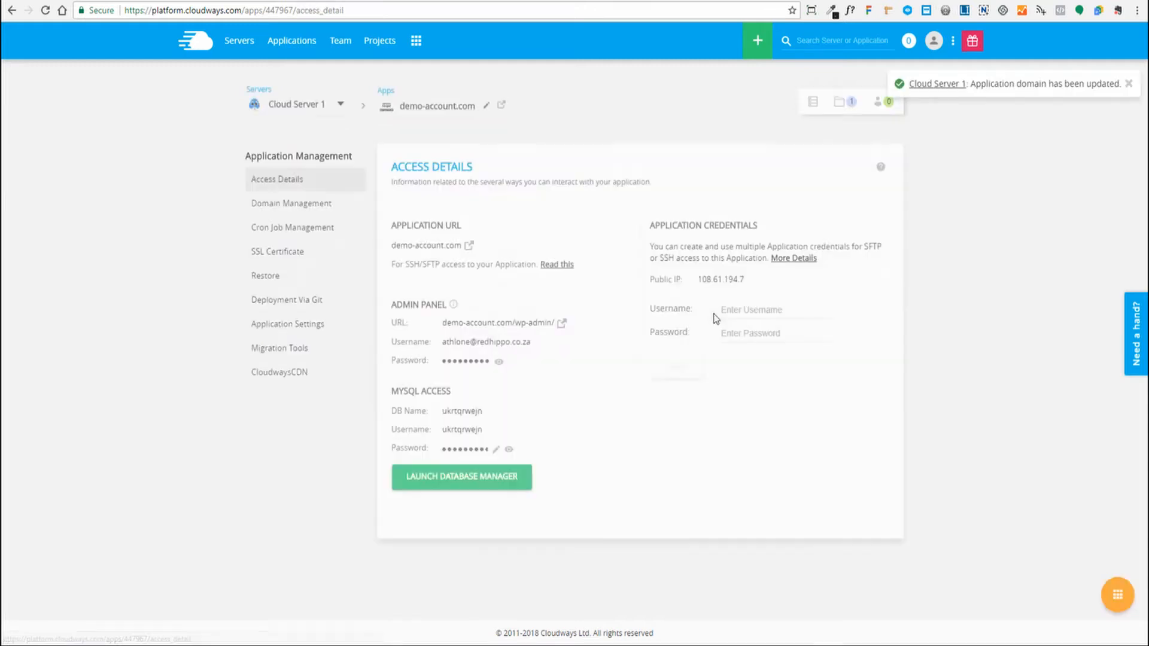
drag(391, 245, 462, 245)
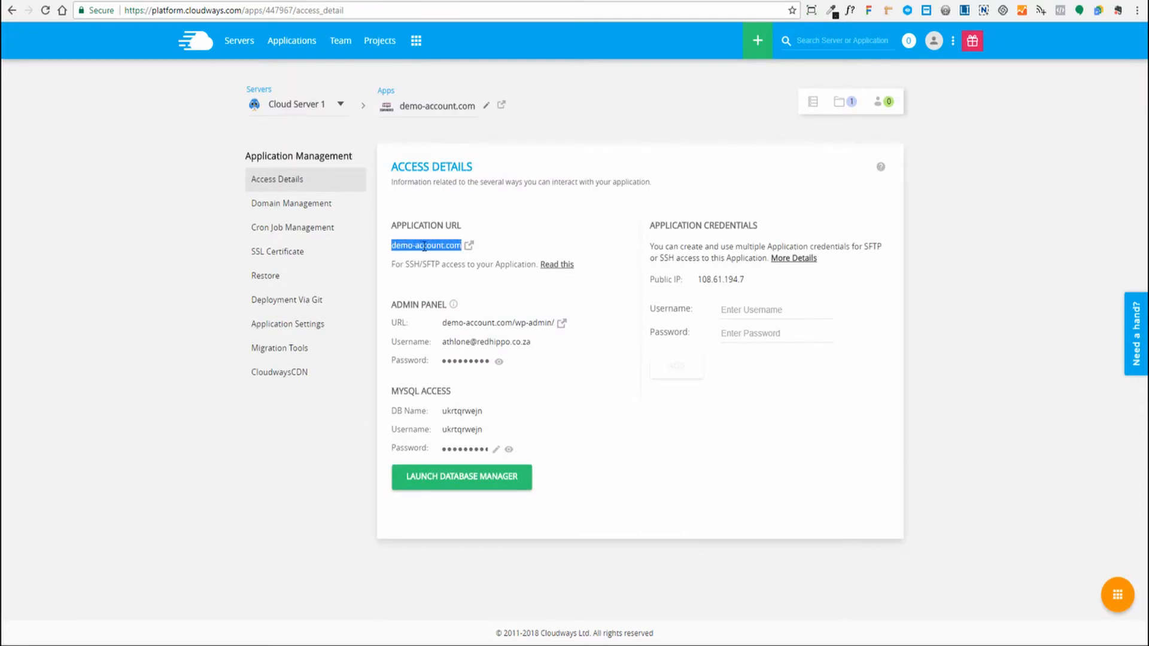
click(612, 306)
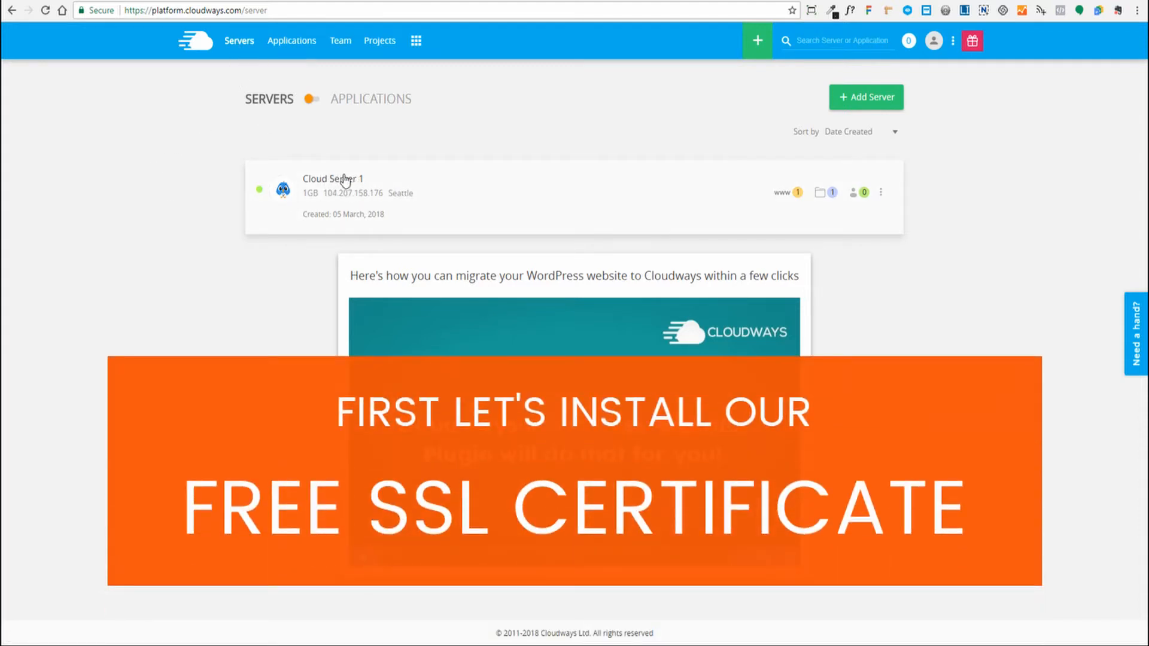
mouse_move(781, 200)
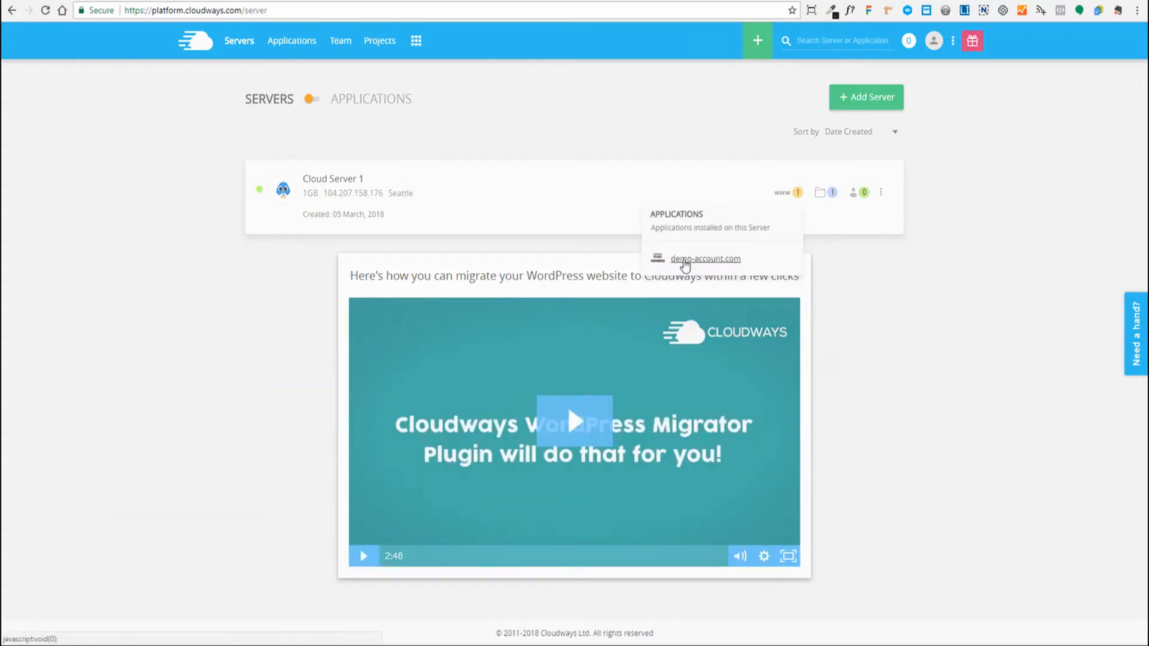
click(685, 261)
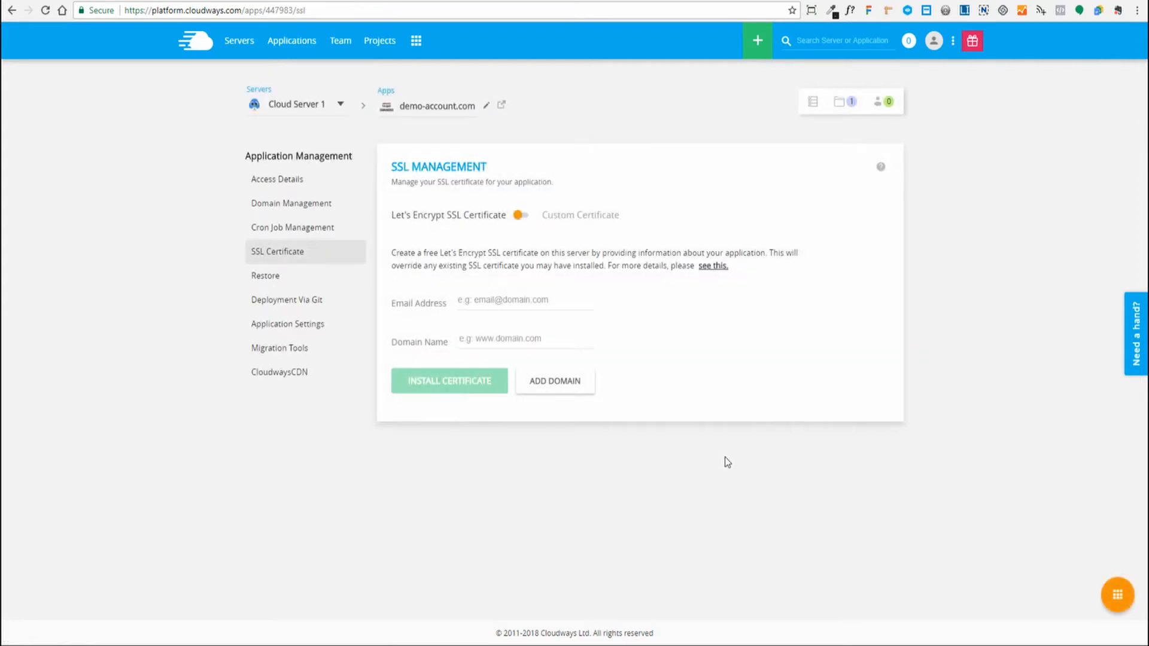
click(499, 303)
drag(394, 214, 497, 215)
click(466, 262)
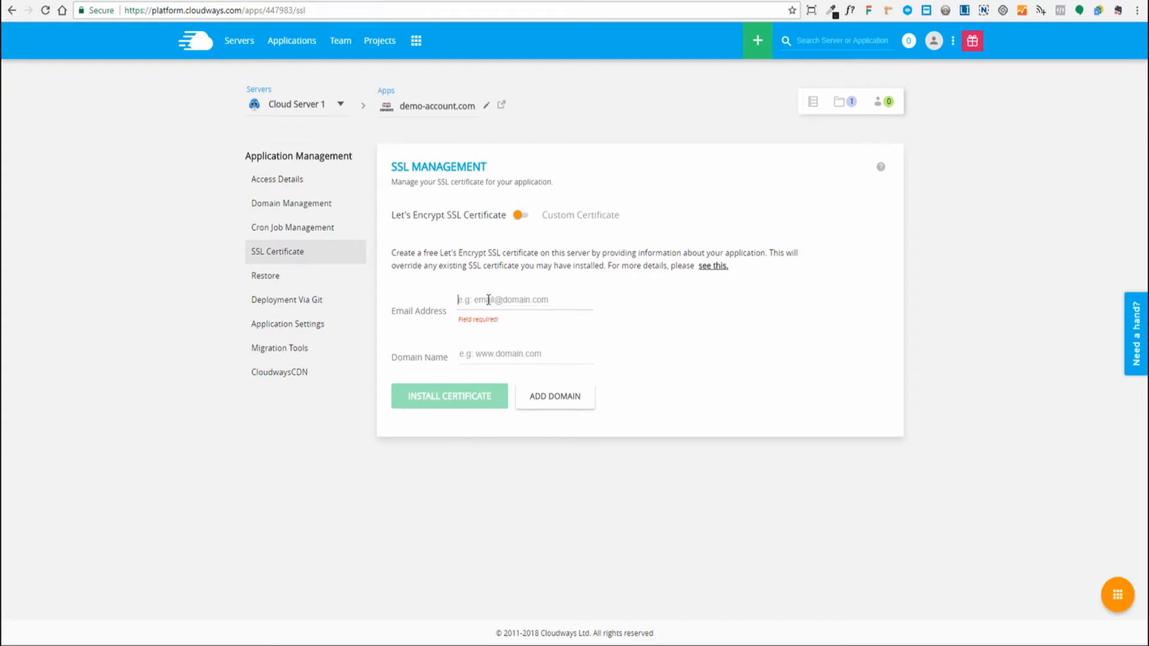
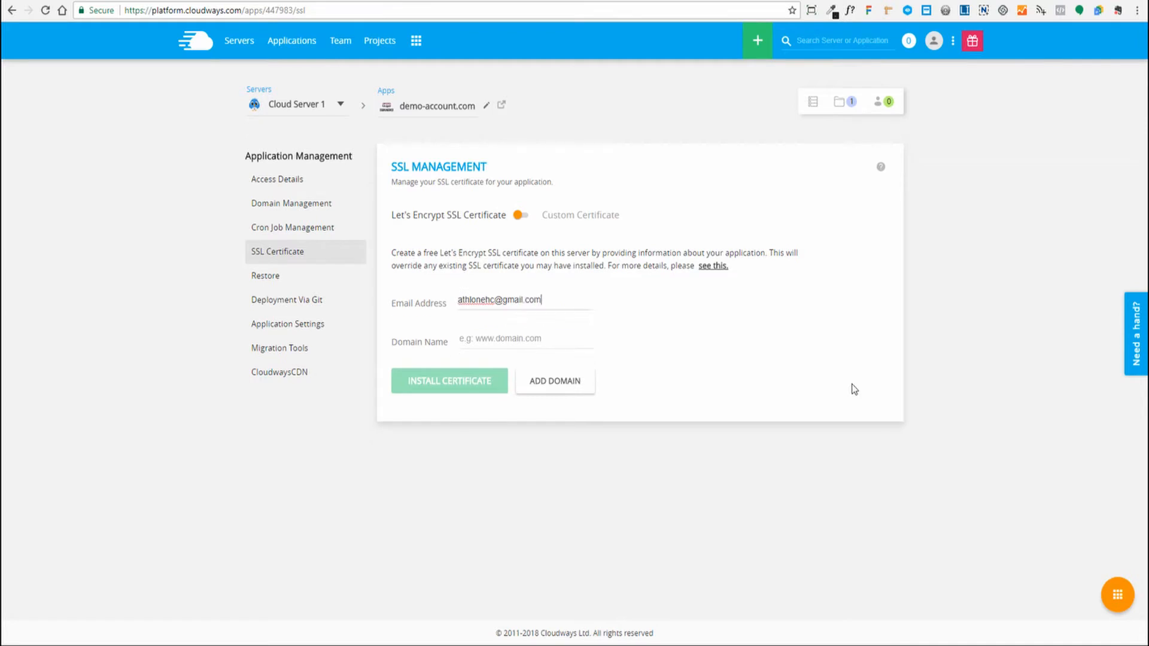
key(Tab)
text(demo-account)
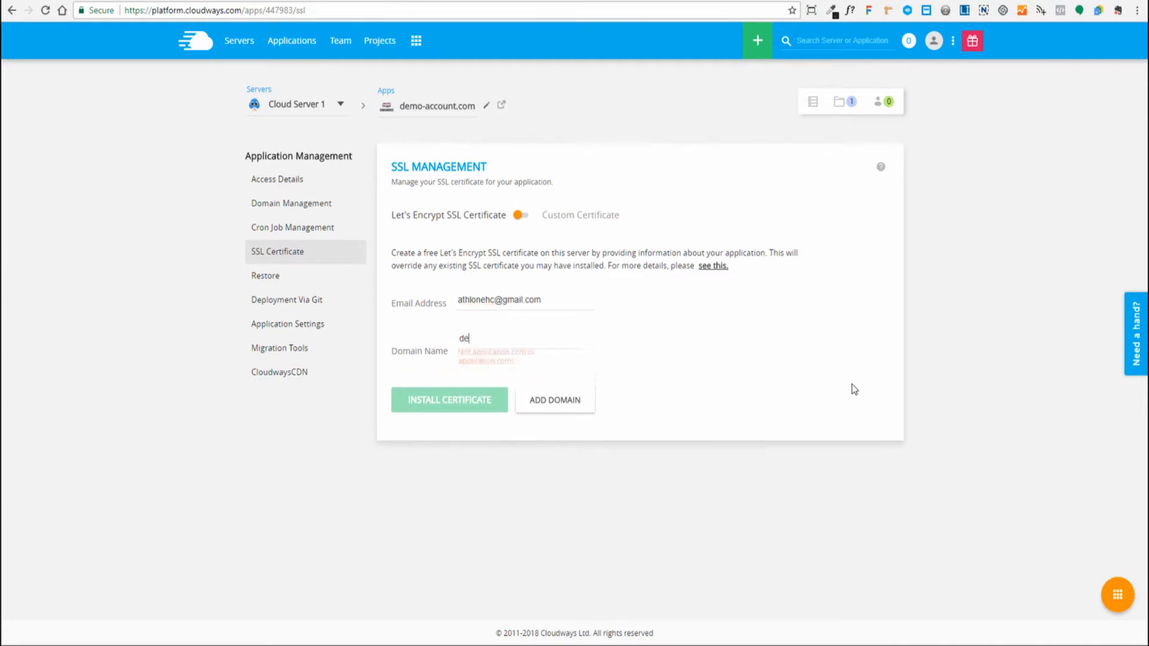
text(.com)
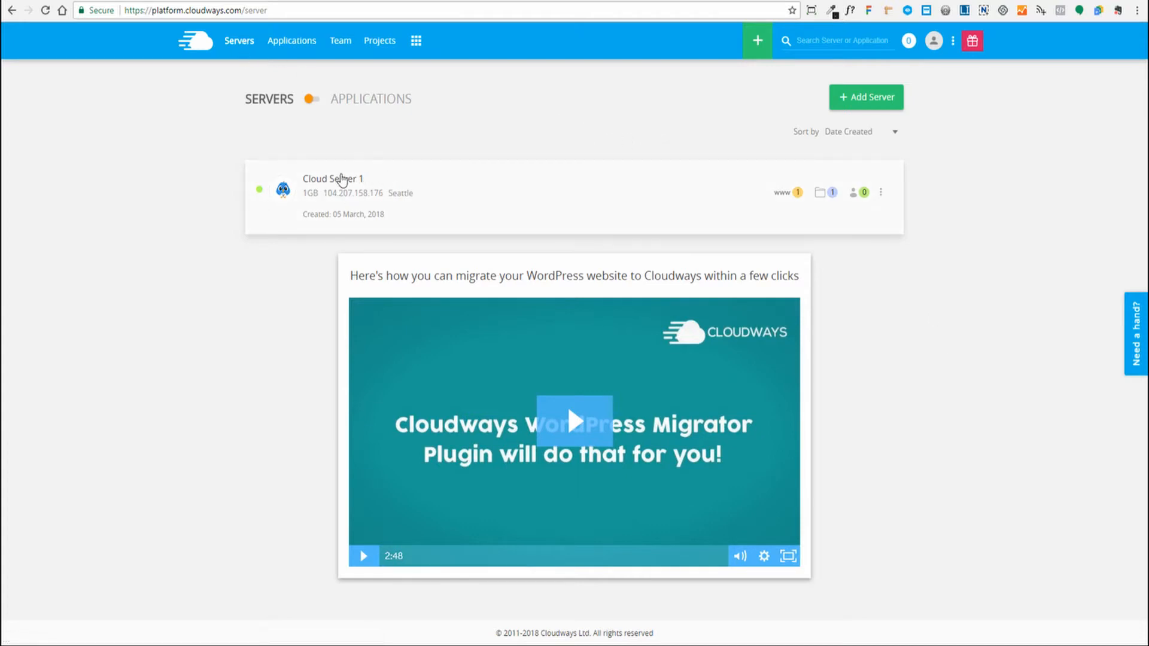
- Browse Cloud Server 1's vertical scaling plan sizes on the slider
click(328, 182)
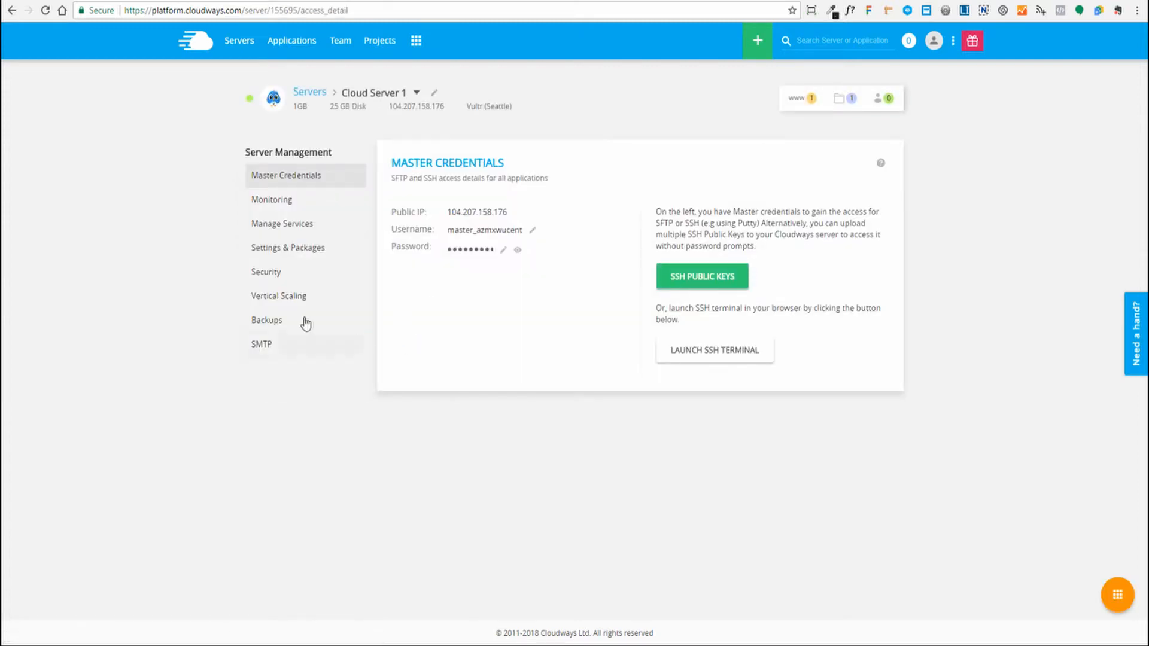
click(261, 299)
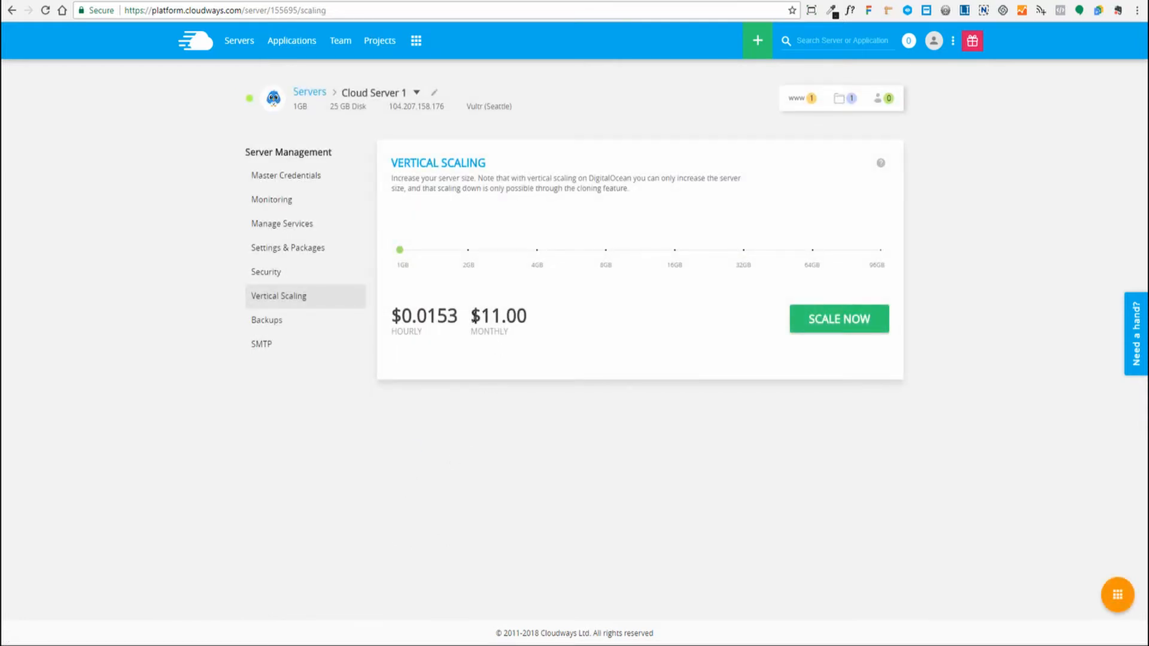
drag(471, 316, 532, 331)
click(429, 286)
mouse_move(401, 254)
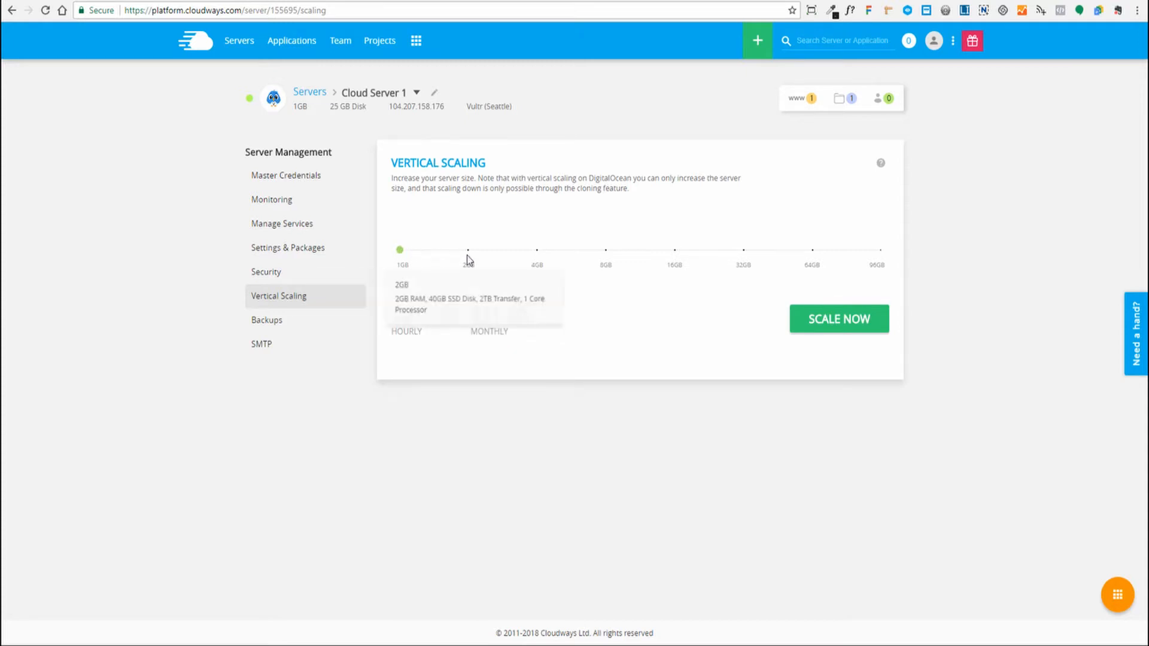
mouse_move(536, 260)
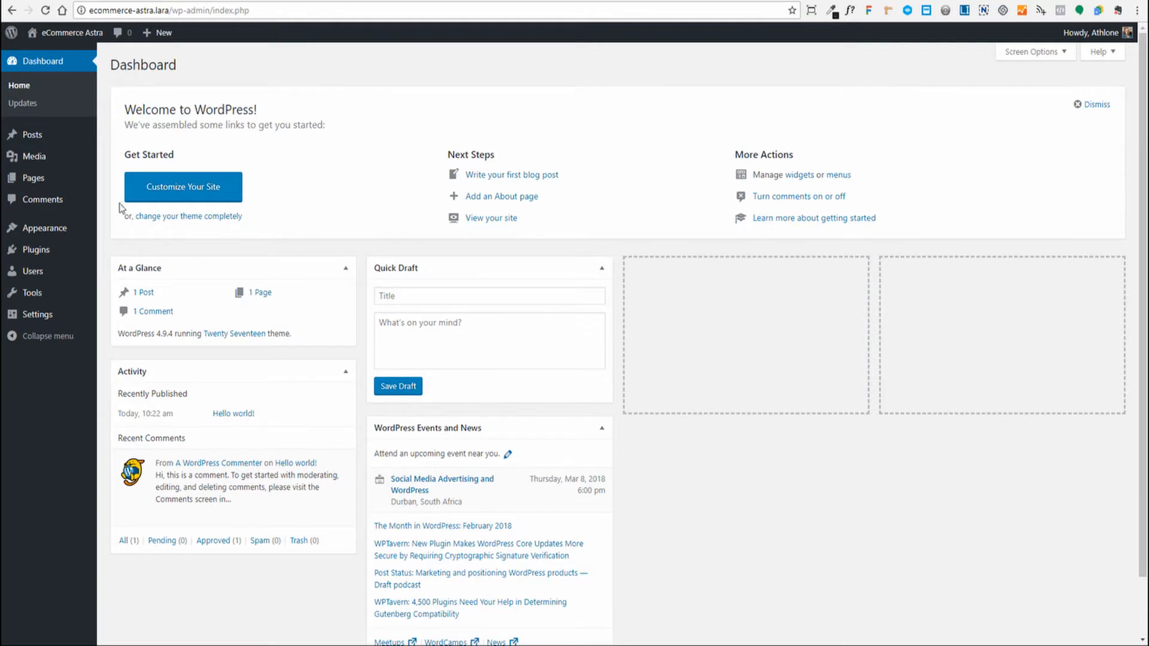
- Search the WordPress theme directory for Astra and install it
mouse_move(43, 239)
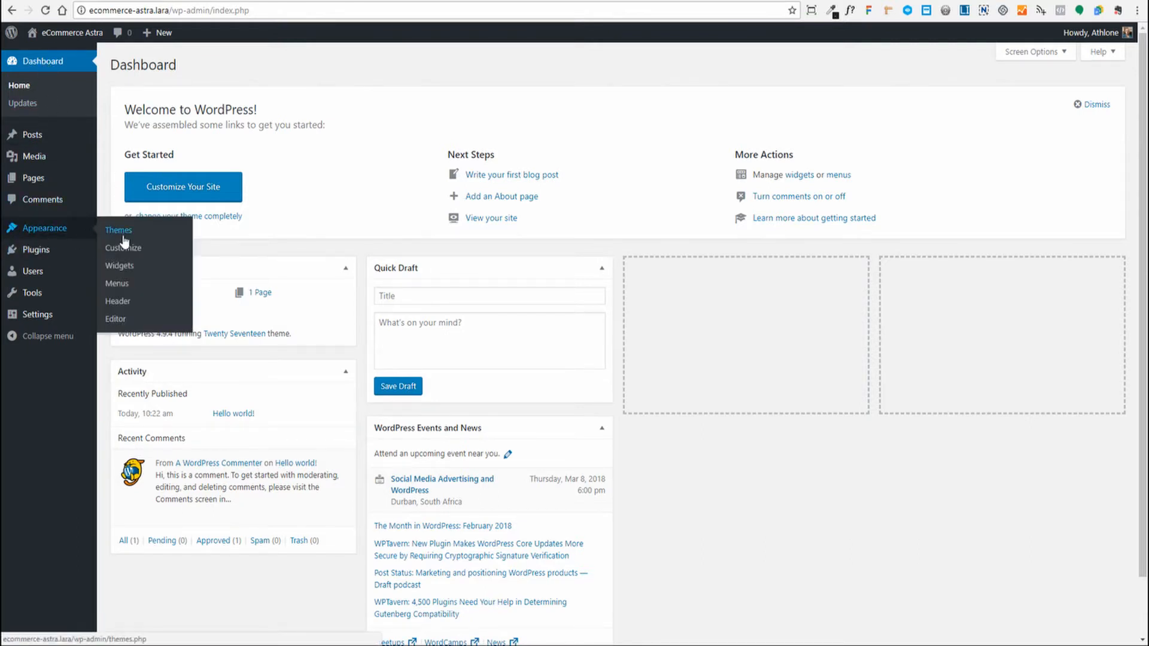
click(124, 236)
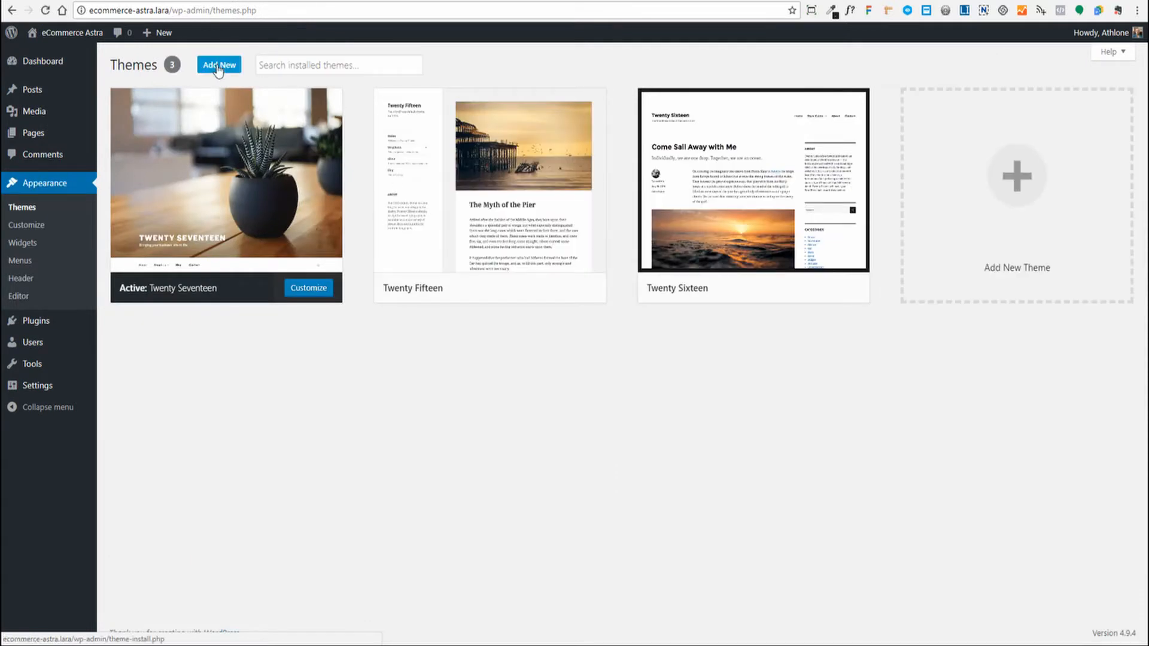
click(218, 65)
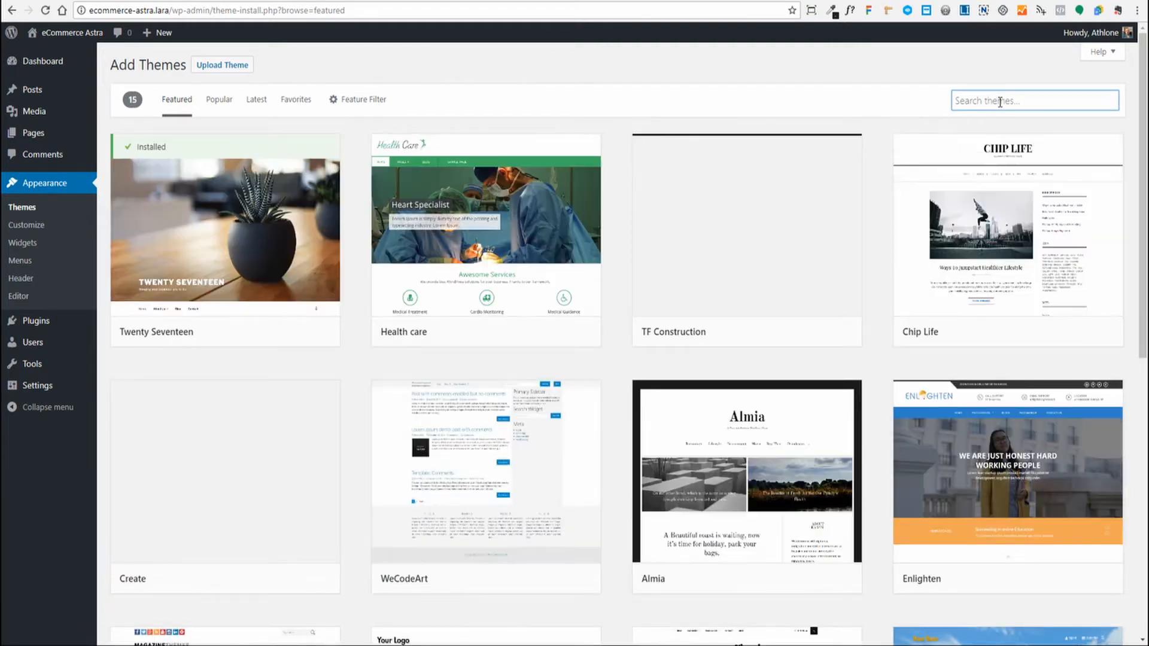
text(Astra)
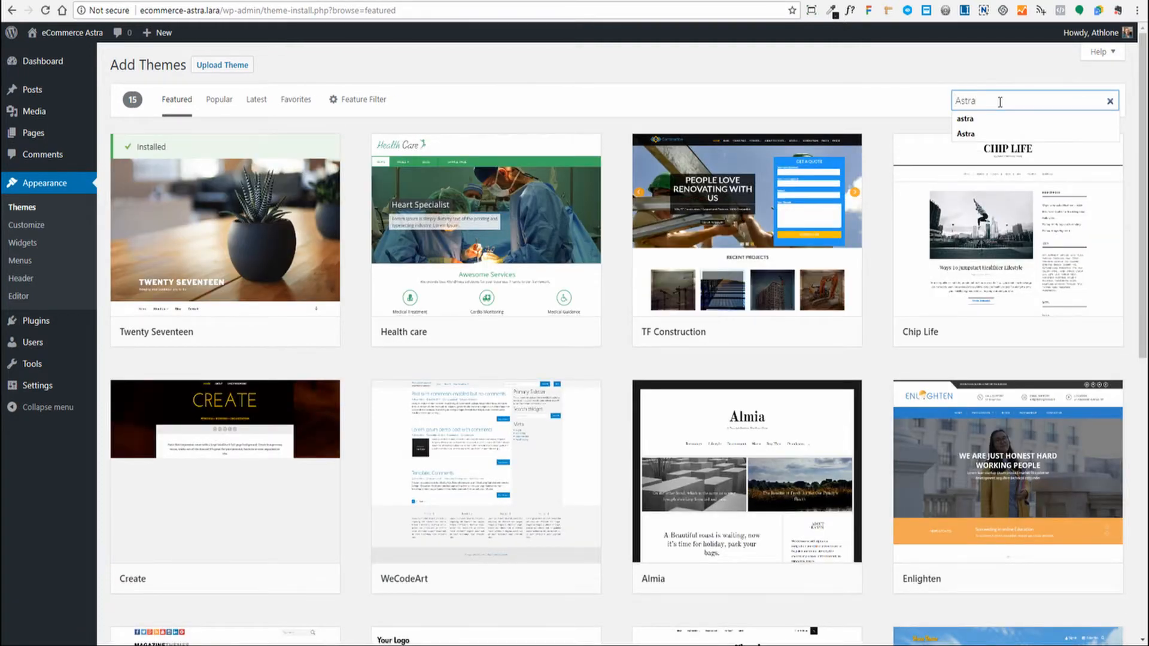
key(Return)
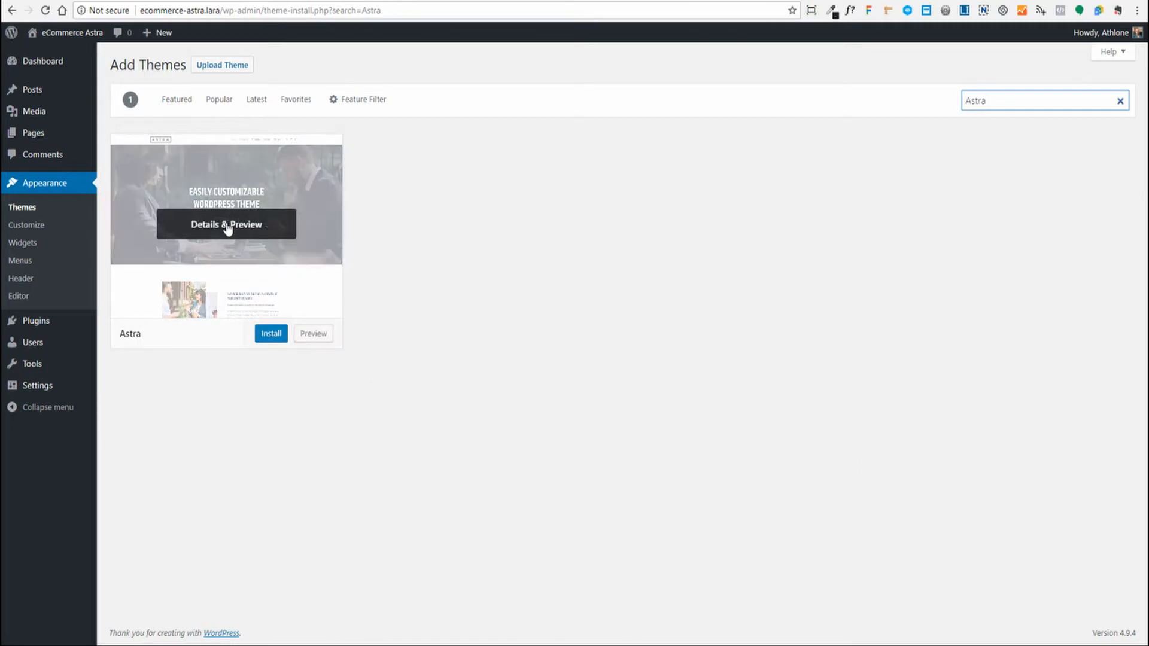
click(265, 336)
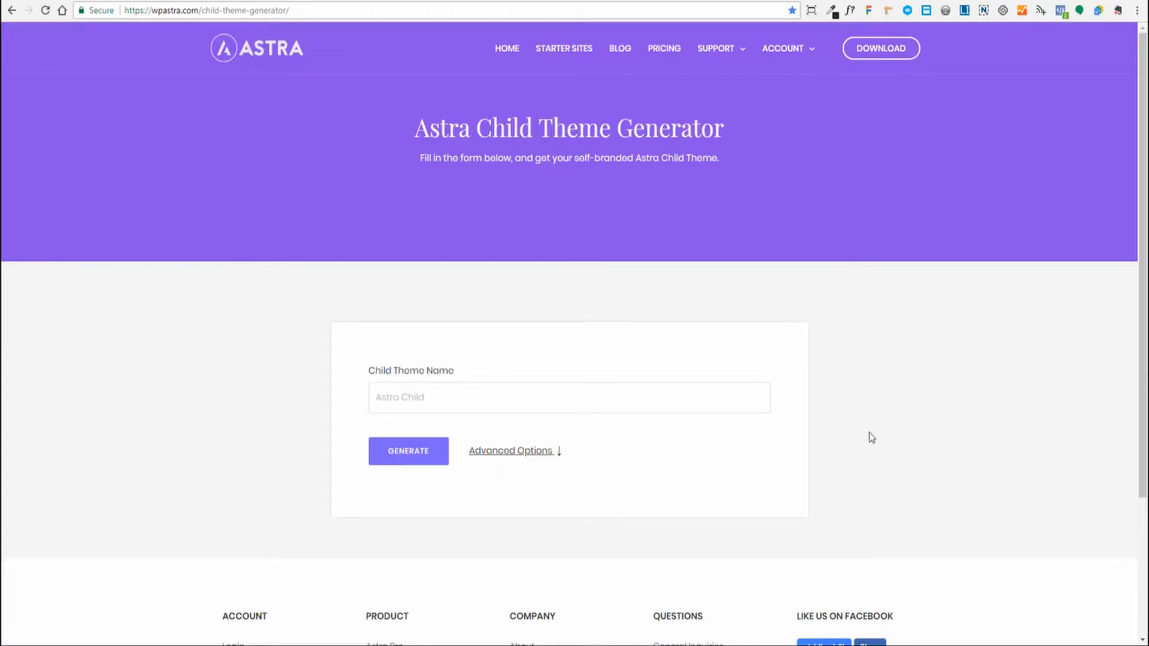
- Name the child theme demo-account, version 1.0.0, with author Web Assist and author web address
click(498, 453)
scroll(498, 453, down, 10)
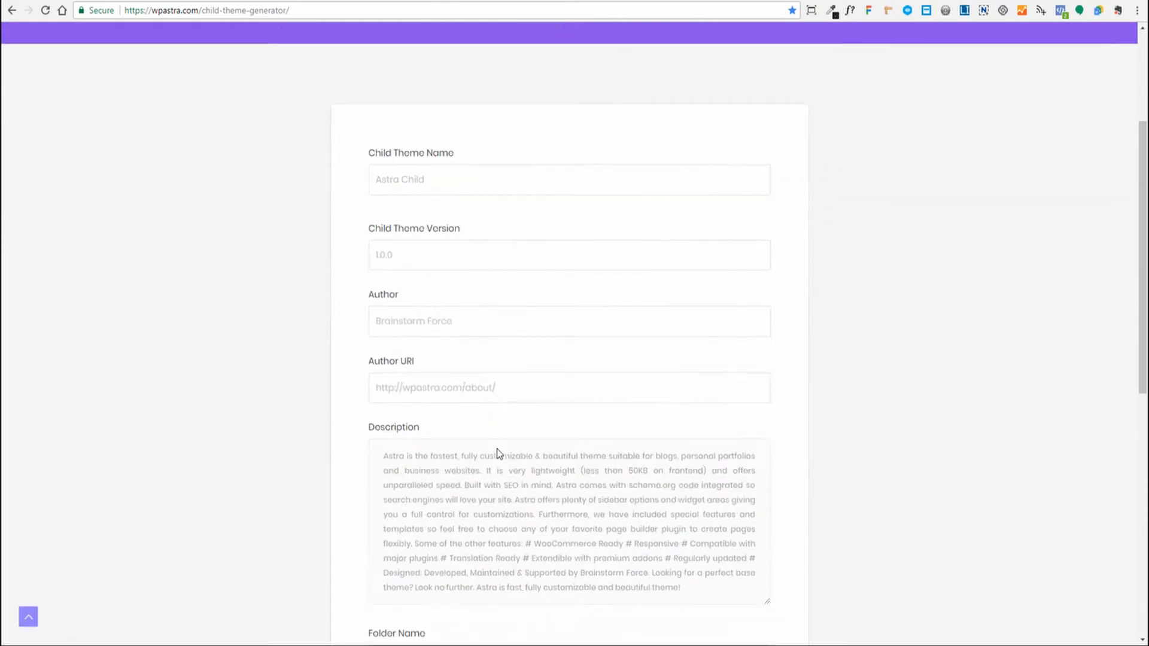
scroll(498, 448, up, 10)
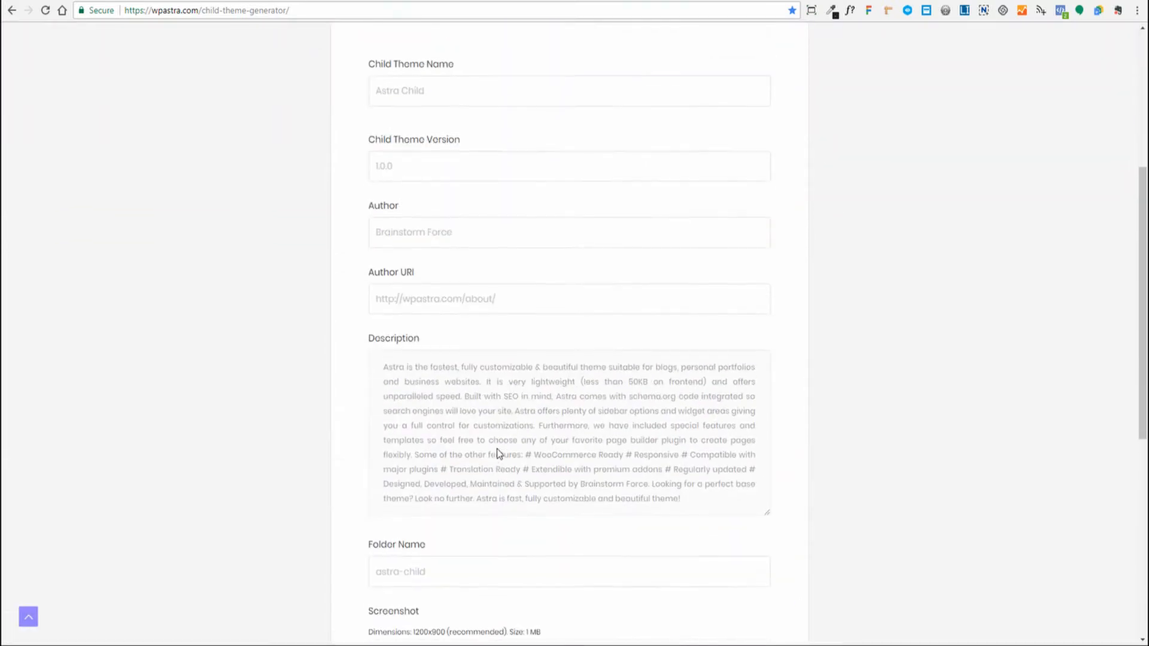
click(442, 389)
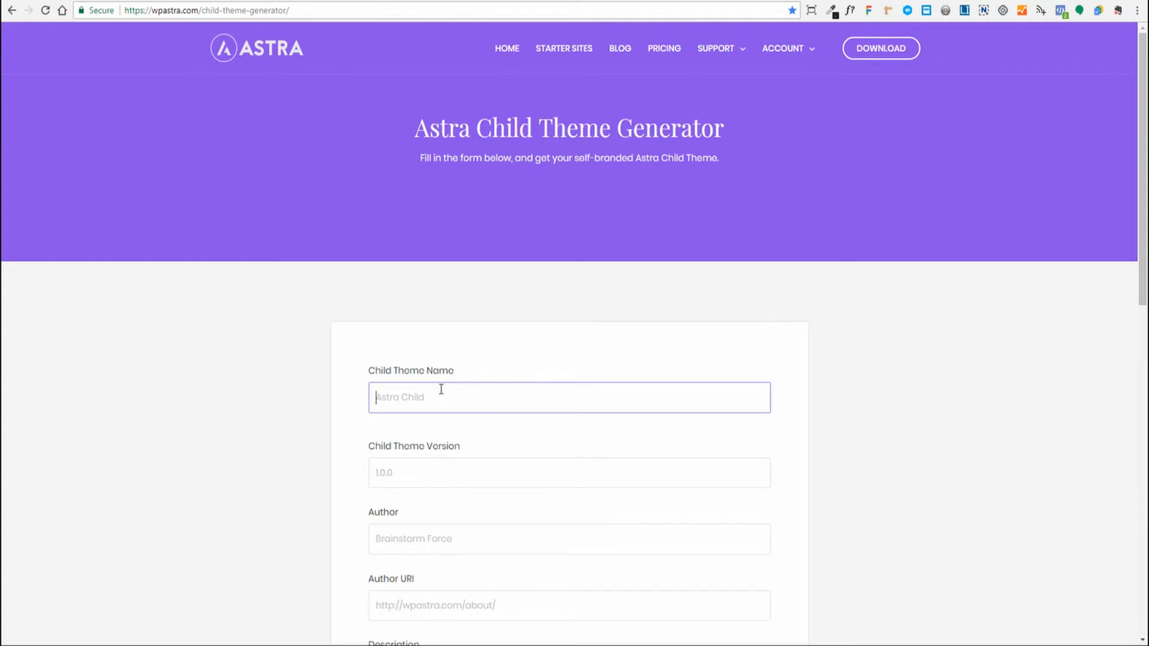
text(demo-account)
key(Tab)
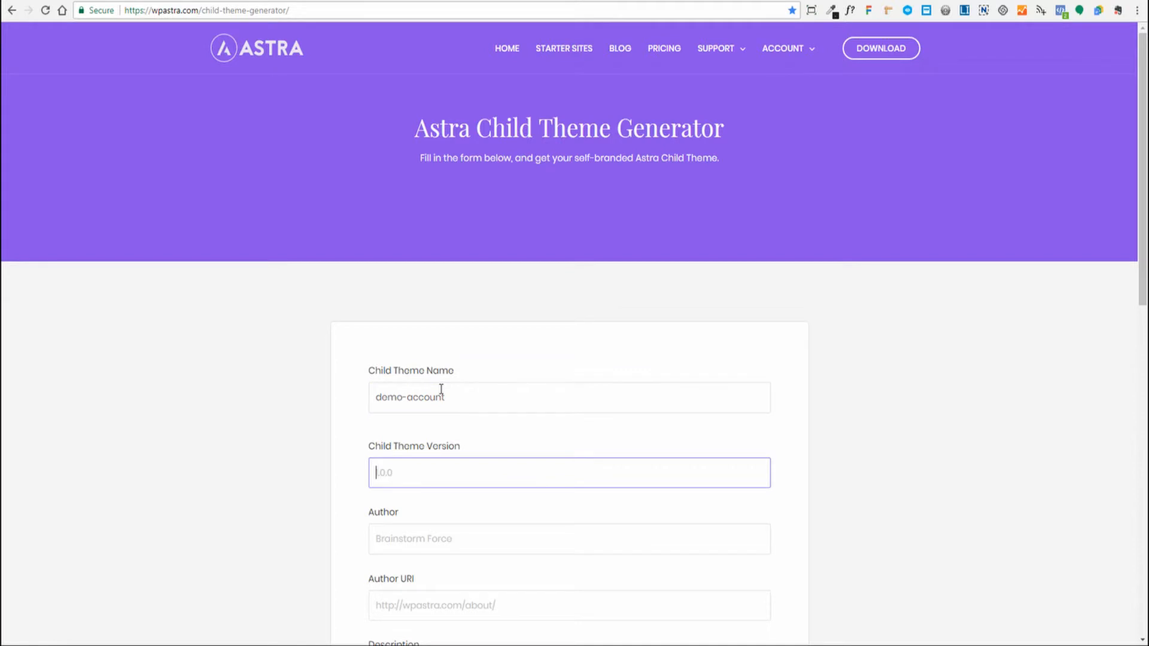
text(1.0.0)
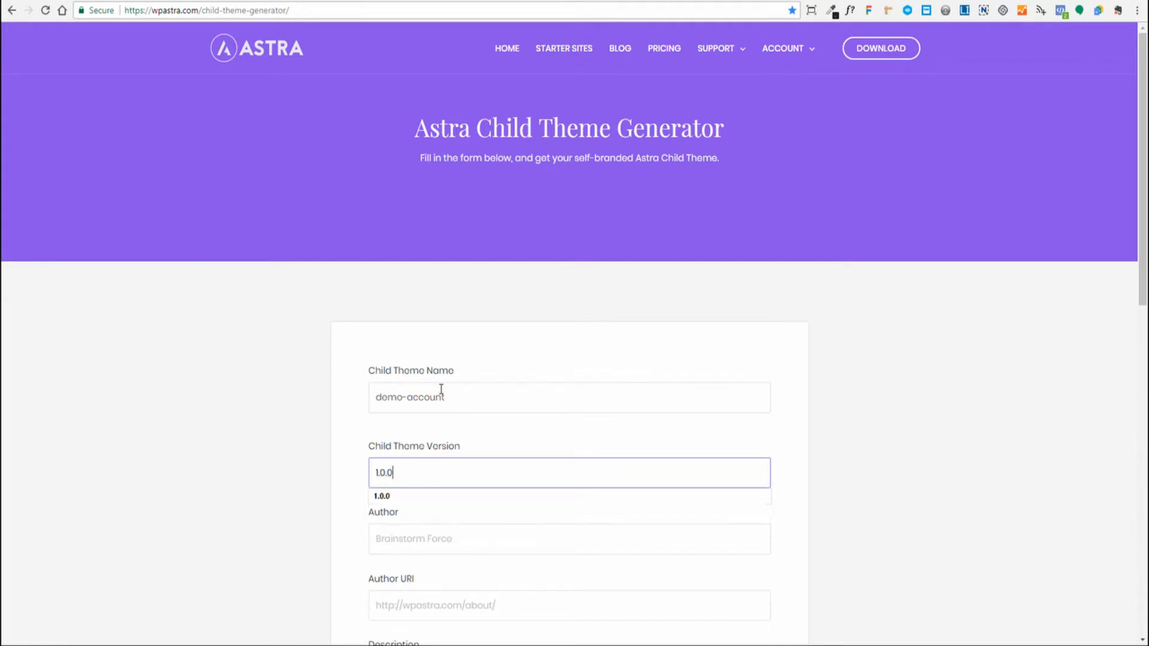
key(Escape)
key(Tab)
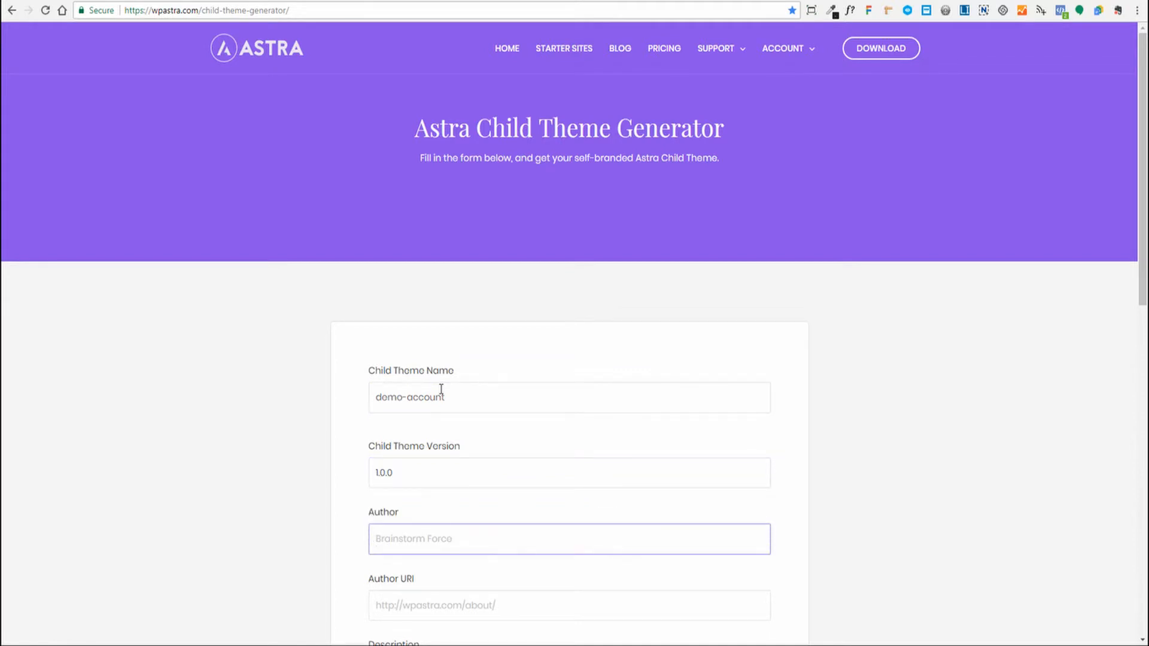
text(Web Assist)
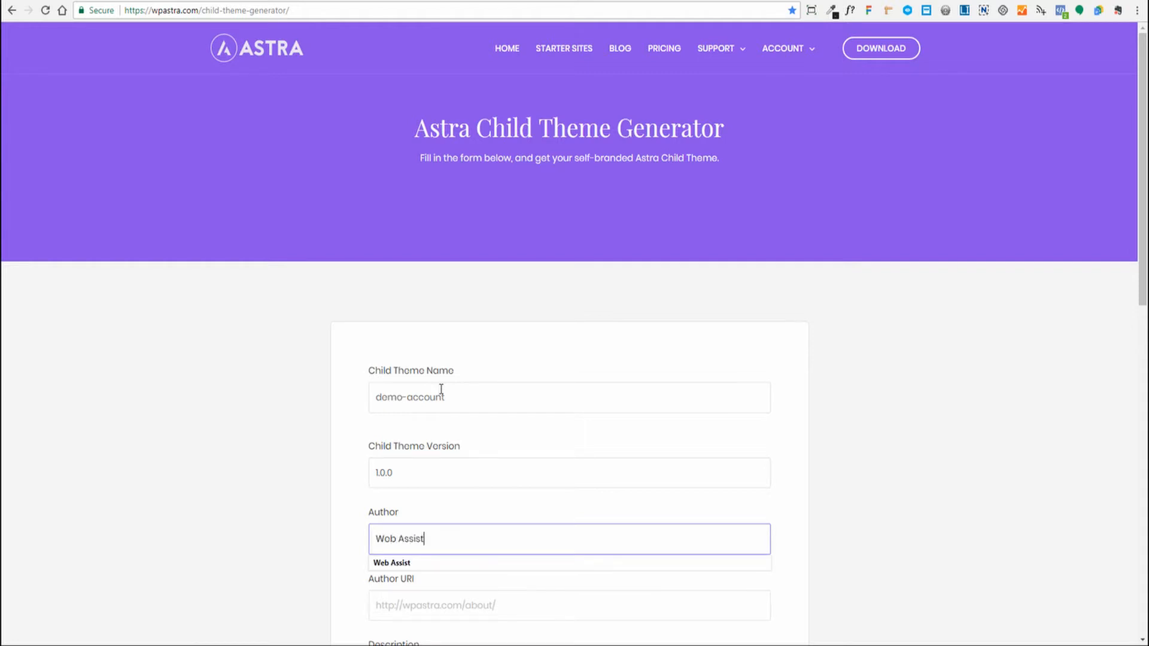
key(Tab)
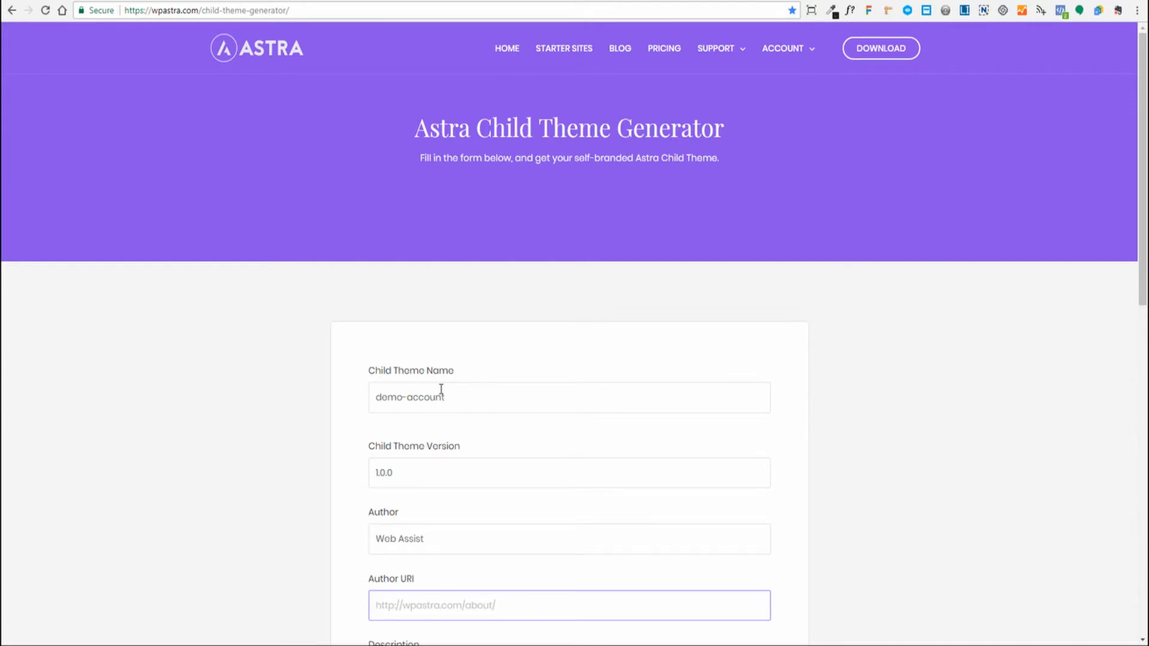
text(https)
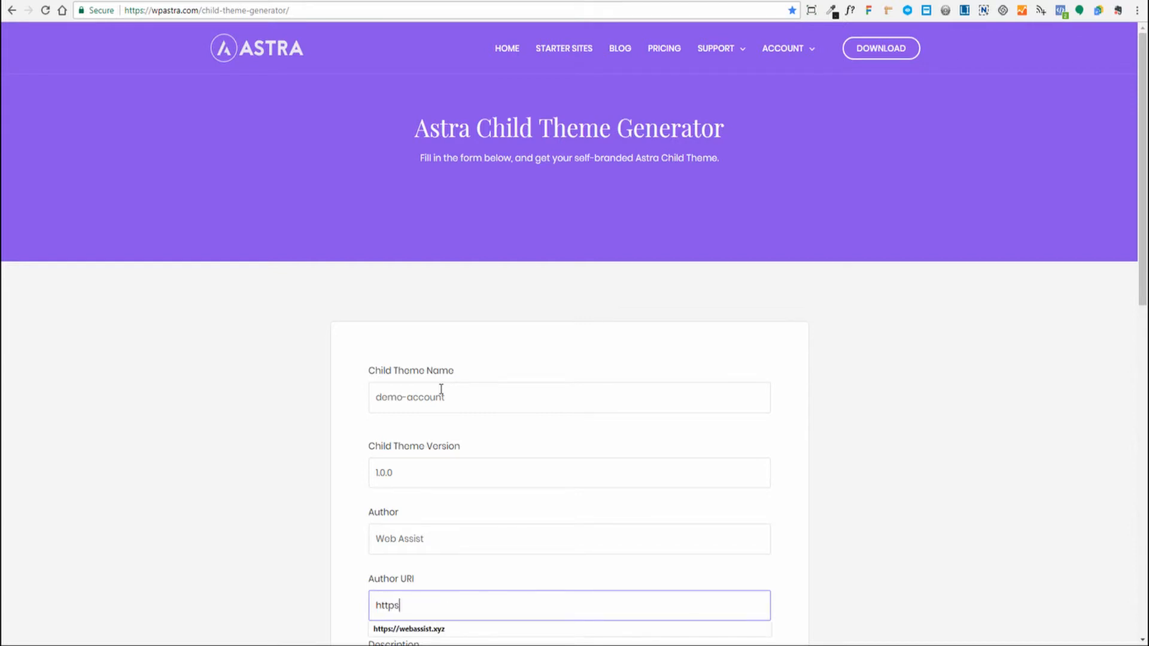
key(Down)
key(Return)
key(Tab)
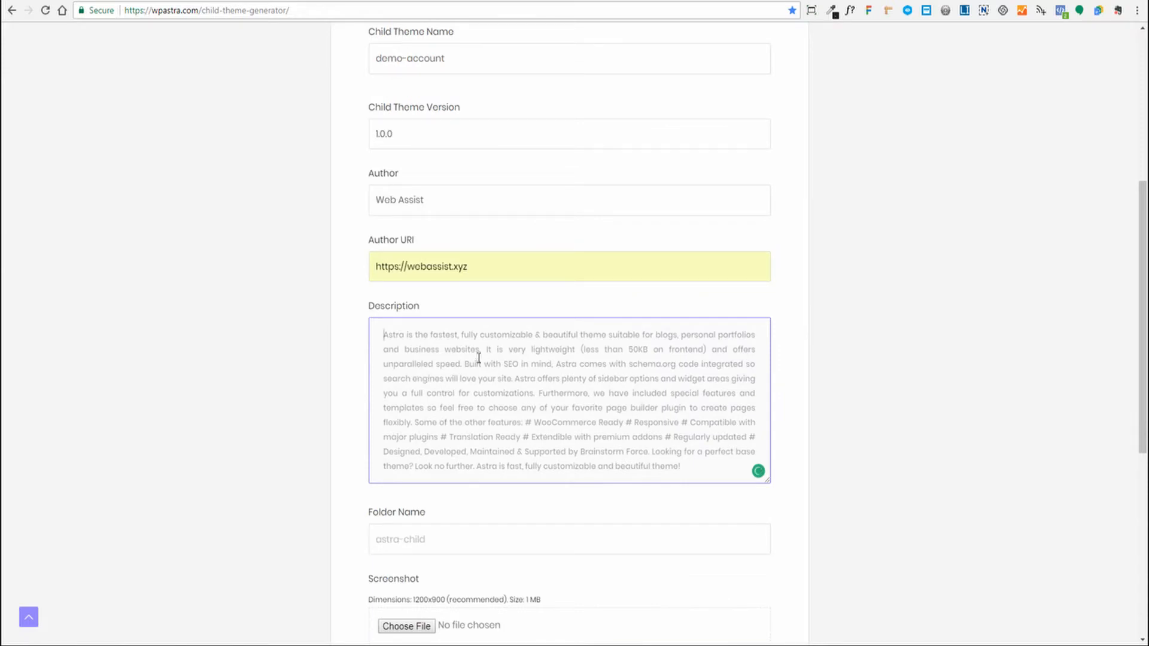
- Set folder name demo-account, attach screenshot.png, and generate the demo-account.zip child theme
drag(384, 334, 700, 465)
click(718, 517)
key(Tab)
scroll(959, 482, down, 2)
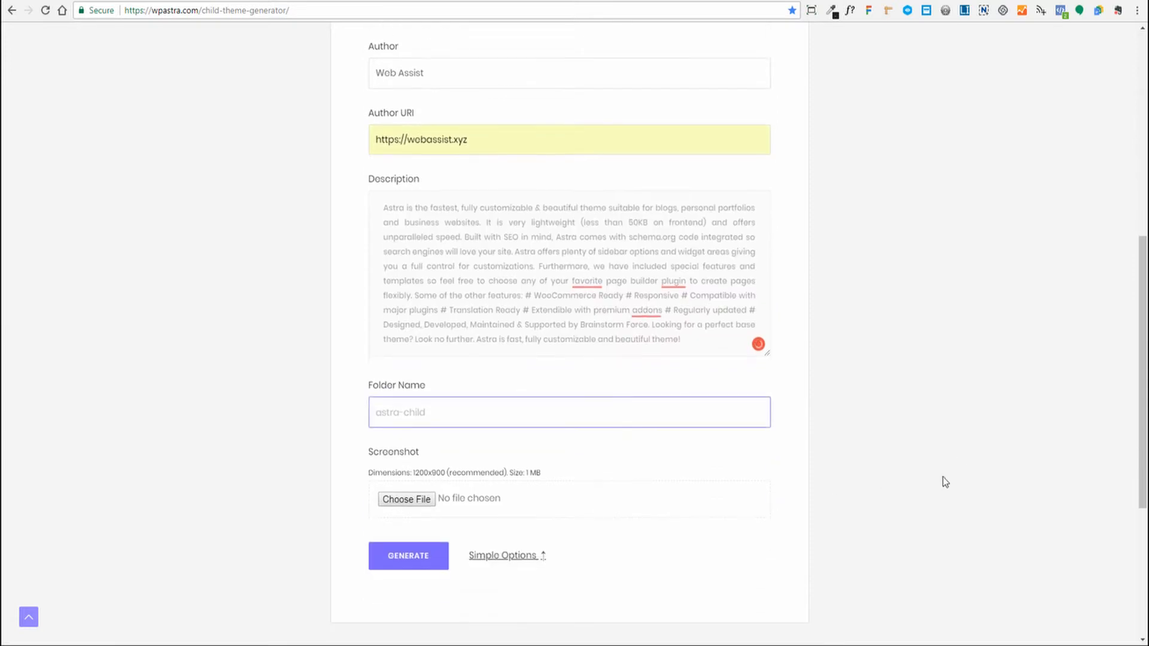
text(demo-account)
click(945, 482)
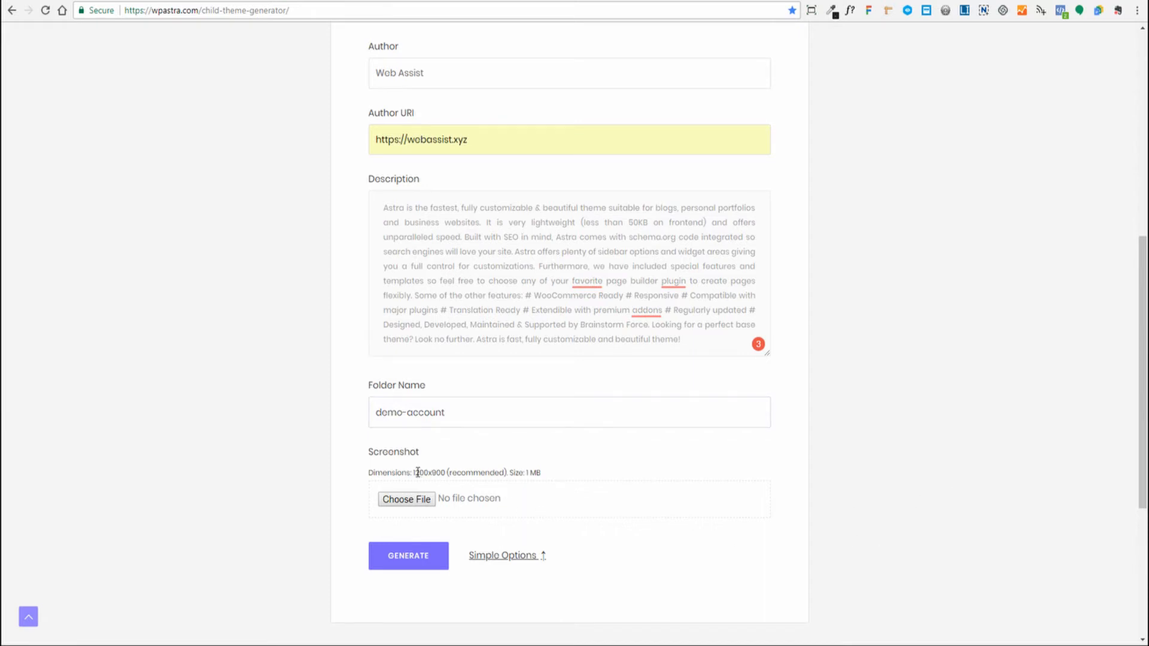
drag(414, 473, 445, 473)
click(407, 499)
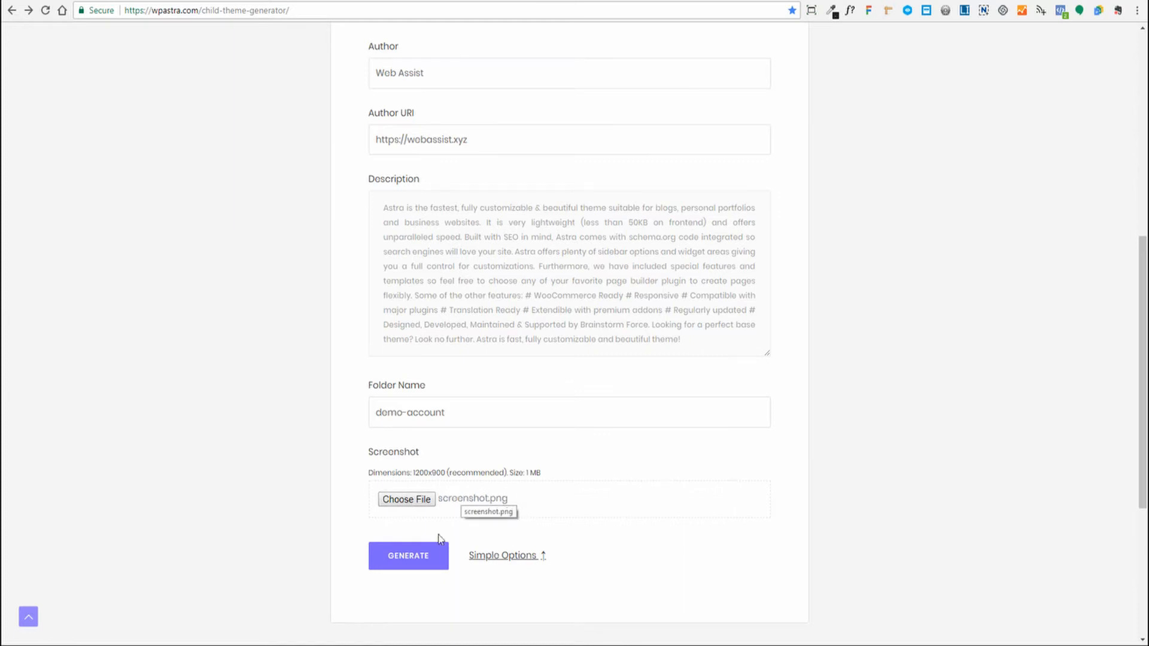
click(407, 561)
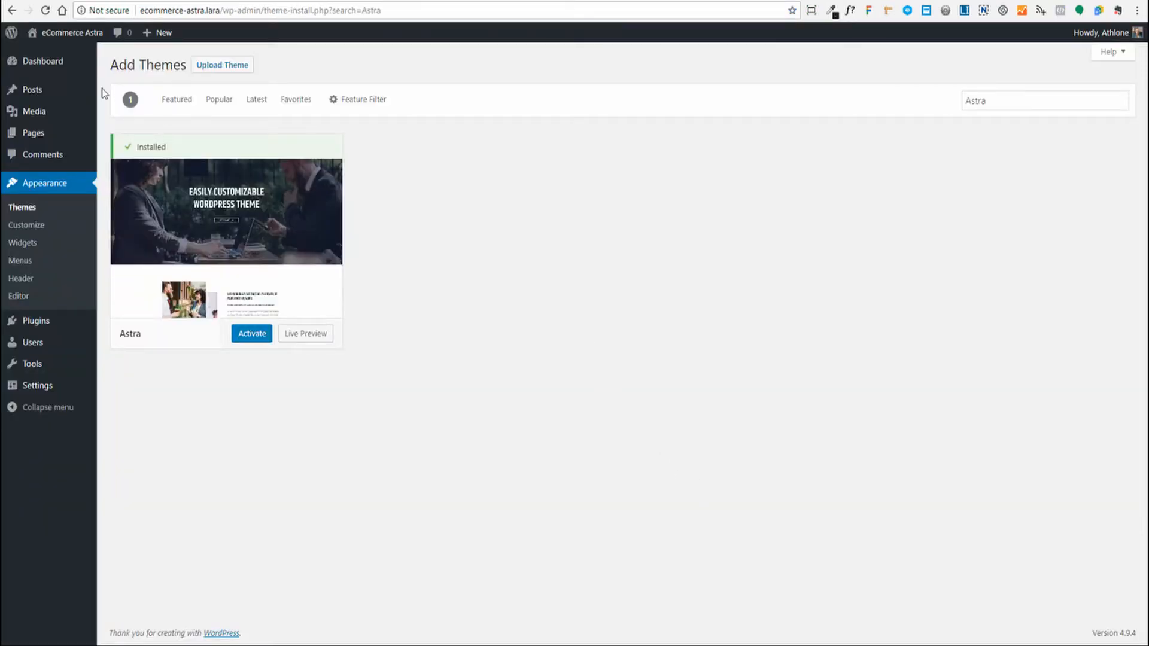
- Upload demo-account.zip as a new theme and install it as an Astra child theme
mouse_move(39, 68)
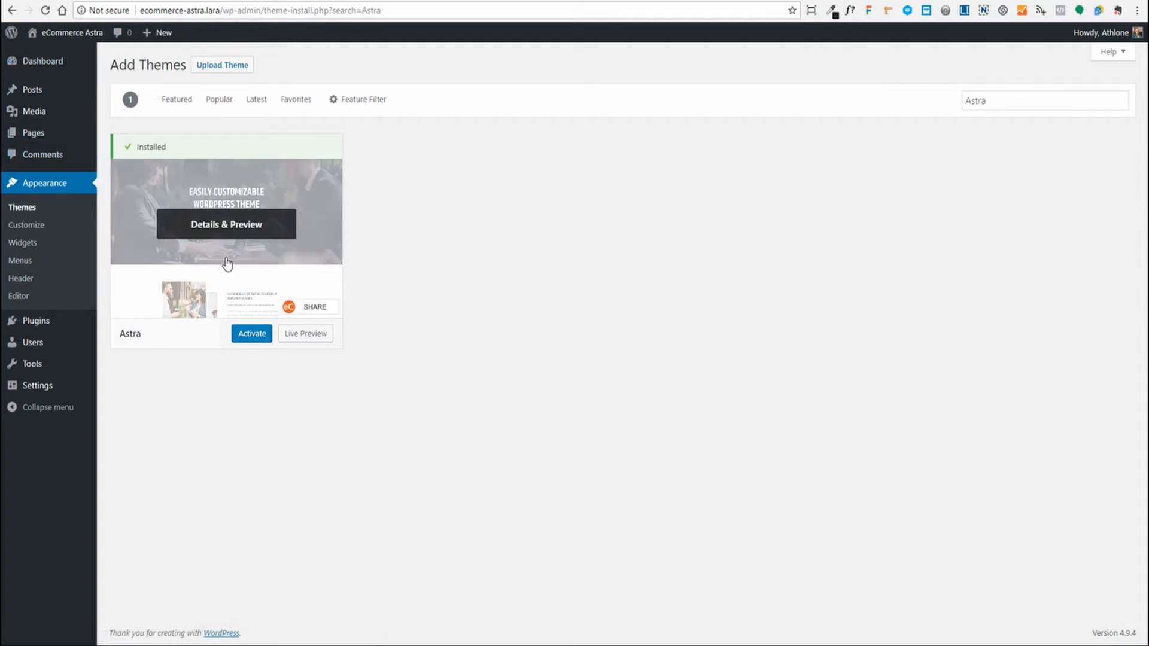
click(231, 73)
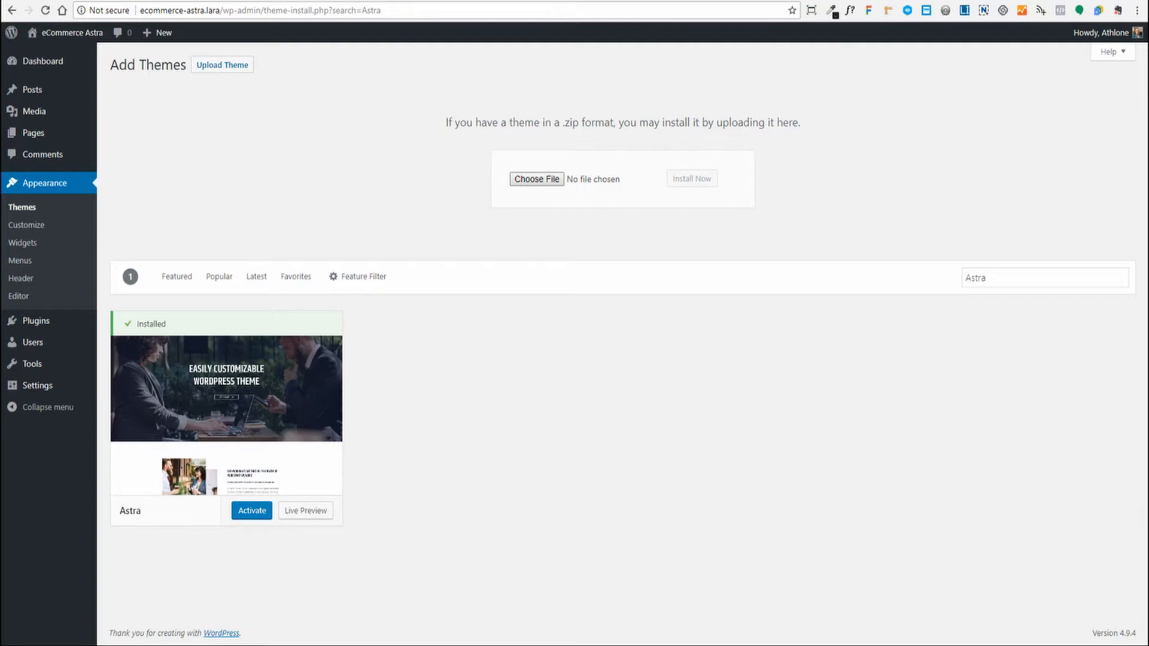
double_click(122, 439)
click(690, 183)
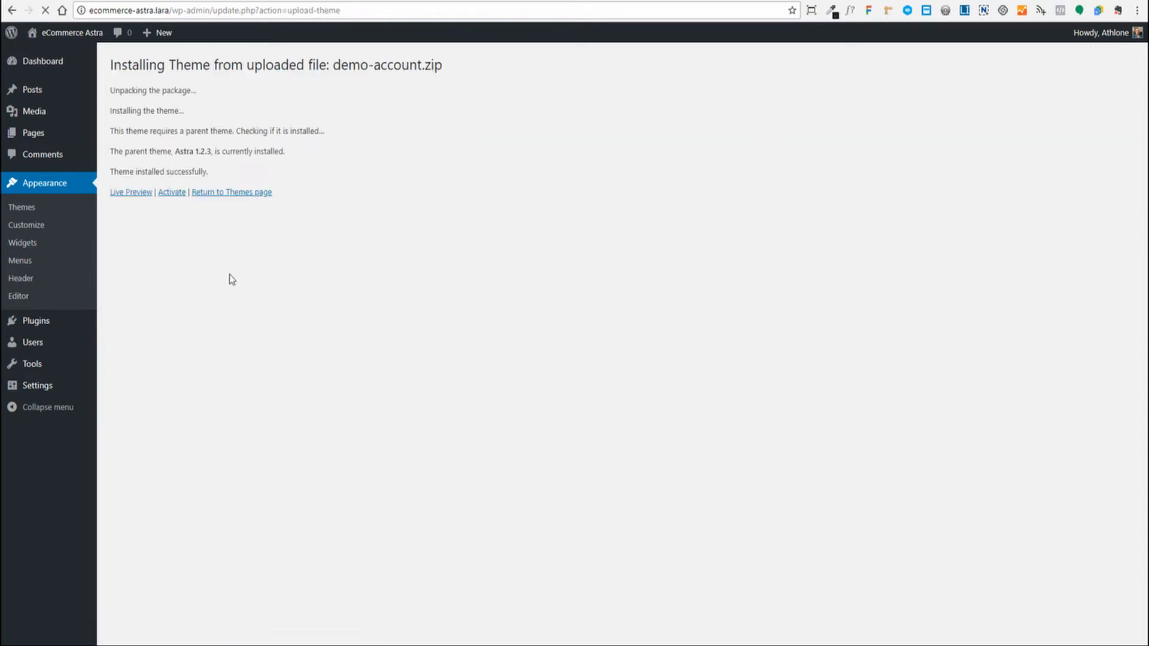
- Activate the demo-account child theme and return to the WordPress dashboard
click(169, 194)
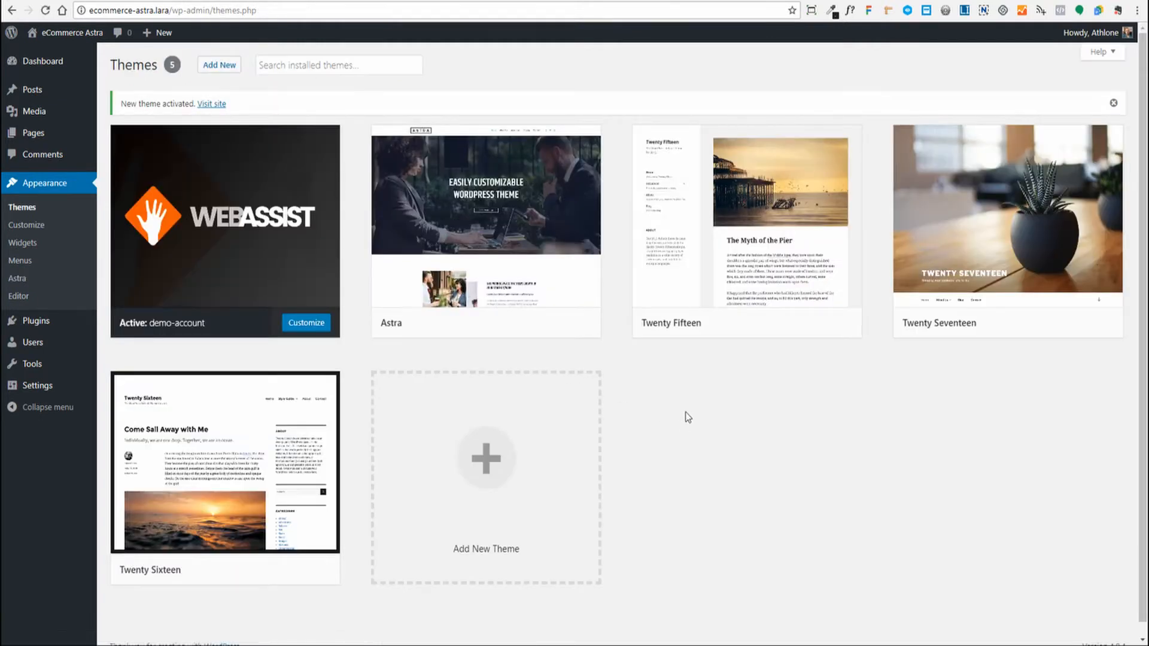
mouse_move(419, 201)
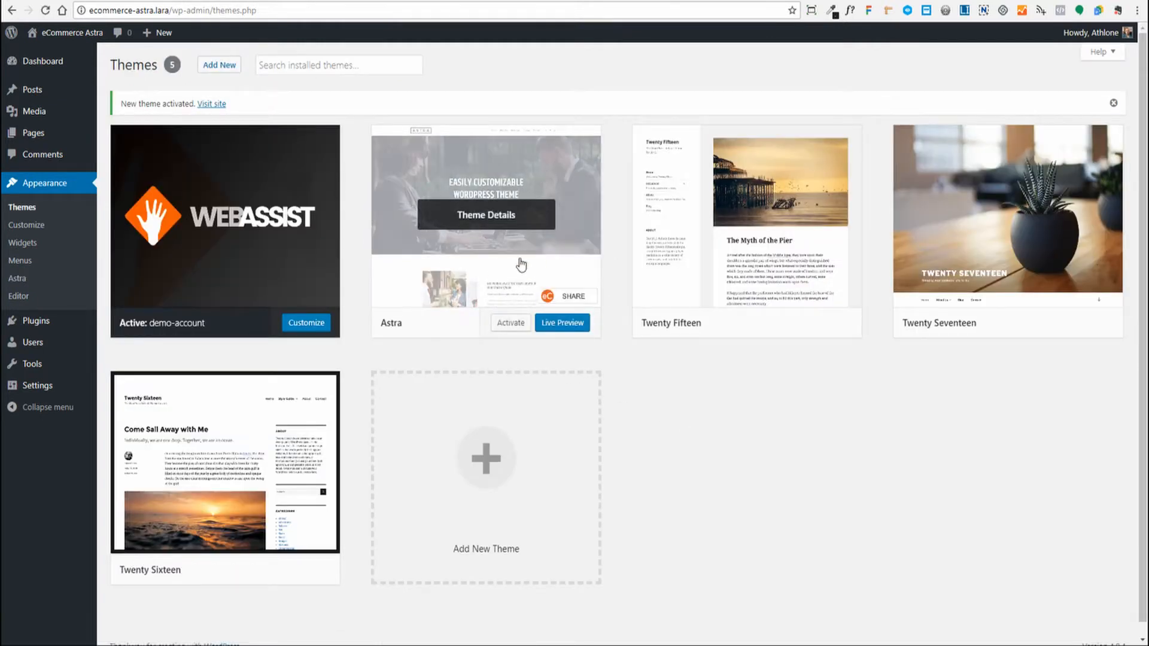
mouse_move(197, 193)
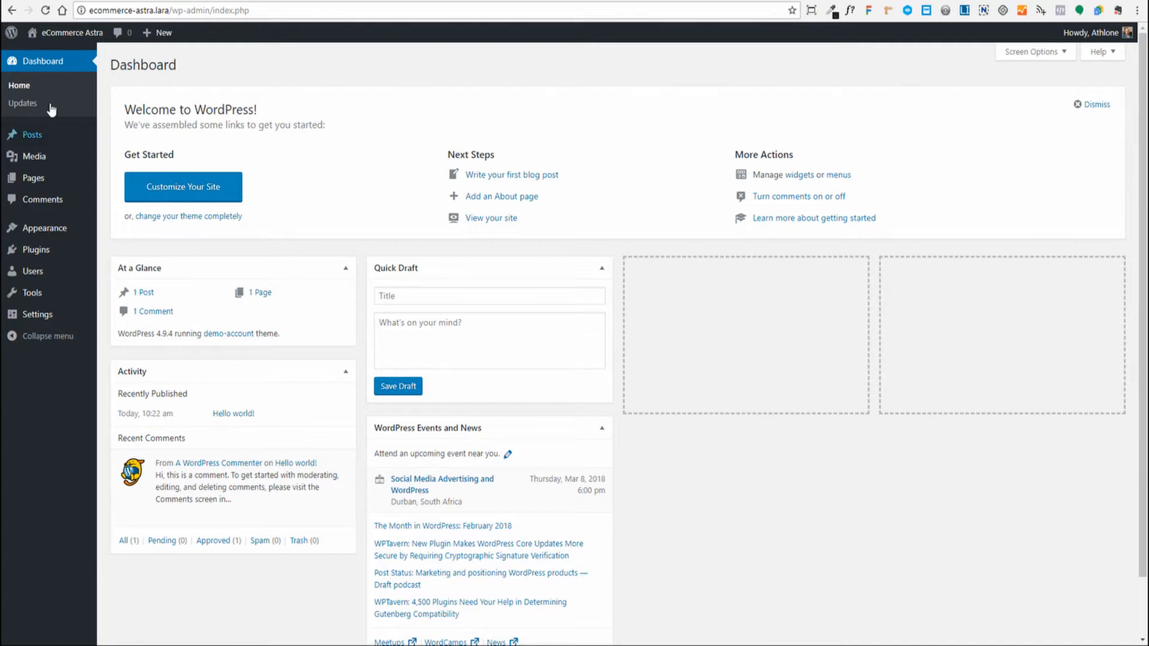
- Search the plugin directory for 'Astra', then install and activate Astra Starter Sites
mouse_move(33, 254)
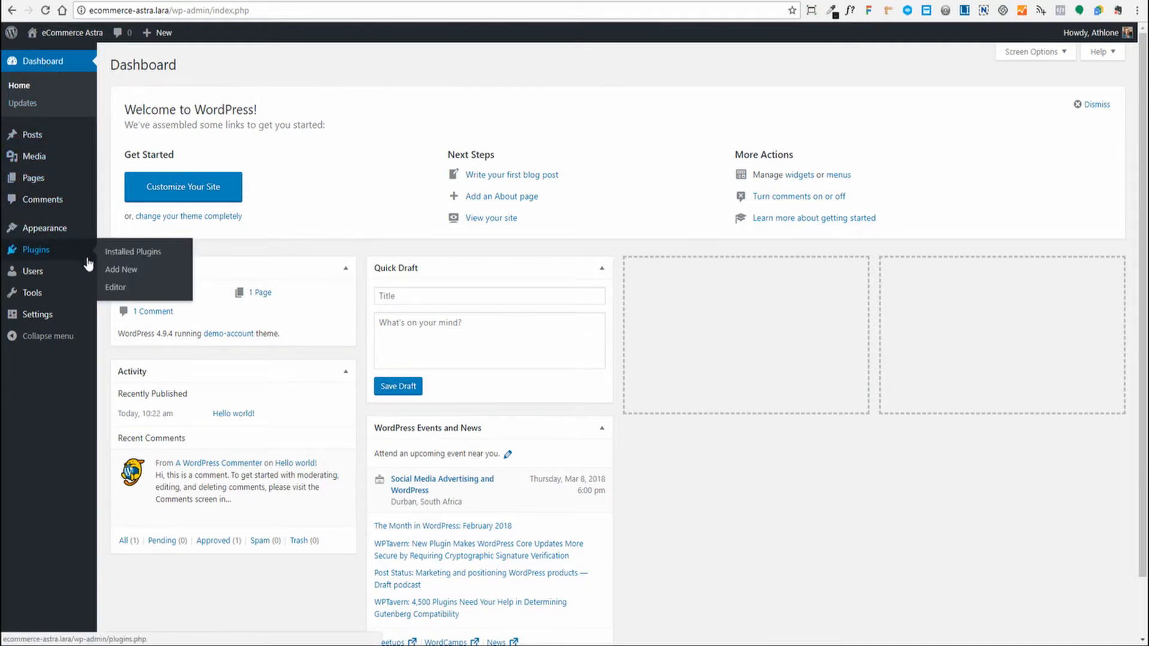
click(116, 270)
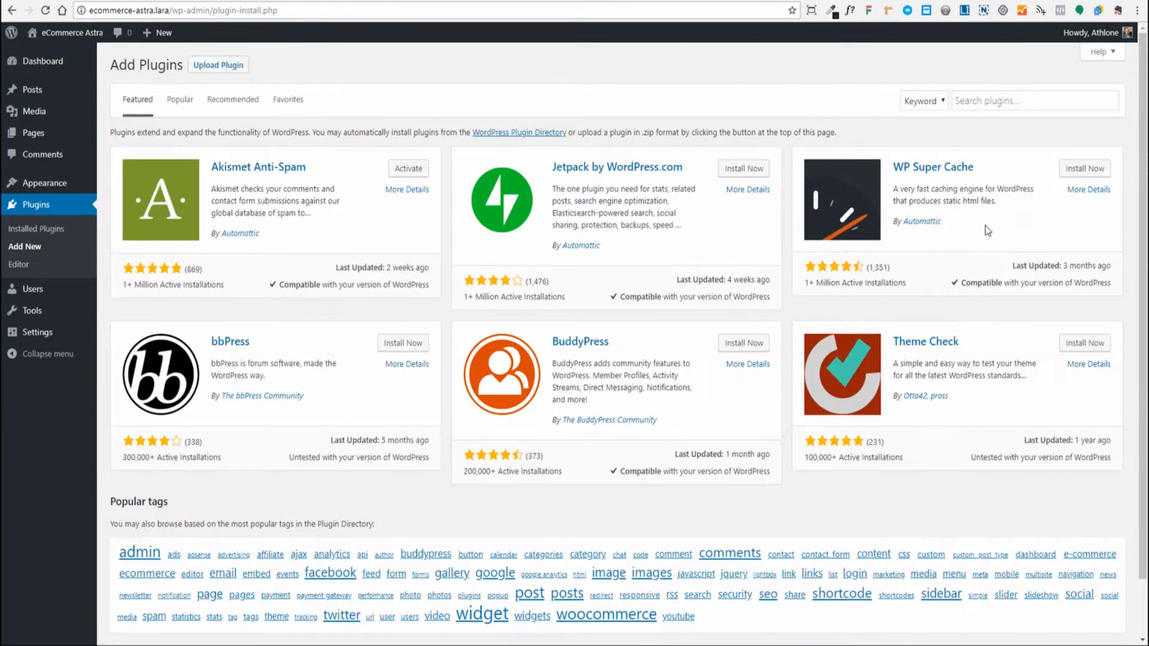
click(977, 103)
text(As)
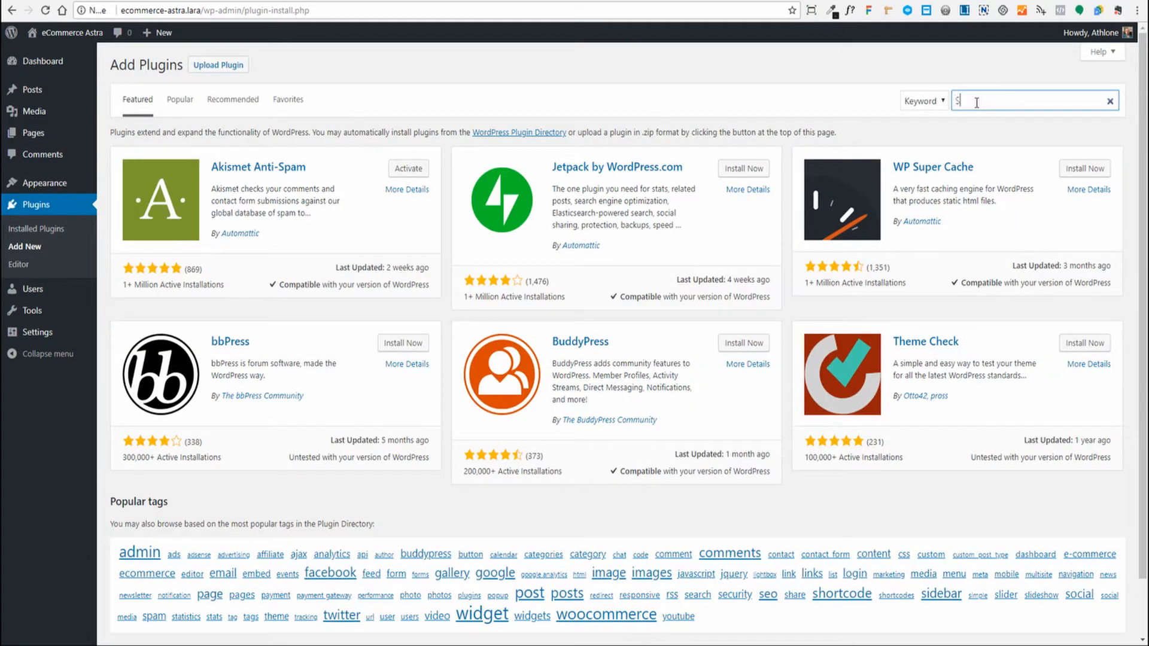
text(tra)
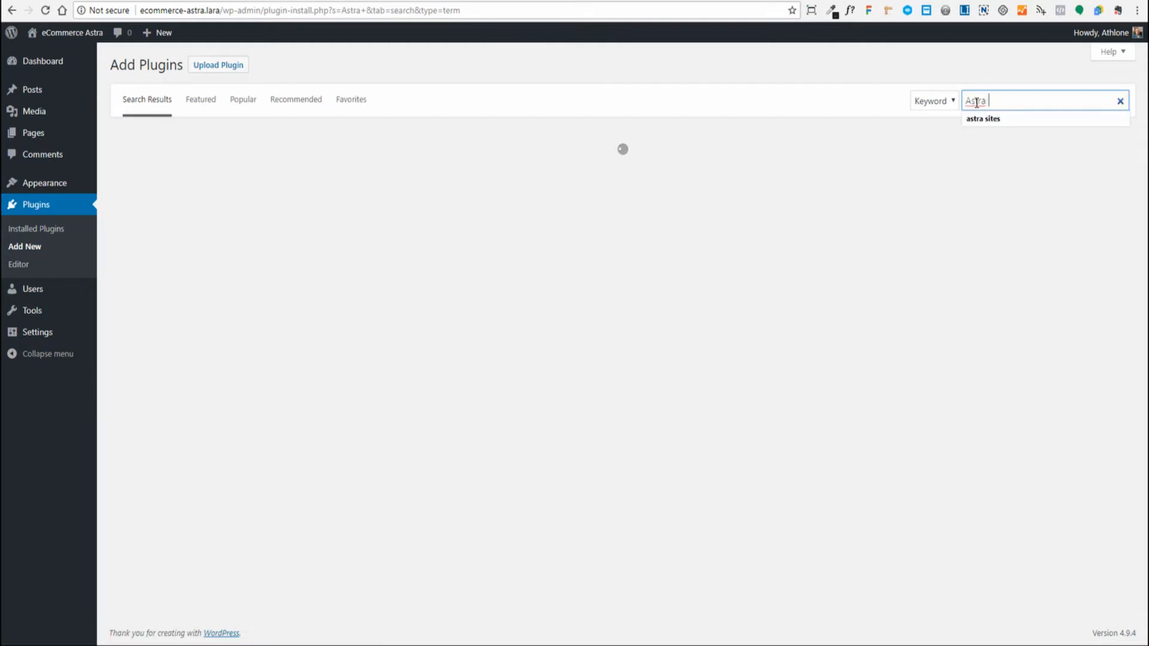
click(983, 120)
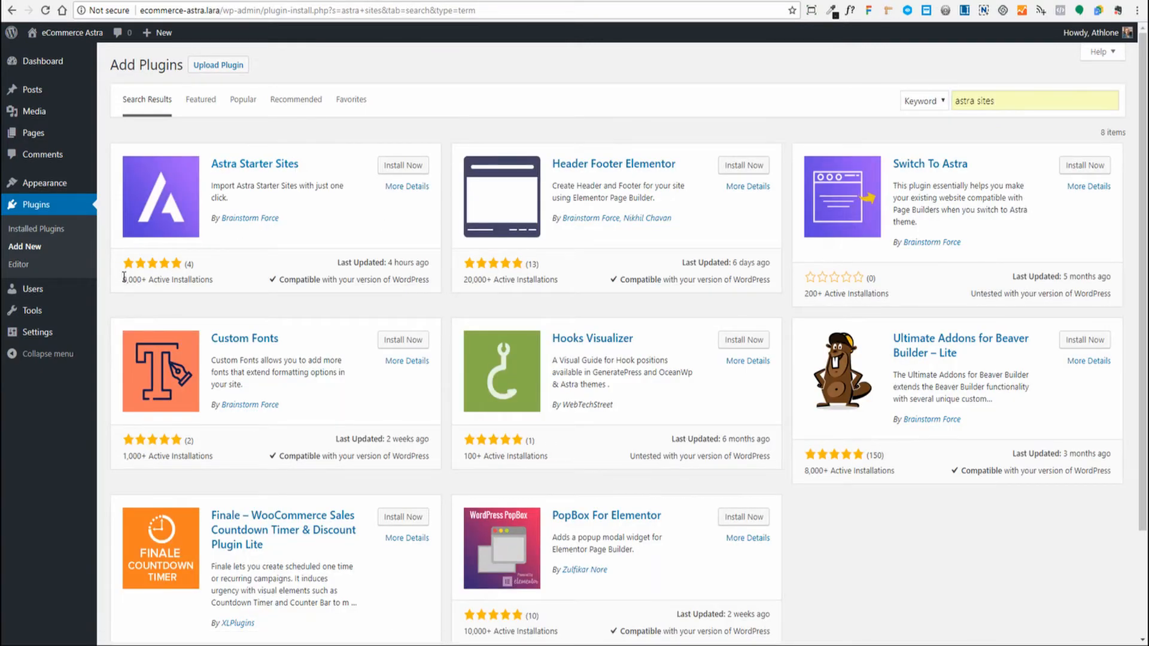
drag(123, 277, 210, 280)
click(217, 280)
click(410, 171)
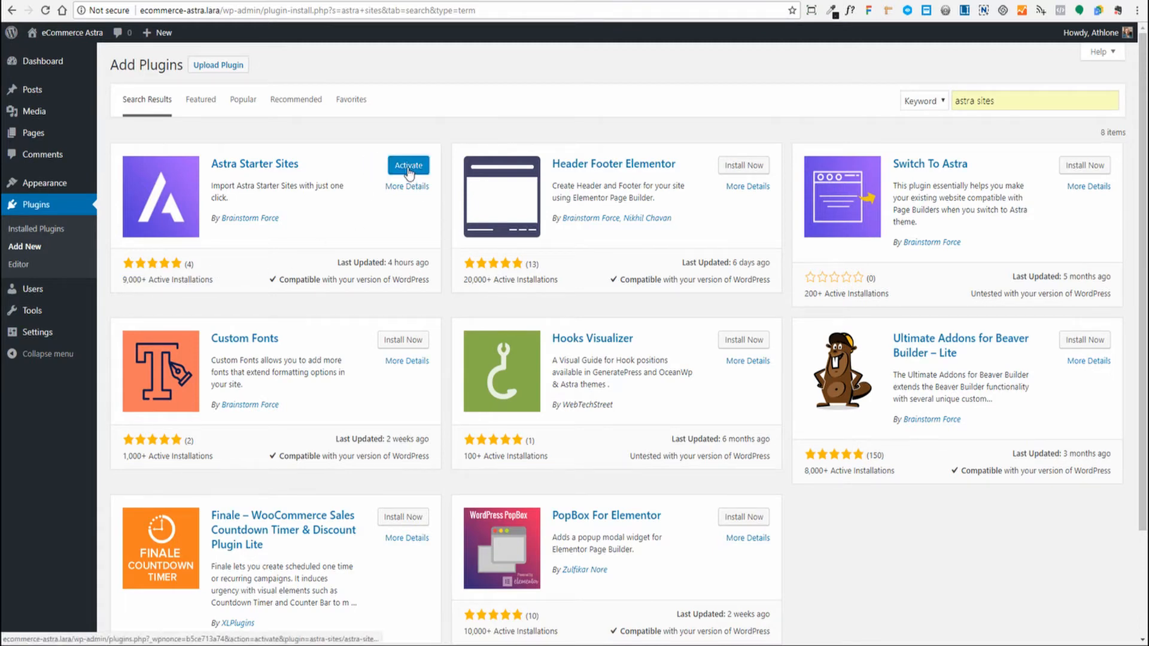
click(409, 167)
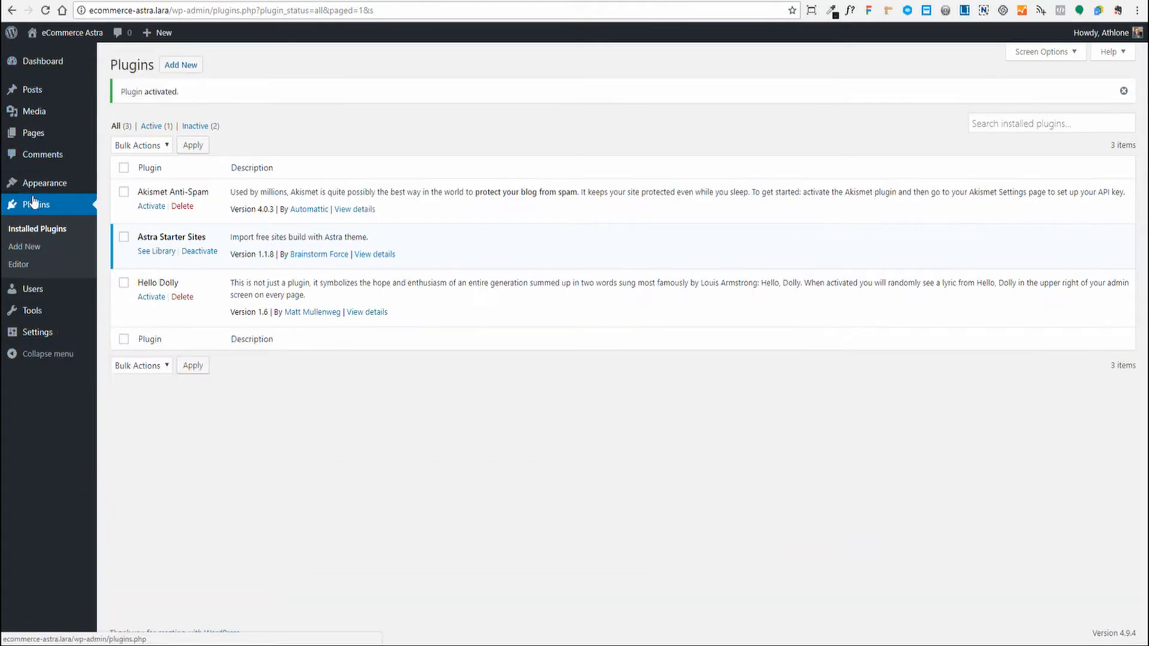
- Open the Astra Sites starter library from the Appearance menu
mouse_move(36, 186)
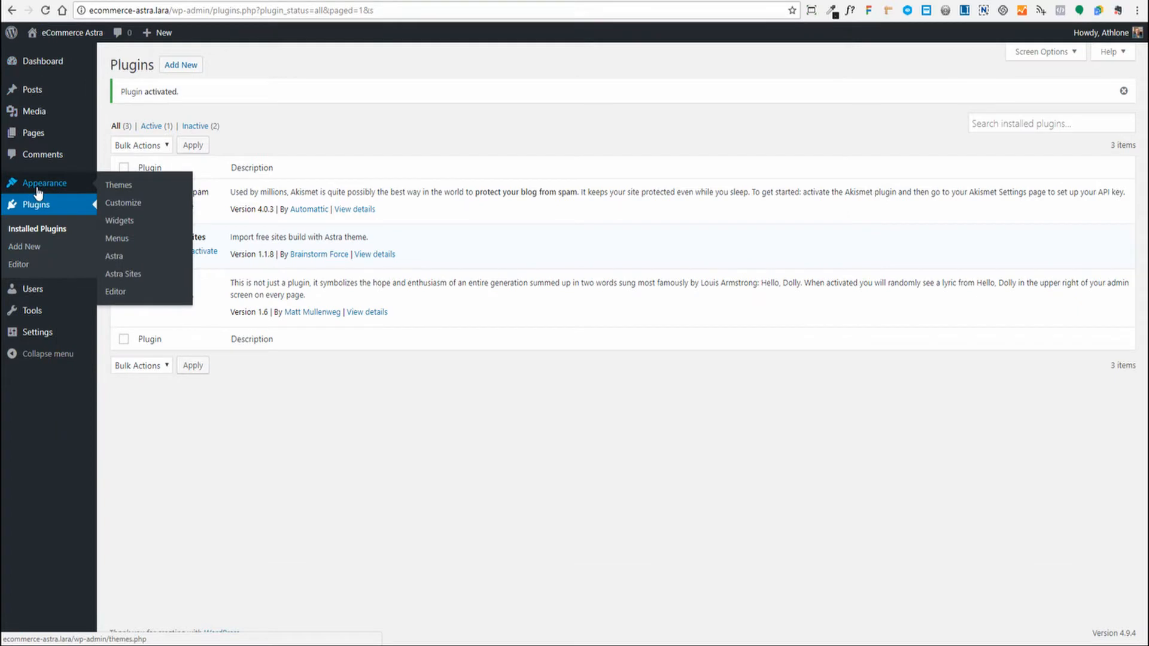
click(117, 279)
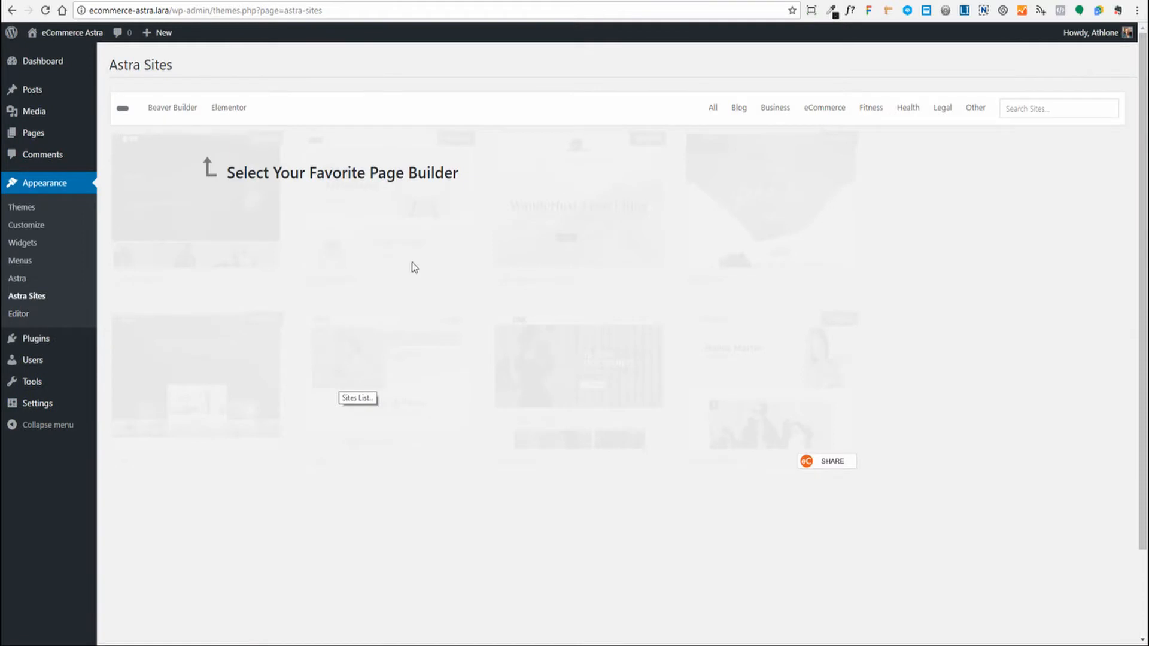
- Switch the starter library to Beaver Builder and browse the 33 sites to find Brandstore
click(172, 113)
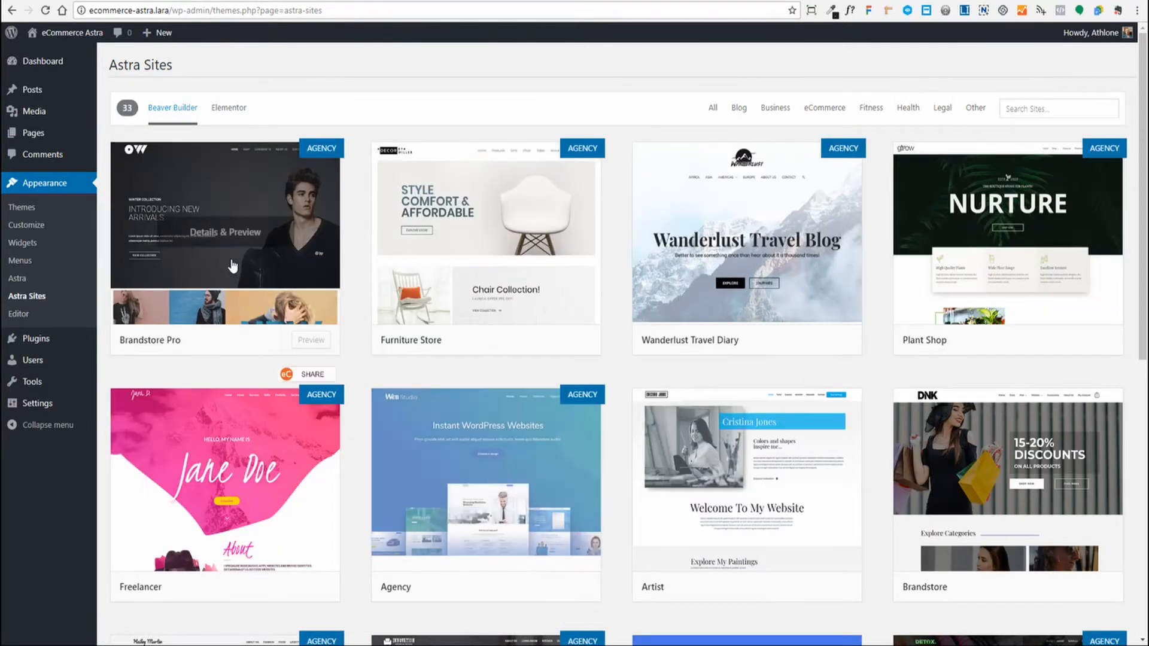
scroll(776, 241, down, 5)
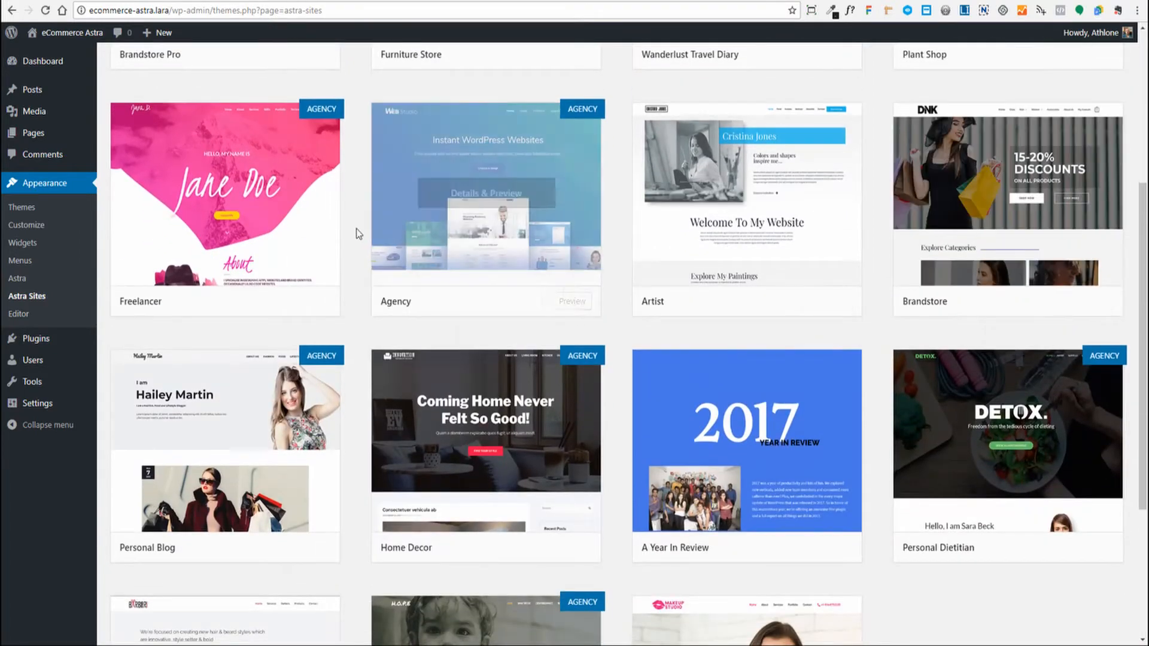
scroll(357, 228, down, 4)
scroll(479, 340, down, 10)
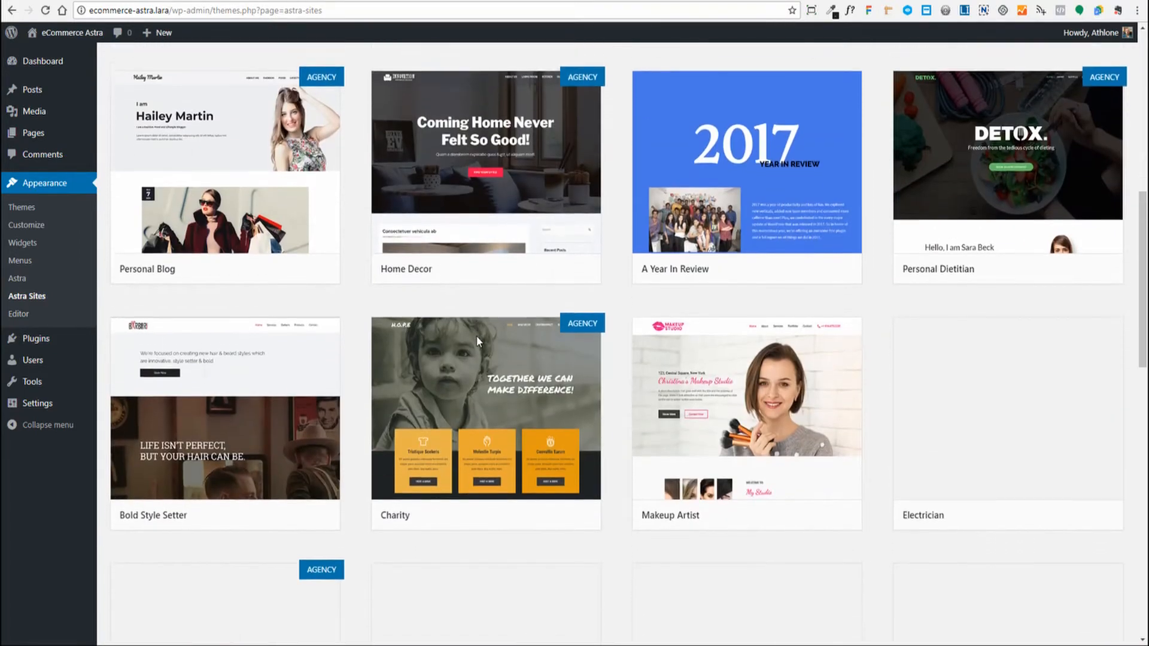
scroll(466, 328, down, 7)
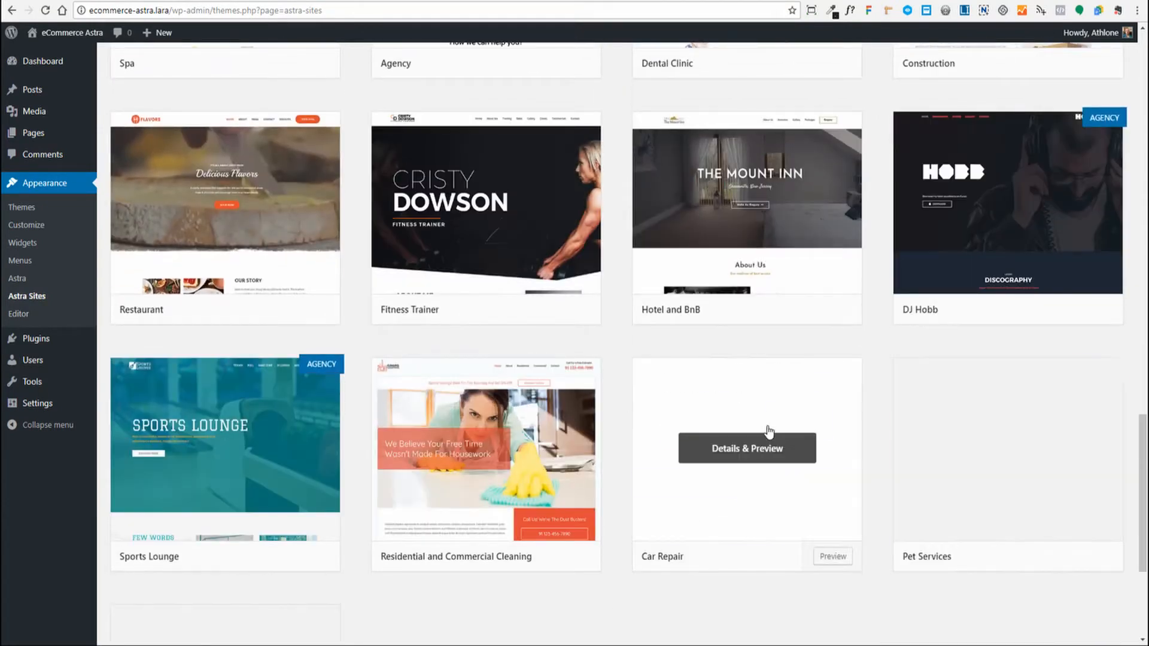
scroll(779, 454, down, 4)
scroll(789, 475, up, 20)
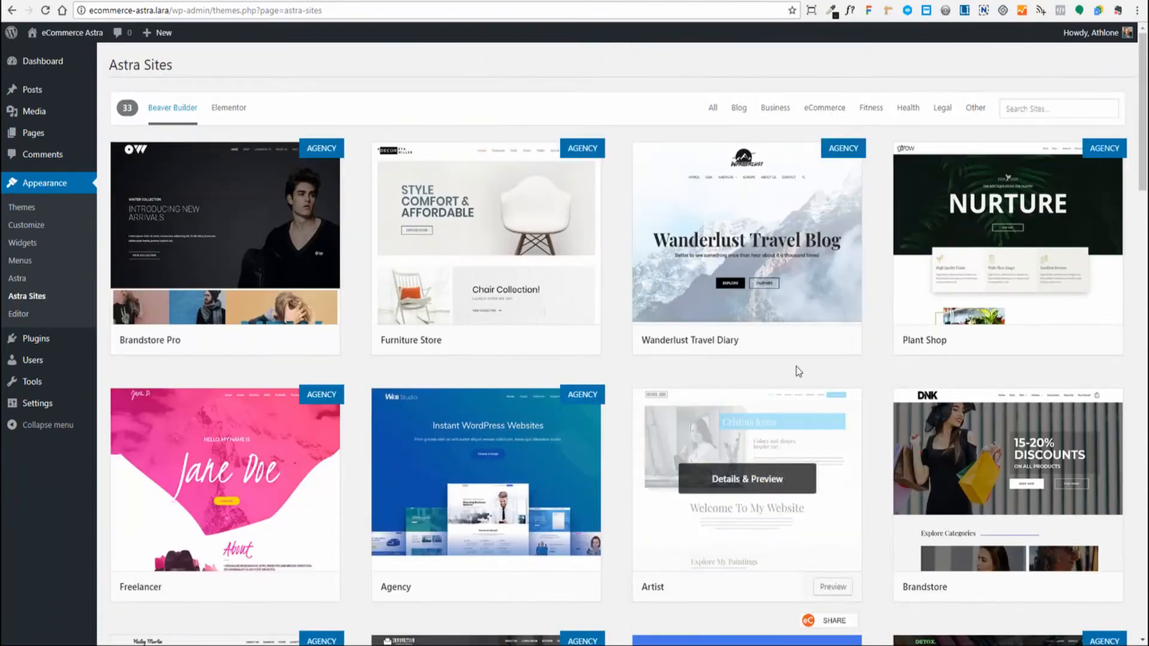
mouse_move(838, 151)
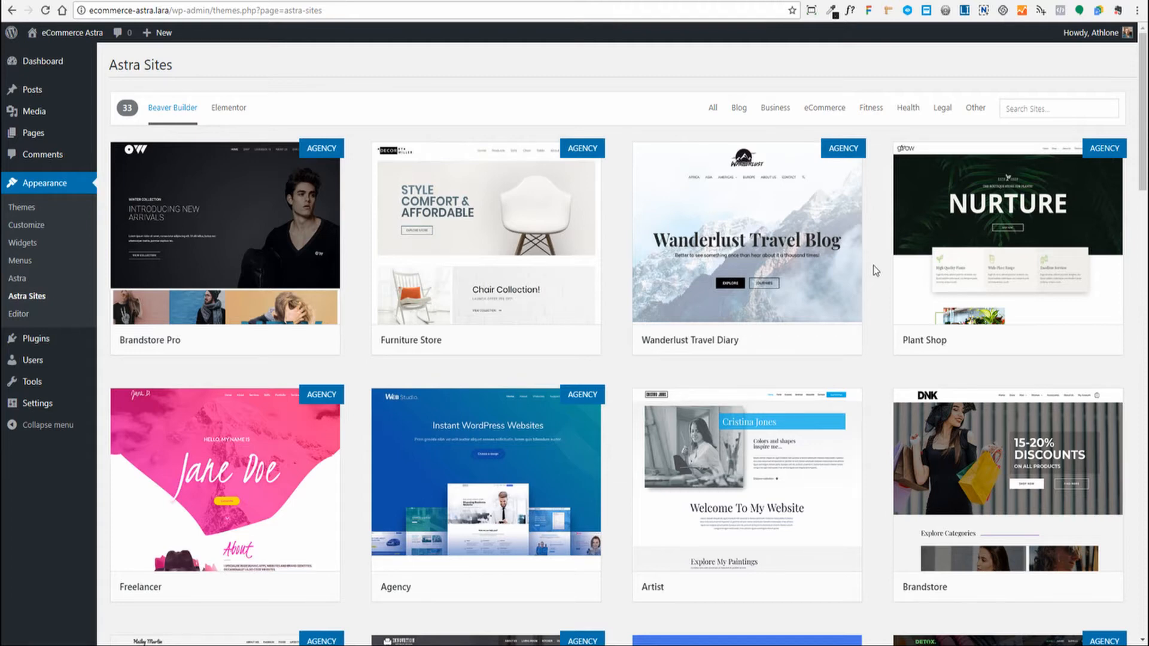
mouse_move(981, 443)
scroll(982, 449, down, 1)
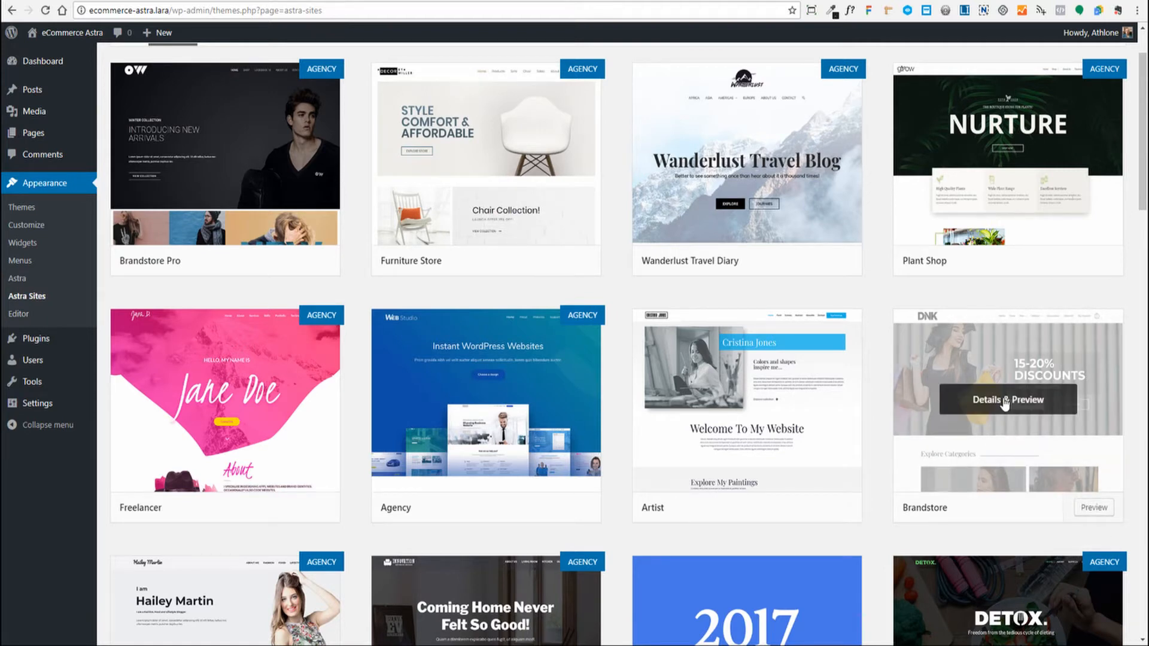
- Open the Brandstore preview and install its Beaver Builder, Contact Form 7, Ultimate Addons and WooCommerce plugins
click(1006, 401)
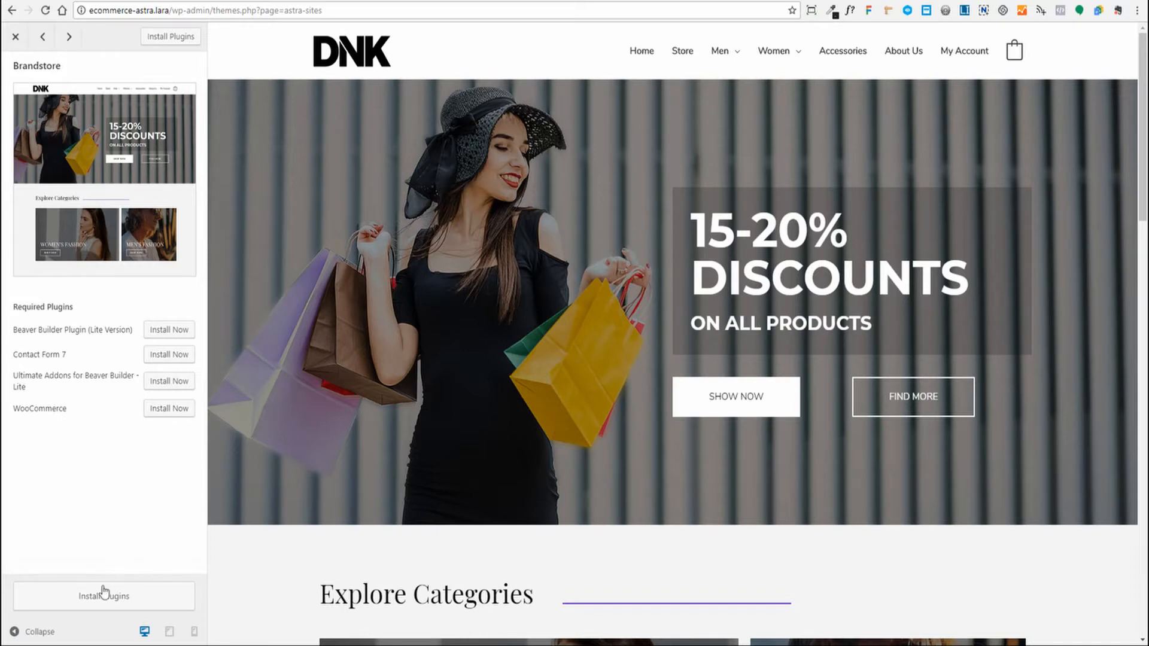
click(94, 607)
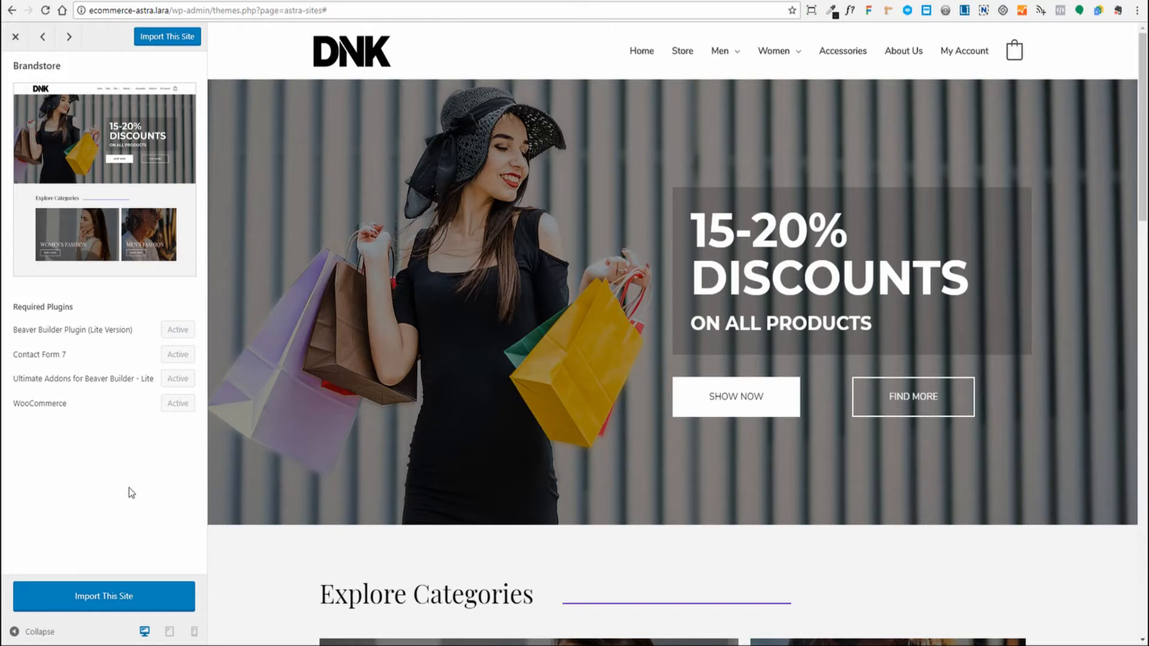
- Import the Brandstore starter site, confirm the warning, and view the resulting DNK homepage
click(87, 601)
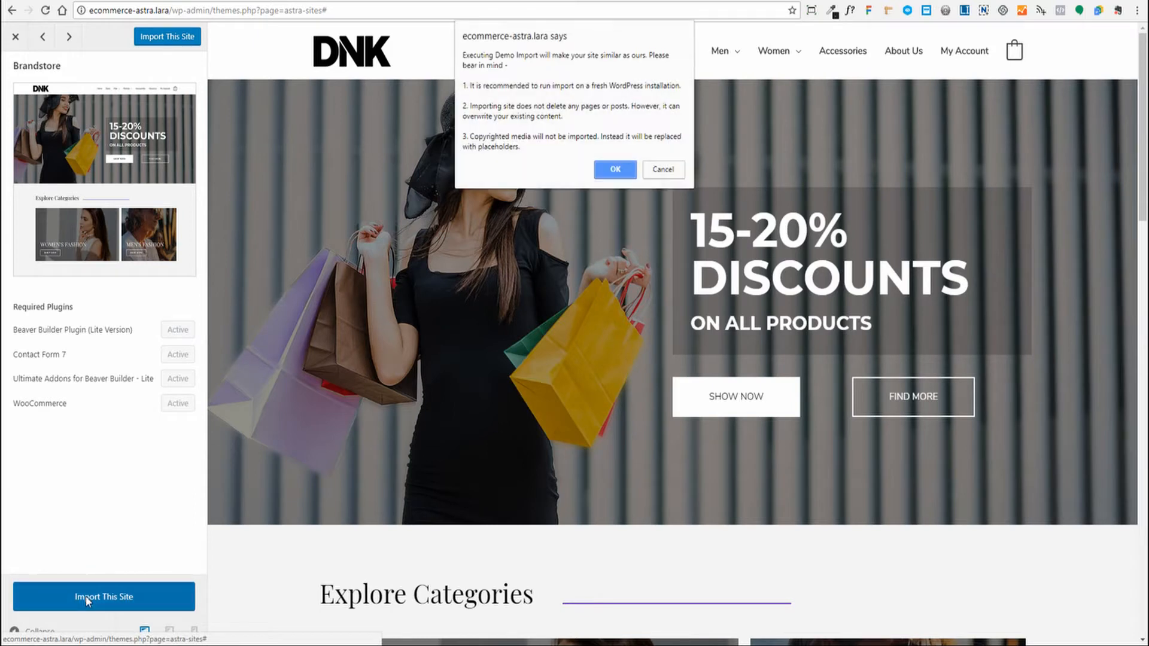
click(614, 172)
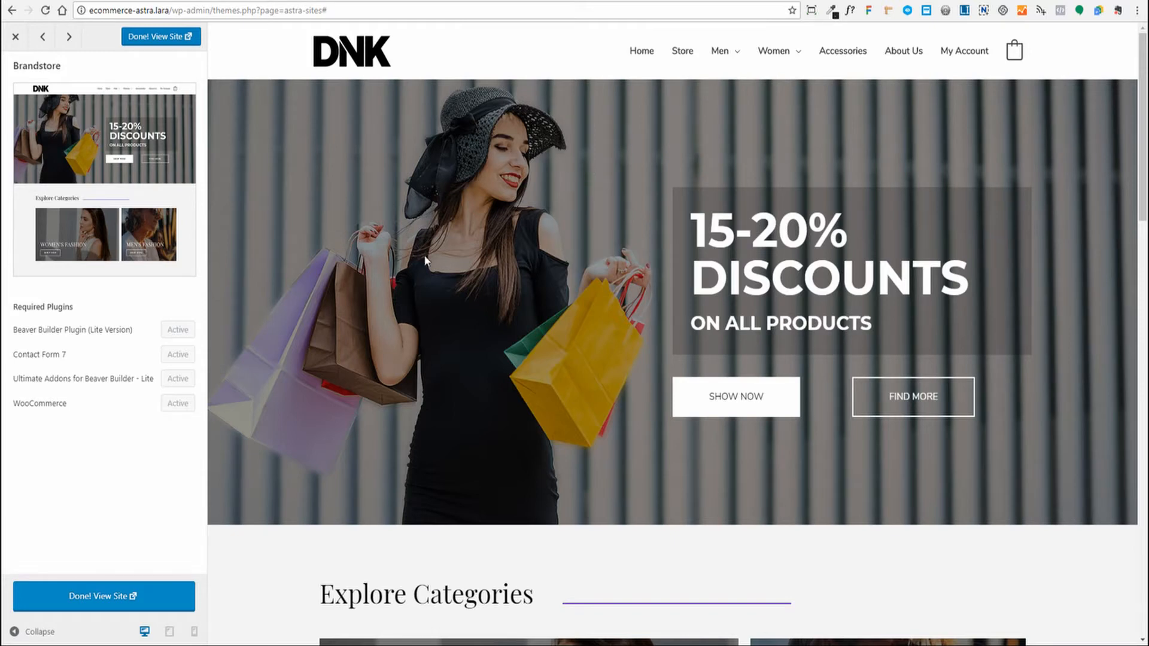
click(88, 599)
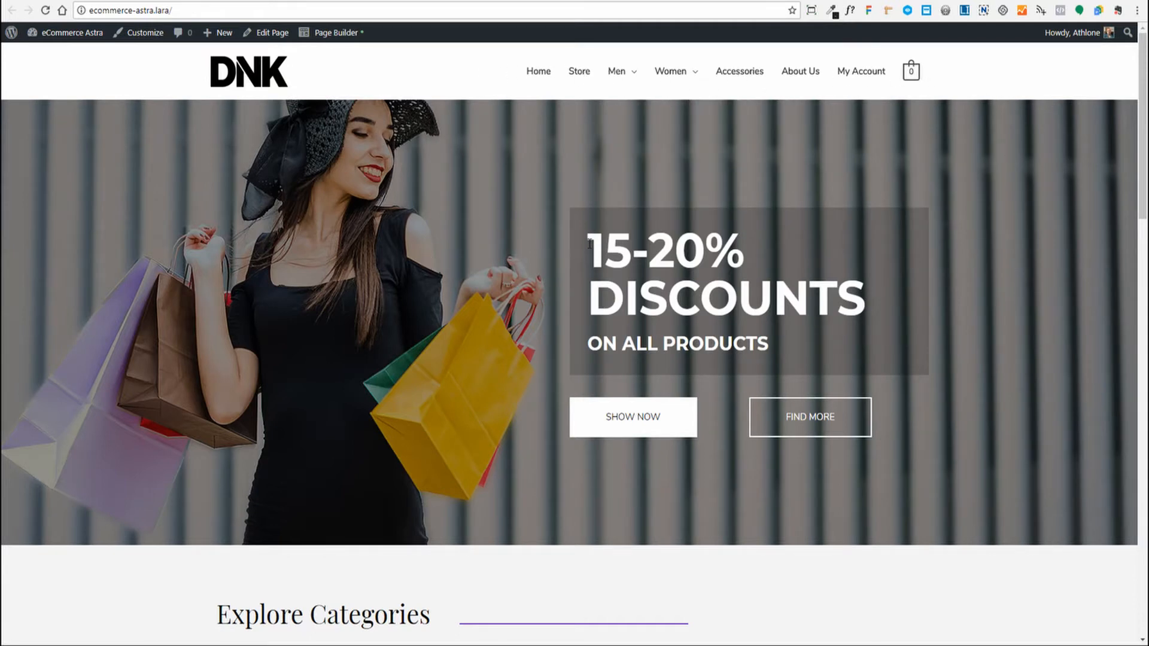
- Look over the DNK homepage, from the 15-20% Discounts banner down to the footer
drag(590, 244, 866, 309)
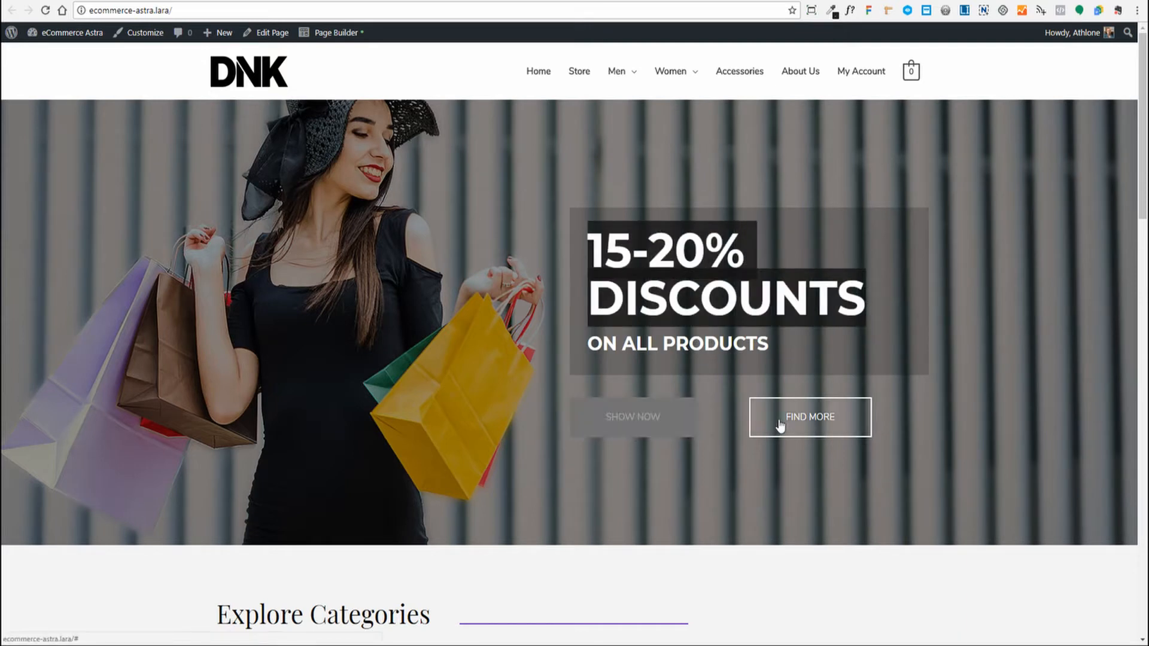
click(541, 334)
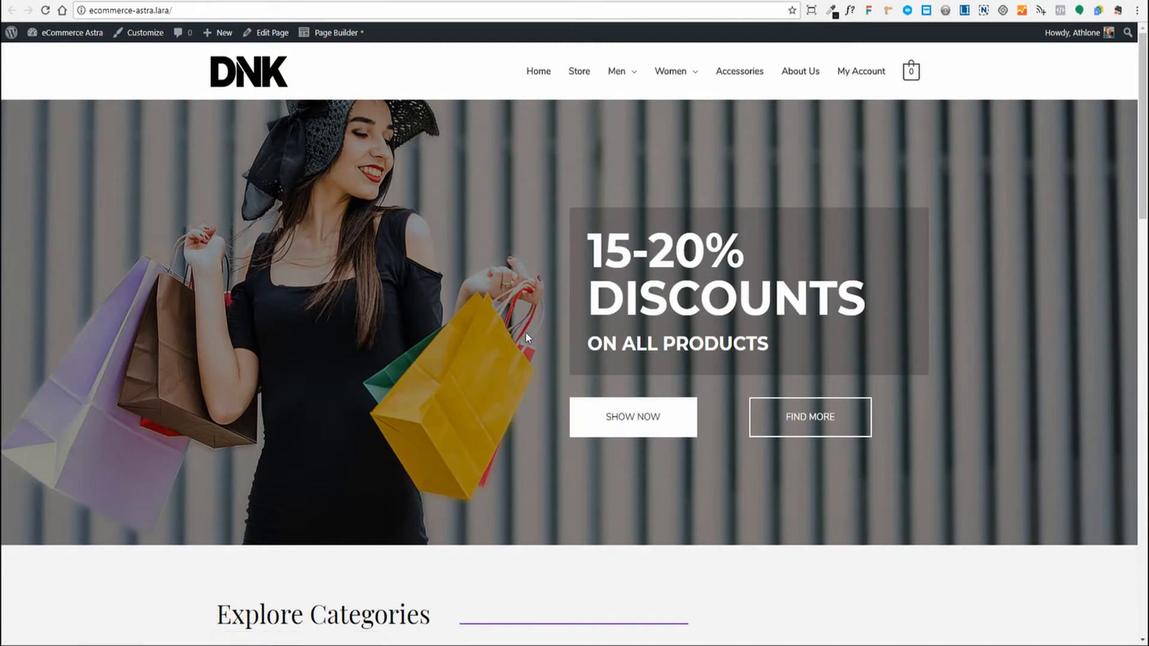
scroll(532, 335, down, 5)
scroll(495, 332, down, 4)
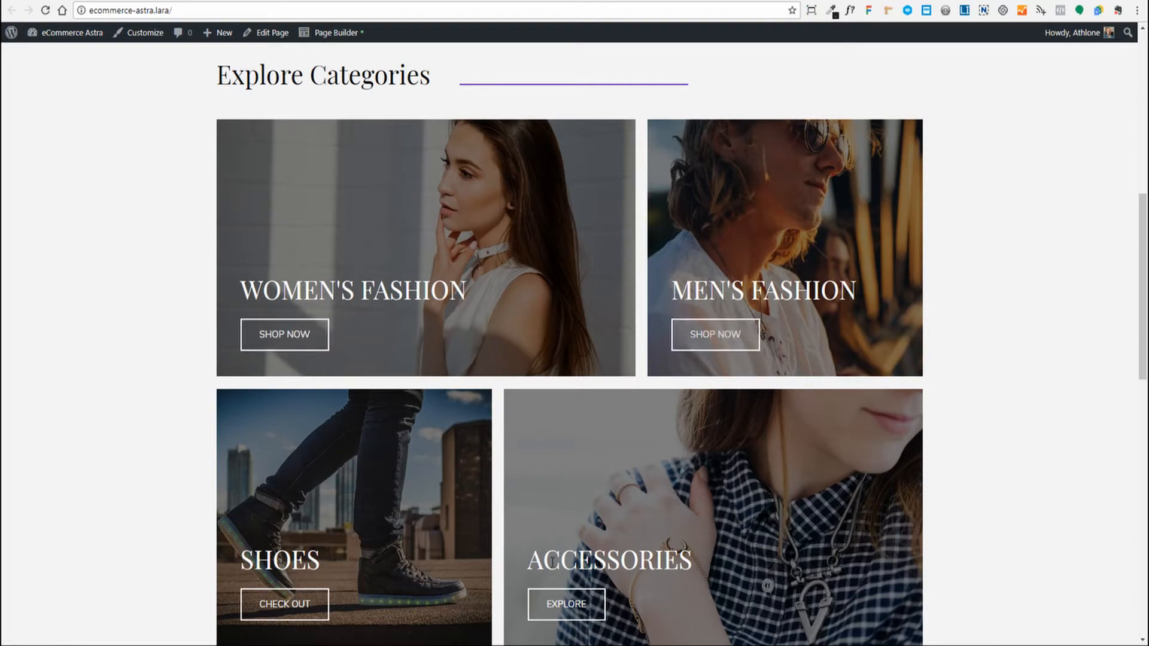
scroll(372, 401, down, 10)
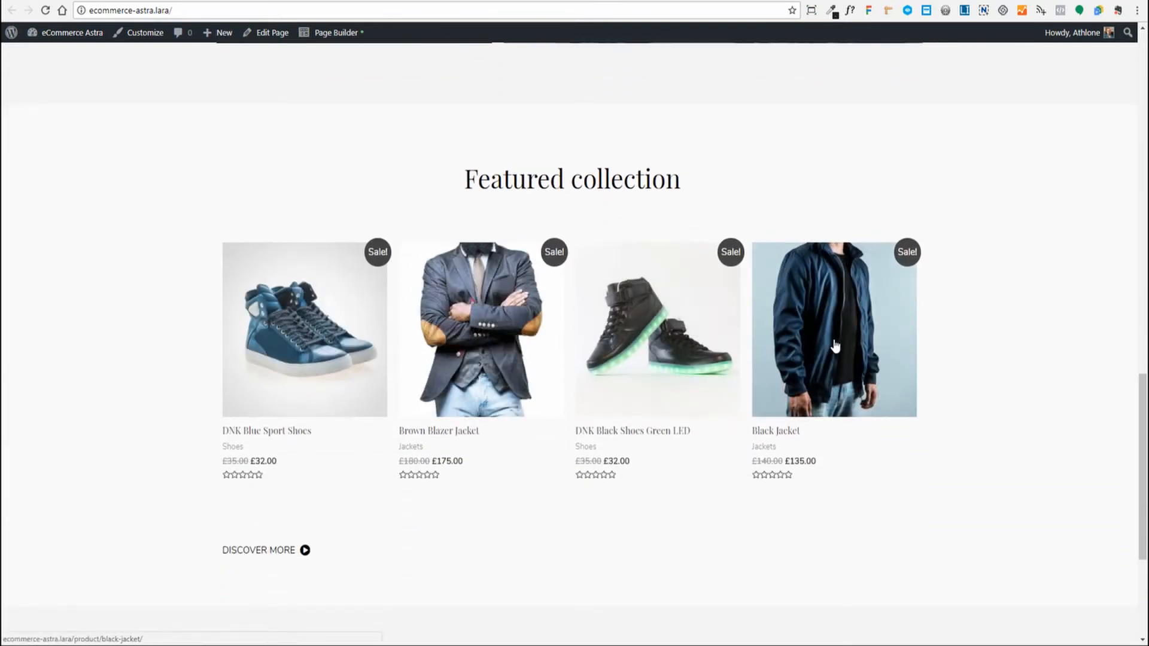
scroll(354, 402, down, 1)
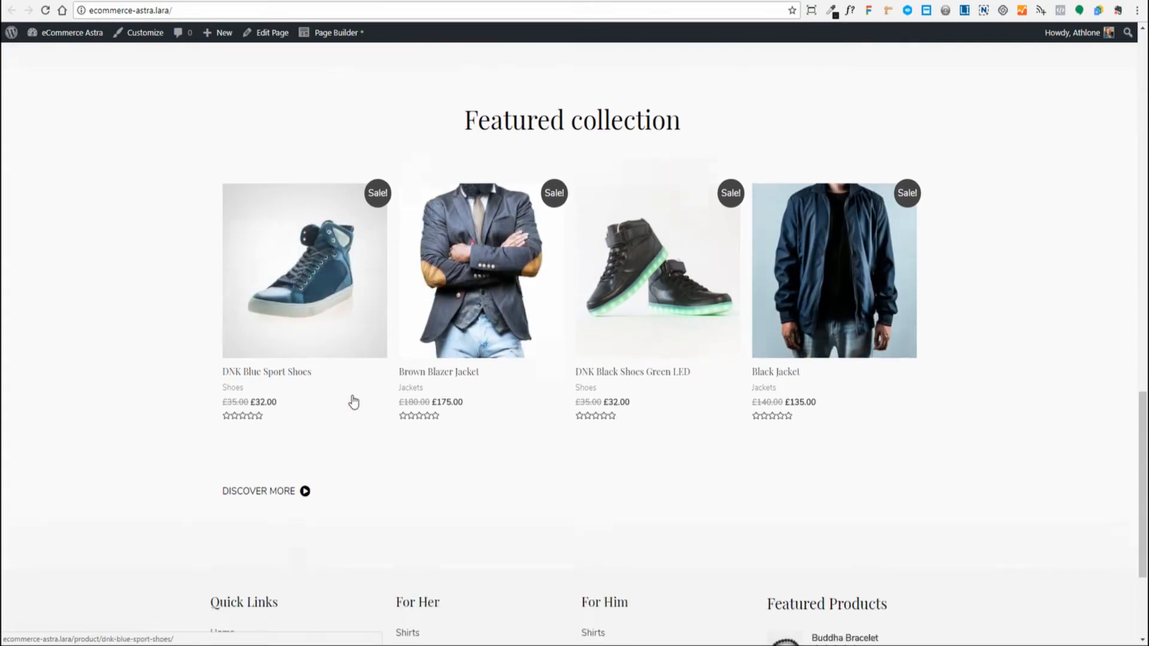
scroll(353, 402, down, 1)
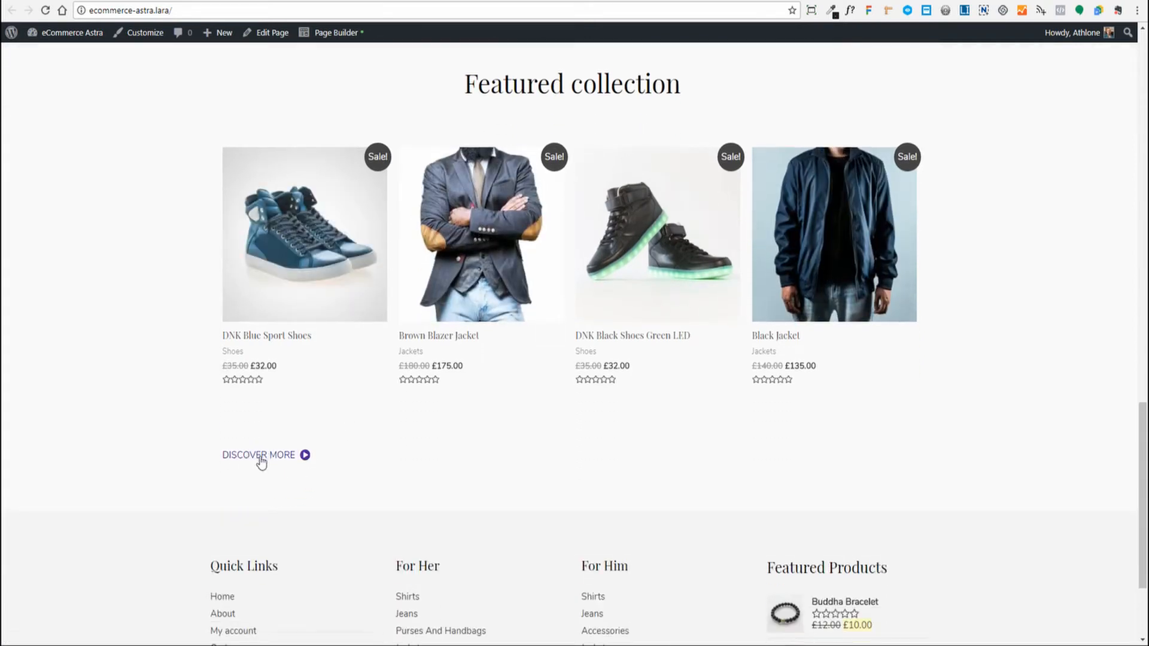
scroll(461, 441, down, 3)
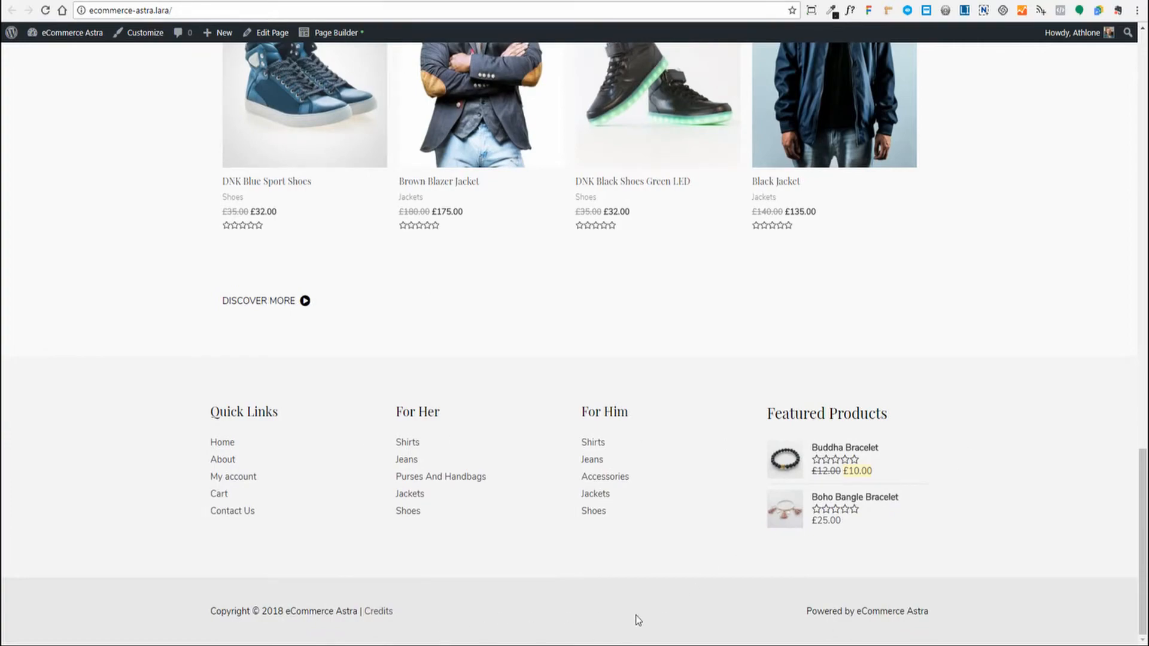
scroll(684, 614, up, 15)
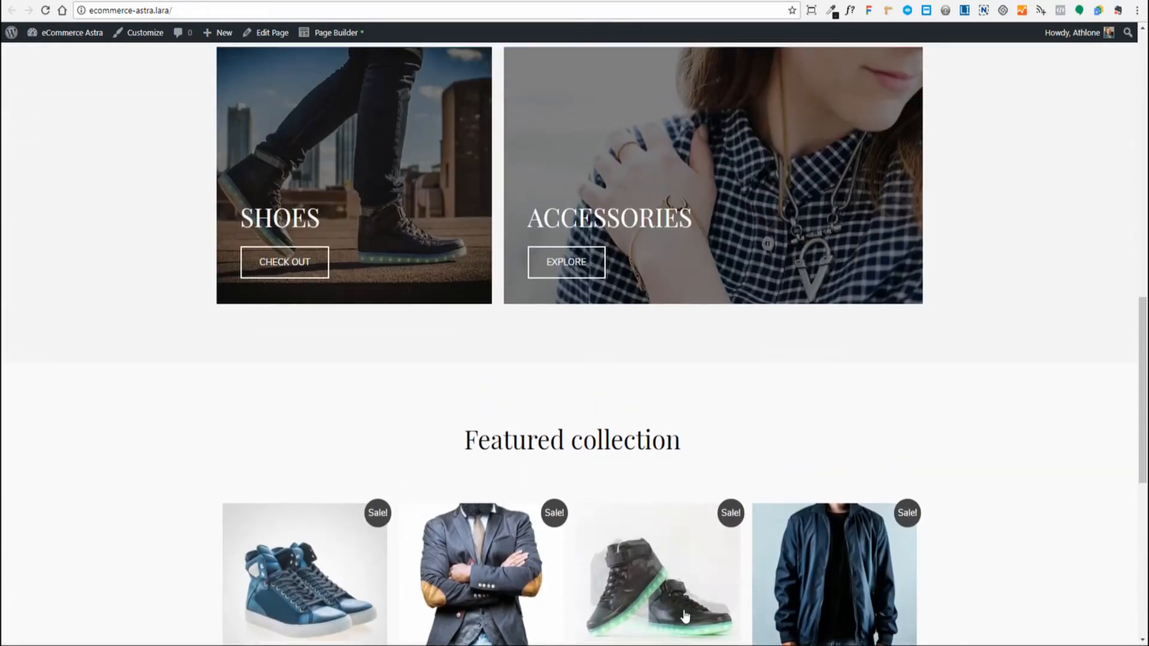
scroll(684, 614, up, 6)
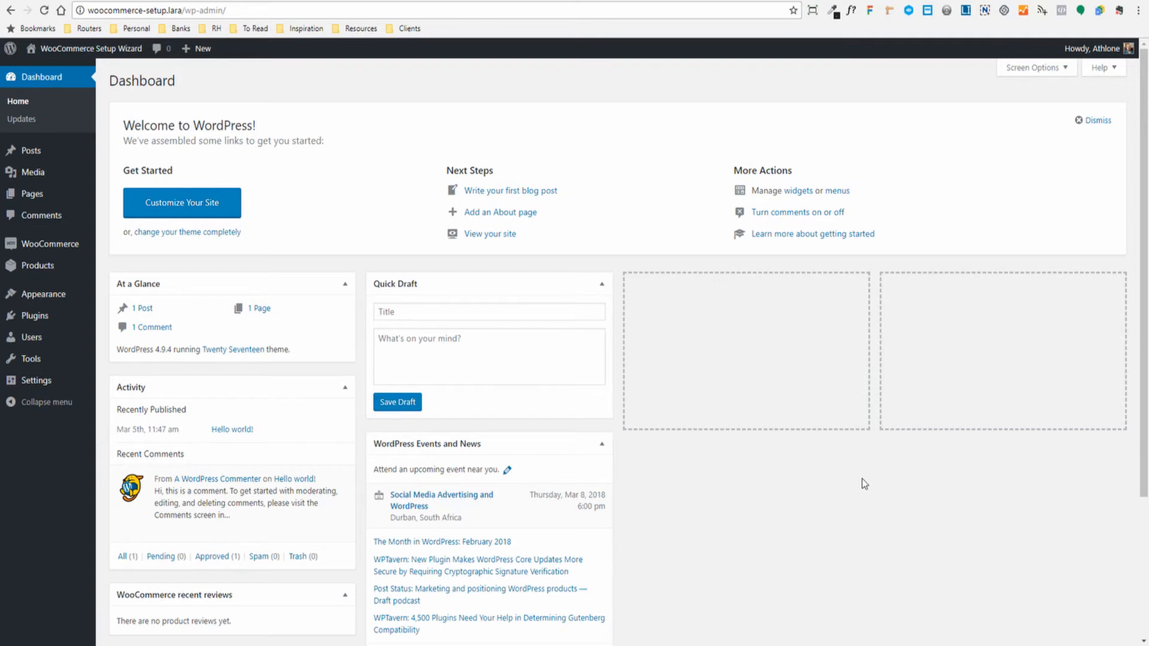
- Relaunch the WooCommerce setup wizard from the Setup wizard tab in the Settings Help panel
mouse_move(35, 244)
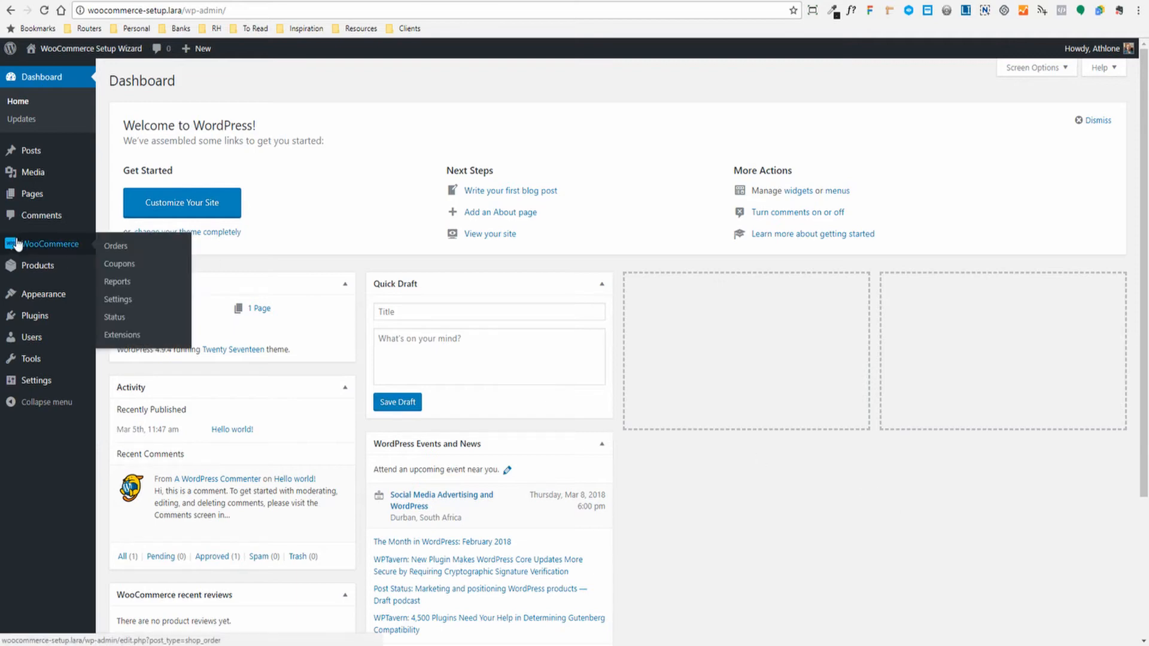
click(118, 305)
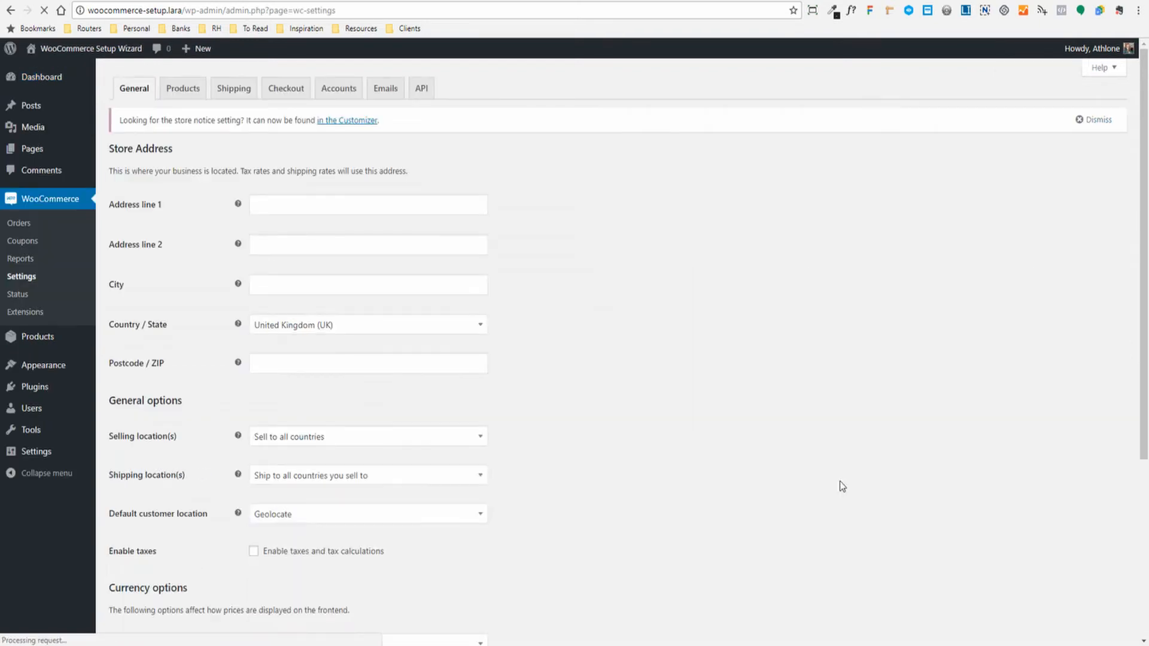
click(1108, 71)
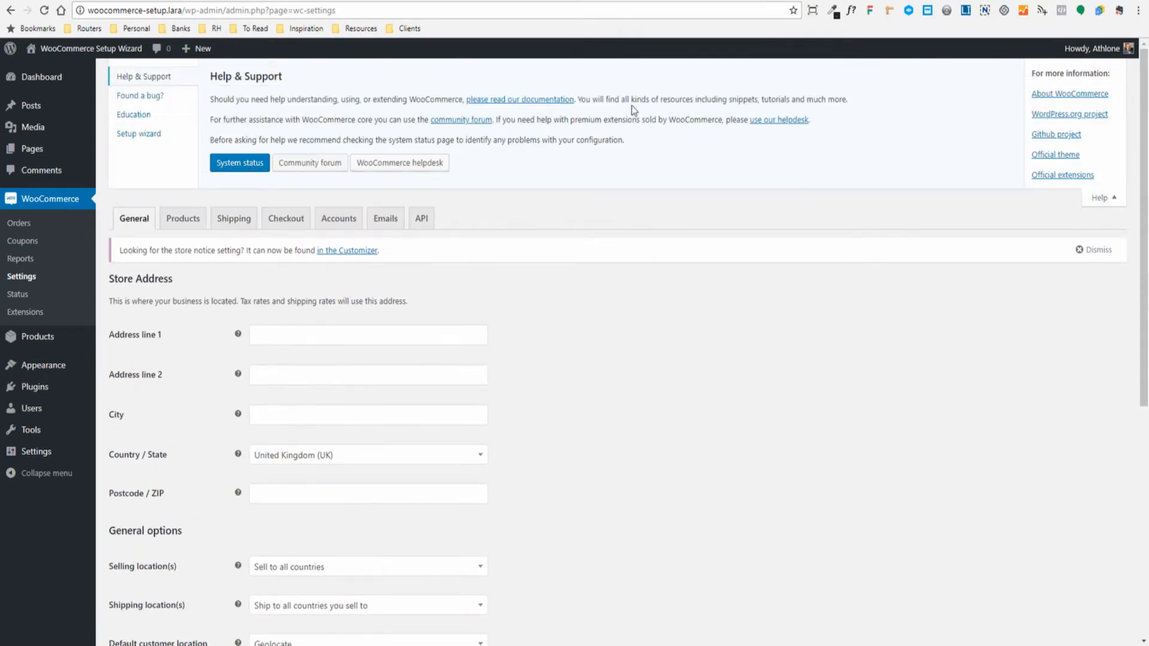
click(118, 134)
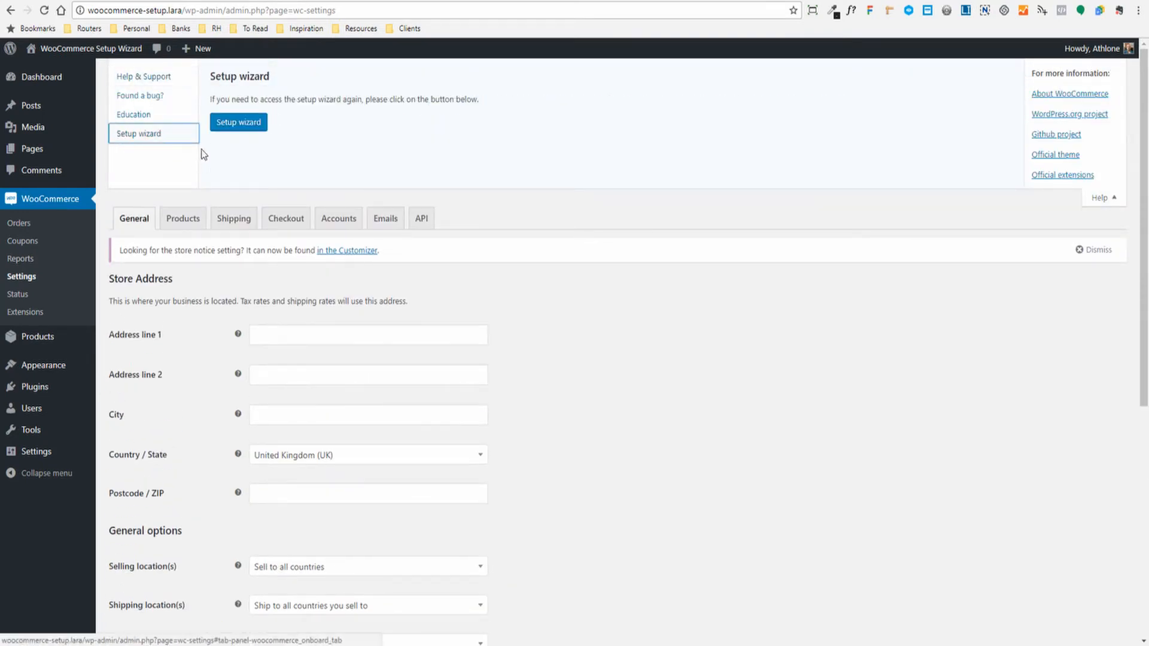
click(235, 123)
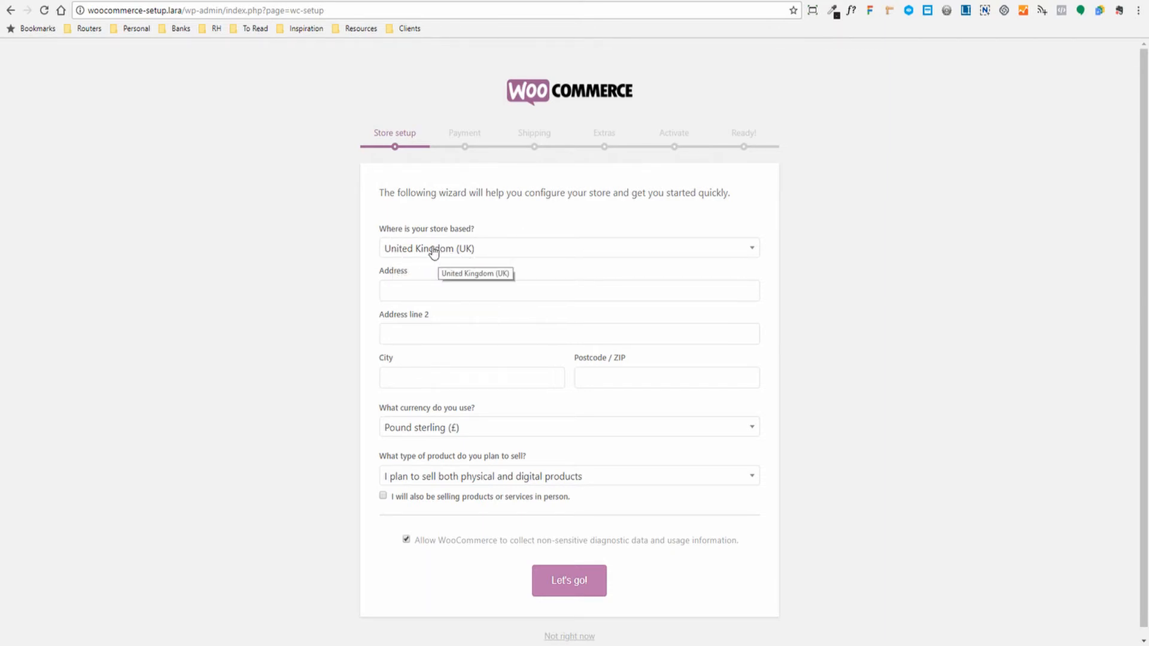
- Fill in the store's street address, city and postcode, leaving the second address line blank
click(416, 294)
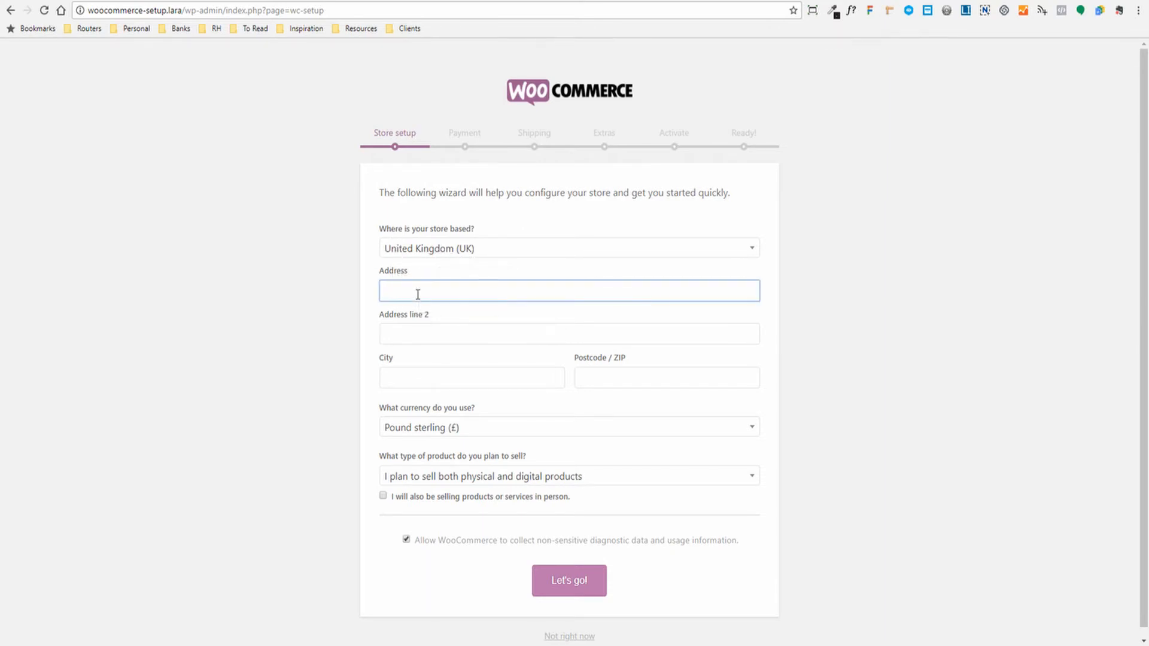
text(123 S)
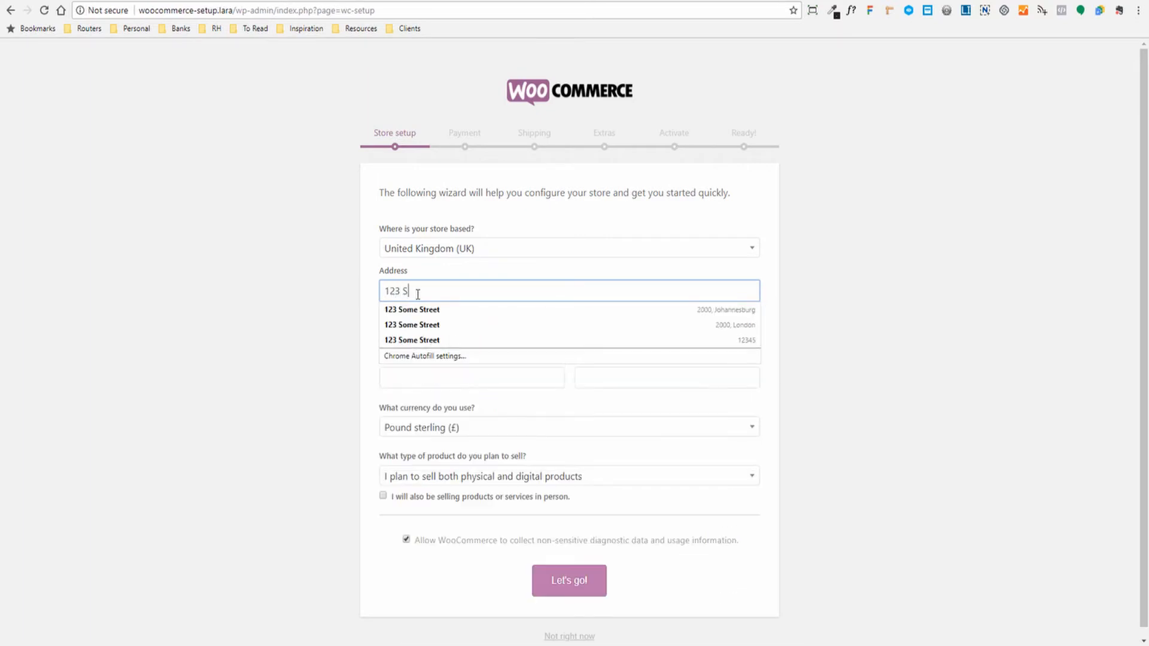
text(ome Street)
key(Tab)
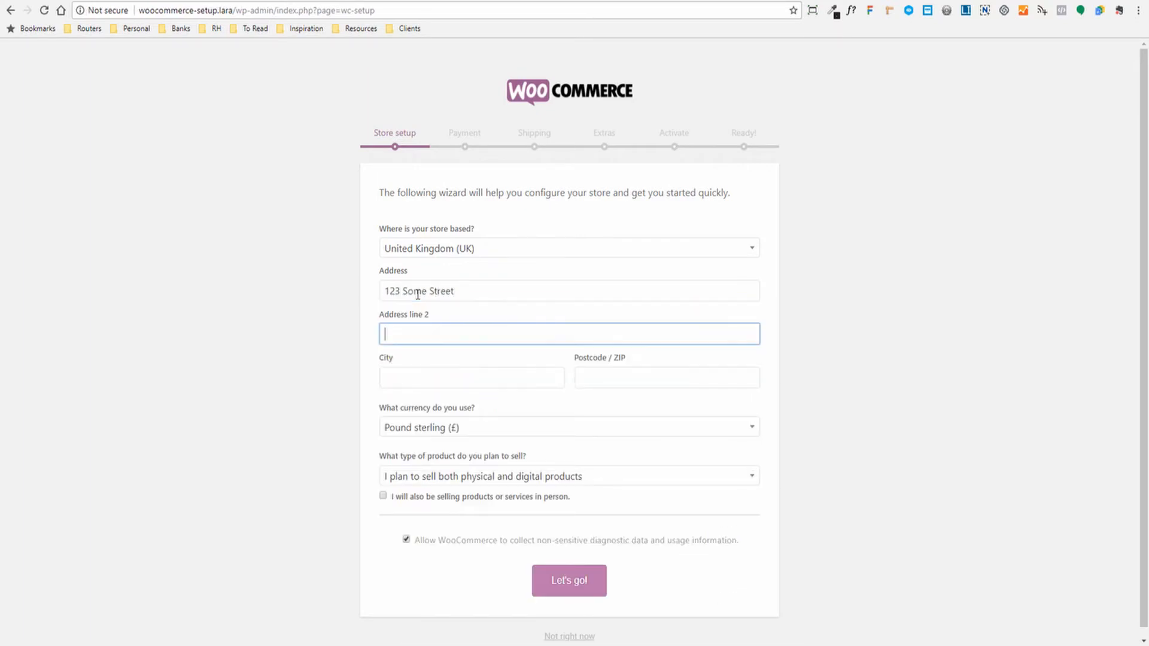
click(424, 337)
click(355, 339)
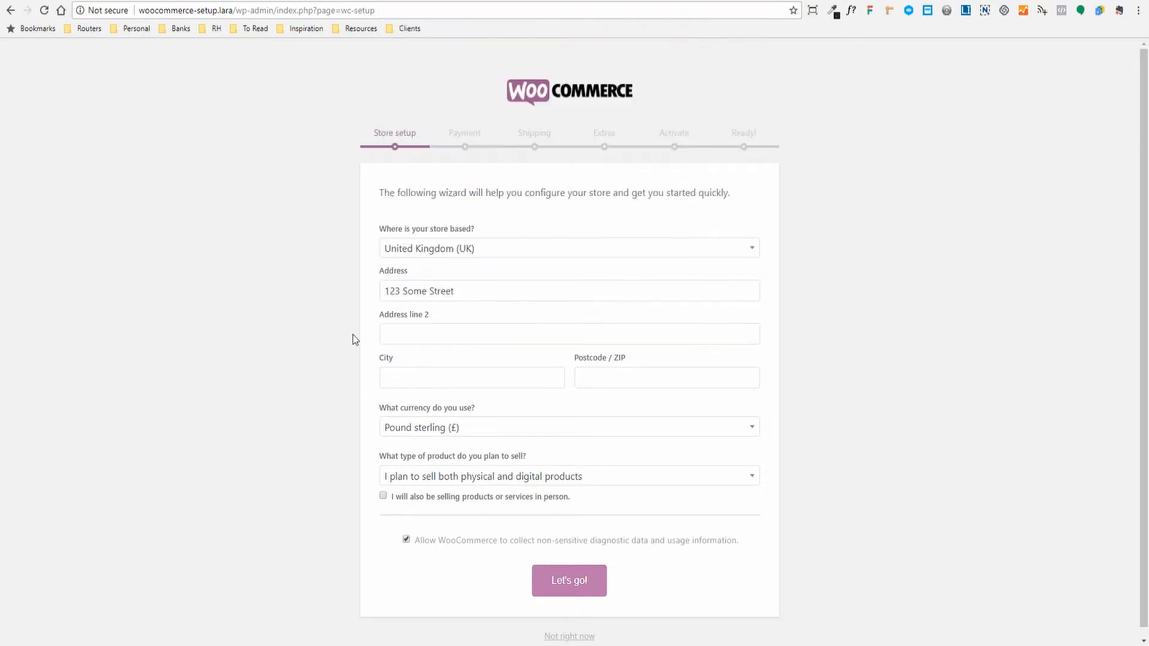
click(441, 383)
text(London)
key(Tab)
text(2)
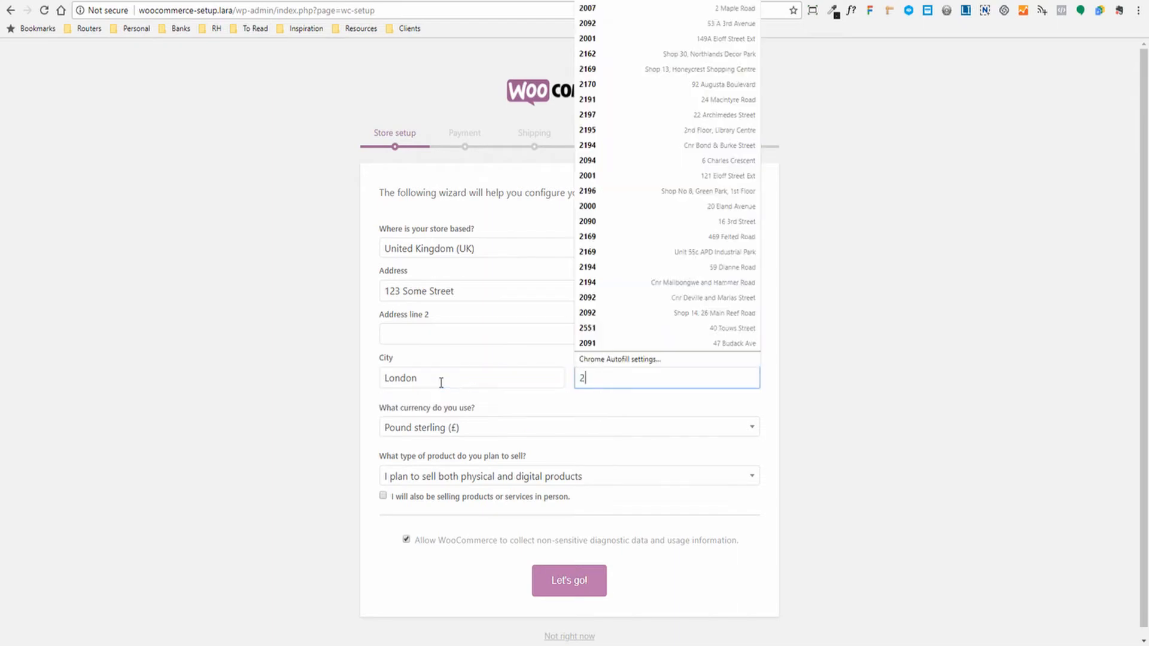
text(000)
key(Tab)
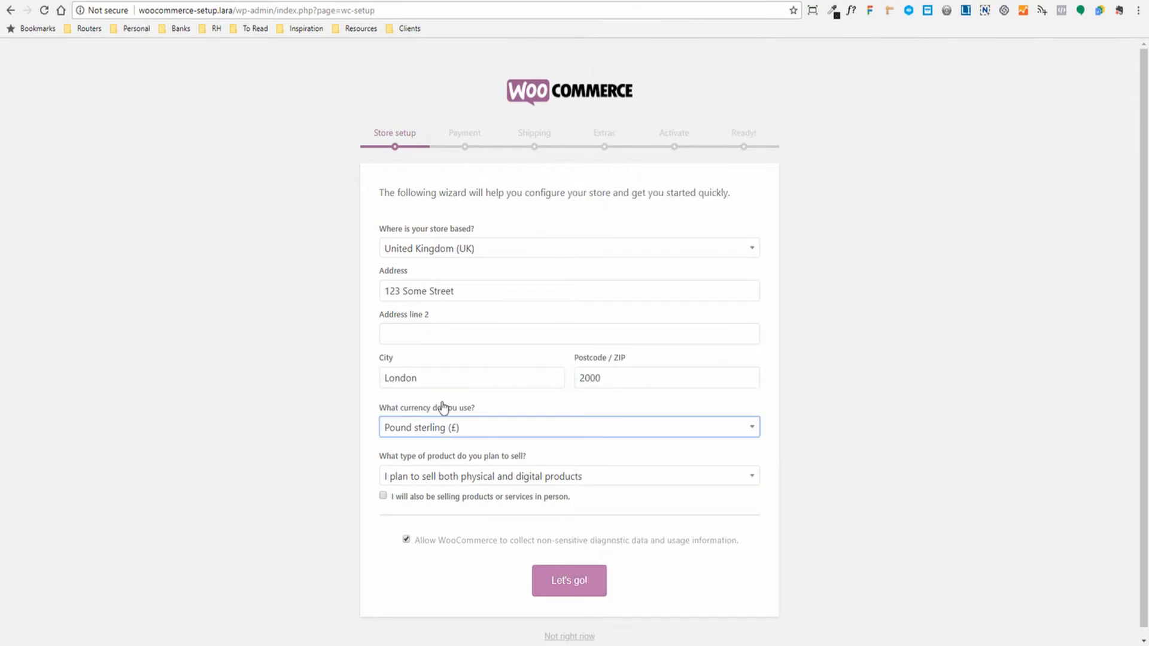
- Keep Pound sterling, sell physical and digital products, opt out of usage tracking, and submit
click(462, 412)
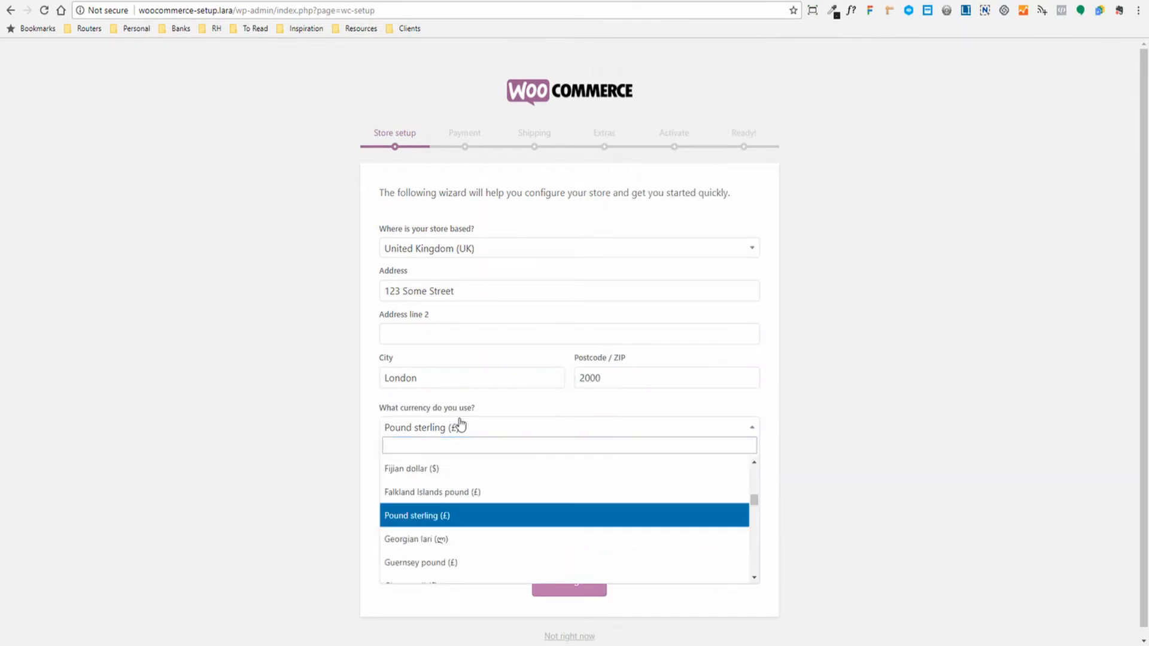
key(Up)
key(Up)
key(Escape)
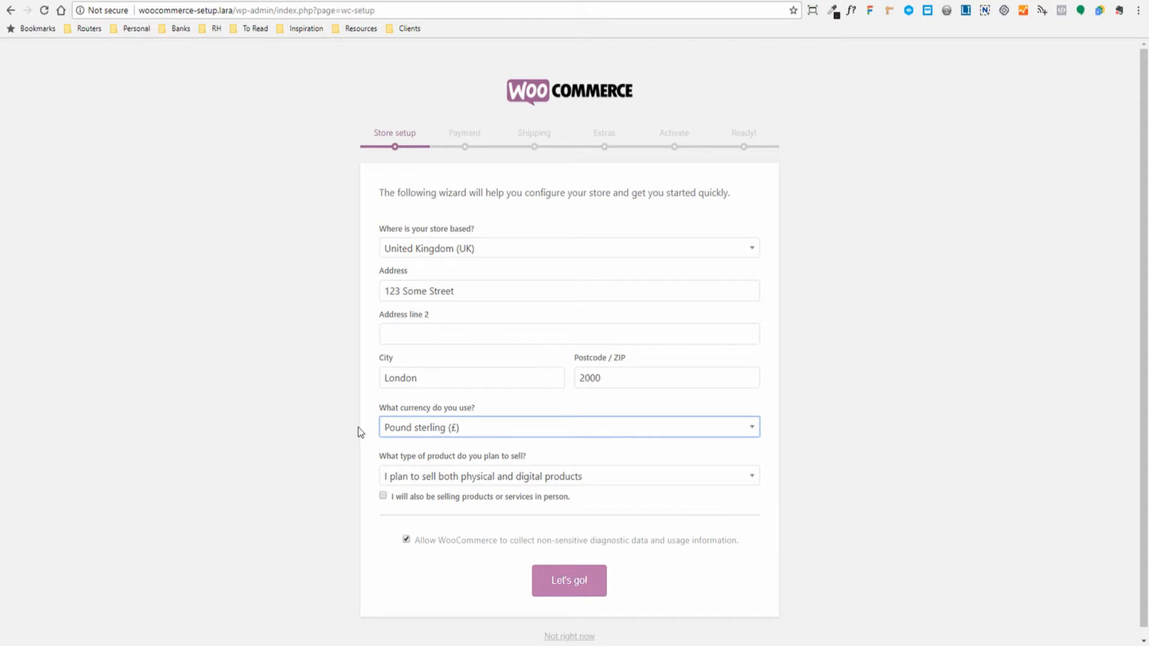
click(491, 477)
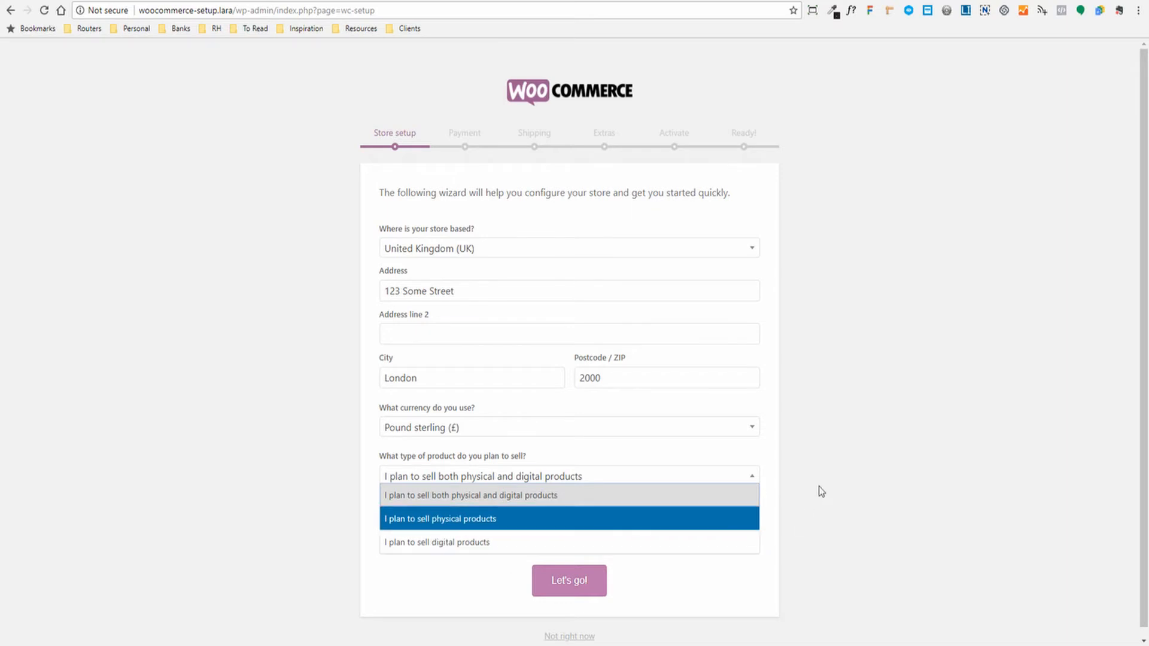
click(833, 428)
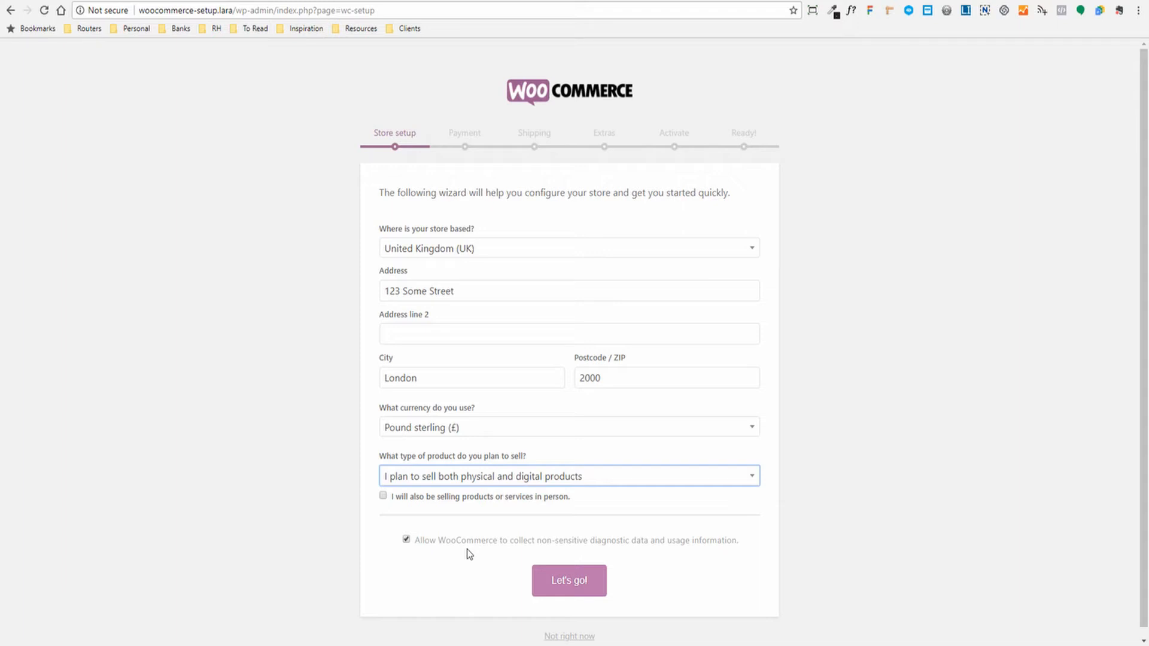
click(406, 541)
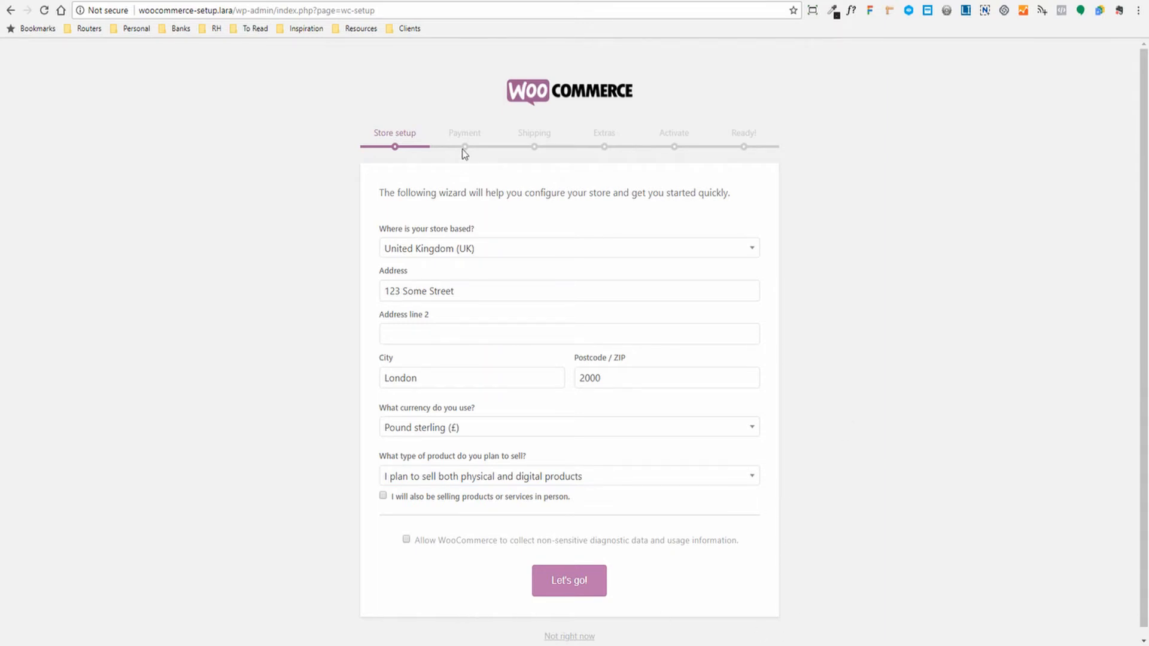
click(559, 579)
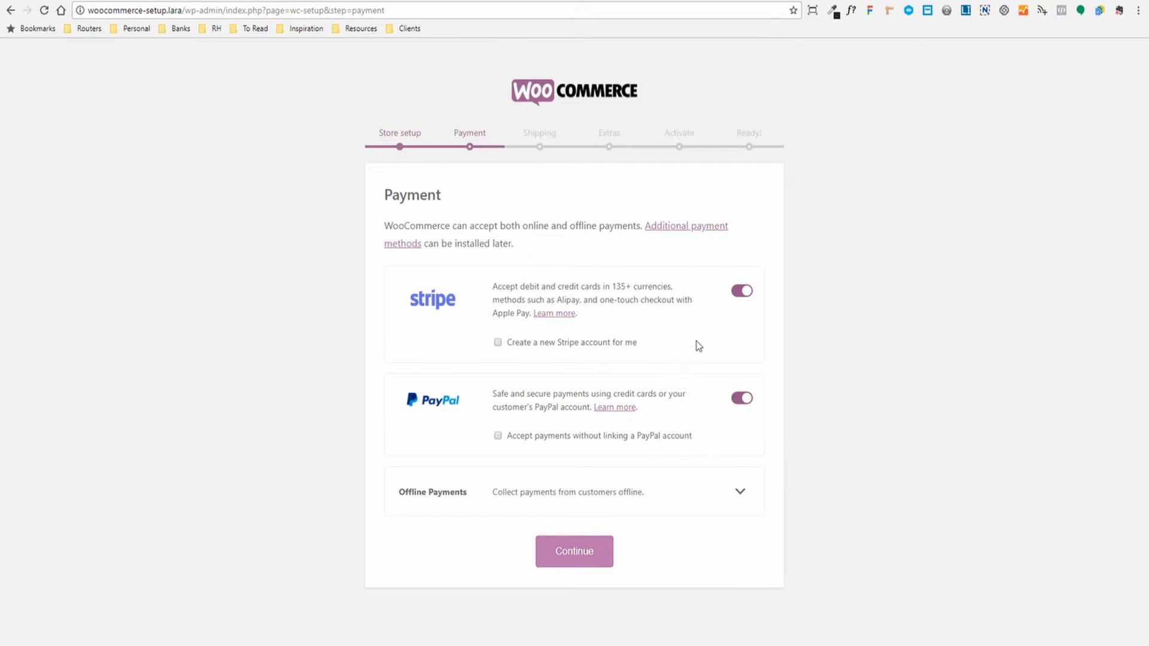
- Switch PayPal off, leave only Stripe enabled, and submit the Payment step
click(741, 400)
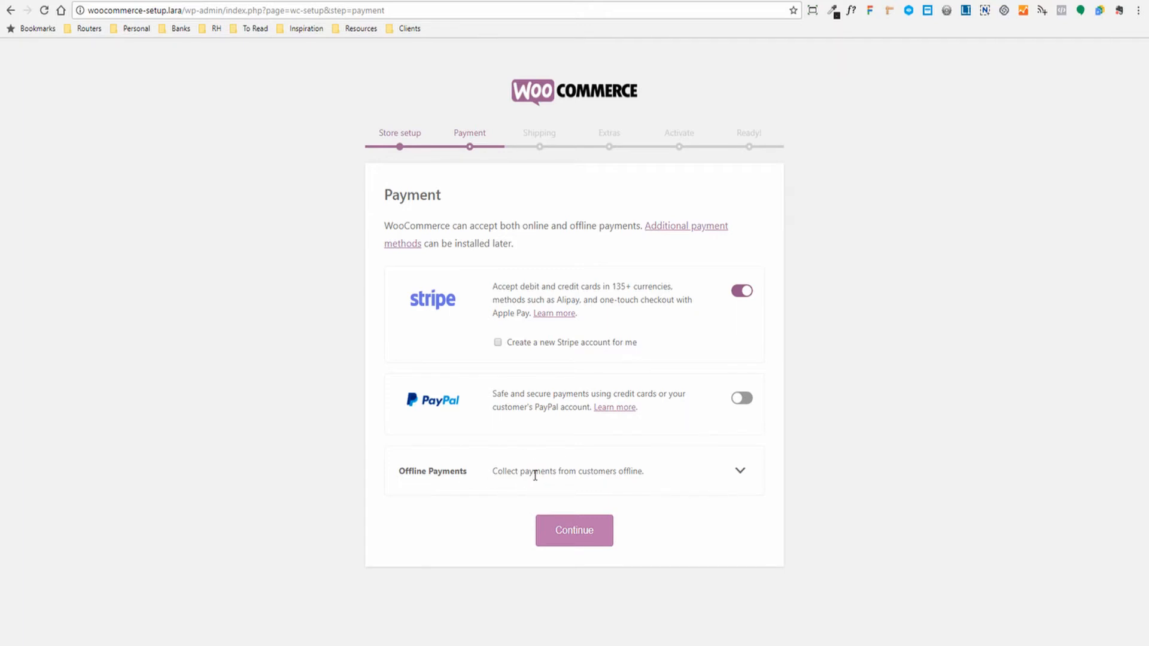
drag(495, 470, 638, 479)
click(670, 482)
click(567, 539)
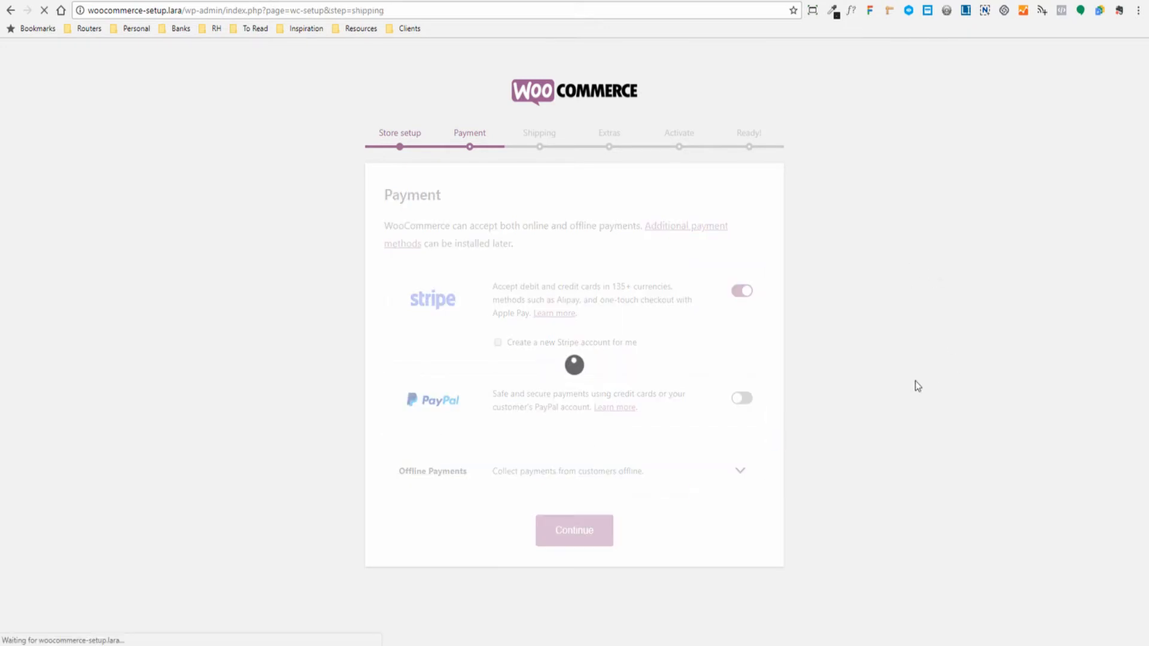
- Set the United Kingdom (UK) zone's shipping method to Free Shipping
scroll(870, 387, down, 1)
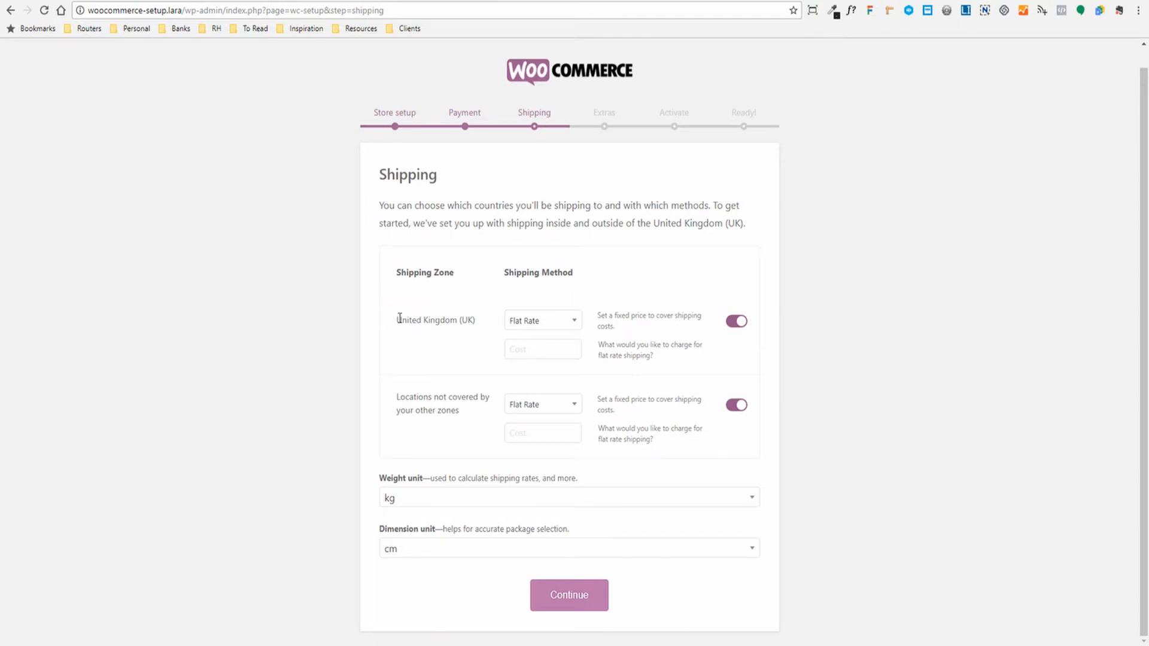
drag(397, 319, 473, 319)
click(439, 341)
click(575, 323)
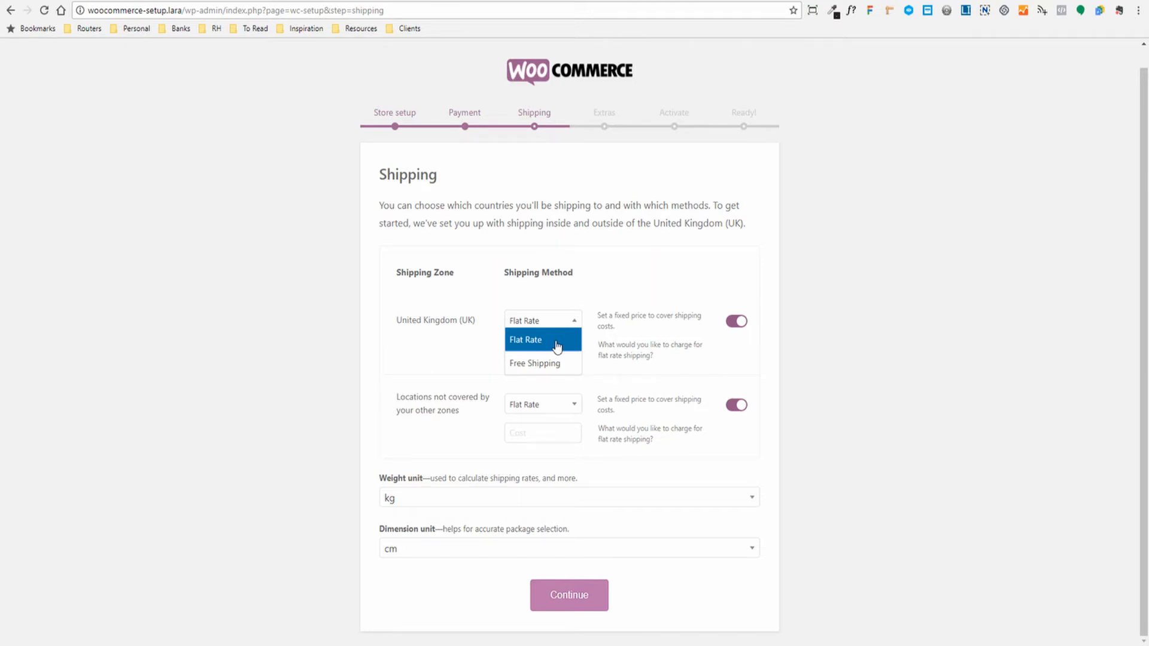
click(636, 313)
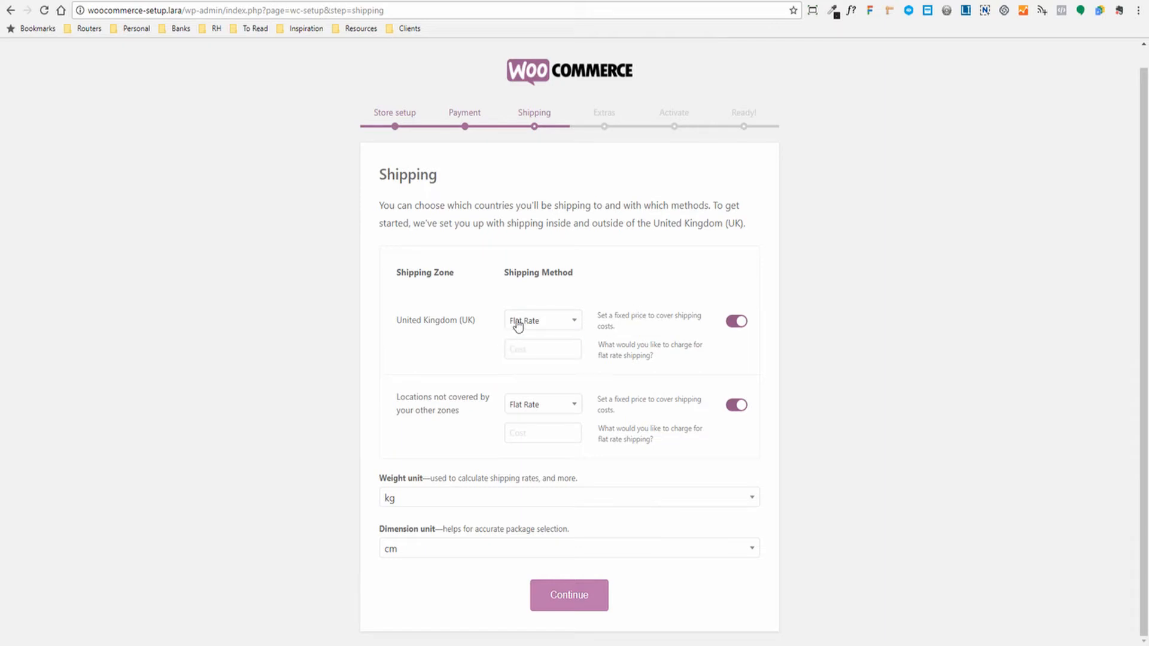
click(520, 325)
click(615, 312)
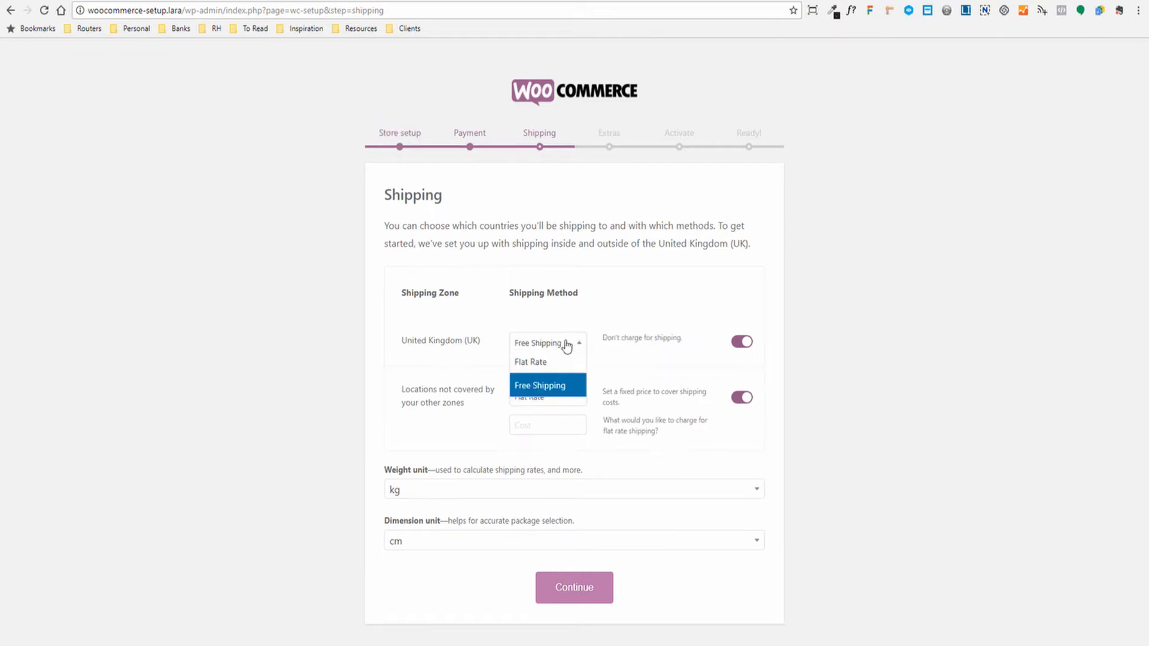
click(535, 391)
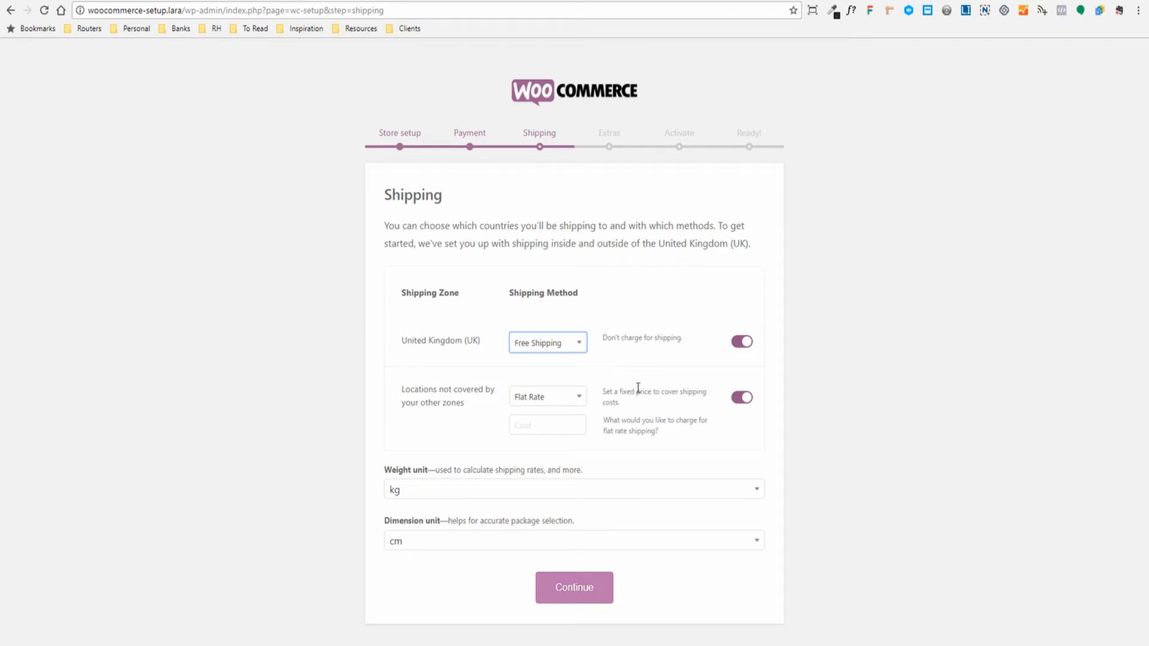
click(578, 442)
- Turn off Flat Rate for other locations, keep kg and cm units, and submit Shipping
click(742, 399)
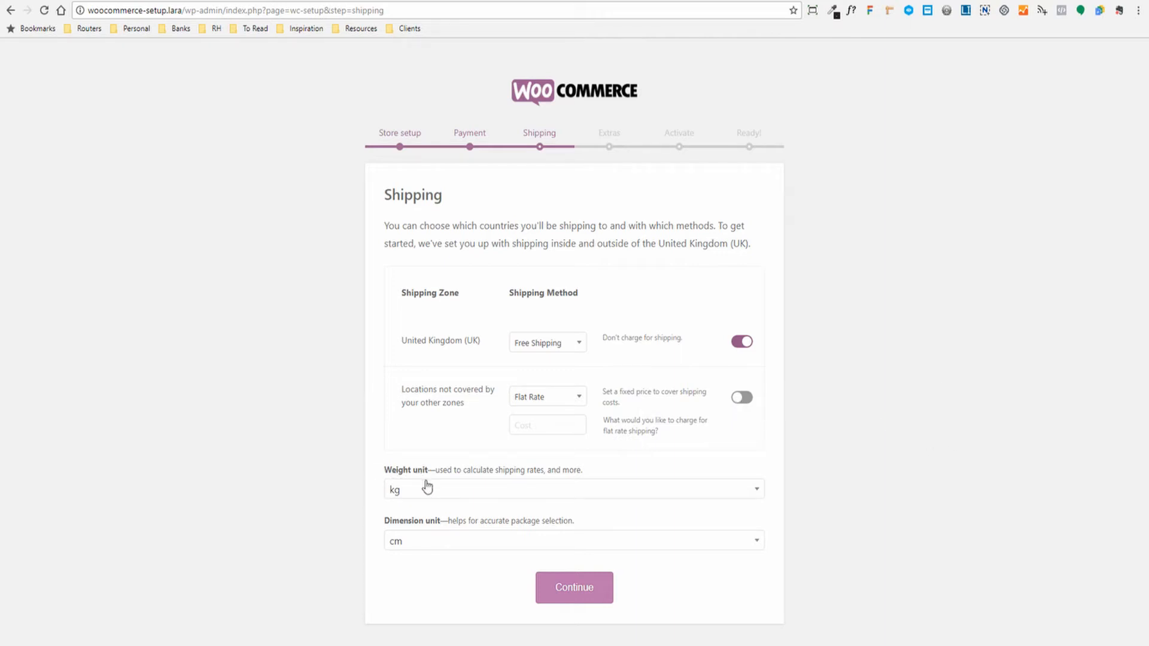
click(438, 501)
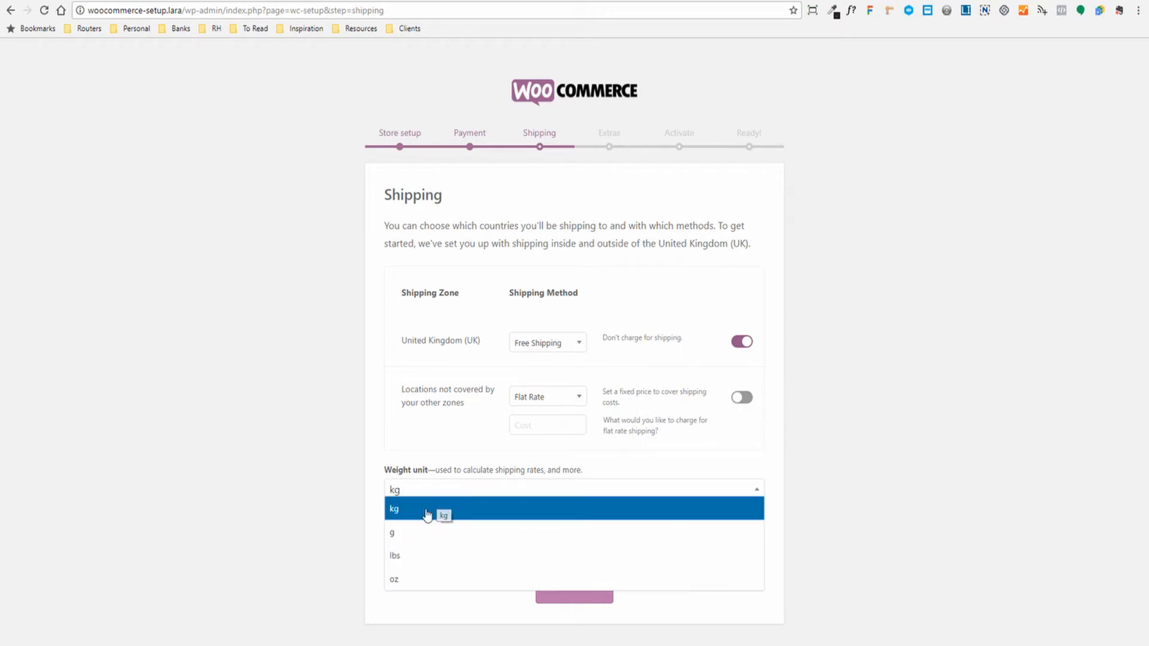
click(350, 525)
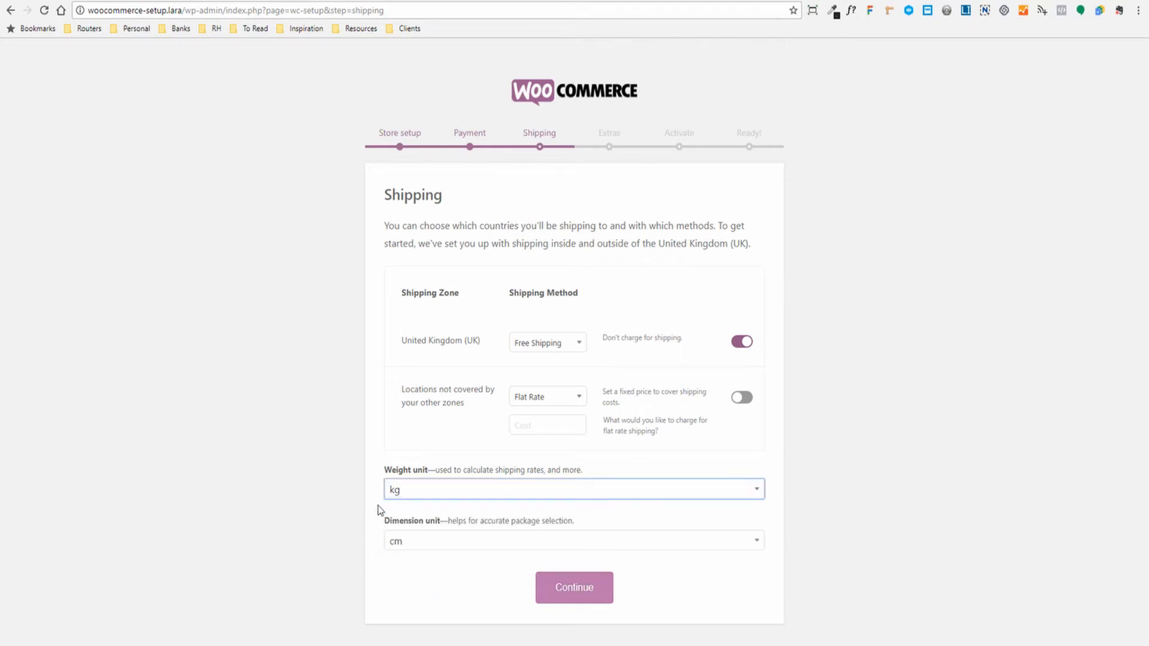
click(431, 545)
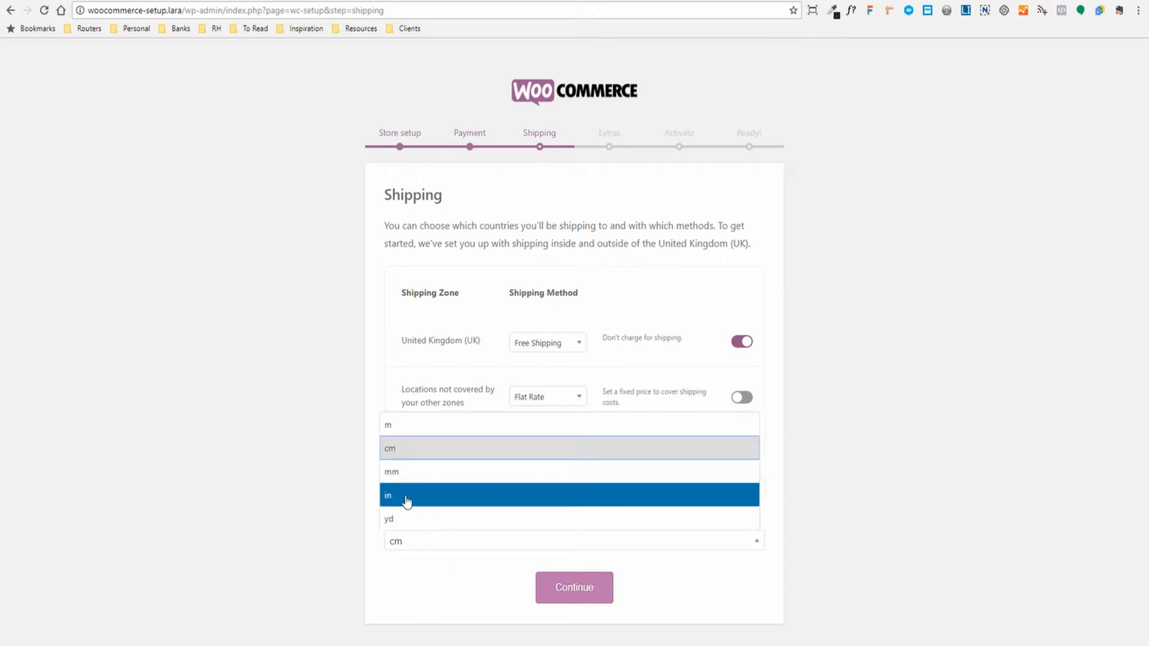
click(329, 515)
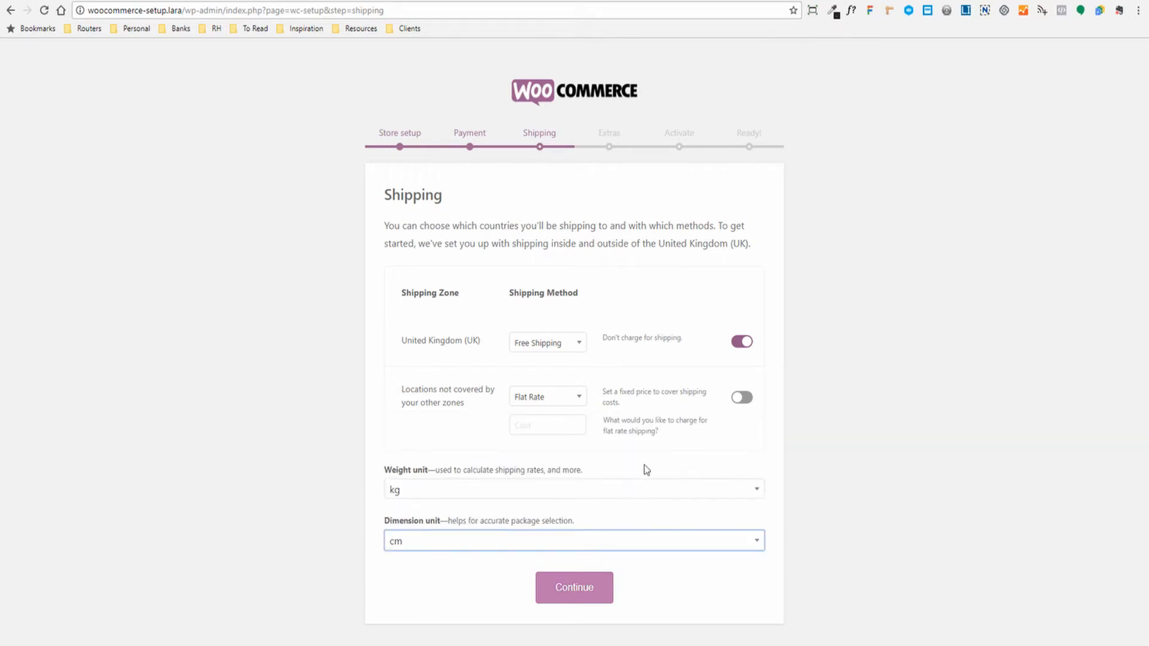
click(579, 599)
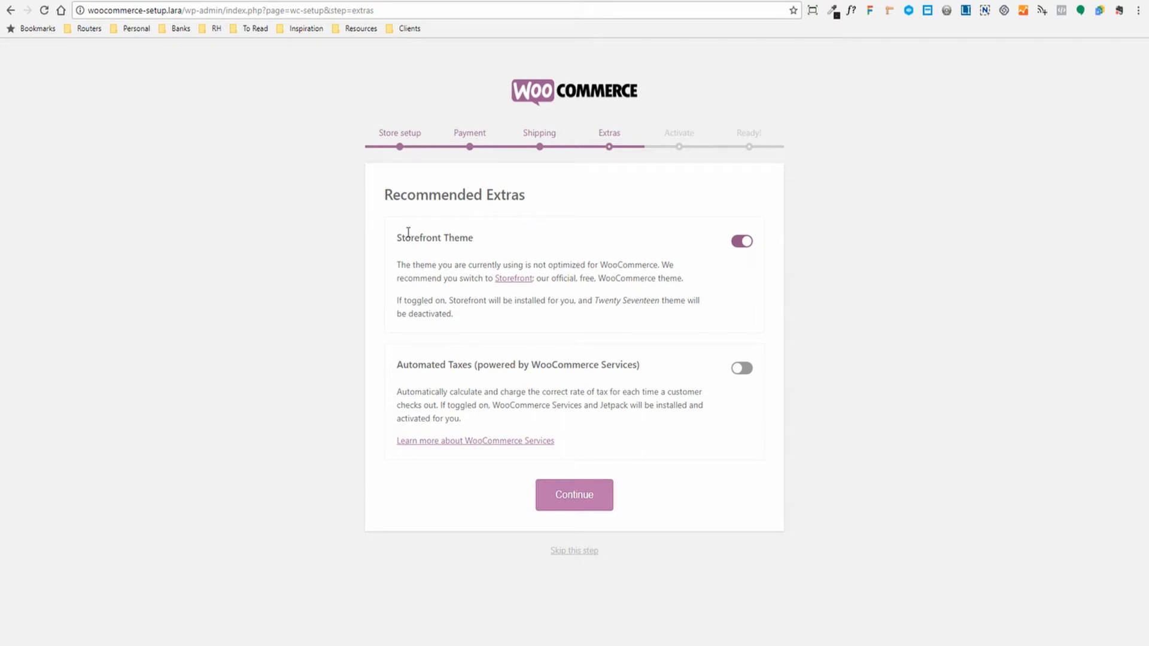
- Decline the Storefront Theme, leave Automated Taxes off, and submit Recommended Extras
drag(401, 234, 482, 238)
drag(617, 265, 622, 265)
click(740, 243)
drag(409, 365, 521, 364)
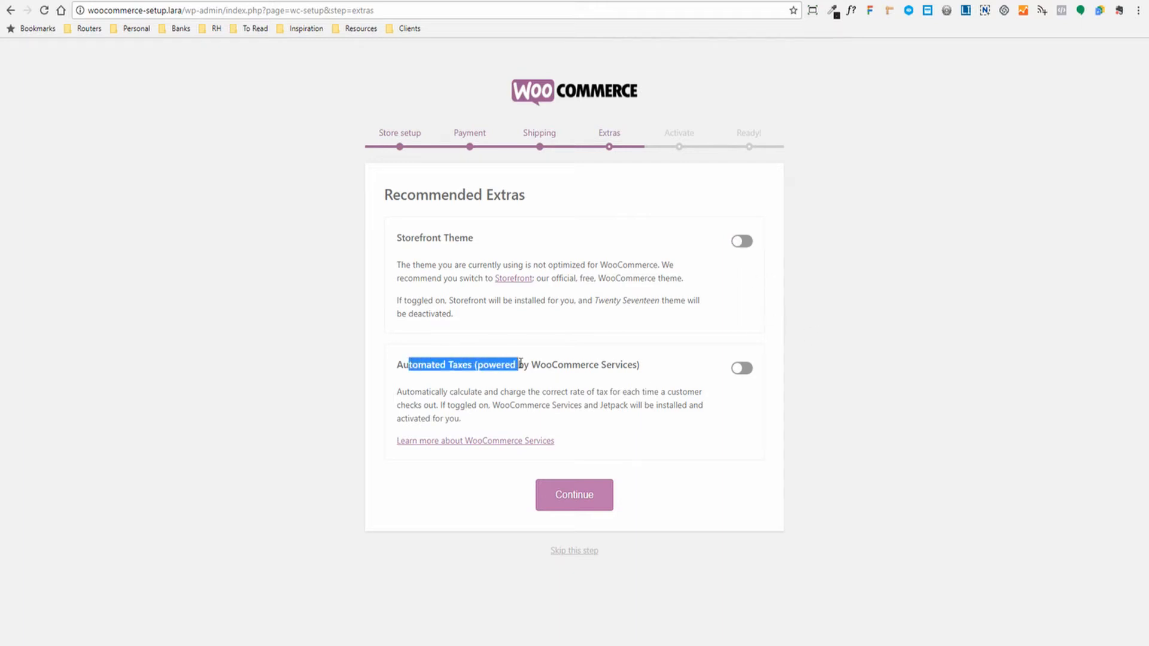
click(553, 363)
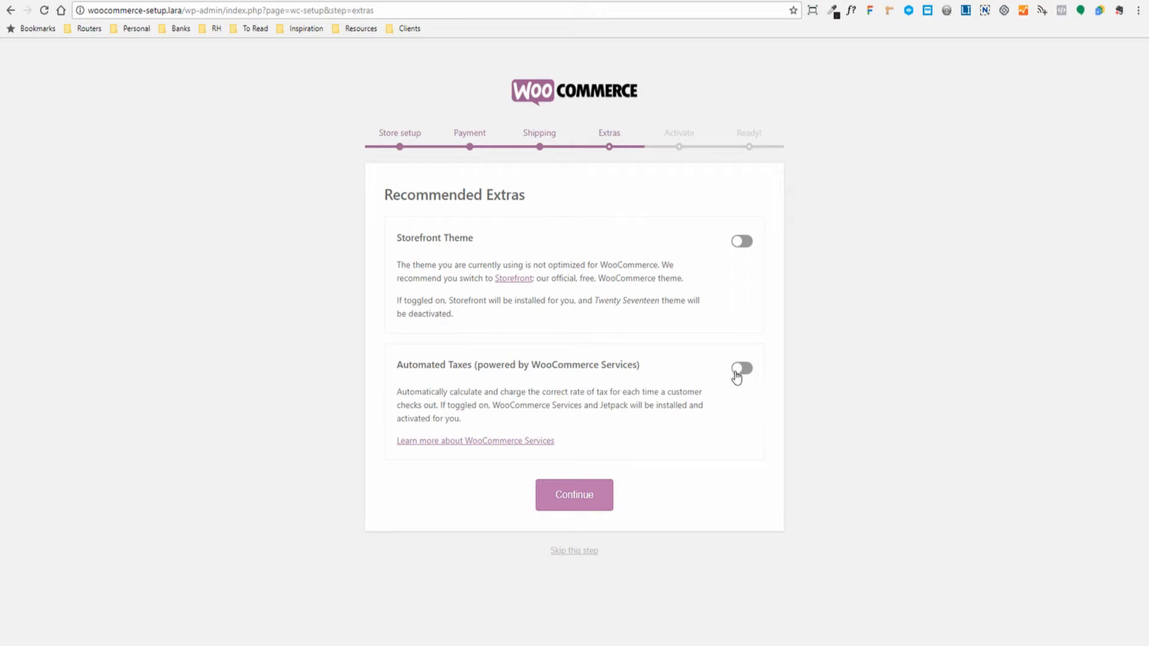
drag(399, 363, 645, 383)
click(646, 384)
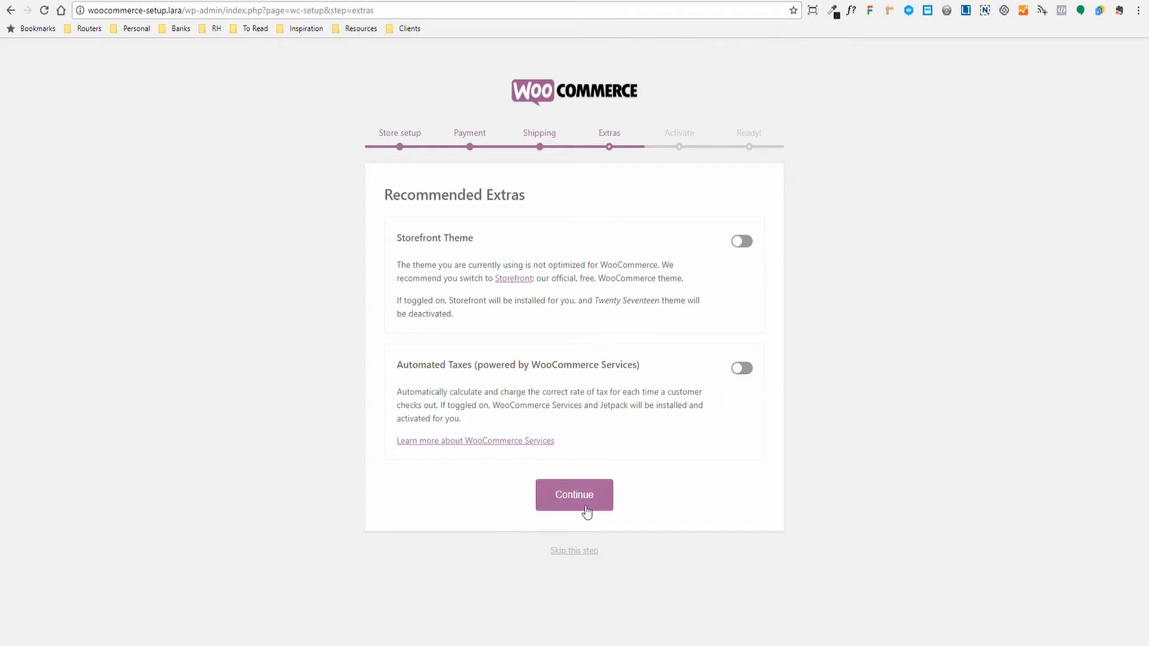
click(567, 505)
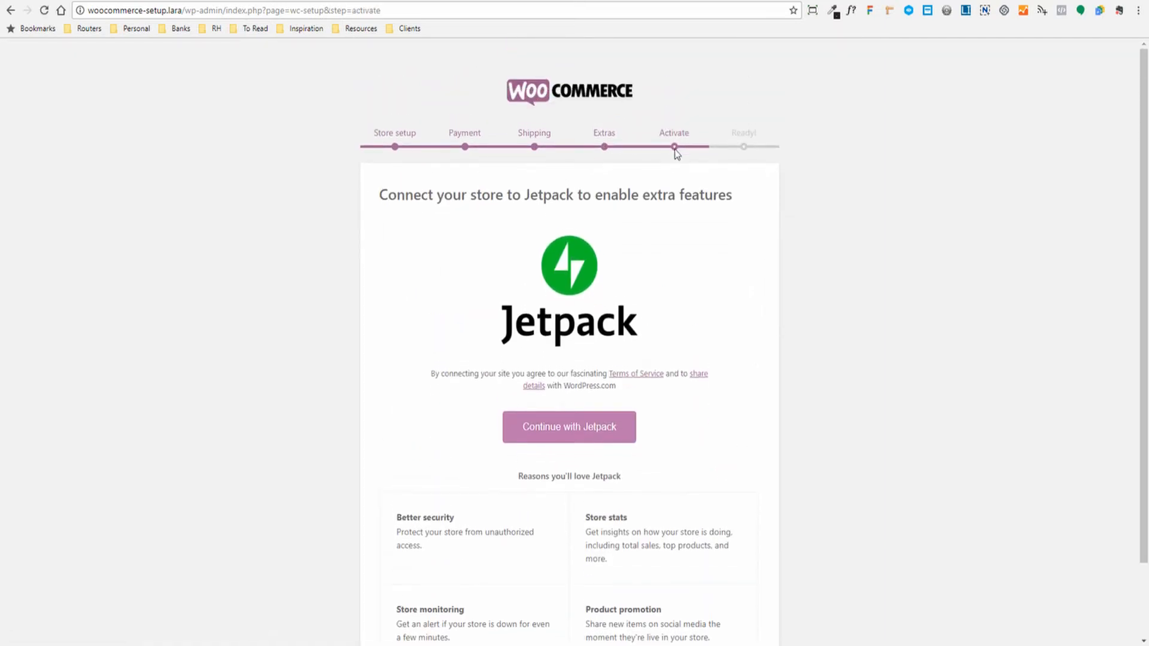
- Skip the Jetpack activation to reach the 'You're ready to start selling!' page
scroll(764, 292, down, 2)
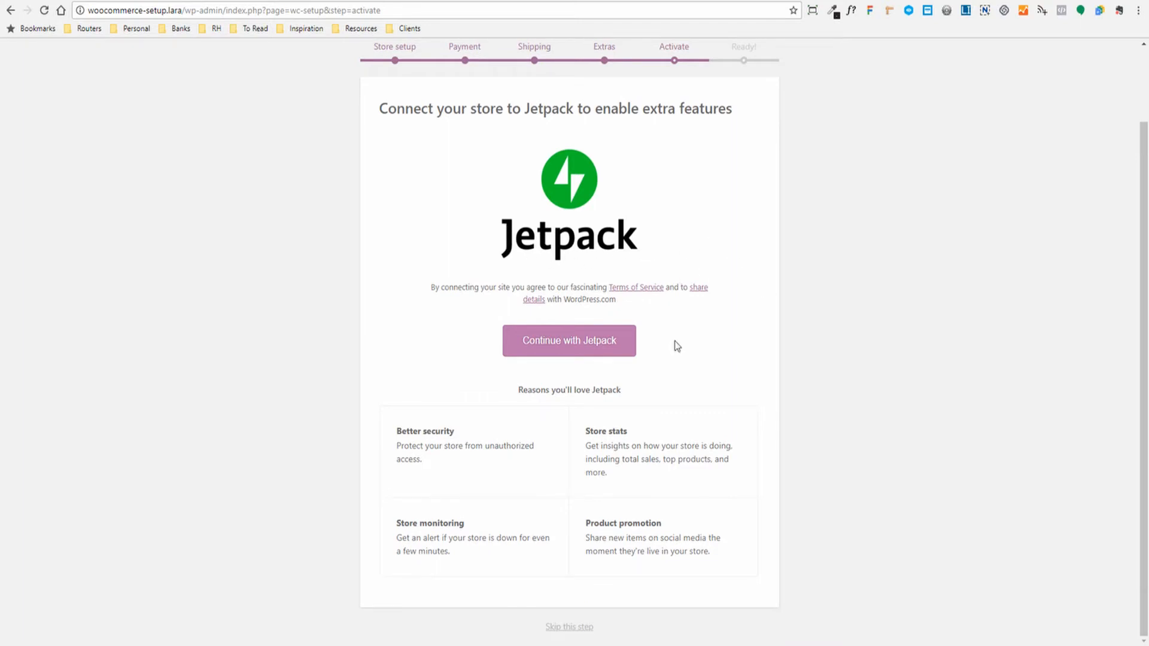
scroll(744, 300, up, 2)
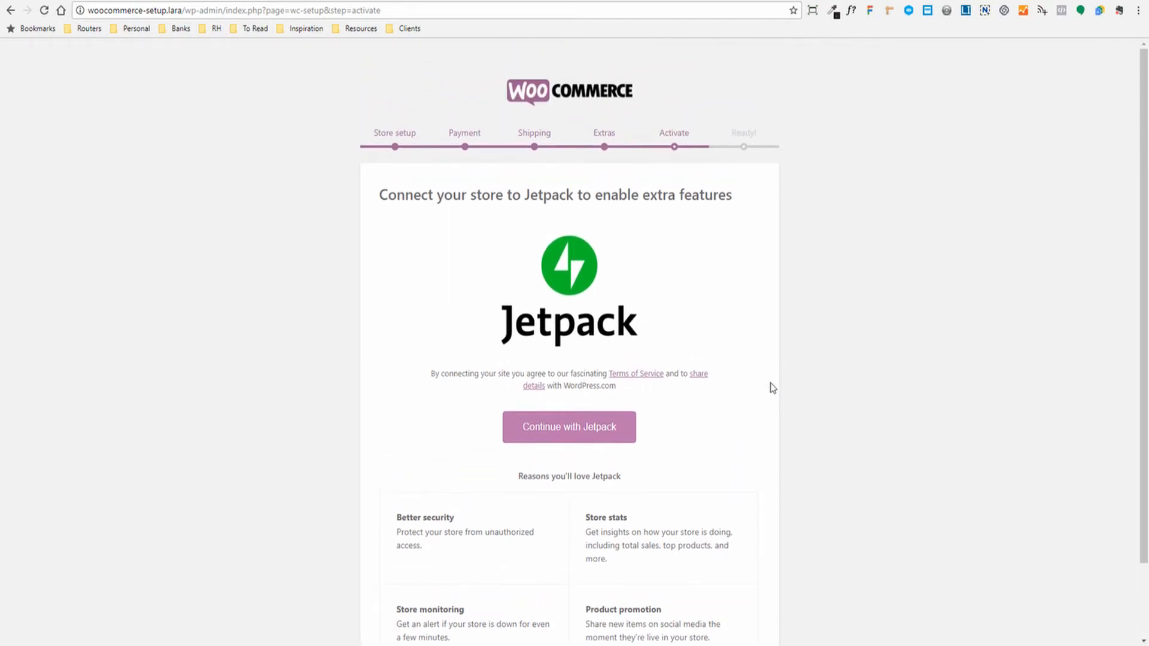
scroll(467, 419, down, 2)
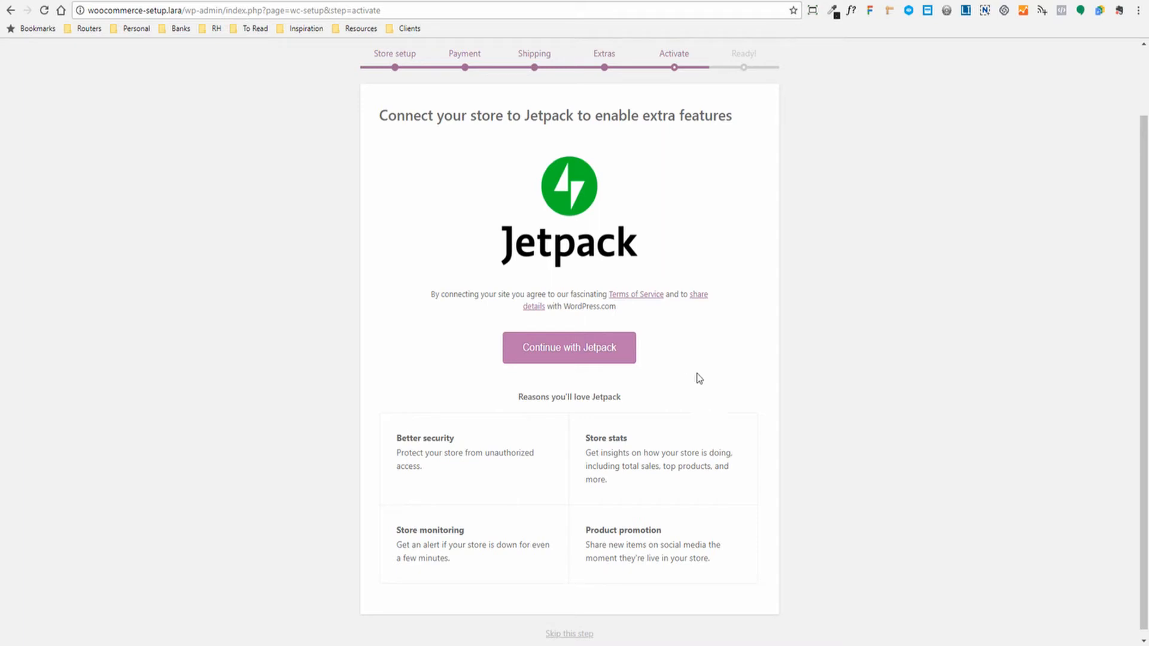
scroll(700, 377, down, 1)
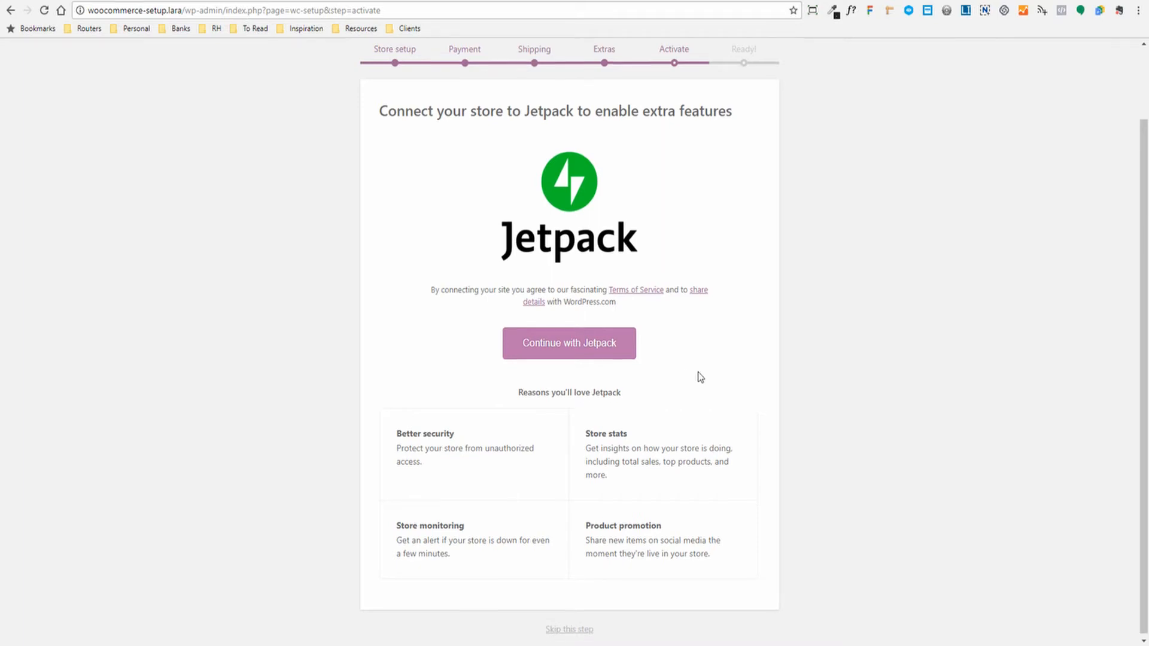
click(555, 630)
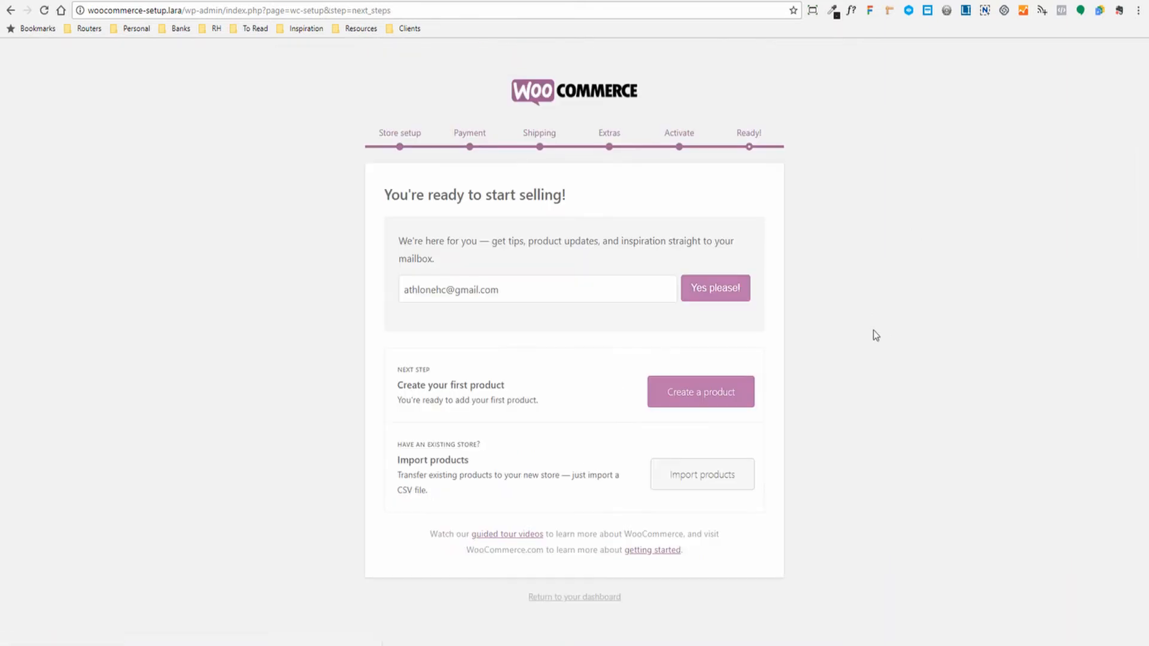
- Leave the Ready page using the 'Return to your dashboard' link
click(590, 282)
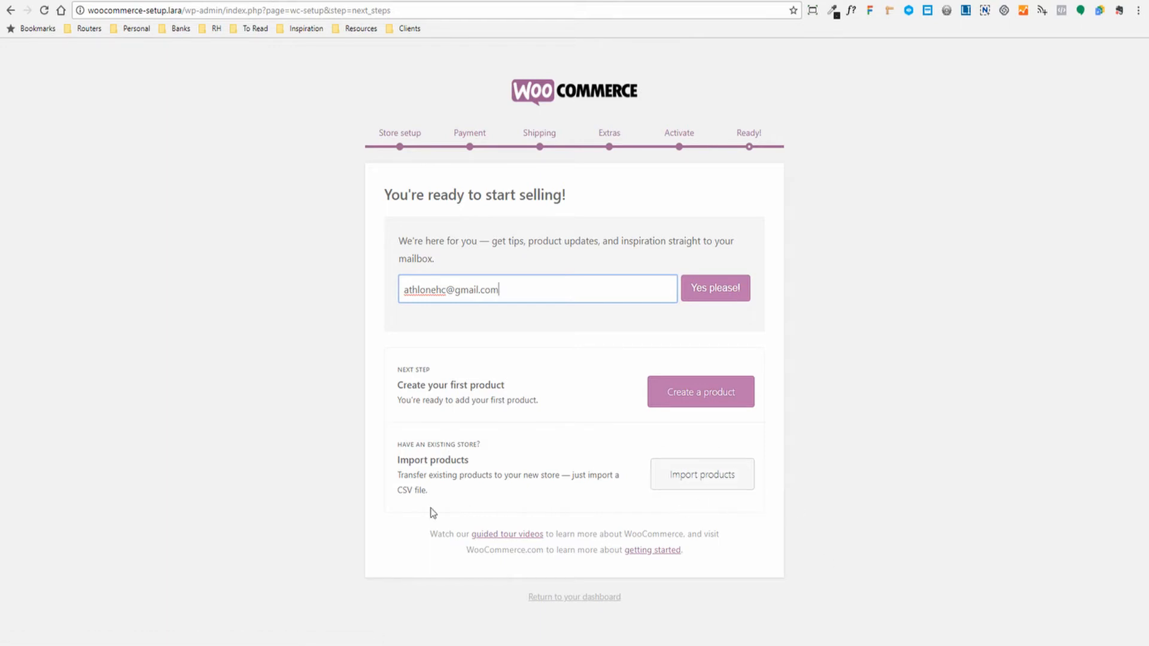
double_click(400, 491)
click(425, 509)
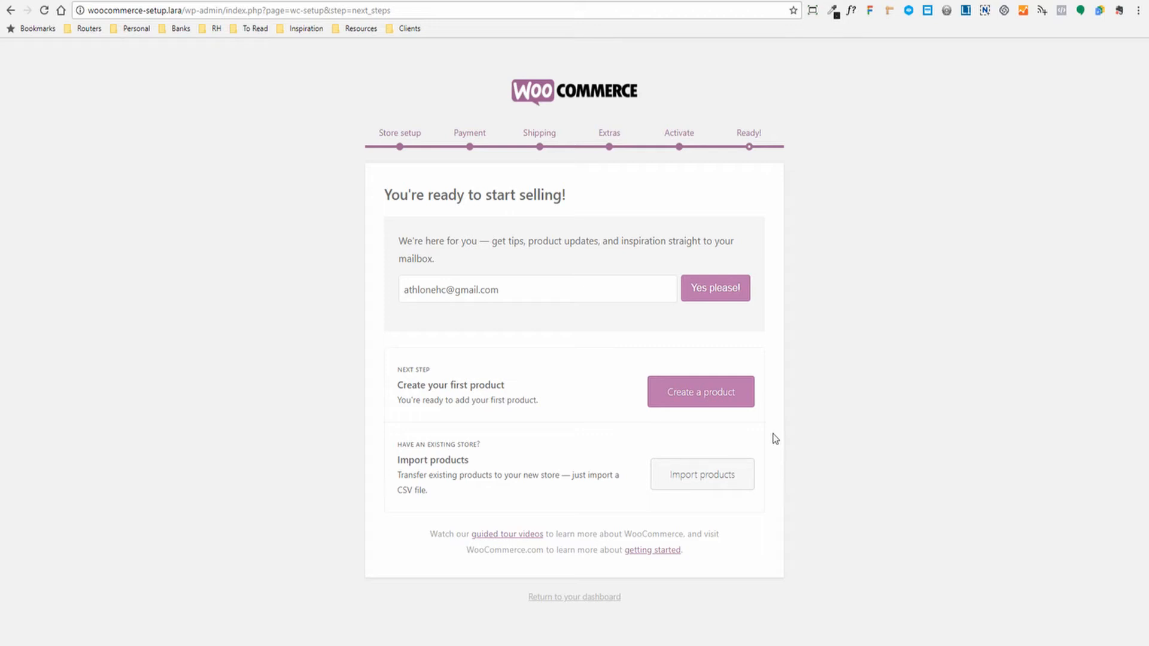
click(546, 598)
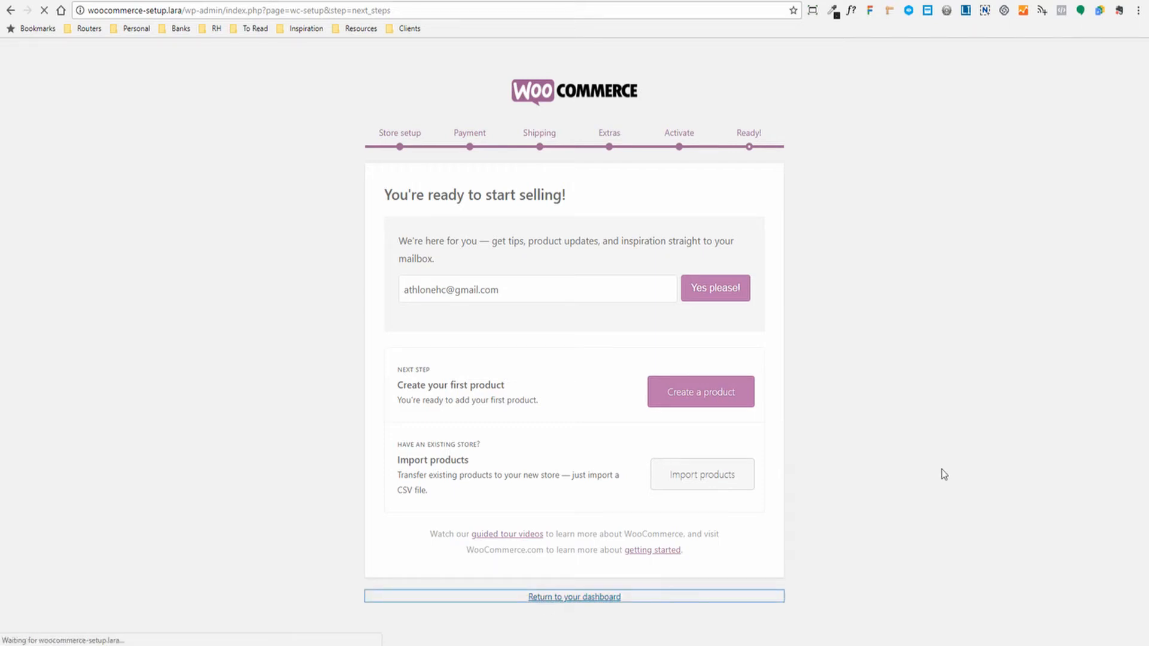
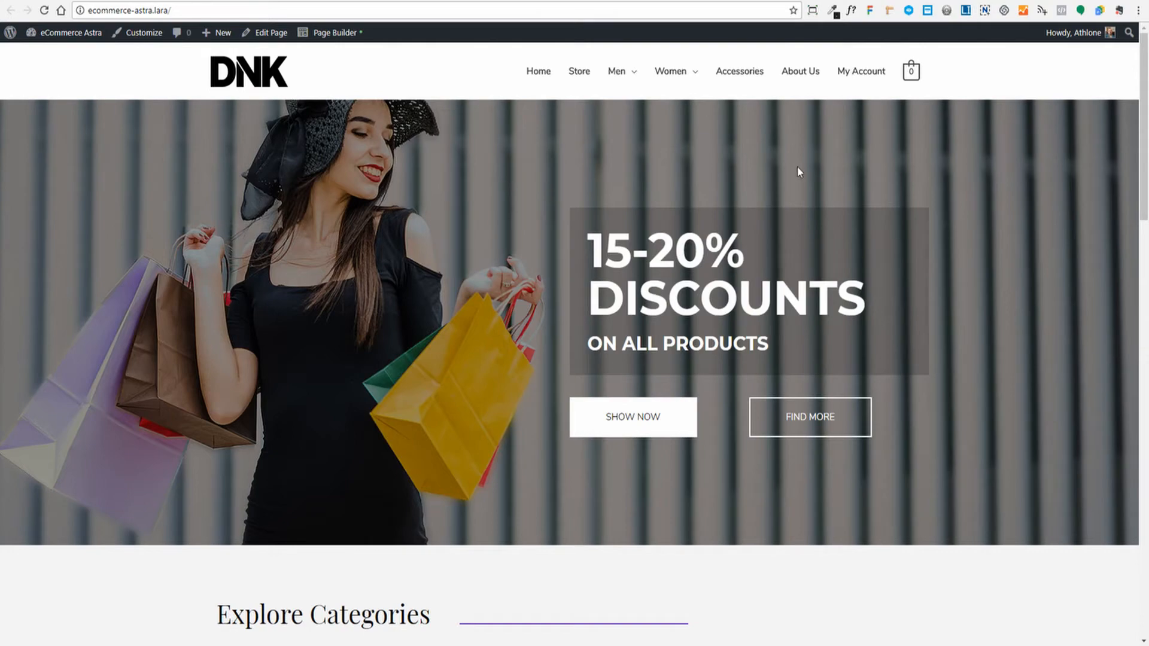
- Scroll through the DNK home page to review it
scroll(984, 167, down, 2)
scroll(984, 167, up, 2)
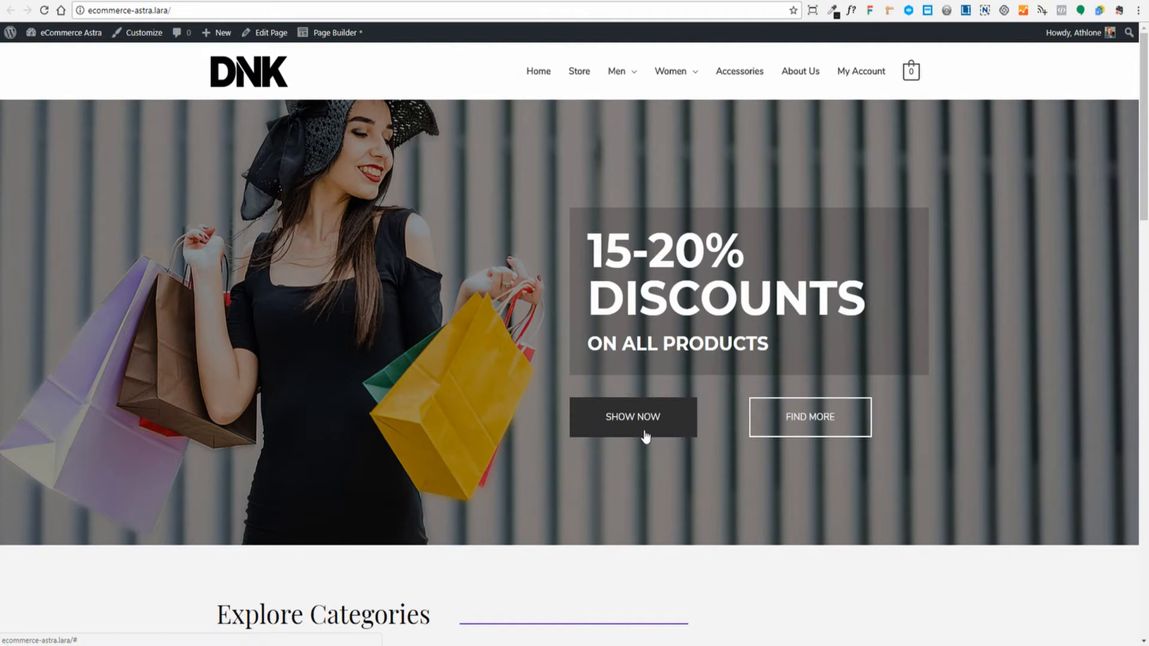
scroll(645, 437, down, 2)
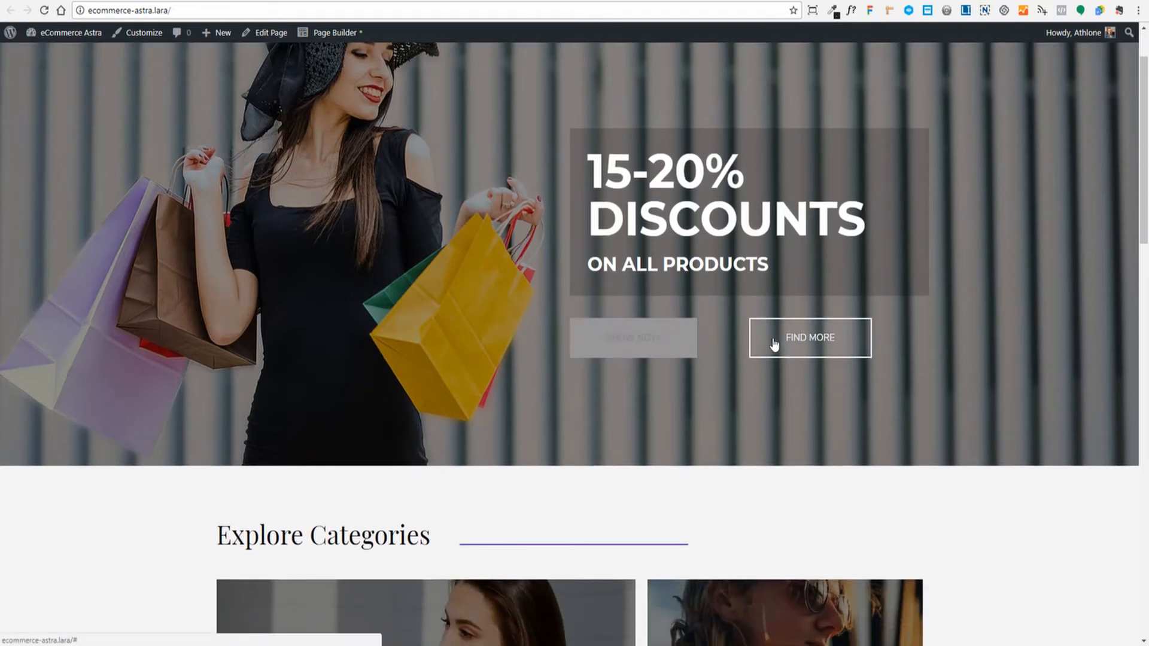
scroll(465, 212, down, 5)
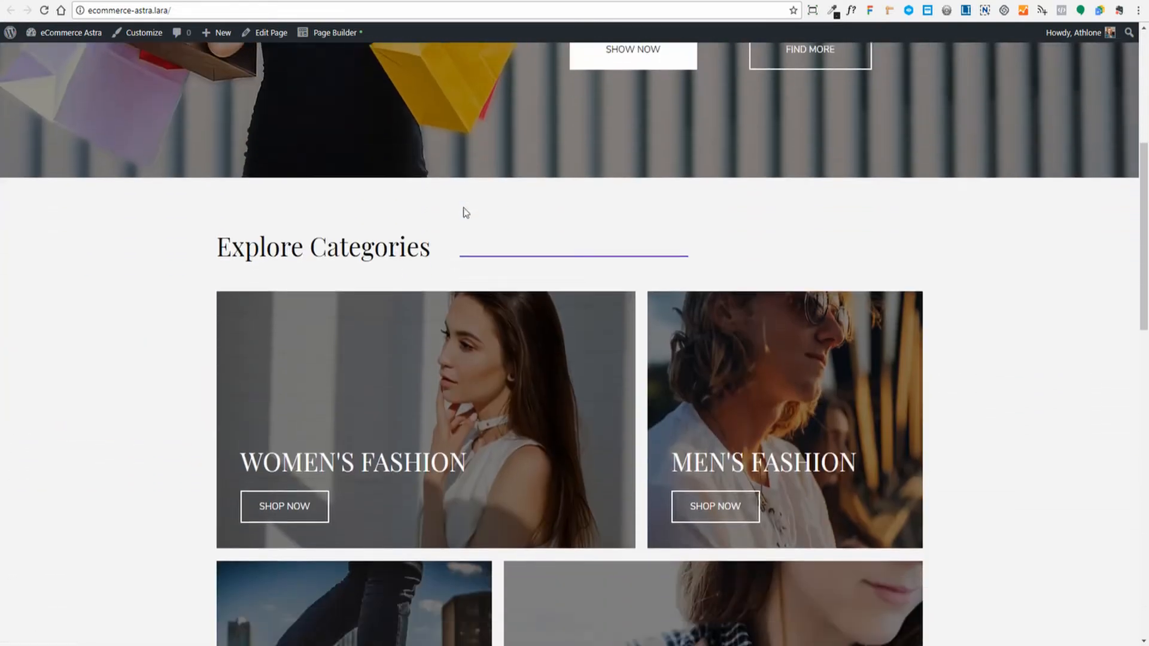
scroll(465, 215, down, 3)
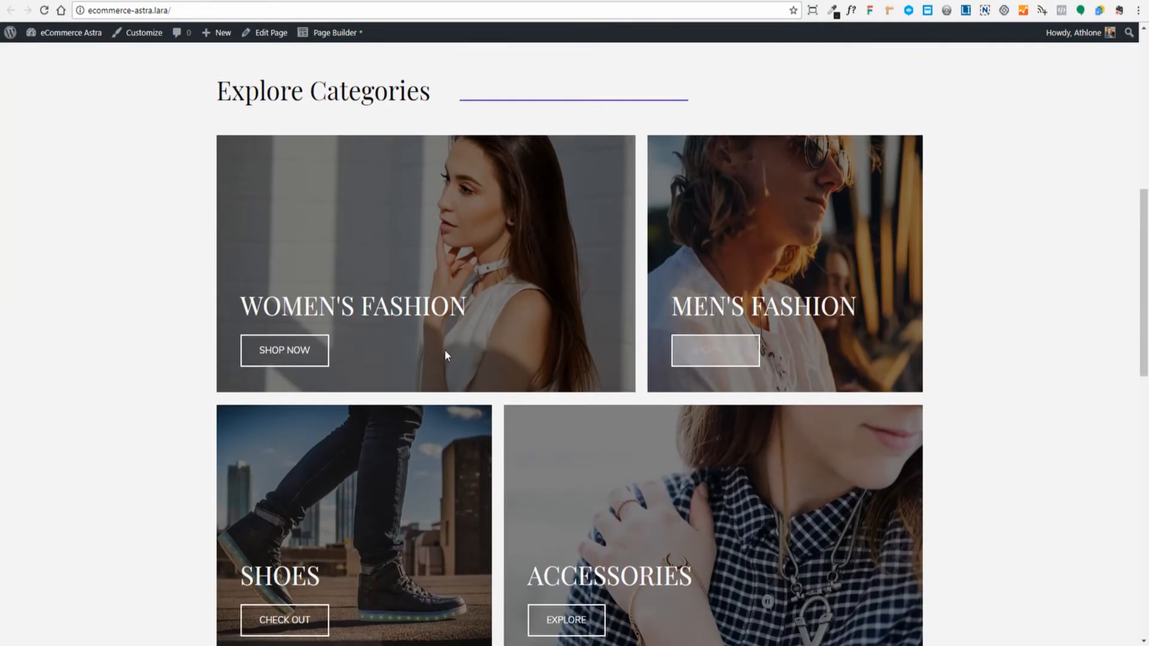
scroll(316, 384, down, 1)
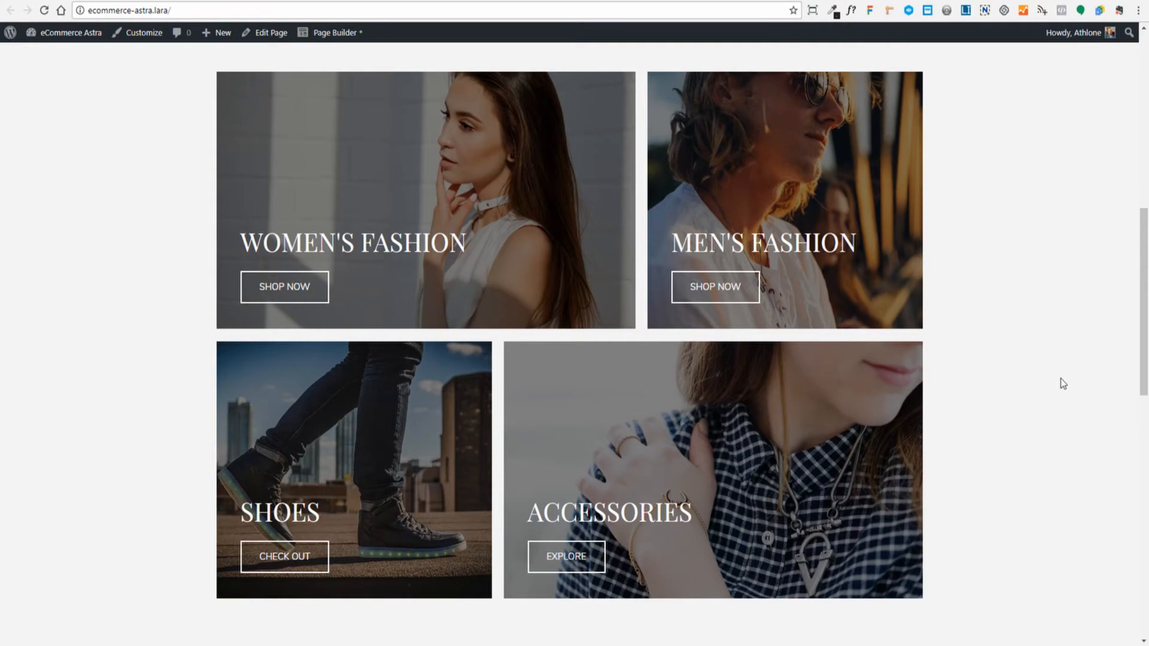
scroll(1084, 339, down, 6)
scroll(1086, 339, down, 3)
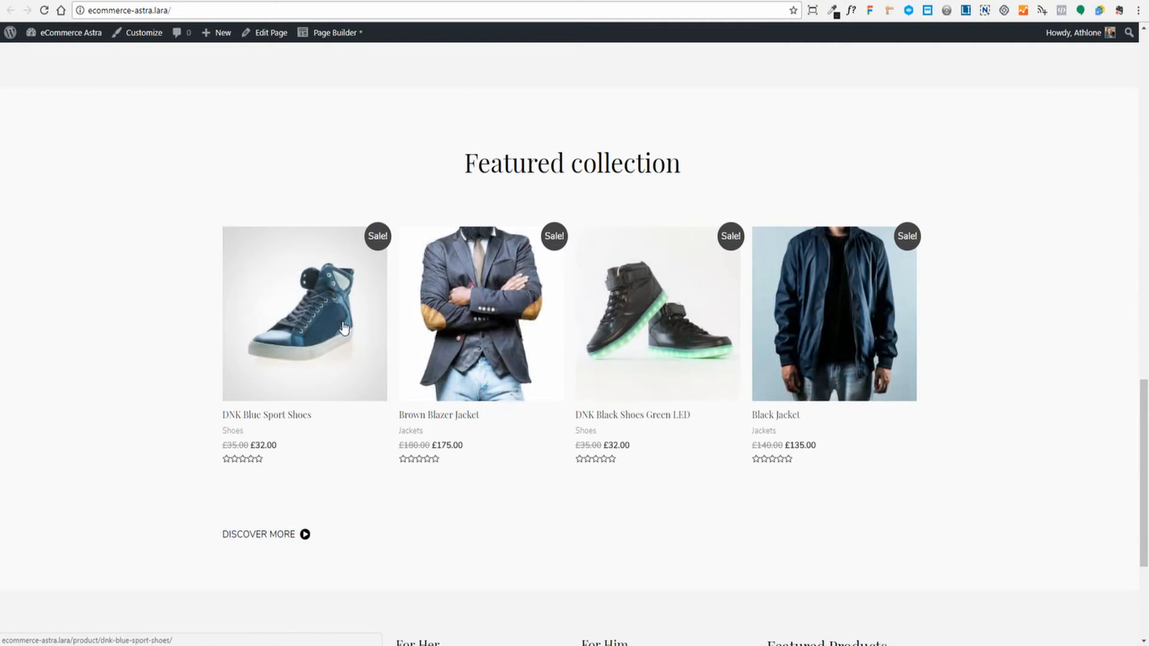
scroll(344, 328, down, 2)
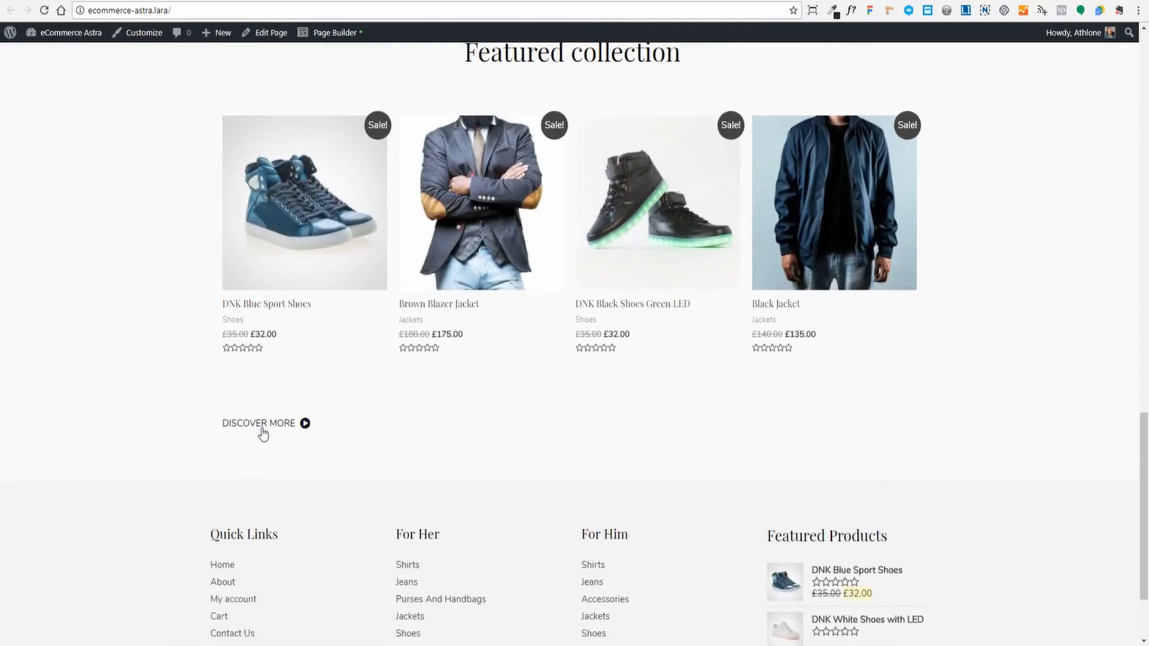
scroll(367, 428, down, 2)
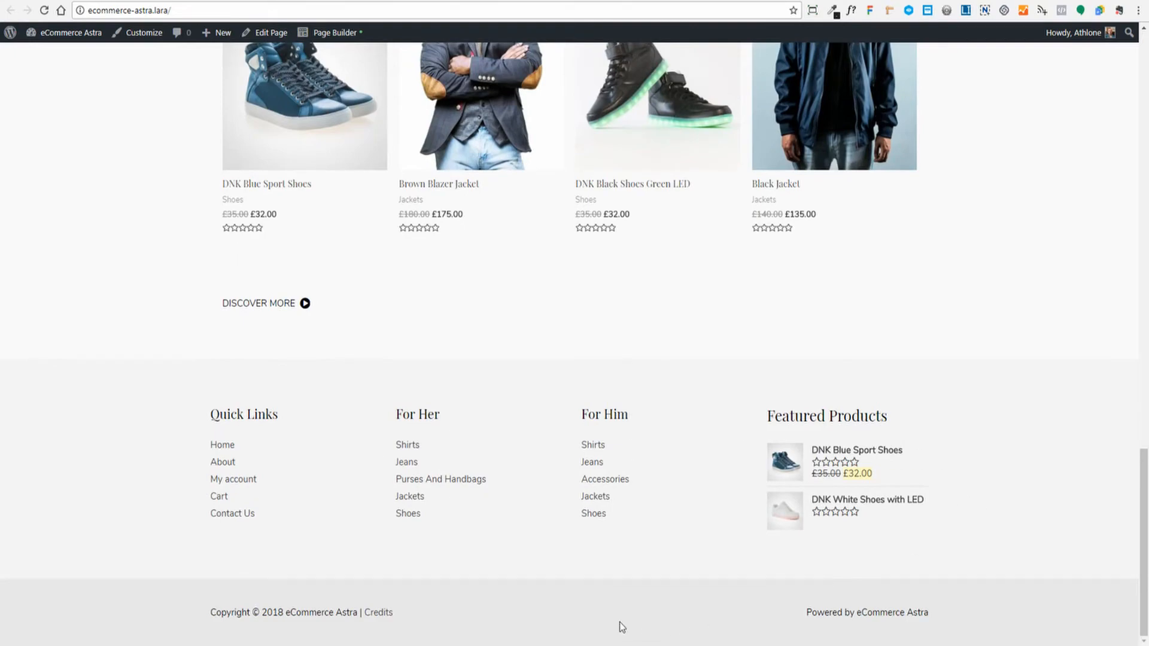
scroll(1108, 522, up, 20)
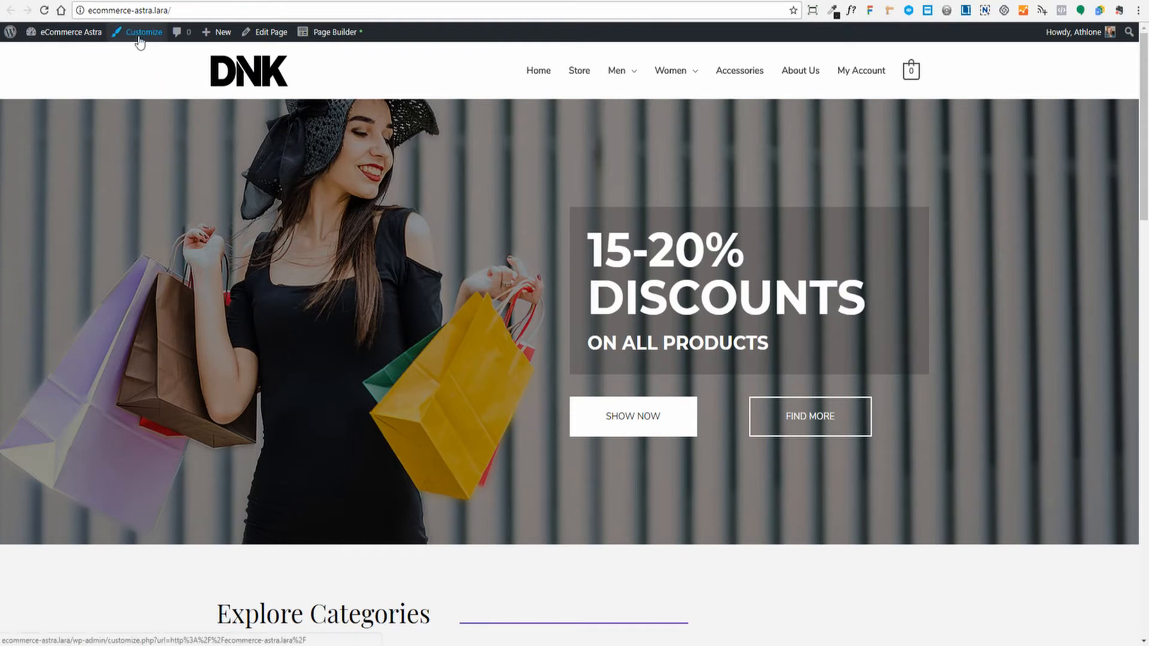
- Open the theme Customizer through Appearance > Customize
click(69, 32)
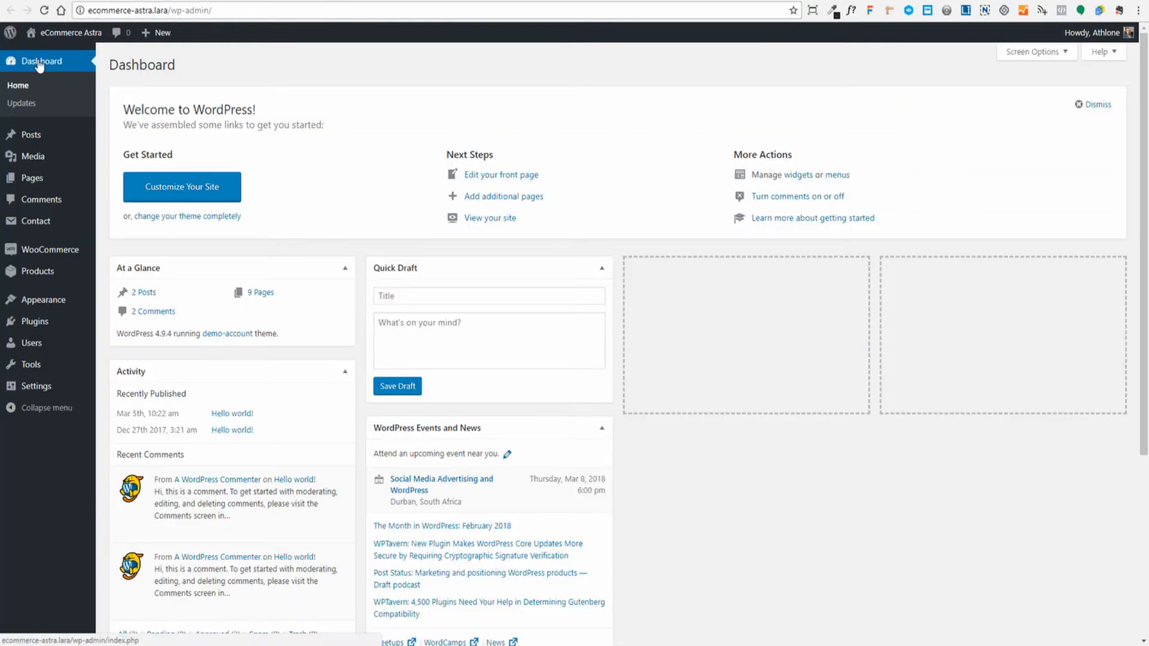
mouse_move(42, 310)
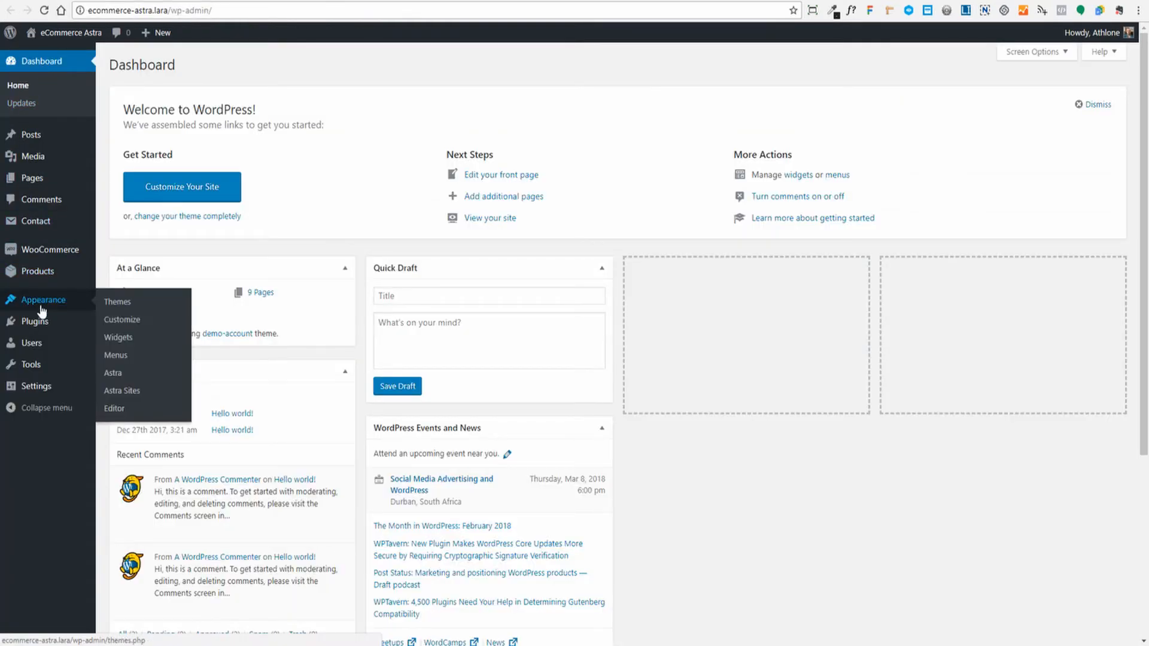
click(119, 319)
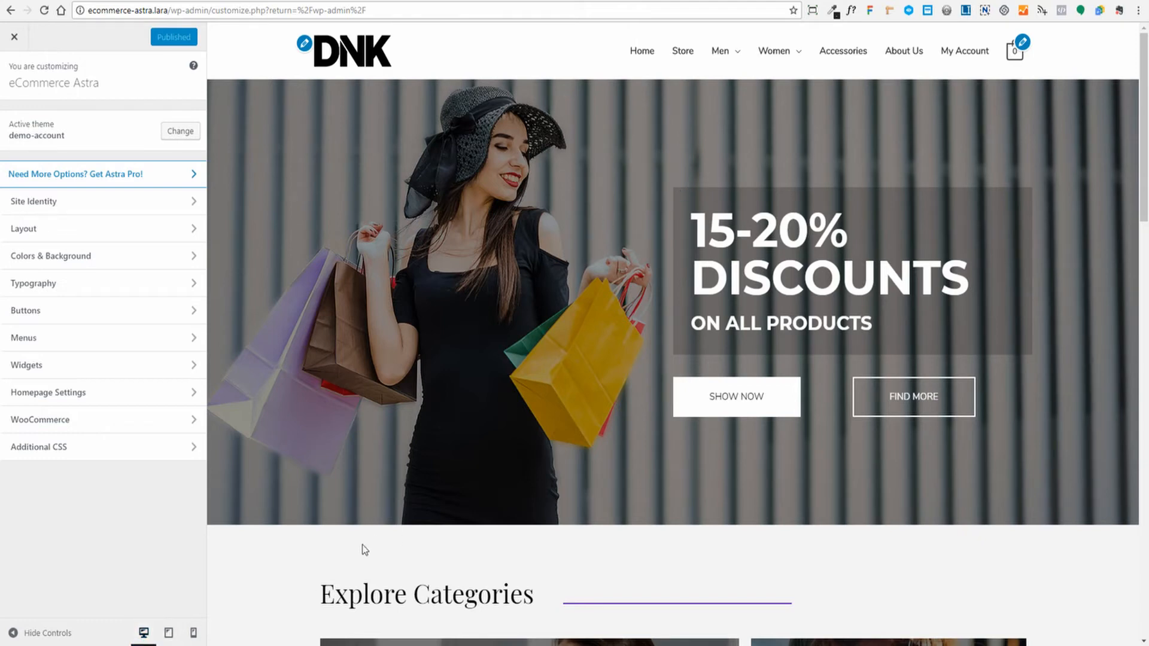
- Preview the site at tablet and phone widths, then return to desktop width
click(169, 634)
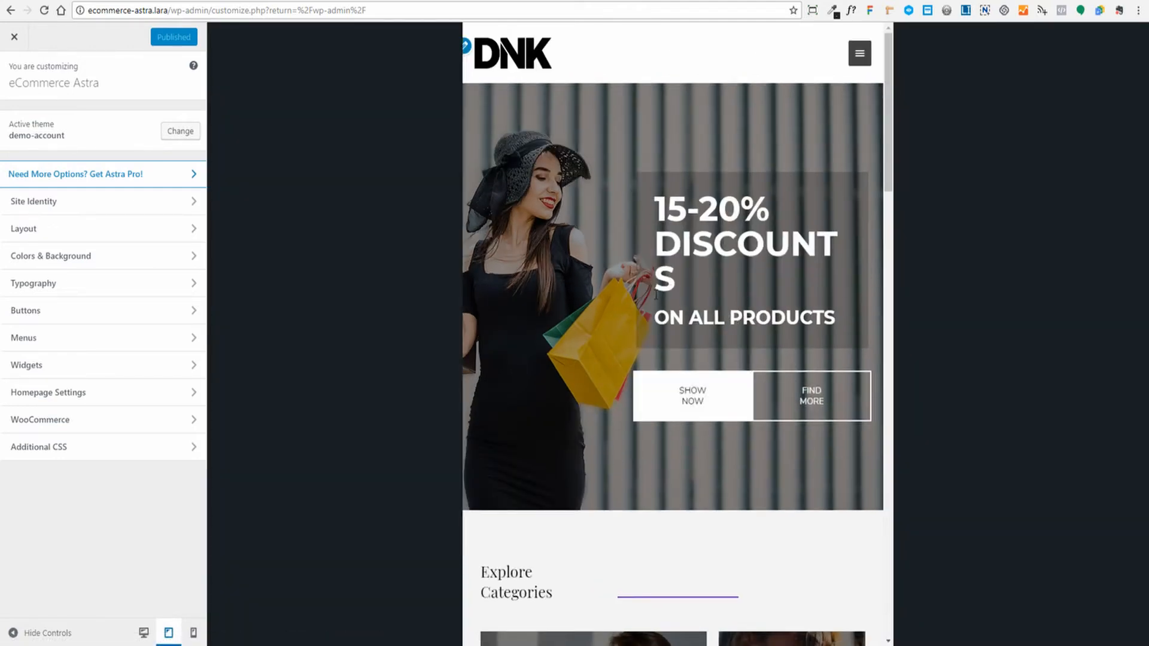
click(193, 633)
scroll(693, 297, down, 8)
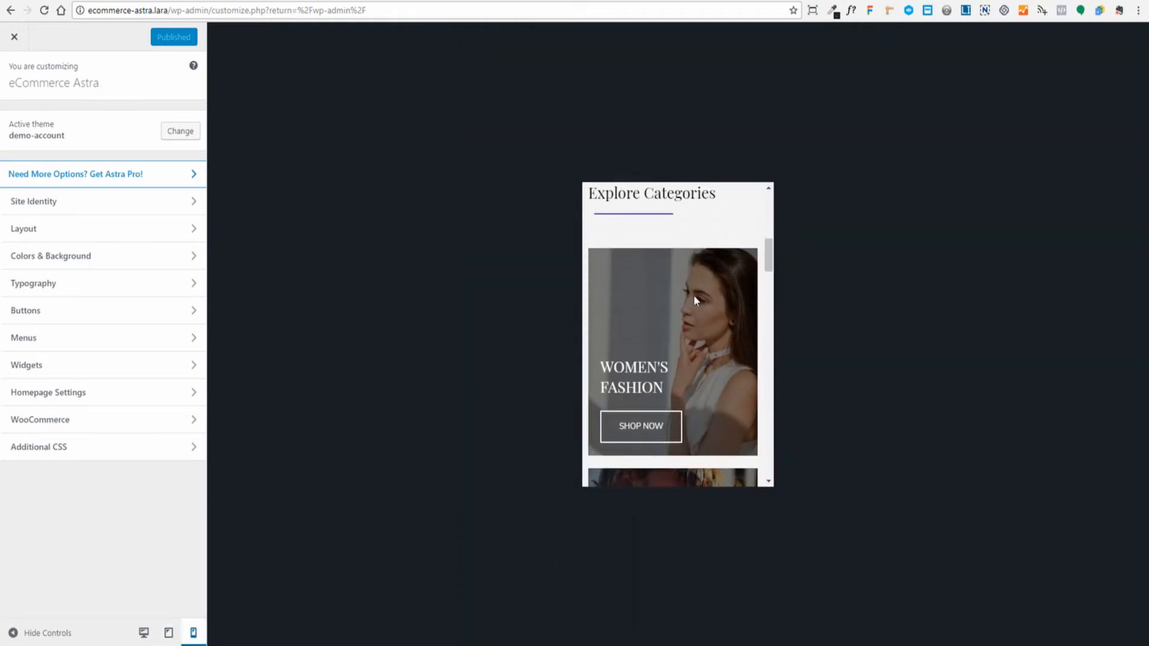
scroll(693, 297, up, 8)
click(144, 634)
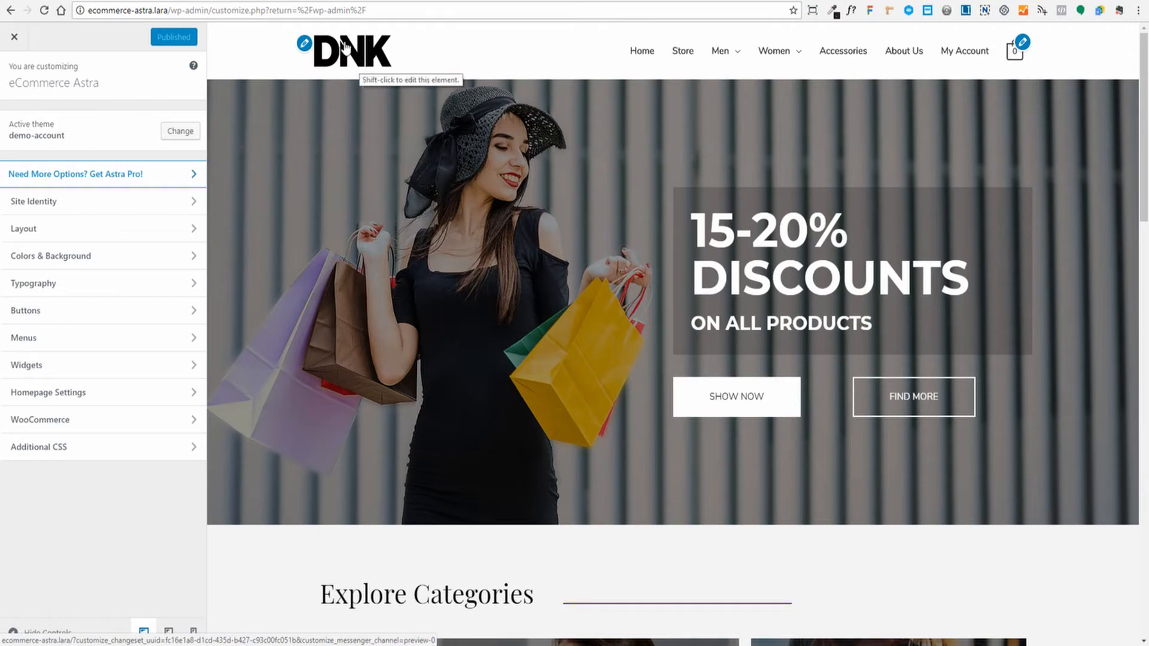
- In Site Identity, upload store-logo as the site logo and skip cropping
click(61, 205)
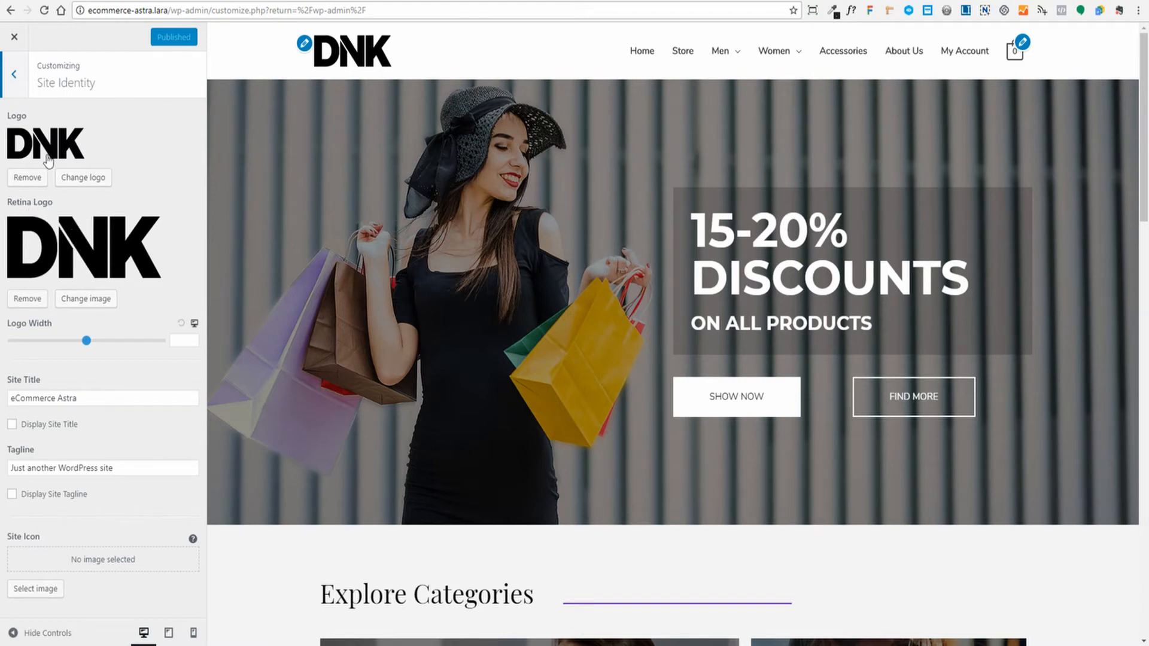
click(88, 180)
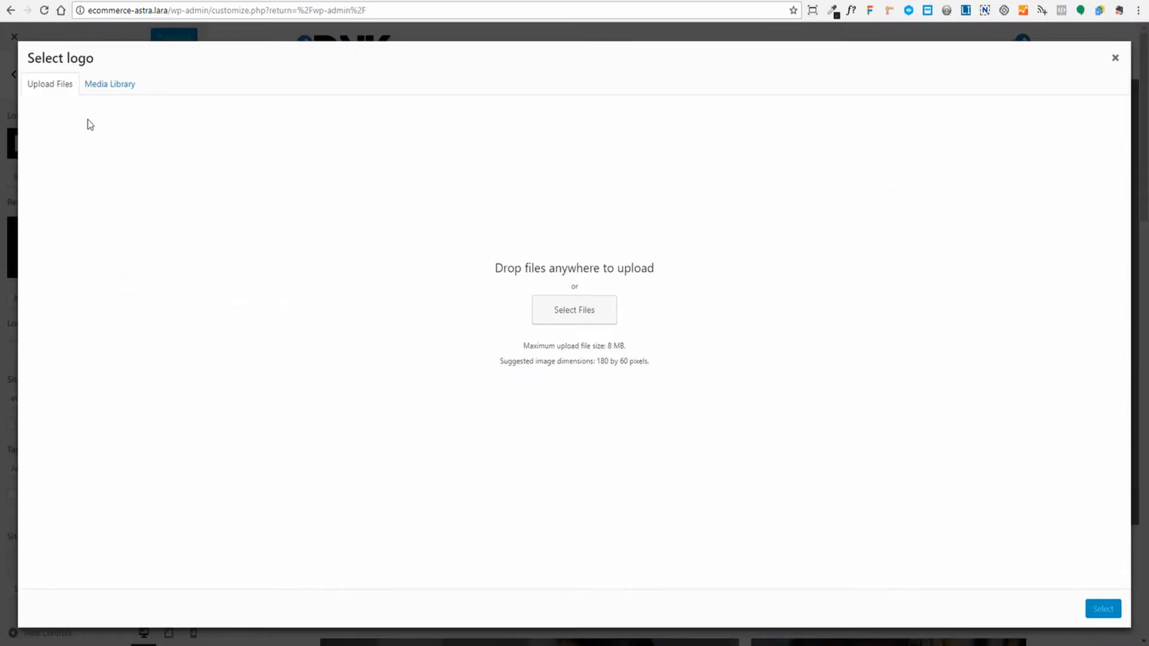
click(106, 89)
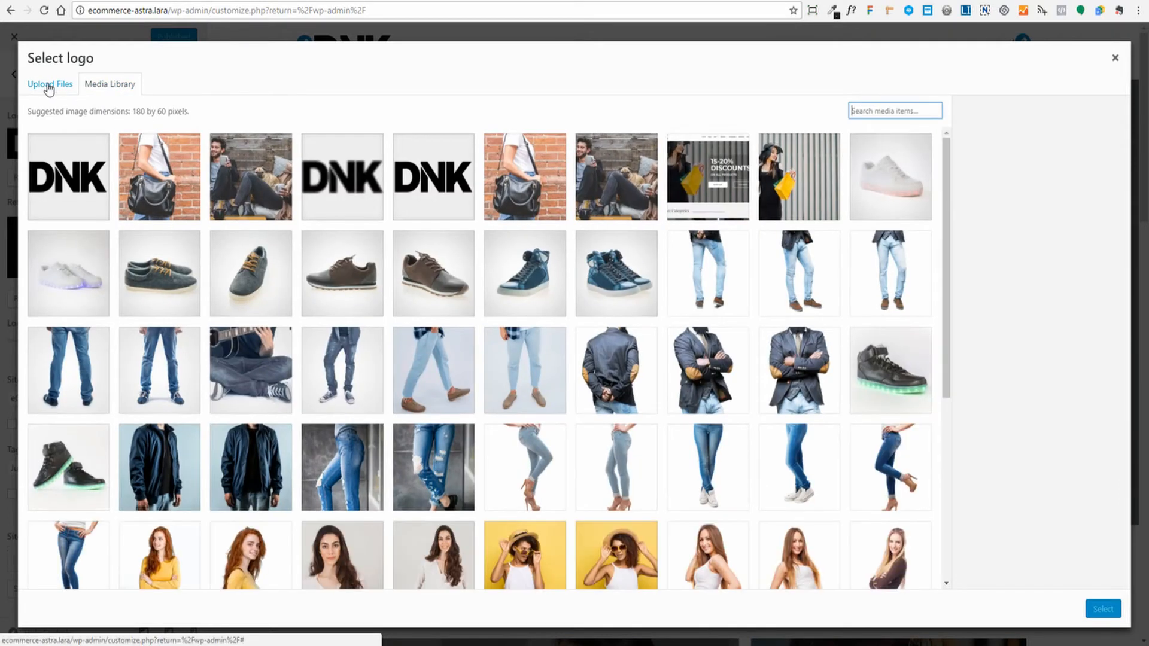
click(47, 89)
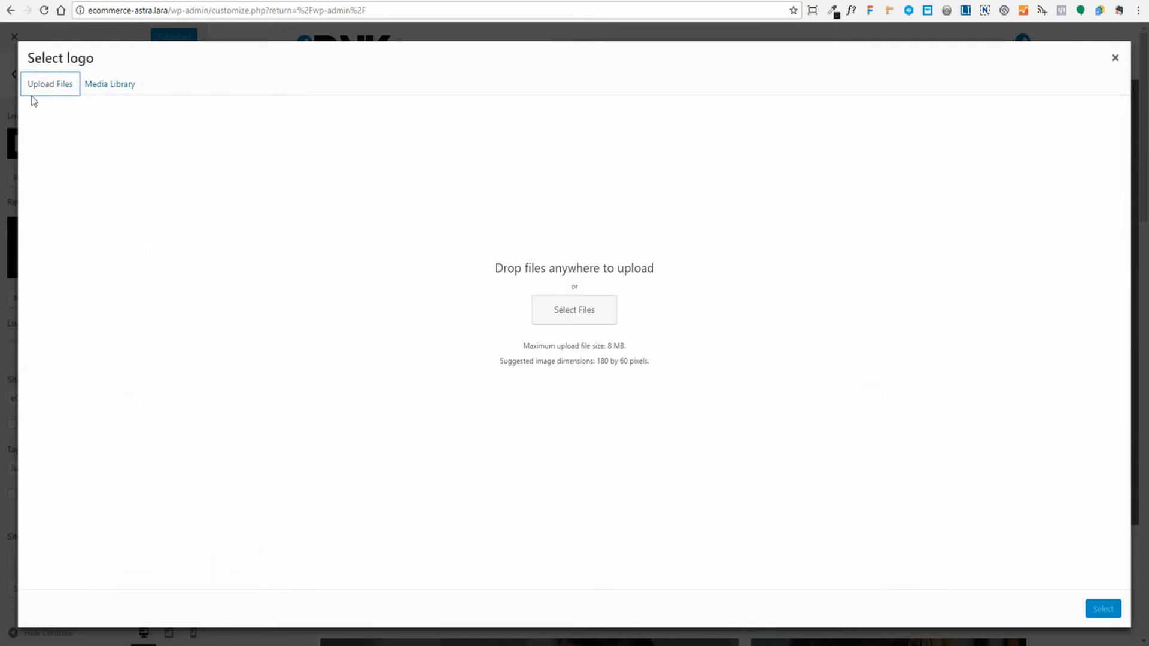
click(580, 313)
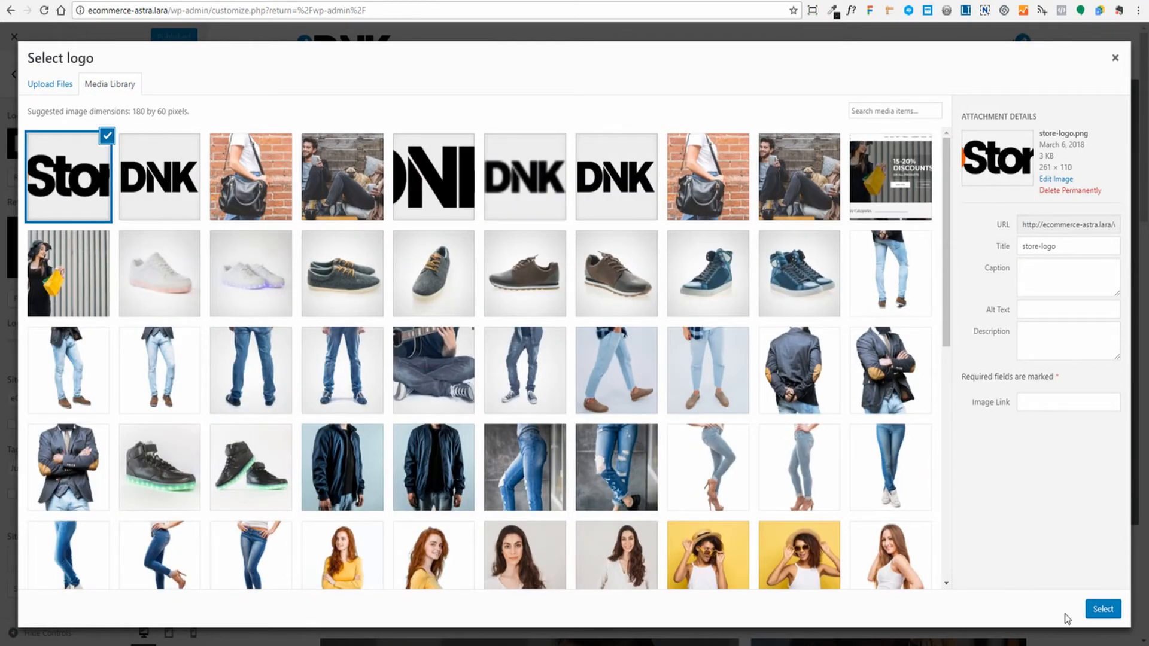
click(1103, 610)
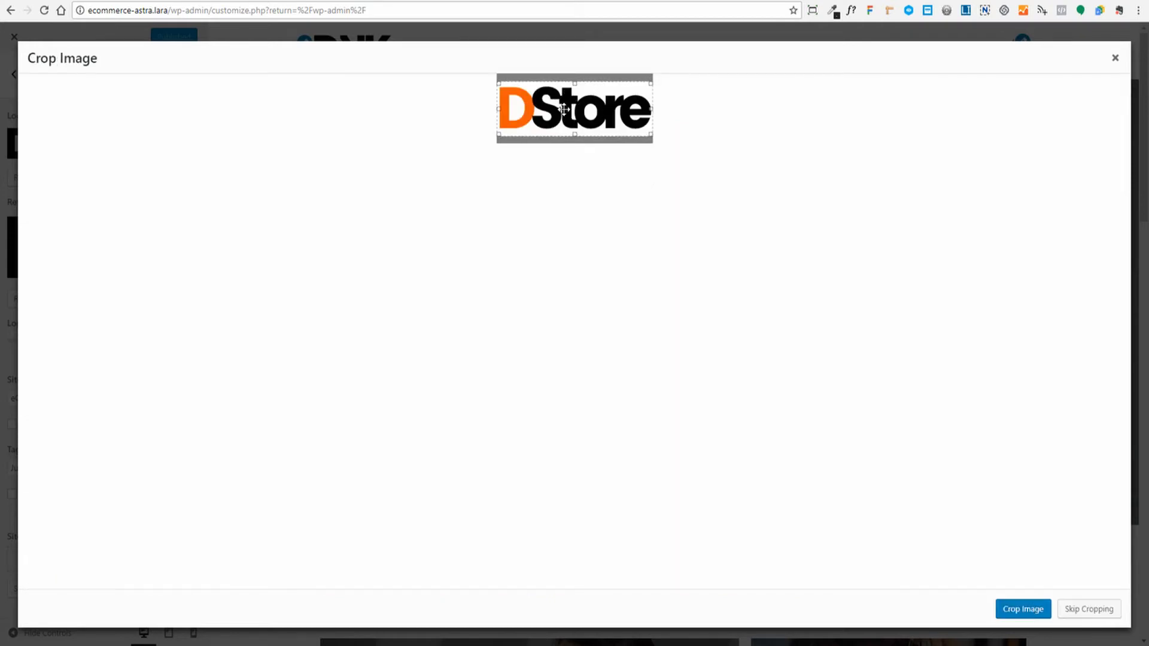
click(1090, 610)
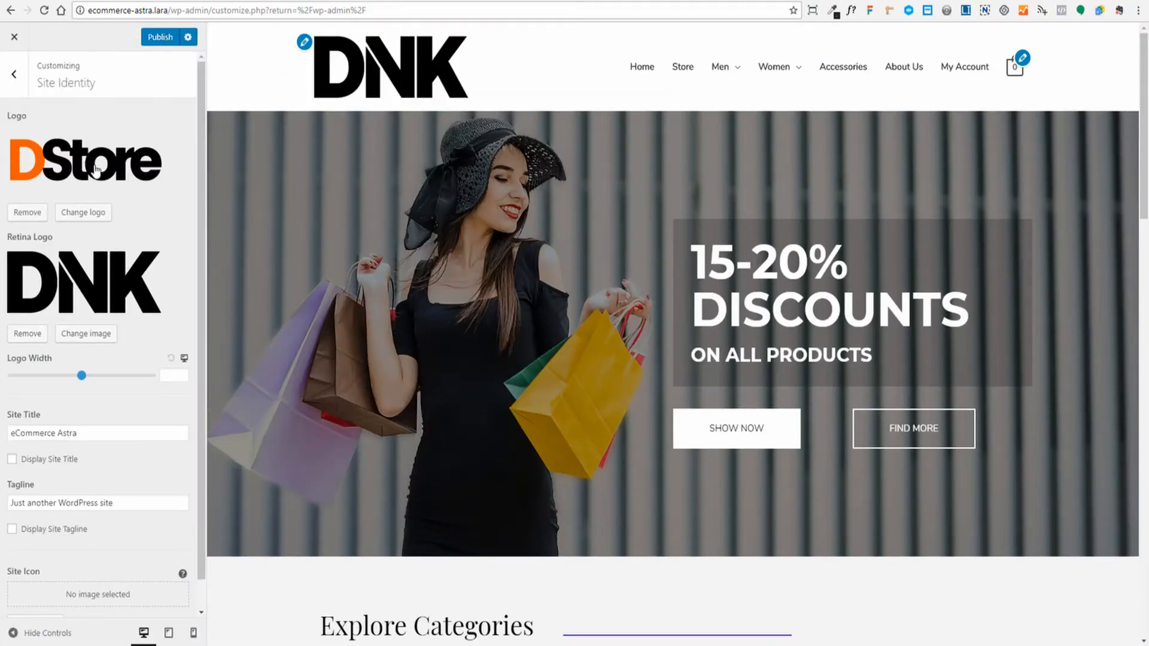
- Upload store-logo-ret and set it as the retina logo
click(82, 343)
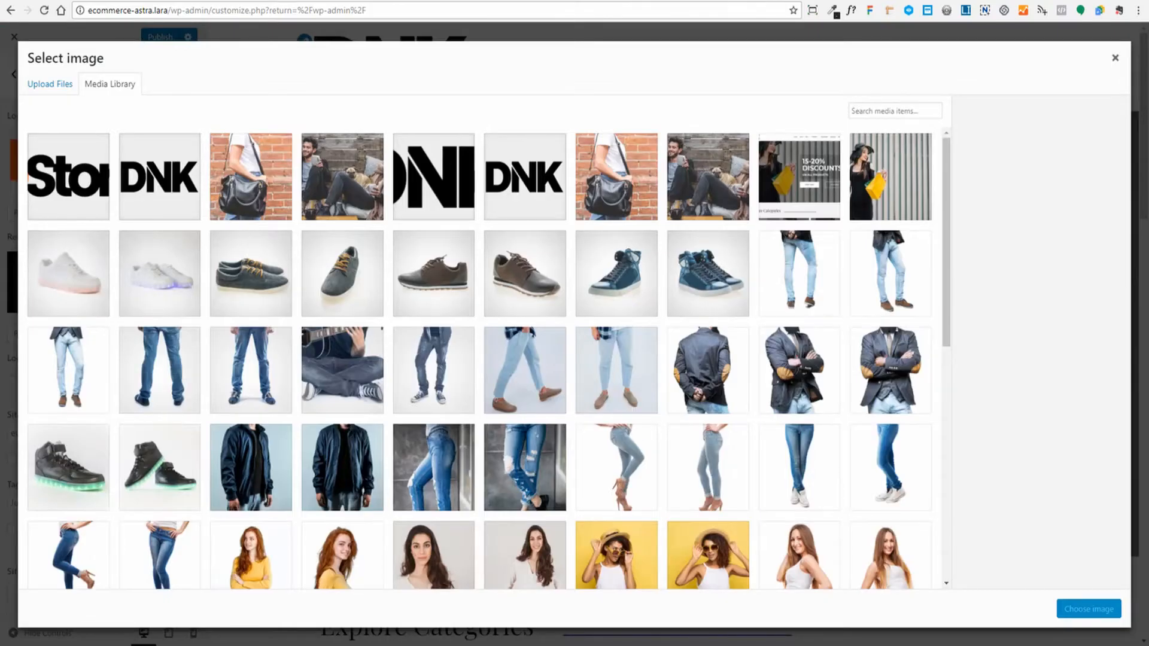
click(51, 84)
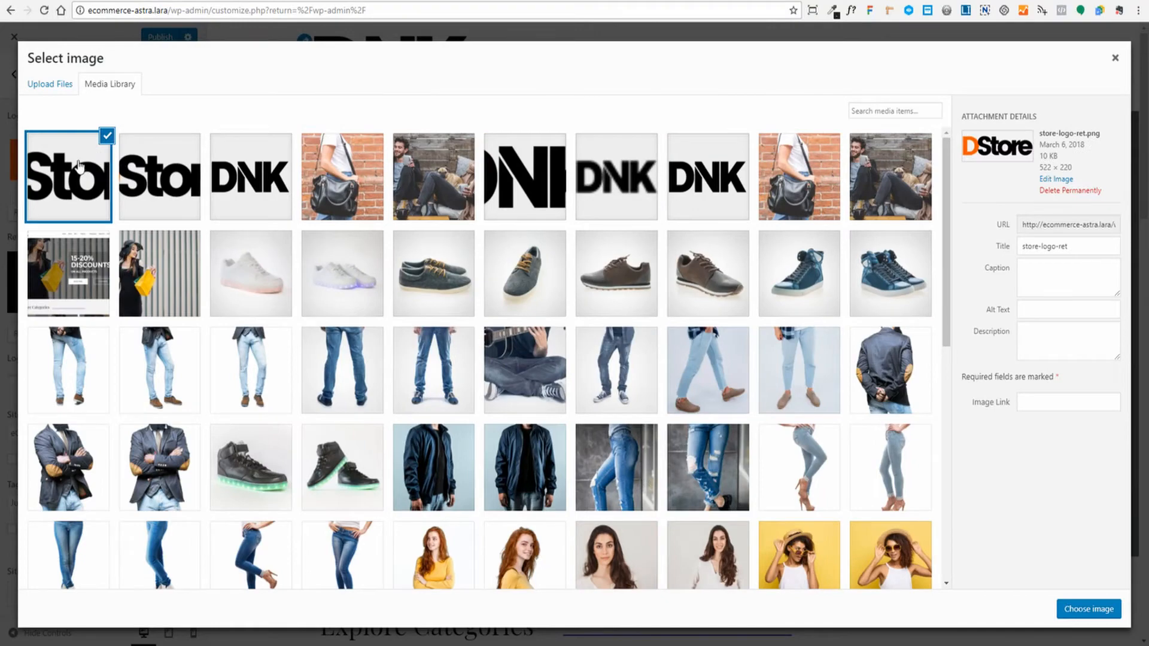
click(1087, 622)
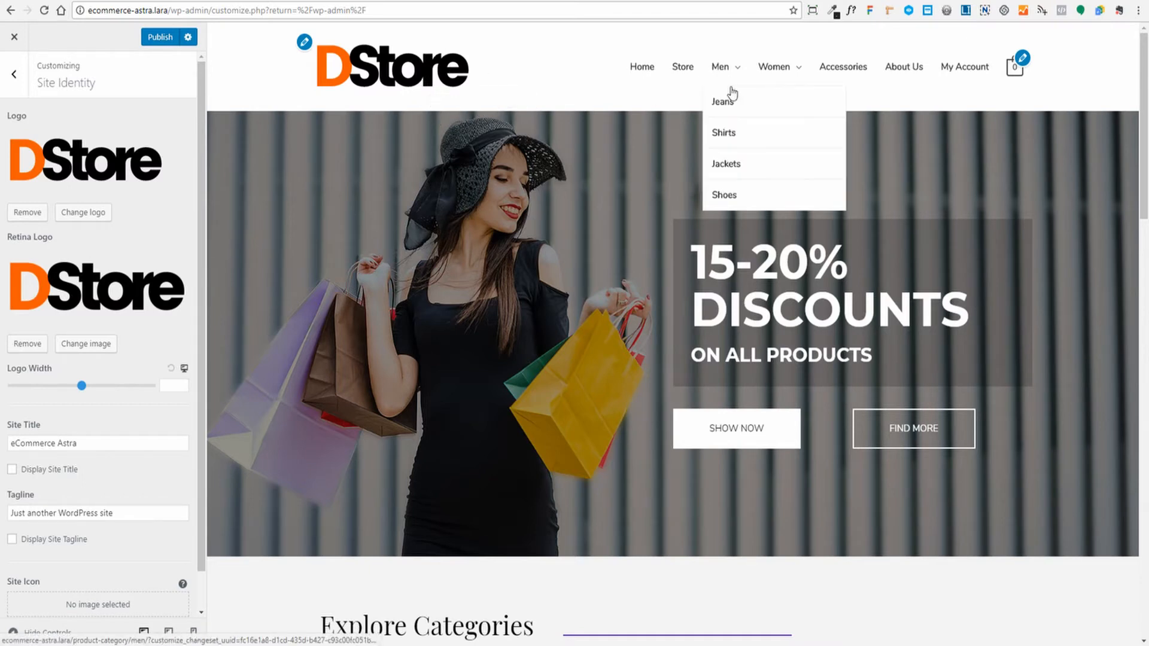
- Shrink the header logo width to 179
mouse_move(786, 71)
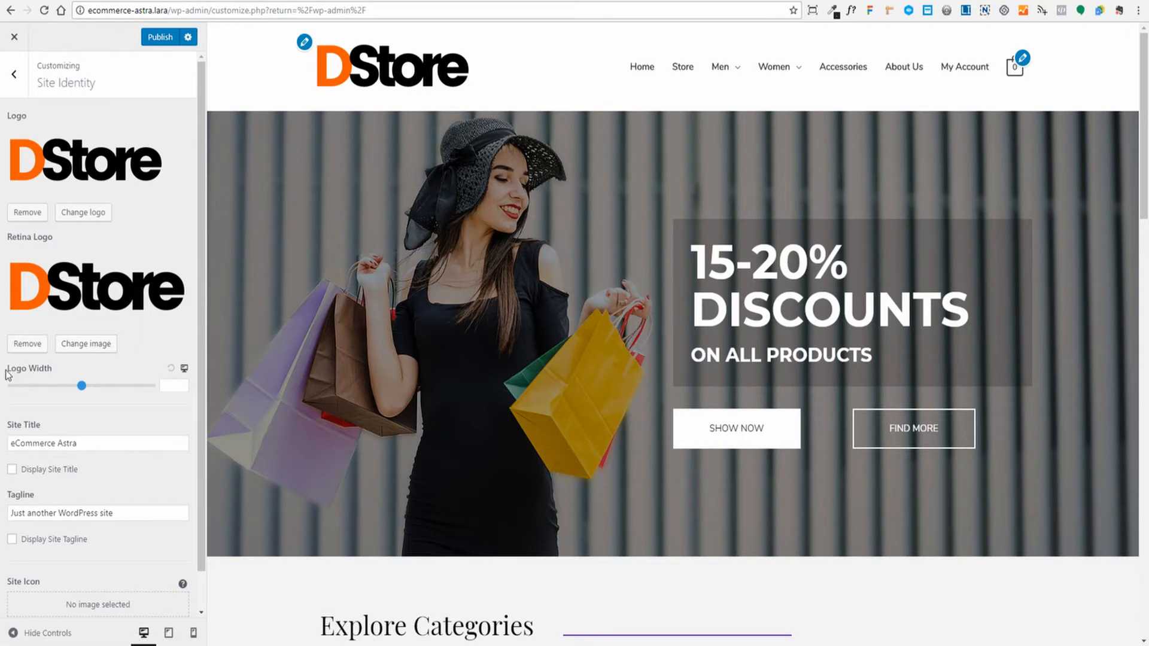
click(80, 386)
drag(81, 387, 46, 385)
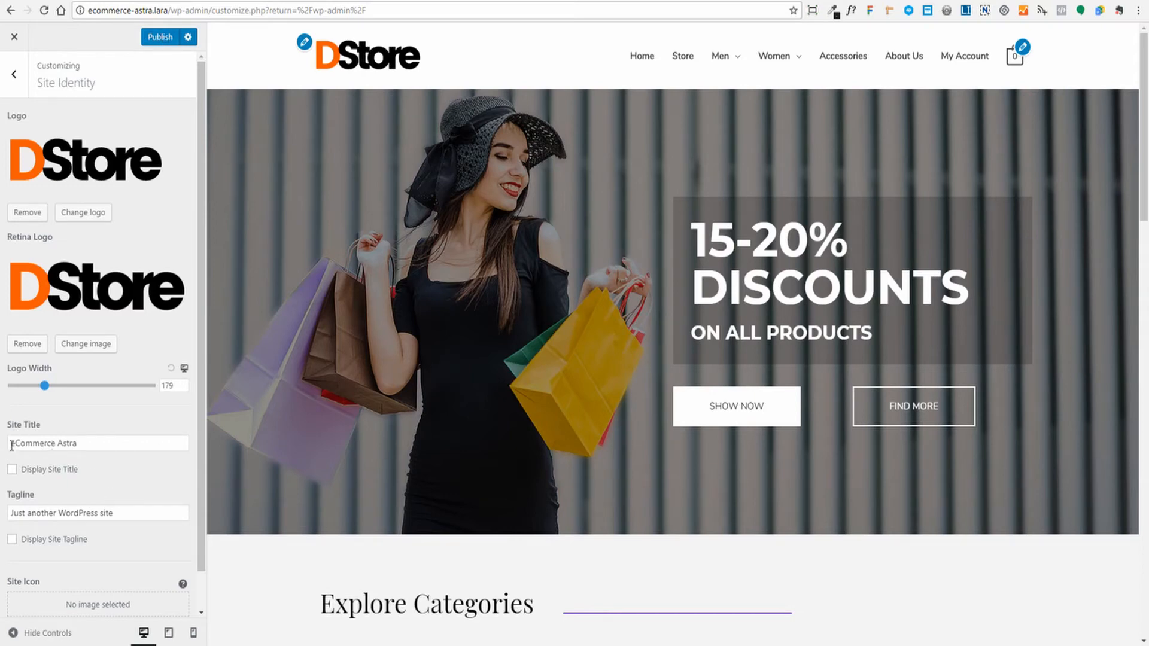
- Rename the site title to 'Demo Account' and clear the tagline
drag(12, 443, 93, 445)
click(94, 441)
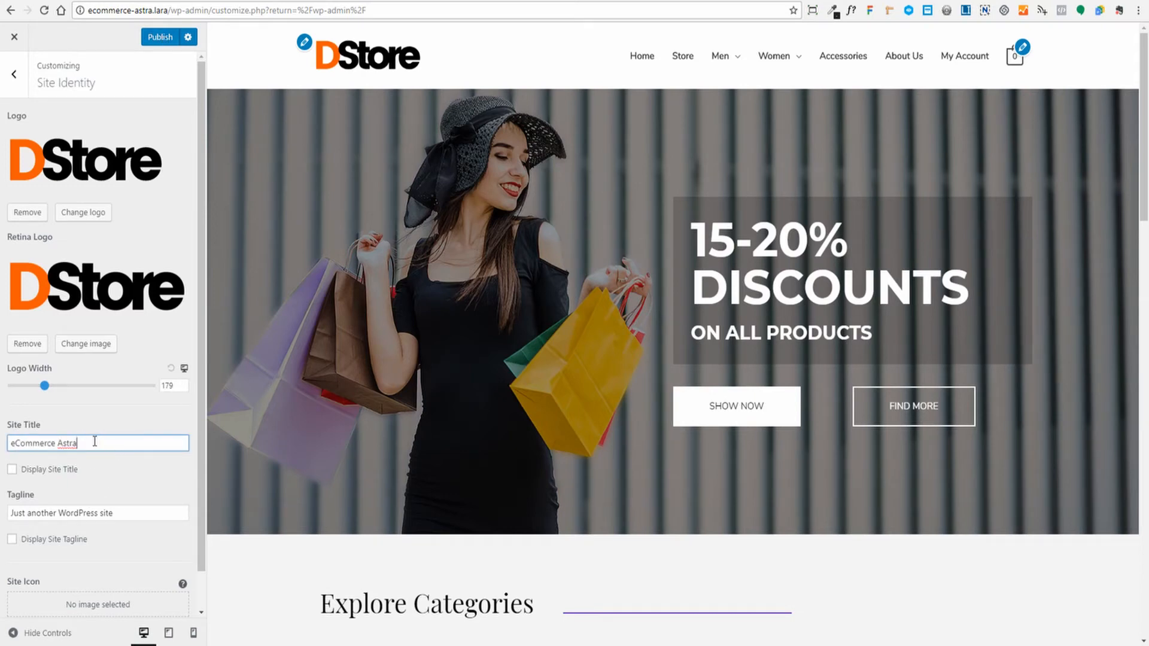
key(ctrl+a)
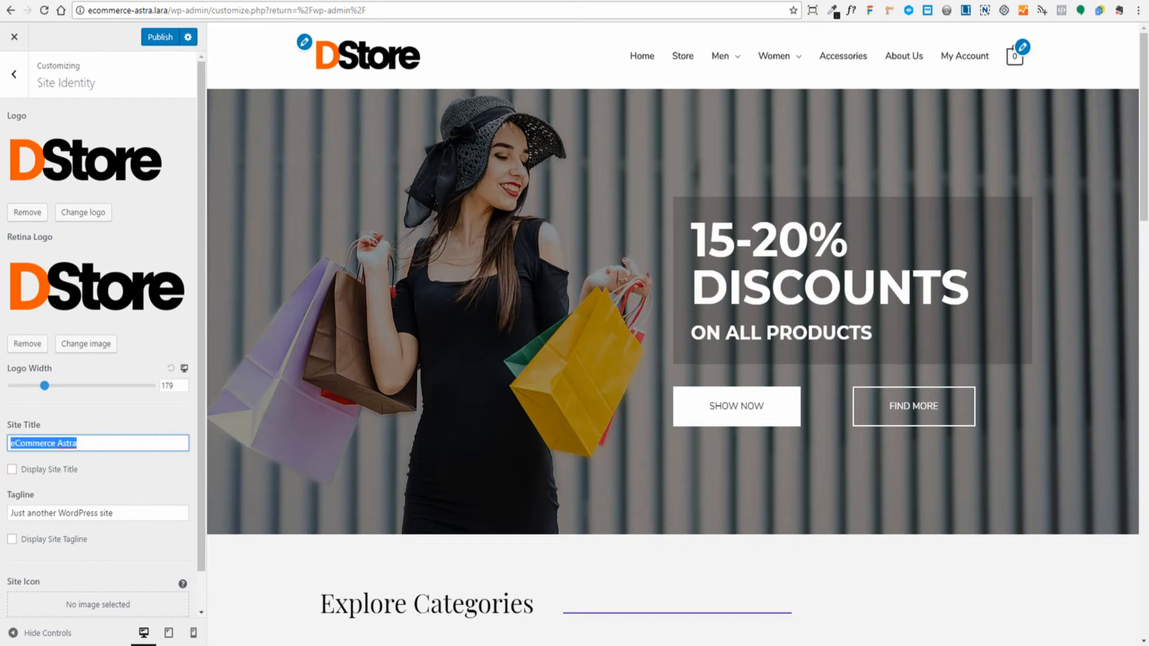
text(Demo Account)
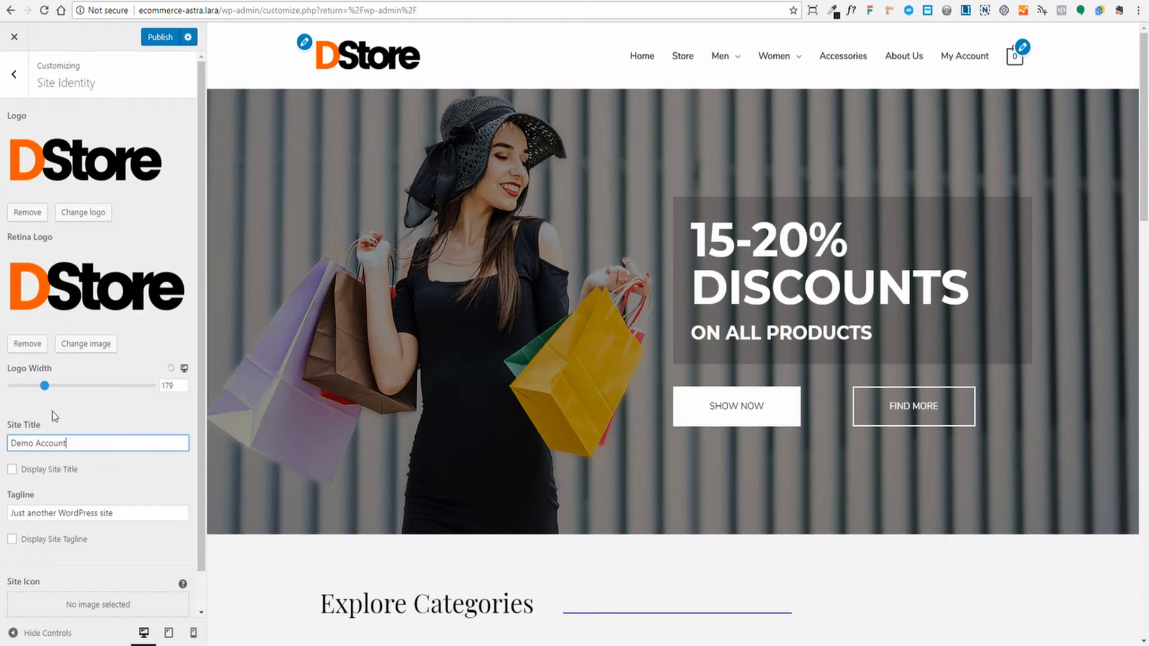
click(113, 514)
key(ctrl+a)
key(BackSpace)
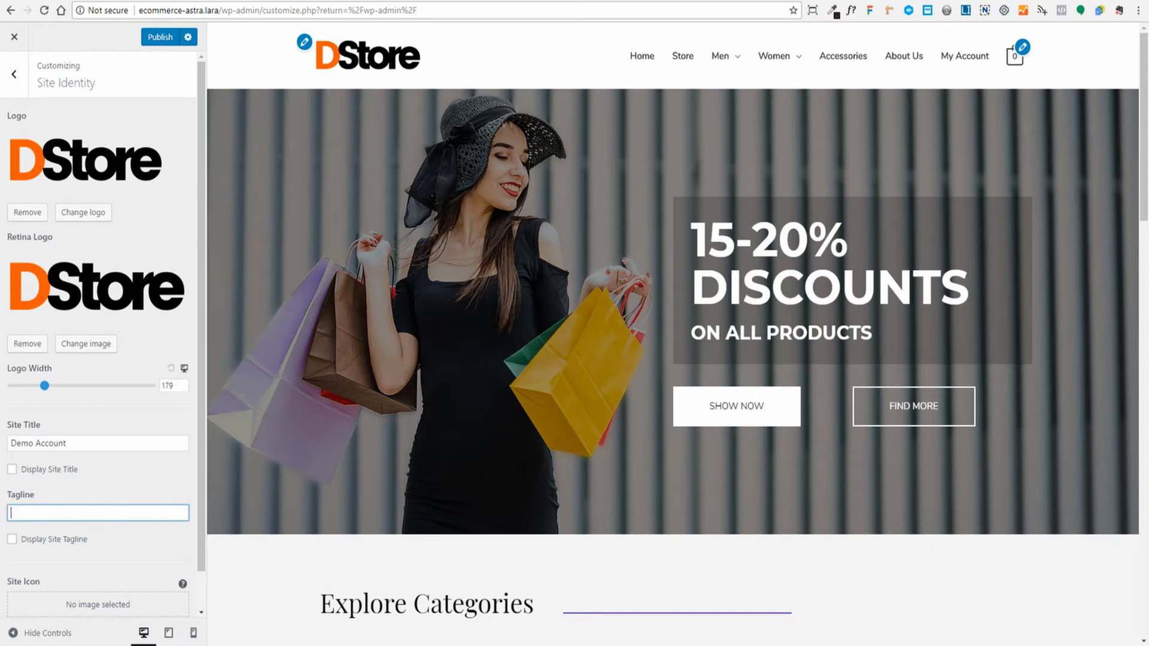
- Upload site-icon.png and set it as the site icon
scroll(113, 474, down, 1)
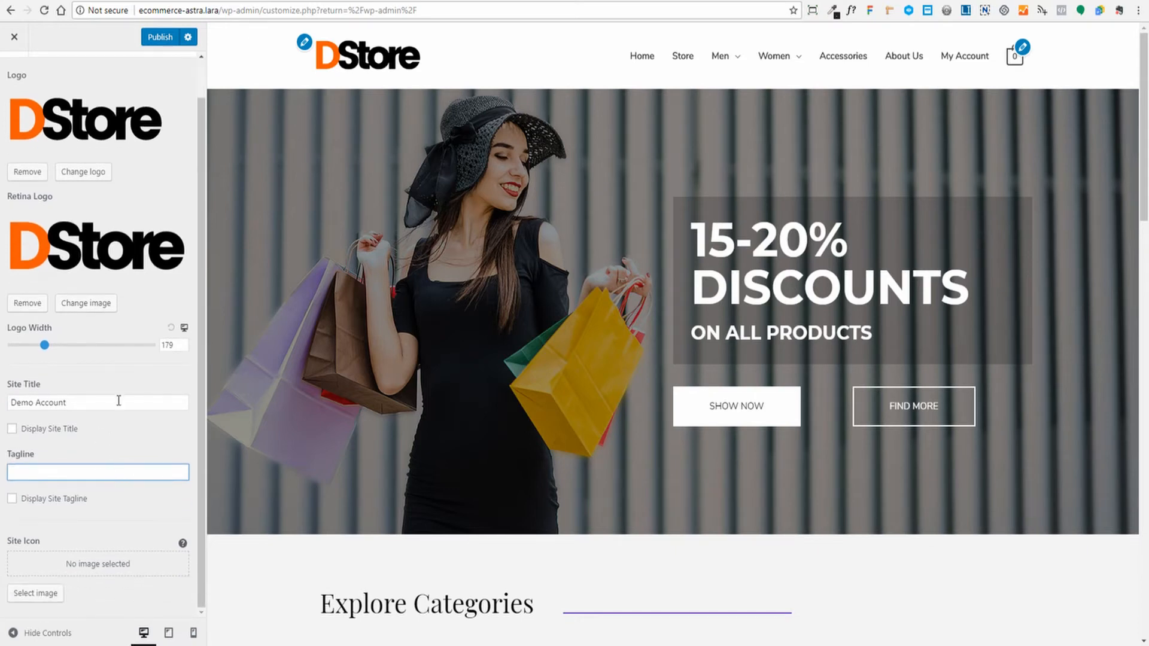
click(40, 595)
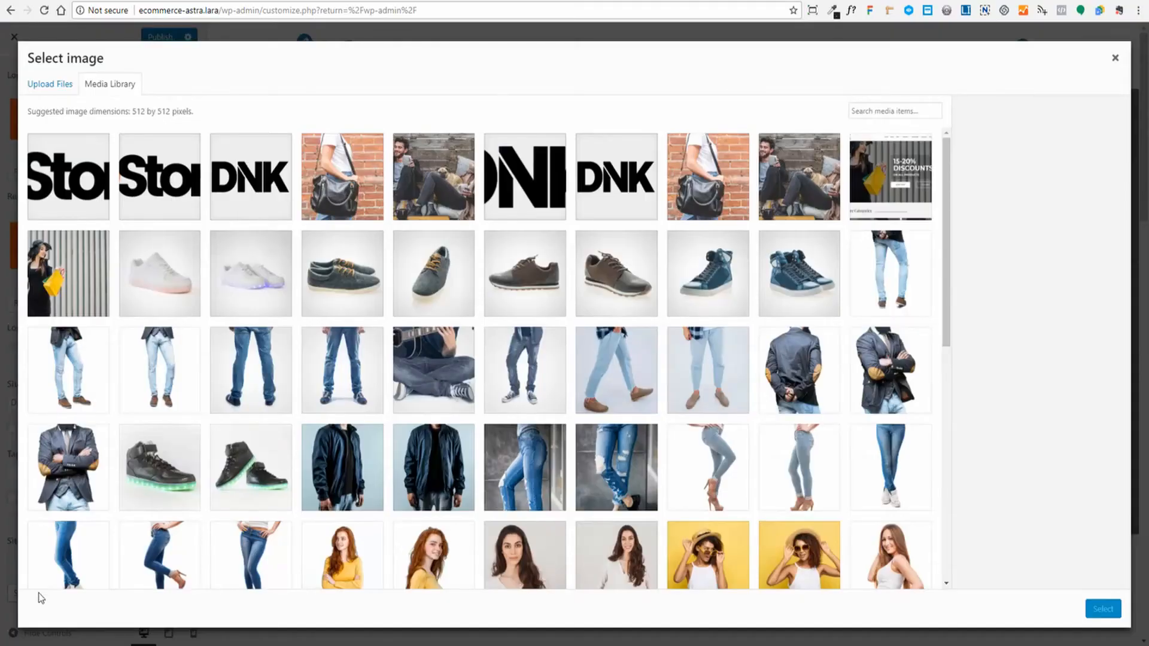
click(52, 87)
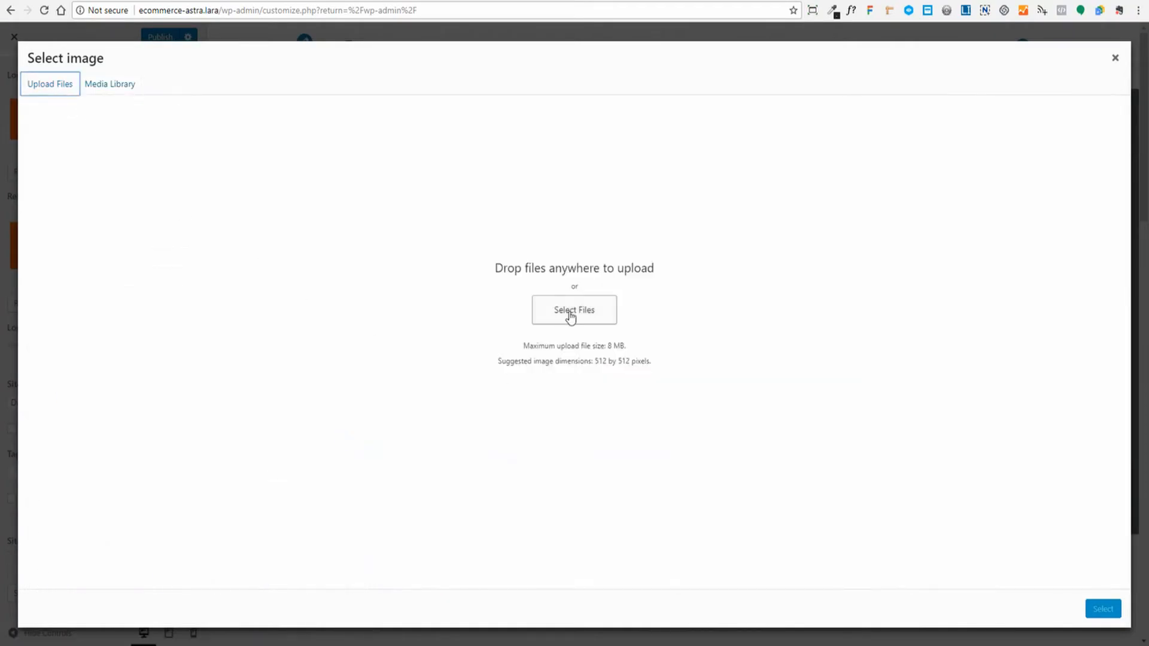
double_click(219, 416)
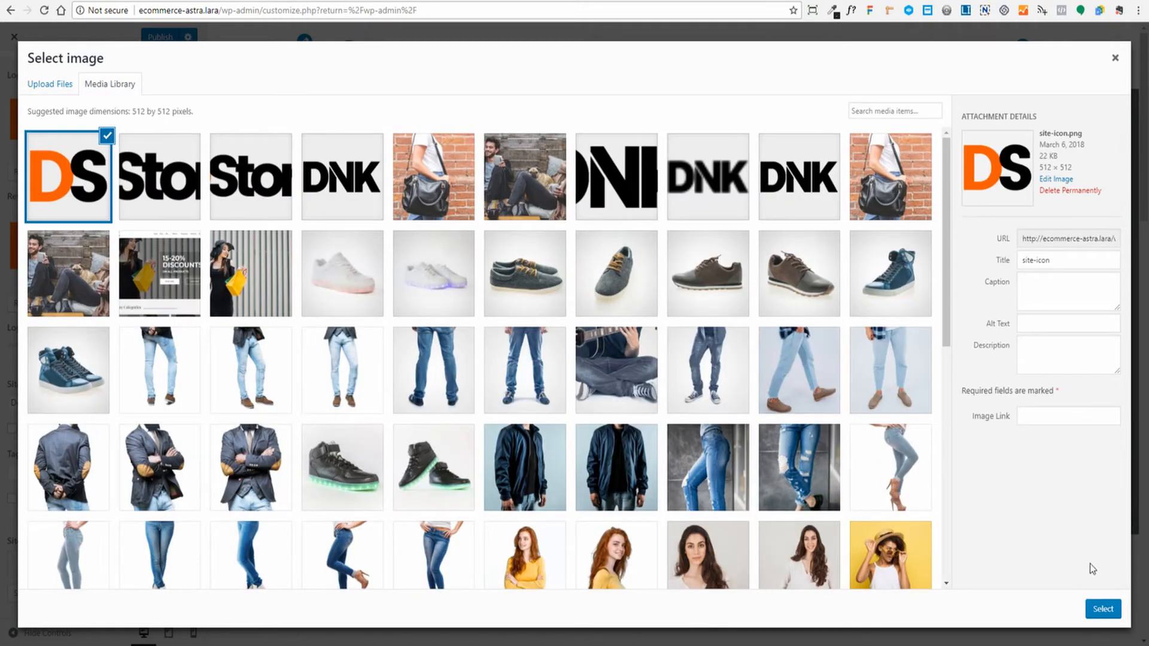
click(1106, 609)
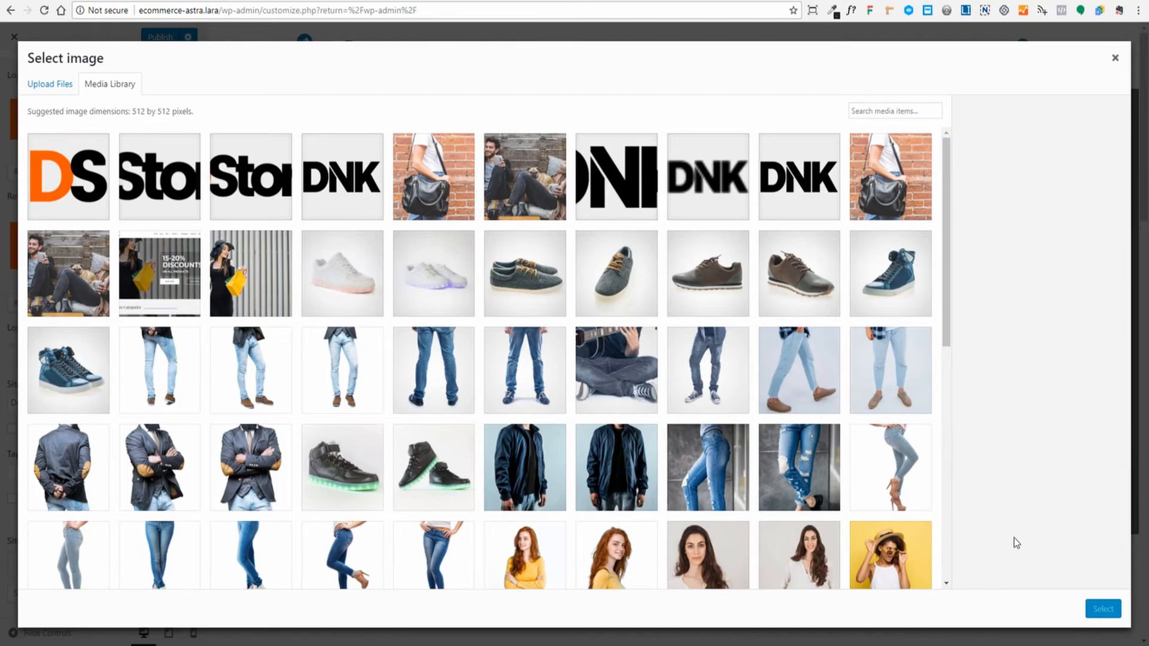
- Publish the Site Identity changes
scroll(133, 378, down, 2)
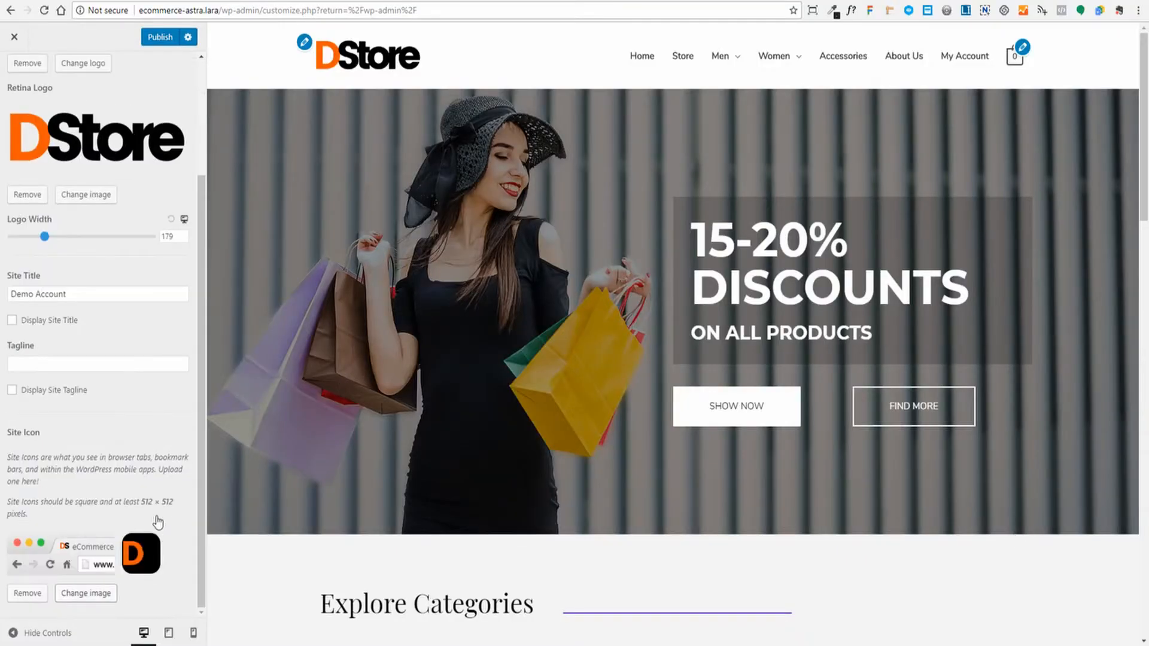
scroll(160, 503, up, 3)
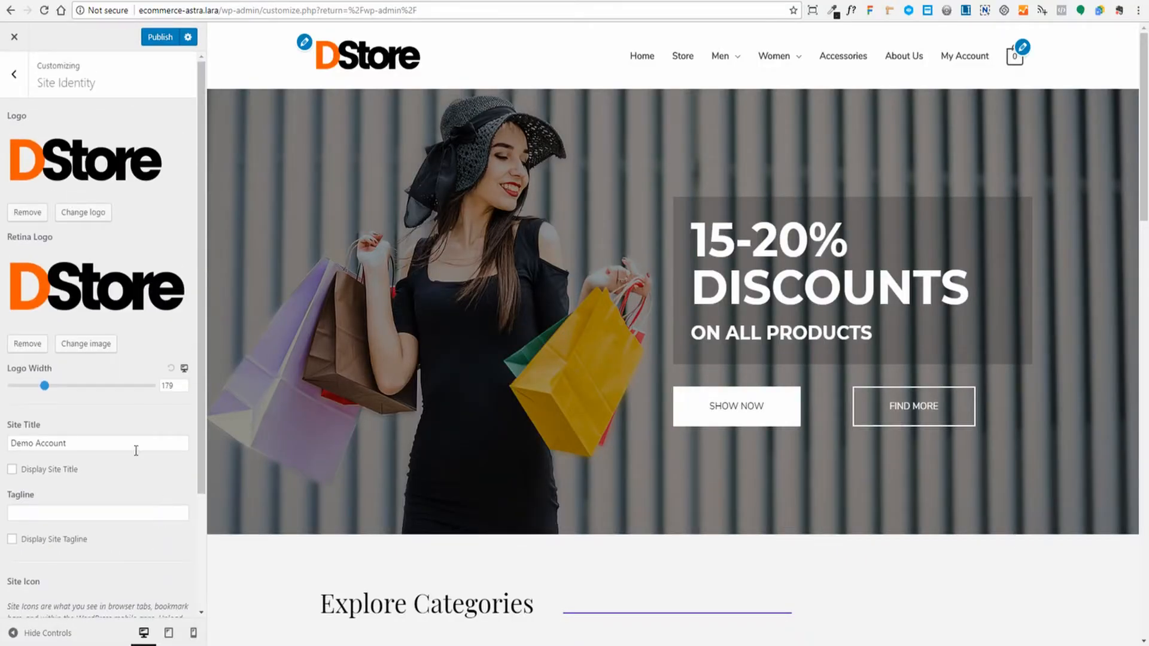
click(160, 38)
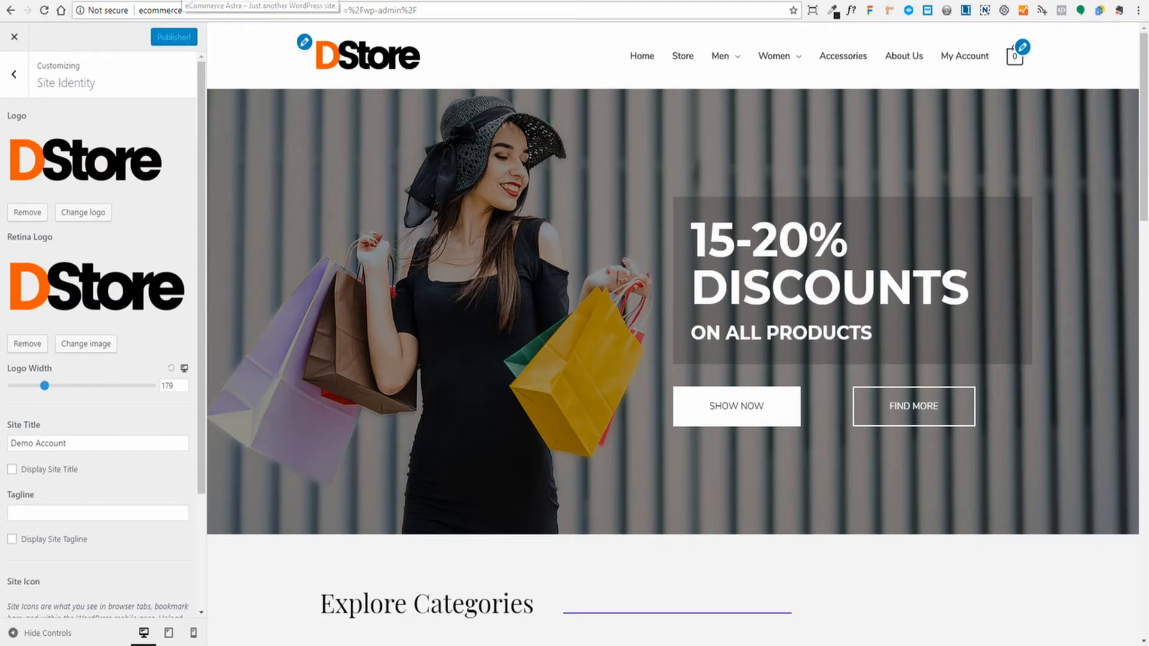
- Reload the live store to check the DStore logo and title, then reopen the Customizer
click(180, 1)
click(242, 70)
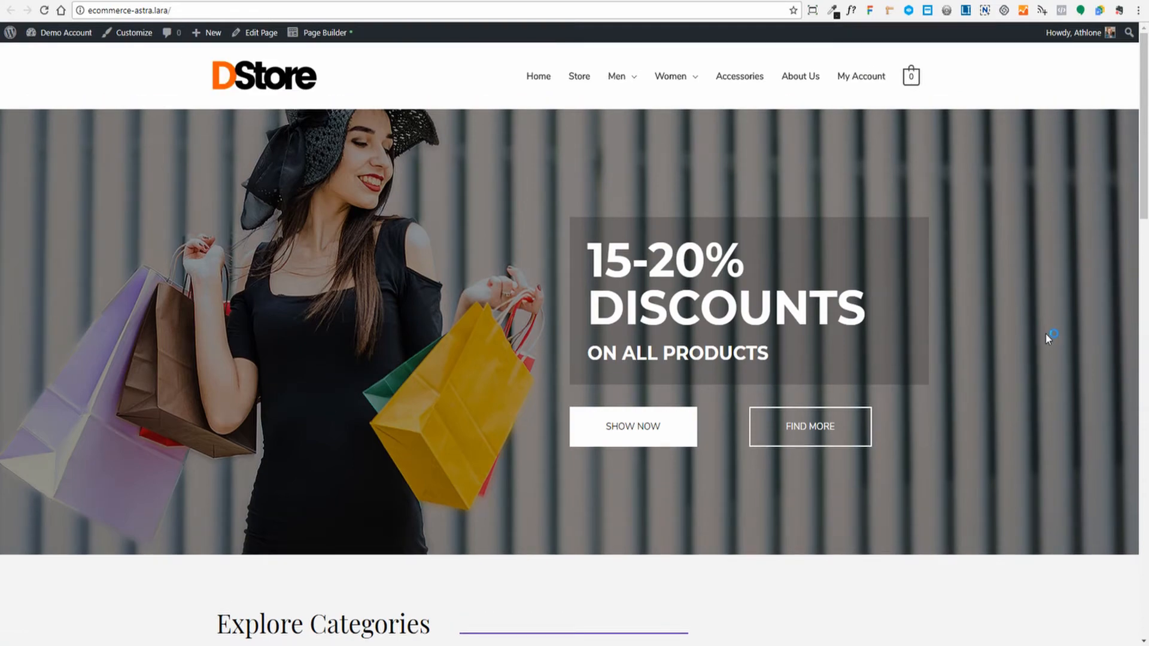
scroll(1093, 336, down, 20)
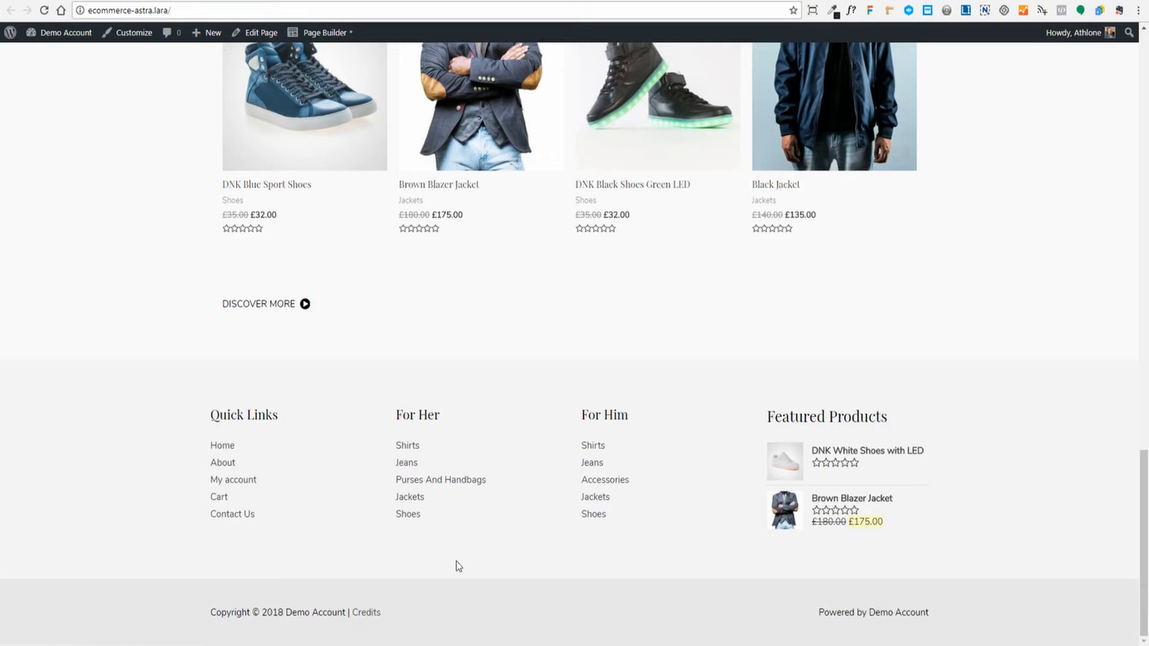
scroll(764, 472, up, 20)
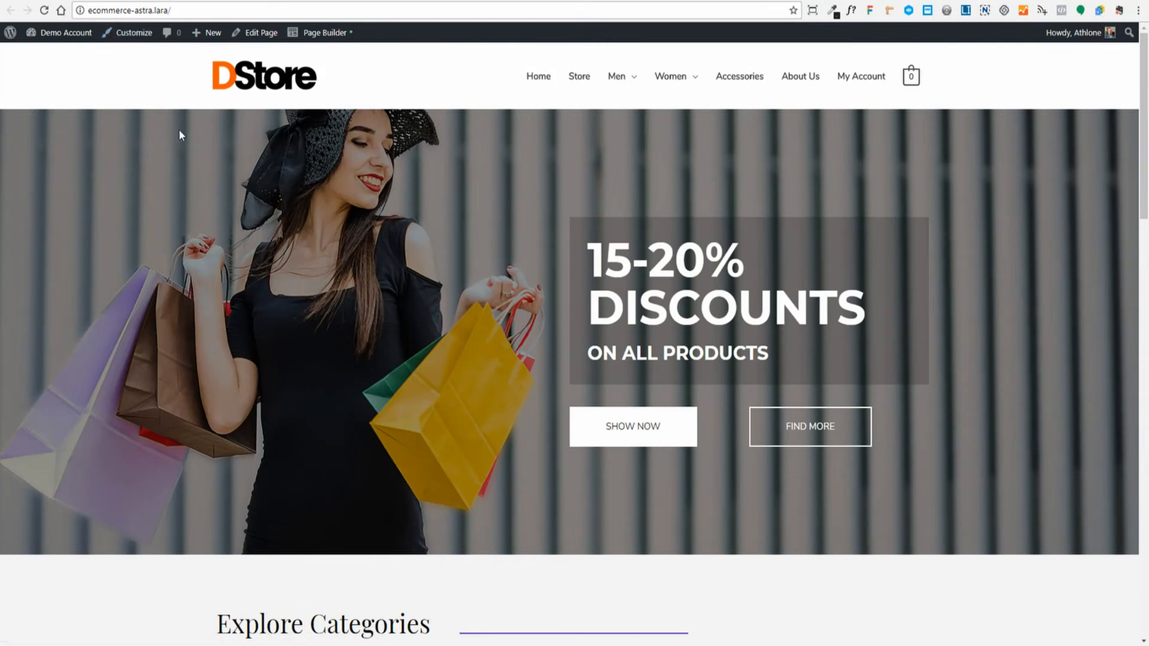
click(134, 36)
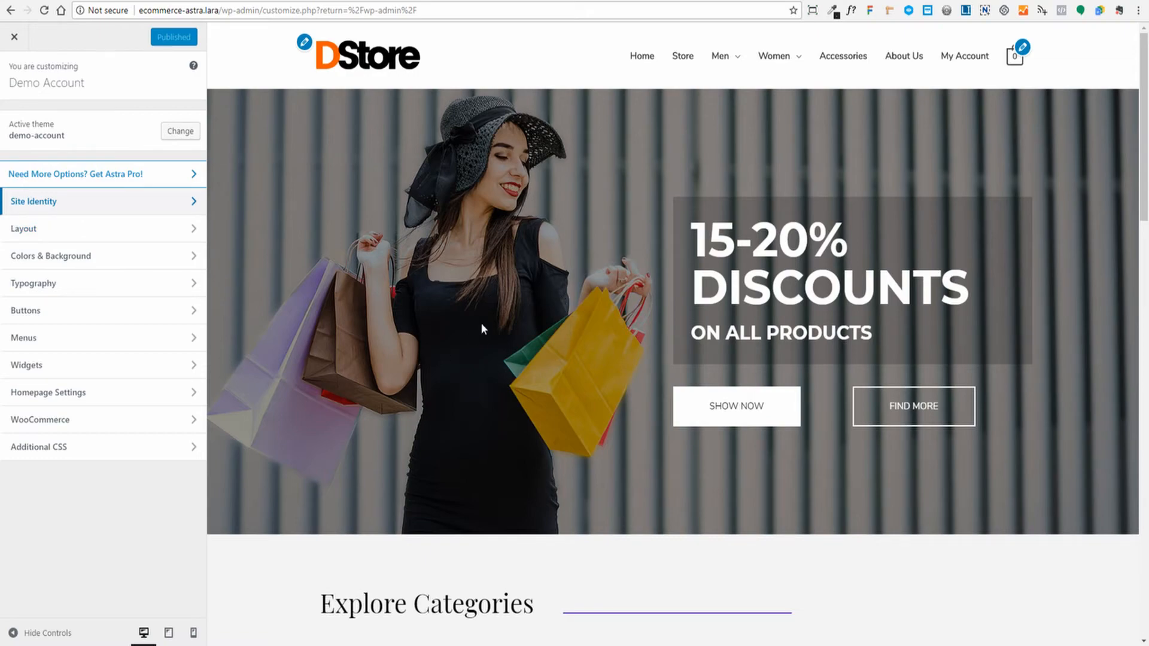
- Open Colors & Background > Base Colors and check the current link and text colours
scroll(493, 318, down, 20)
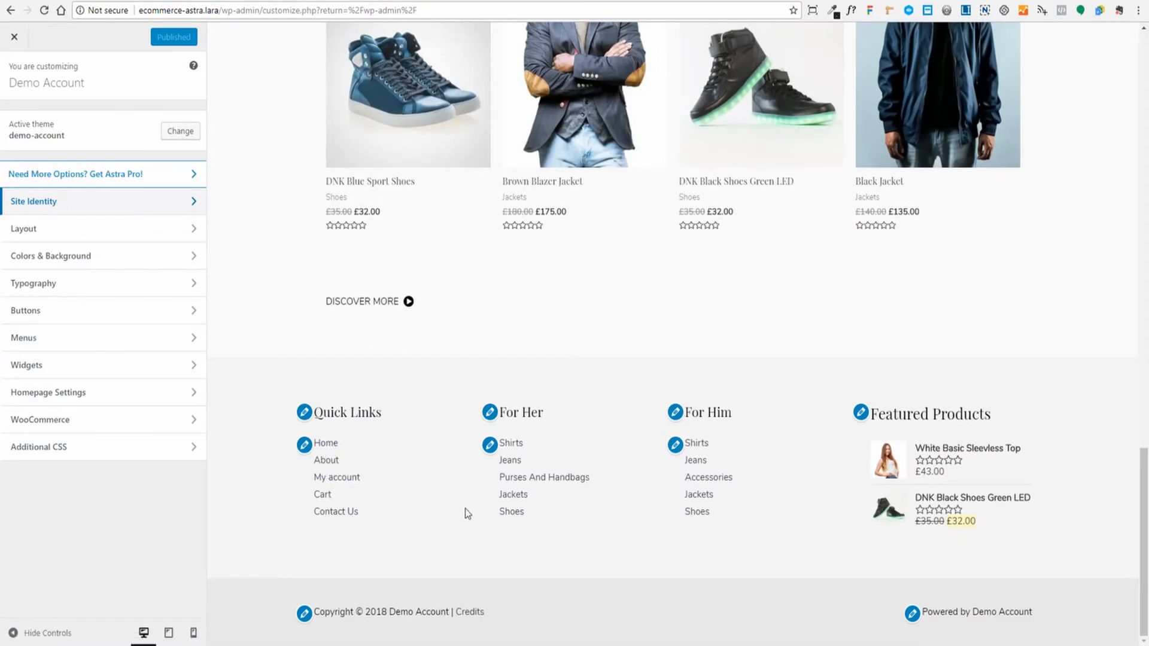
click(86, 256)
click(91, 120)
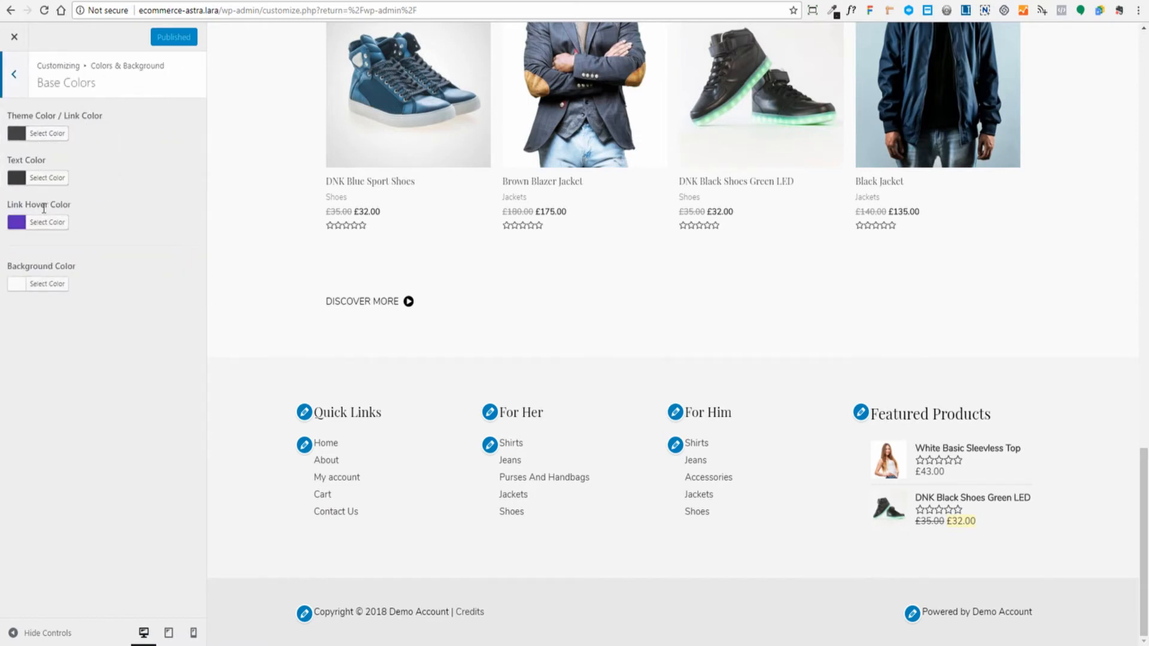
click(41, 134)
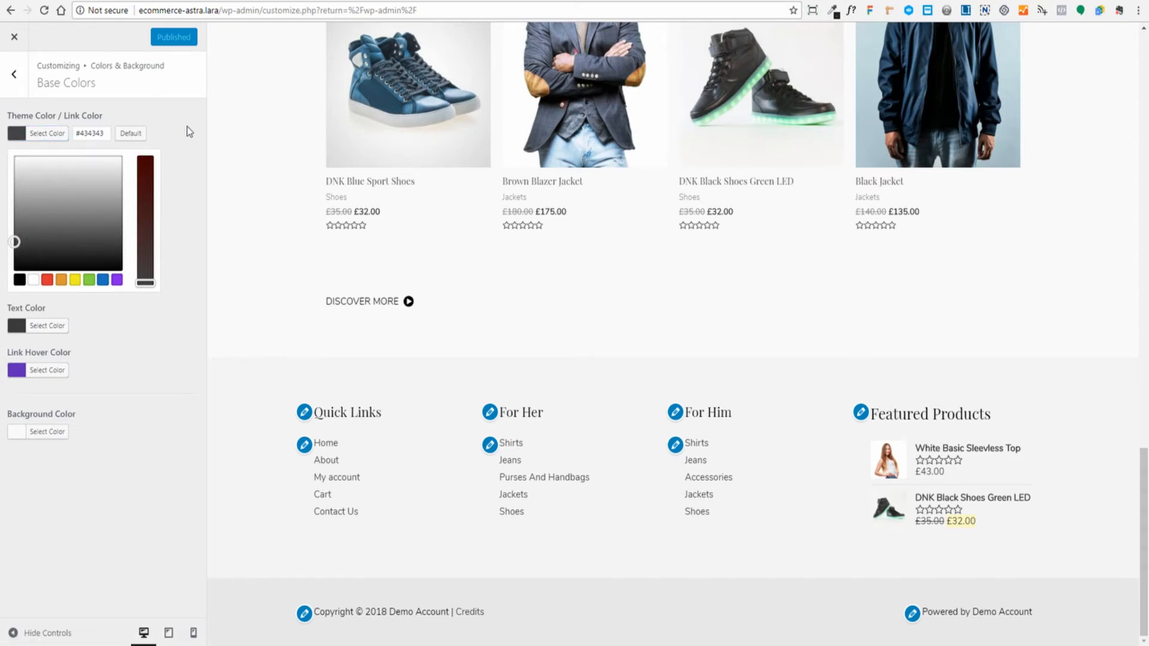
click(54, 326)
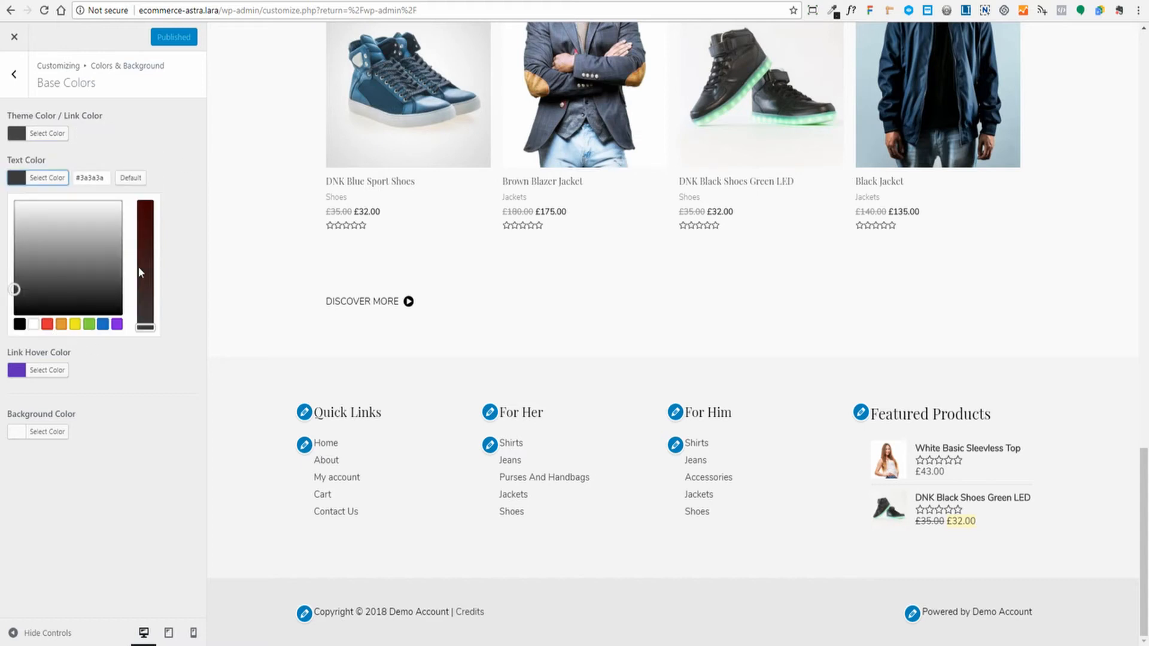
click(181, 168)
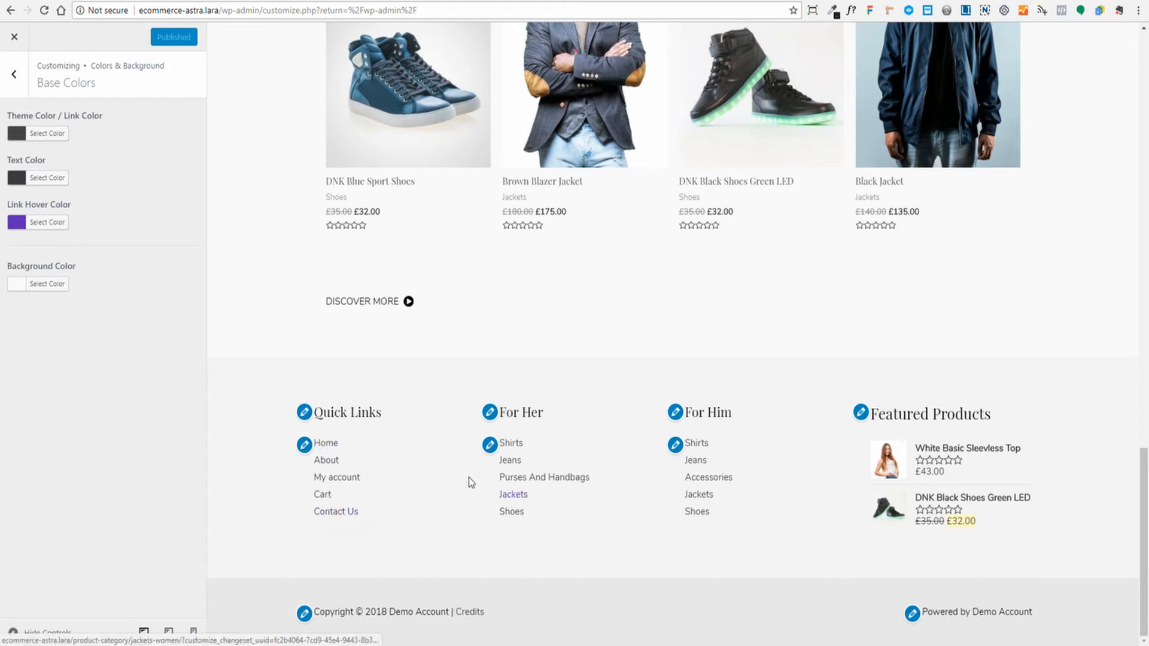
- Set the base Link Hover Color to #ff5900 and publish it
click(43, 223)
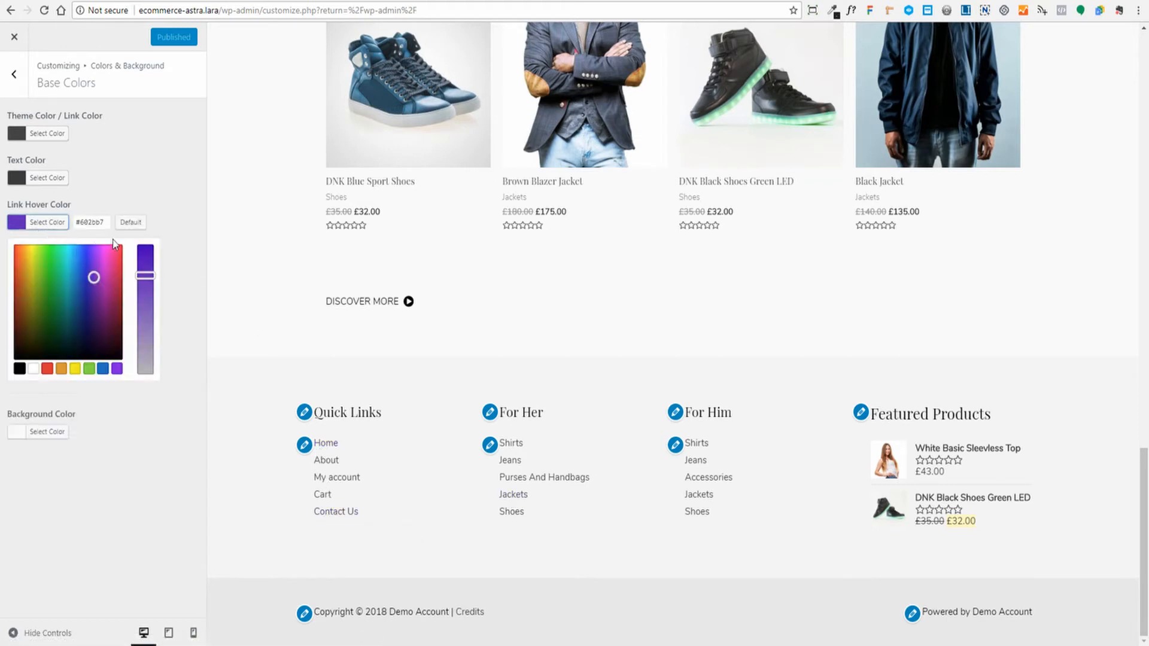
drag(107, 222, 88, 222)
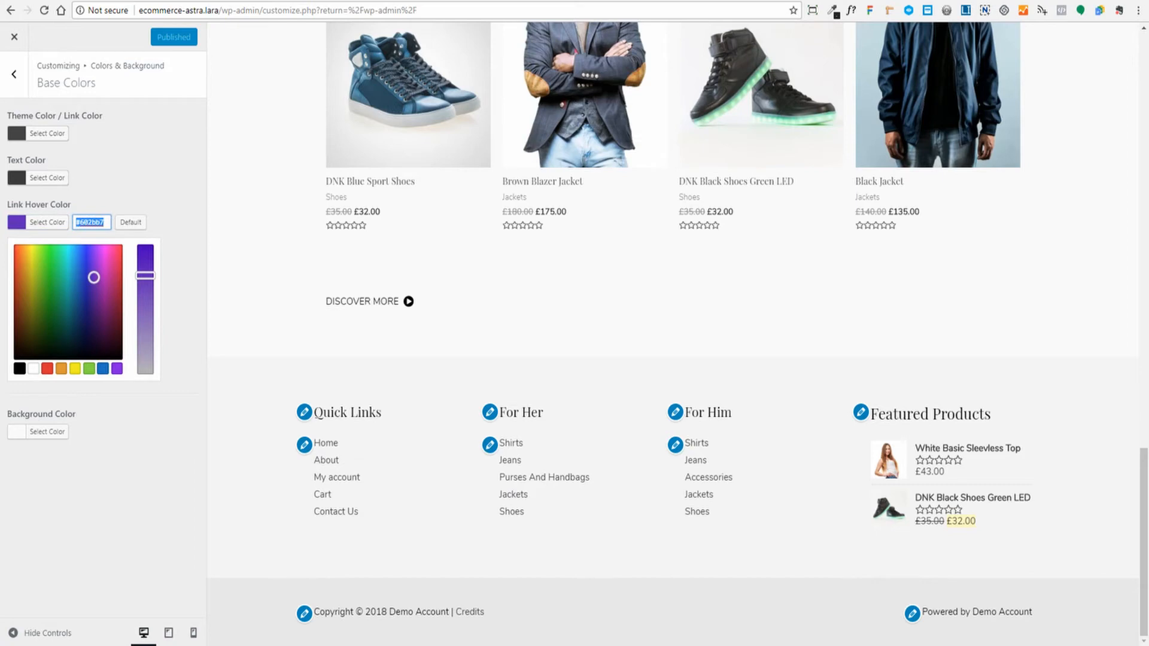
text(#ff5900)
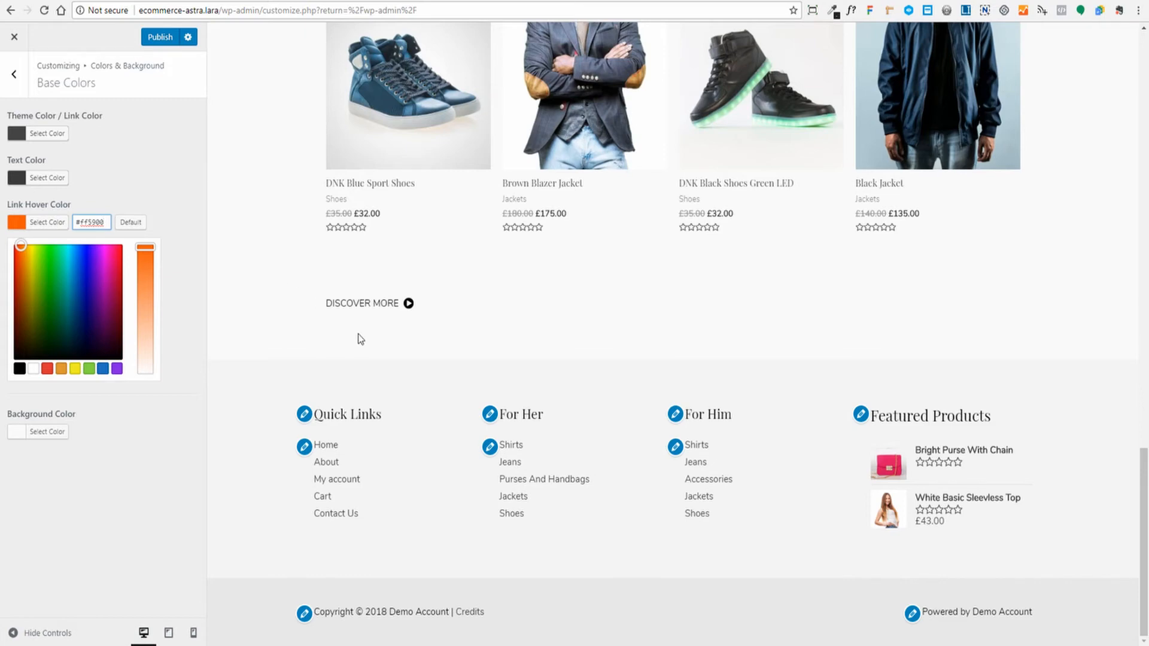
click(155, 39)
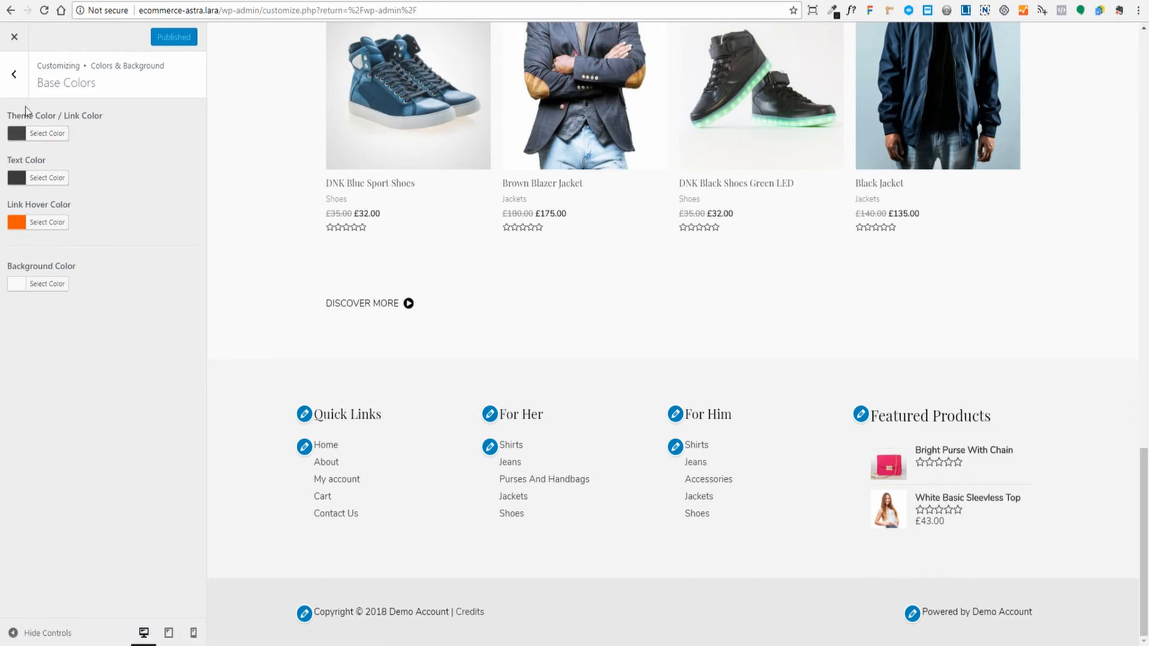
click(13, 75)
- Change the Footer Widgets Link Hover Color from #602bb7 to #ff5900
click(13, 76)
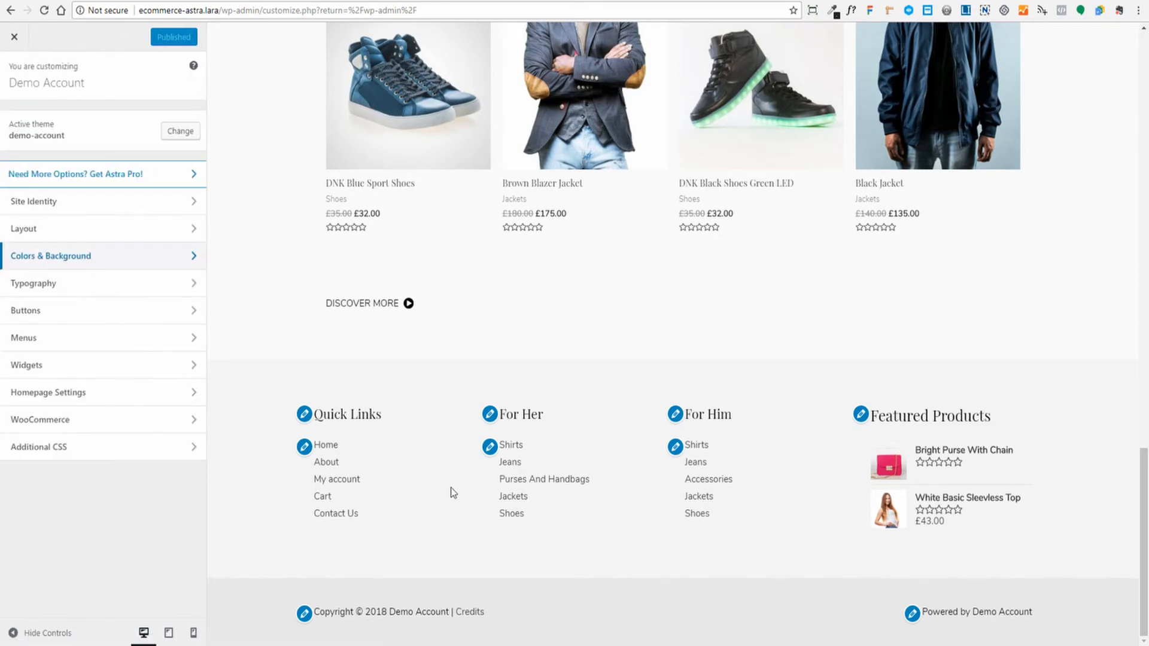
click(52, 256)
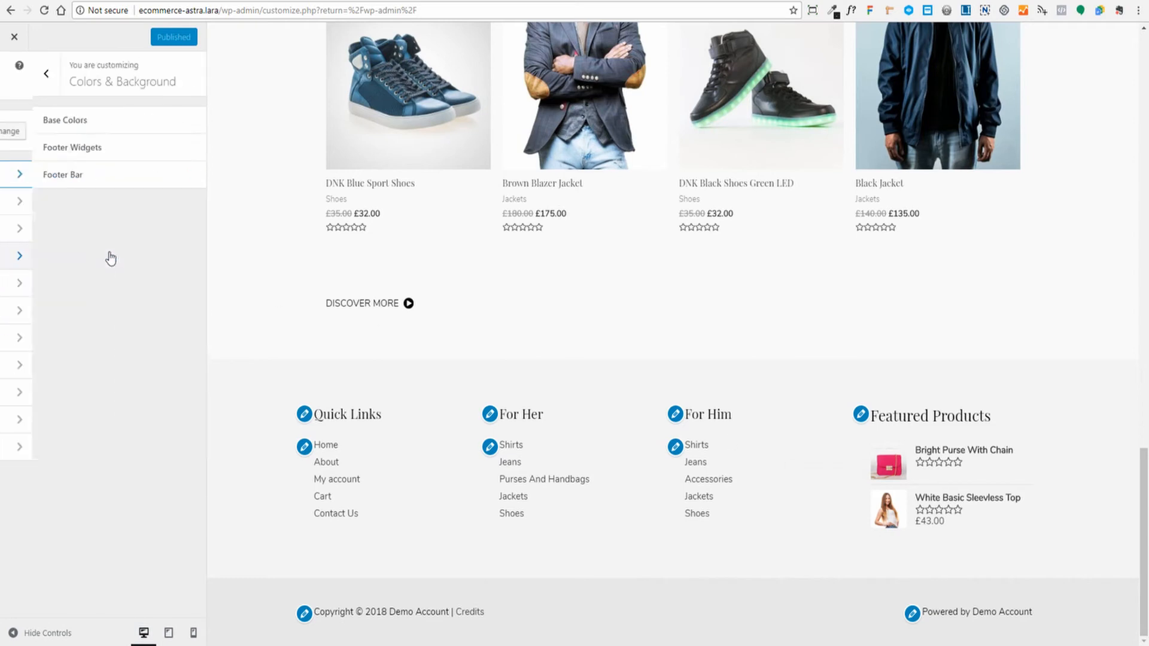
click(103, 155)
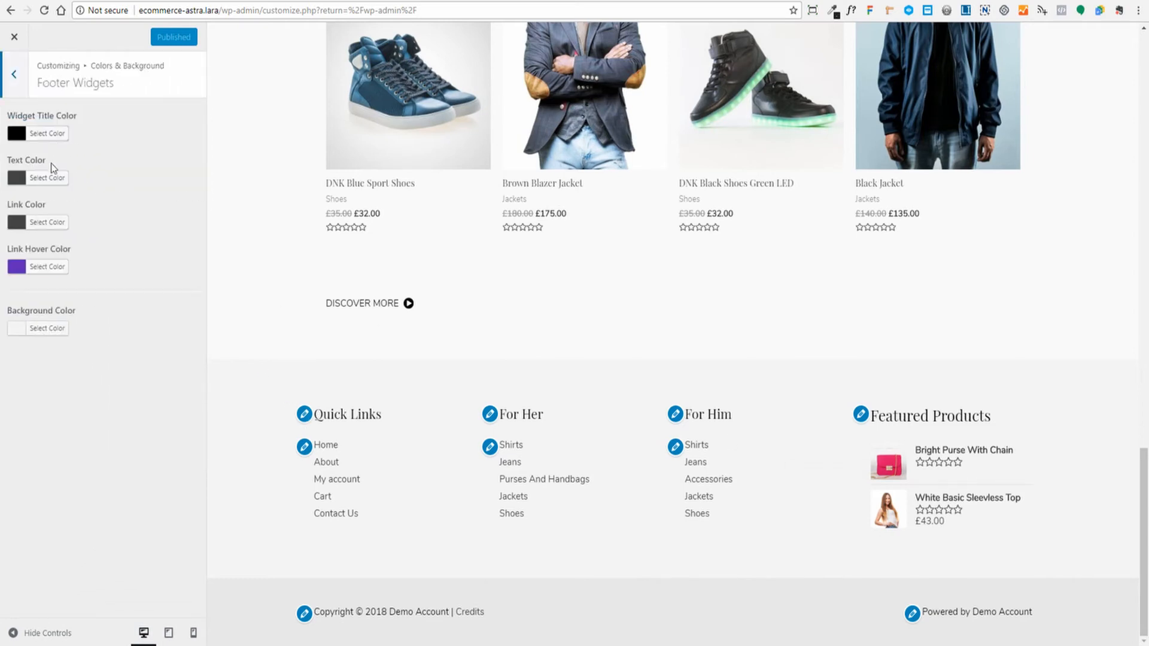
click(42, 267)
triple_click(91, 266)
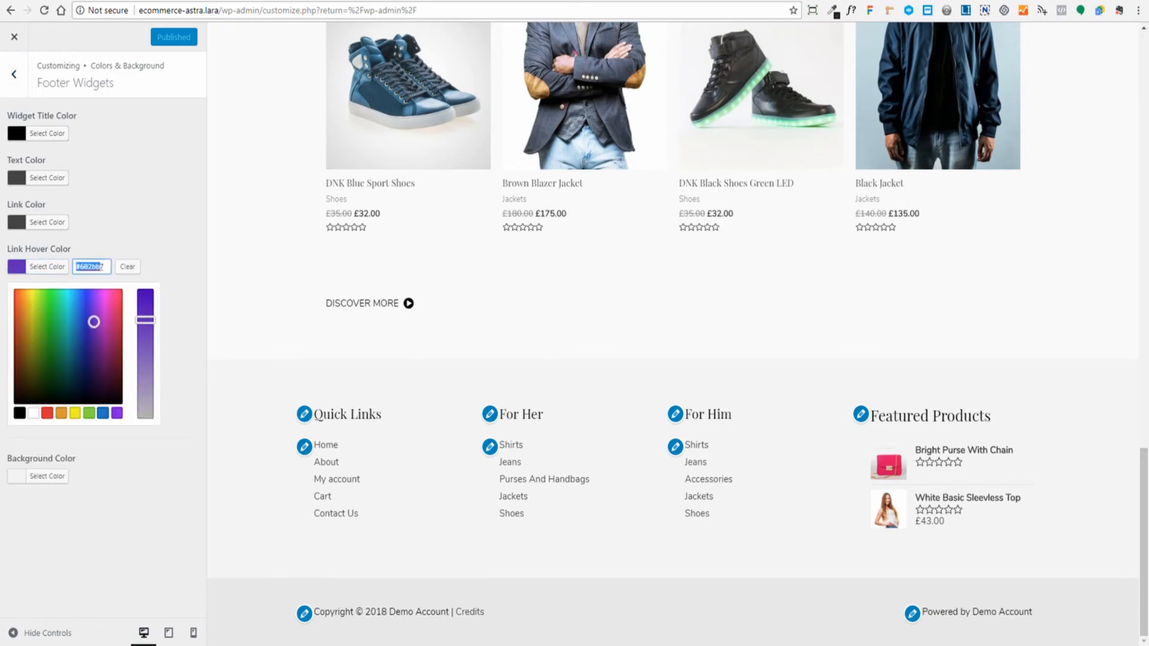
key(BackSpace)
text(ff5900)
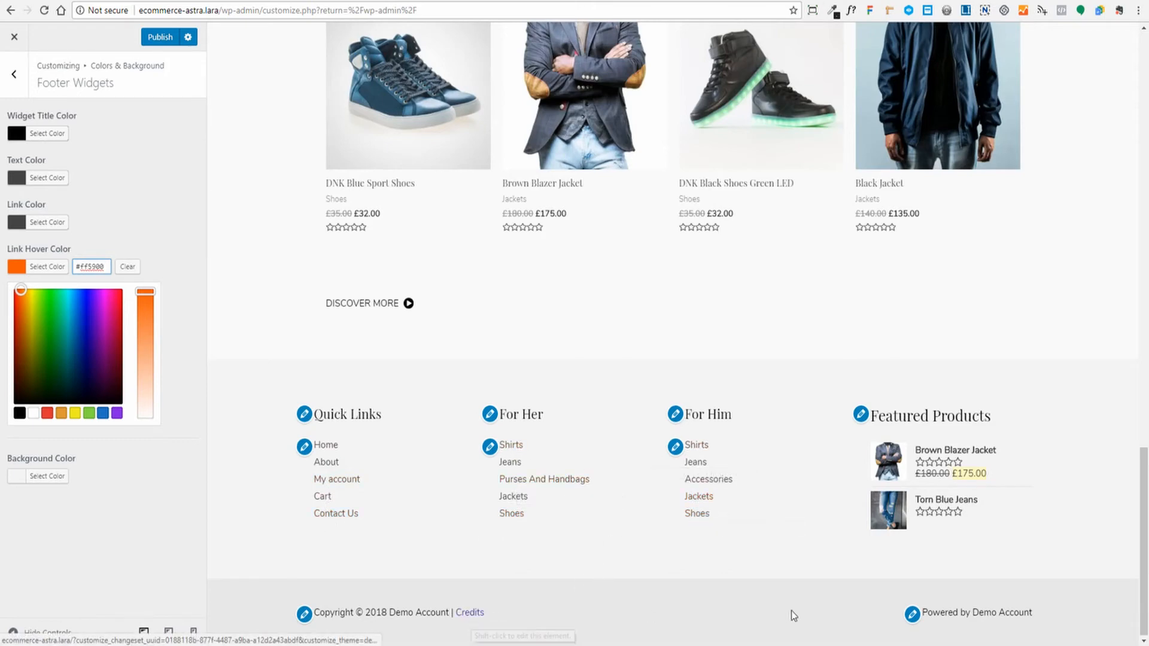
click(26, 73)
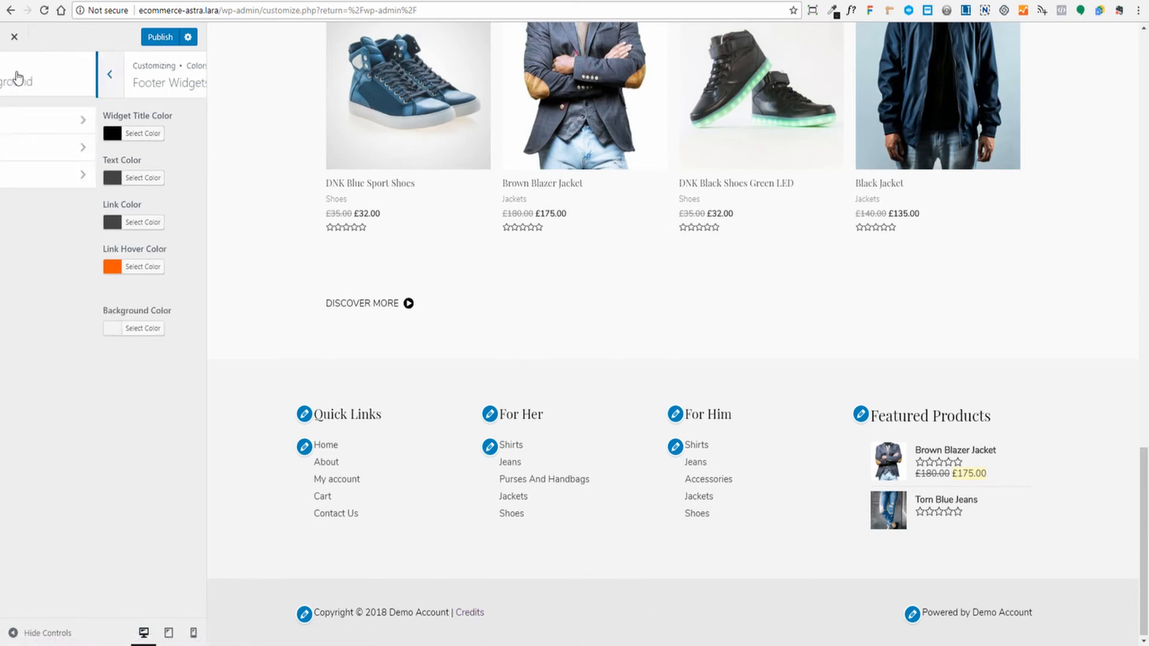
- Set the Footer Bar Link Hover Color to #ff5900
click(72, 181)
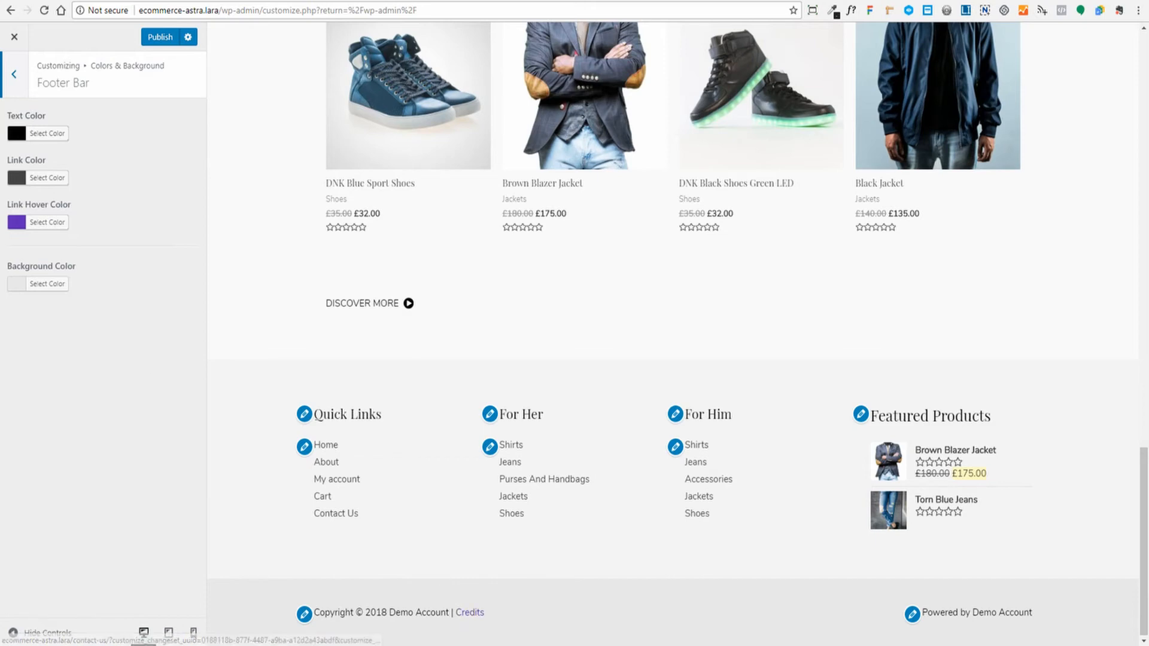
click(48, 223)
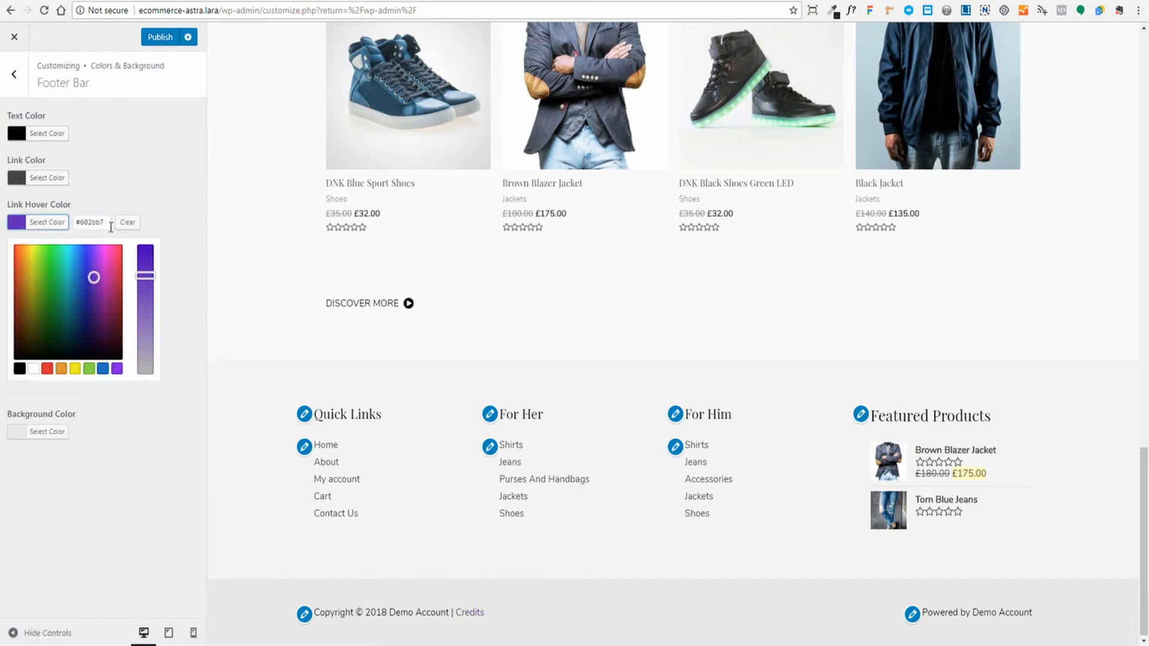
double_click(106, 223)
text(ff5900)
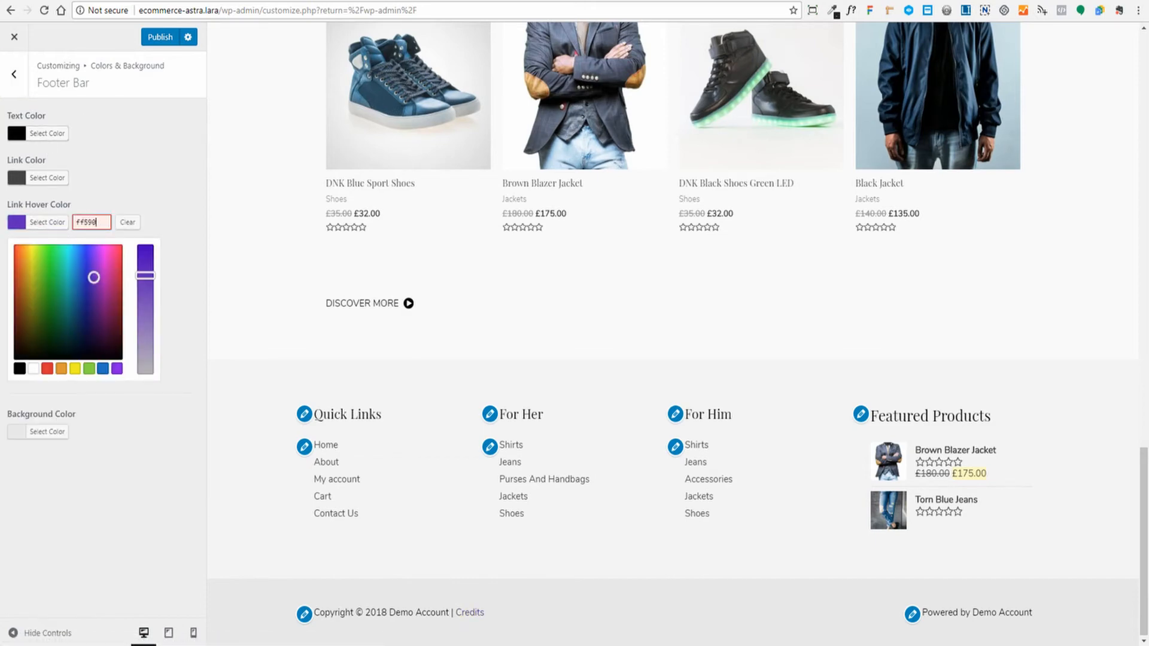
click(428, 397)
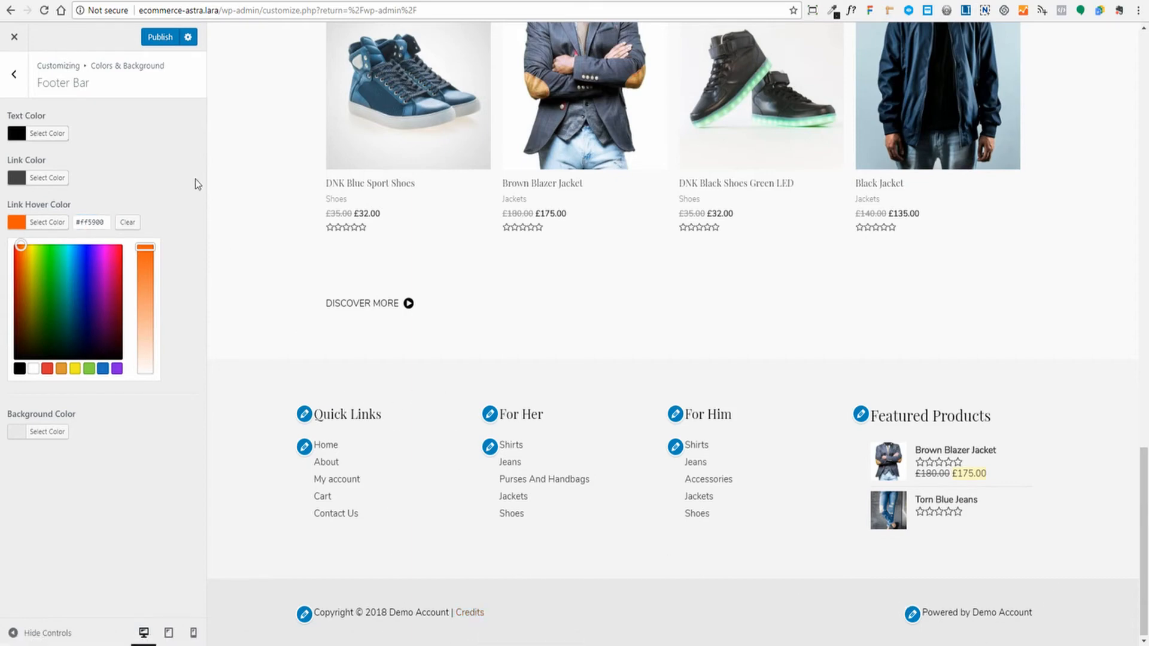
- Publish the footer colour changes and go back to the main Customizer panel
click(160, 37)
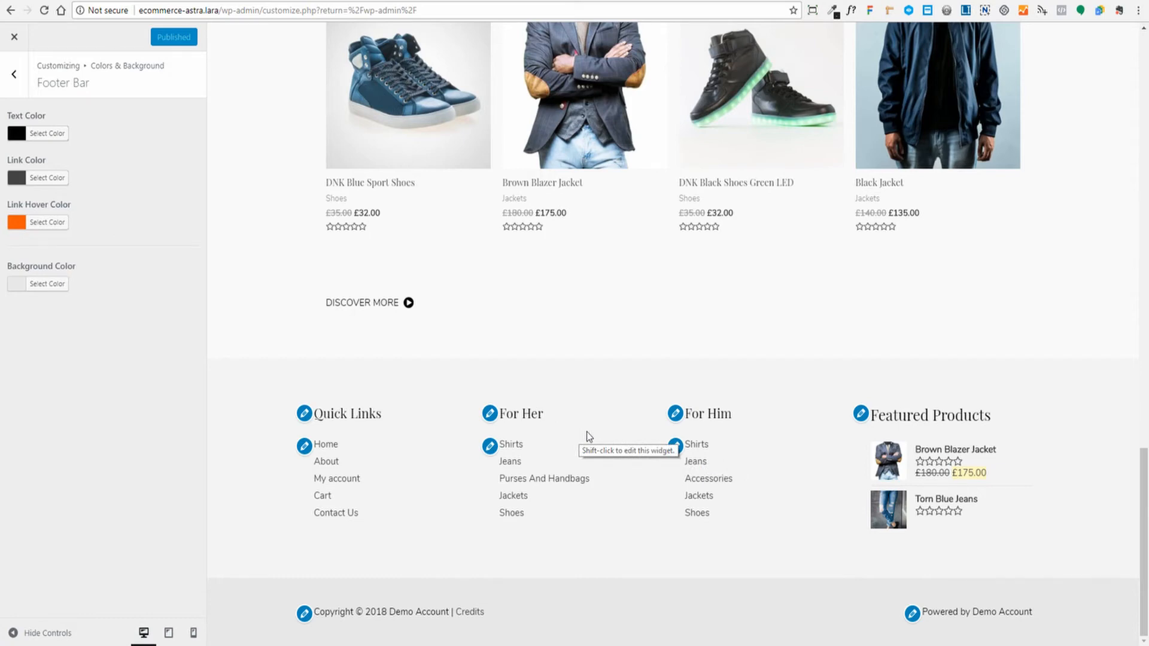
click(13, 76)
click(13, 76)
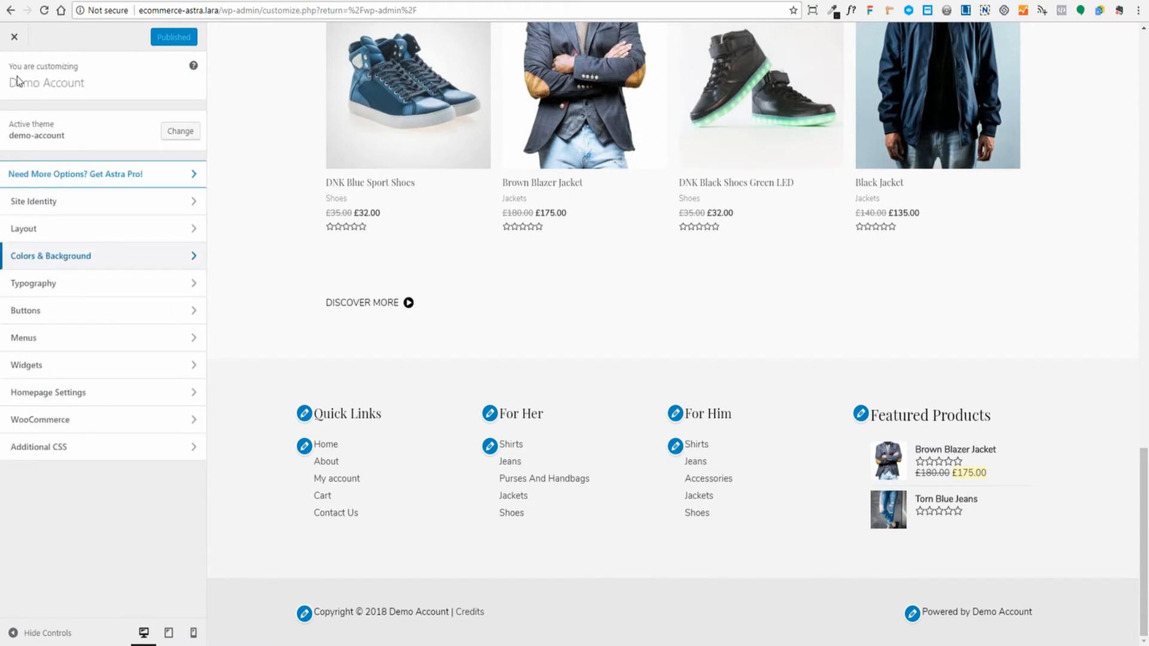
- Review the four-column Footer Widgets layout under Layout > Footer, then open Footer Bar
click(78, 238)
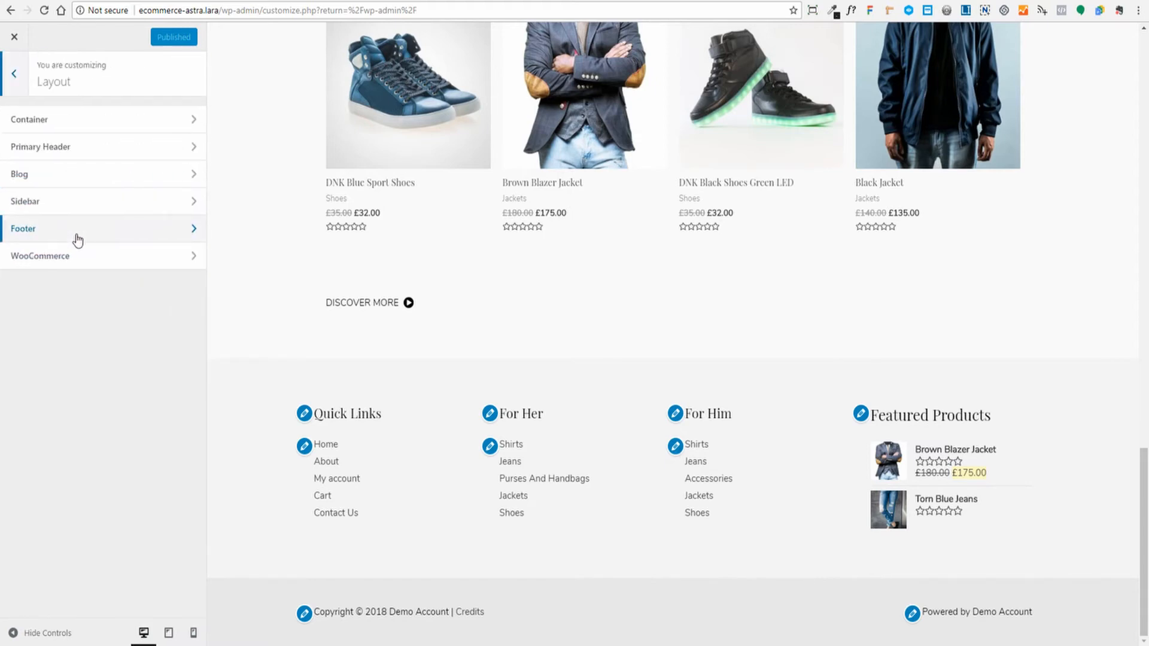
click(78, 239)
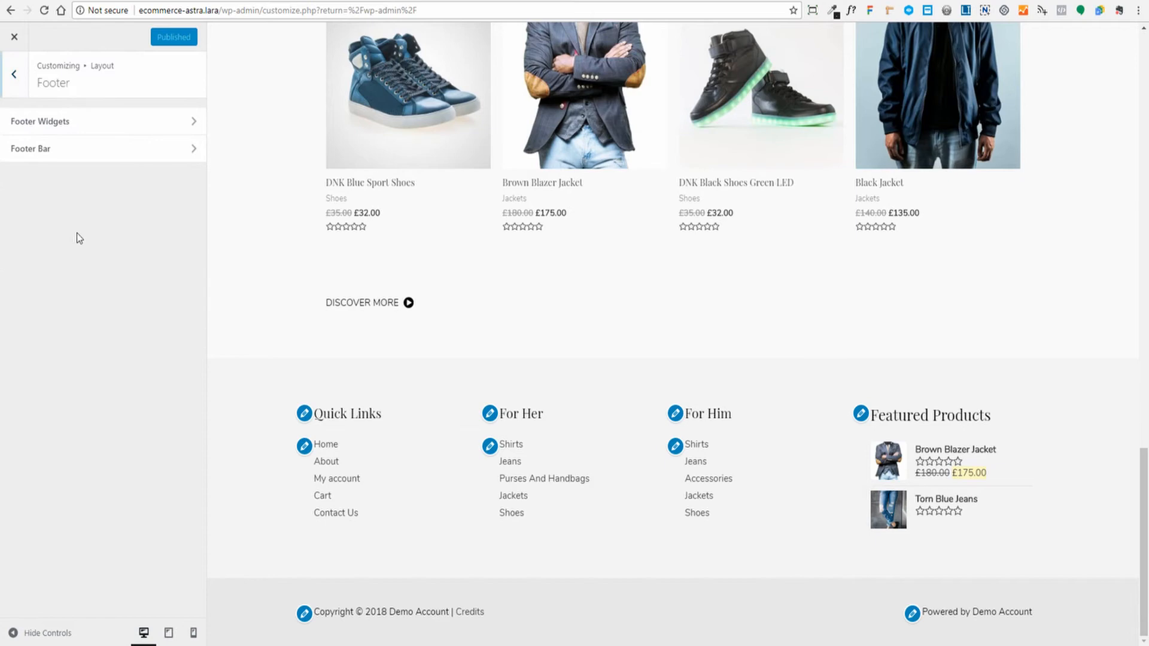
click(99, 123)
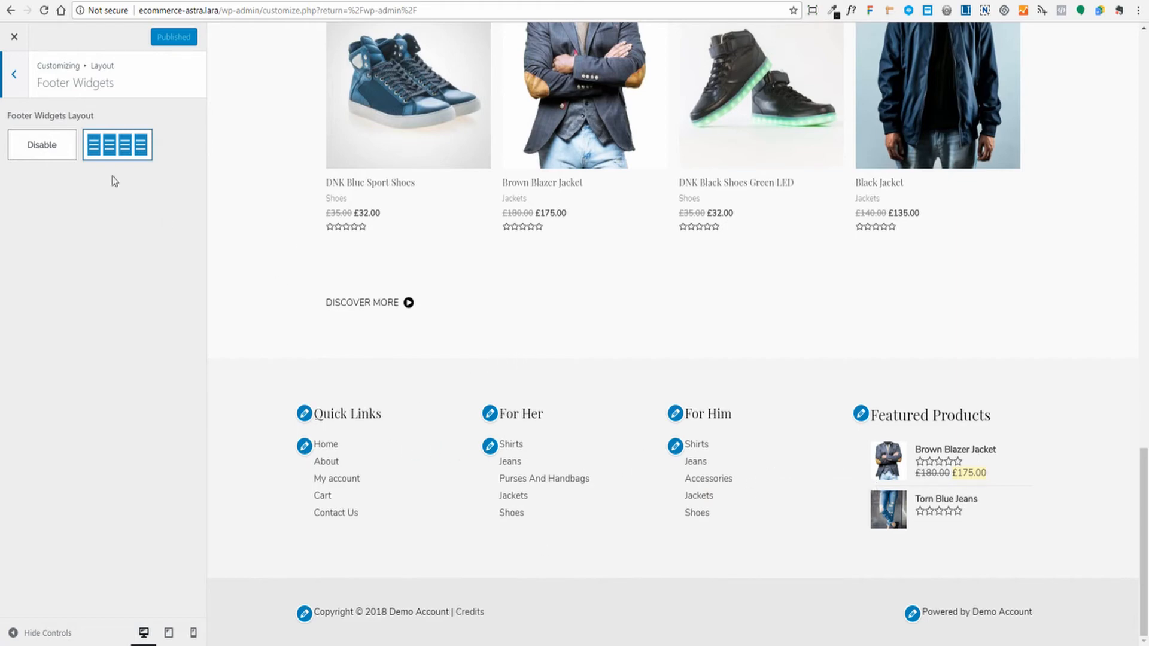
click(14, 82)
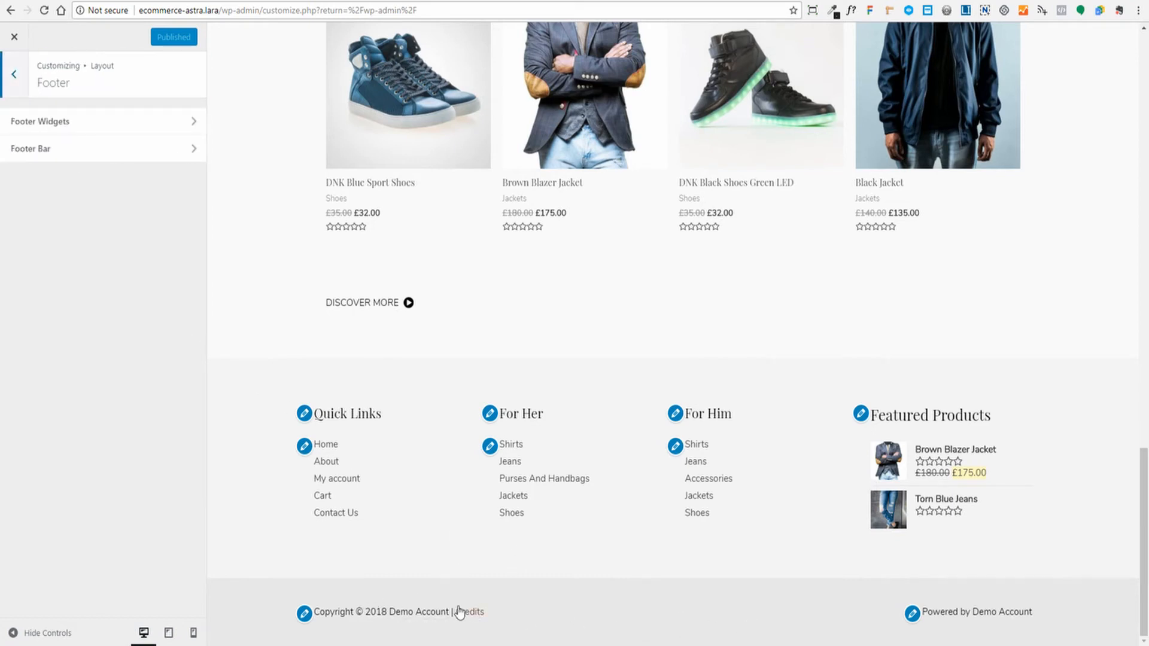
click(60, 152)
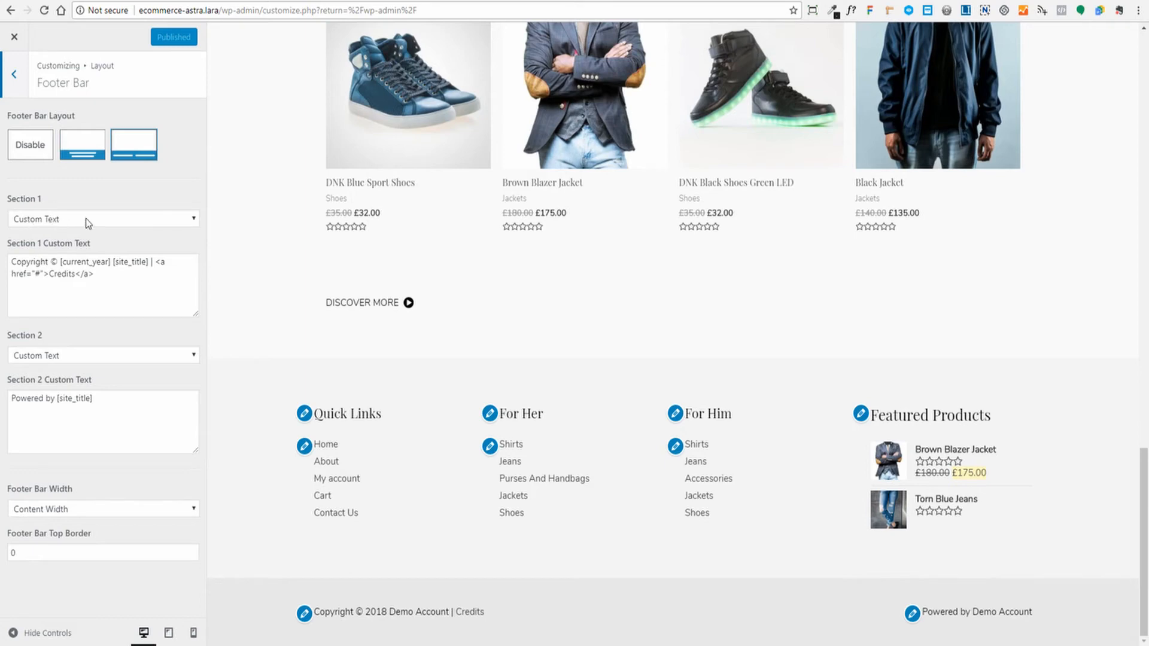
- Keep Custom Text as the content for footer bar sections 1 and 2
click(185, 220)
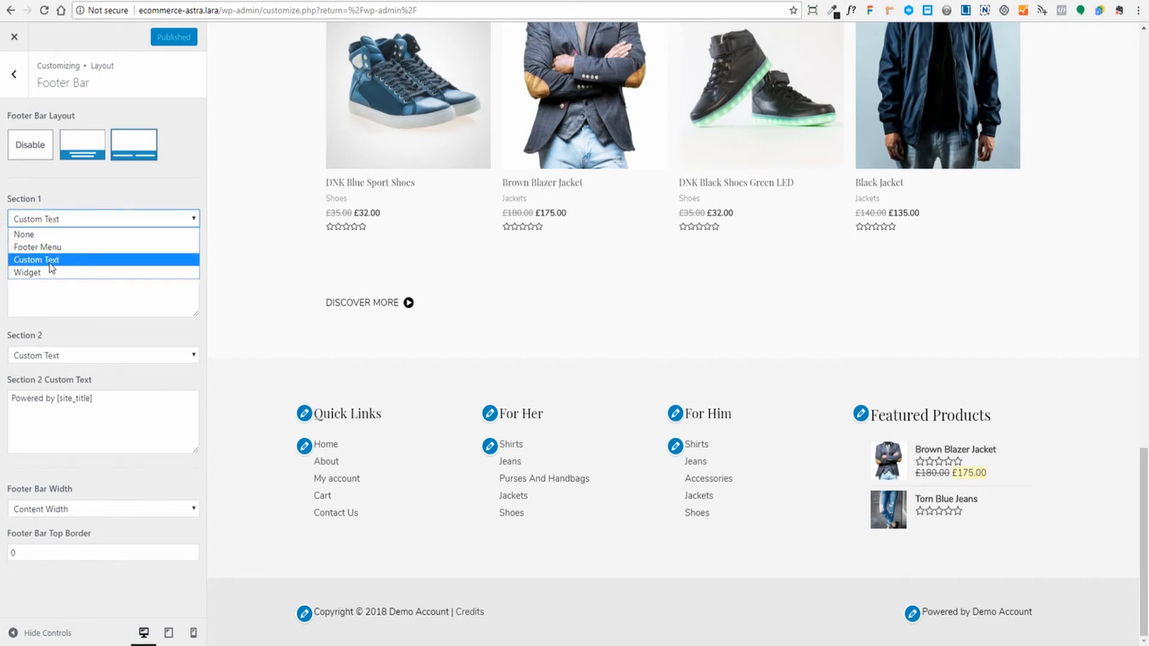
click(242, 335)
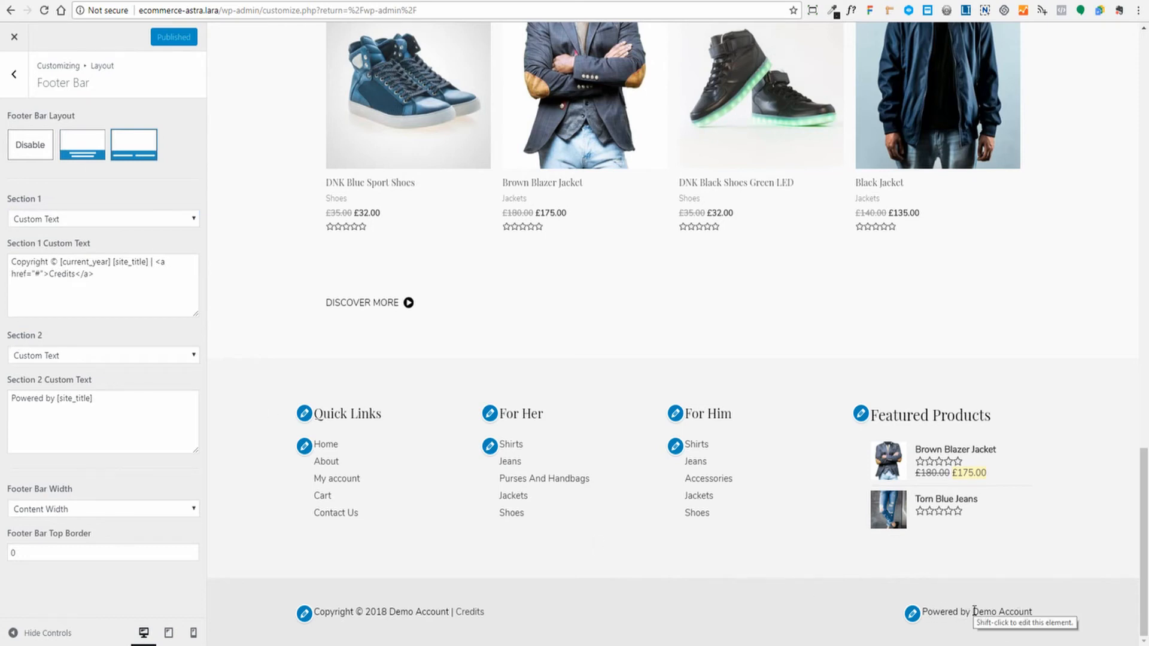
click(67, 358)
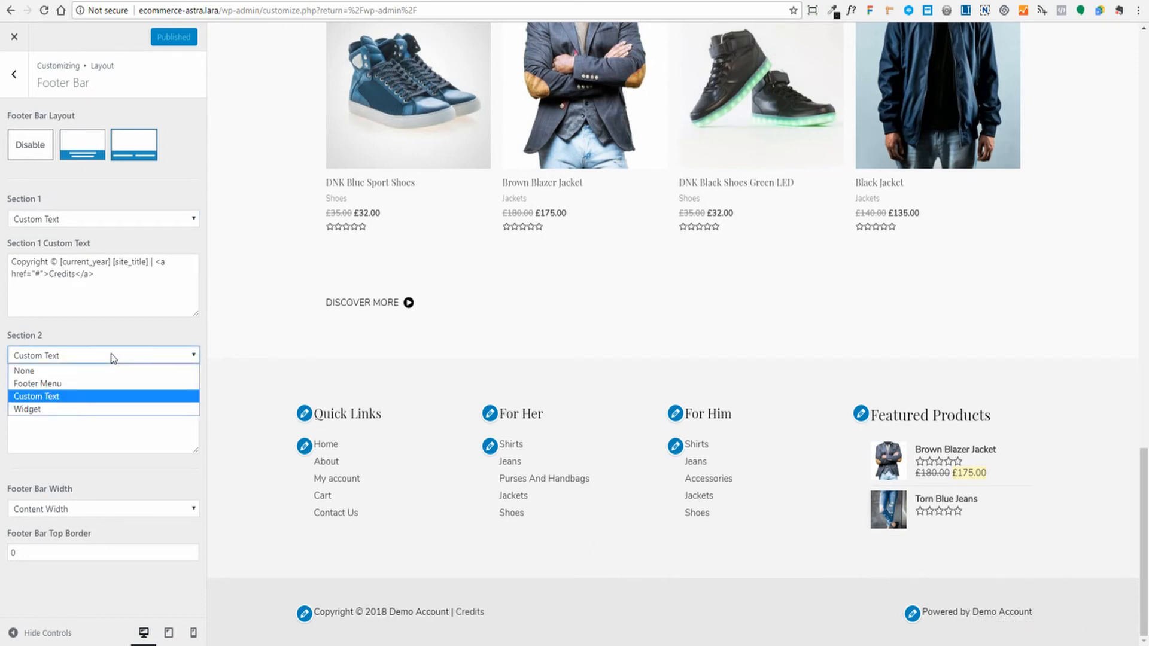
click(36, 397)
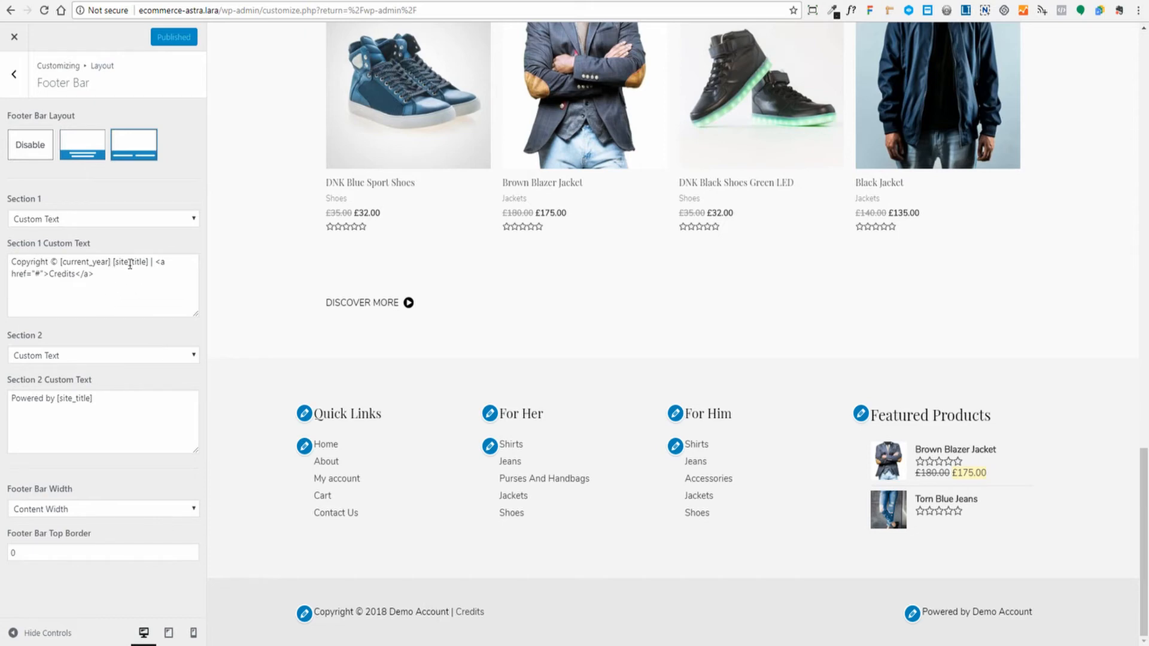
click(38, 272)
key(BackSpace)
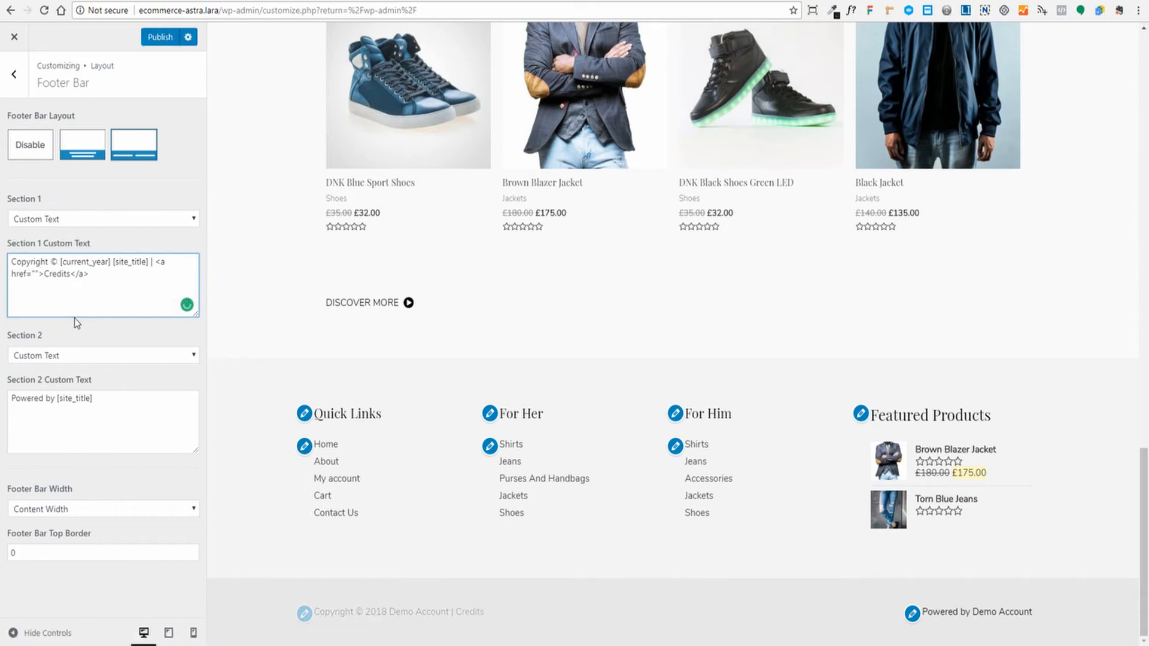
text(https://demo-account.c)
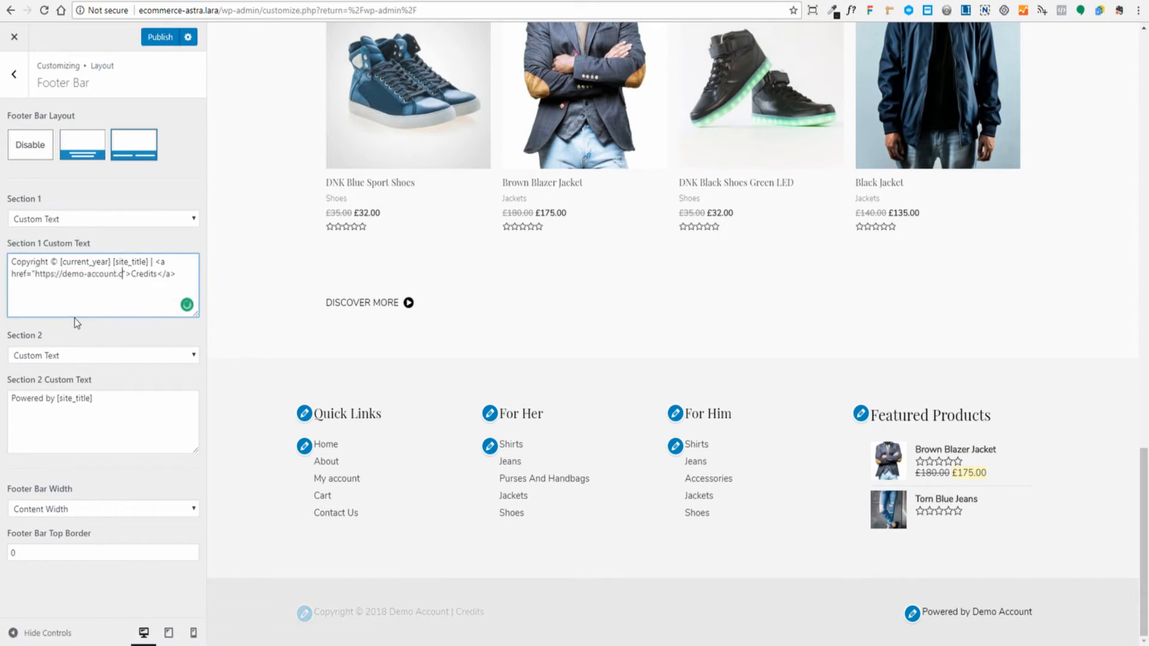
text(om)
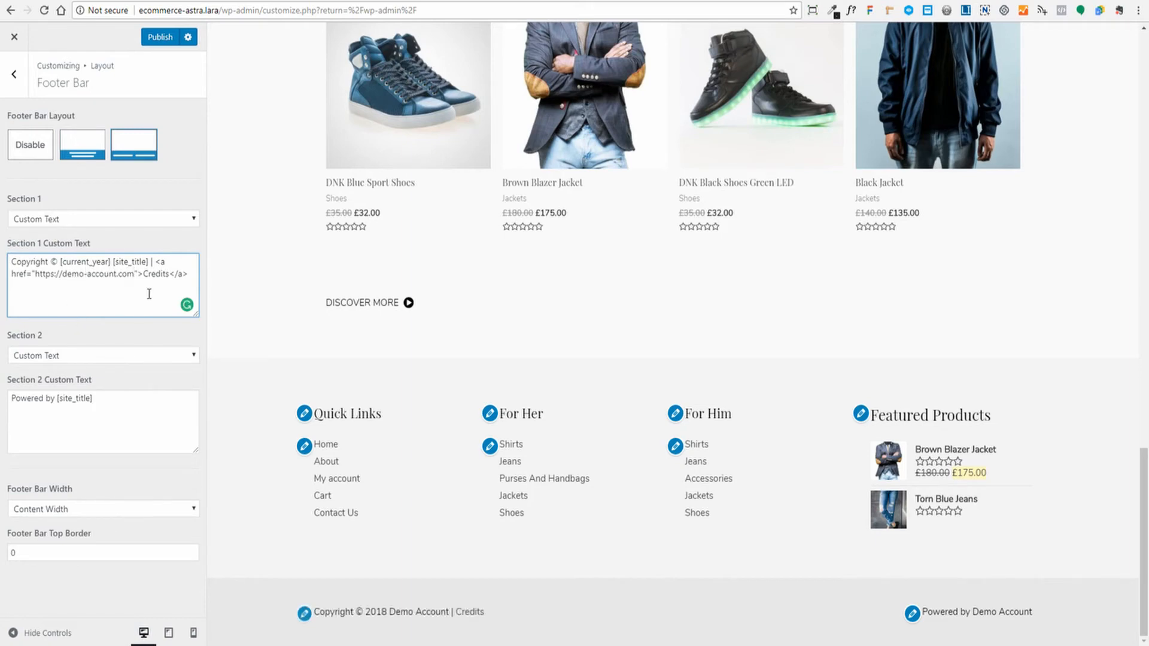
double_click(155, 273)
text(Demo Account)
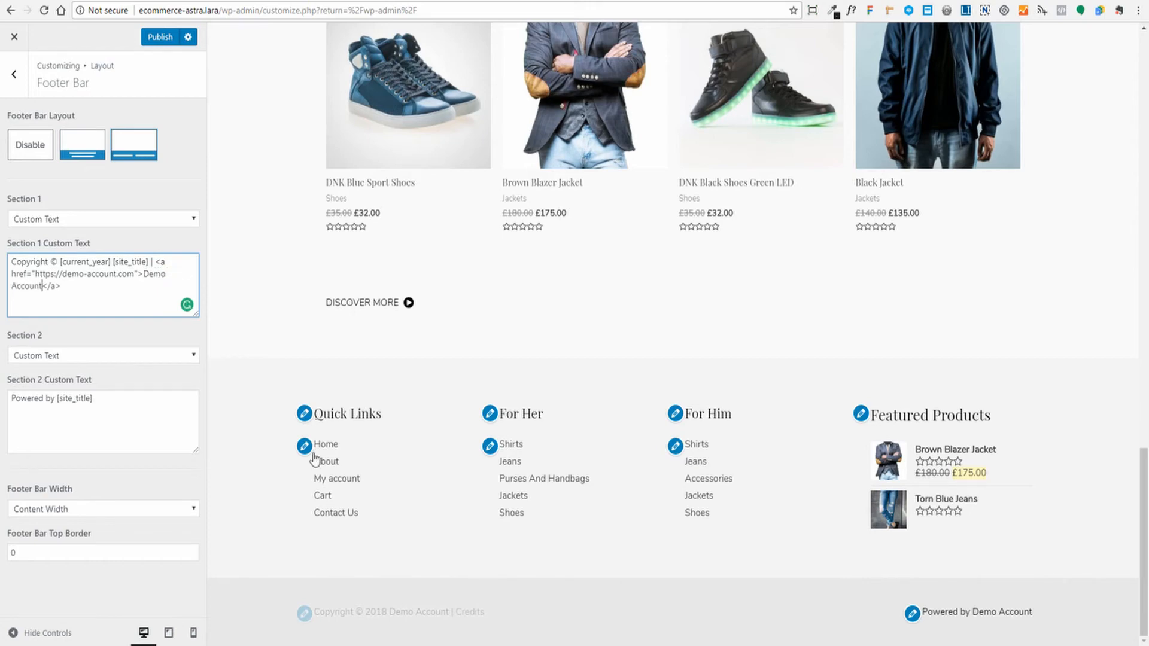
click(563, 600)
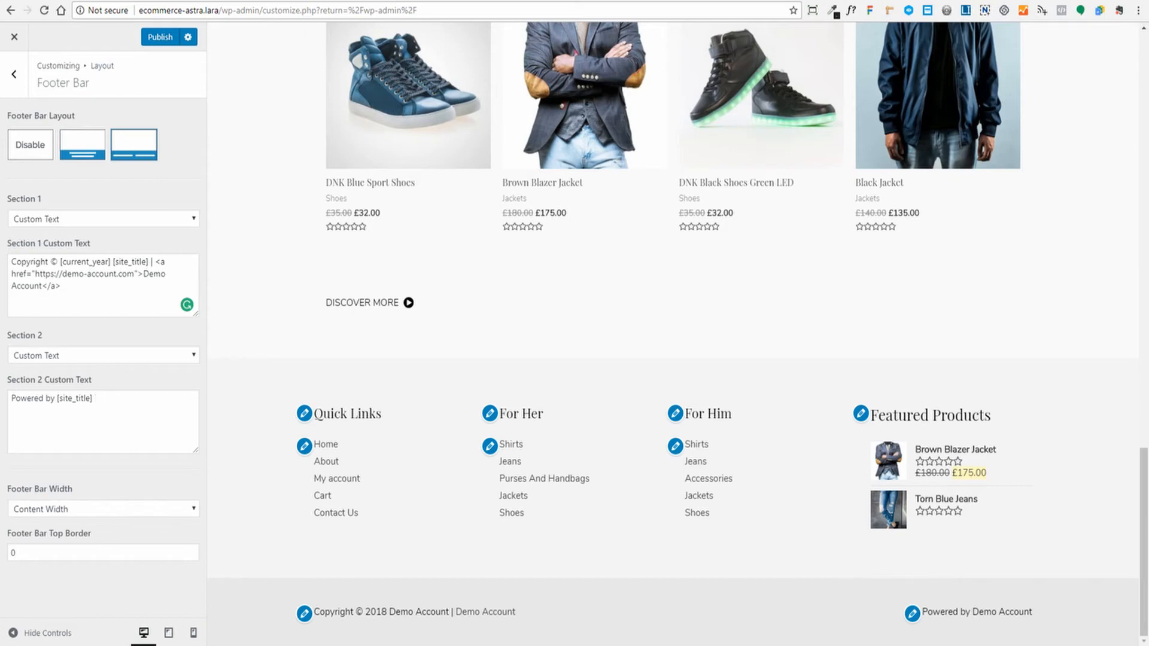
- Replace Section 2's footer text with a telephone number, keep Content Width, and publish
drag(96, 399, 10, 399)
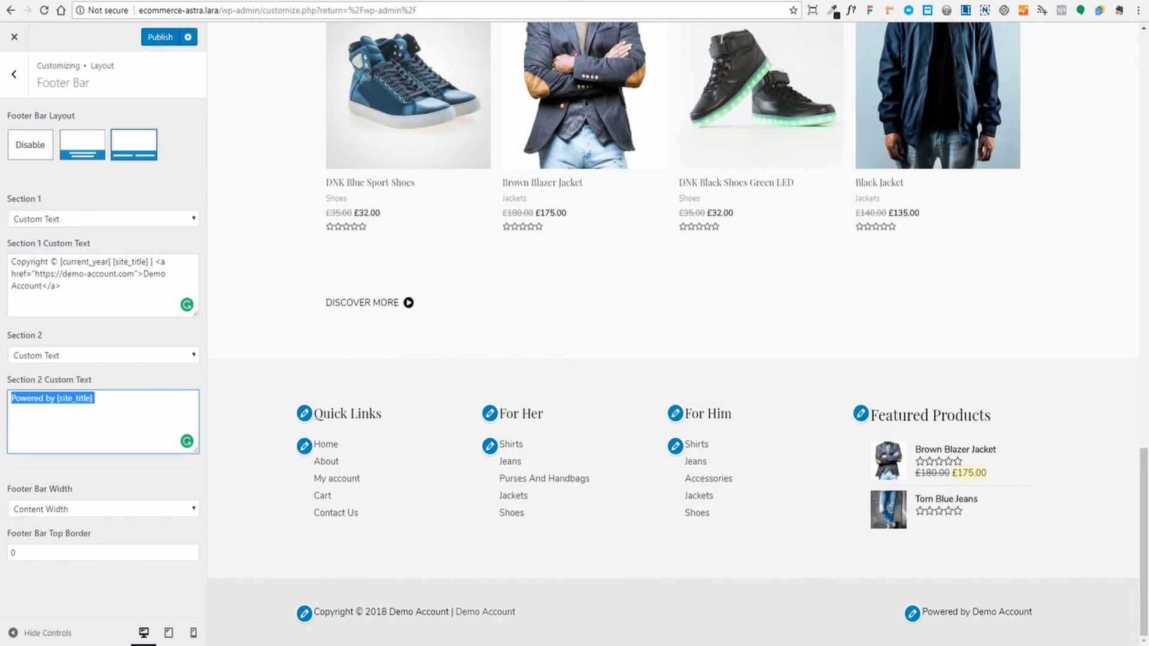
text(Tel: 0800 000 0000)
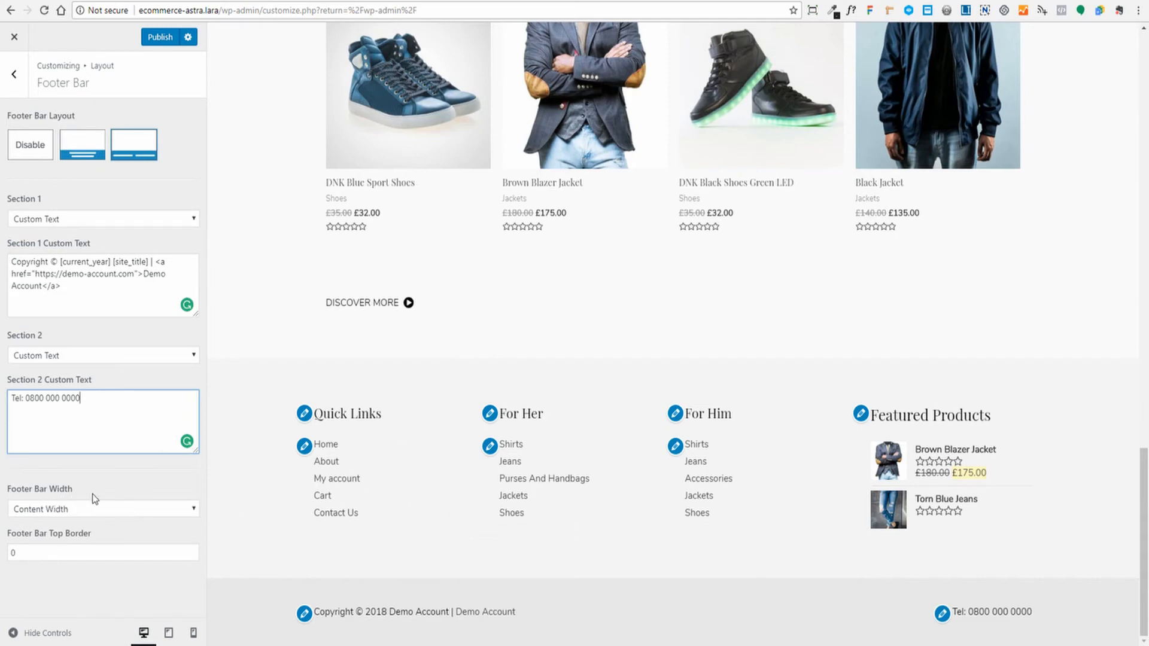
click(127, 511)
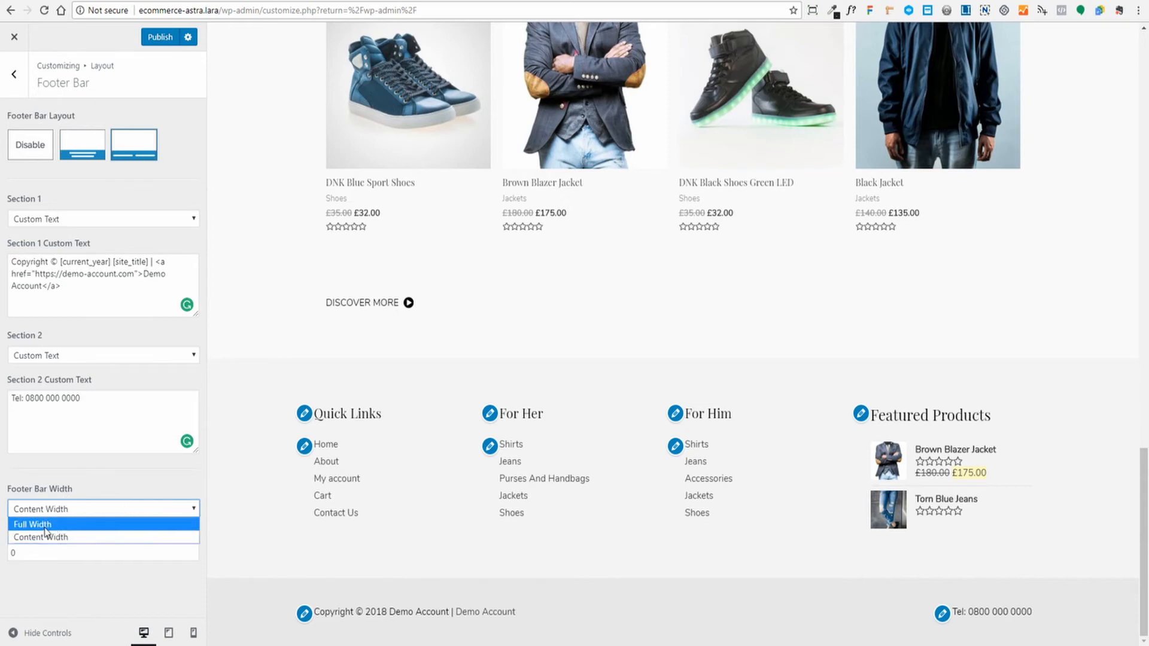
click(191, 581)
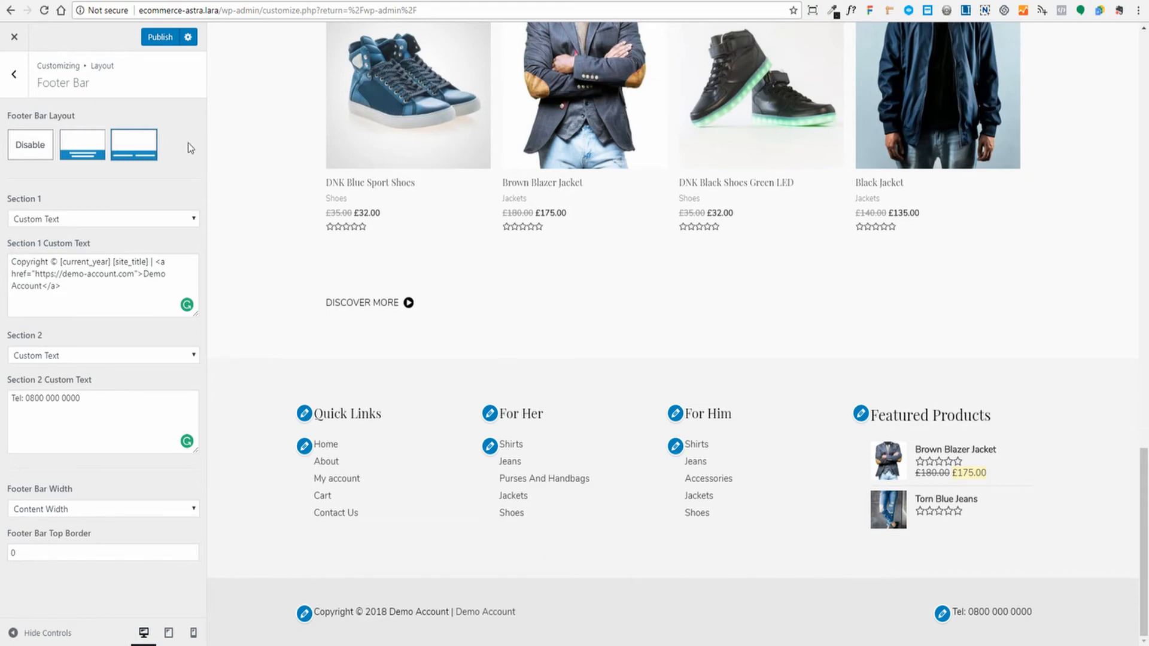
click(160, 37)
click(20, 78)
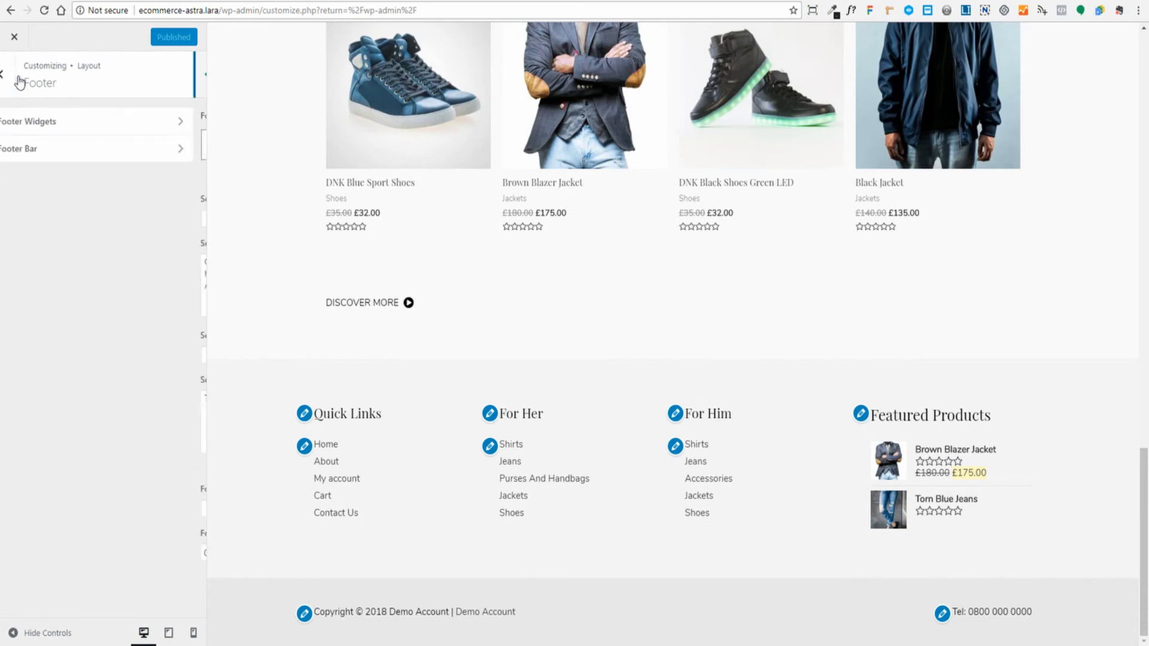
- Leave the customizer for the Appearance > Widgets admin page
click(15, 38)
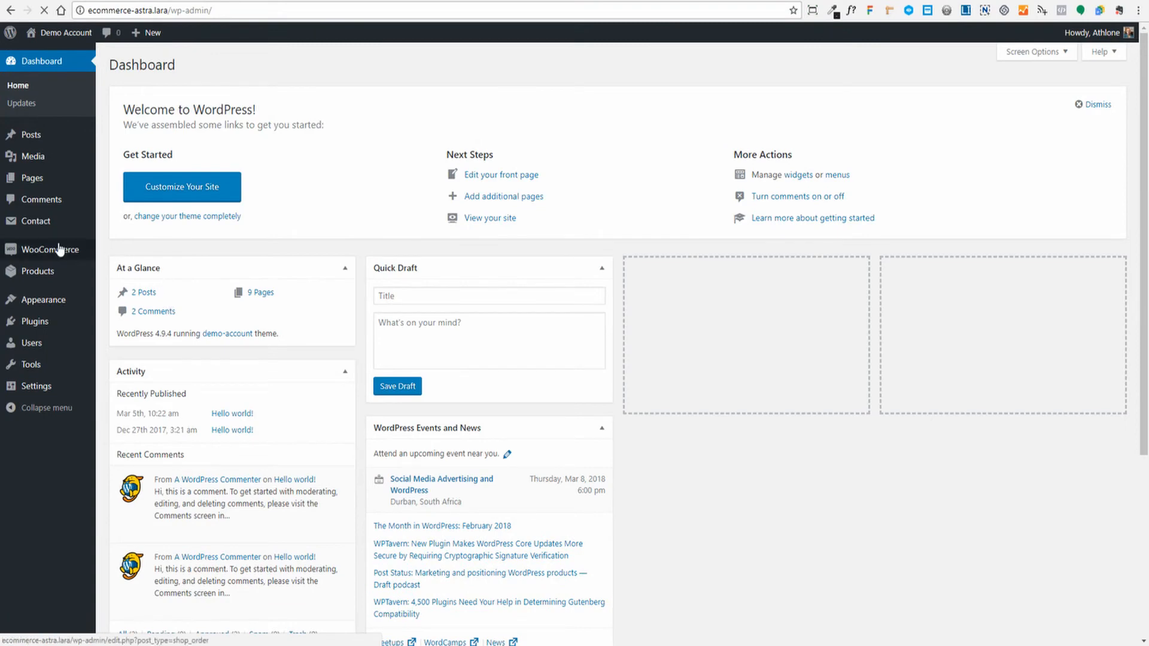
mouse_move(43, 311)
click(111, 337)
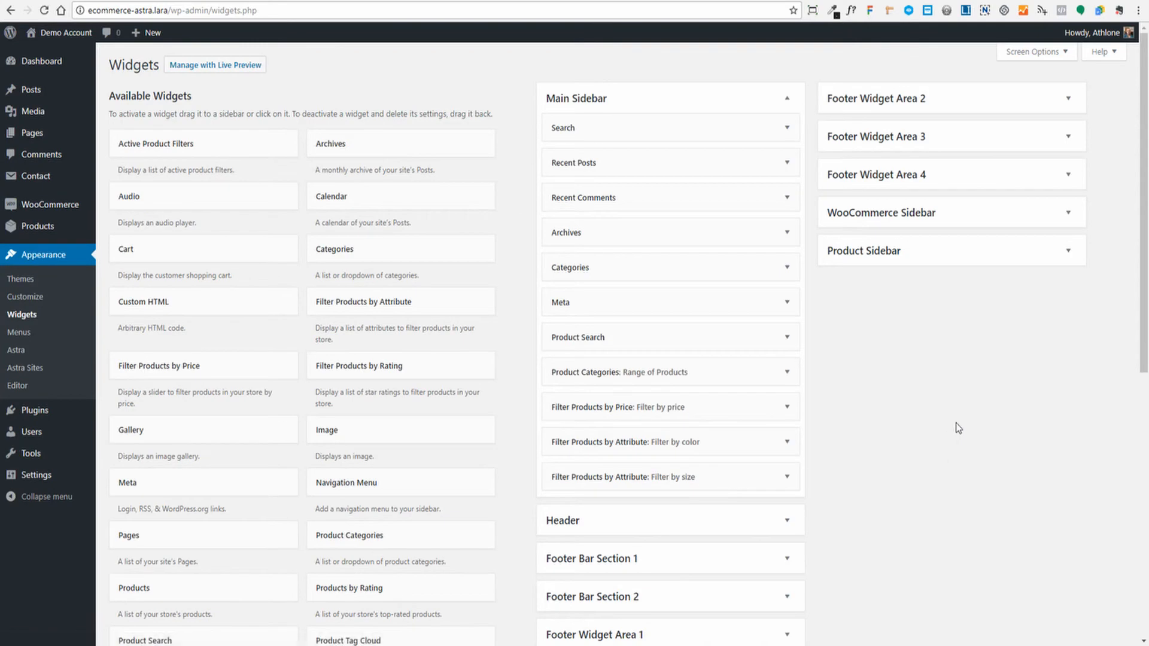
scroll(958, 425, down, 4)
scroll(960, 419, up, 1)
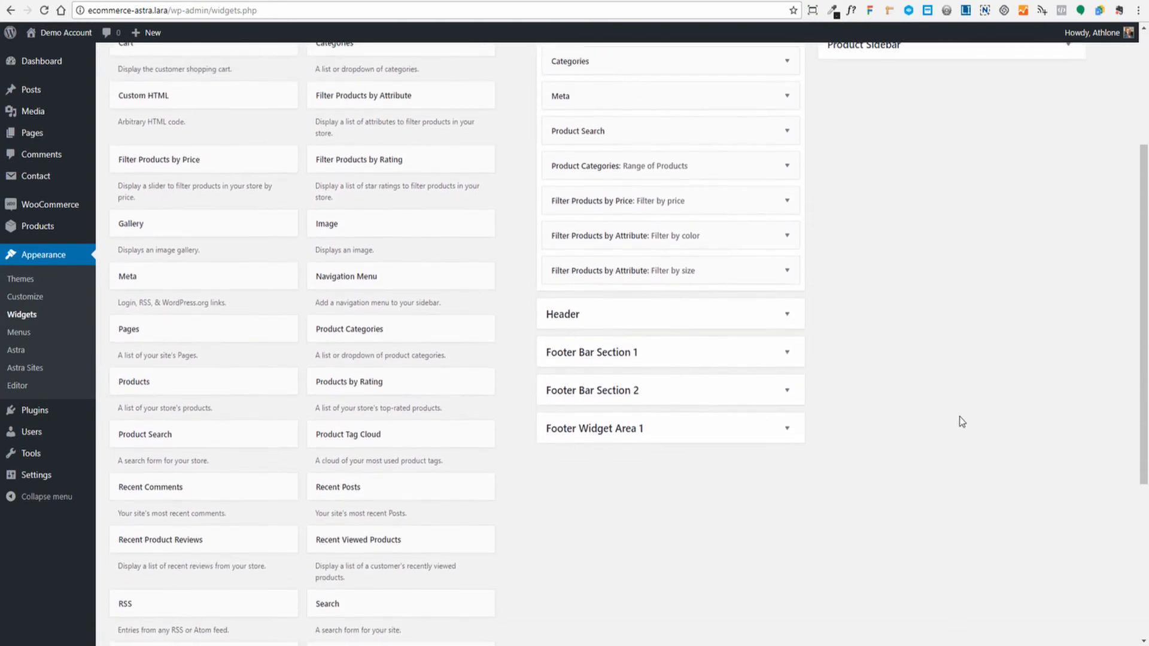
- Confirm Footer Widget Area 1's navigation menu widget still shows the Quick Links menu
click(789, 353)
click(789, 353)
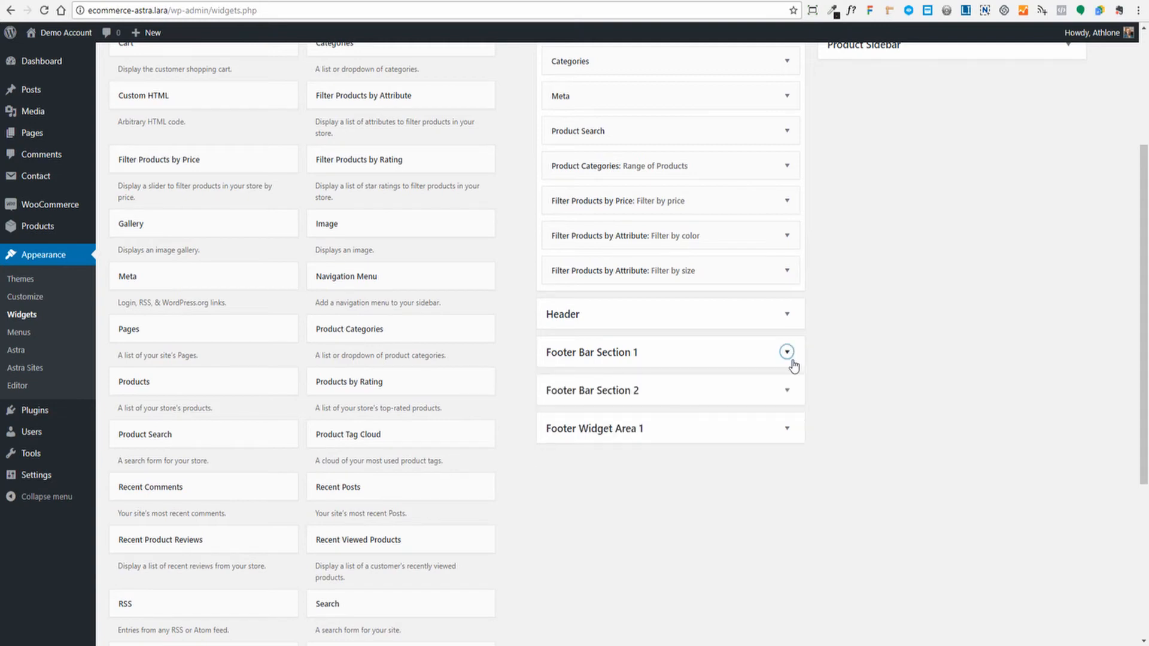
click(788, 428)
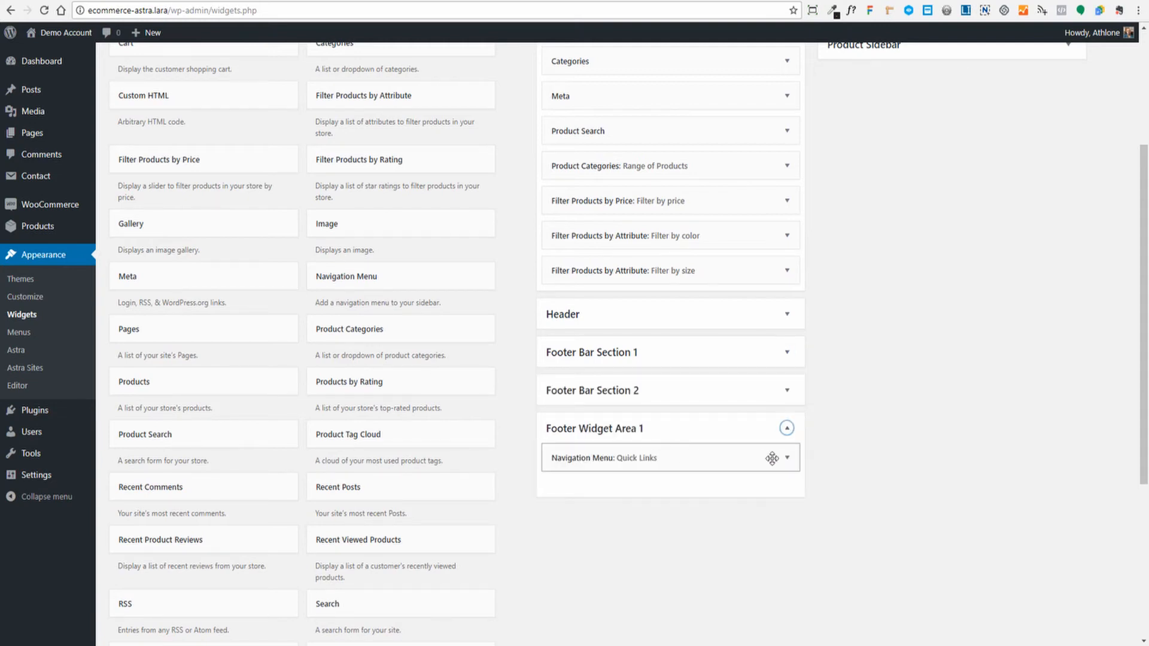
click(788, 459)
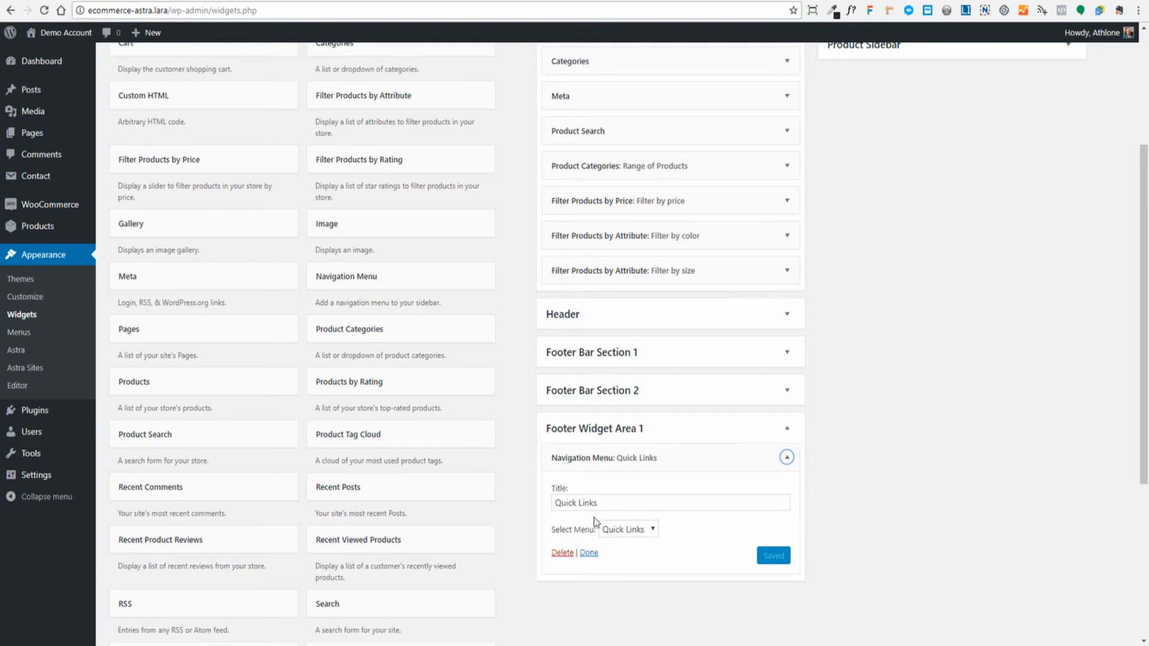
click(653, 530)
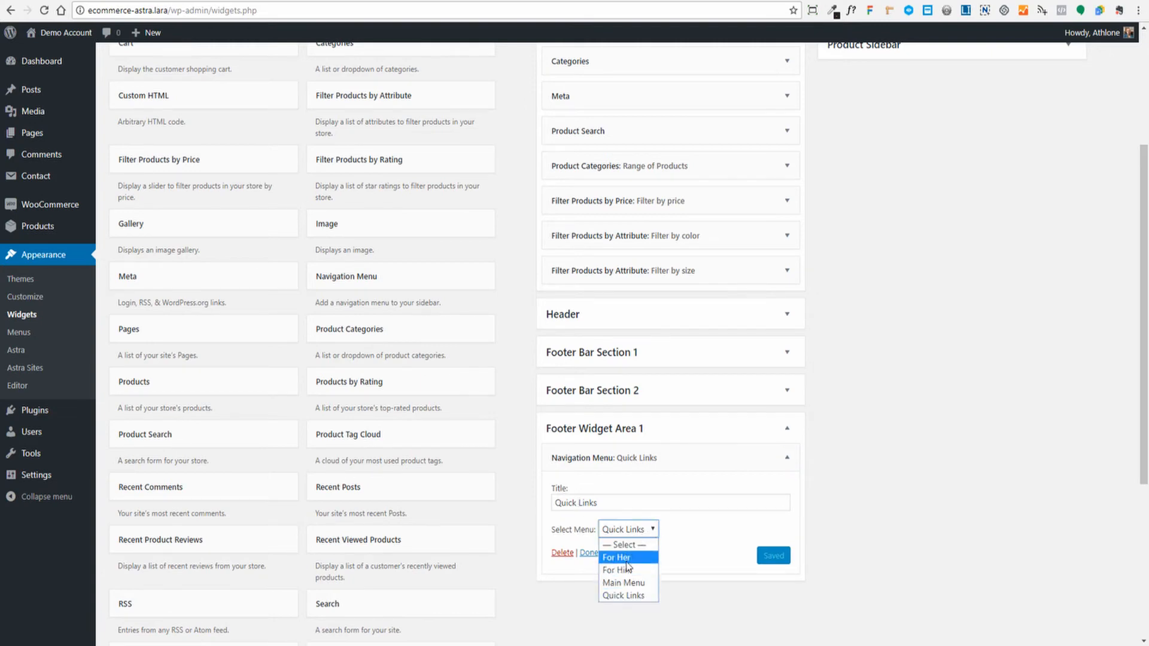
click(698, 525)
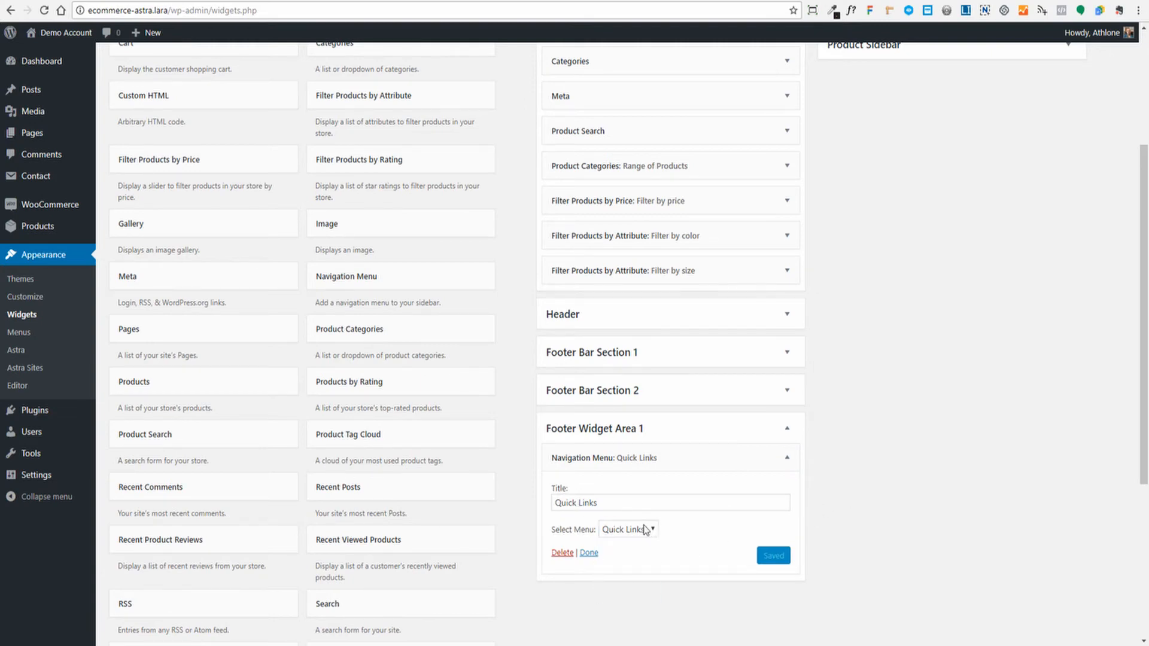
scroll(685, 465, down, 1)
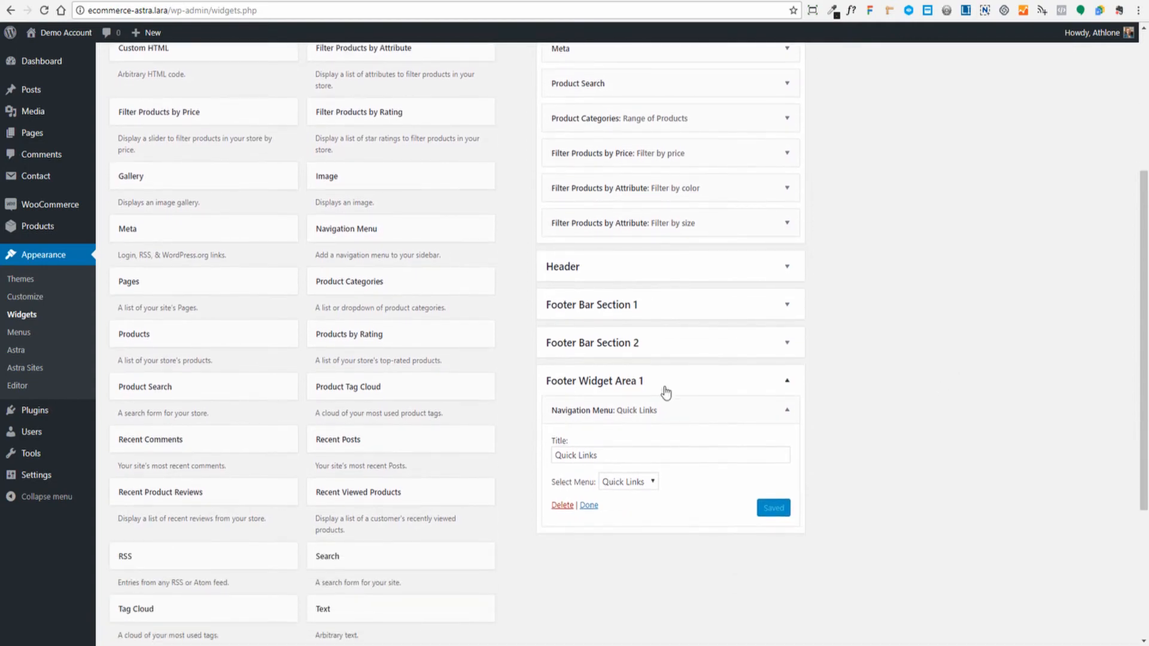
- Check the storefront footer, then return to the Widgets admin tab
click(212, 2)
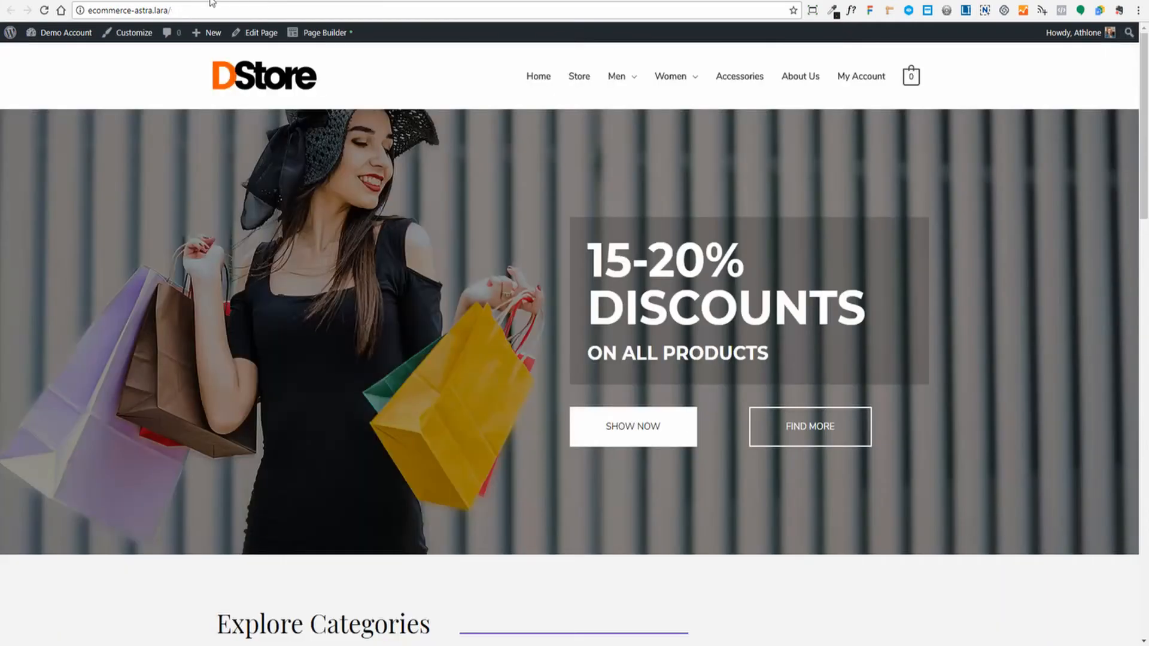
scroll(383, 365, down, 20)
scroll(386, 372, down, 1)
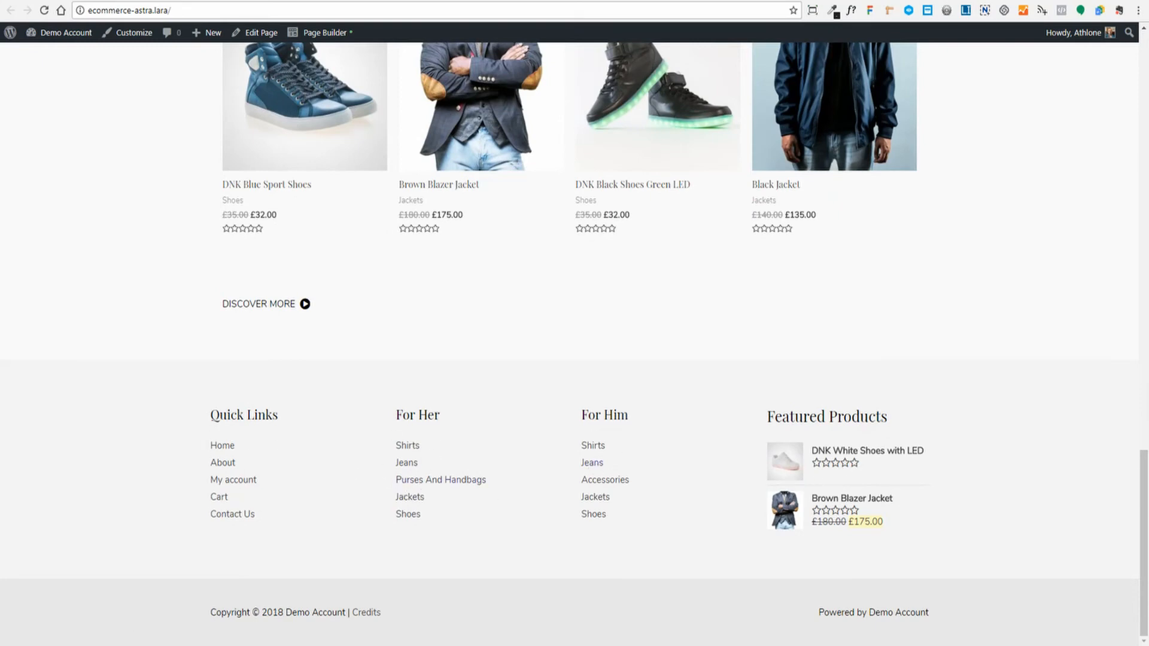
click(57, 1)
scroll(949, 303, up, 5)
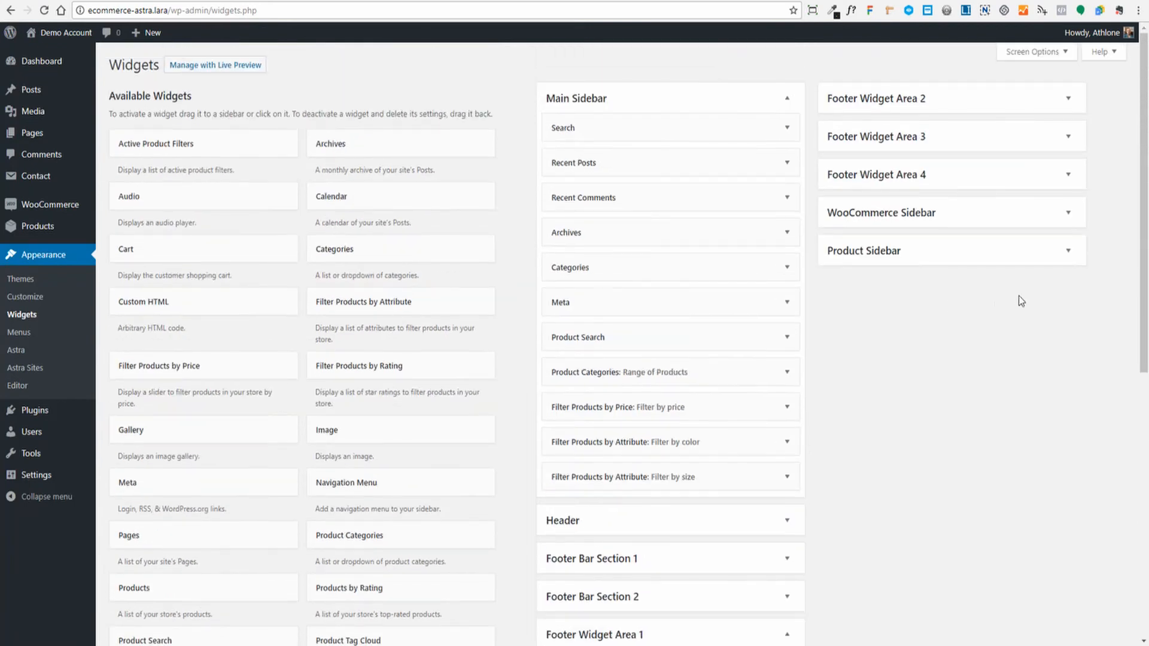
click(1068, 99)
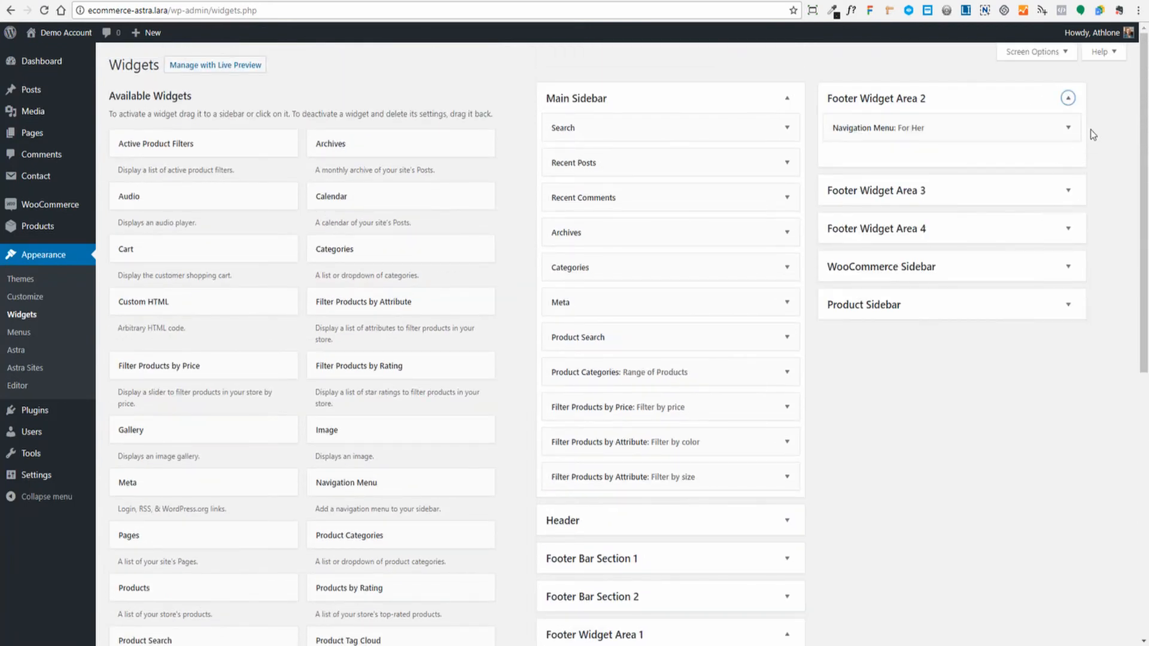
click(1068, 128)
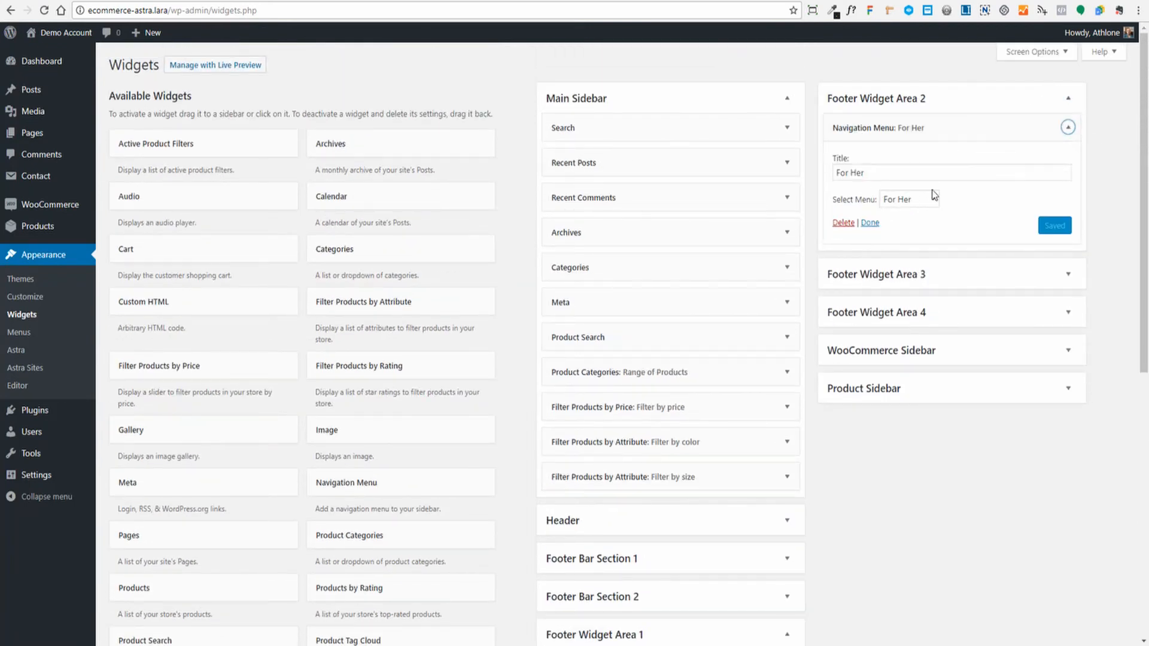
click(1068, 127)
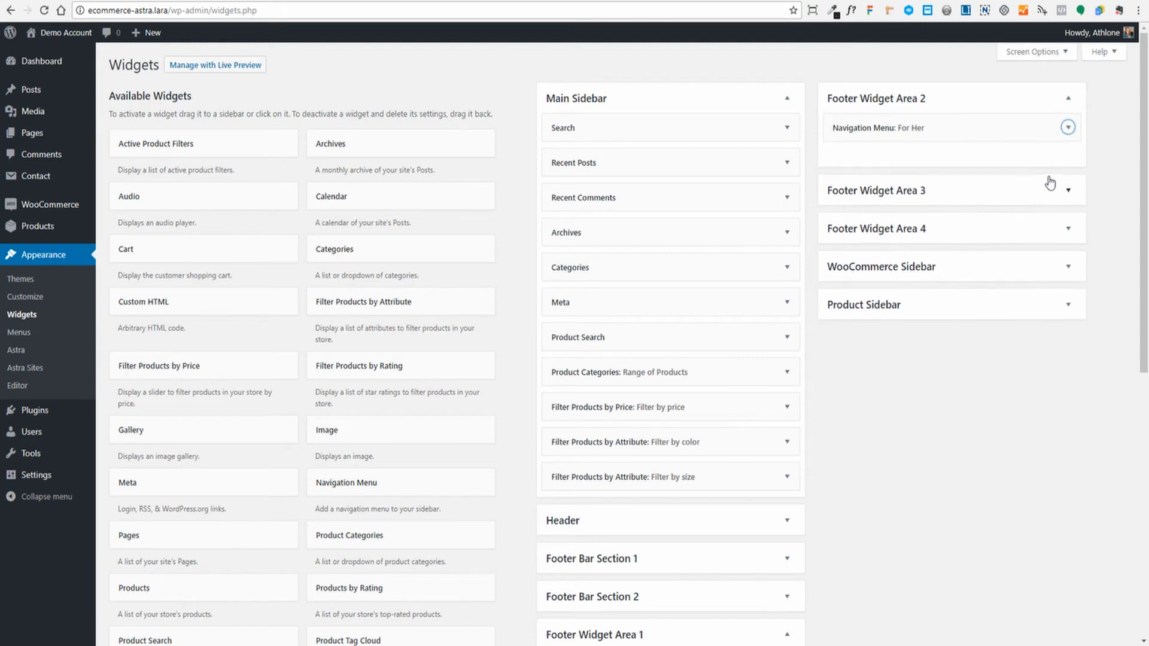
click(1067, 189)
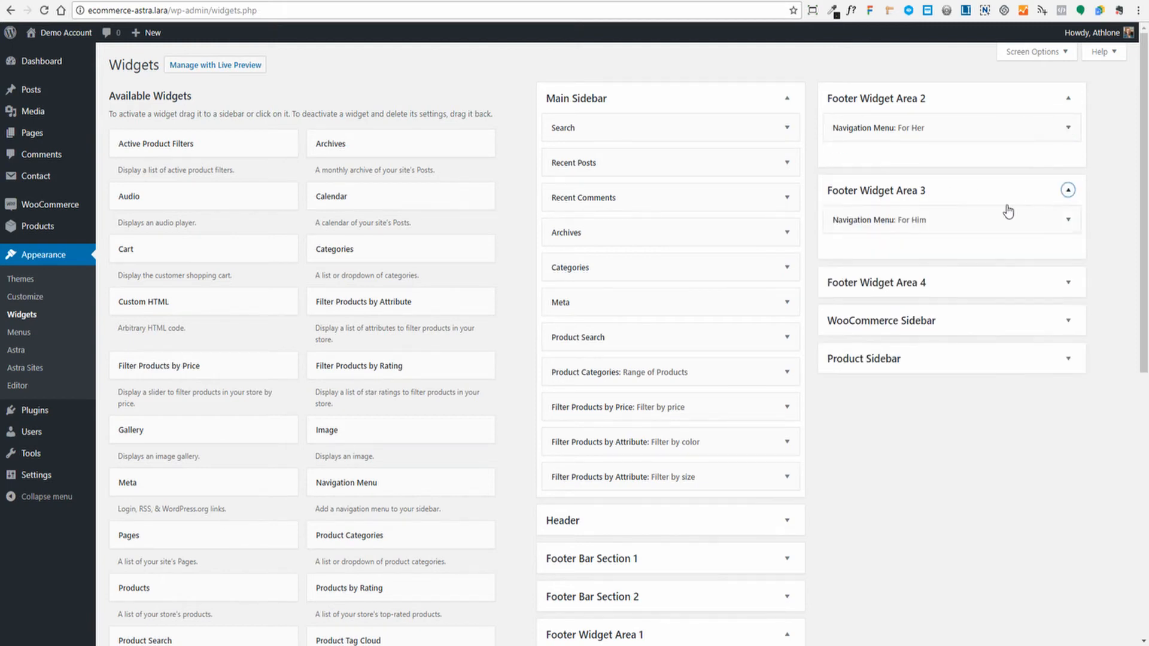
click(1068, 220)
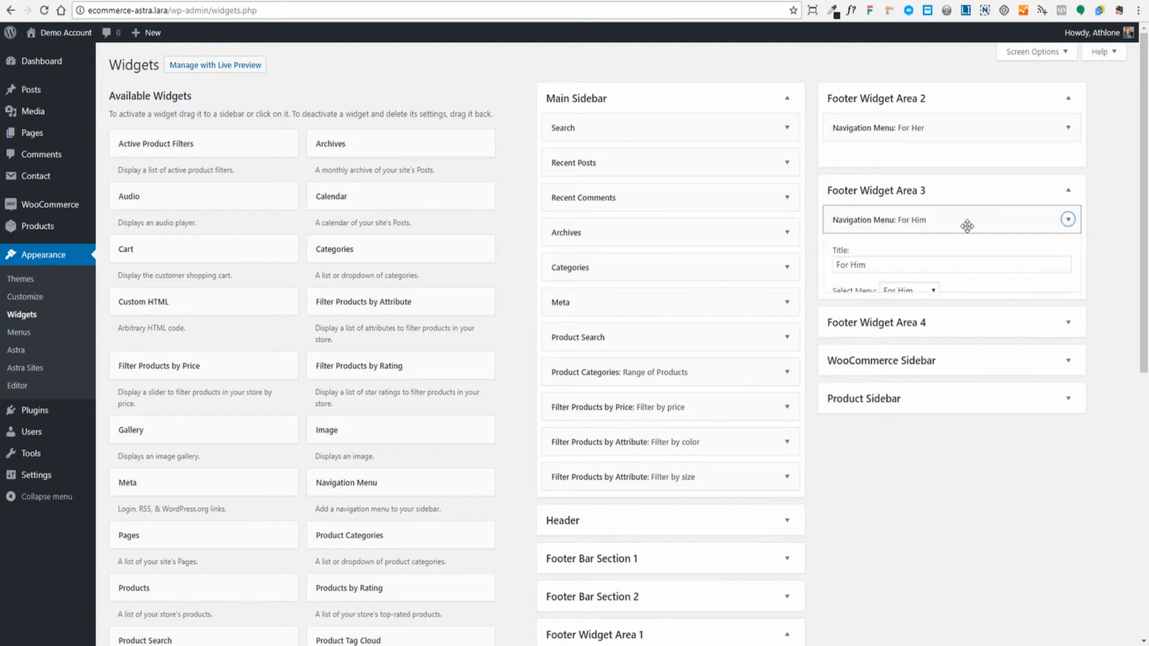
click(1068, 219)
click(1070, 284)
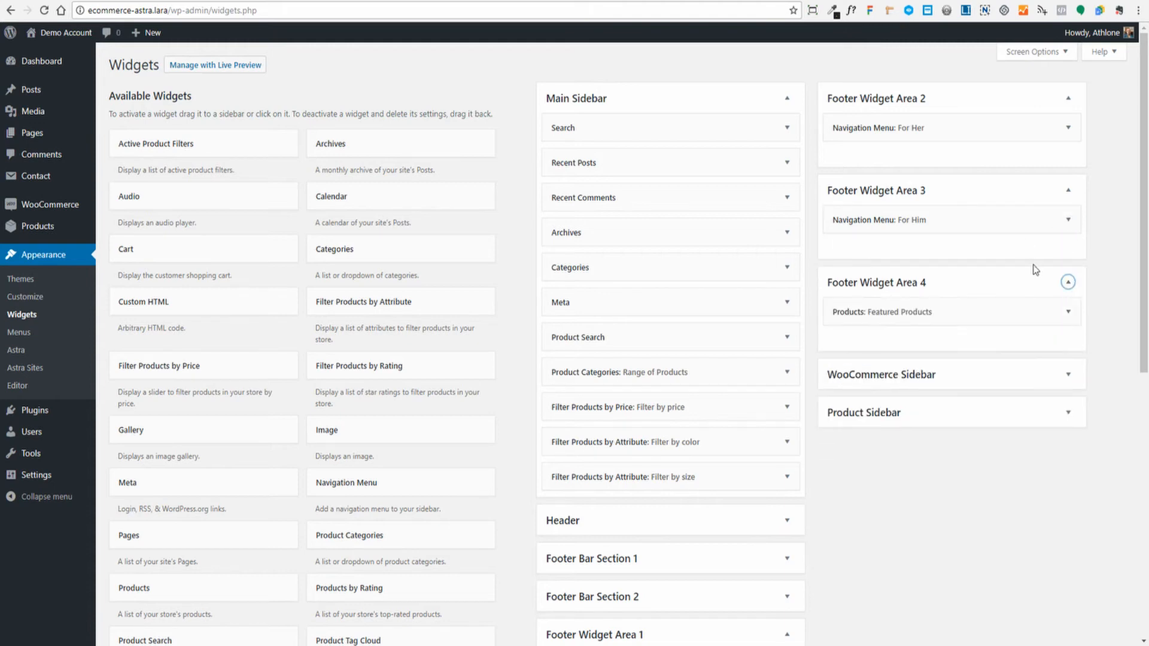
click(1069, 312)
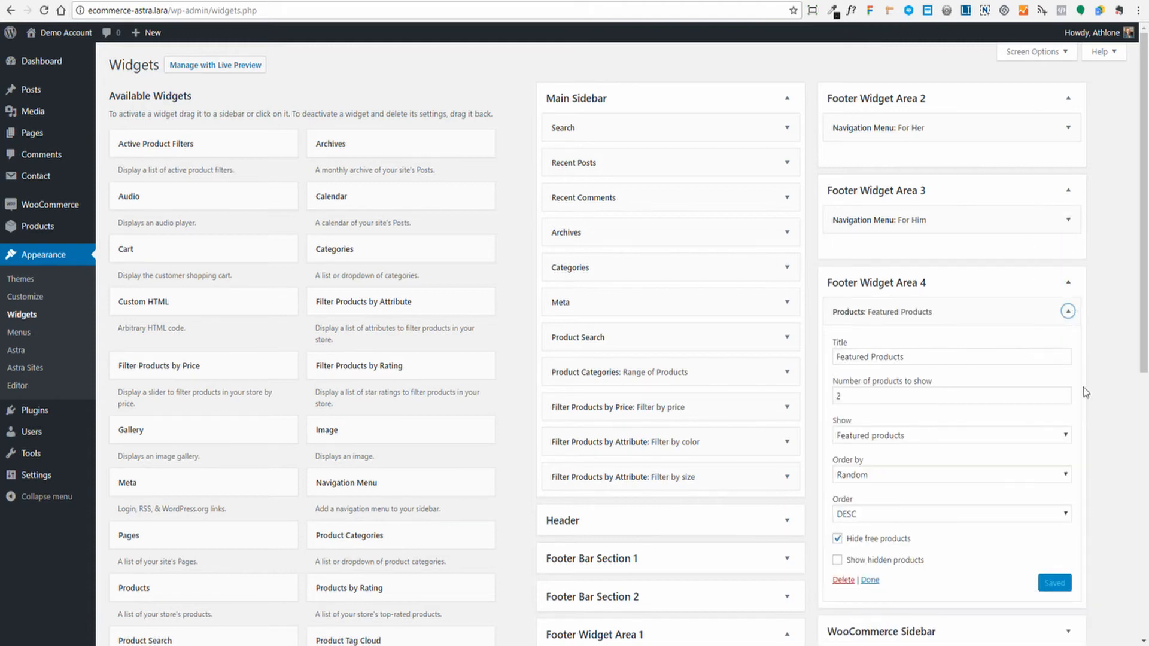
scroll(852, 290, down, 2)
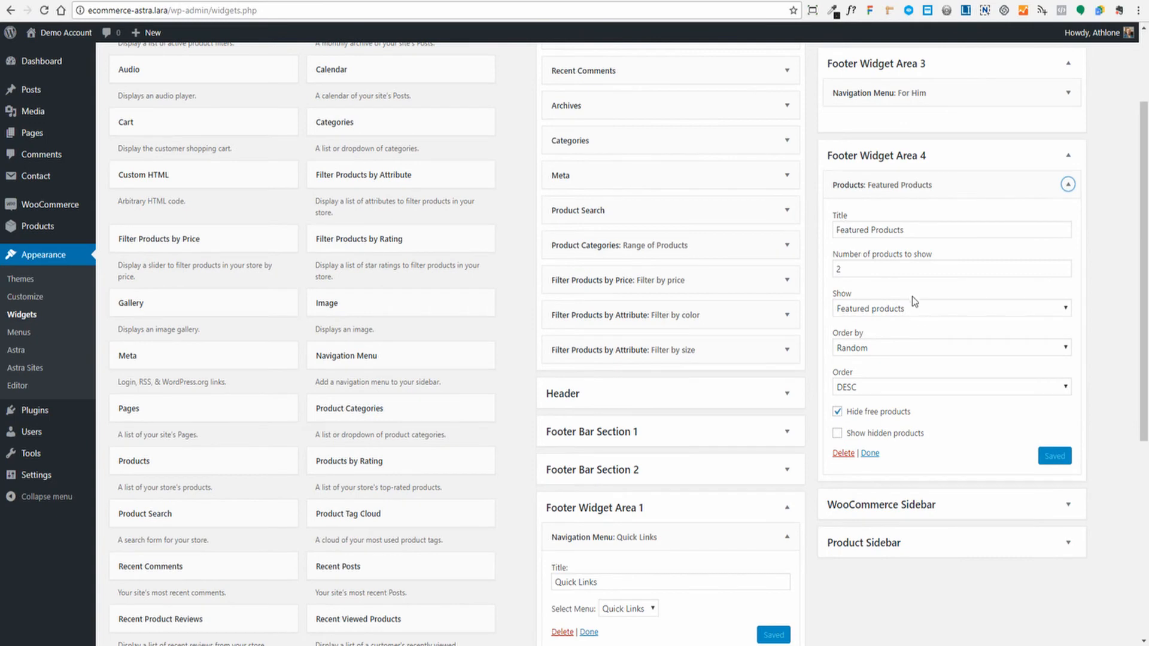
click(1068, 312)
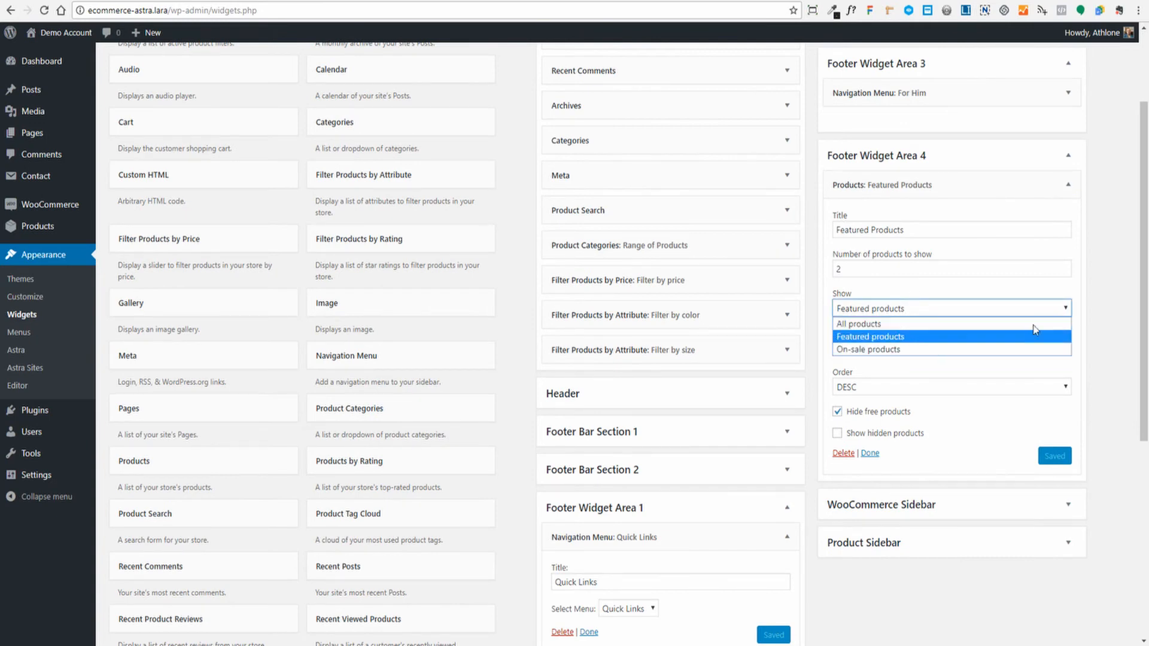
click(898, 337)
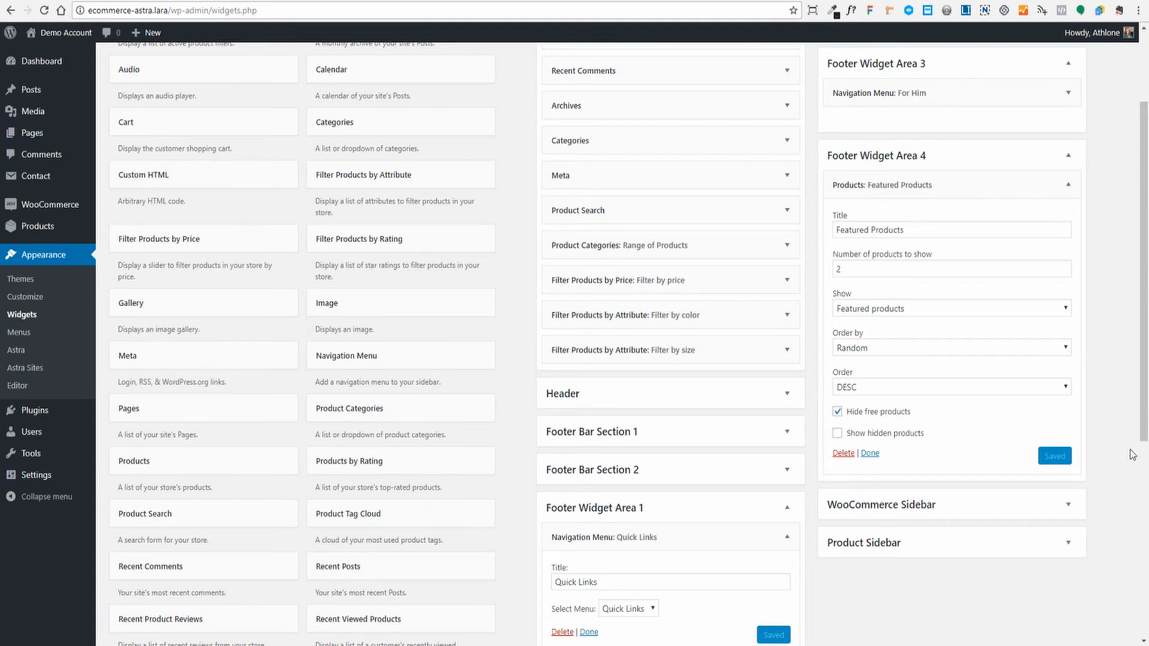
scroll(1115, 400, up, 2)
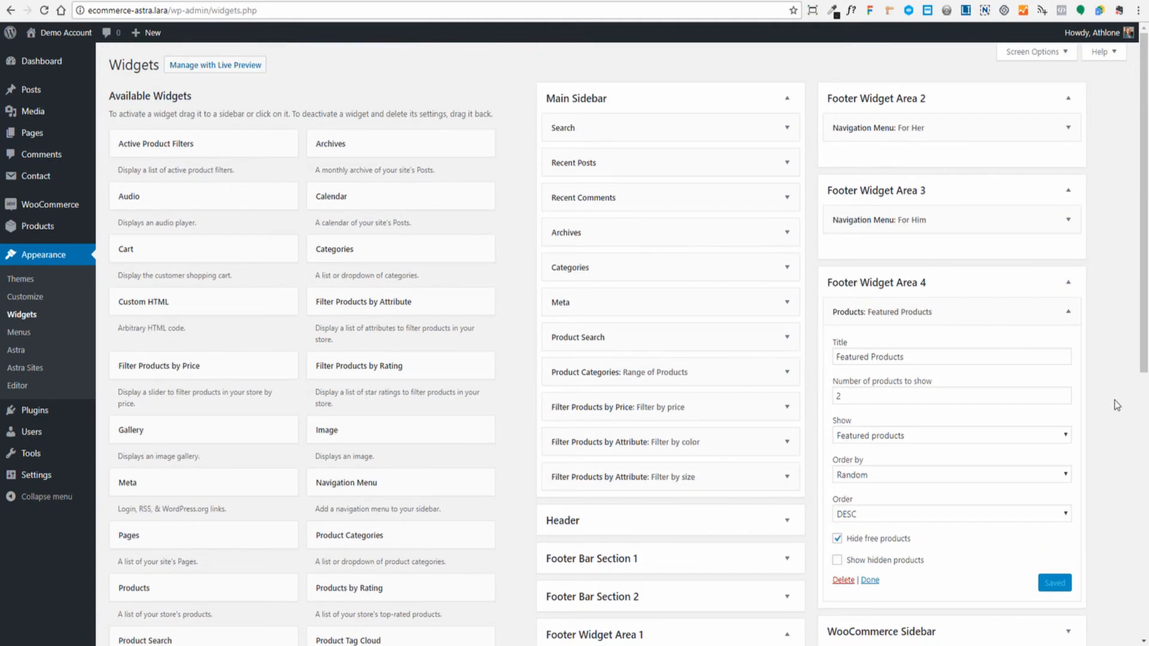
click(1069, 282)
scroll(611, 343, down, 2)
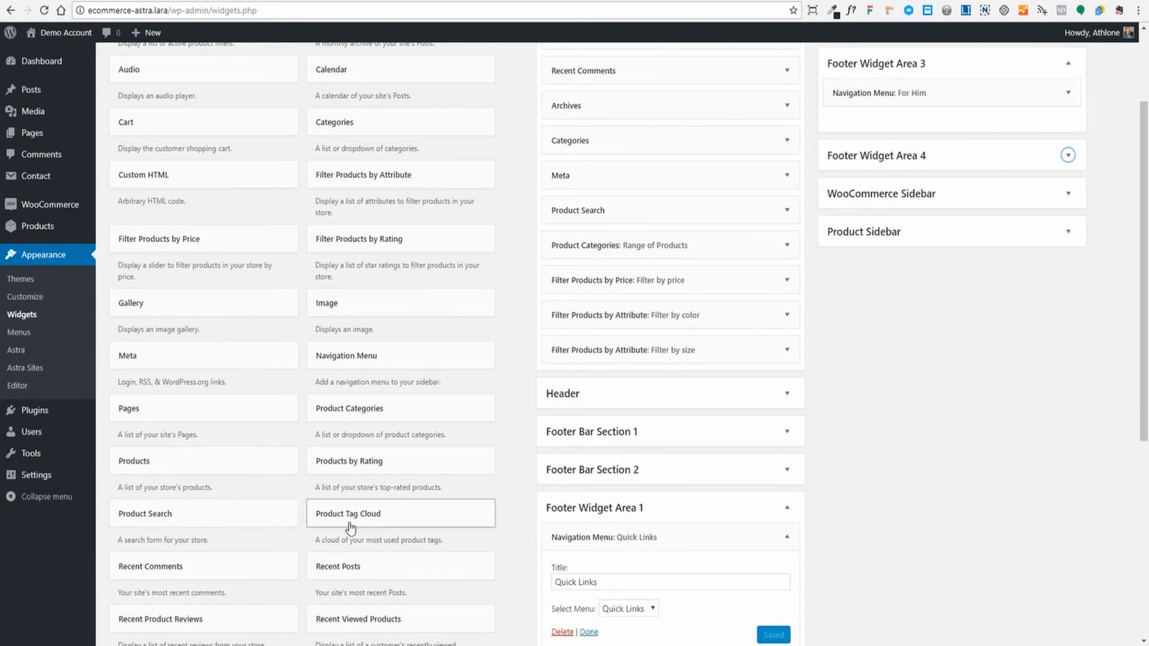
- Drag a Search widget into Footer Widget Area 1, above the Quick Links menu
scroll(353, 284, down, 4)
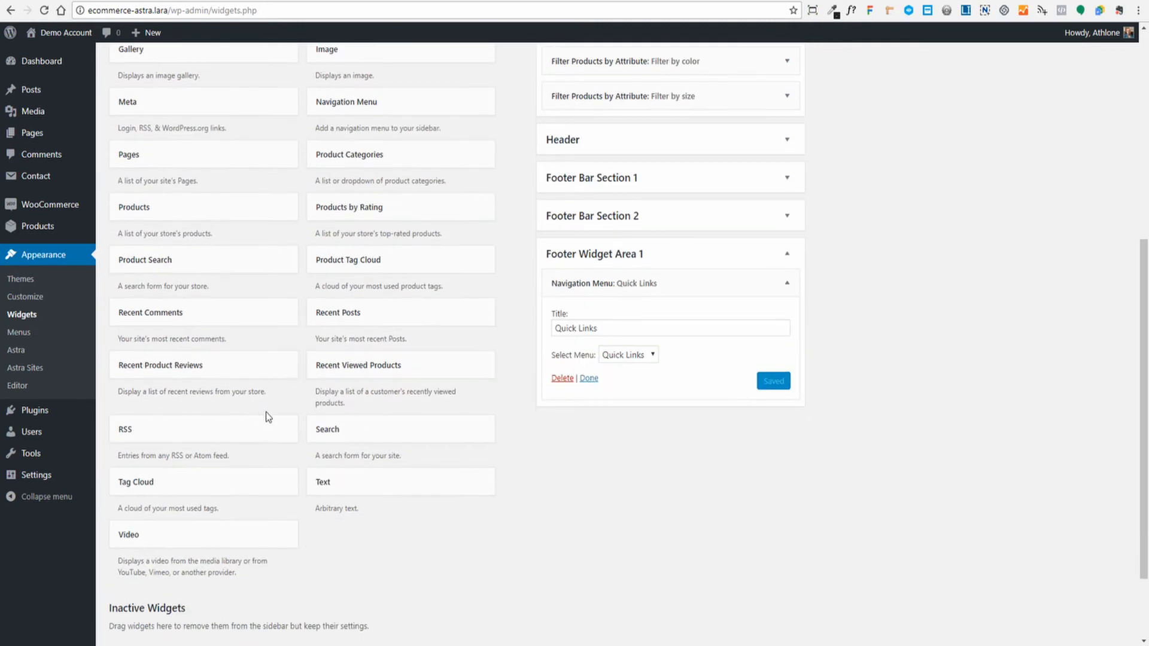
scroll(759, 549, up, 2)
scroll(797, 470, down, 1)
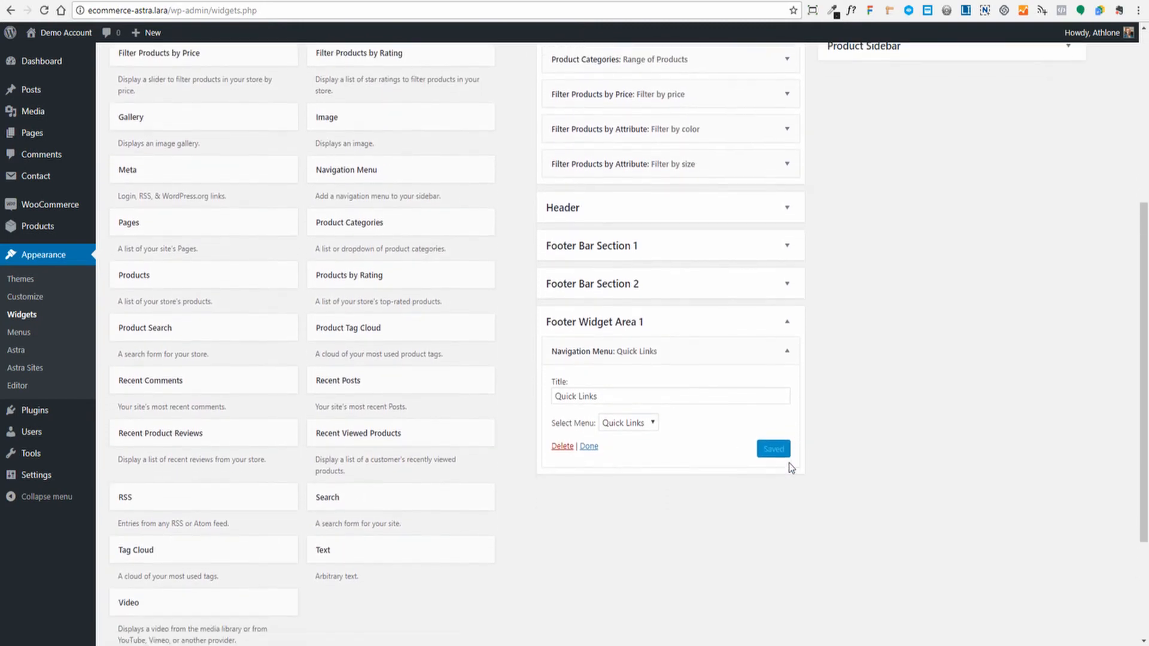
scroll(419, 488, down, 3)
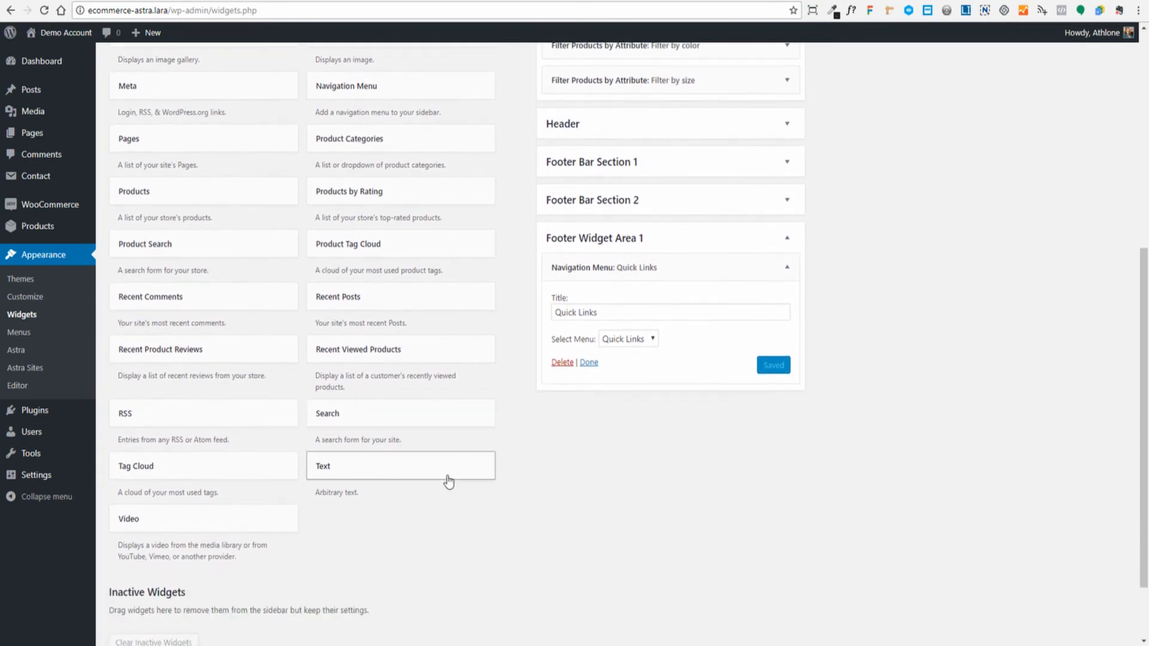
scroll(580, 509, up, 4)
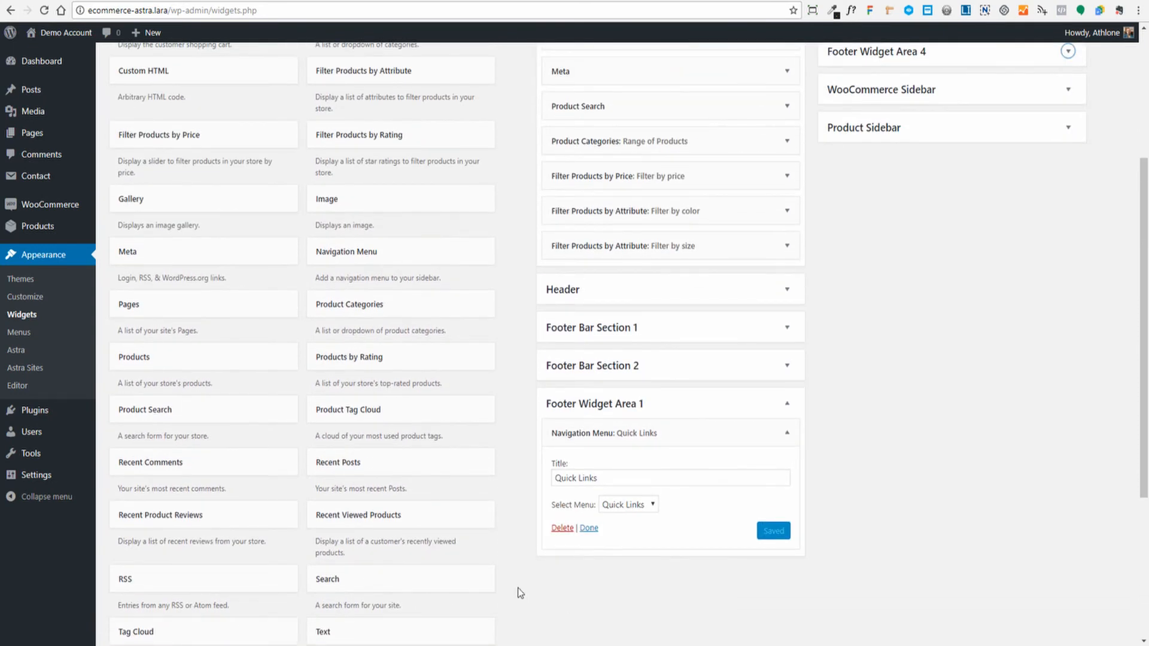
scroll(351, 607, up, 1)
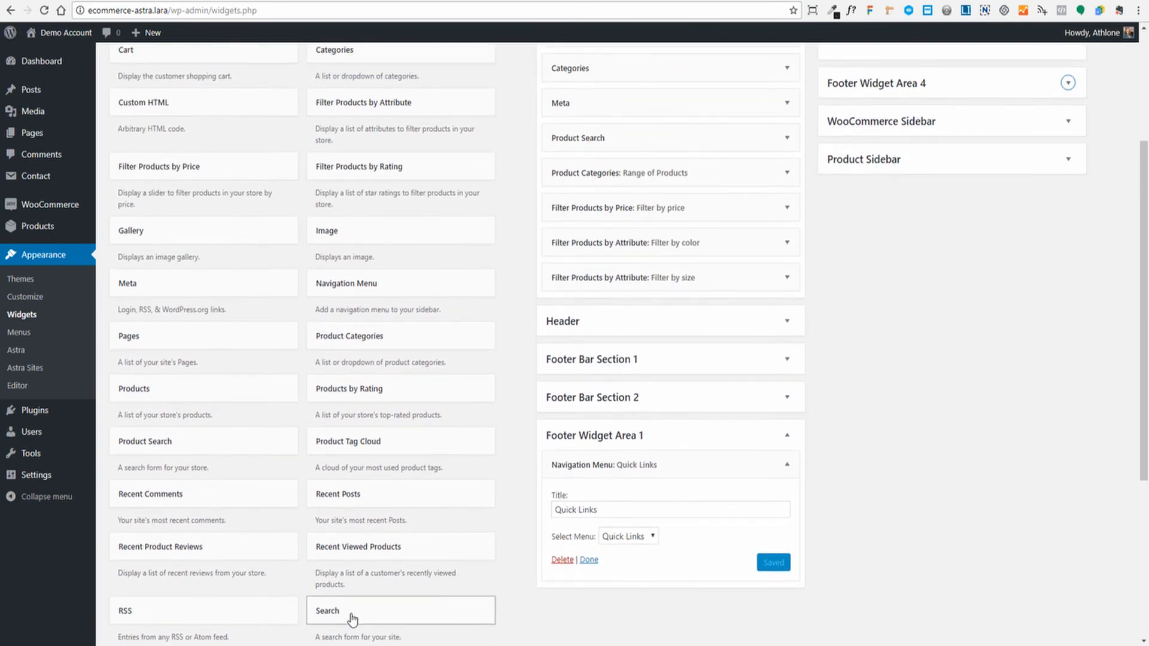
drag(352, 617, 604, 468)
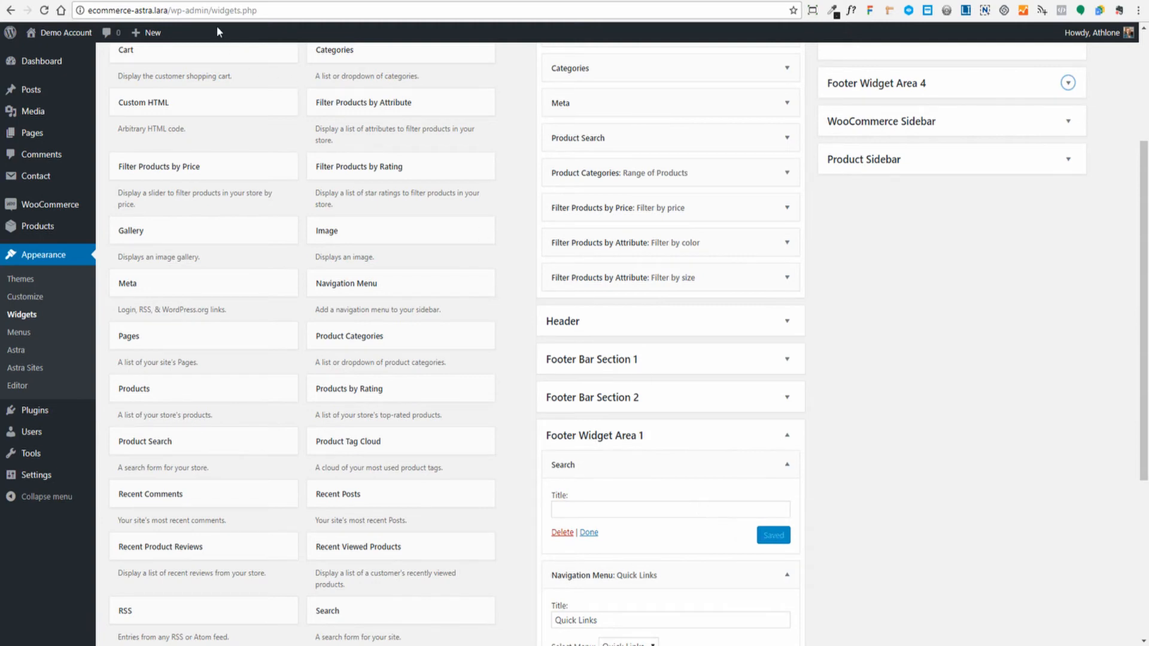
click(188, 1)
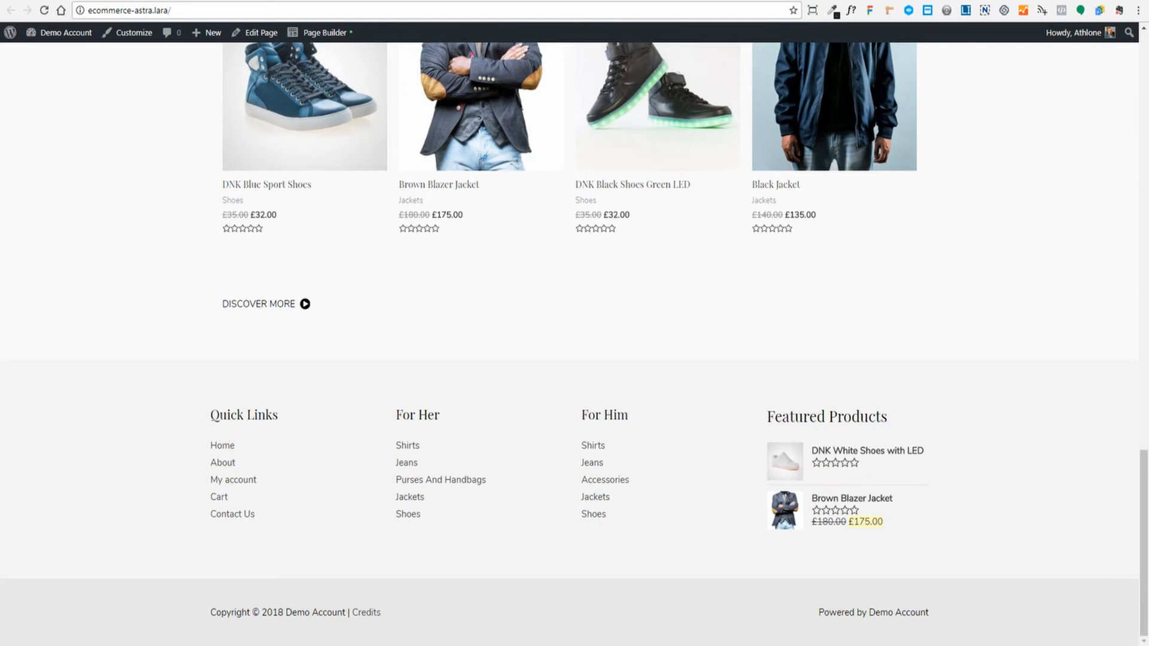
- Reload the storefront and try the new search box atop the first footer column
click(126, 2)
click(43, 10)
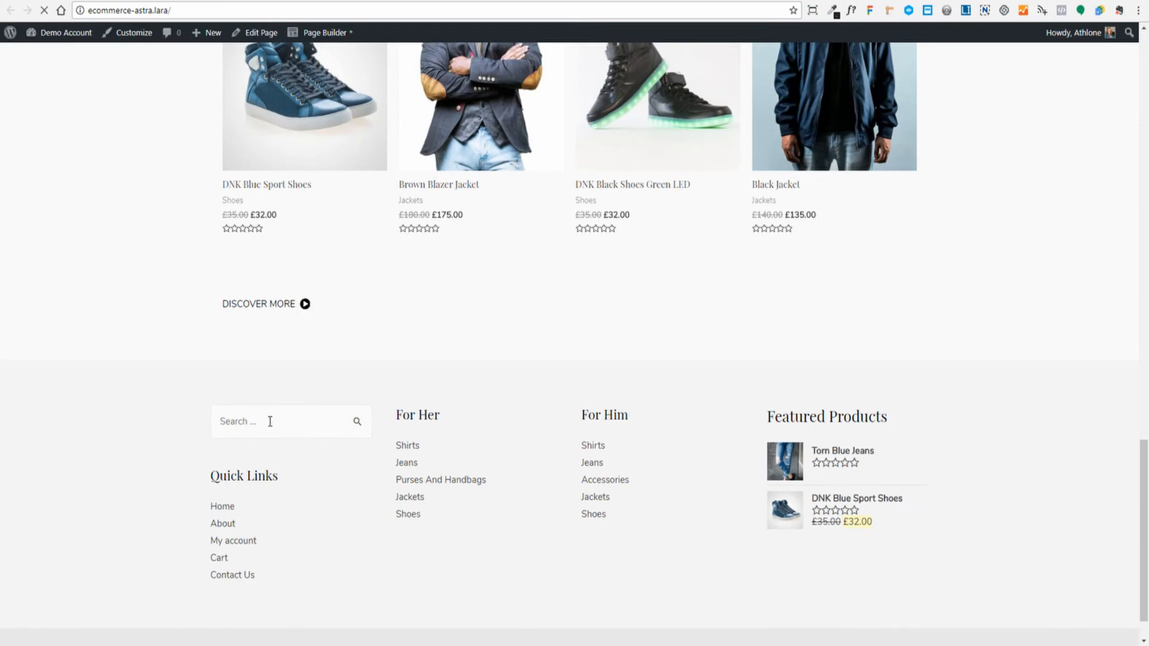
click(293, 424)
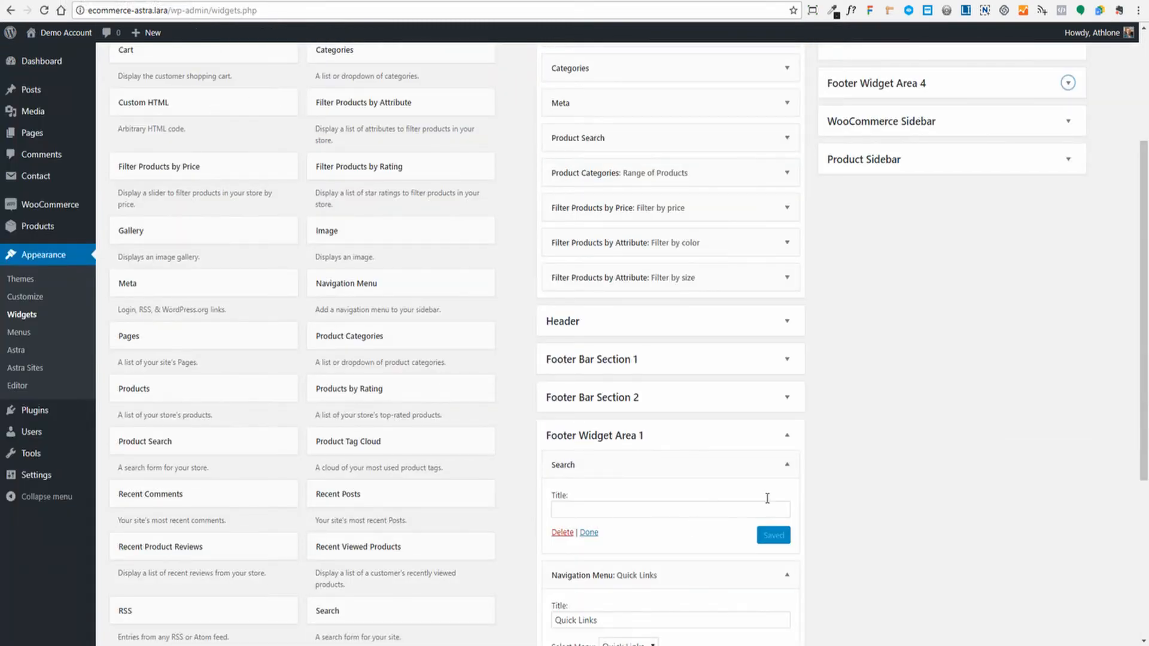
scroll(929, 461, down, 3)
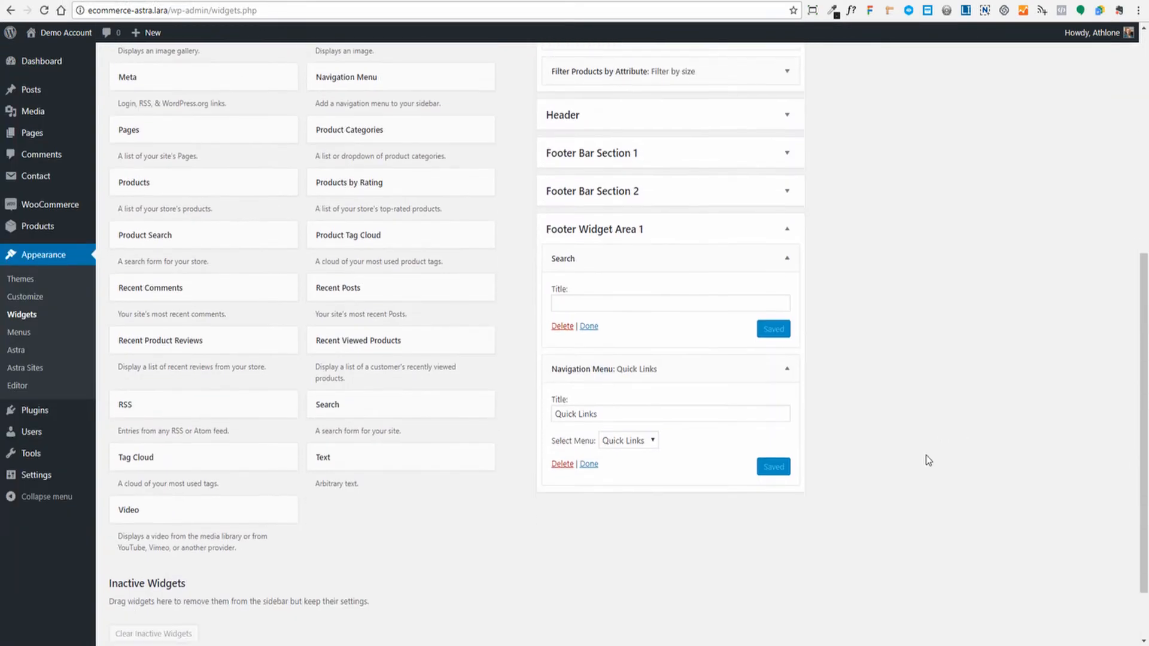
- Collapse both widgets and move Search below the Quick Links menu in Footer Widget Area 1
click(787, 369)
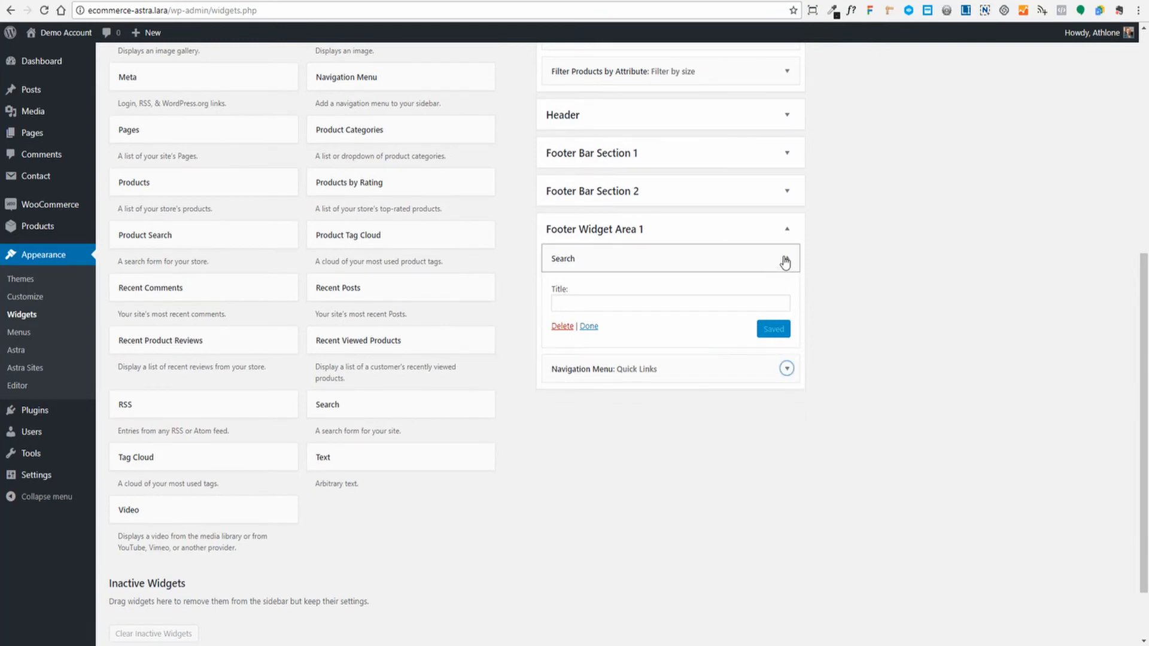
click(786, 259)
drag(620, 263, 617, 299)
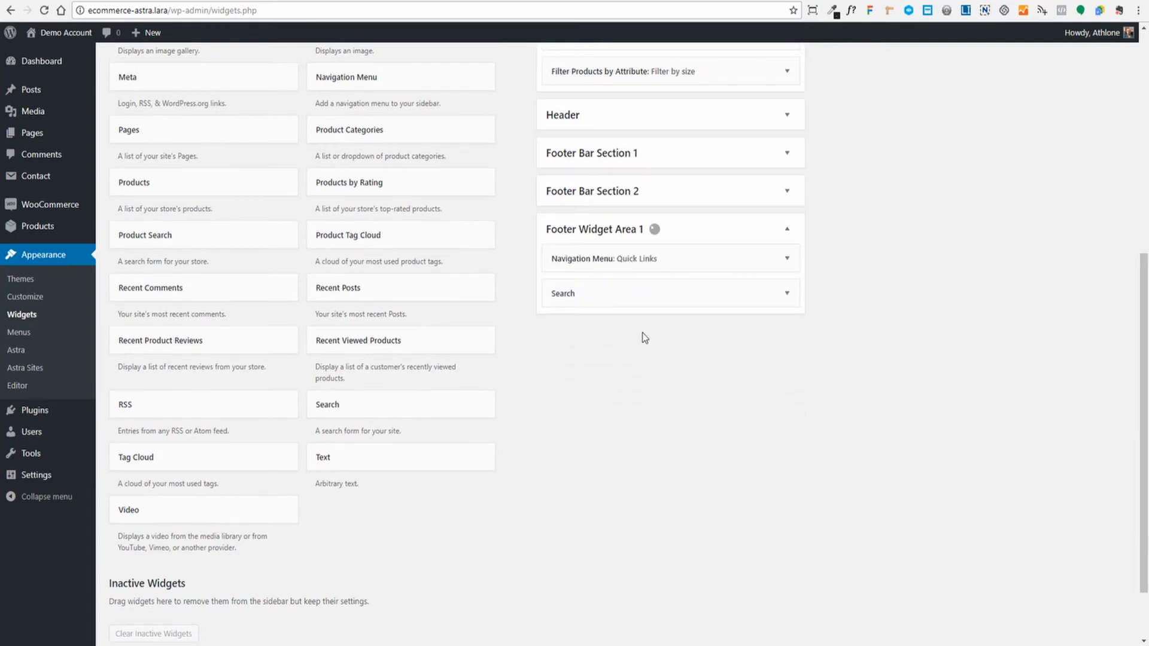
- Reload the storefront homepage and try the relocated footer search box
click(77, 33)
click(44, 10)
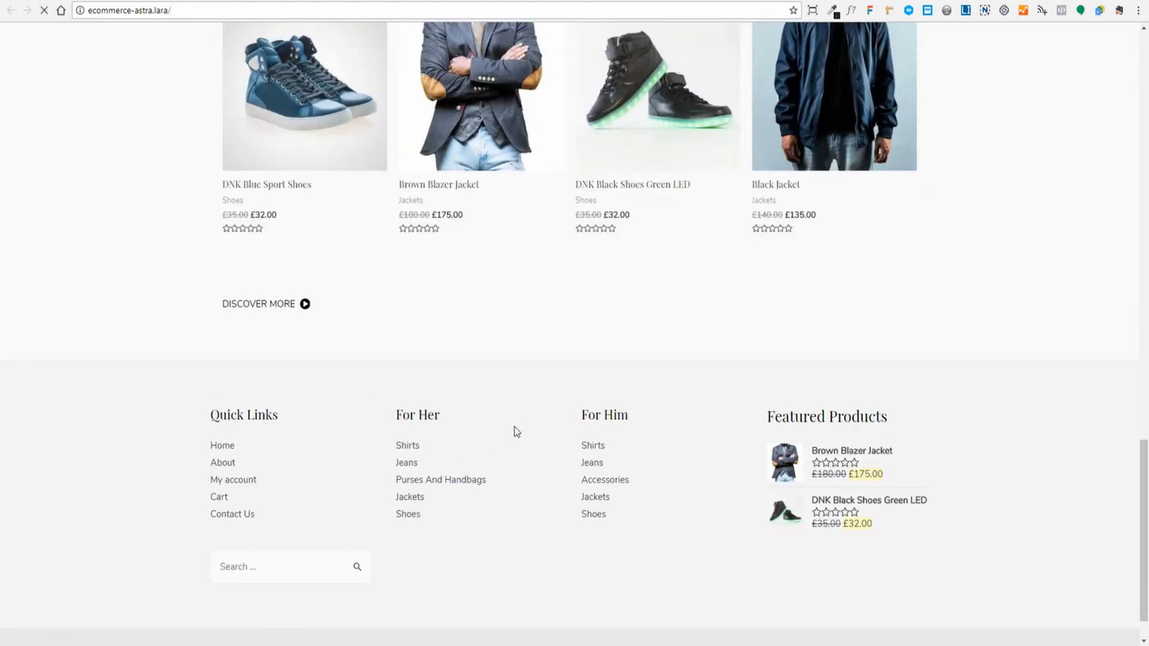
click(265, 567)
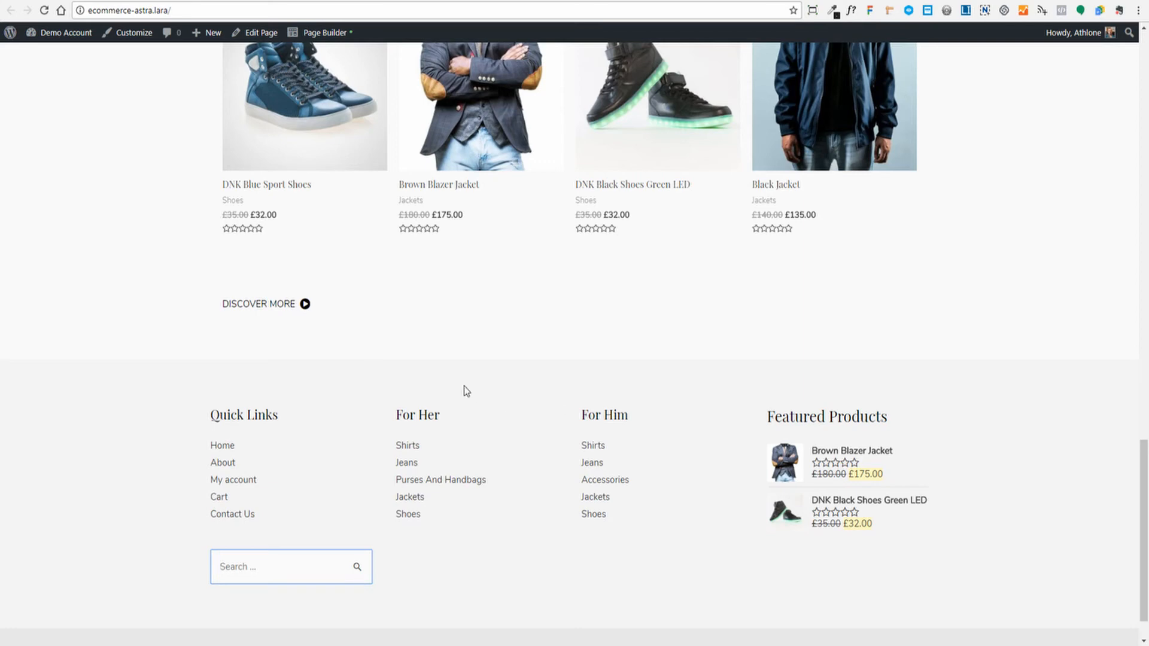
scroll(663, 455, down, 1)
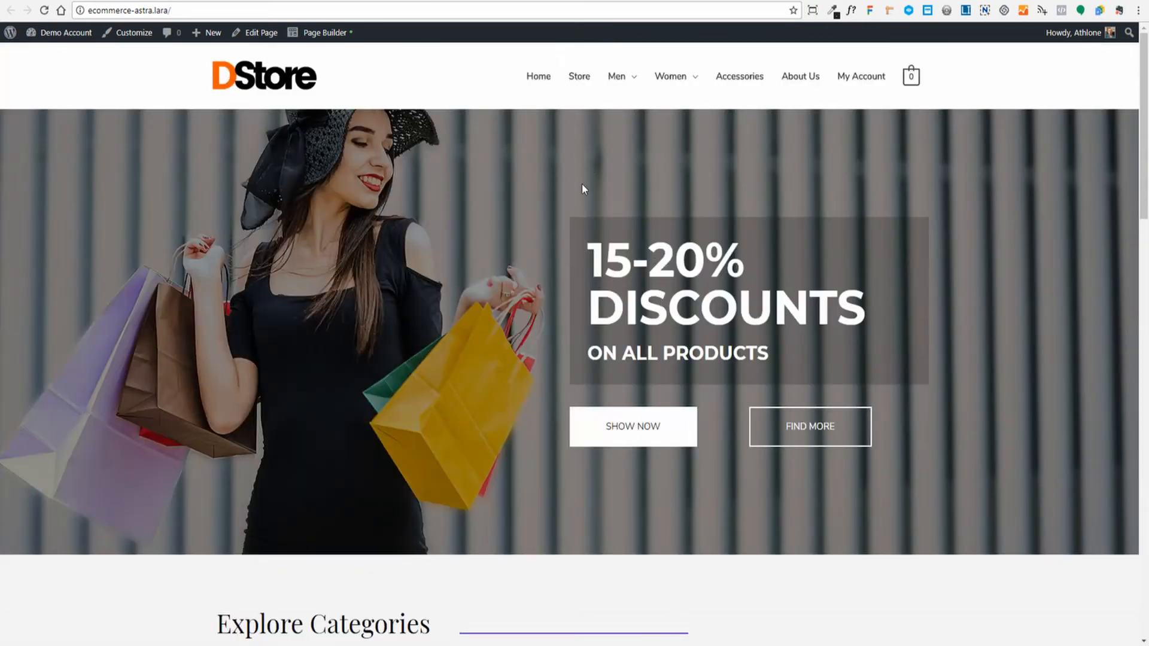
- Keep Store as the WooCommerce shop page and save the product settings
click(578, 82)
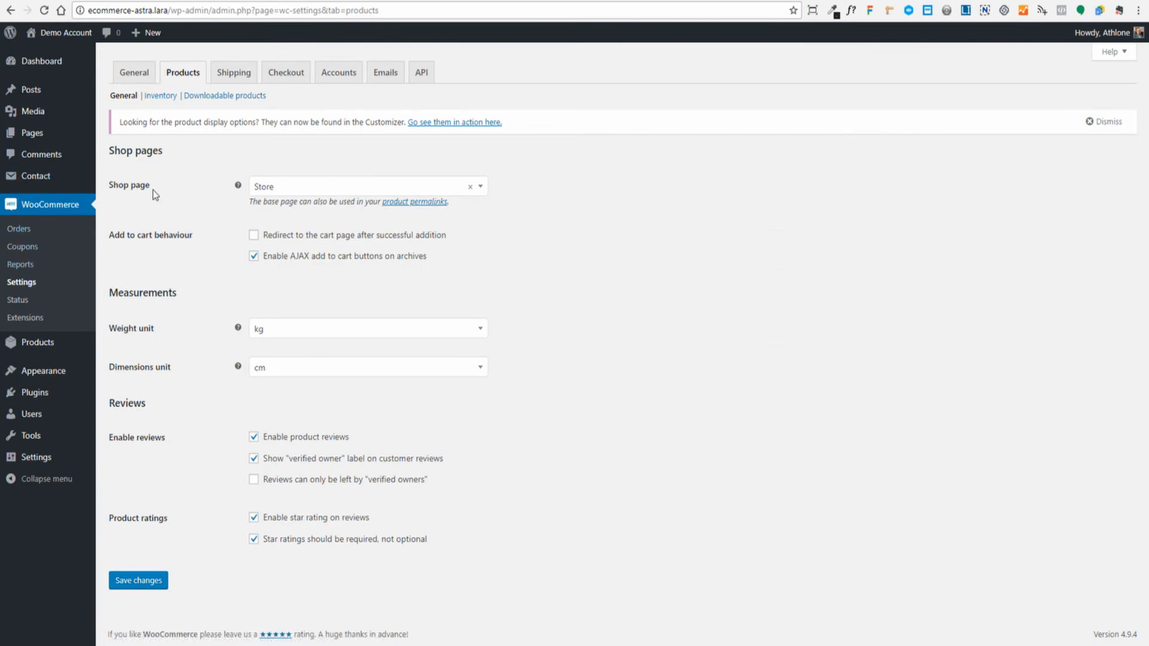
click(483, 189)
click(498, 191)
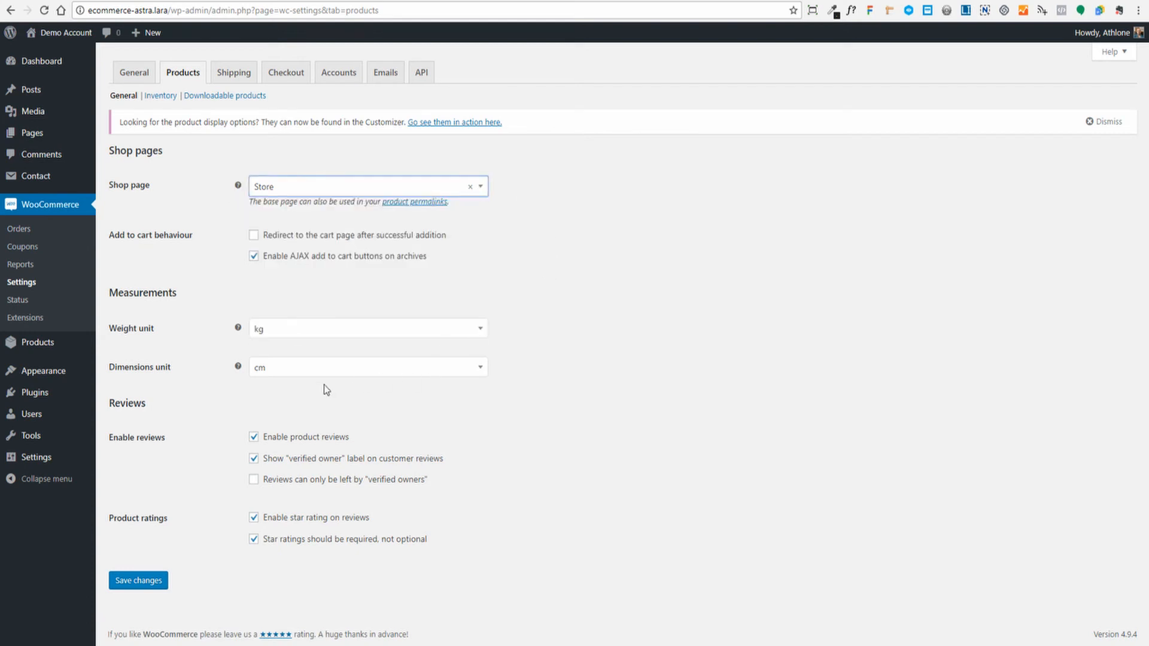
click(144, 576)
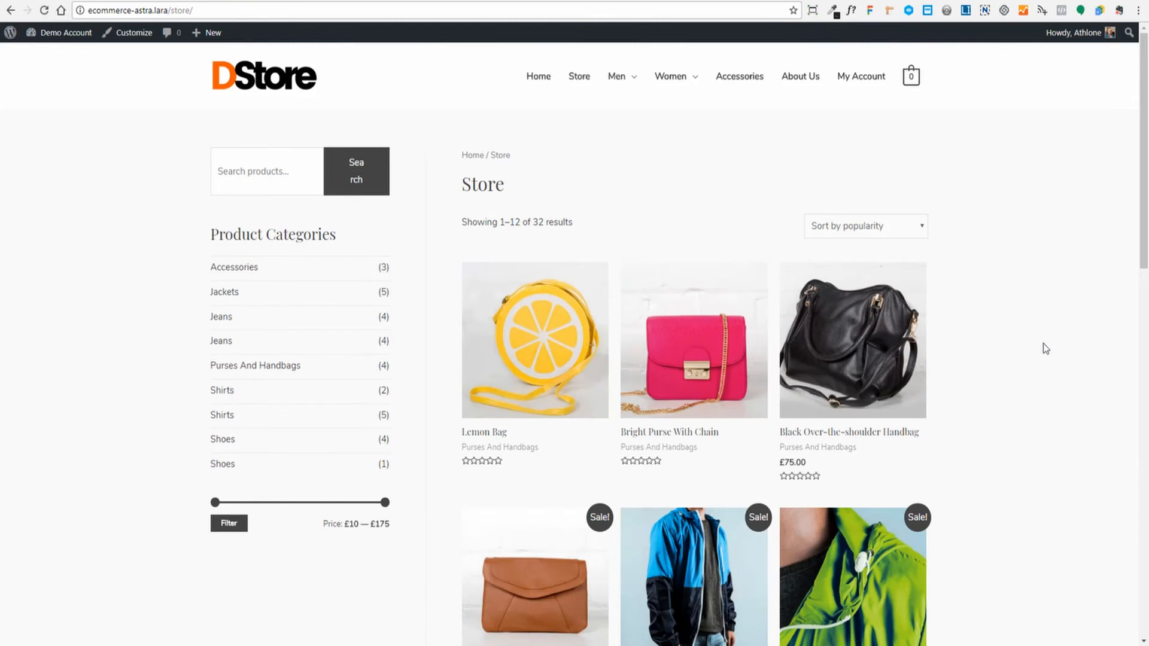
scroll(1048, 347, down, 2)
scroll(1060, 356, up, 2)
scroll(1058, 313, down, 15)
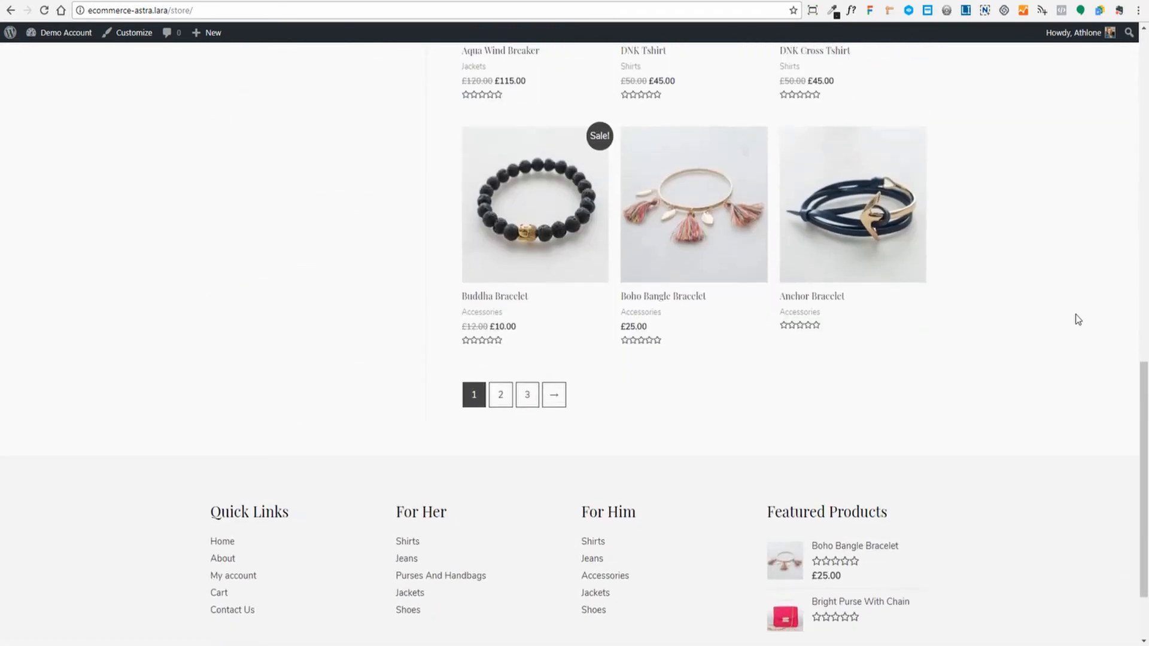
scroll(1075, 315, up, 15)
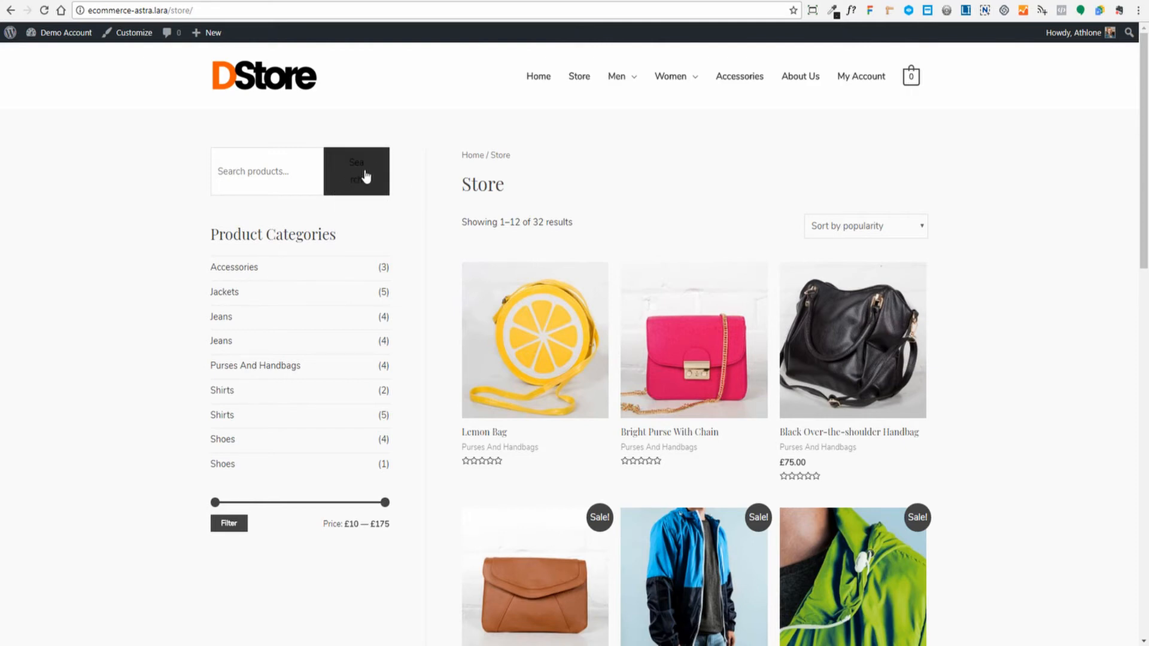
scroll(998, 269, down, 2)
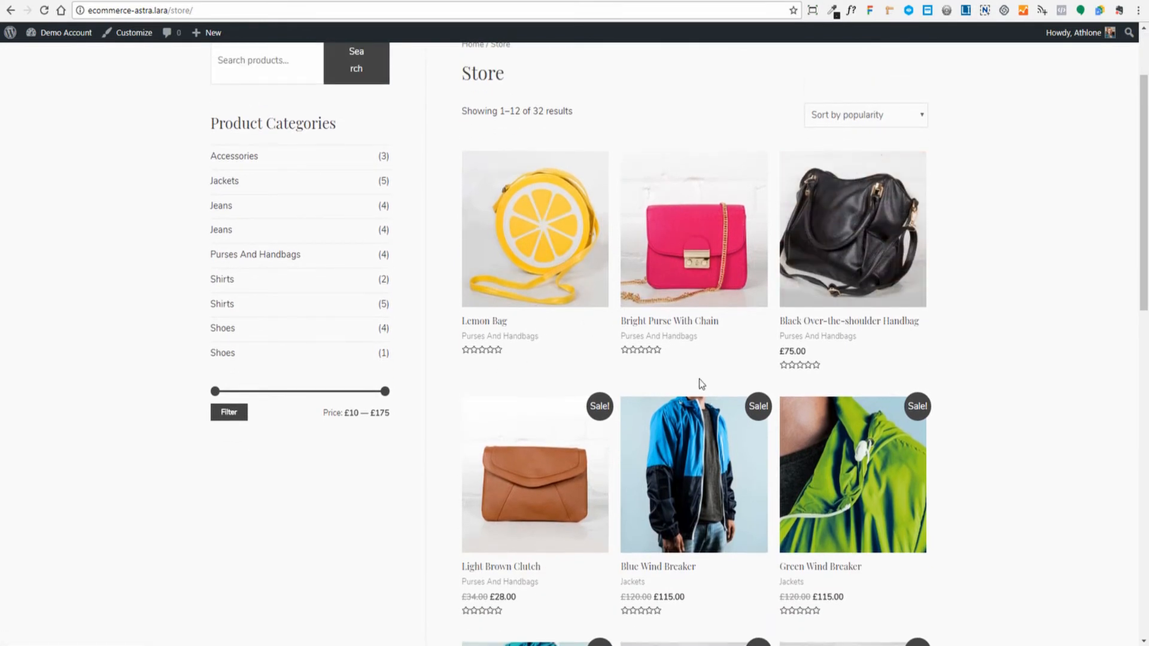
scroll(990, 308, up, 2)
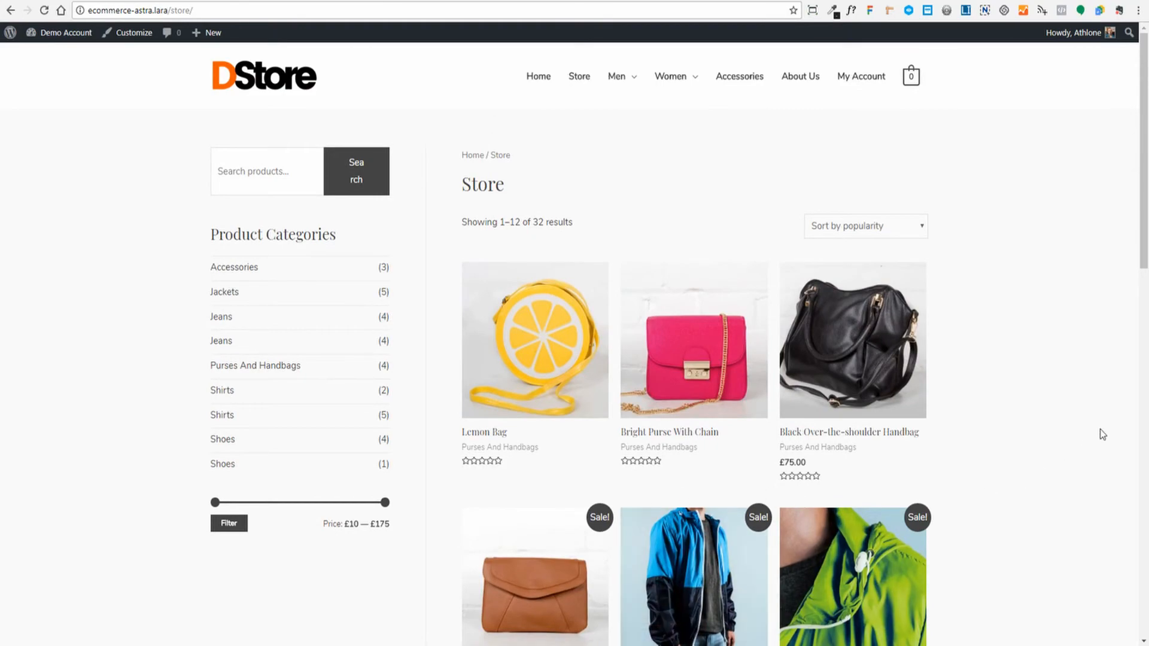
scroll(1089, 398, down, 15)
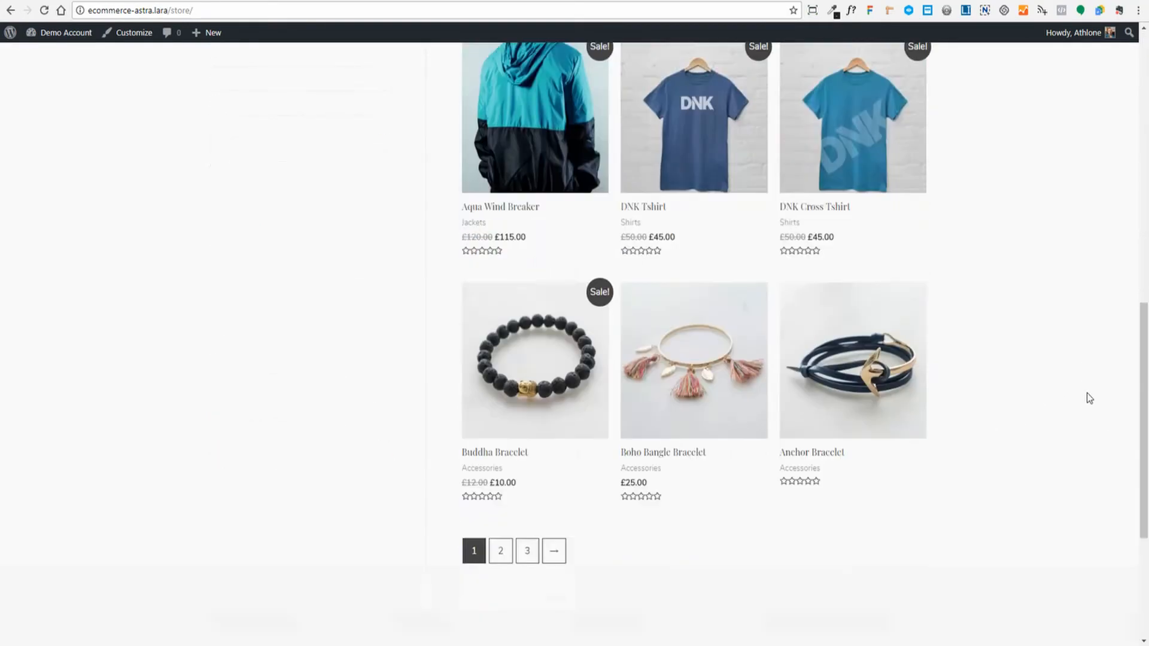
scroll(1089, 398, up, 12)
scroll(1089, 398, up, 4)
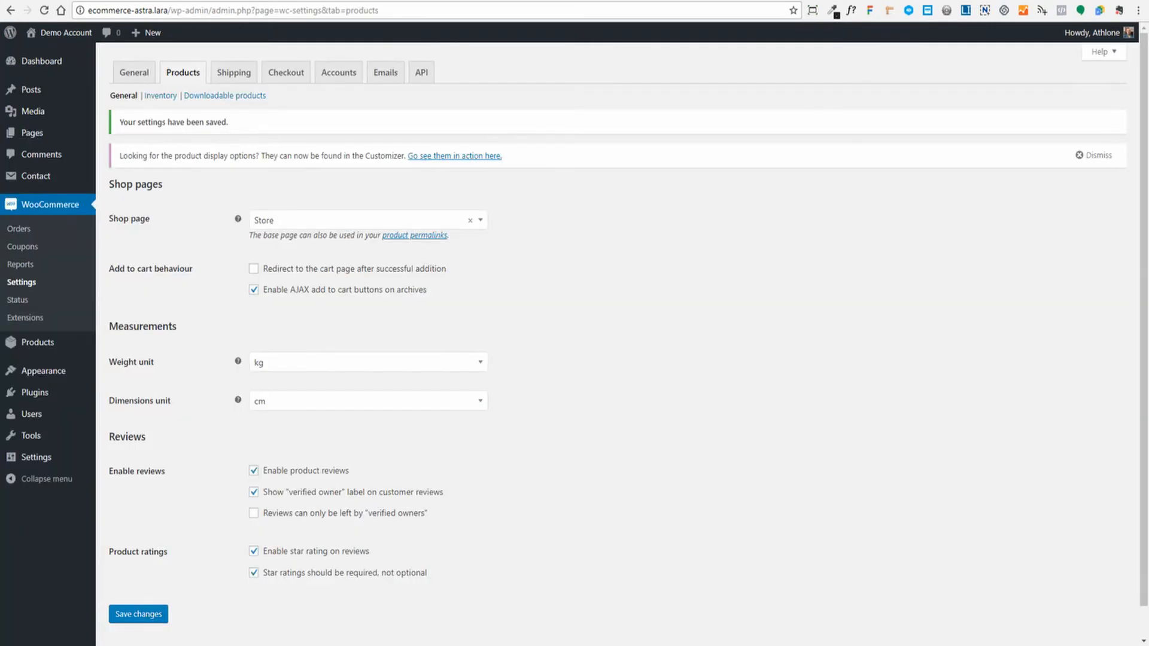
- Go to Appearance > Customize from the WooCommerce Products settings
mouse_move(47, 67)
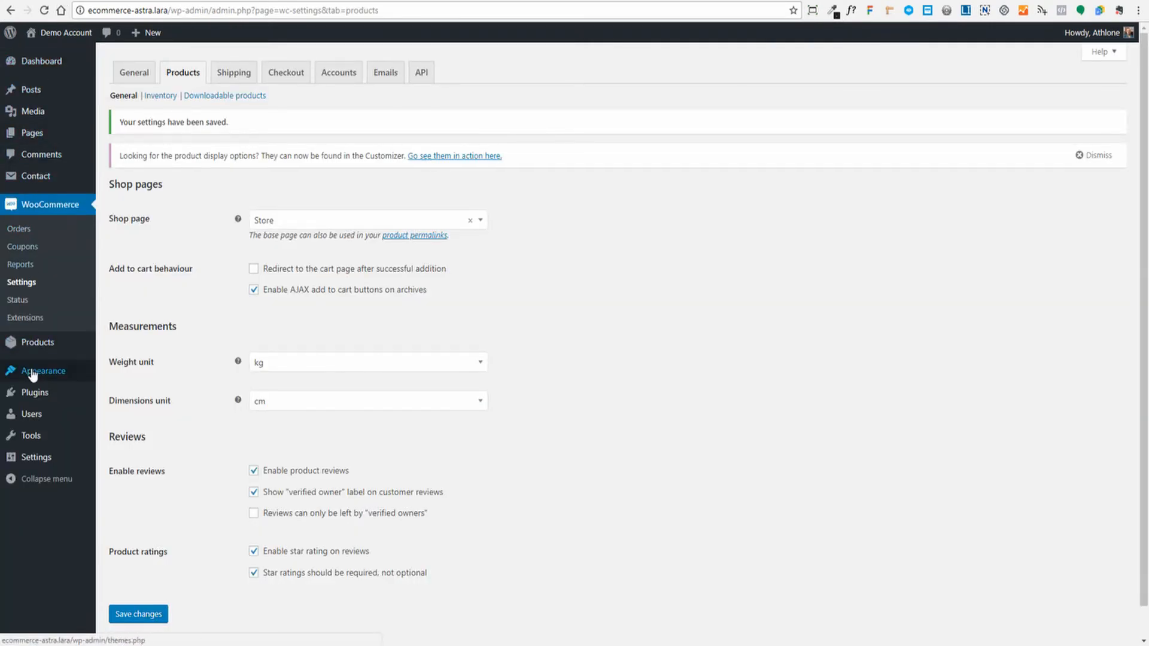
mouse_move(29, 371)
click(120, 395)
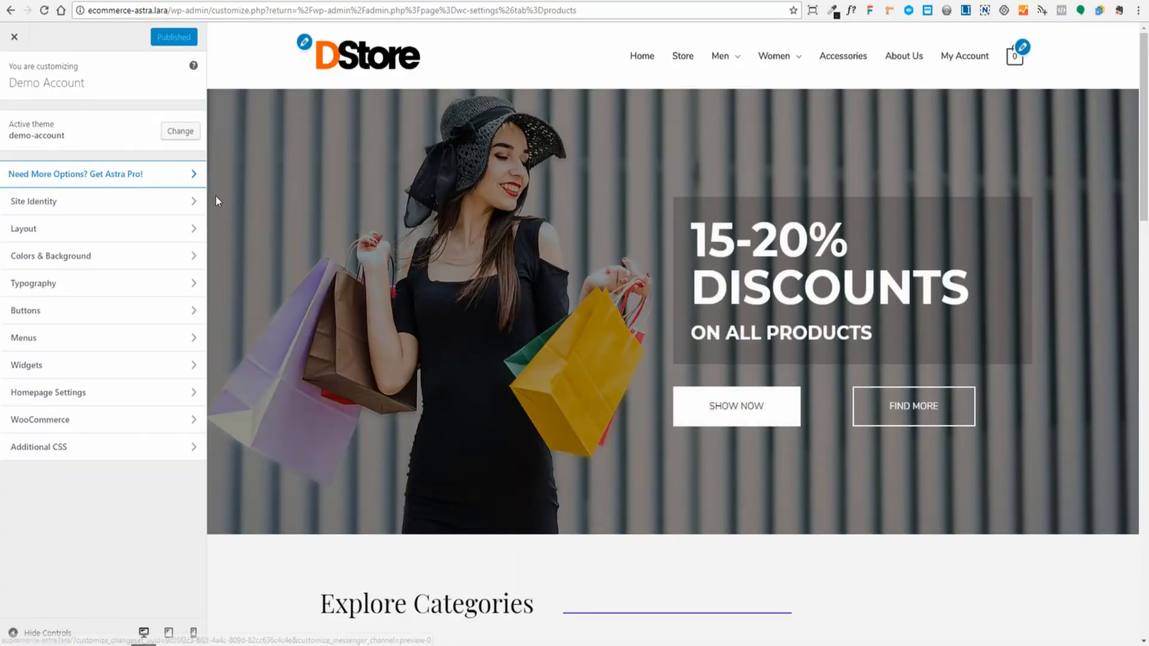
- Open Layout > WooCommerce > Shop settings with the Store page in the preview
click(37, 233)
click(65, 261)
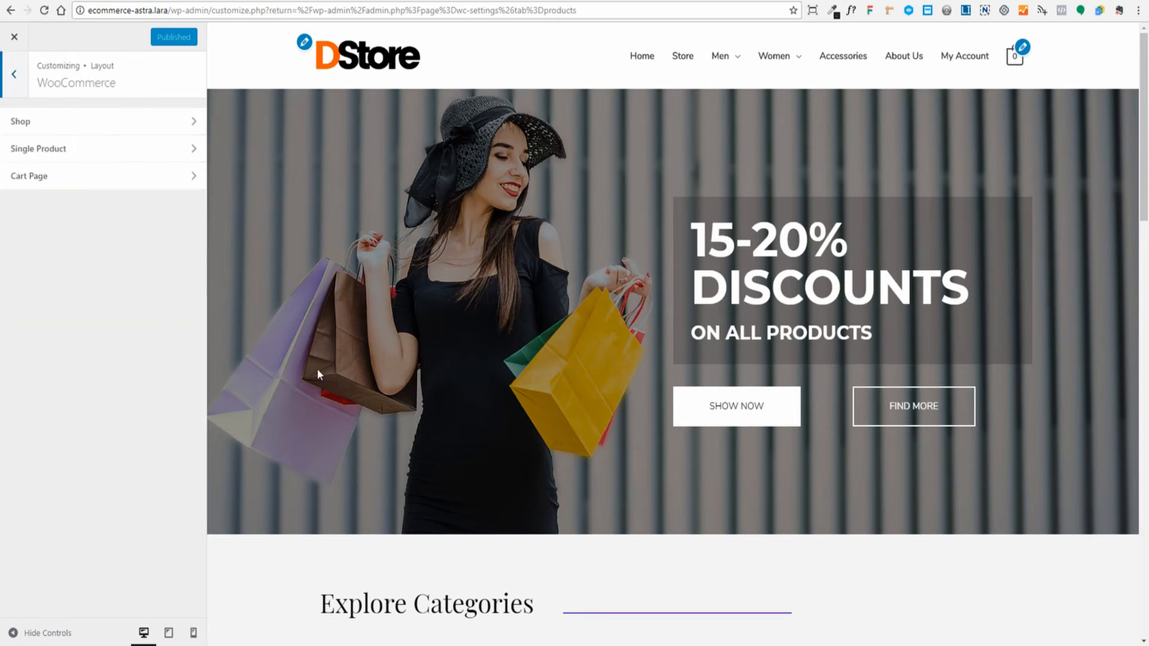
click(81, 127)
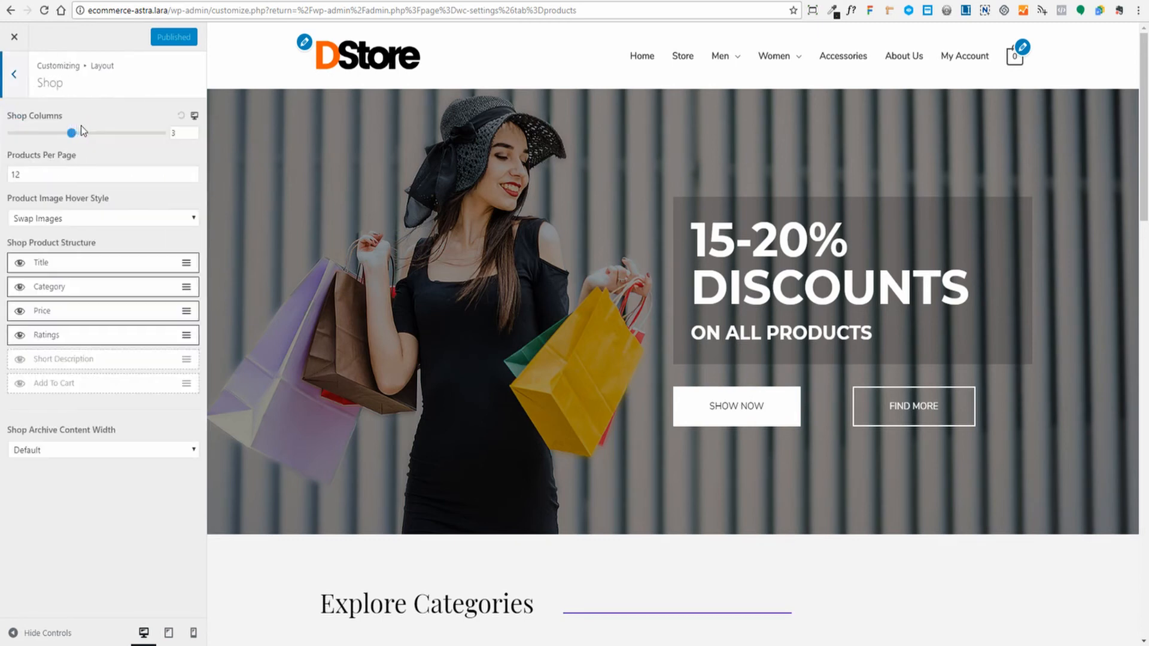
click(680, 63)
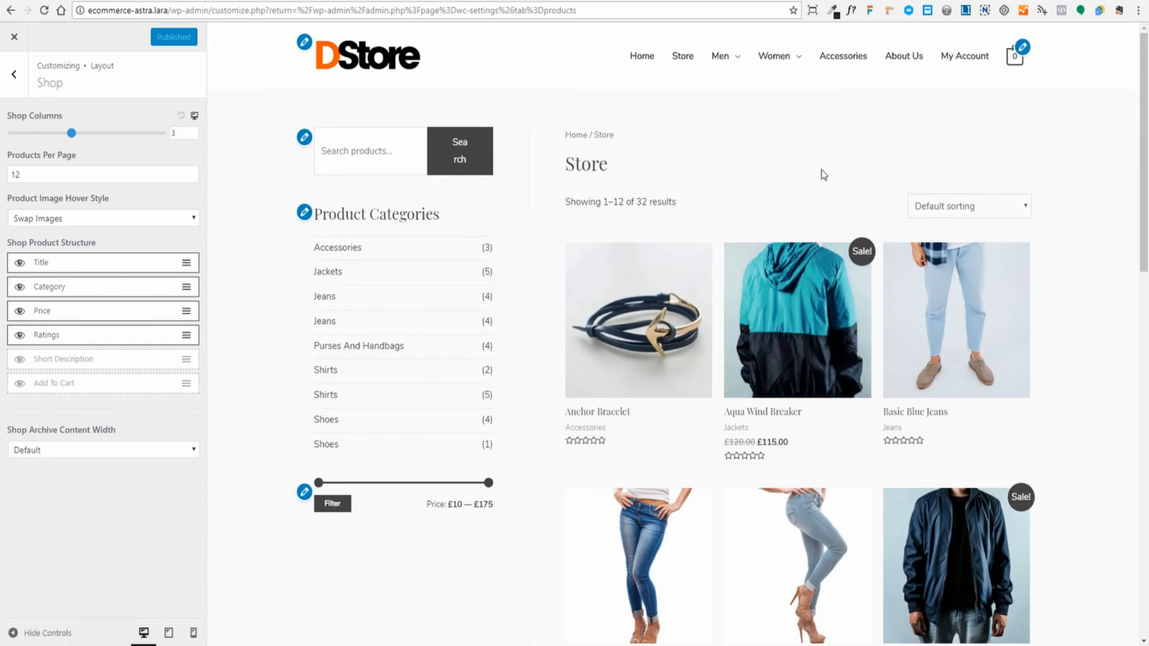
scroll(832, 174, down, 3)
scroll(834, 174, up, 3)
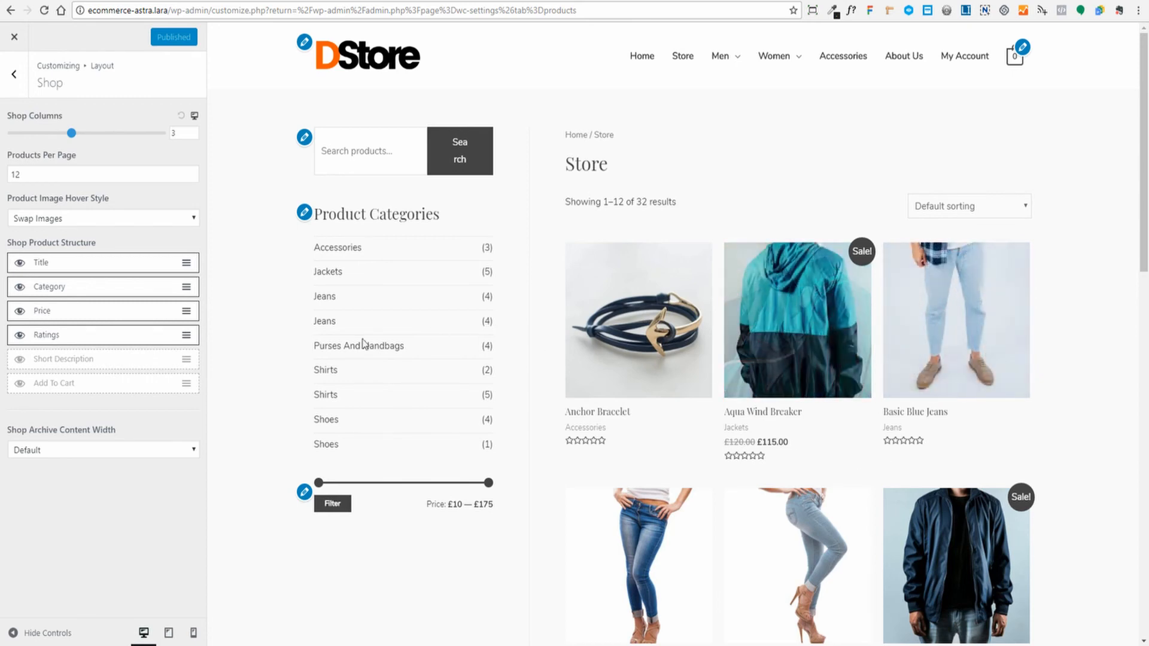
- Enable Add To Cart in the Shop Product Structure
click(20, 384)
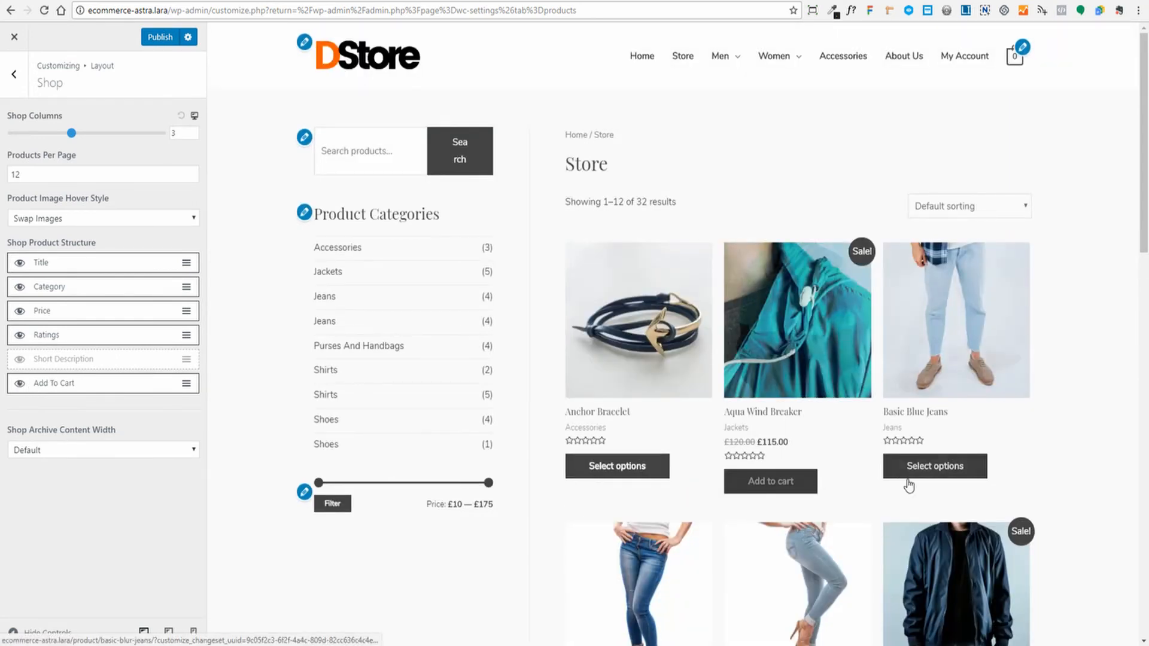
scroll(672, 299, down, 1)
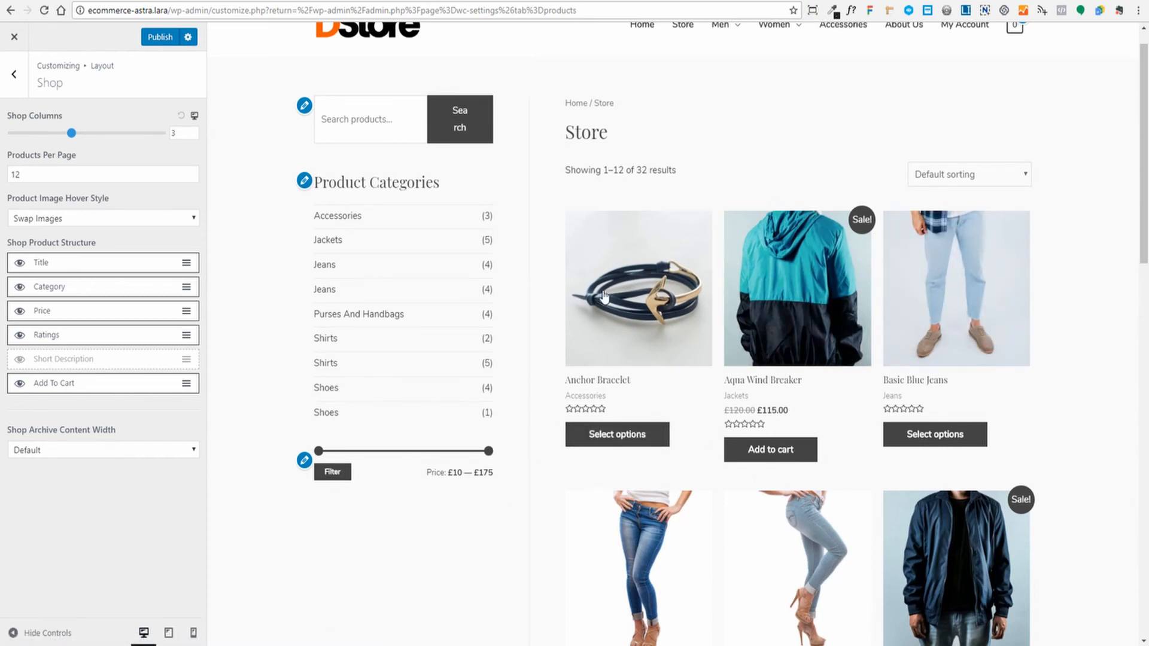
scroll(596, 300, down, 1)
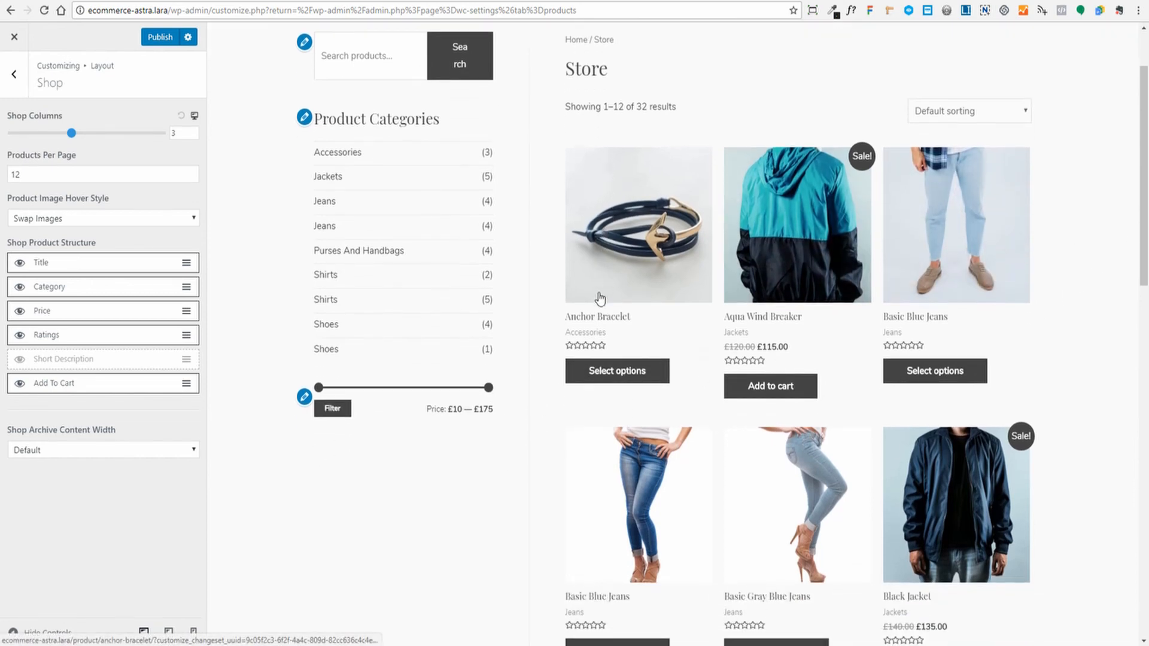
- Examine the category label beneath Anchor Bracelet in the Store preview
drag(567, 333, 616, 334)
click(612, 341)
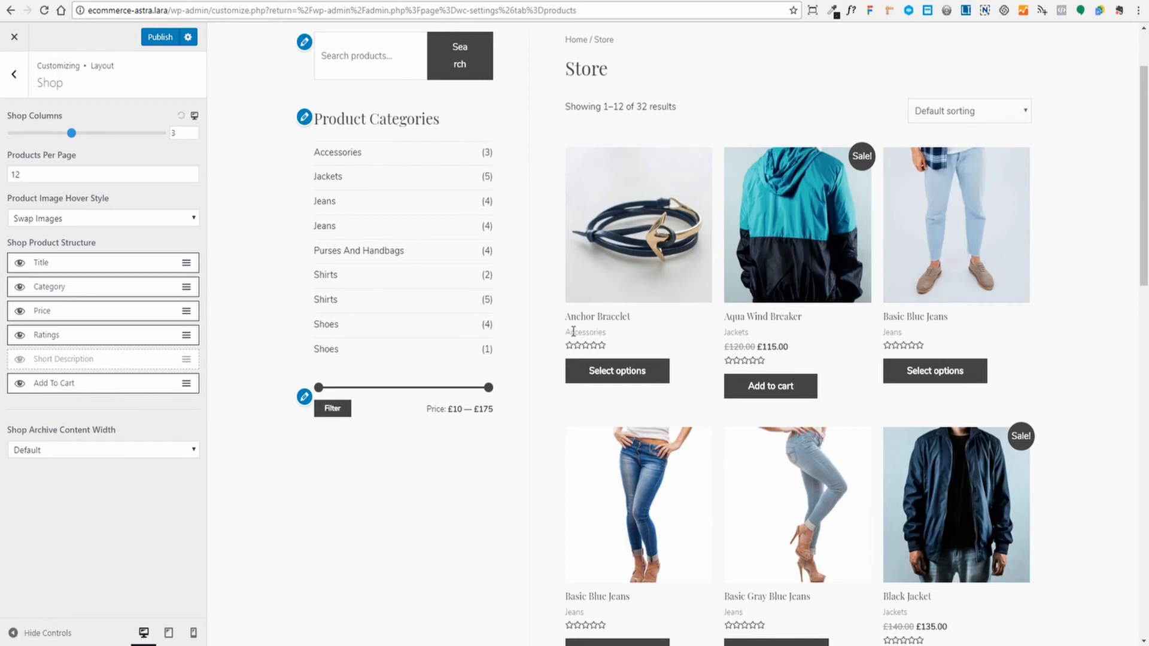
drag(571, 332, 630, 334)
click(592, 332)
- Move Ratings directly below Title, then try 4 shop columns before reverting to 3
drag(117, 335, 121, 286)
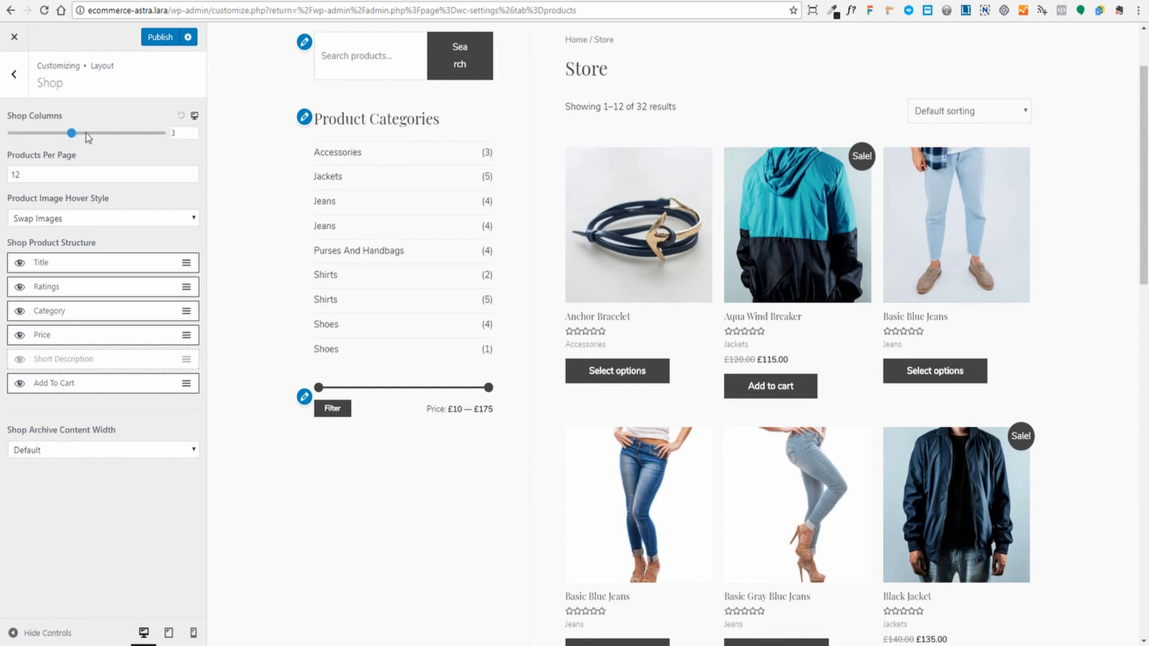
drag(88, 135, 101, 134)
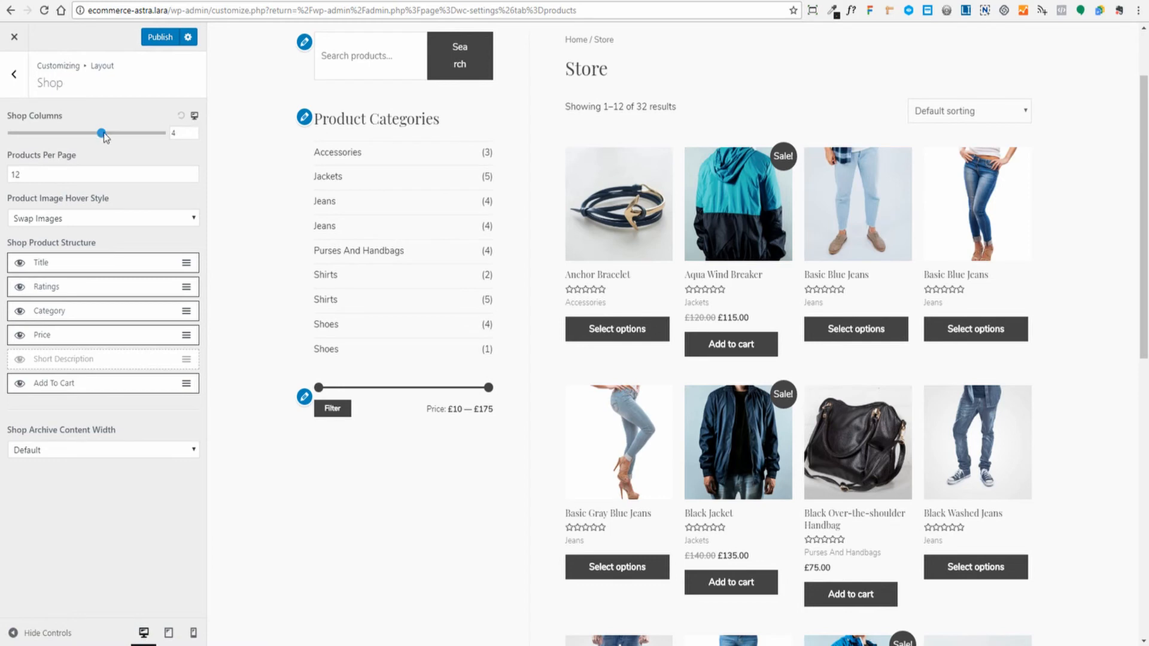
drag(89, 138, 72, 136)
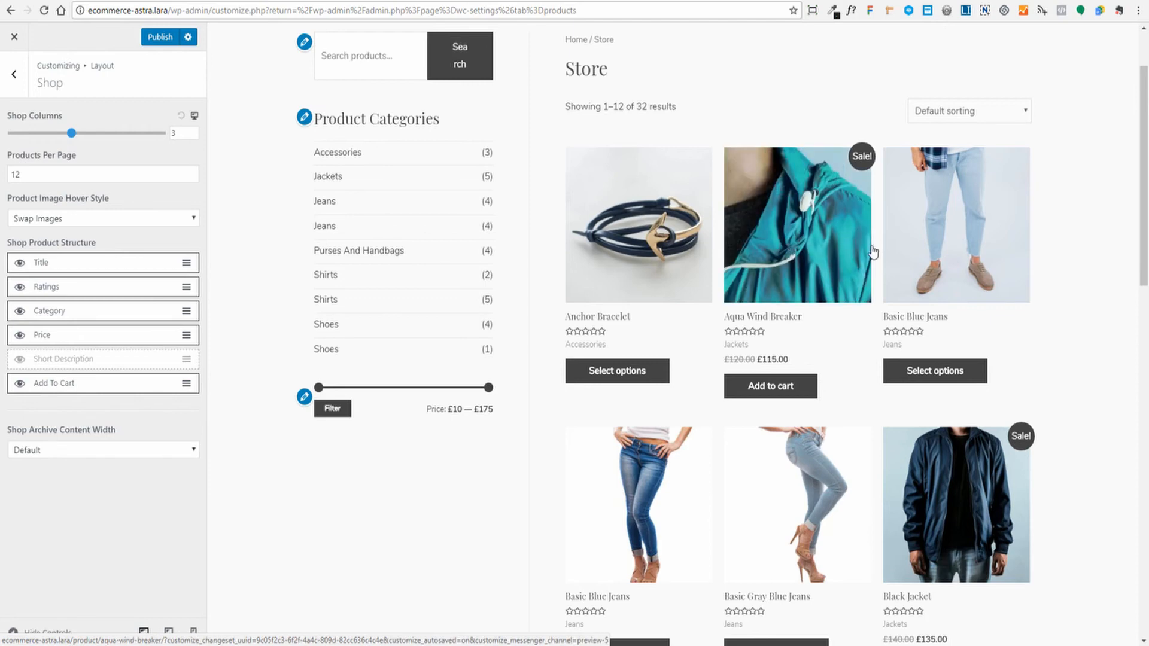
- Preview the shop catalog at tablet and mobile widths, then return to desktop
click(194, 118)
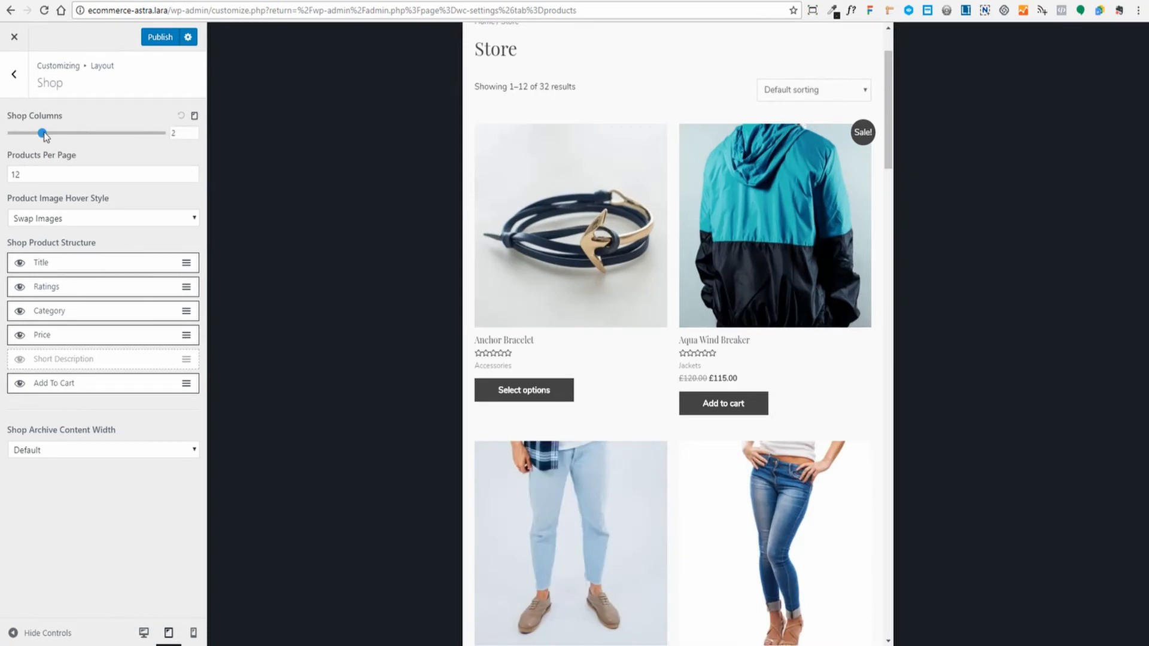
scroll(658, 240, down, 12)
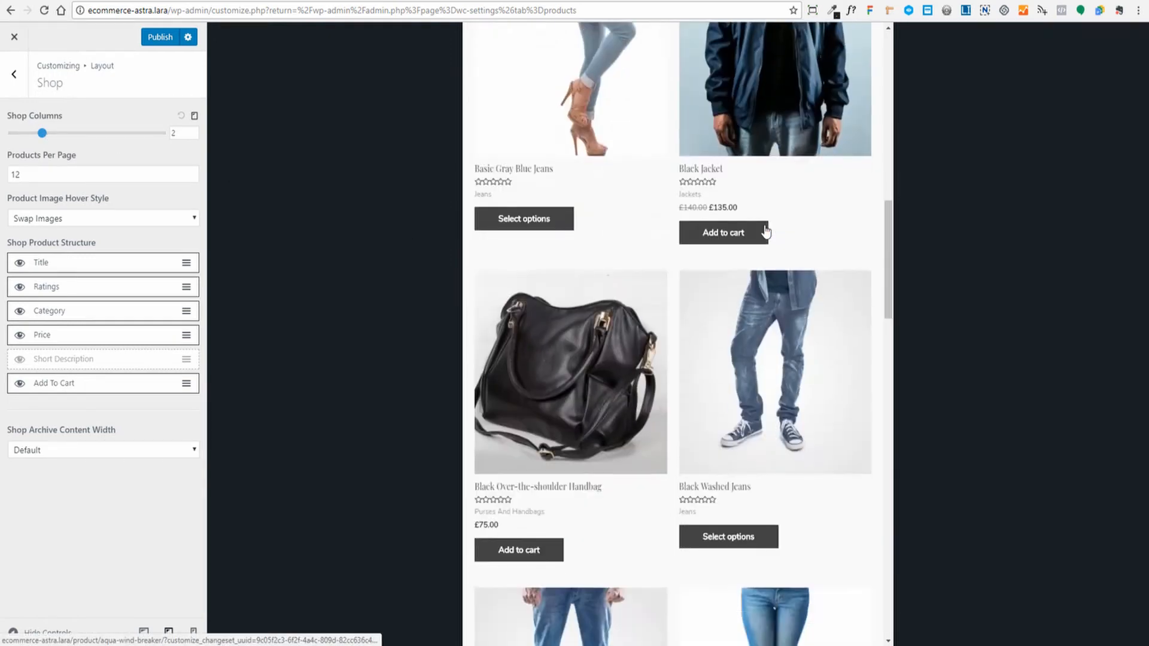
scroll(765, 232, up, 12)
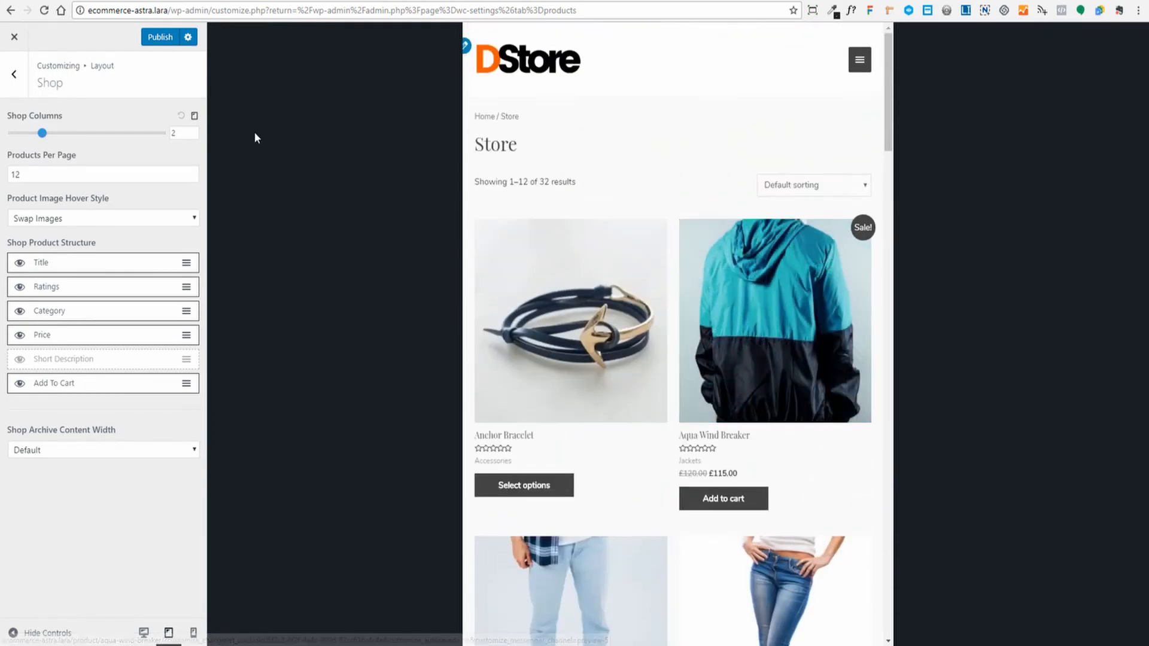
click(194, 118)
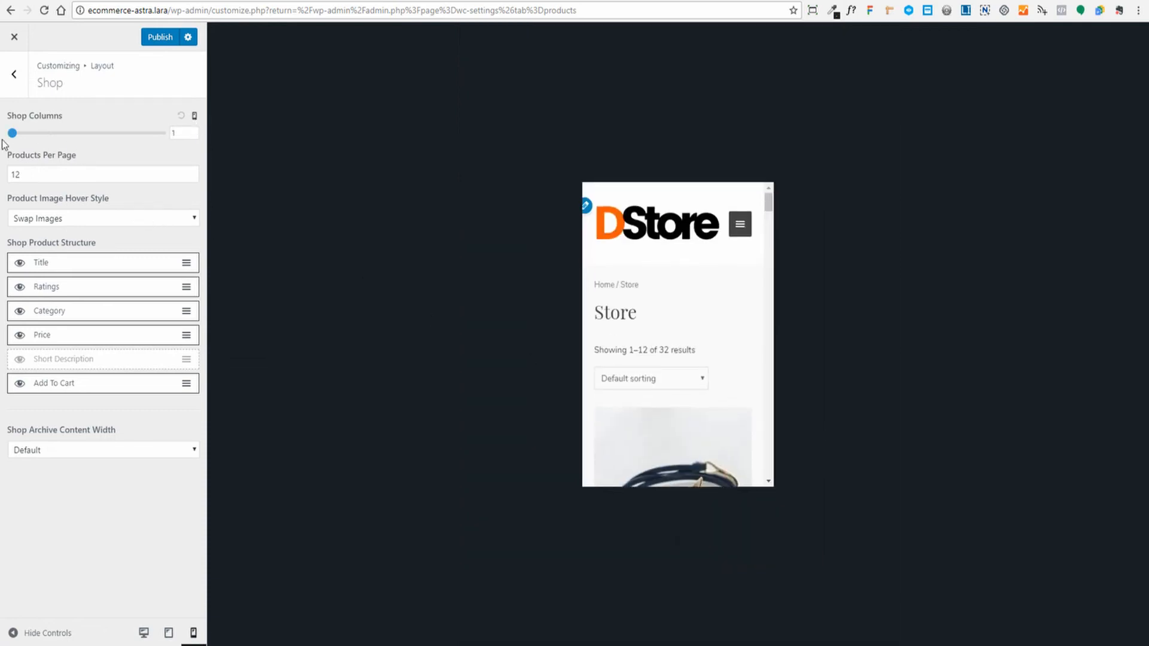
scroll(696, 317, down, 5)
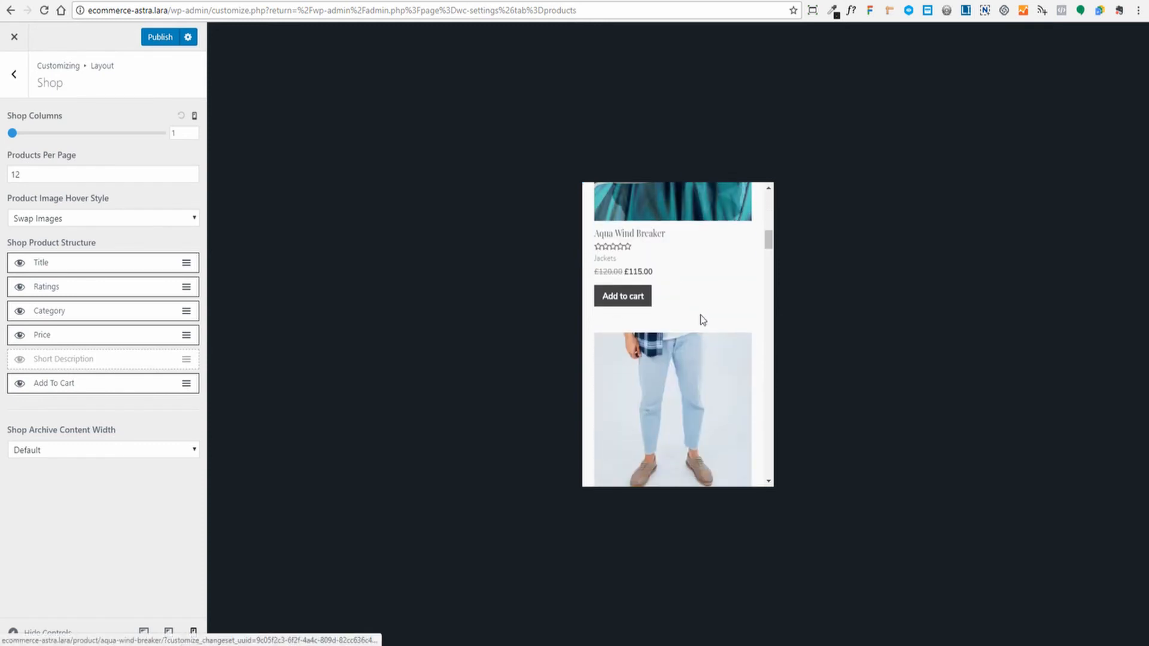
scroll(701, 317, up, 5)
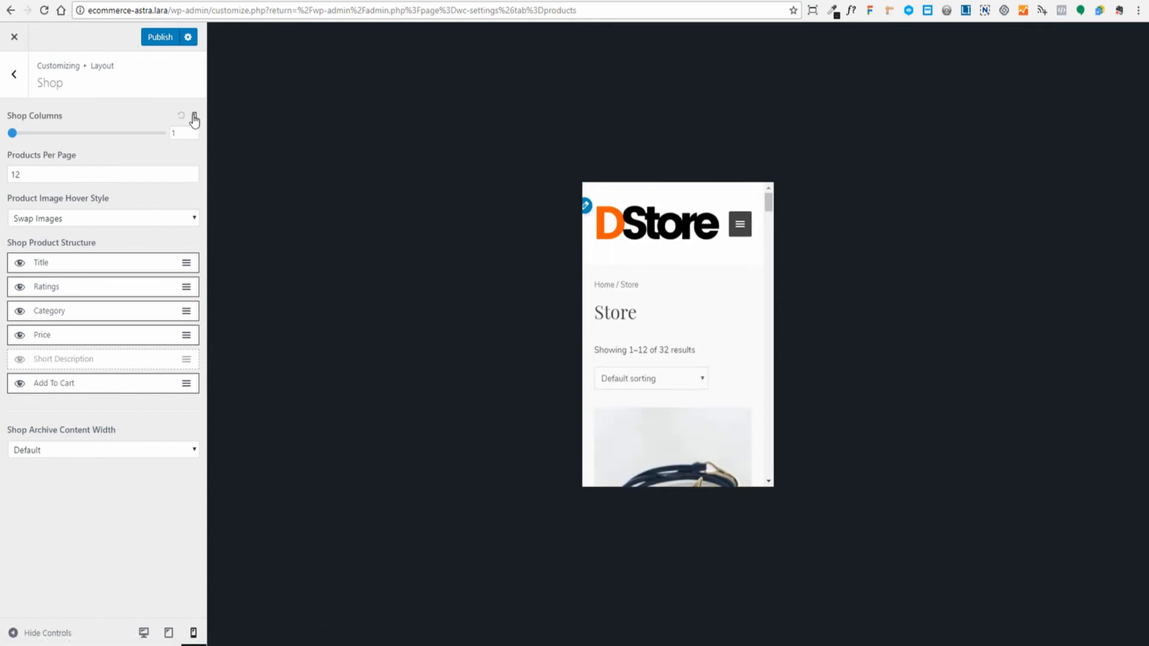
click(194, 116)
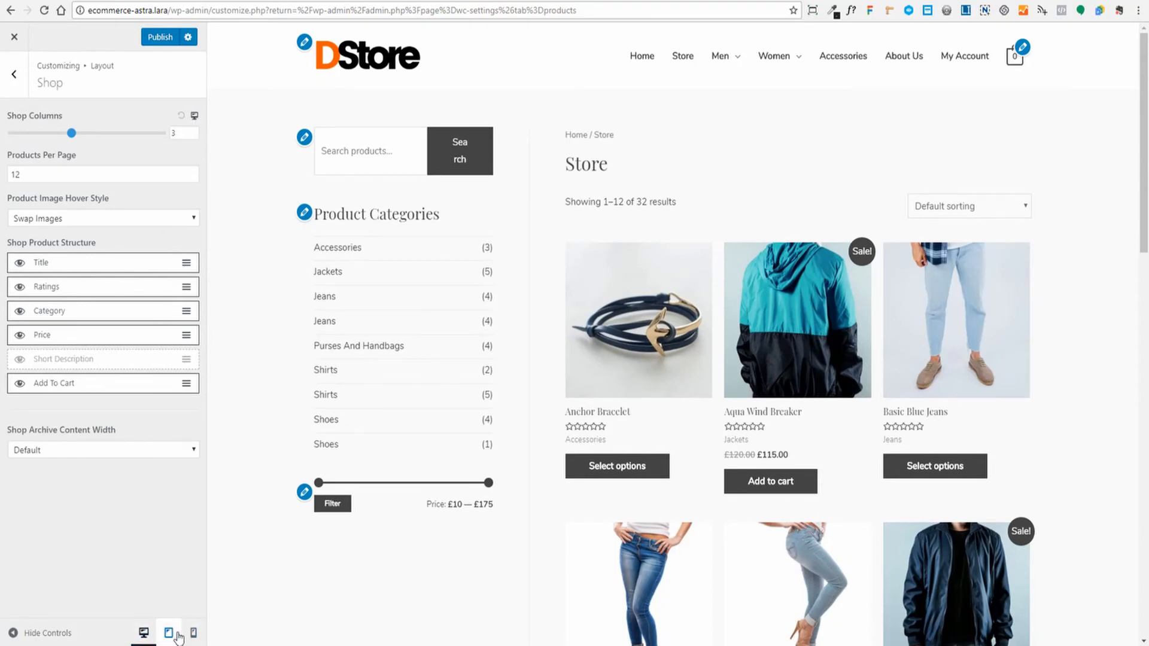
- Cycle through tablet and mobile previews again and scroll the desktop catalog
click(195, 118)
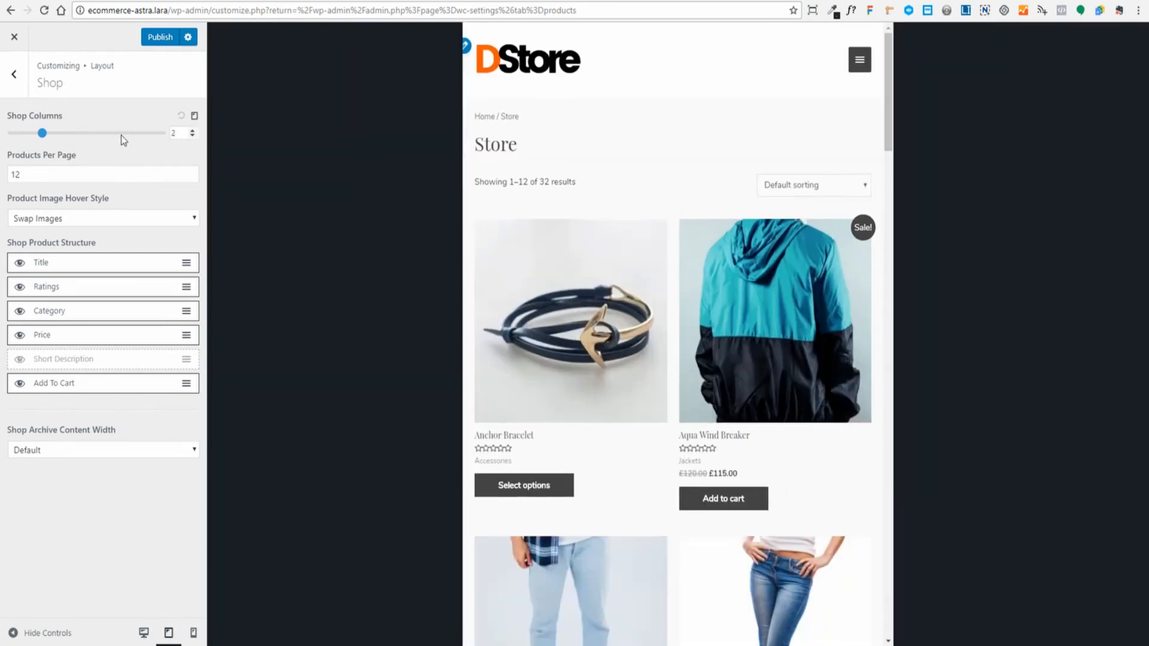
click(195, 117)
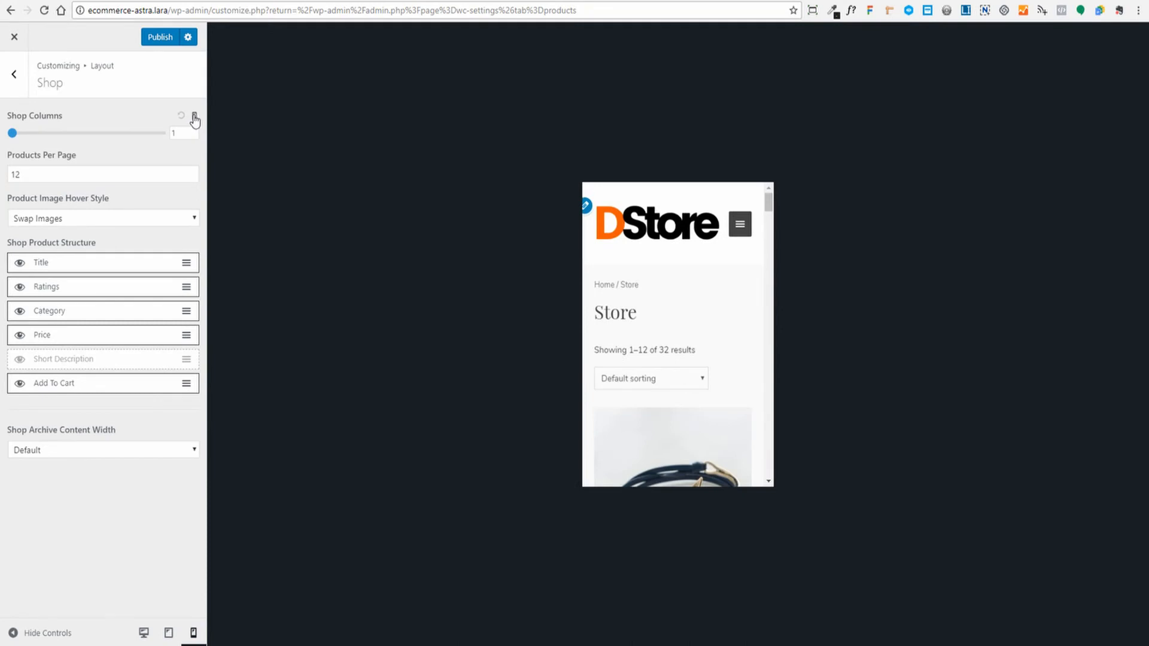
click(195, 117)
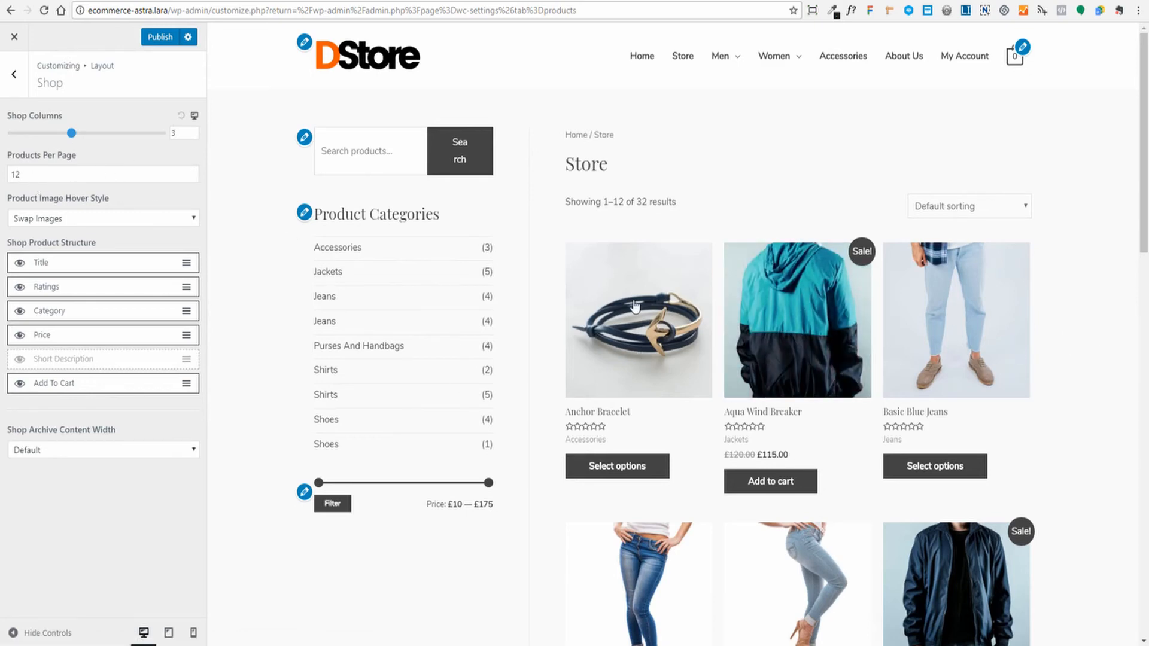
scroll(647, 287, down, 5)
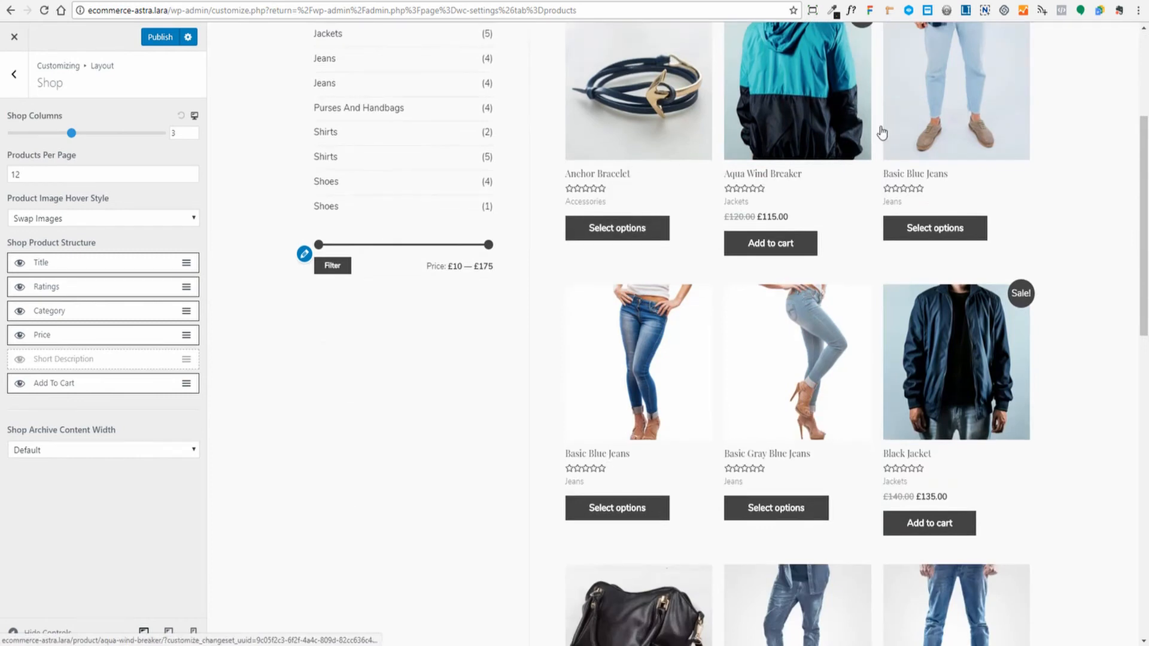
scroll(656, 328, down, 9)
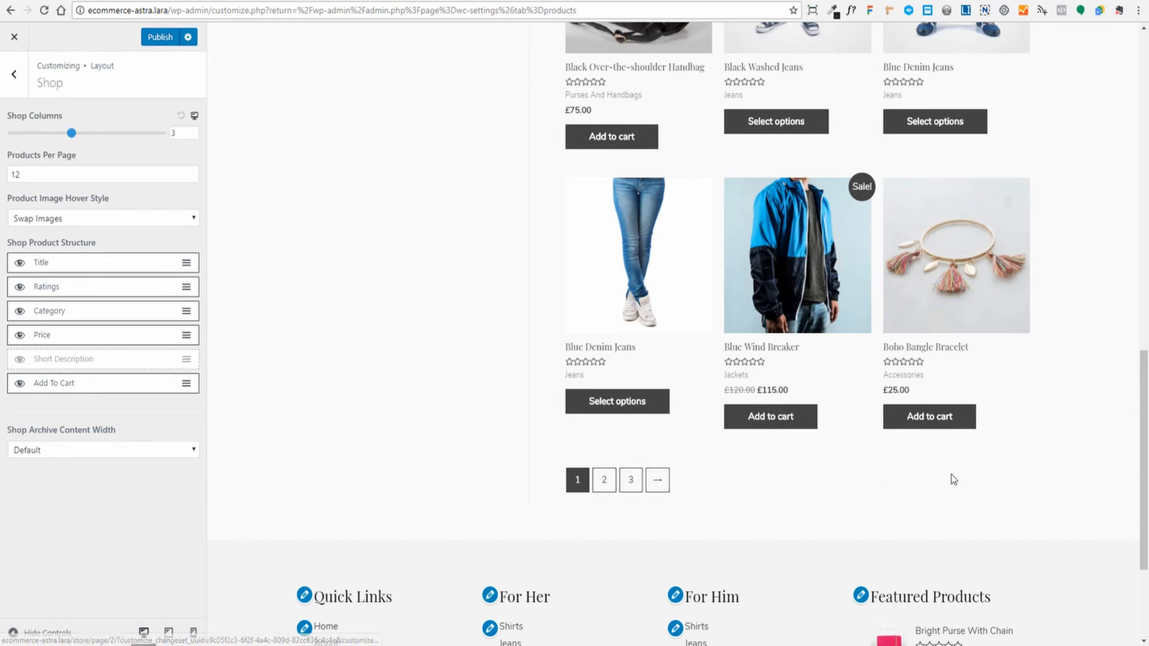
scroll(1090, 461, up, 15)
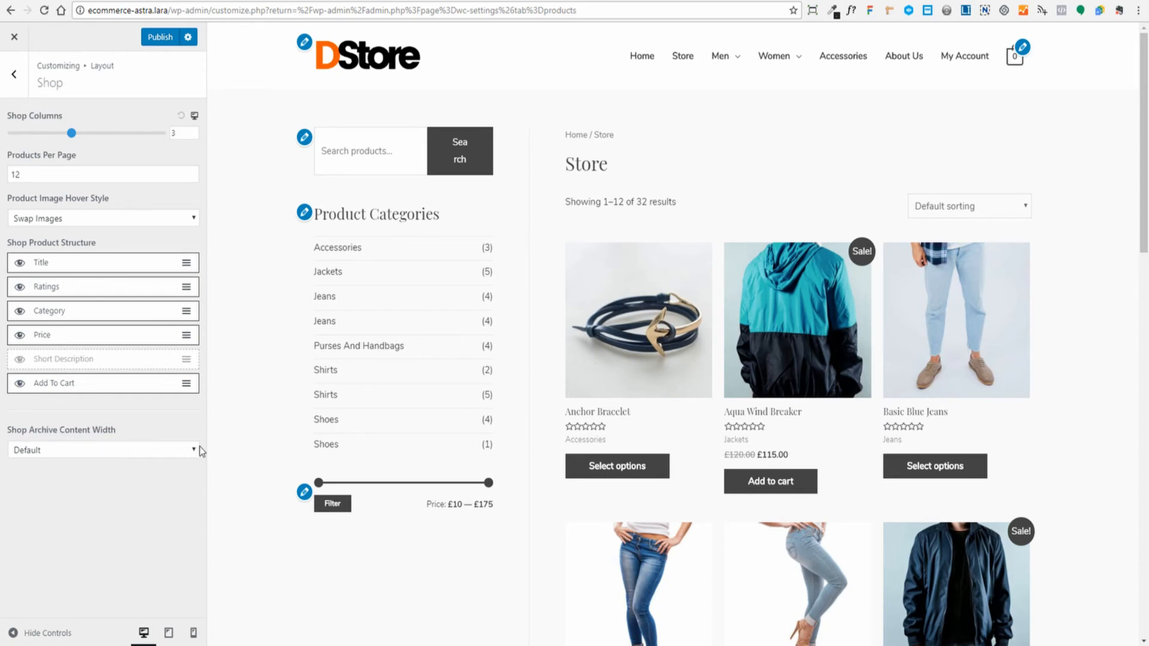
scroll(1096, 245, down, 2)
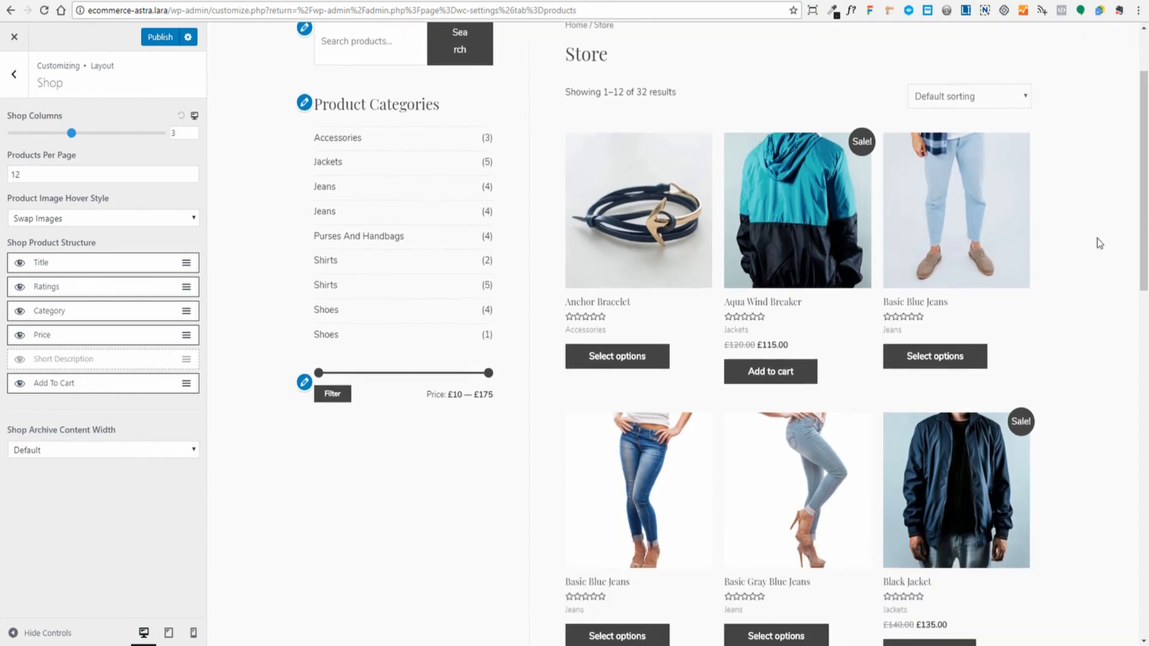
scroll(1099, 243, up, 2)
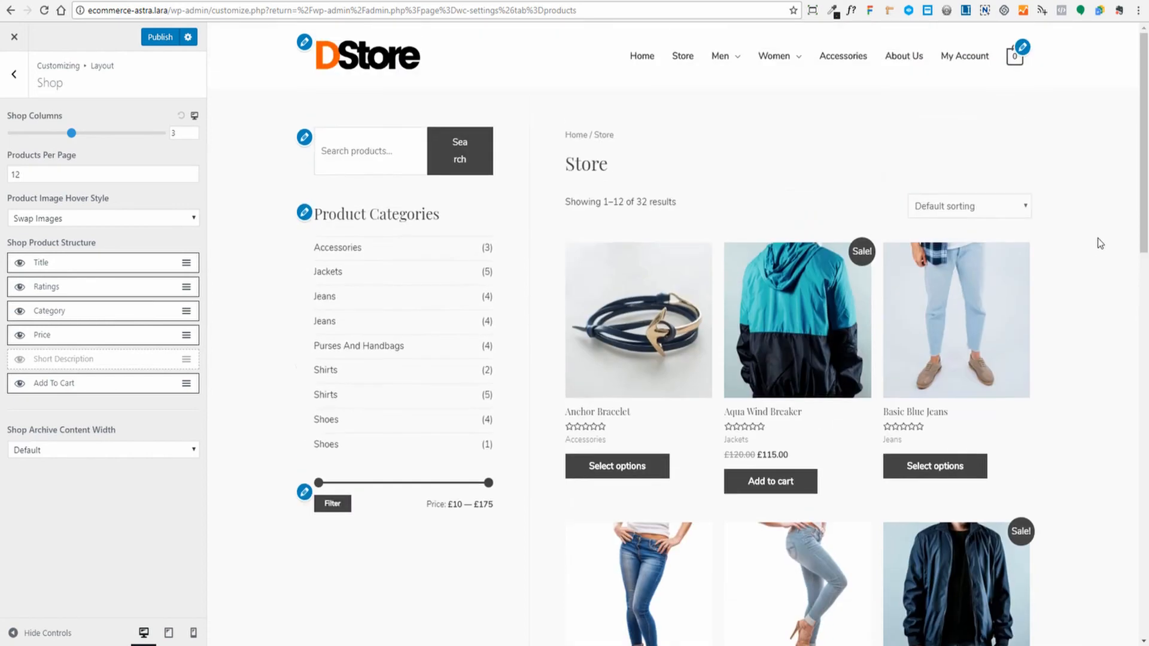
- Publish the shop layout and preview Single Product layout options on a product page
click(161, 38)
click(13, 75)
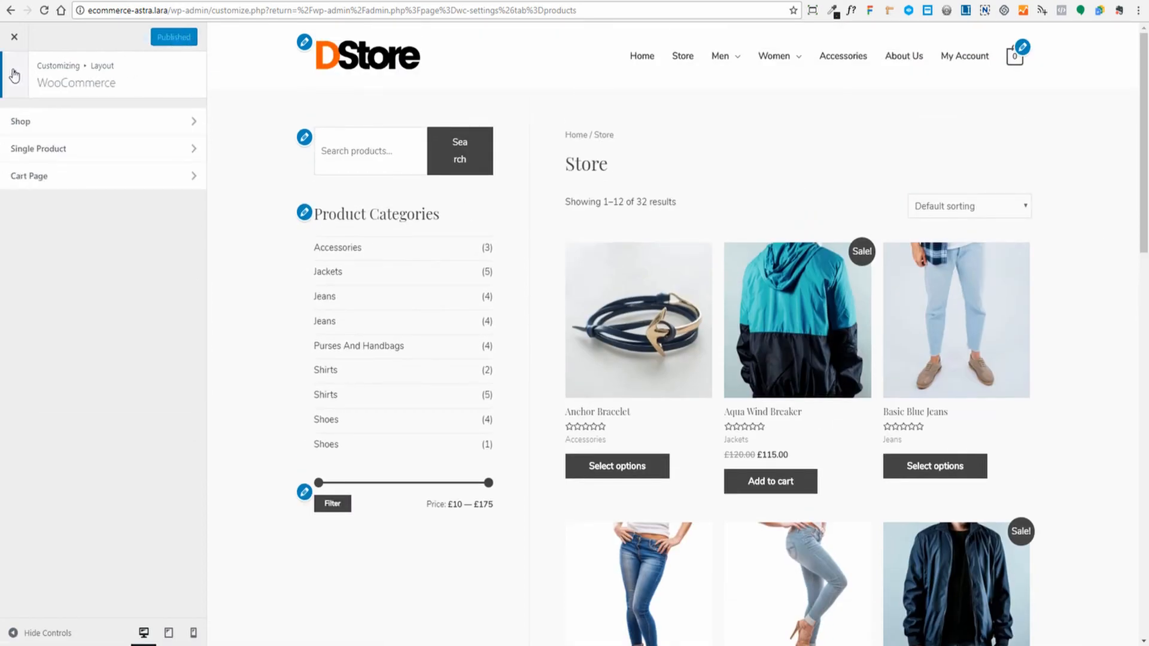
click(89, 155)
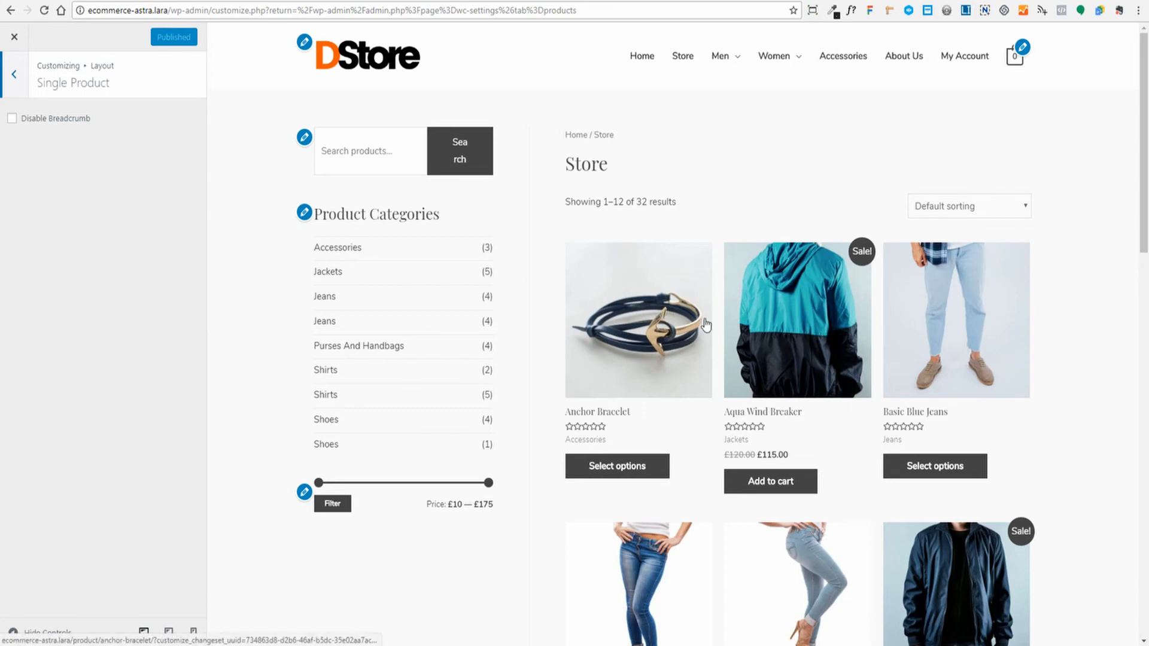
click(812, 329)
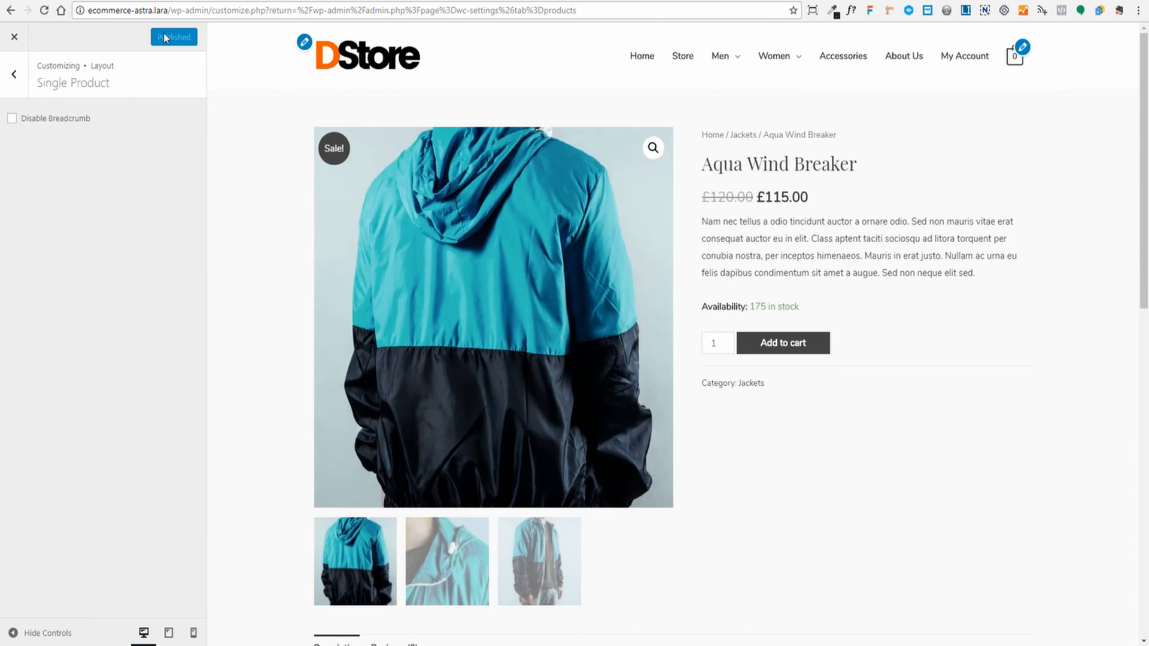
- Review the Cart Page layout options unchanged and back out to the top-level sections
click(14, 76)
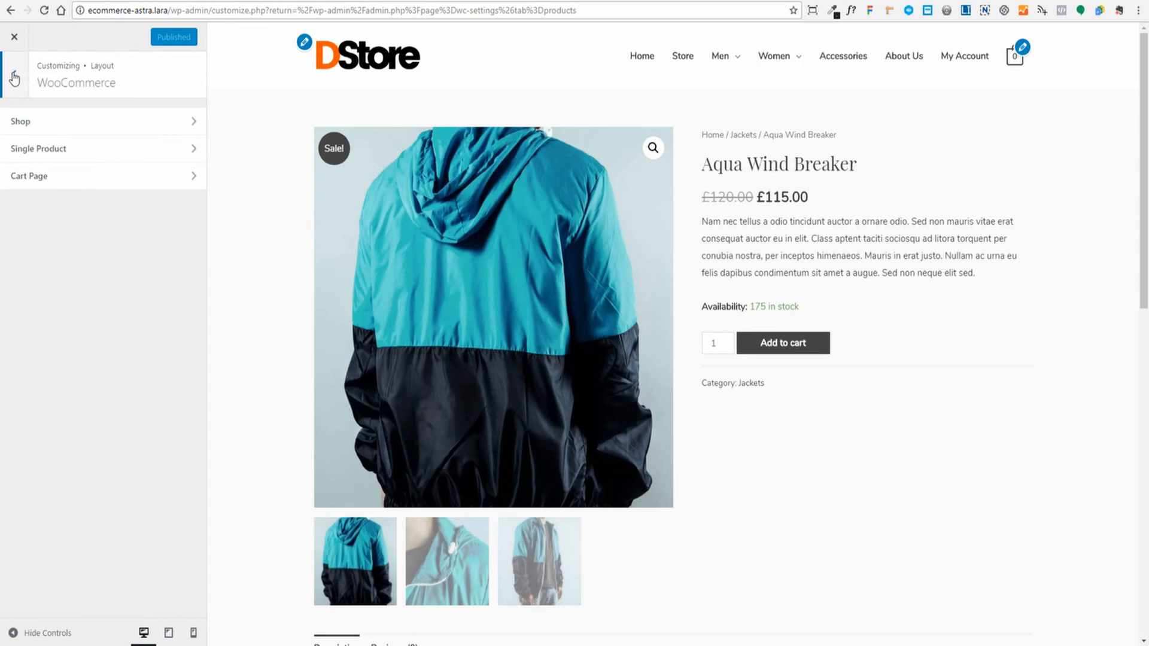
click(71, 180)
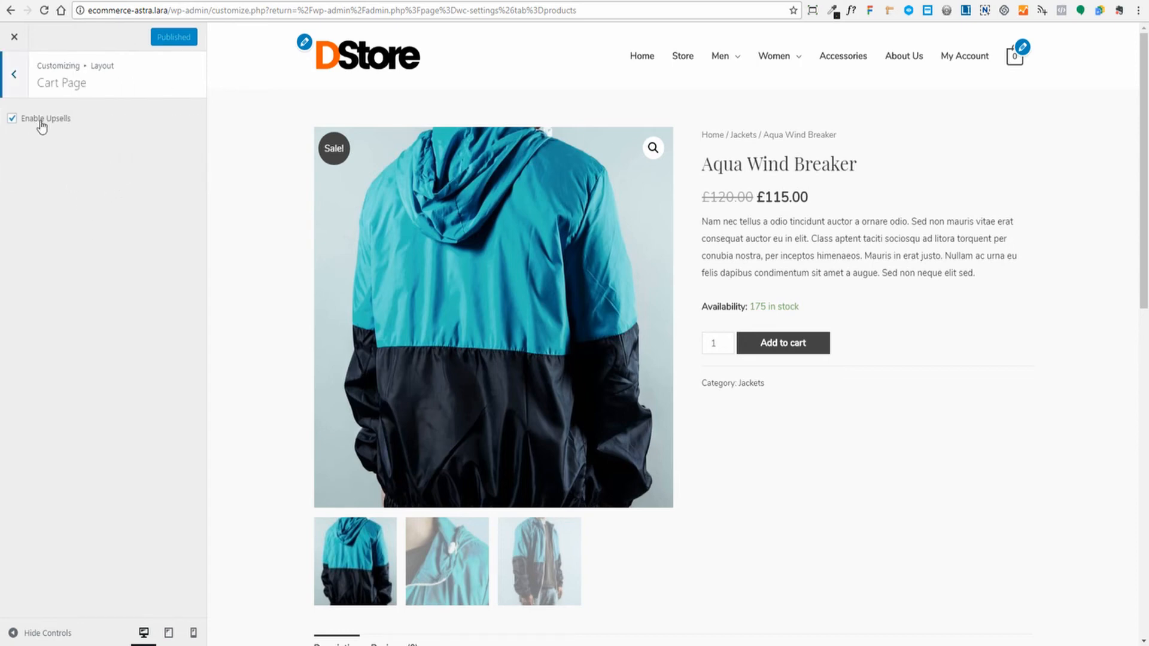
click(15, 76)
click(15, 76)
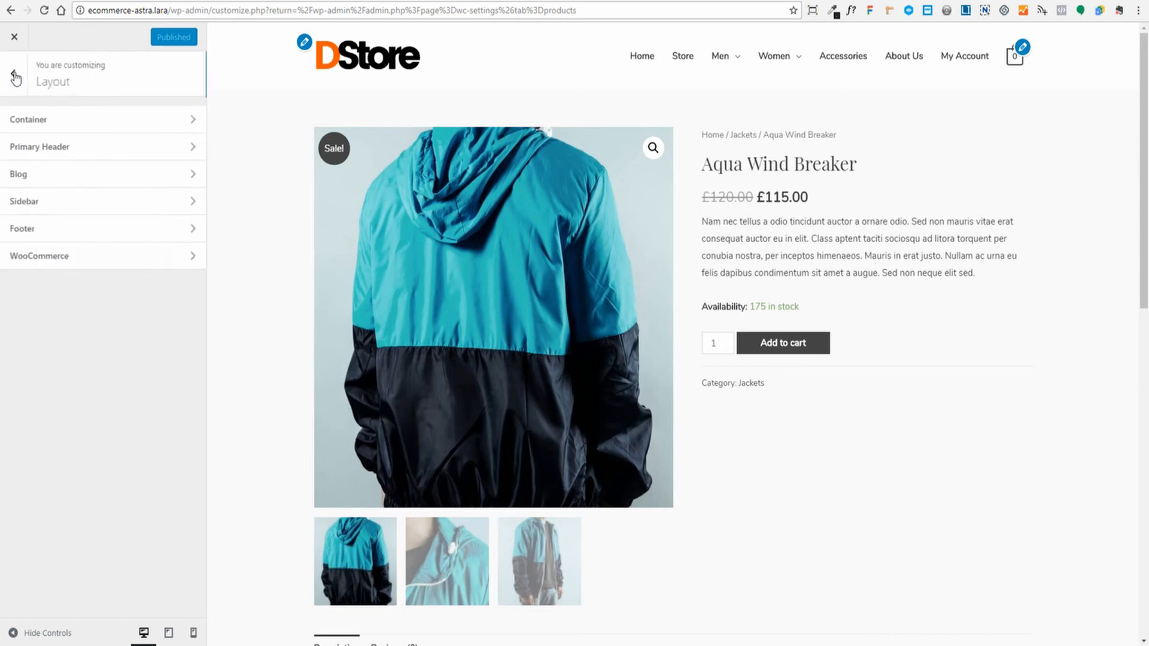
click(15, 76)
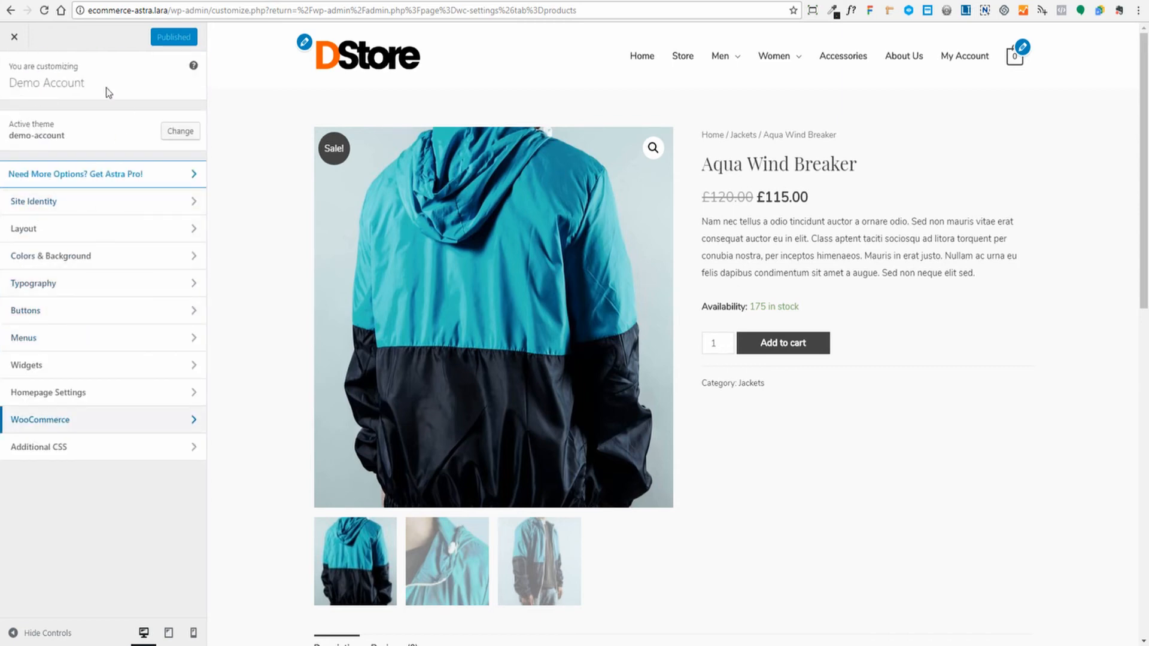
- Enable the WooCommerce demo store notice and inspect its banner on the product page
click(54, 421)
click(108, 122)
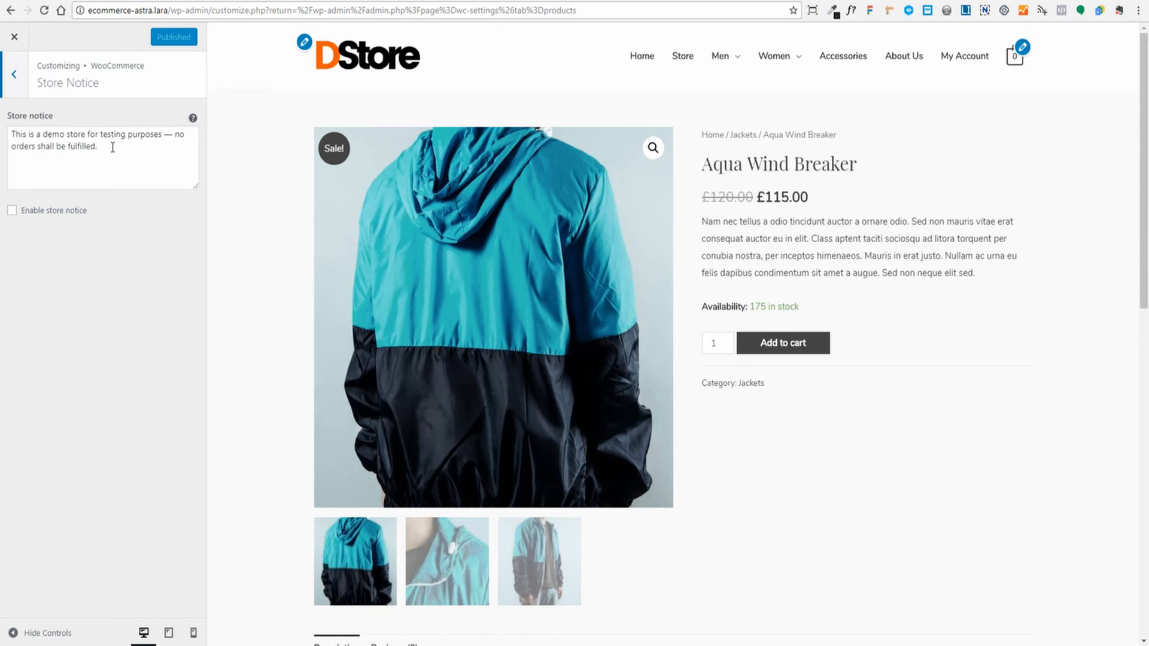
click(12, 211)
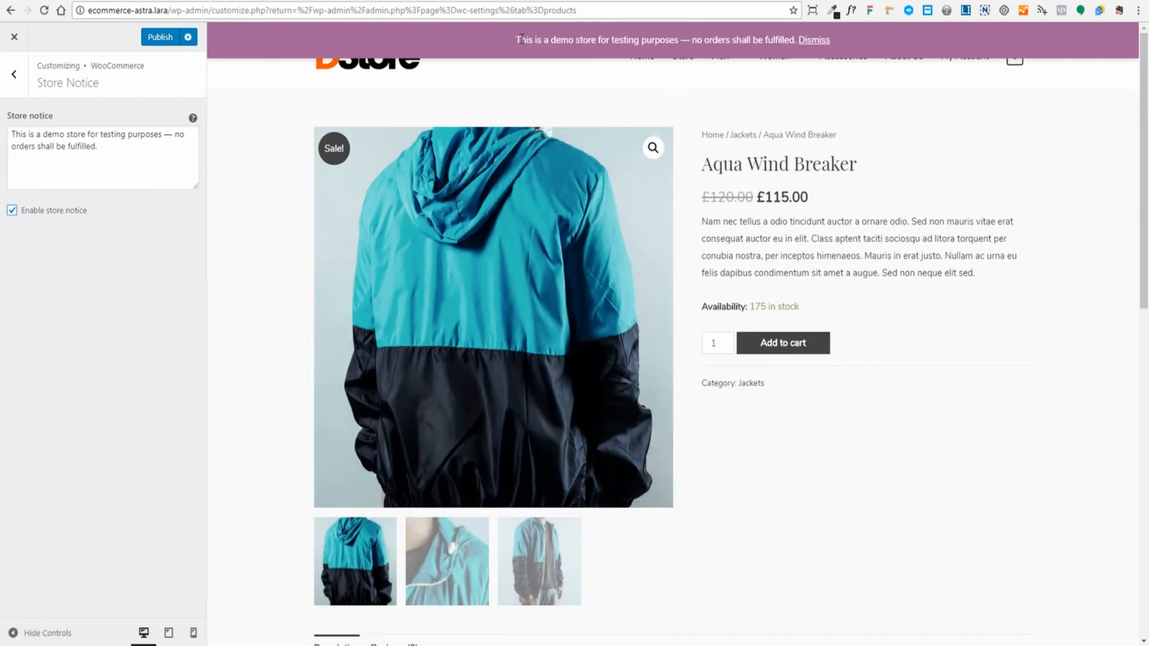
drag(519, 40, 620, 40)
click(850, 51)
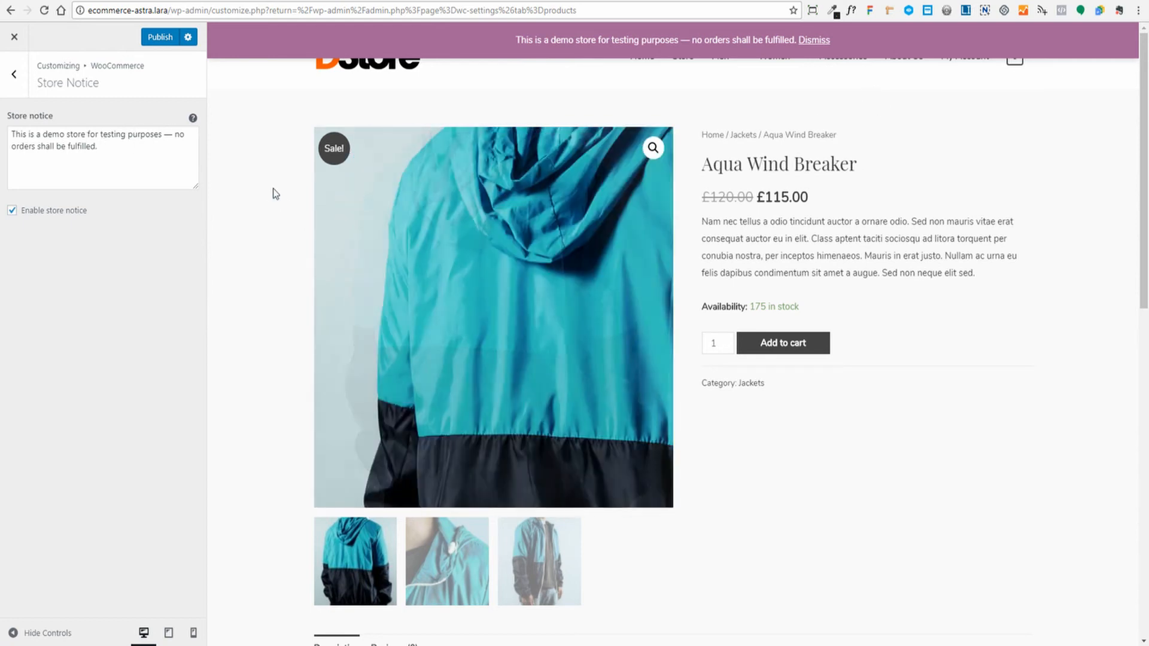
- Switch the store notice back off and return to the WooCommerce store settings
scroll(274, 192, down, 3)
scroll(274, 192, up, 3)
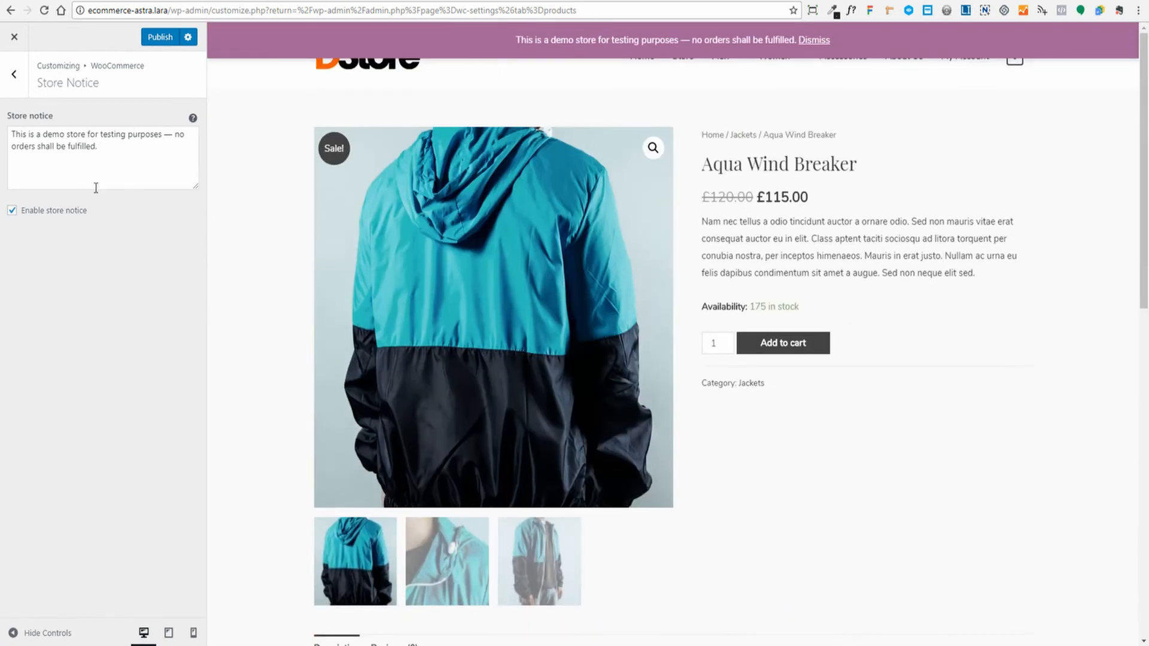
click(12, 210)
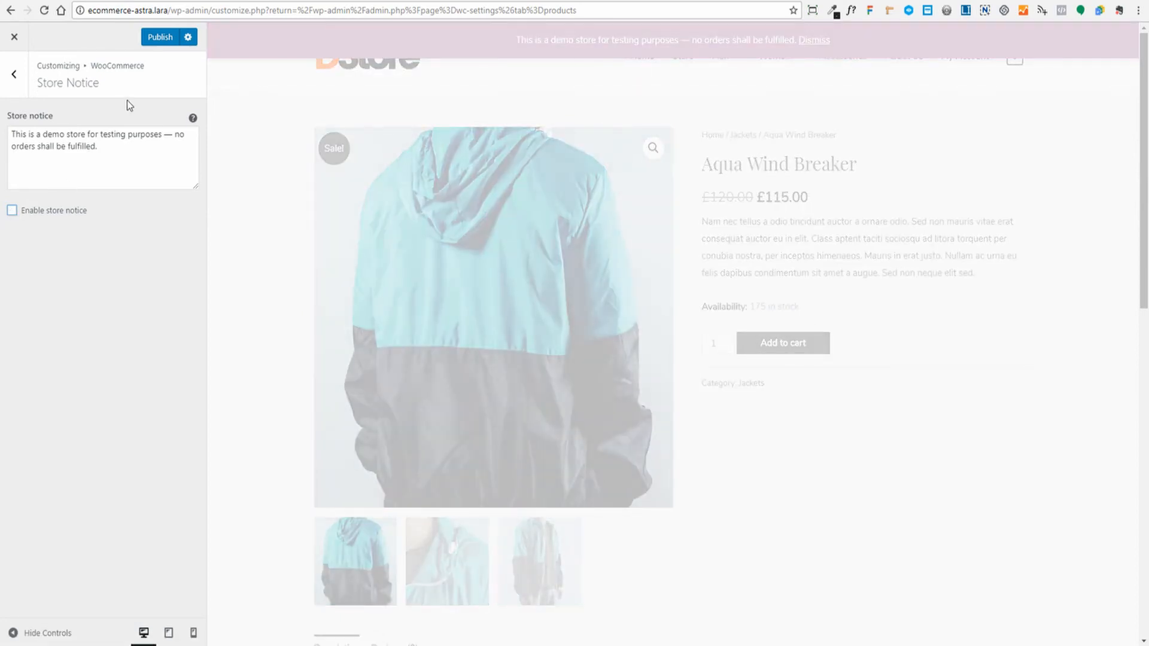
click(14, 74)
click(41, 147)
click(14, 74)
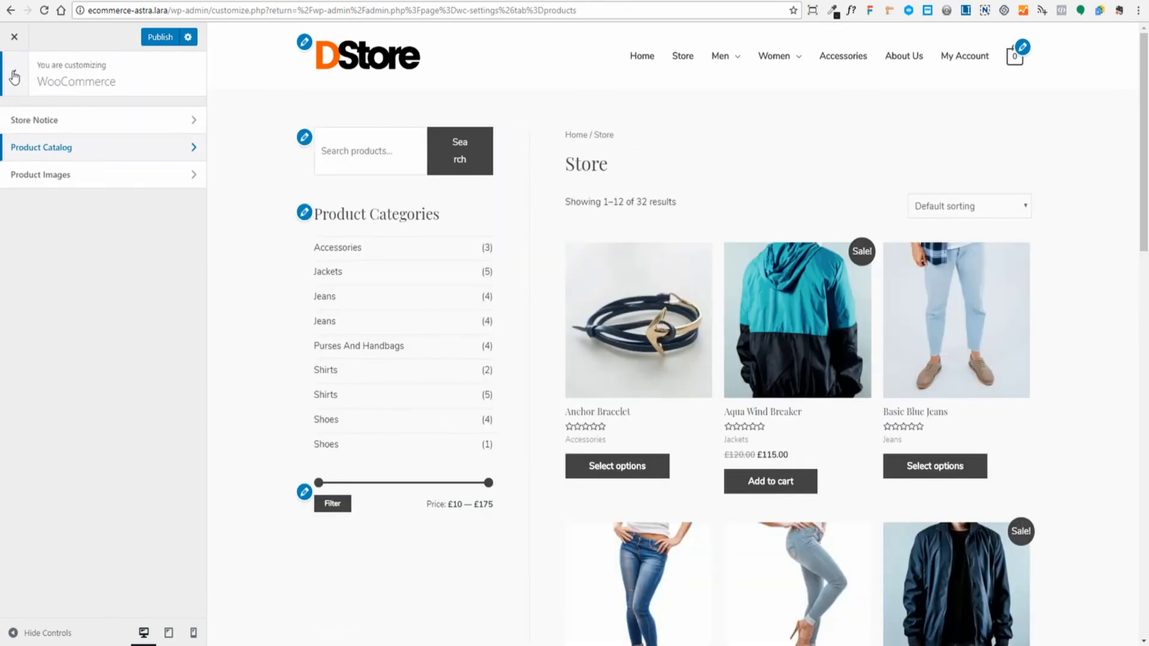
- Keep Shop page and Category display showing products, previewing the Jeans category
click(85, 154)
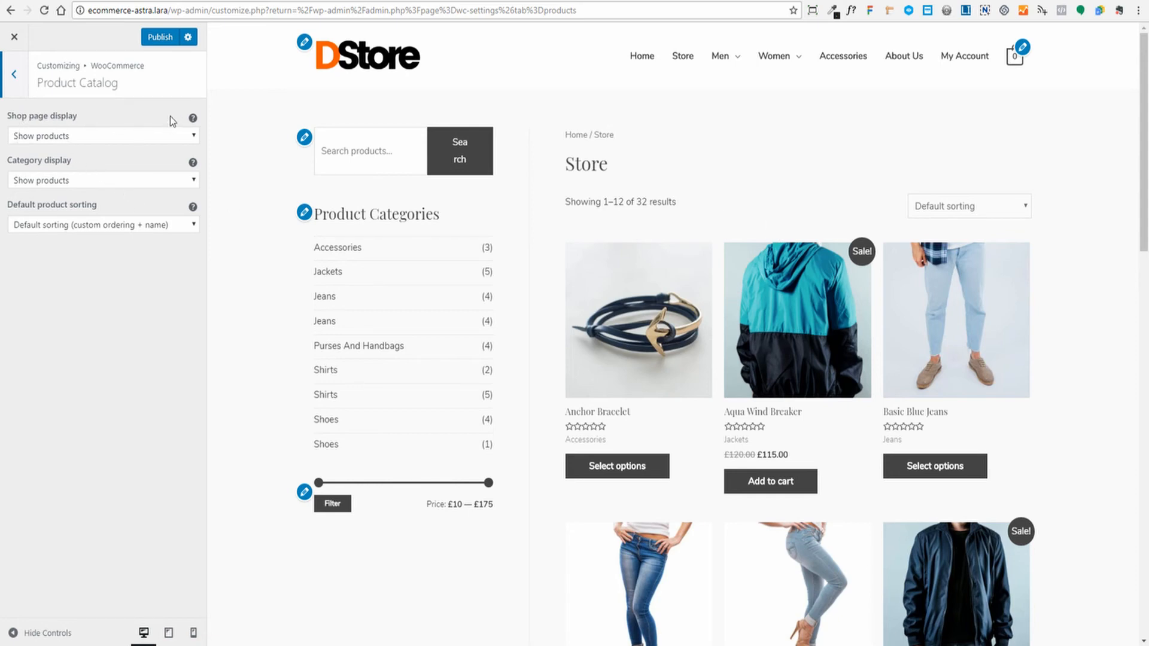
mouse_move(192, 120)
click(185, 137)
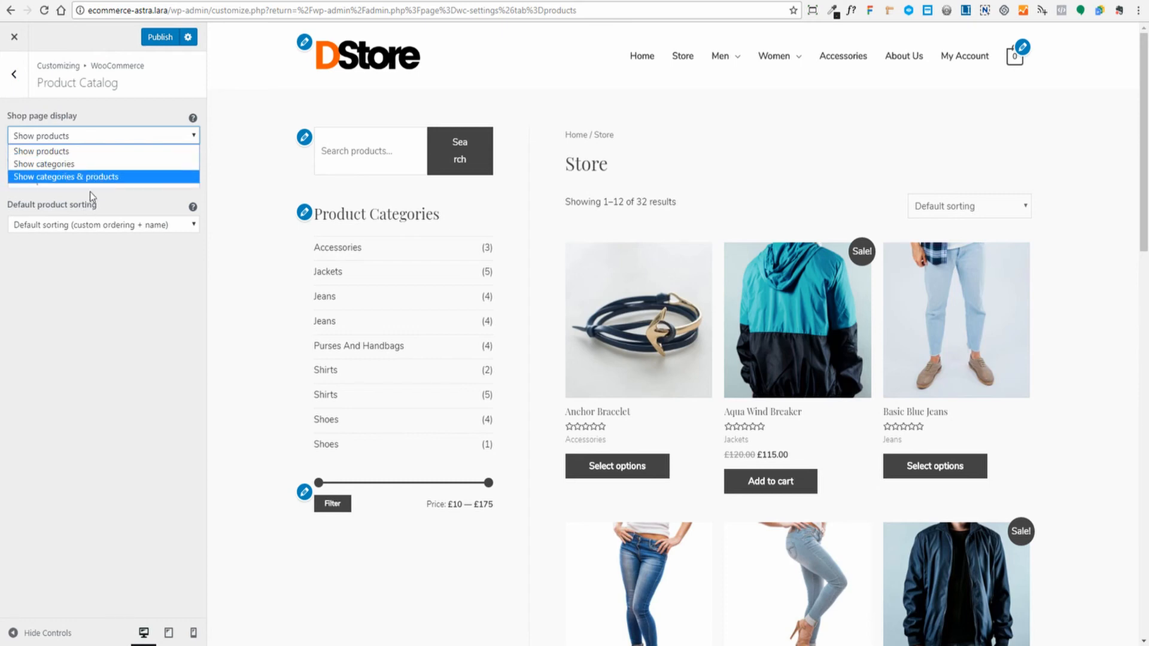
click(66, 150)
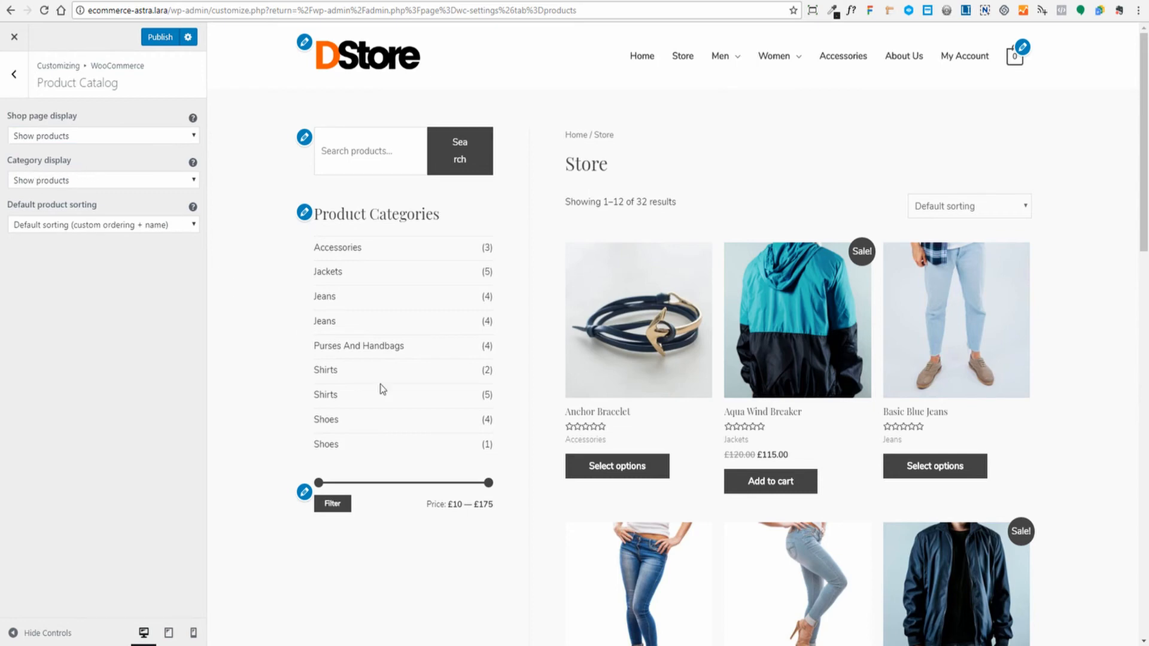
click(334, 301)
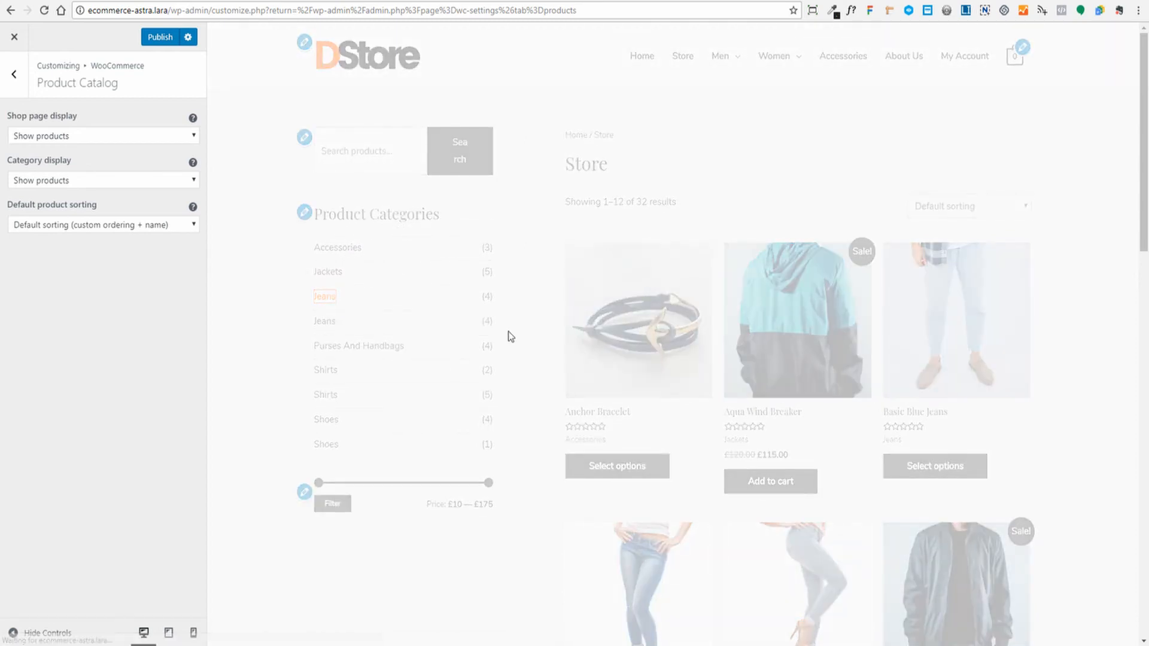
click(193, 183)
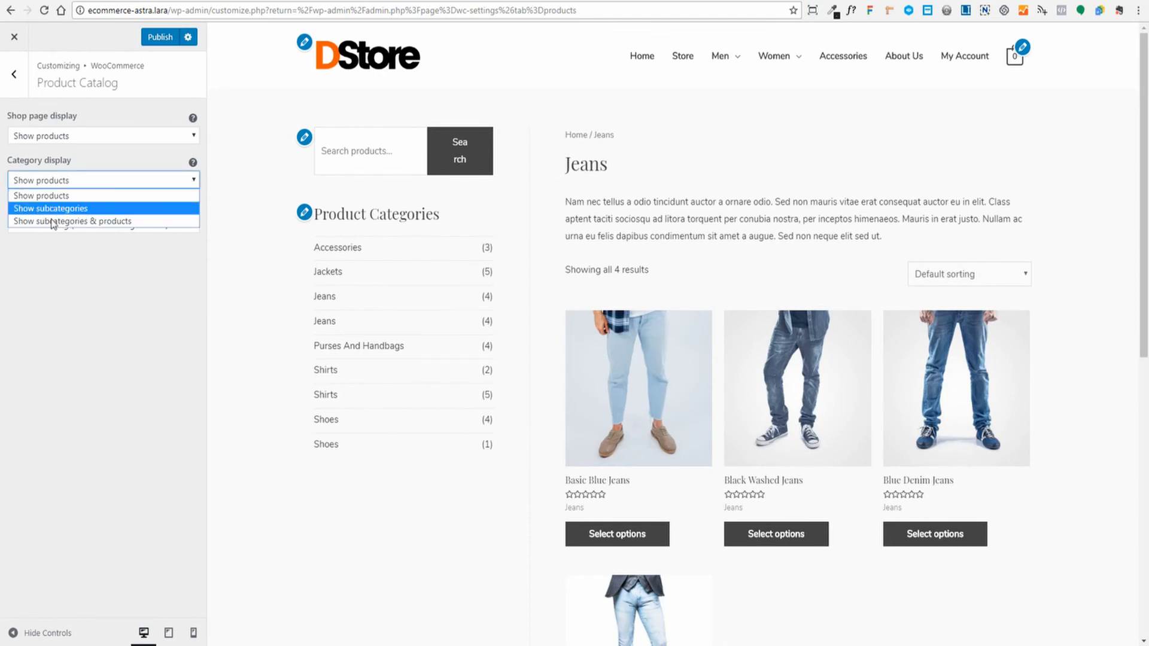
click(109, 264)
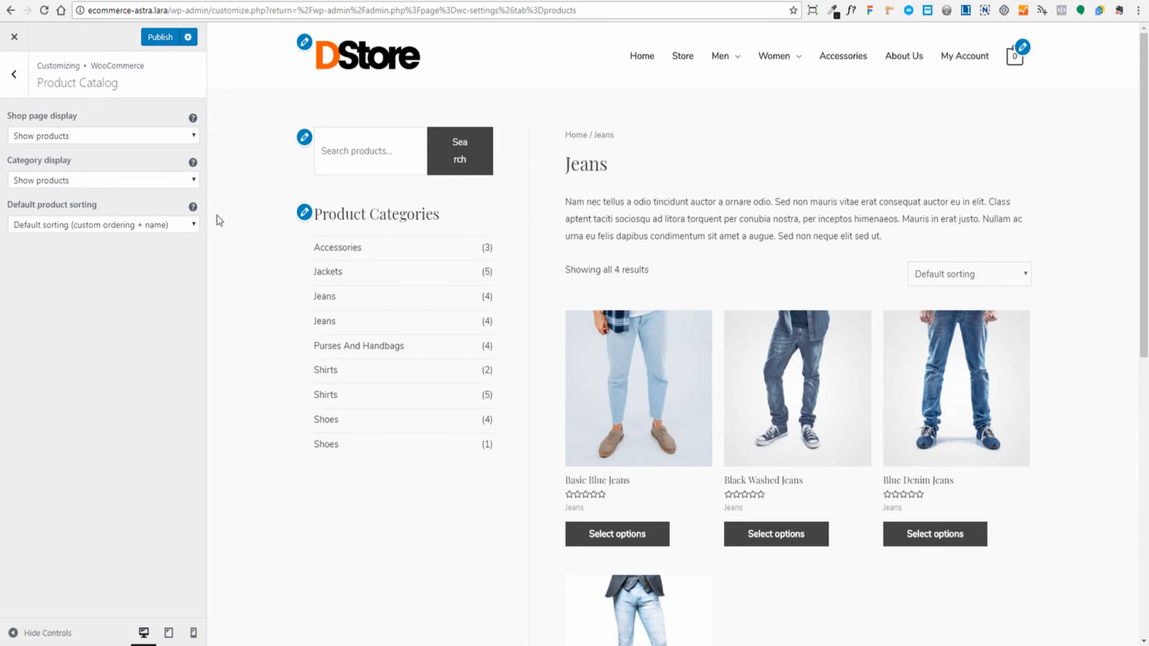
- Leave Default product sorting on default (custom ordering + name) and publish the store settings
scroll(1082, 298, down, 5)
scroll(1083, 298, up, 5)
click(193, 225)
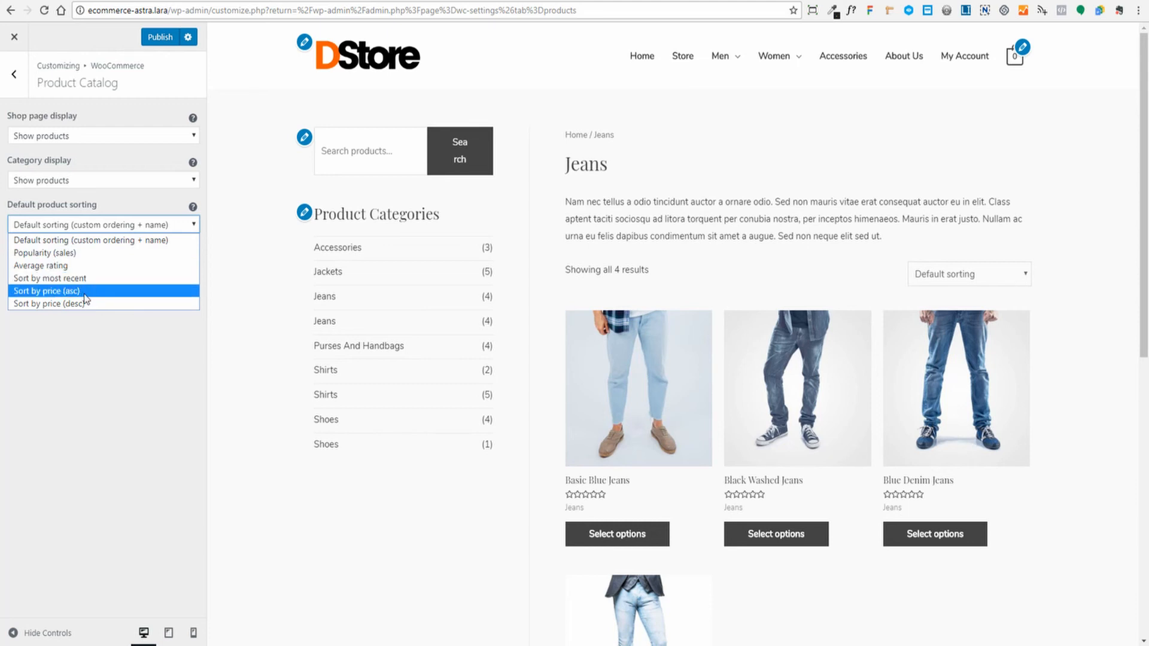
click(107, 374)
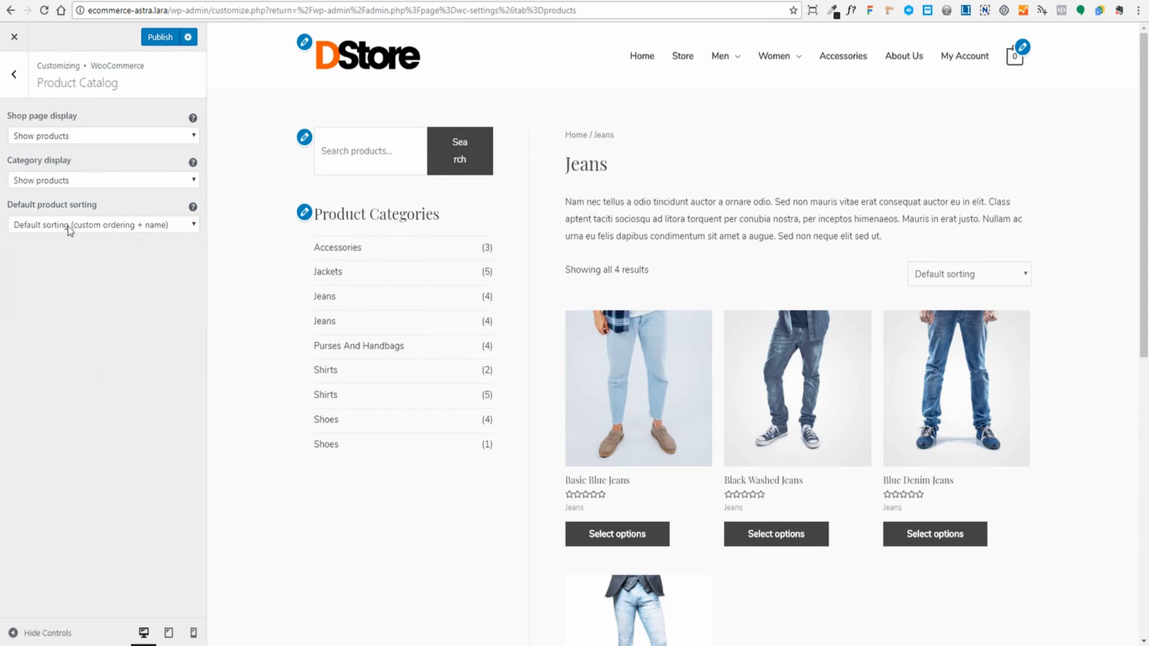
scroll(400, 313, down, 5)
scroll(402, 313, up, 5)
click(161, 38)
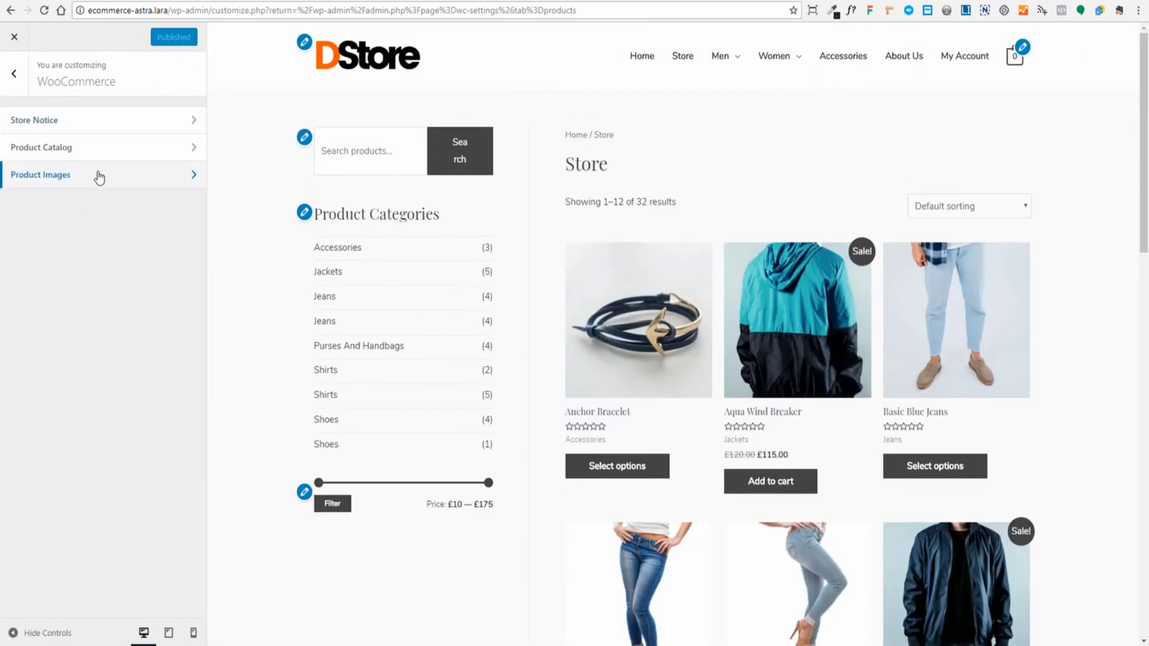
- Check Product Images (600 main, 300 thumbnail, 1:1 crop) on Aqua Wind Breaker, then back out
click(98, 178)
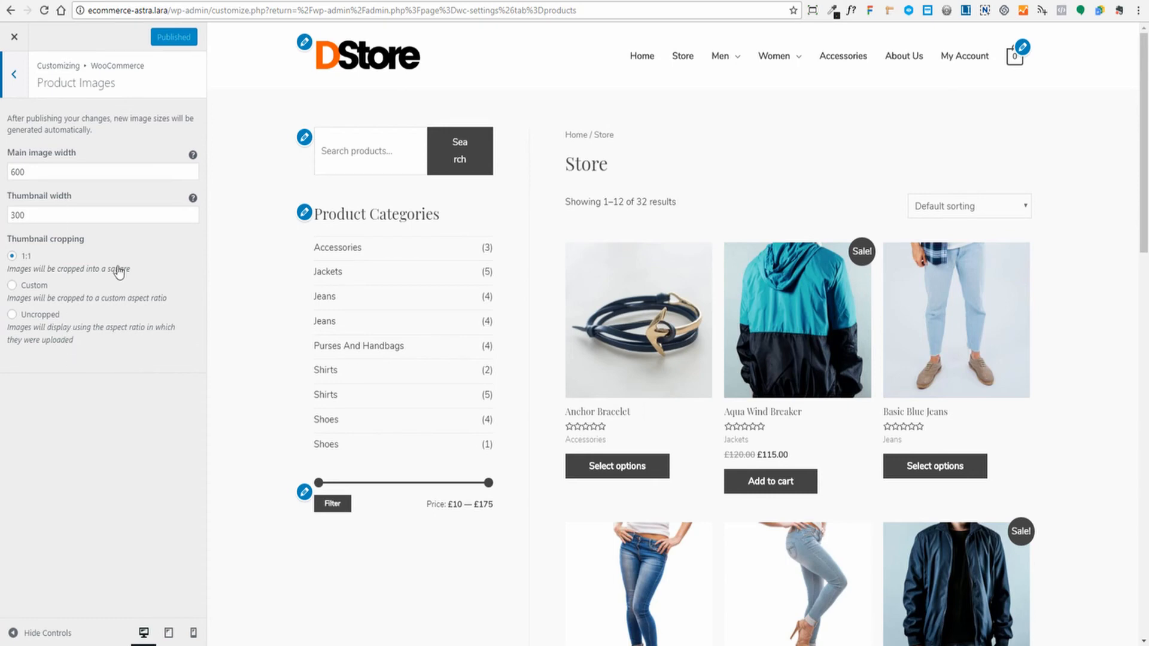
click(728, 411)
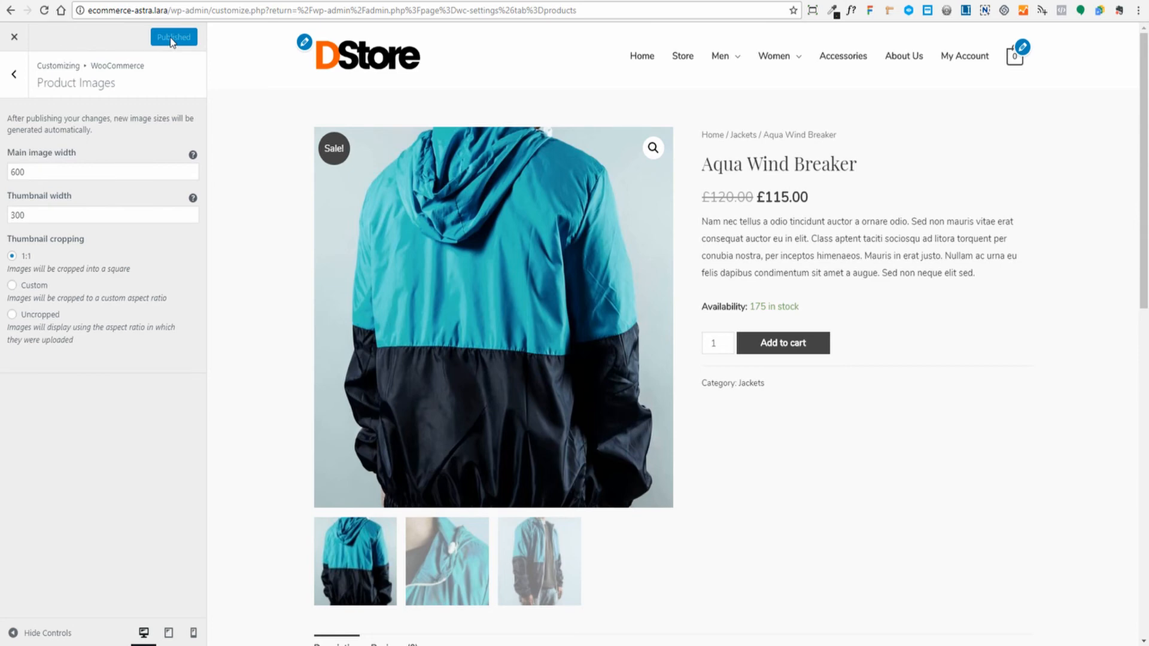
click(15, 75)
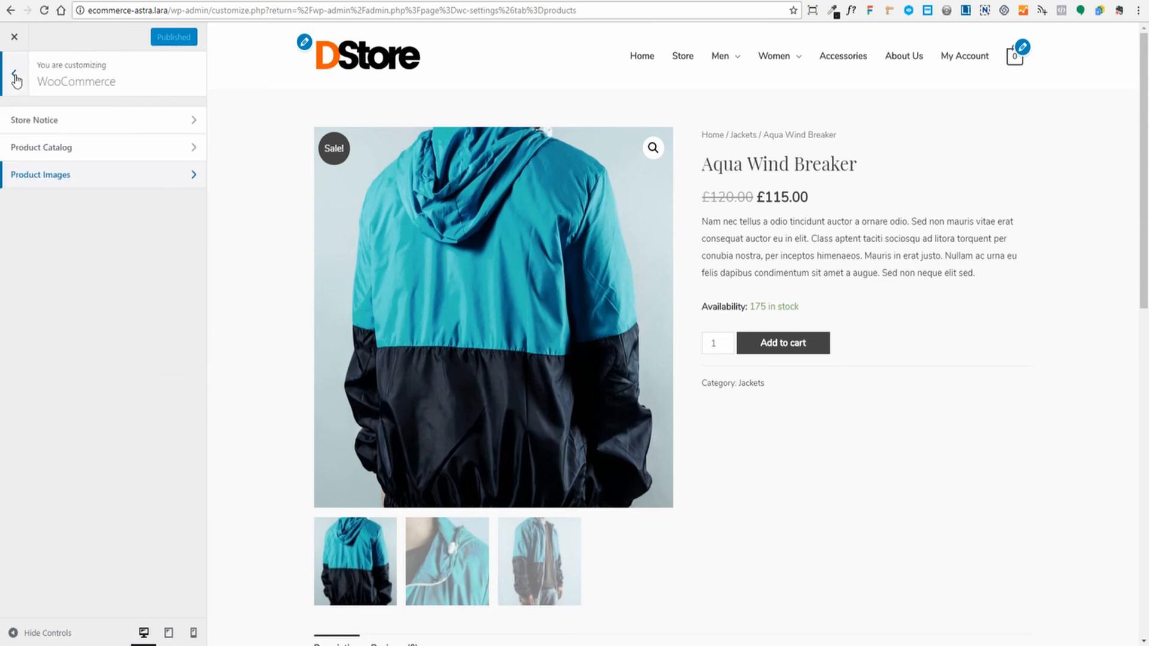
click(14, 75)
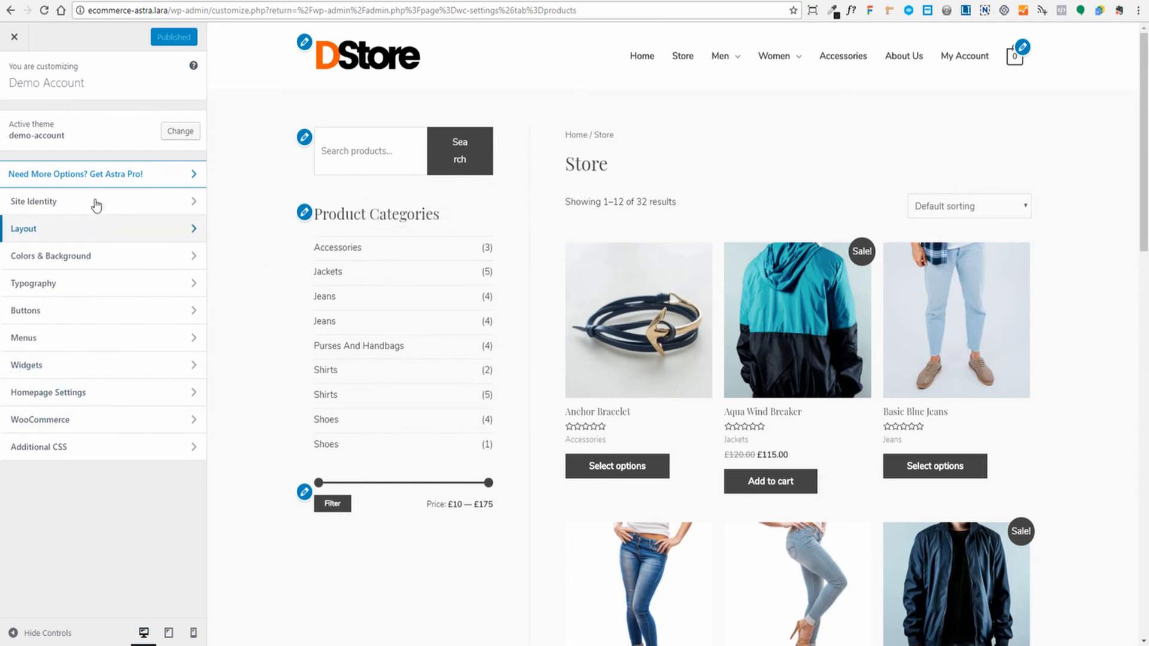
- Paste a #woocommerce_product_search-2 word-break: keep-all rule into Additional CSS and check the search box
click(39, 446)
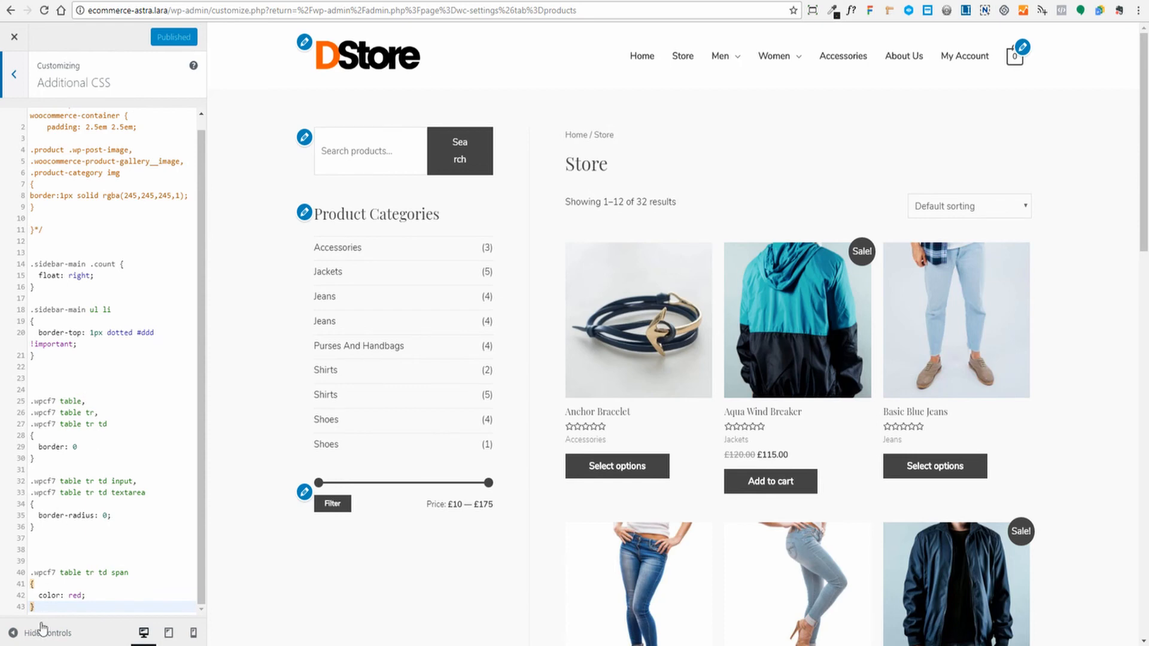
click(50, 603)
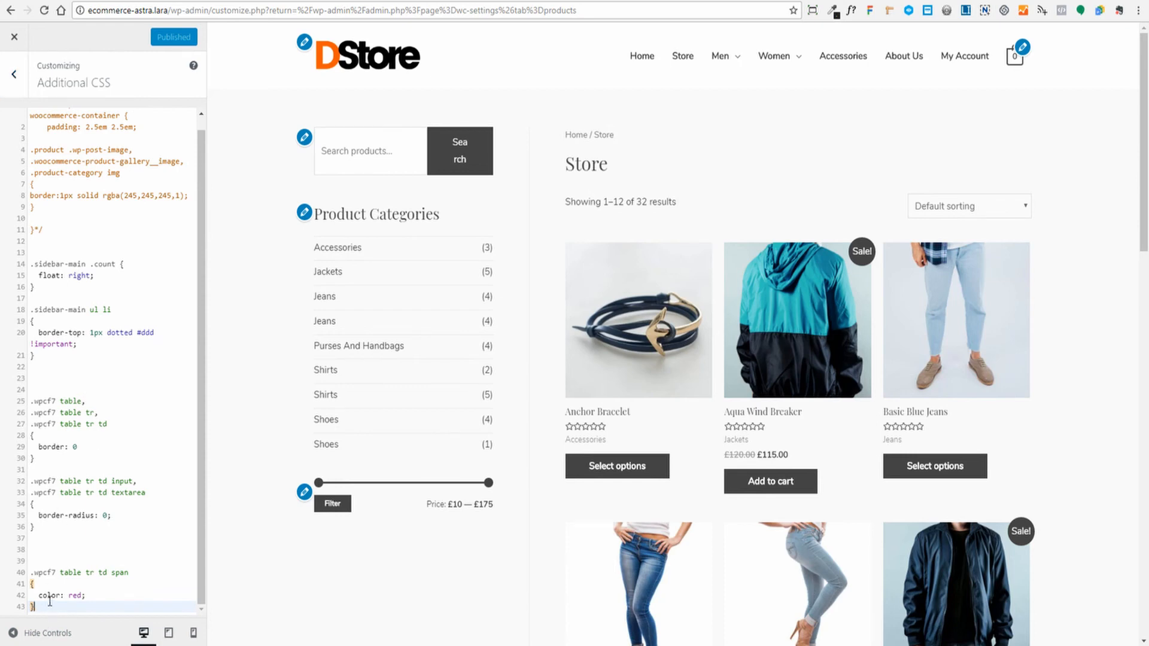
key(Return)
key(Return)
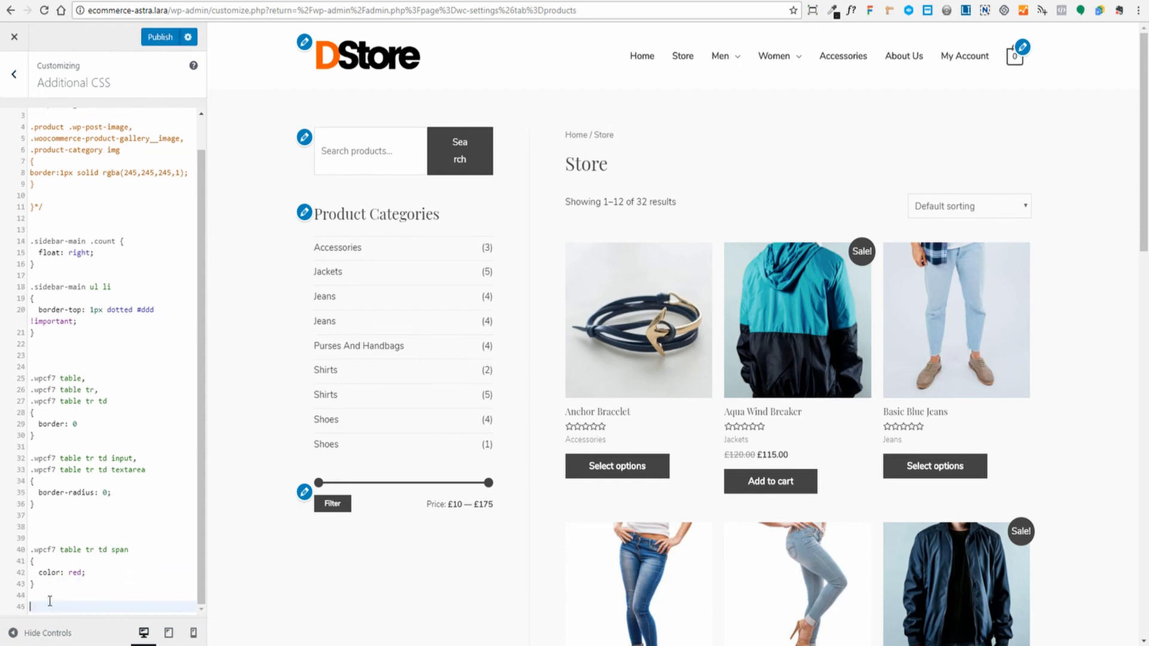
text(#woocommerce_product_search-2 {   word-break: keep-all; })
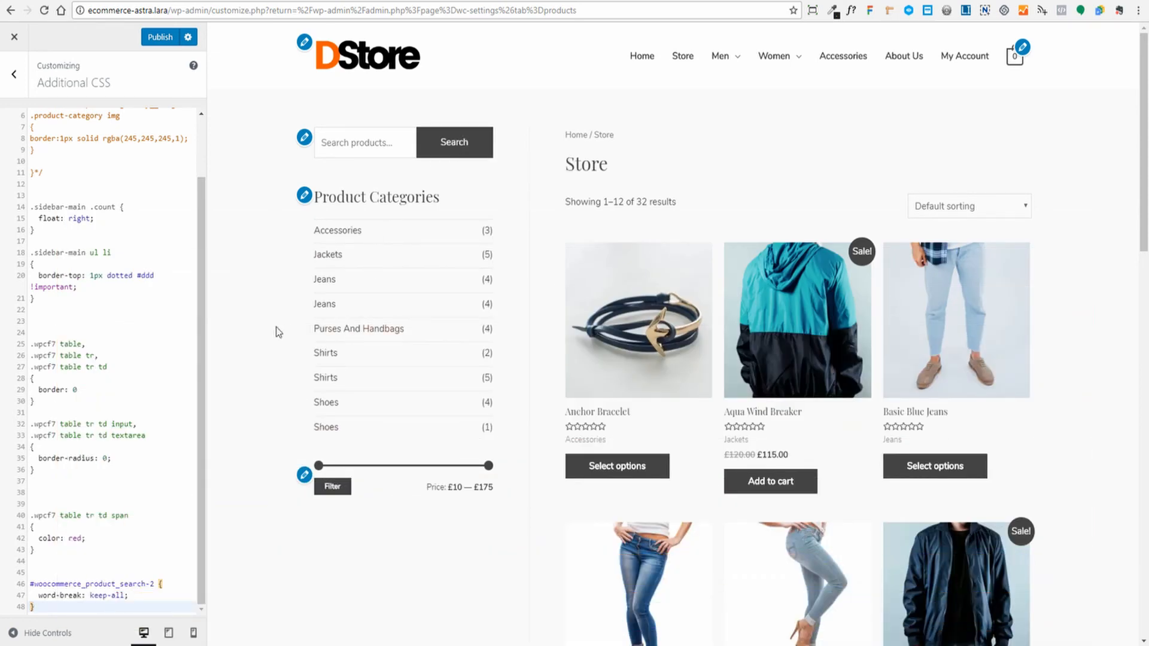
click(360, 143)
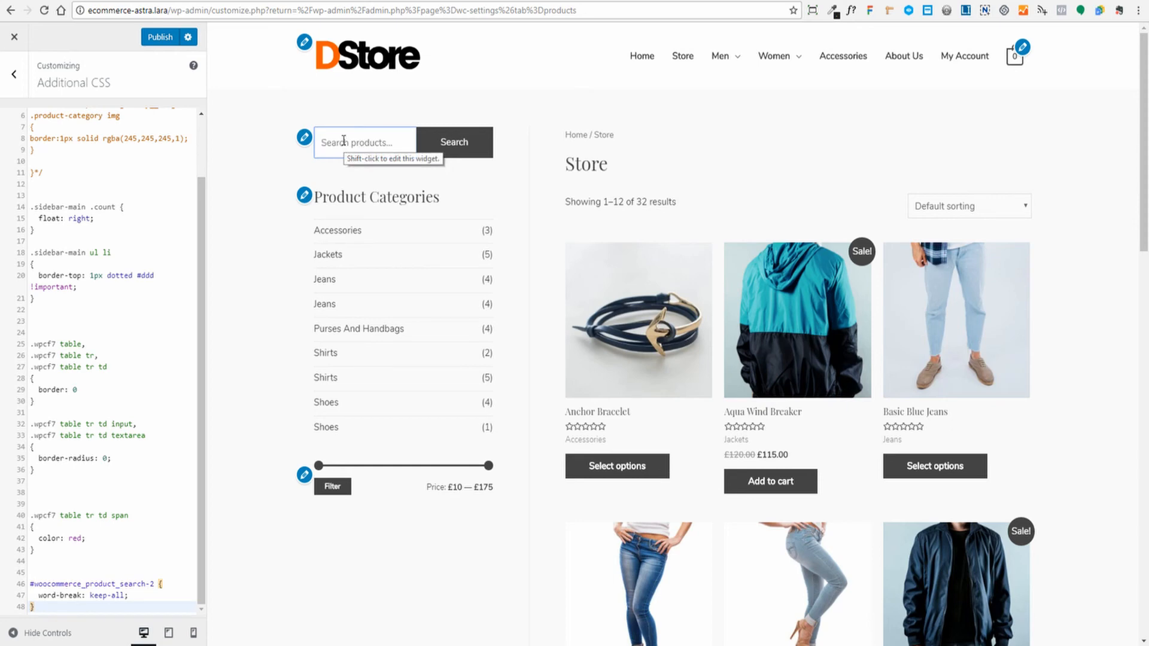
click(366, 170)
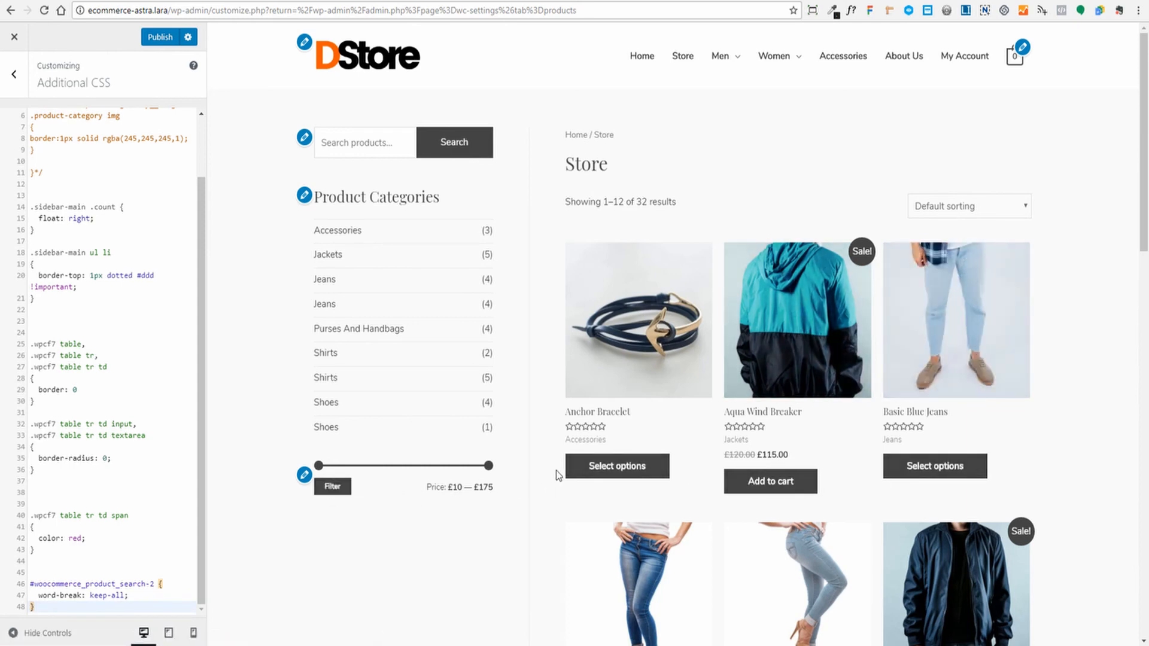
click(13, 76)
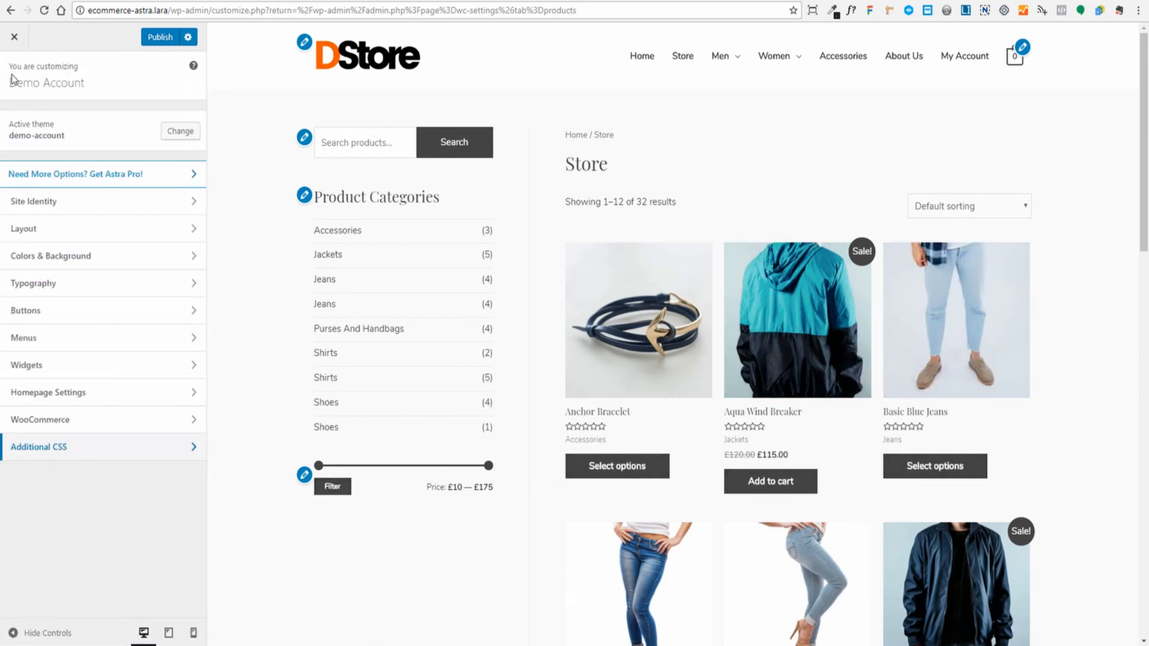
- Pick white for the Button Text Hover Color under Buttons and publish the changes
click(83, 322)
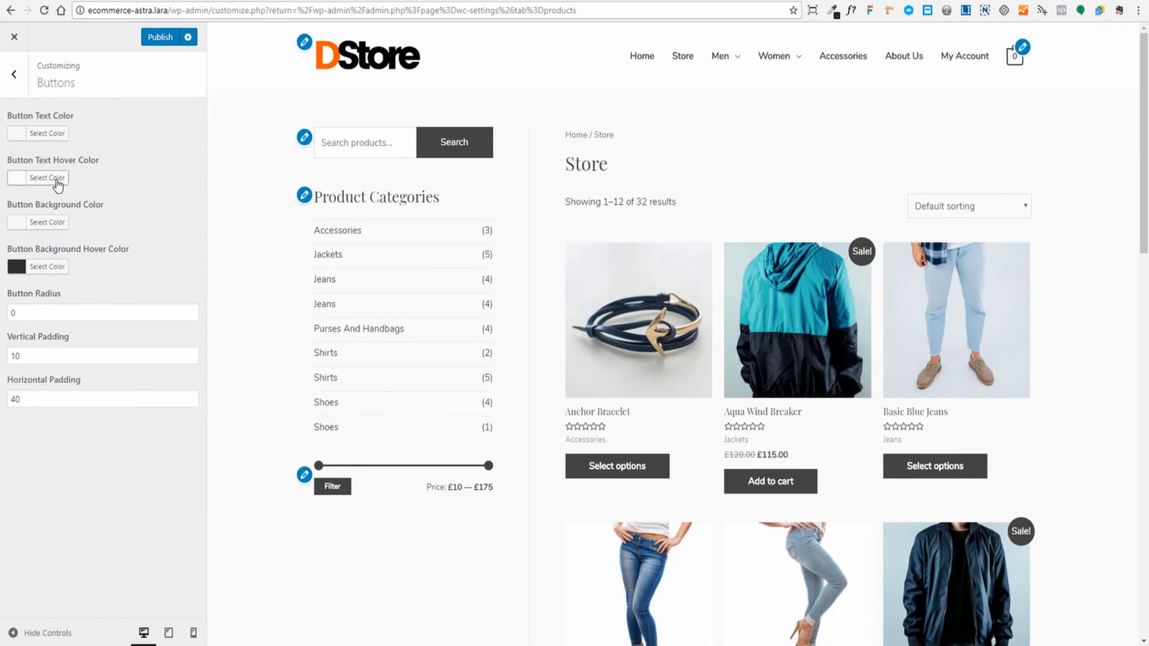
click(57, 179)
click(34, 324)
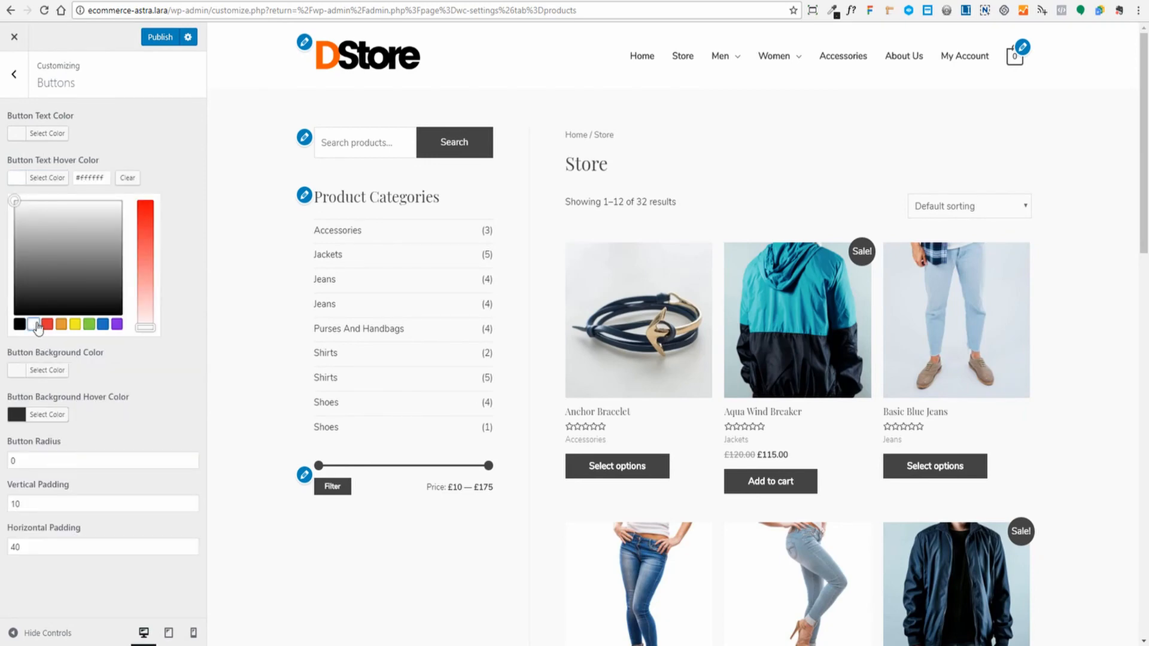
click(168, 153)
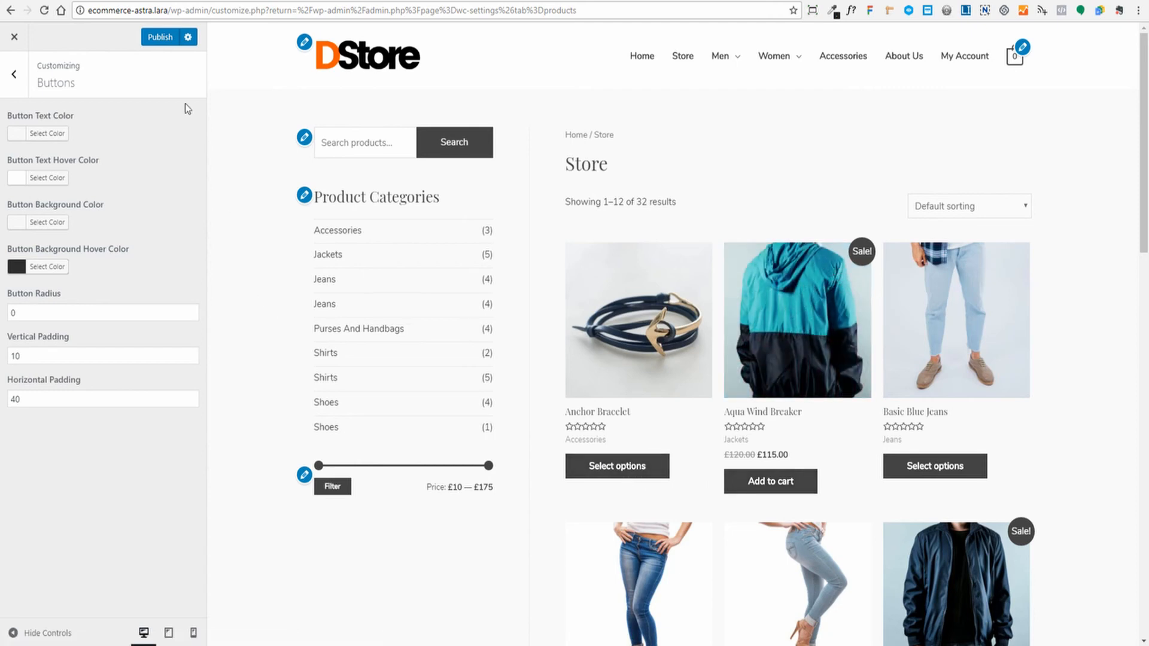
click(159, 39)
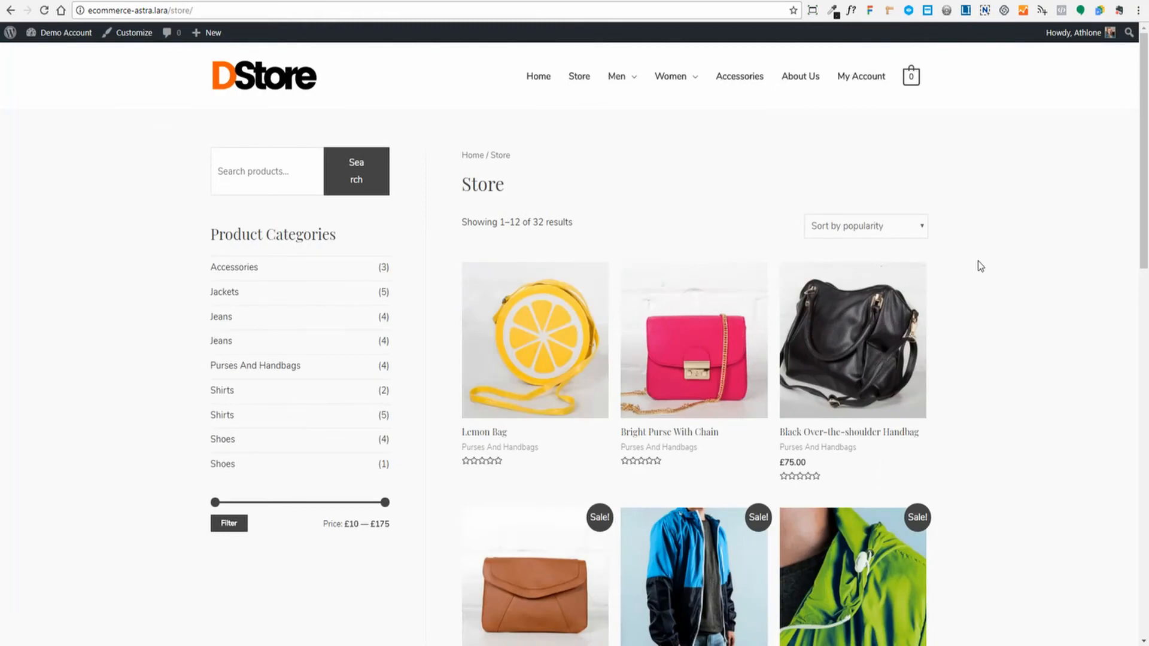
- Scroll through the live DStore Store page and its footer
scroll(979, 262, down, 15)
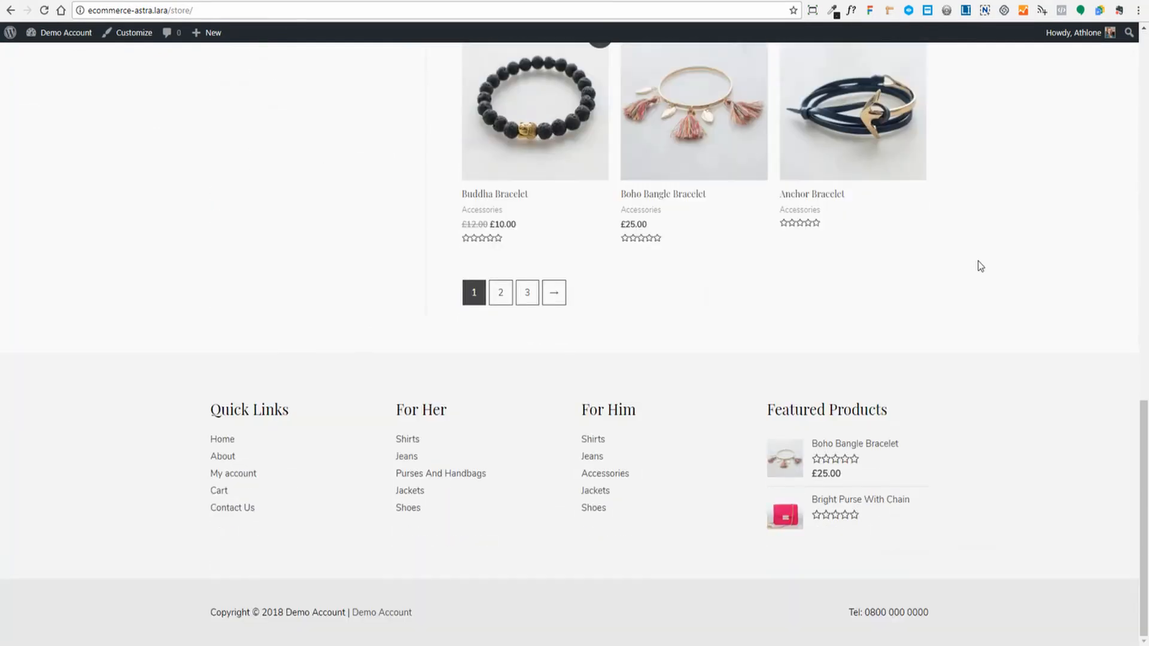
scroll(979, 262, up, 15)
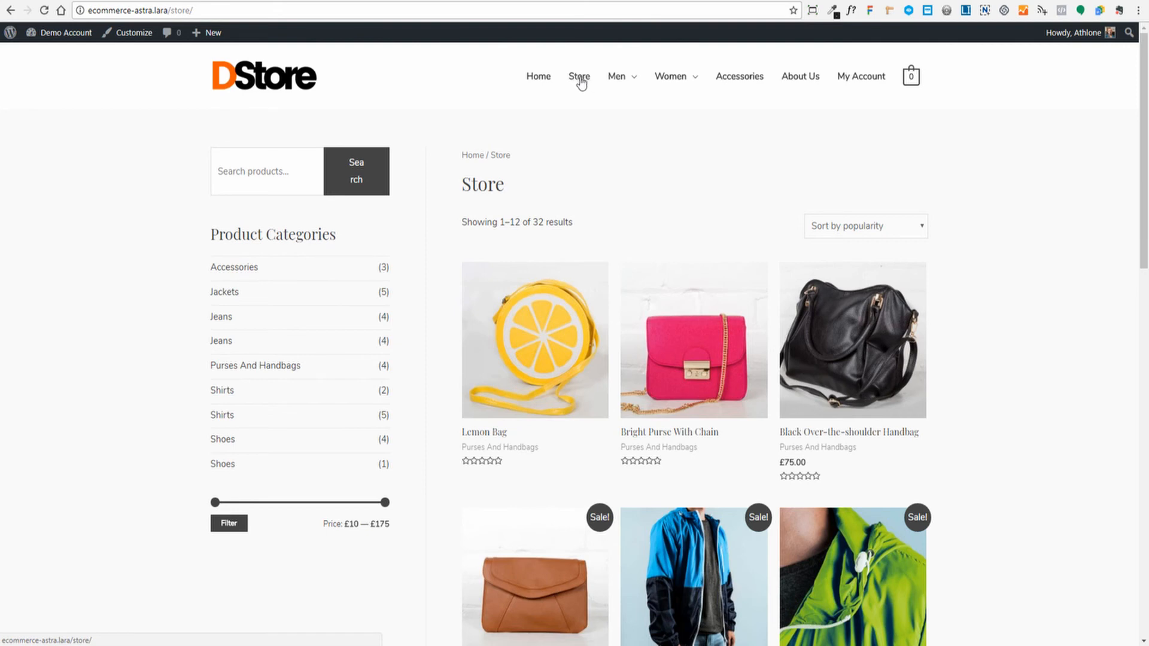
mouse_move(616, 77)
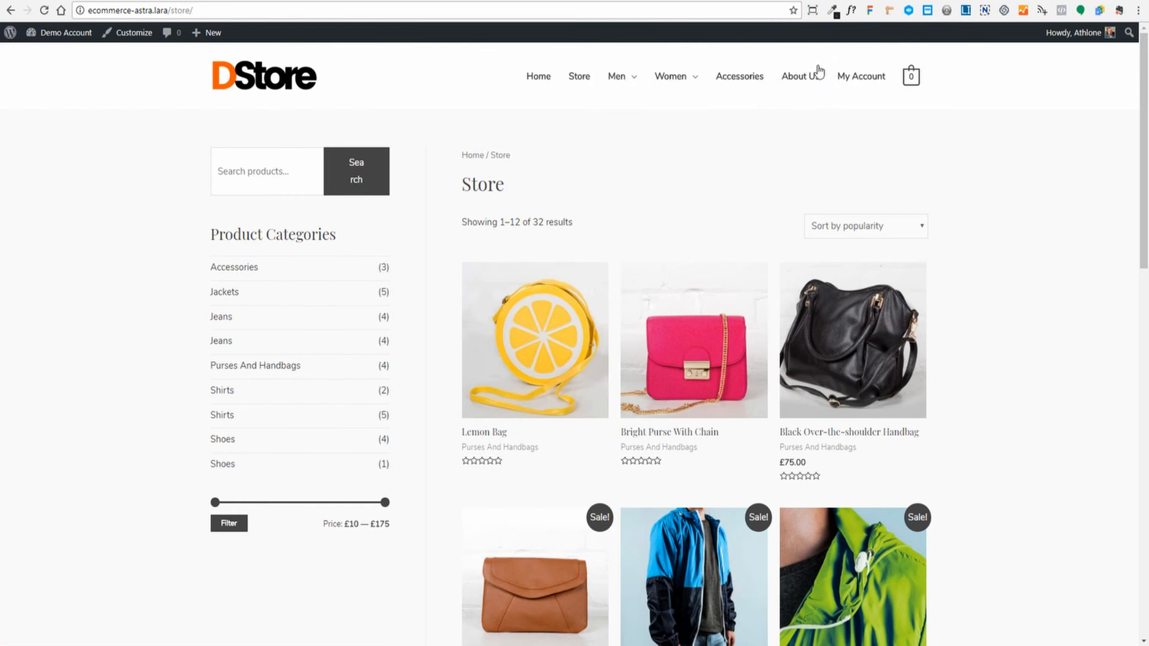
scroll(1028, 184, down, 1)
scroll(1063, 209, down, 8)
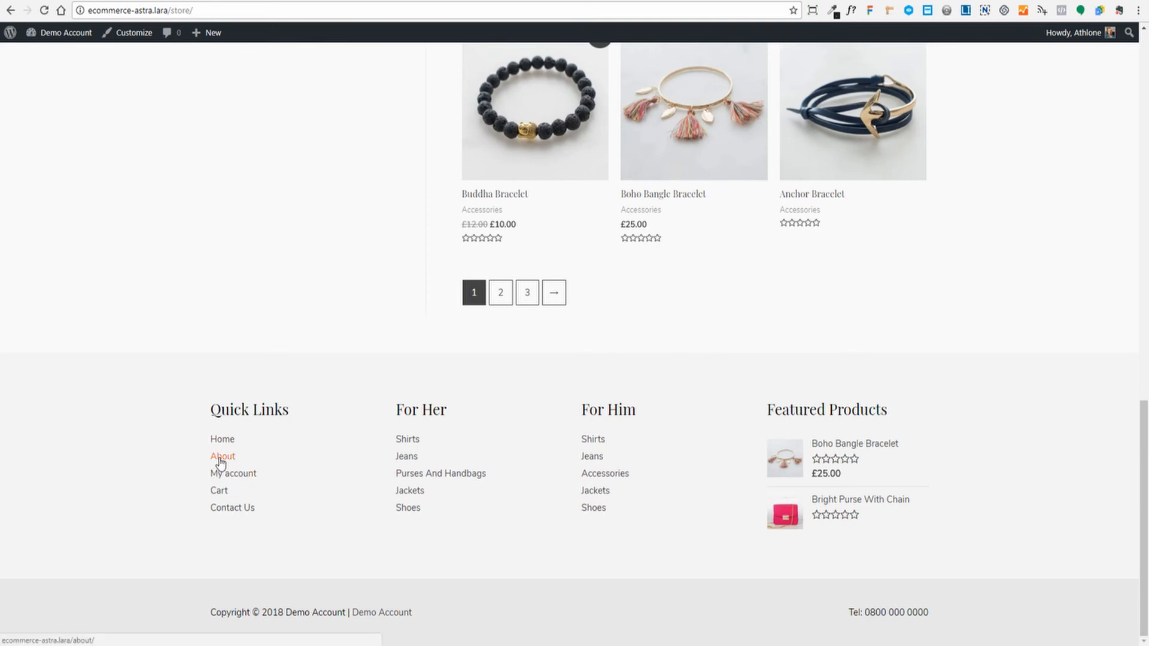
scroll(850, 466, up, 2)
scroll(851, 466, up, 14)
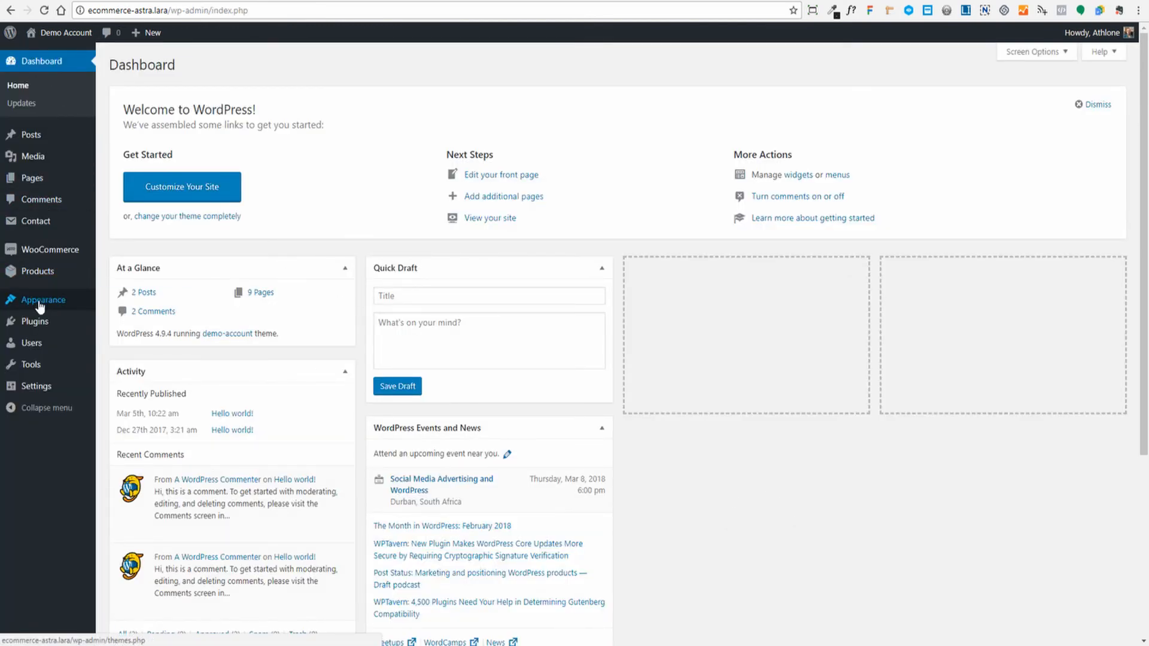
- Load the Main Menu into the Appearance > Menus editor
mouse_move(44, 300)
click(114, 357)
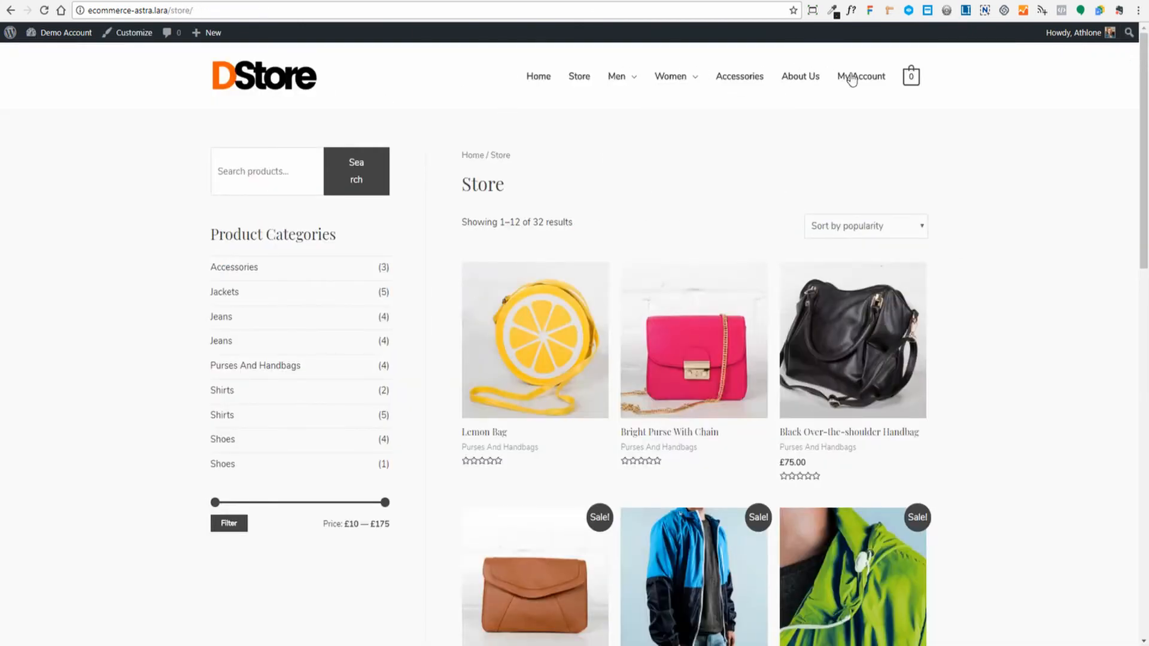
mouse_move(667, 84)
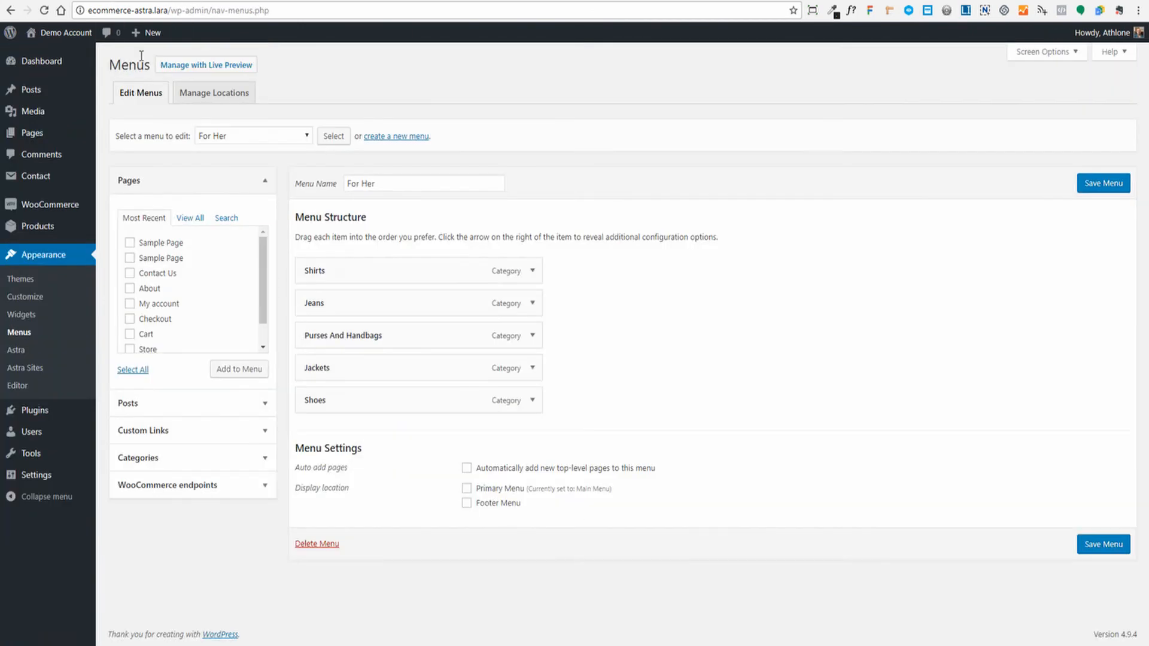
click(307, 136)
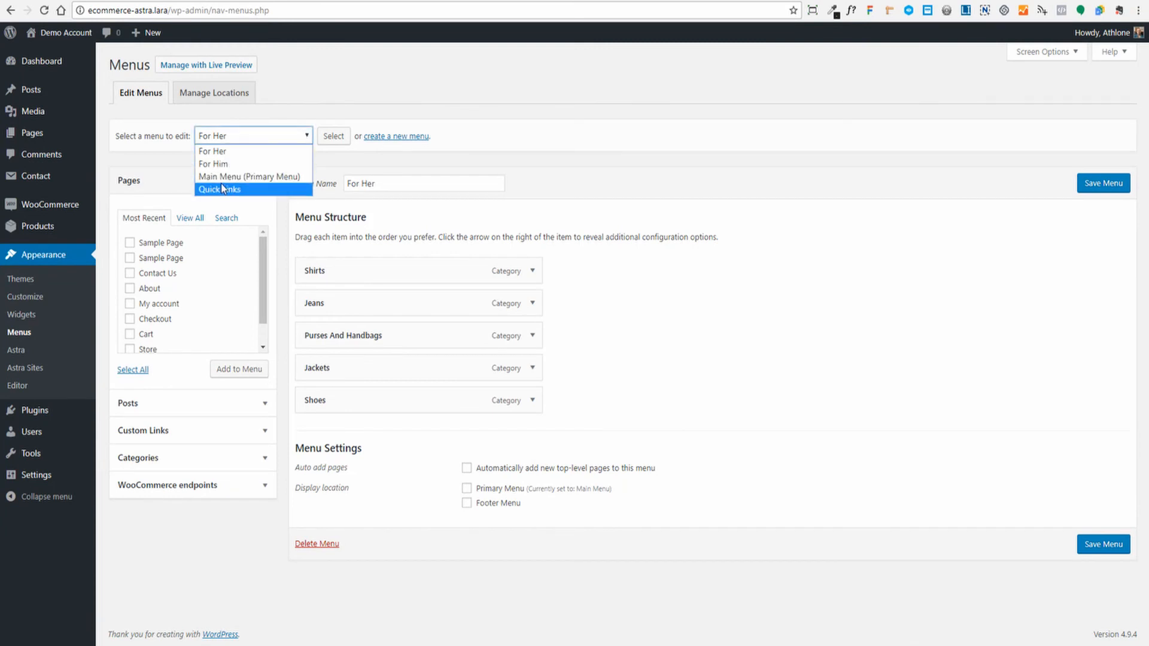
click(227, 177)
click(331, 136)
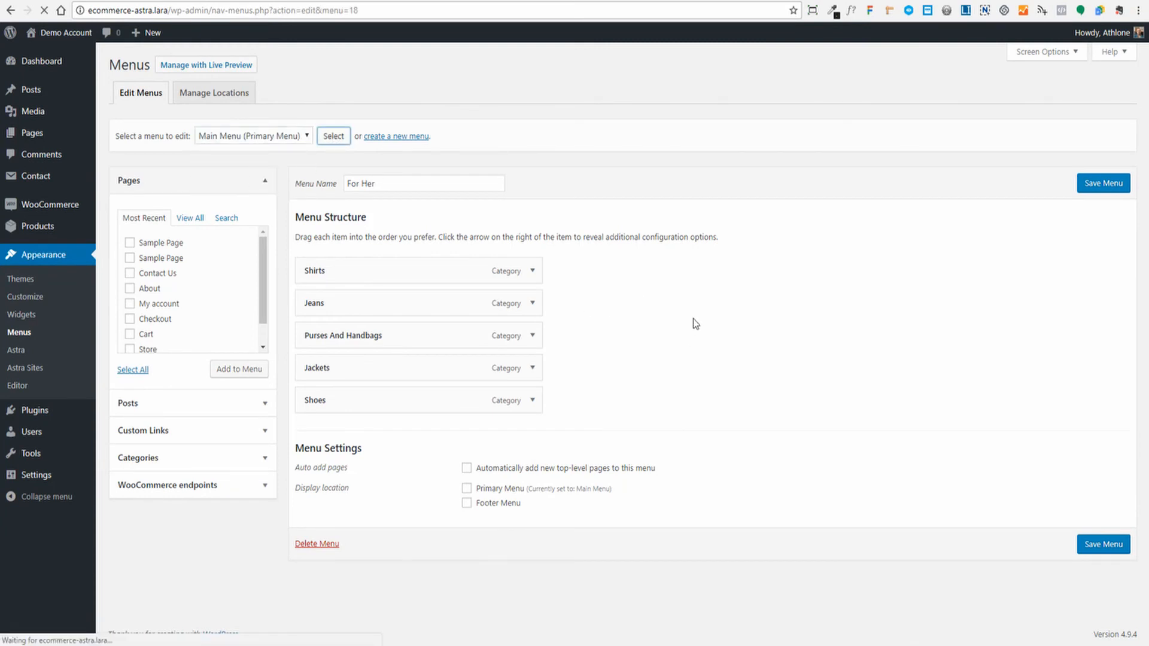
scroll(688, 303, down, 4)
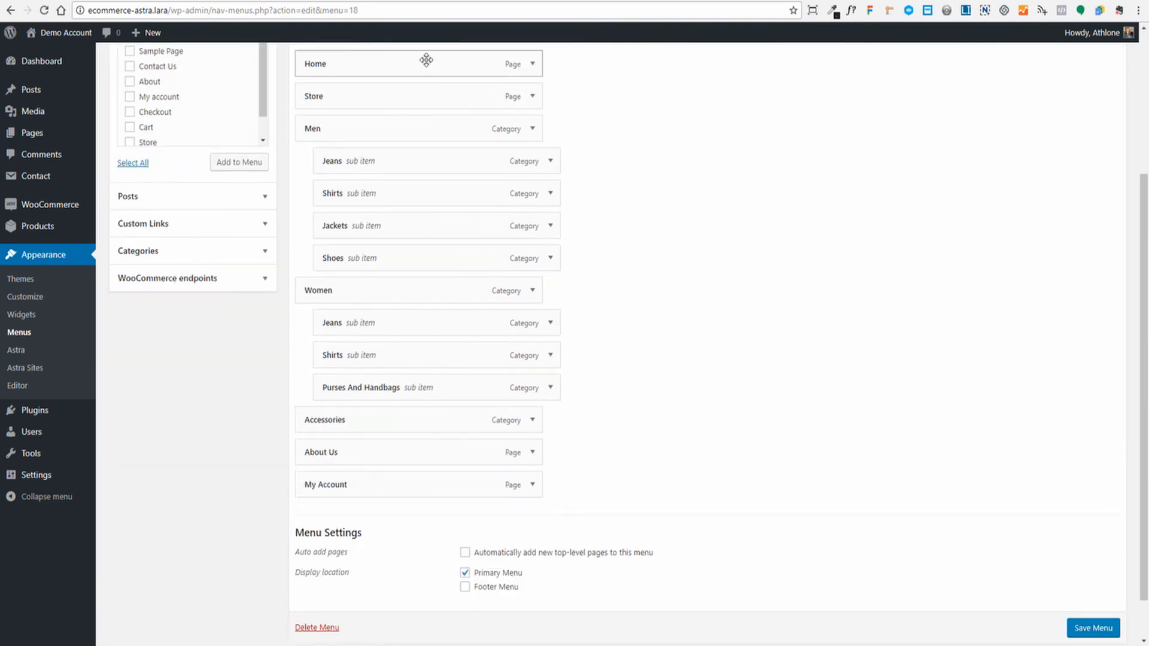
scroll(426, 59, up, 1)
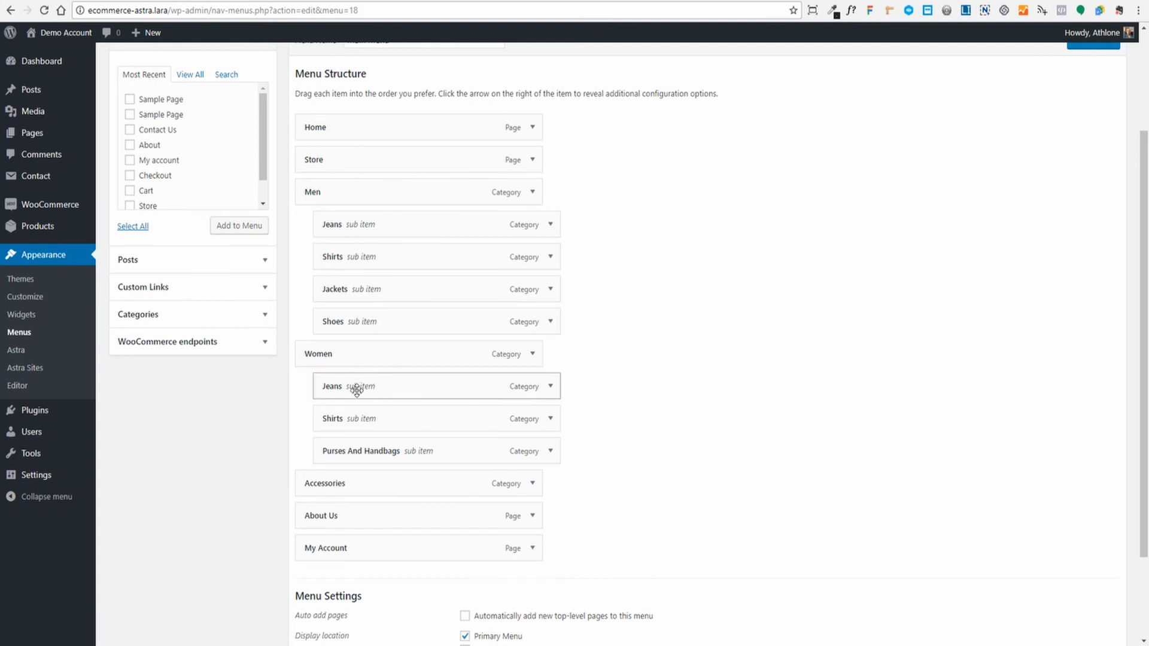
- Remove About Us from the Main Menu, save it, and reload the store page
scroll(726, 457, down, 2)
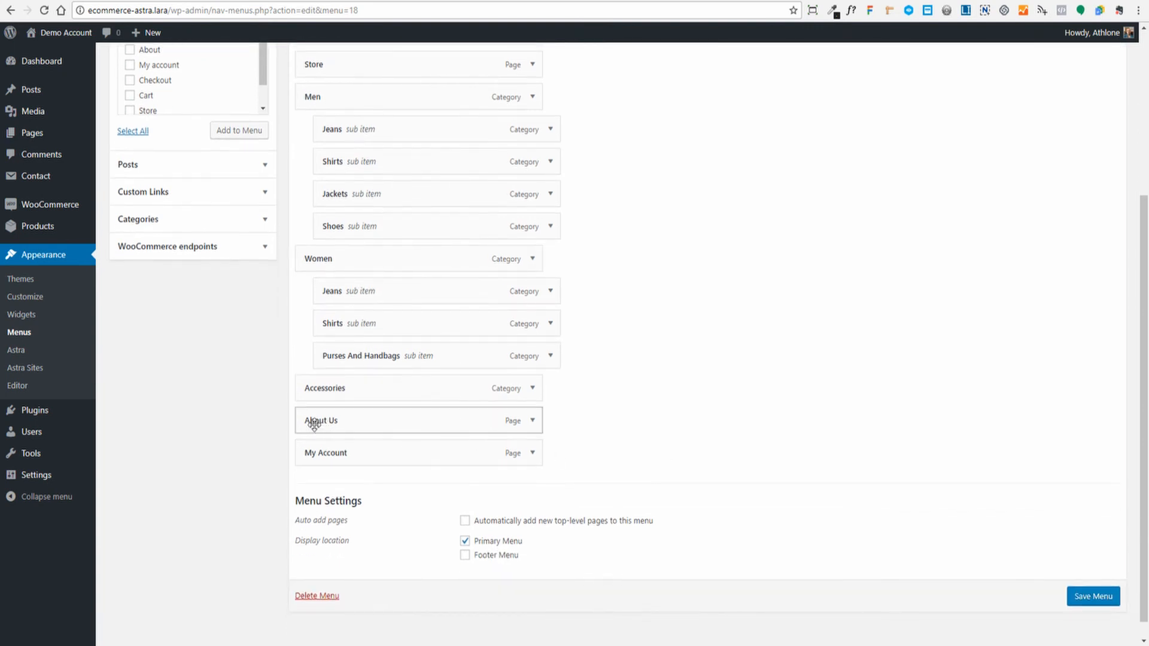
click(532, 421)
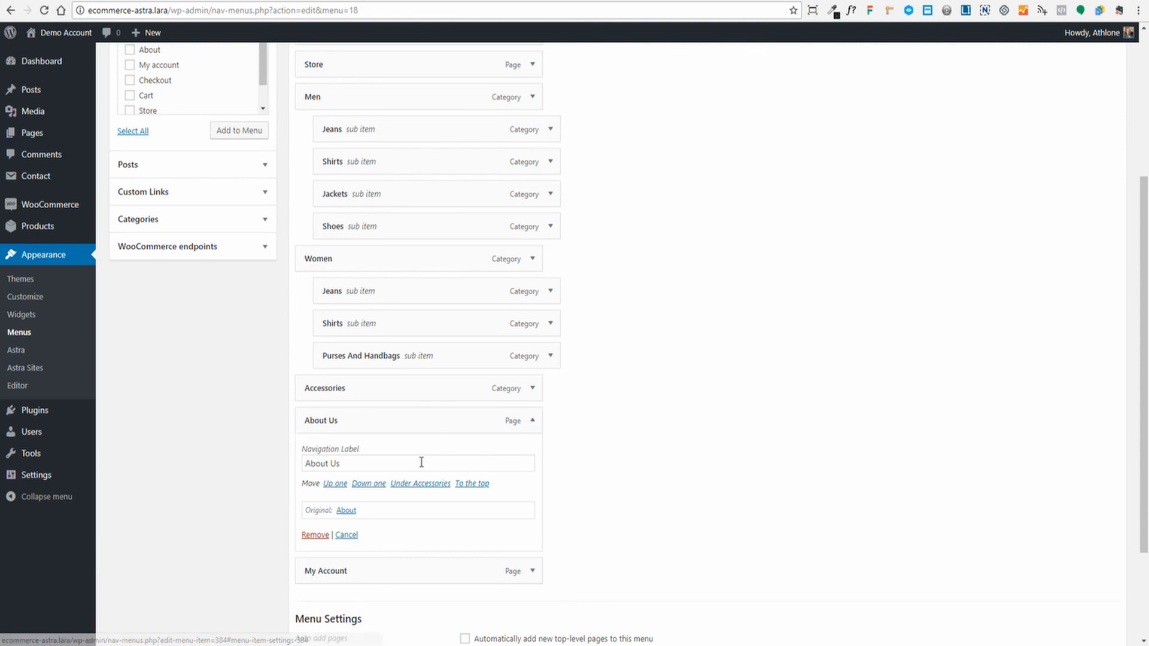
click(315, 535)
scroll(591, 451, up, 4)
scroll(791, 477, down, 3)
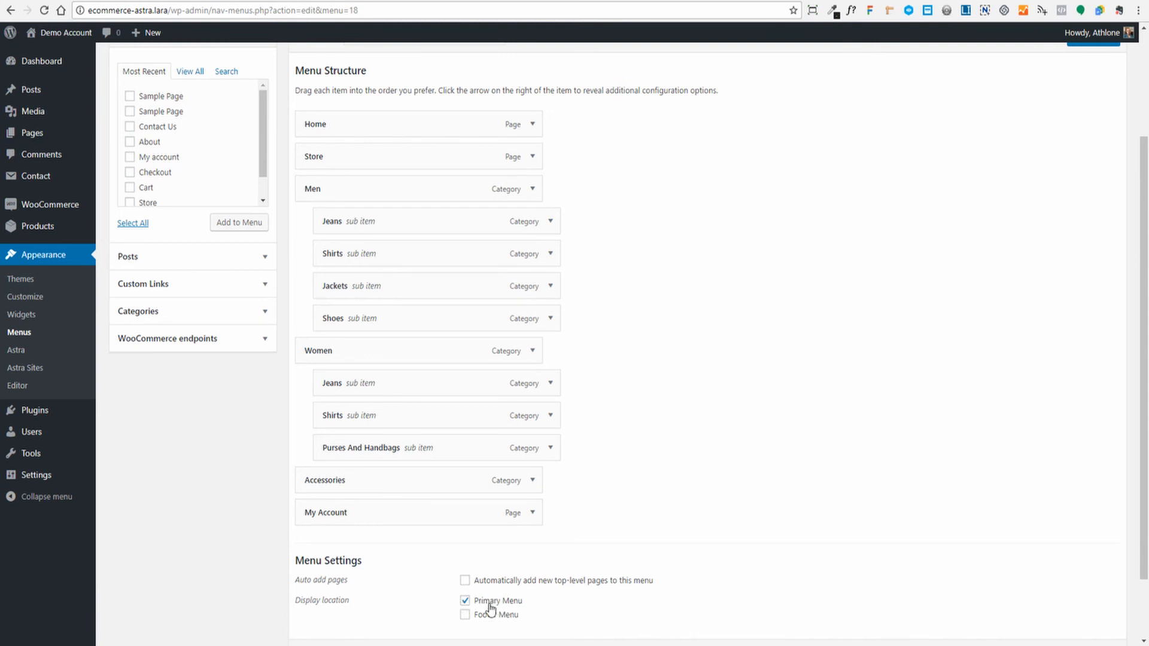
scroll(511, 606, down, 2)
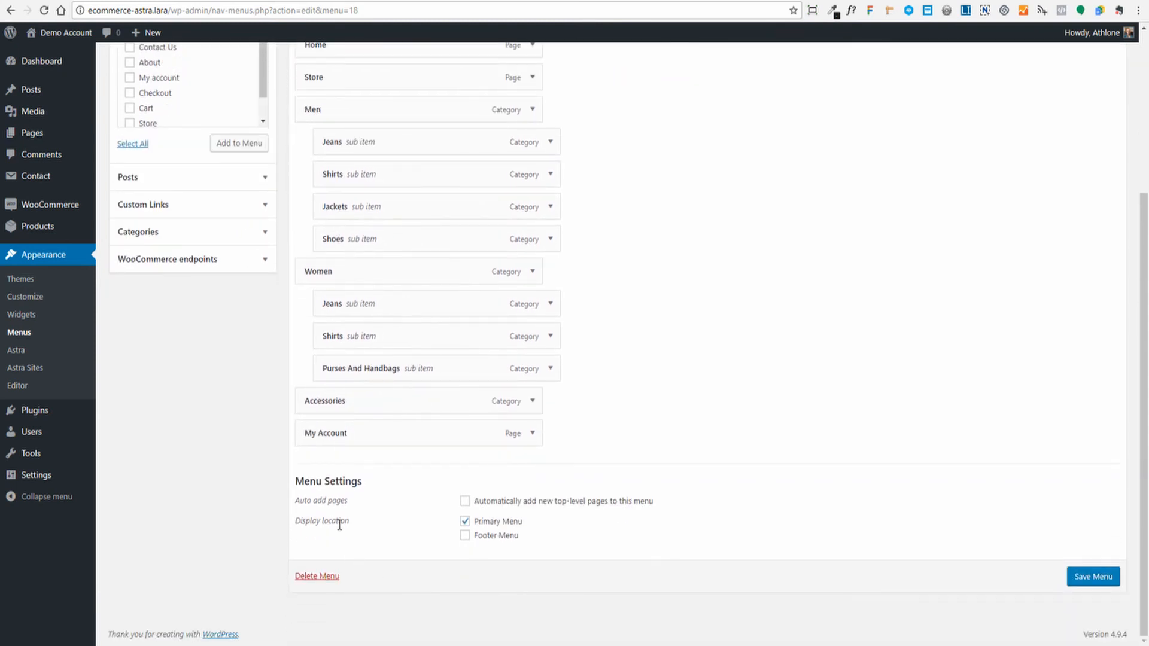
scroll(932, 466, up, 5)
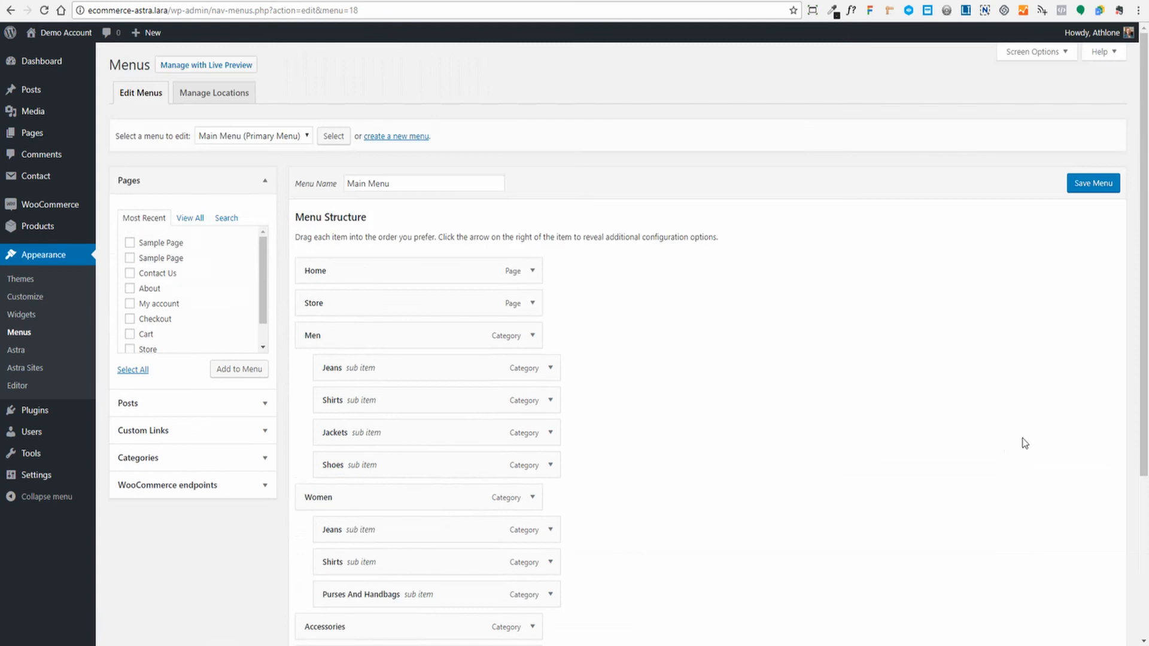
click(1095, 184)
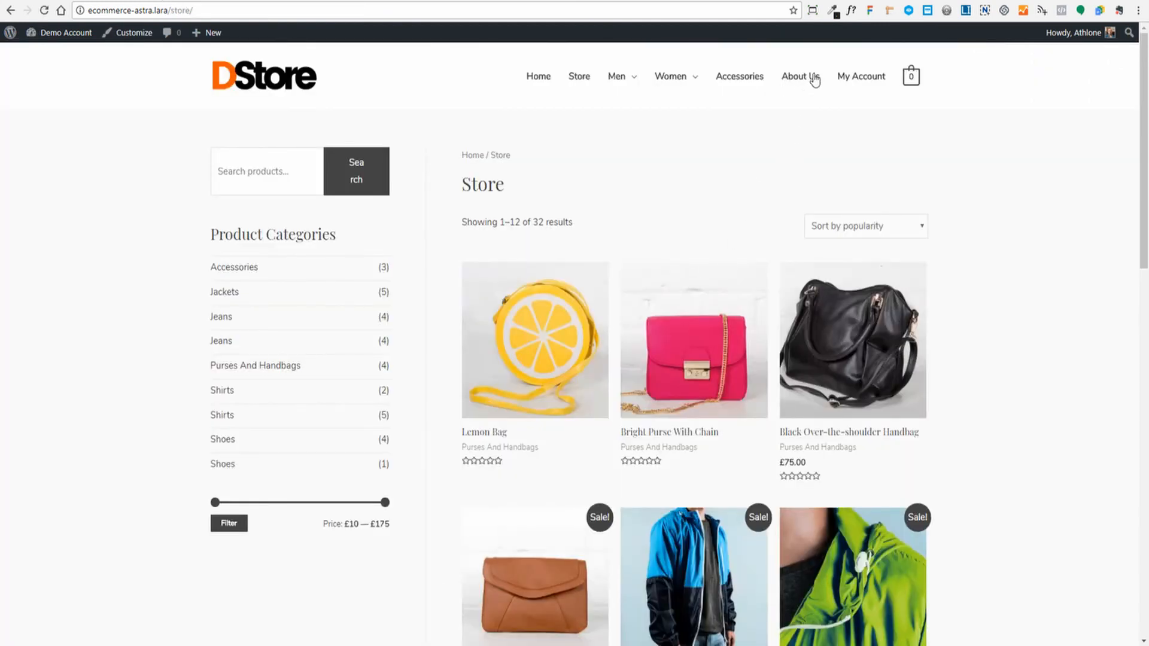
click(44, 11)
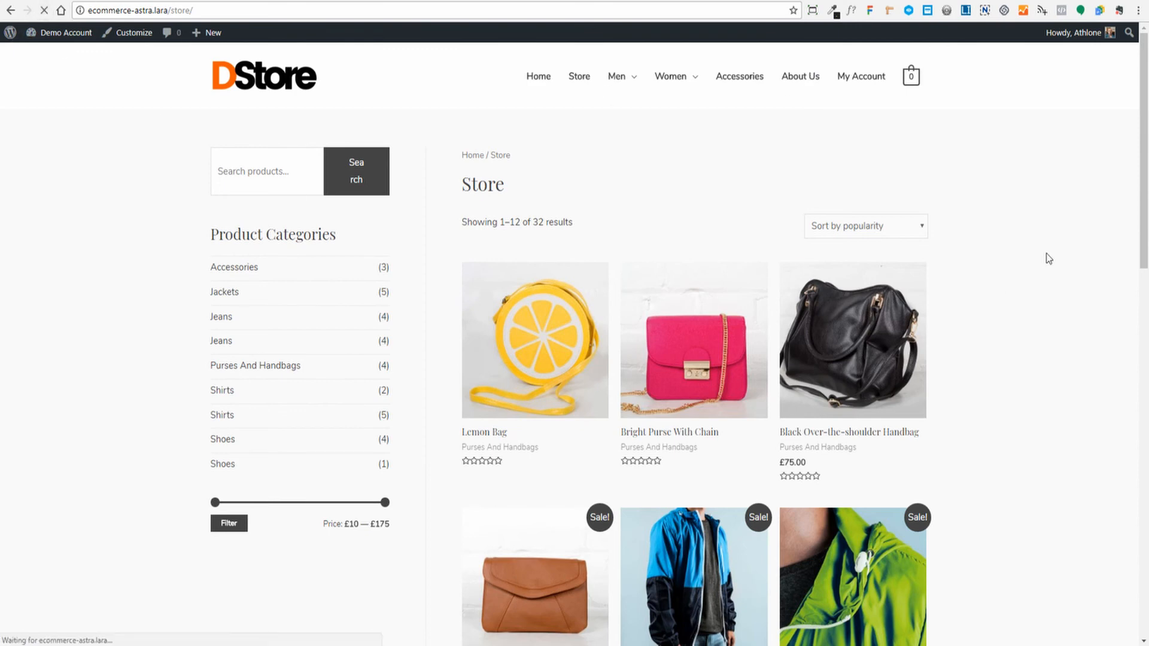
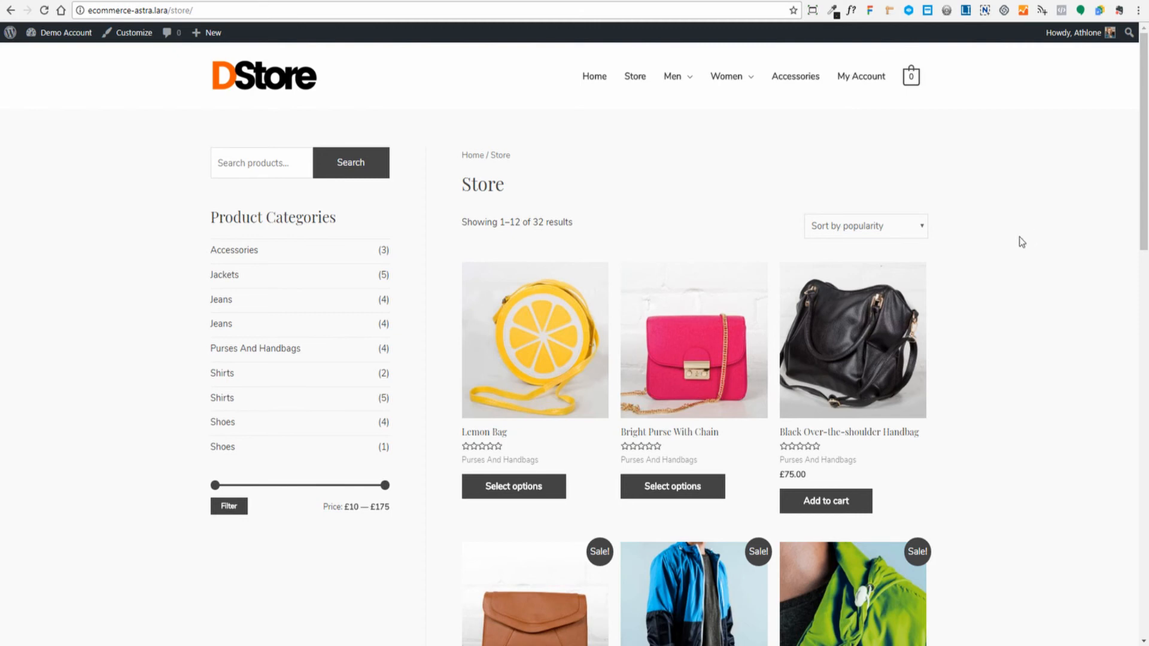
- Leave the 32-product Store page for the DStore home page using the header logo
scroll(1020, 238, down, 2)
scroll(1020, 238, up, 2)
click(274, 79)
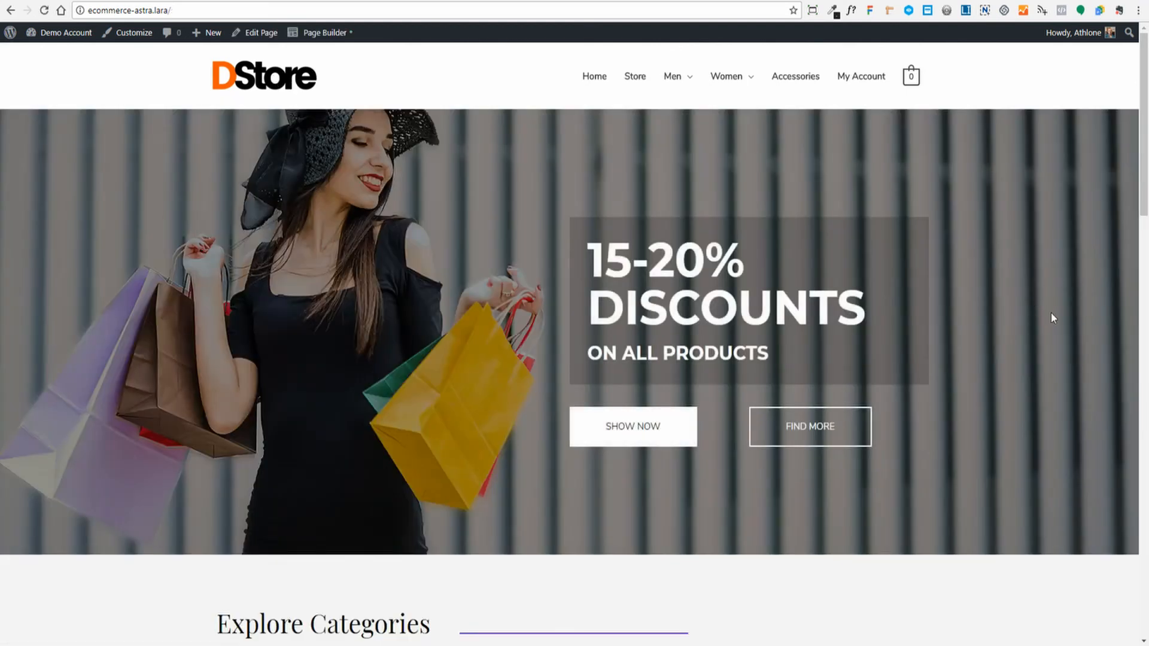
- Open the home page in Beaver Builder, skip the welcome tour, and look over the layout
click(311, 34)
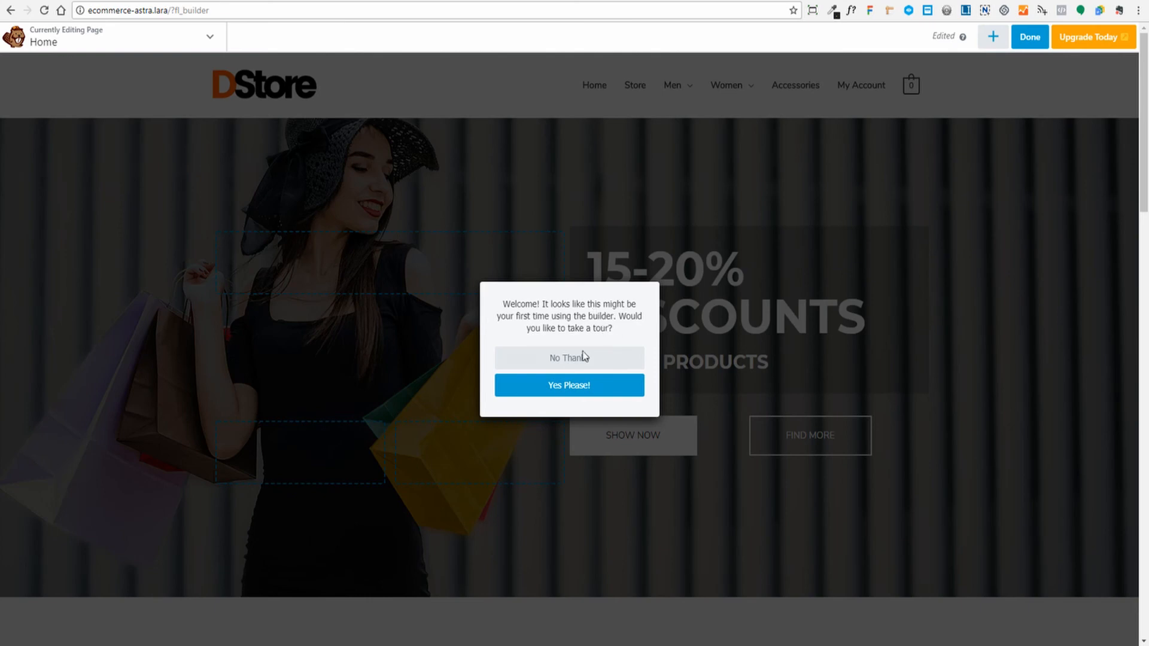
click(558, 363)
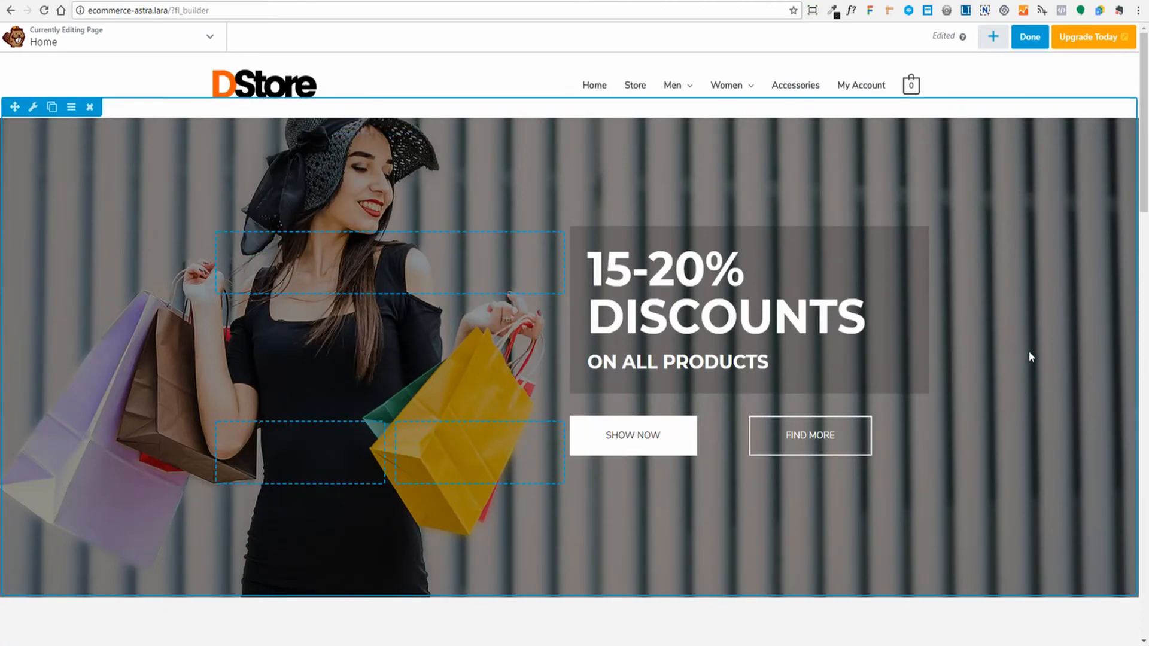
scroll(1008, 384, down, 6)
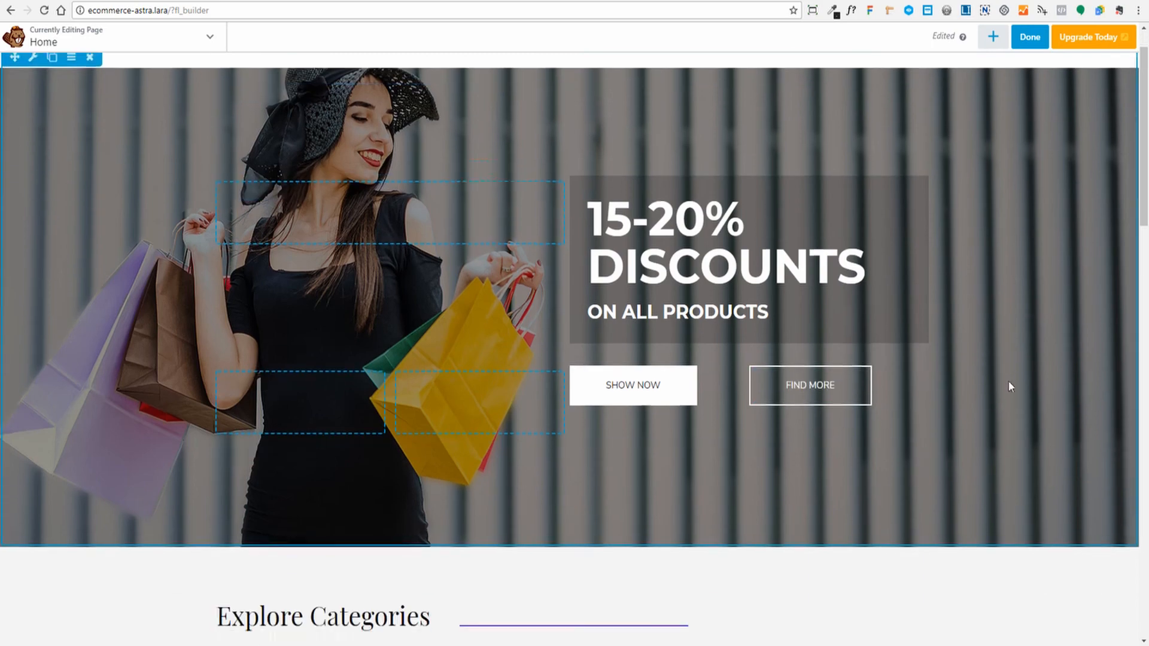
scroll(775, 302, down, 2)
scroll(474, 448, down, 3)
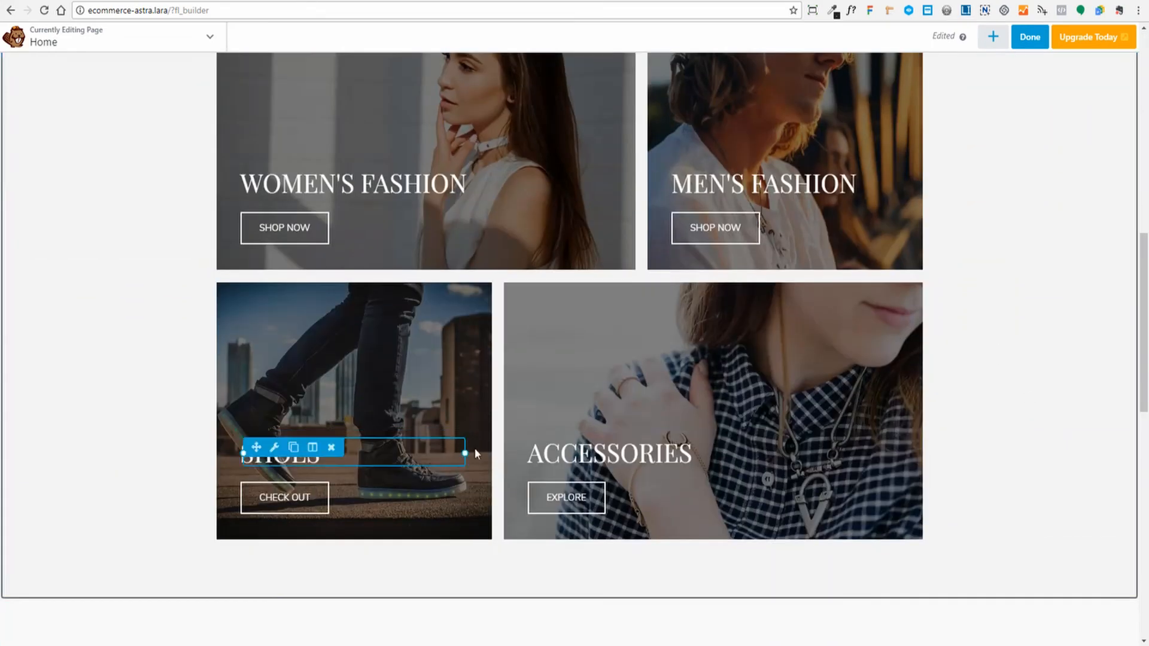
scroll(753, 368, up, 11)
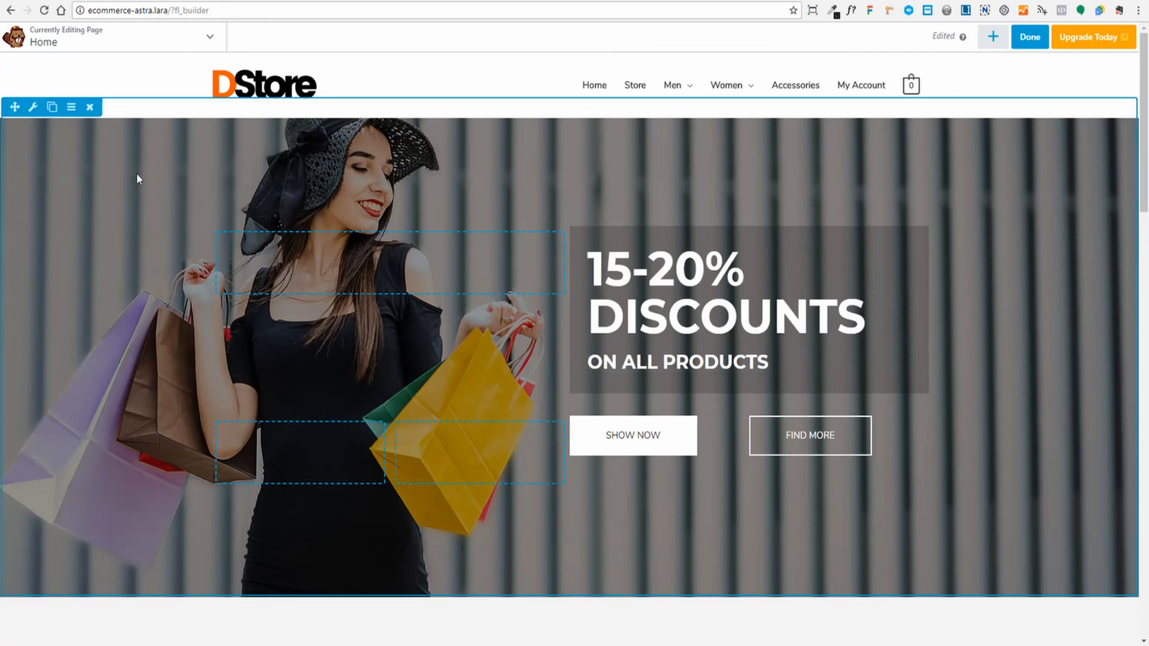
click(33, 108)
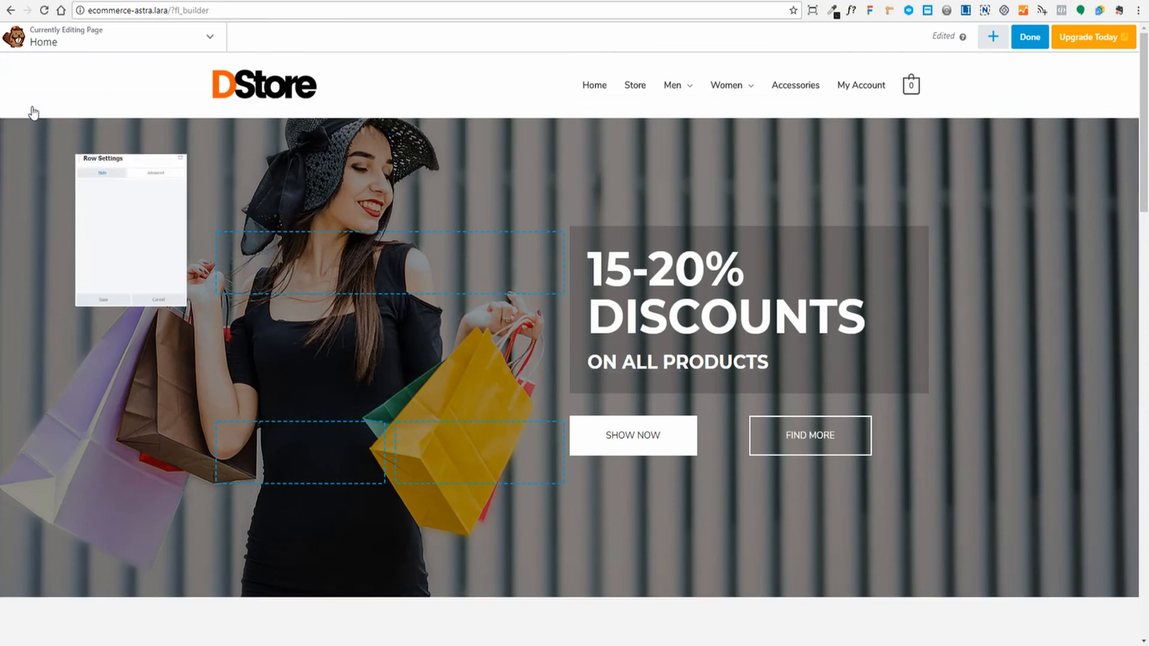
scroll(143, 205, down, 2)
scroll(143, 205, down, 6)
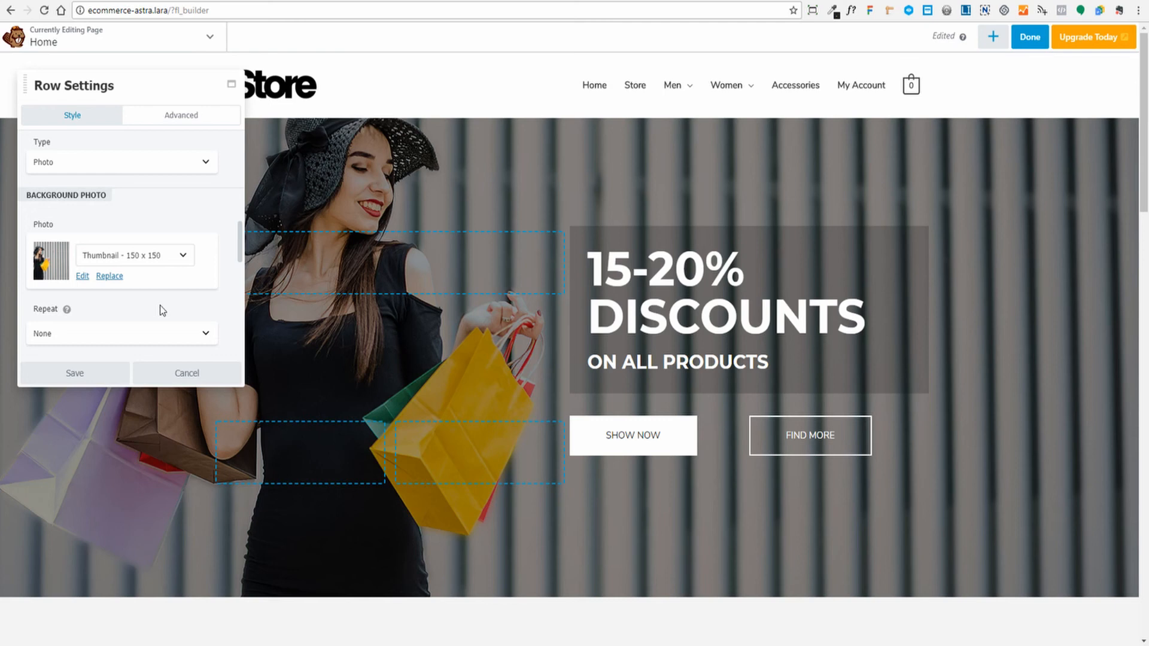
scroll(163, 304, down, 2)
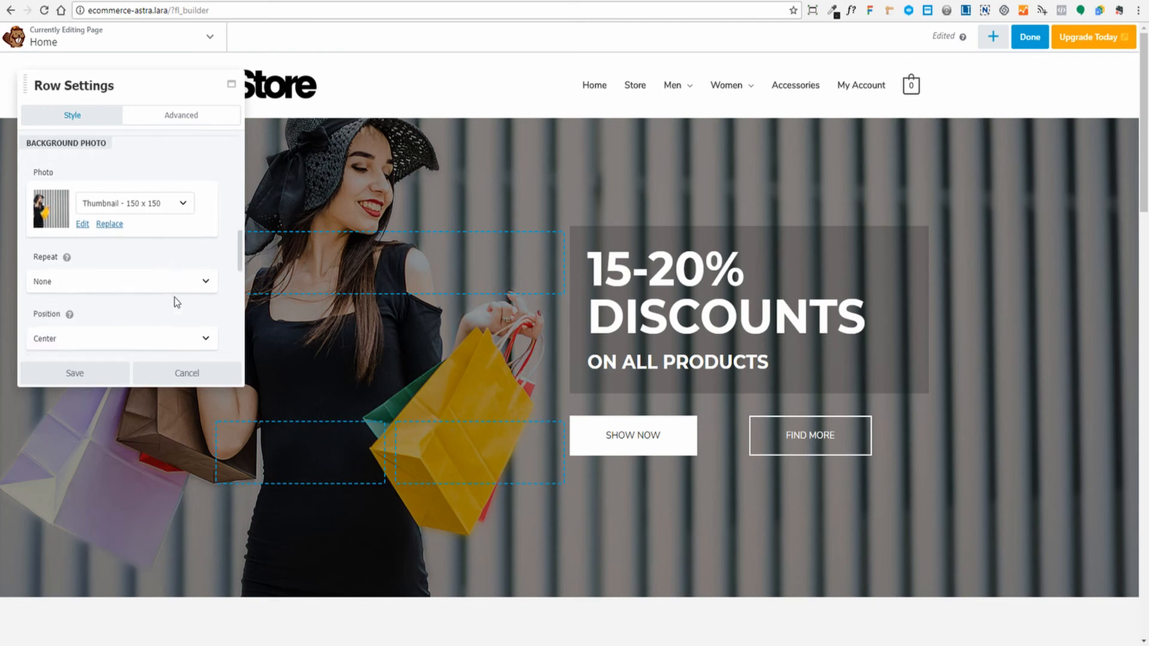
scroll(98, 265, down, 3)
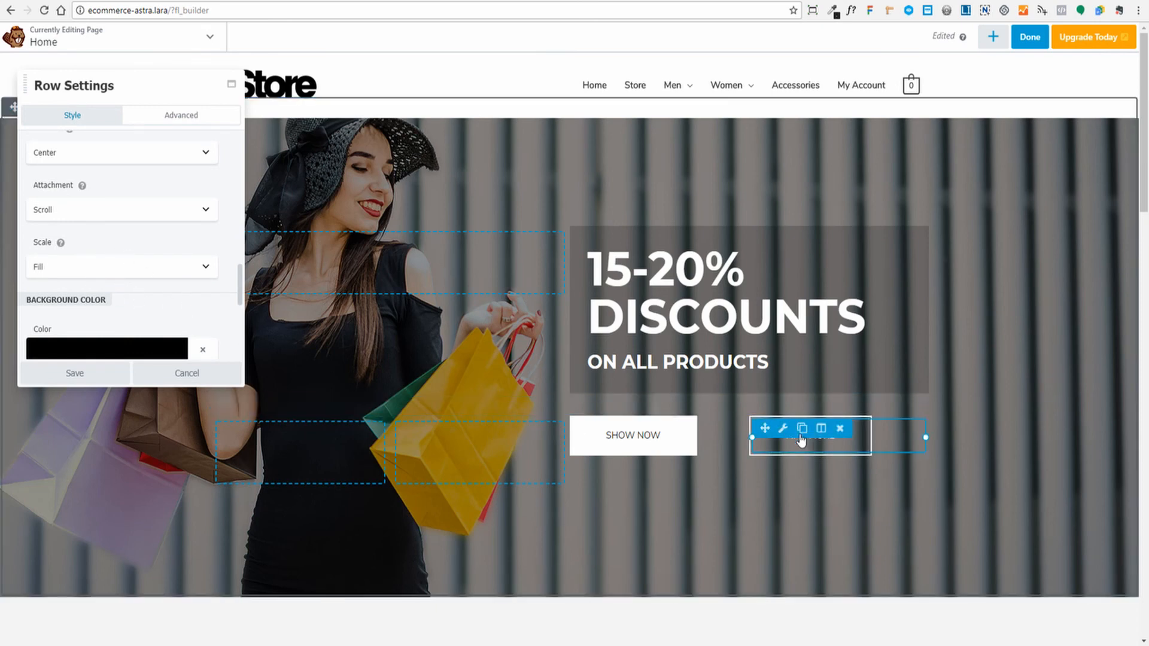
click(188, 375)
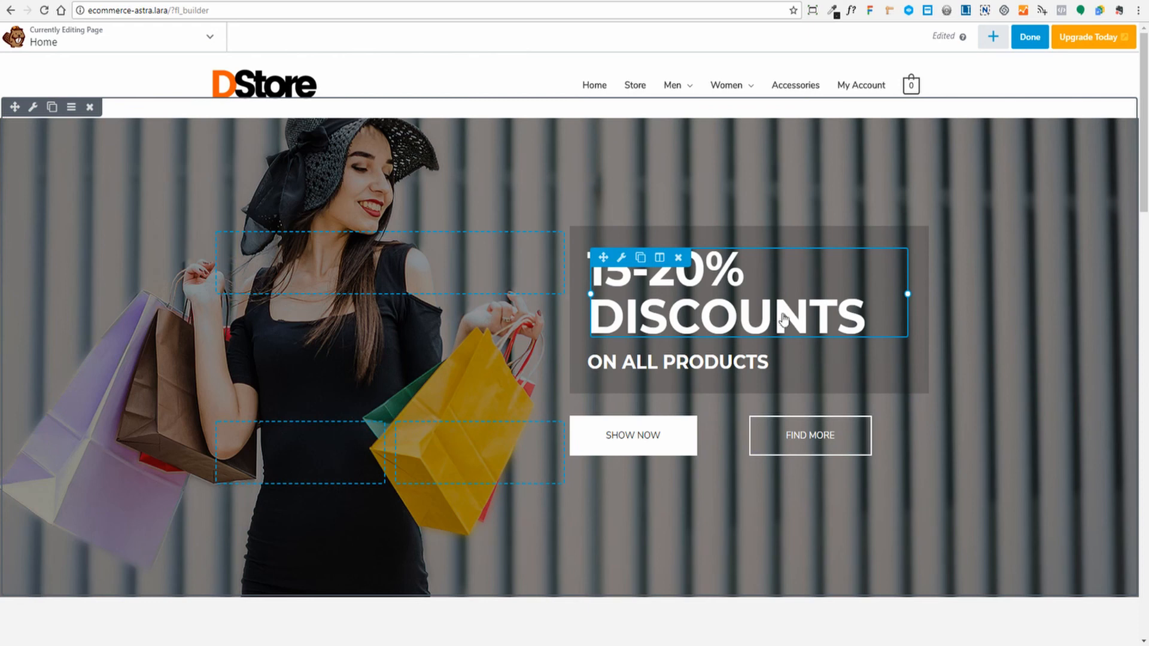
- Retitle the hero Info List item 'UP TO 50% OFF THIS WEEKEND!' and save the module
click(747, 310)
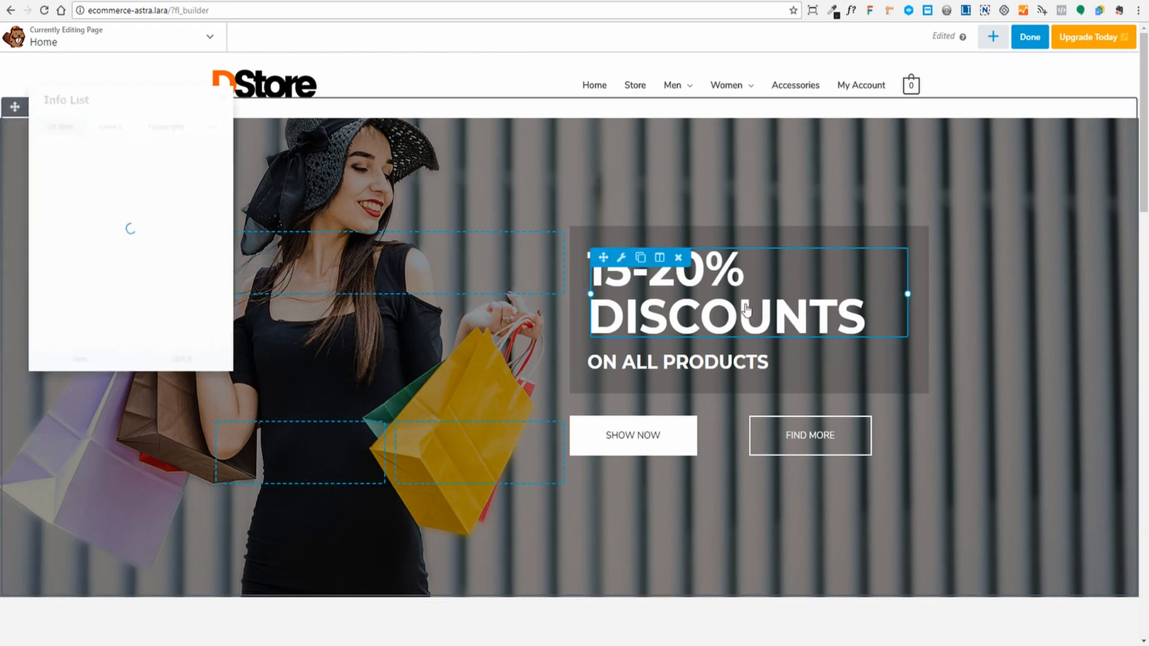
click(63, 179)
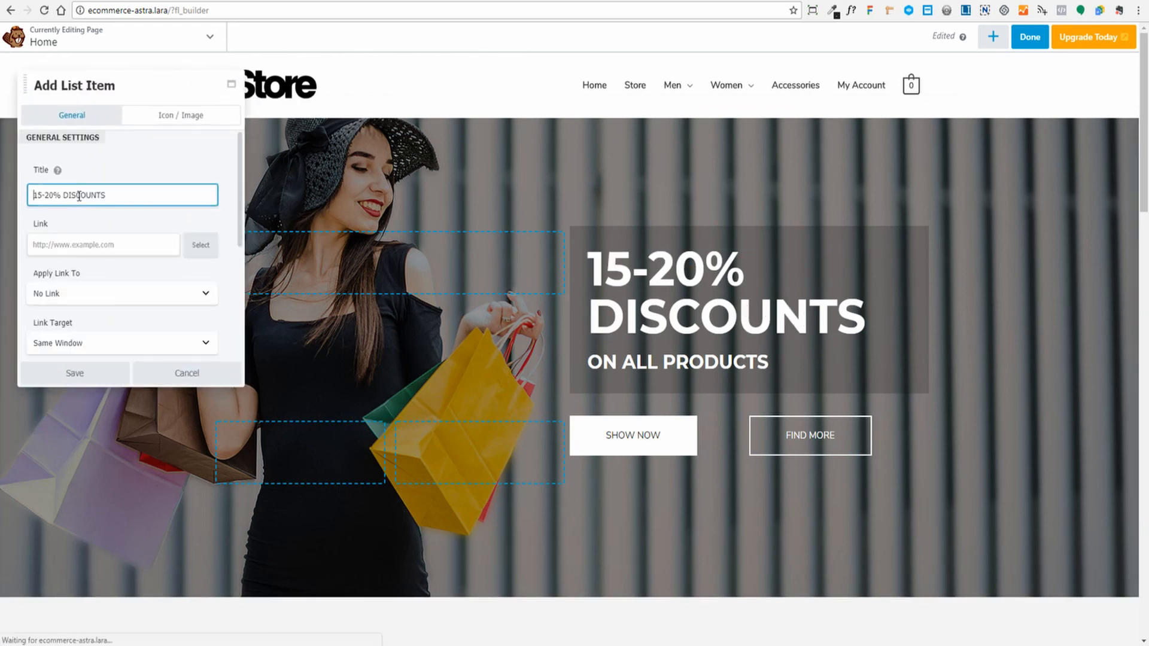
triple_click(106, 195)
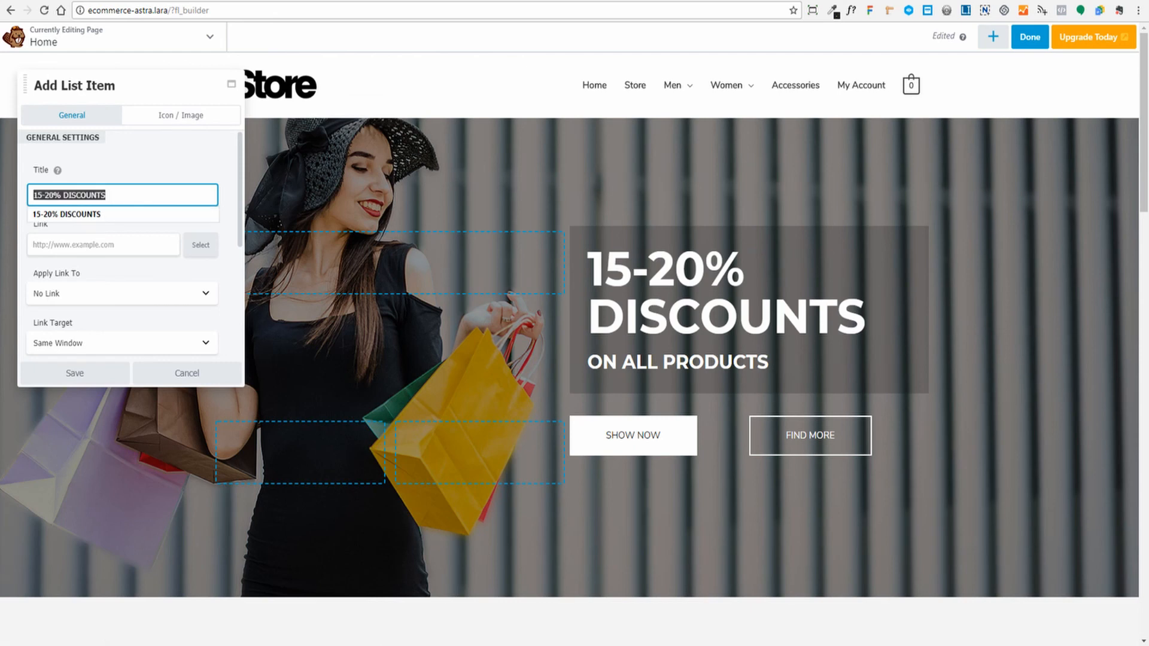
text(UP TO 50% OFF THIS WEEKEND!)
key(Tab)
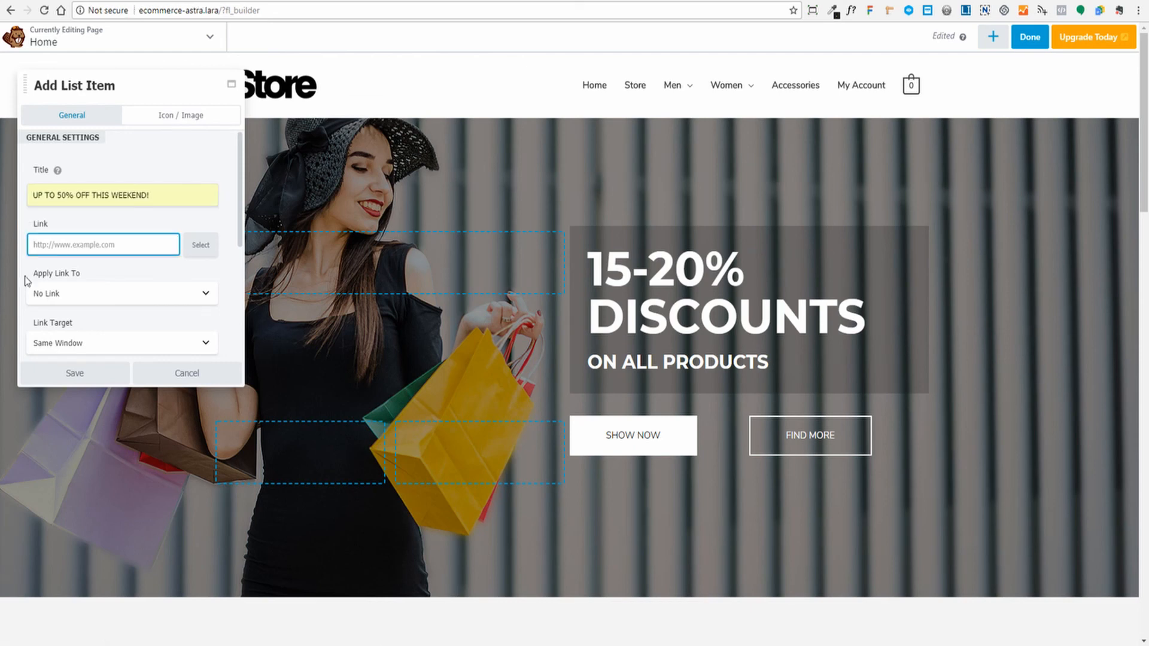
click(75, 373)
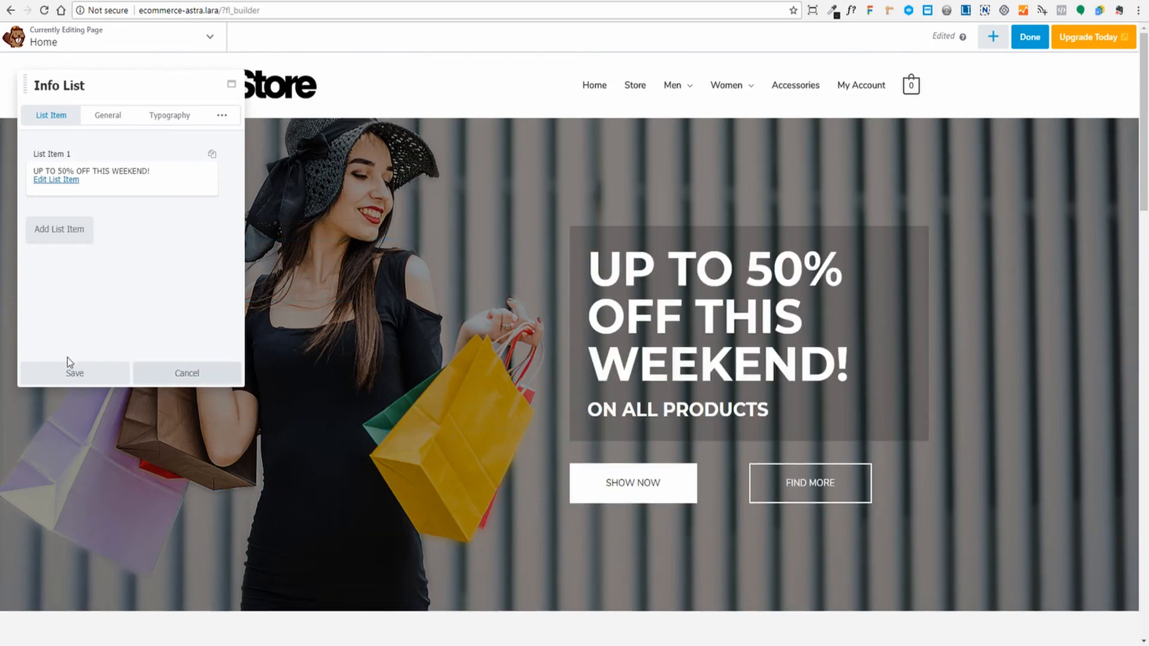
click(67, 376)
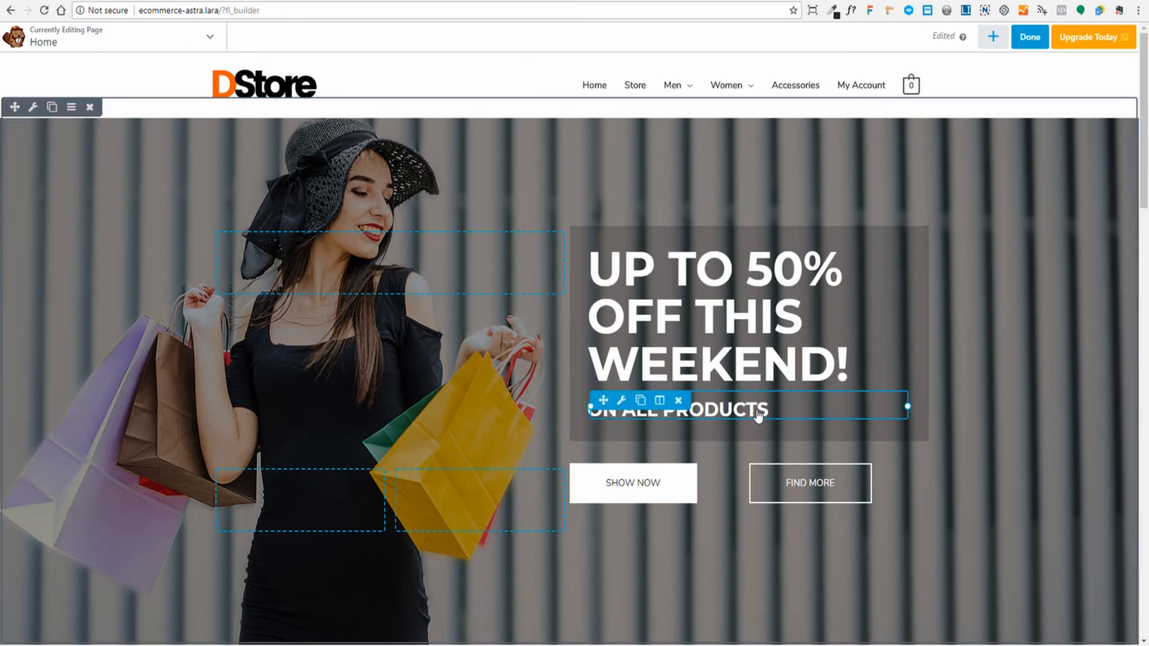
- Link the hero SHOW NOW button to the Store page found by searching 'store', and save
click(687, 491)
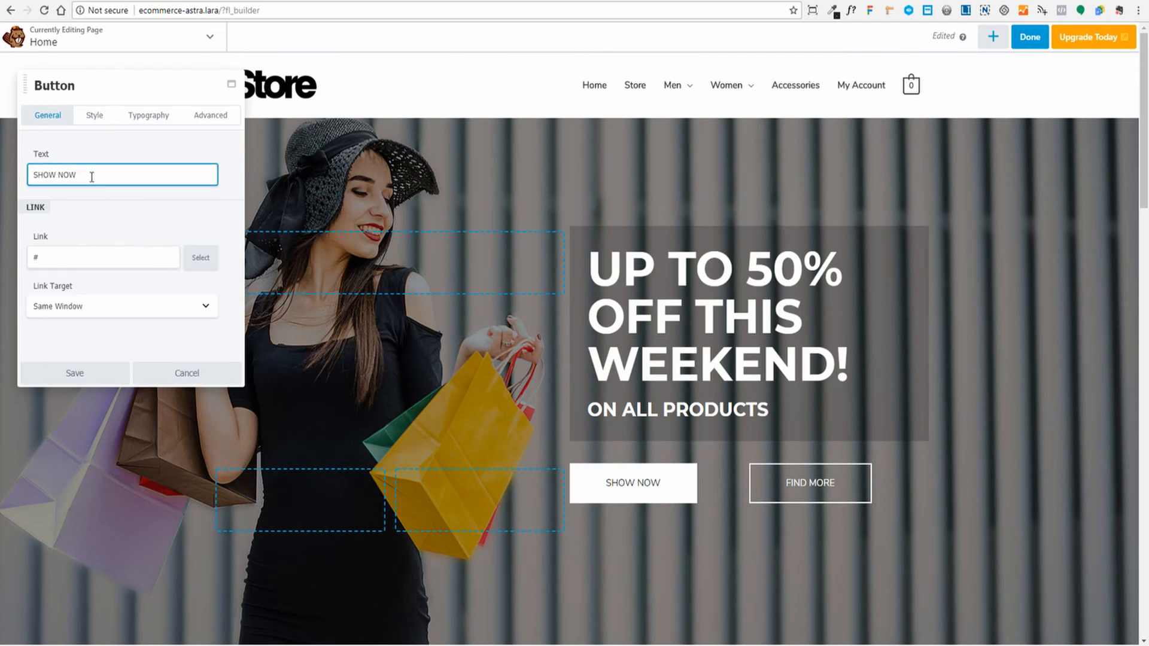
click(57, 254)
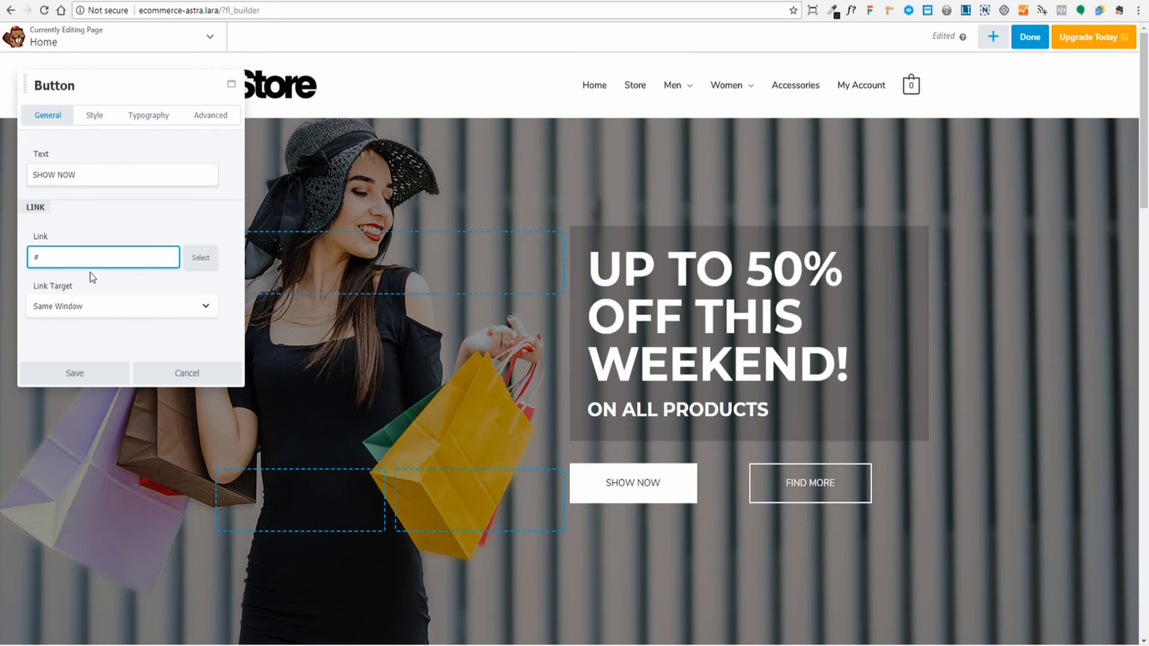
click(201, 257)
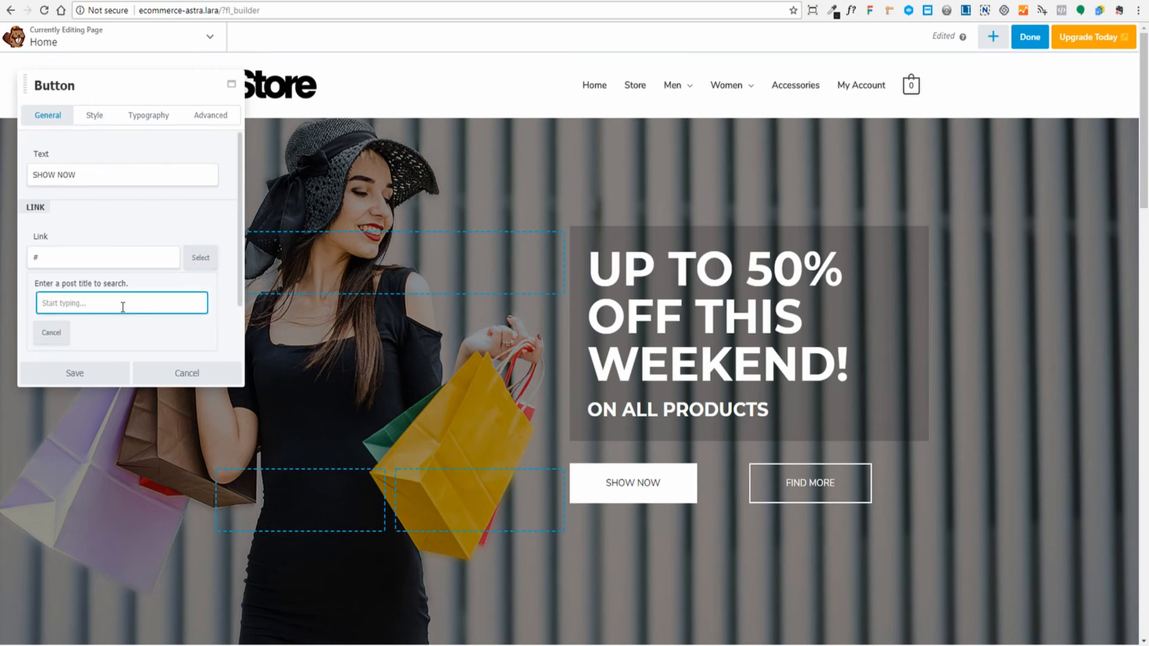
text(store)
click(48, 329)
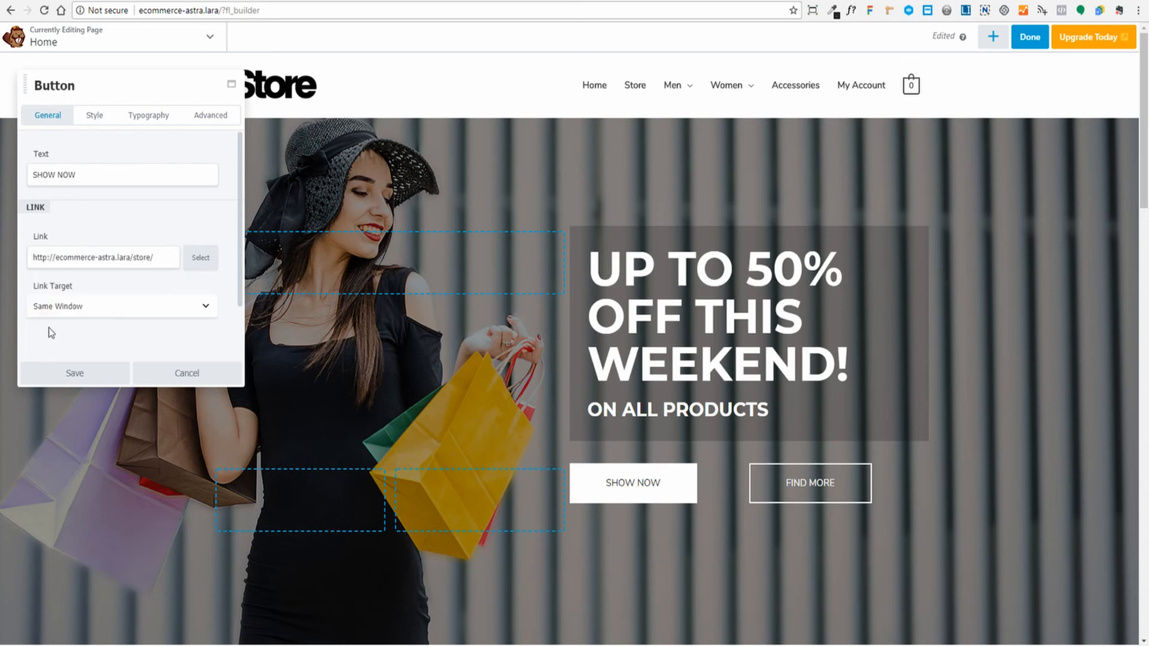
click(75, 374)
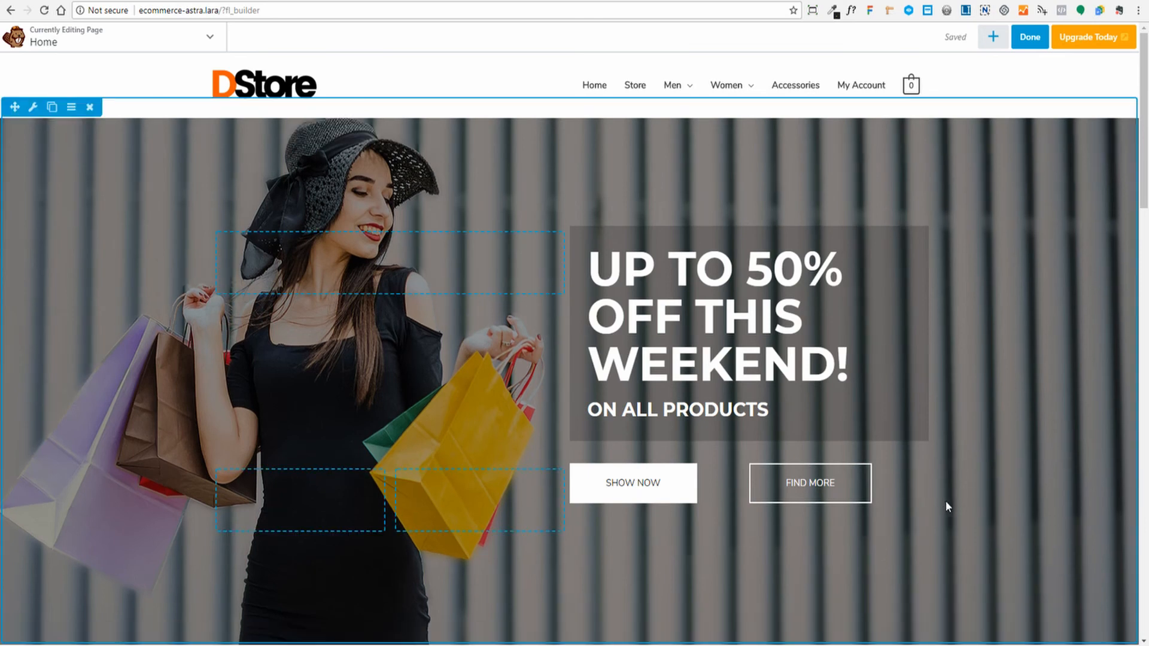
mouse_move(676, 498)
key(p)
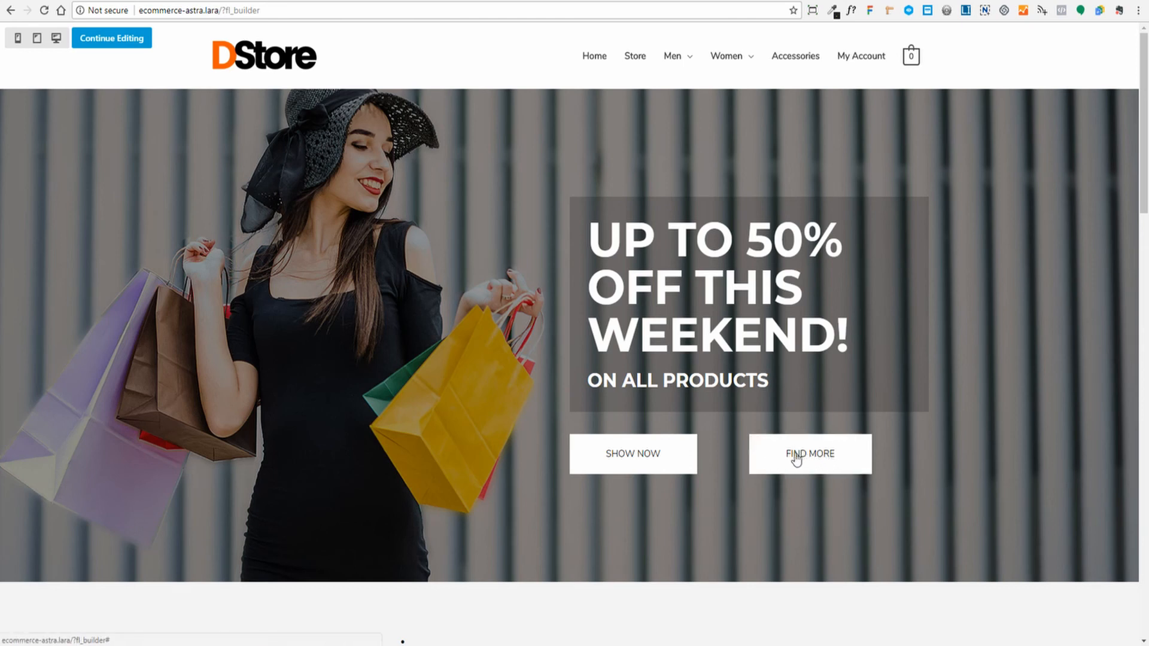
key(p)
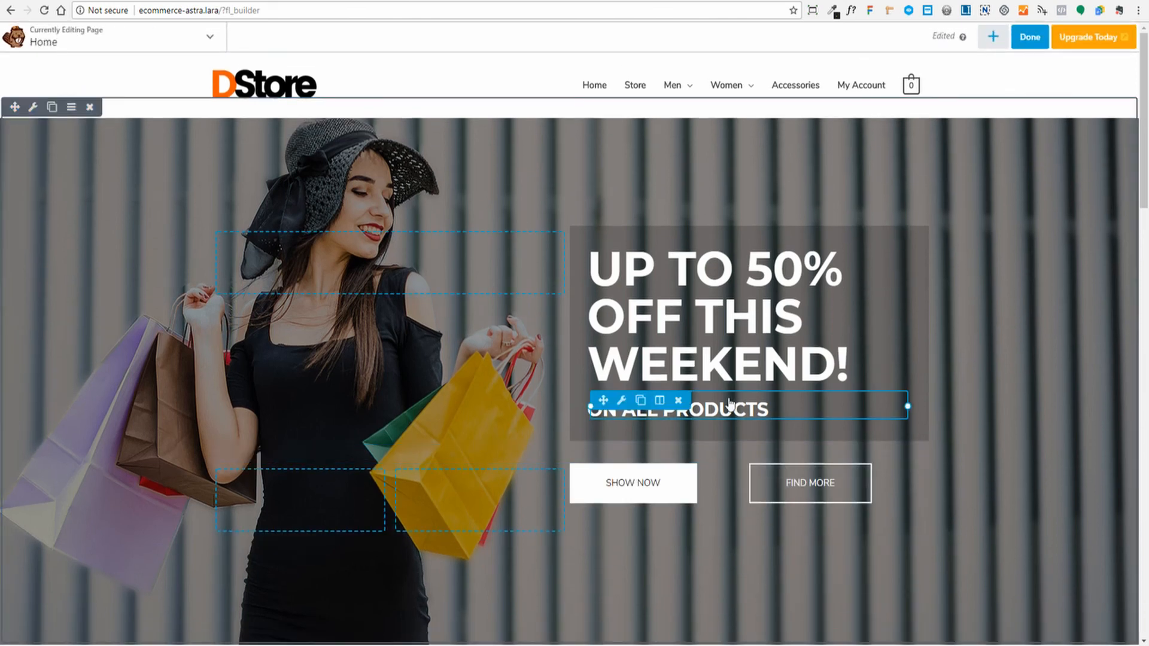
scroll(793, 328, down, 3)
scroll(795, 329, down, 6)
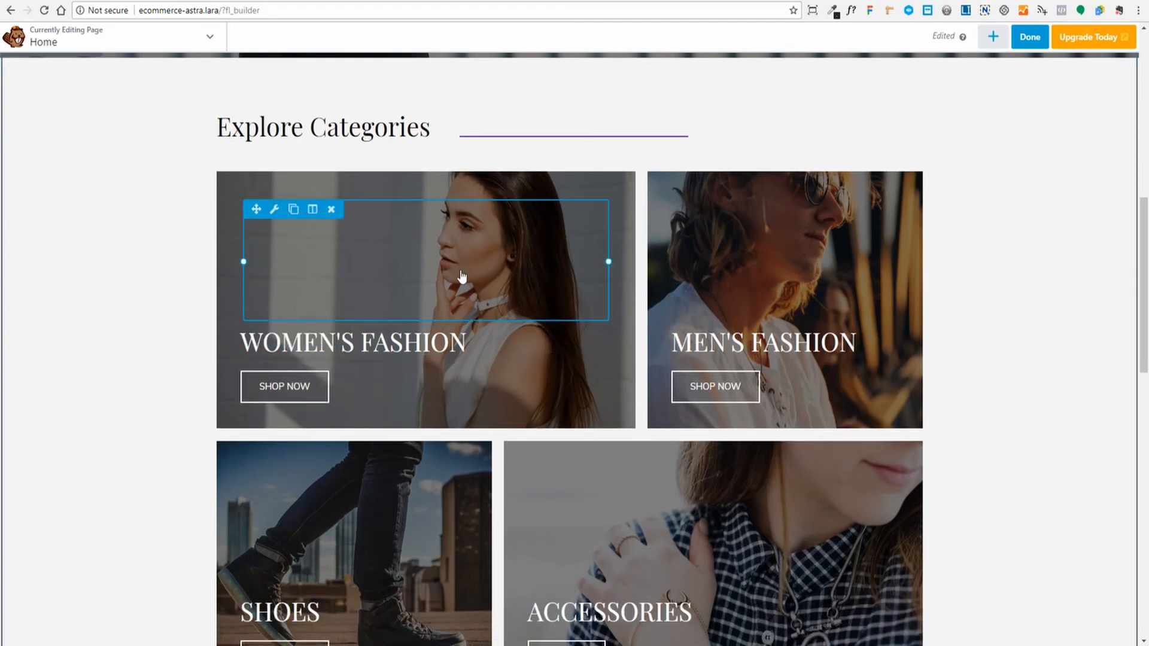
scroll(99, 156, up, 4)
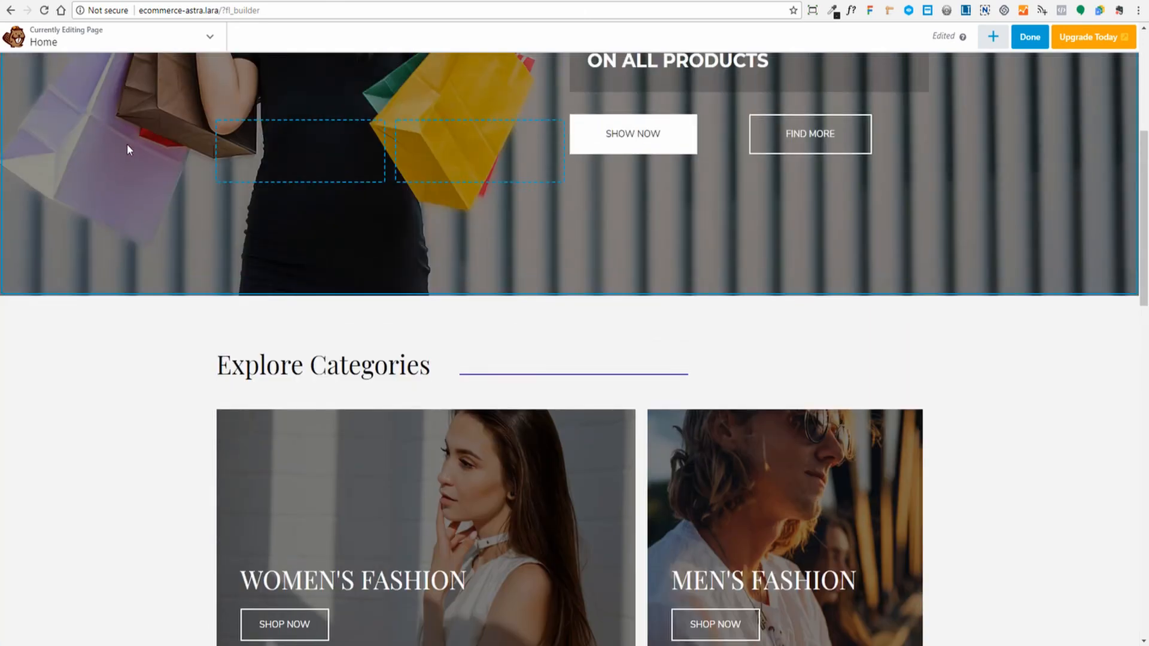
scroll(127, 144, down, 4)
scroll(769, 252, down, 2)
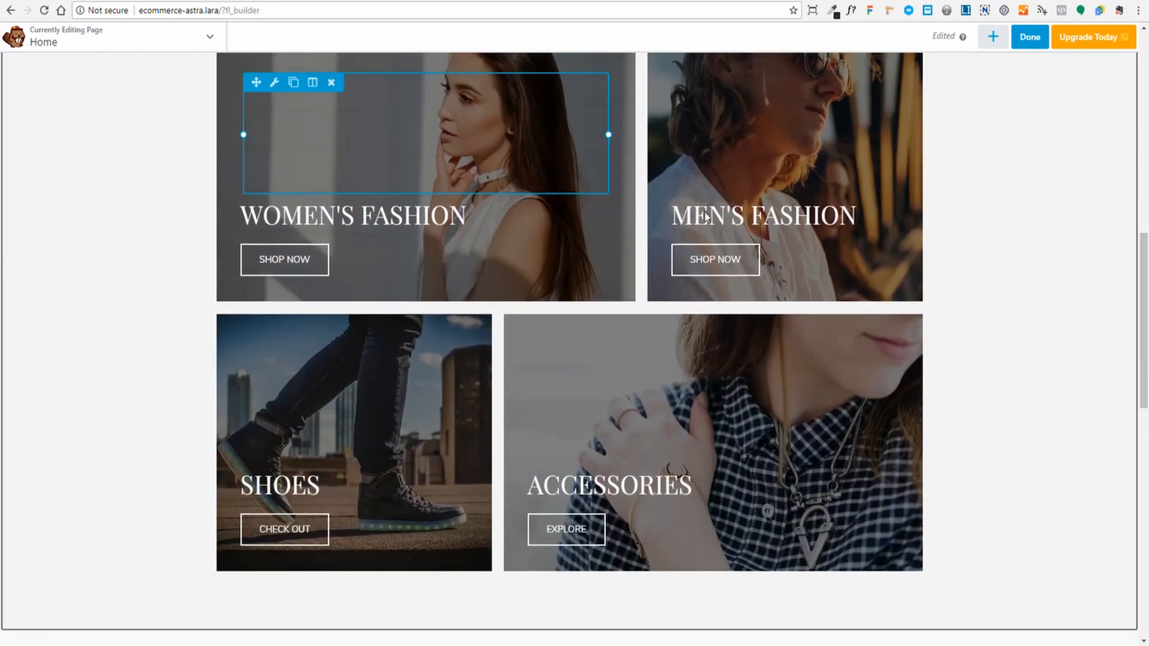
scroll(567, 398, up, 3)
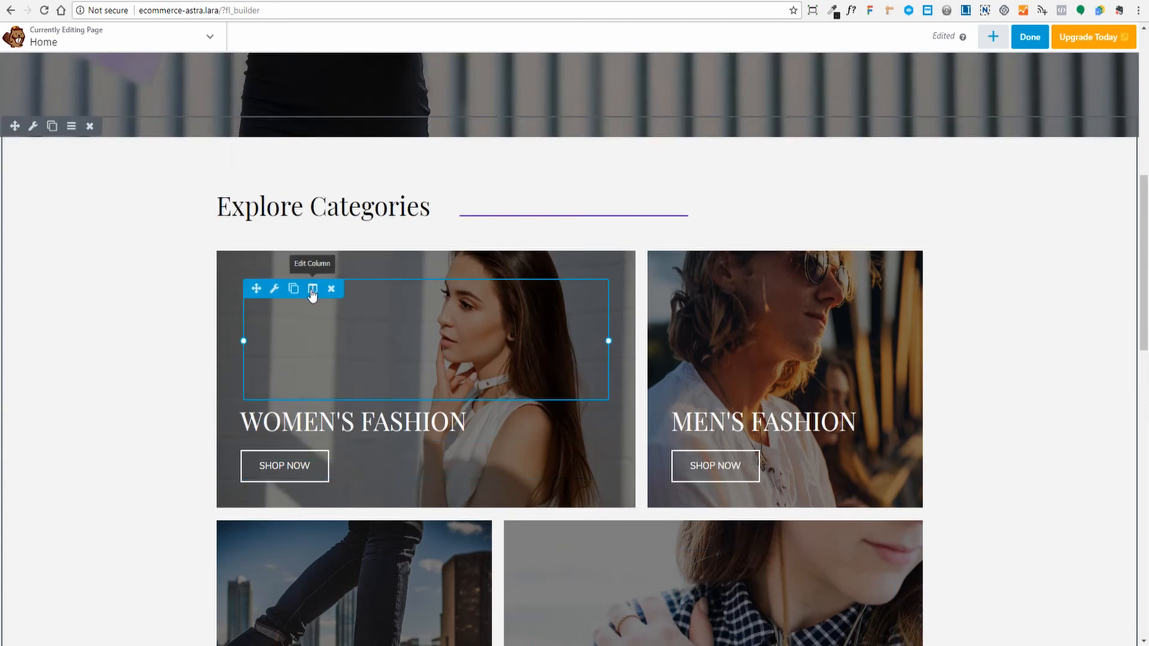
mouse_move(312, 293)
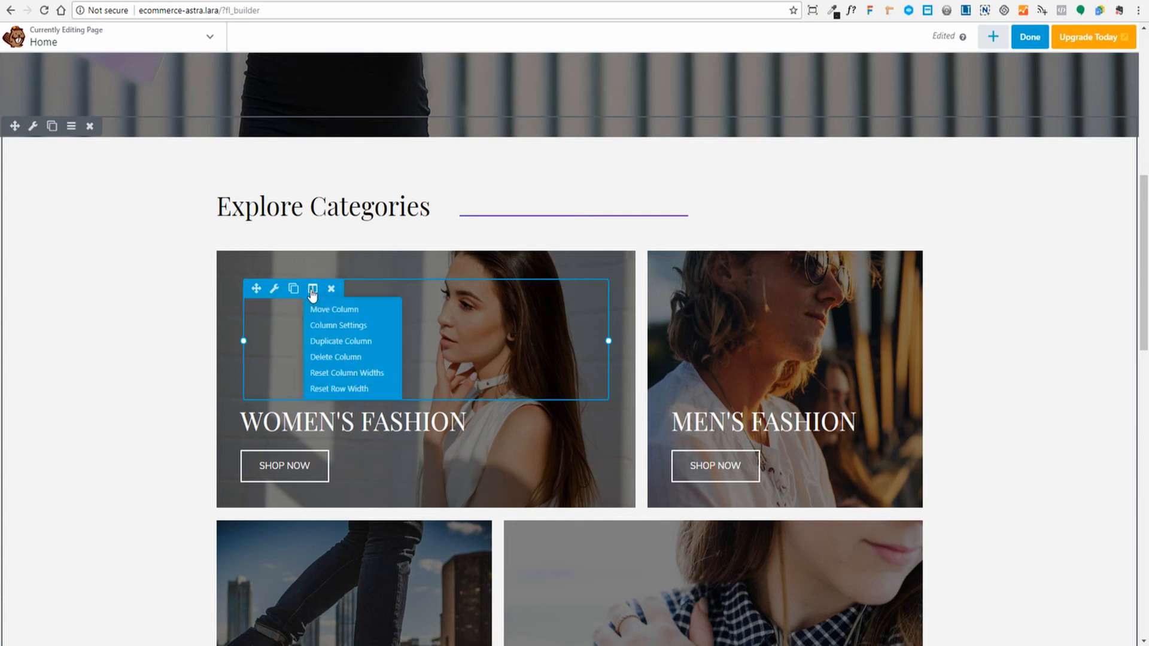
click(336, 335)
scroll(154, 174, down, 6)
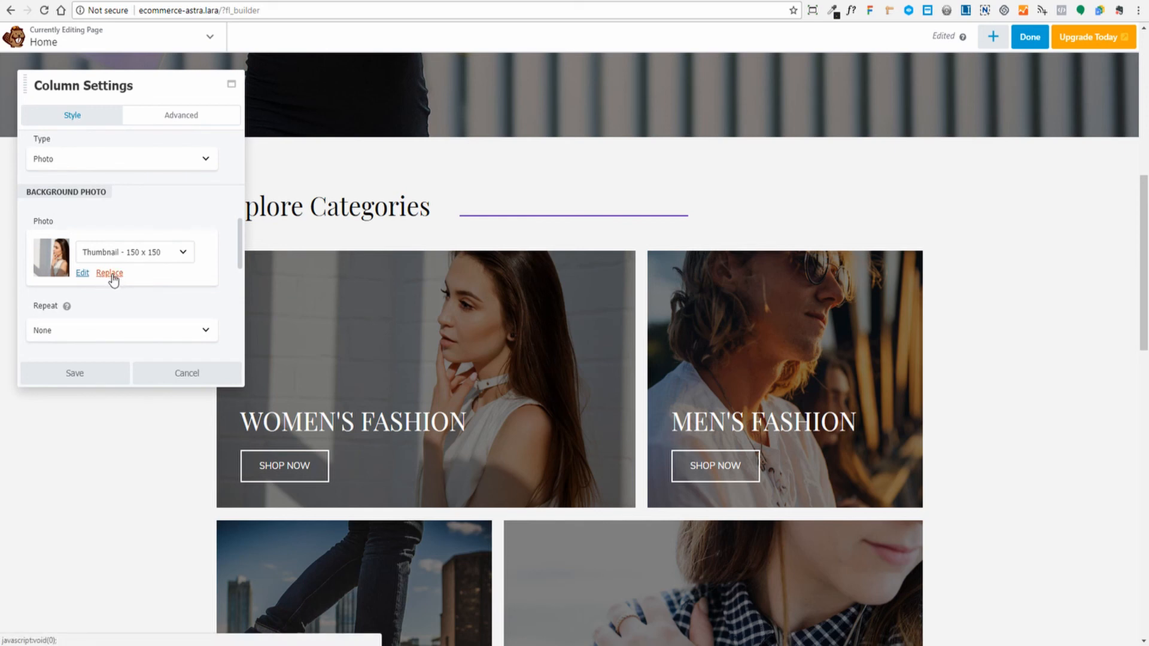
scroll(114, 278, down, 2)
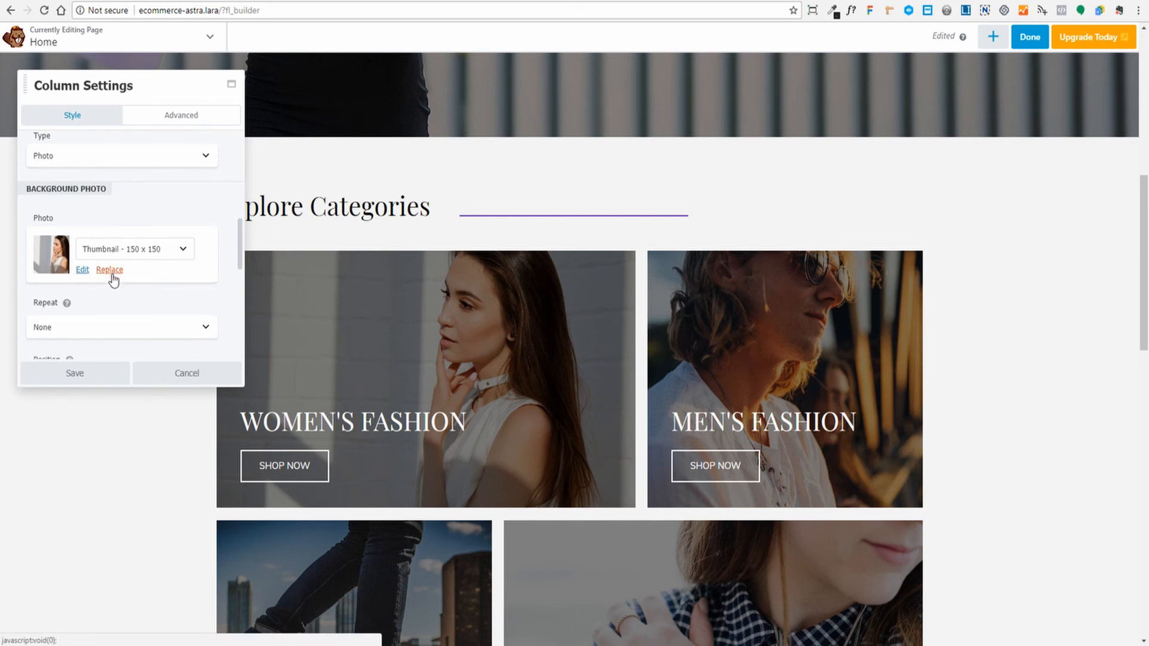
click(80, 381)
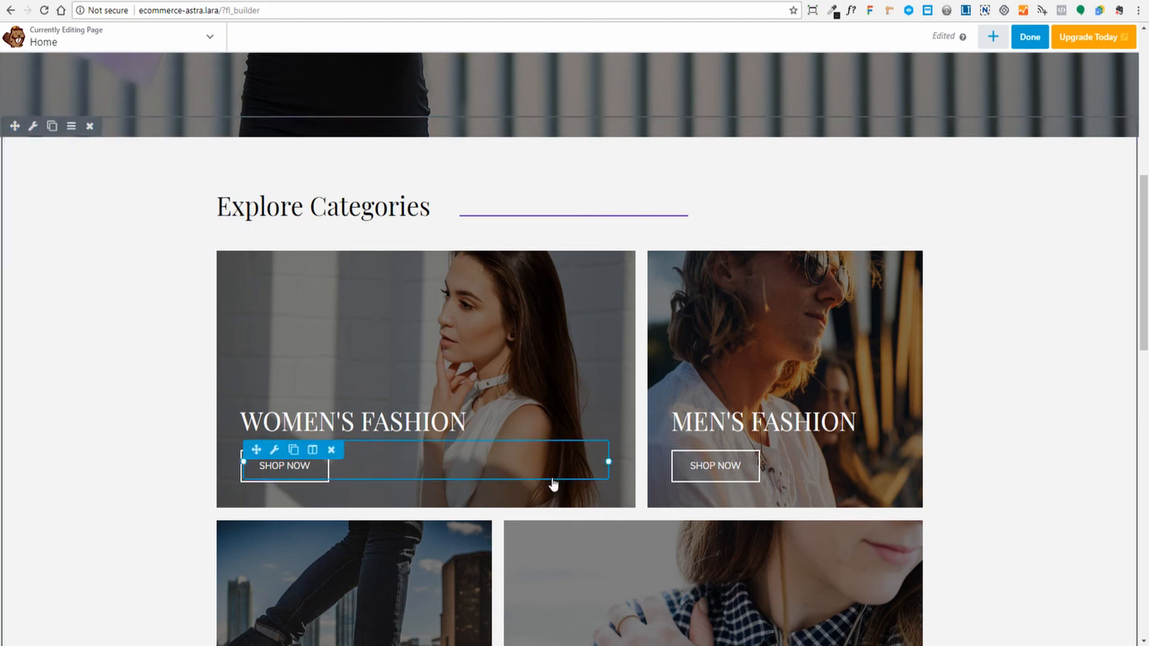
click(428, 423)
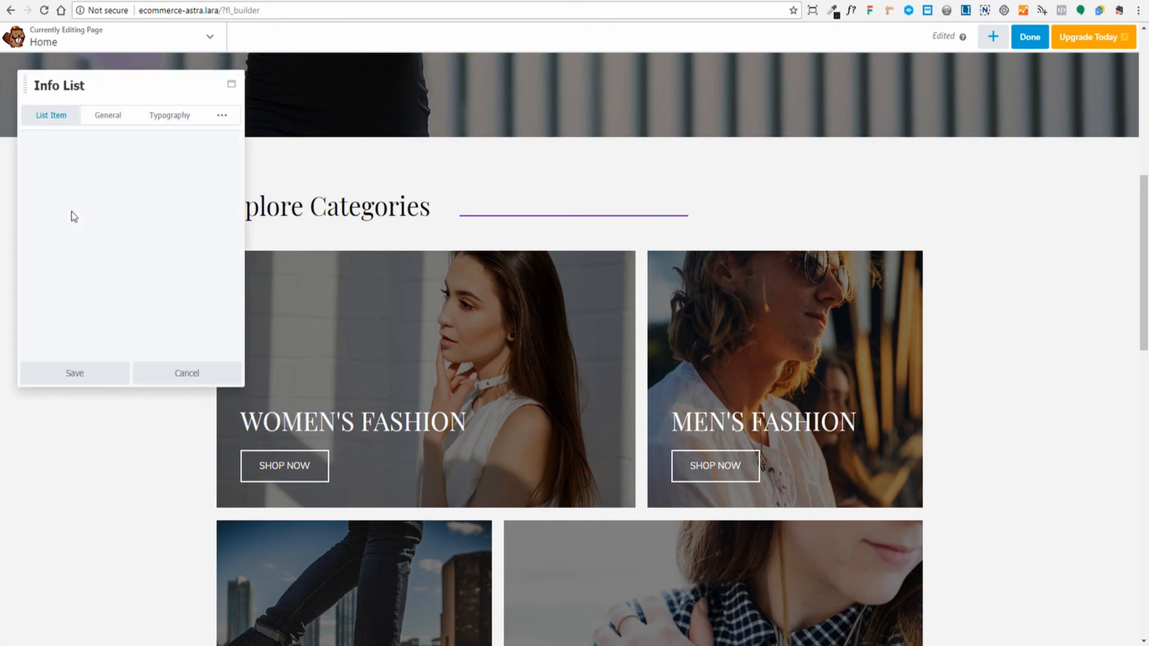
click(171, 371)
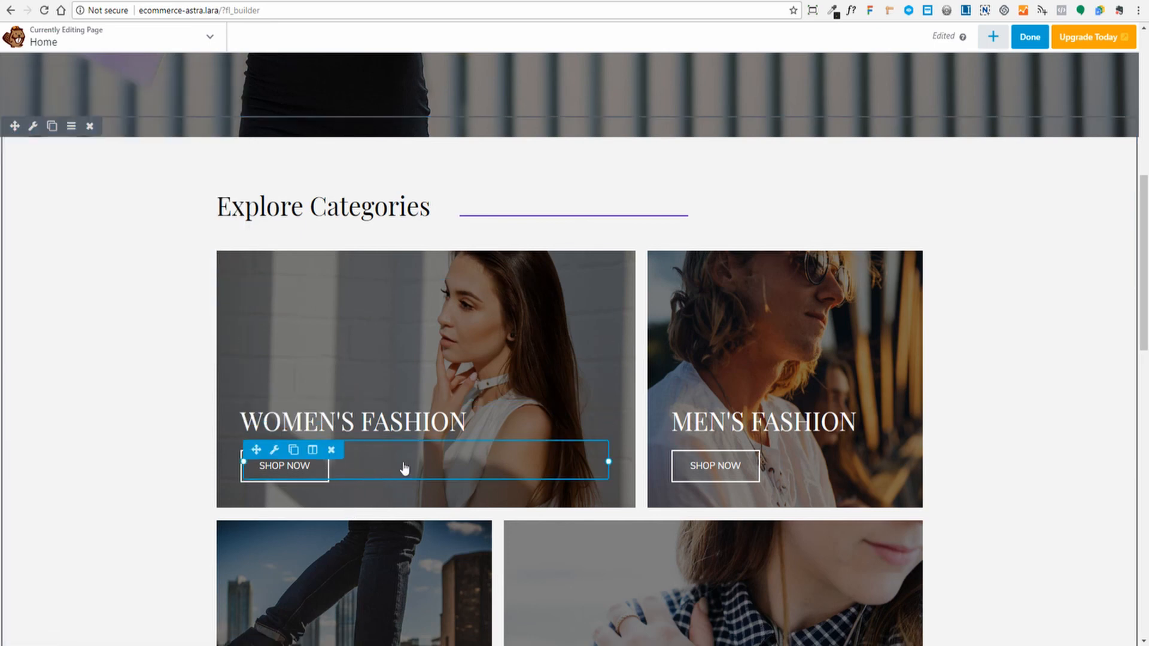
scroll(405, 469, down, 1)
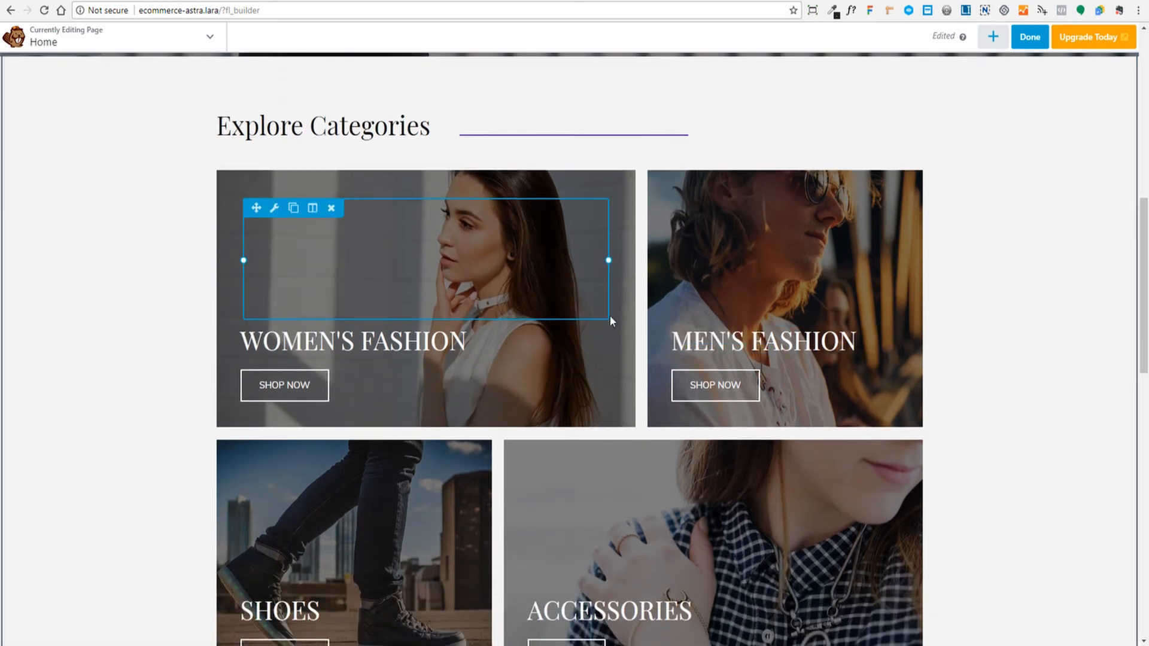
scroll(610, 321, down, 2)
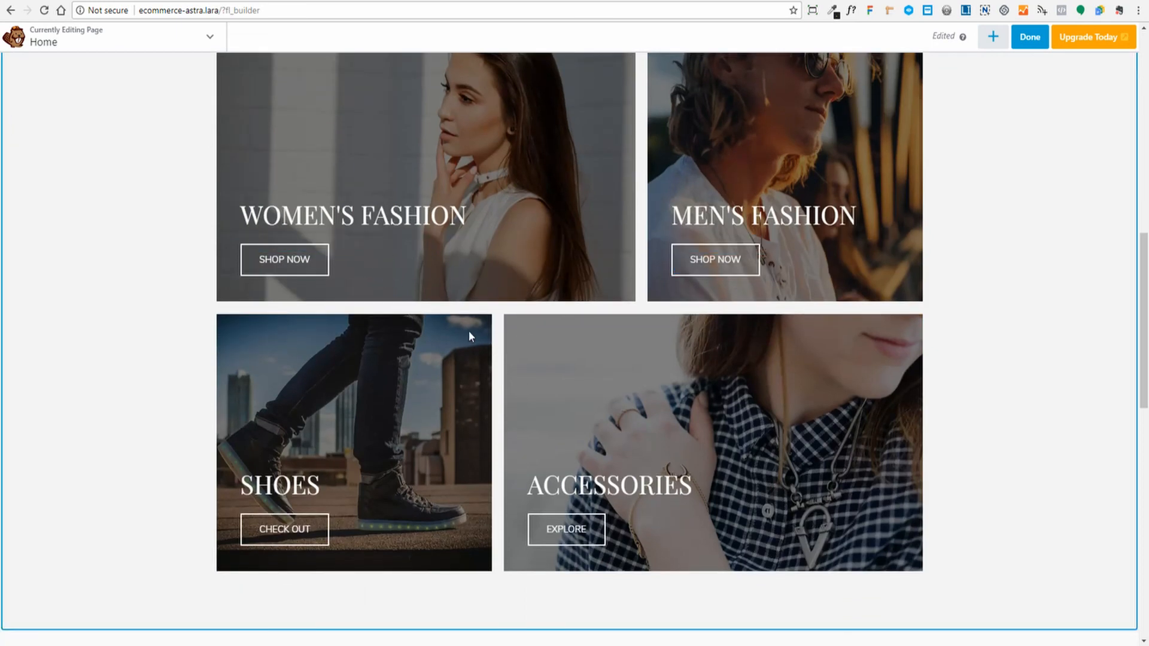
scroll(998, 393, up, 2)
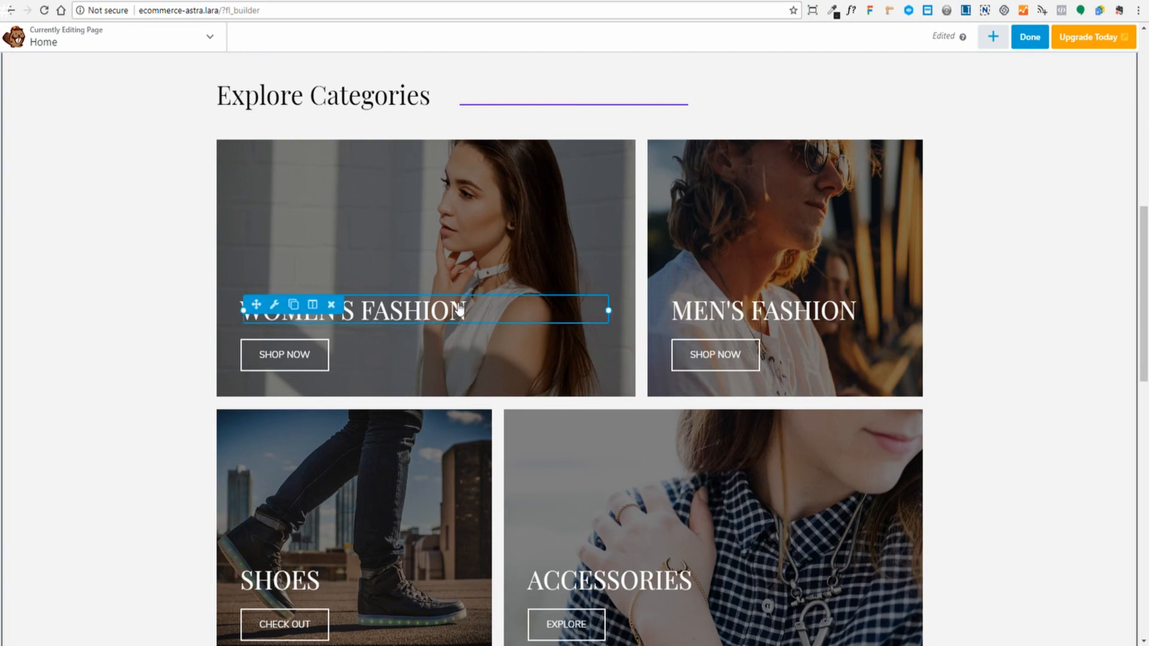
- Open the men's Jeans category from the Store page and select its URL for copying
scroll(467, 382, down, 2)
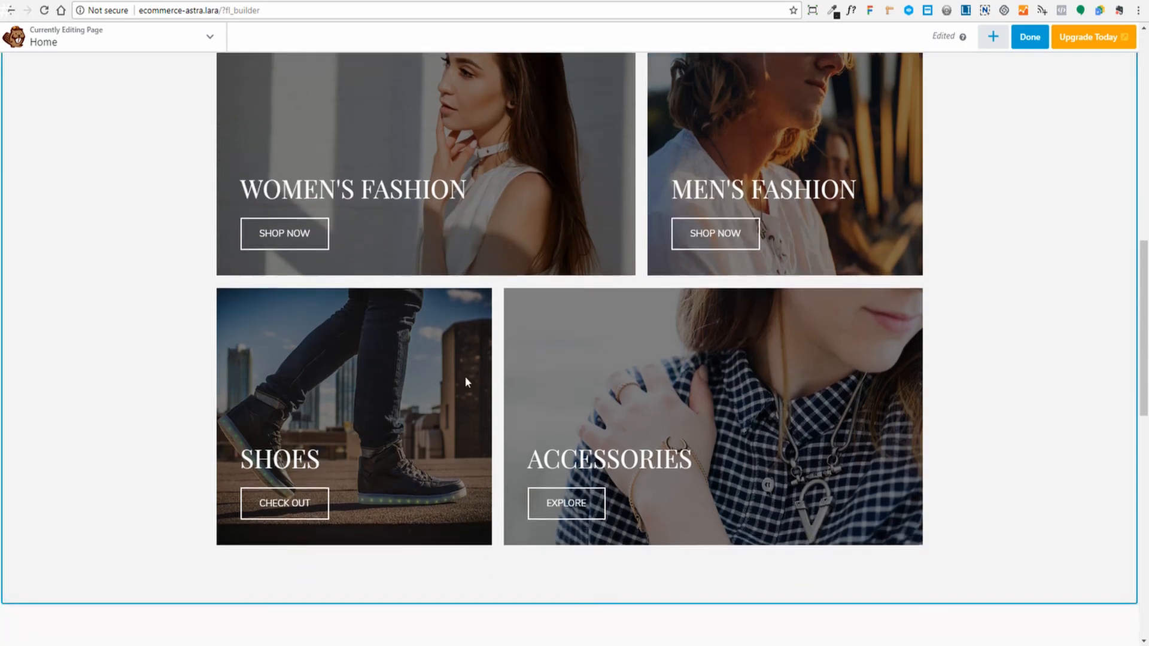
scroll(628, 467, up, 3)
scroll(562, 326, down, 1)
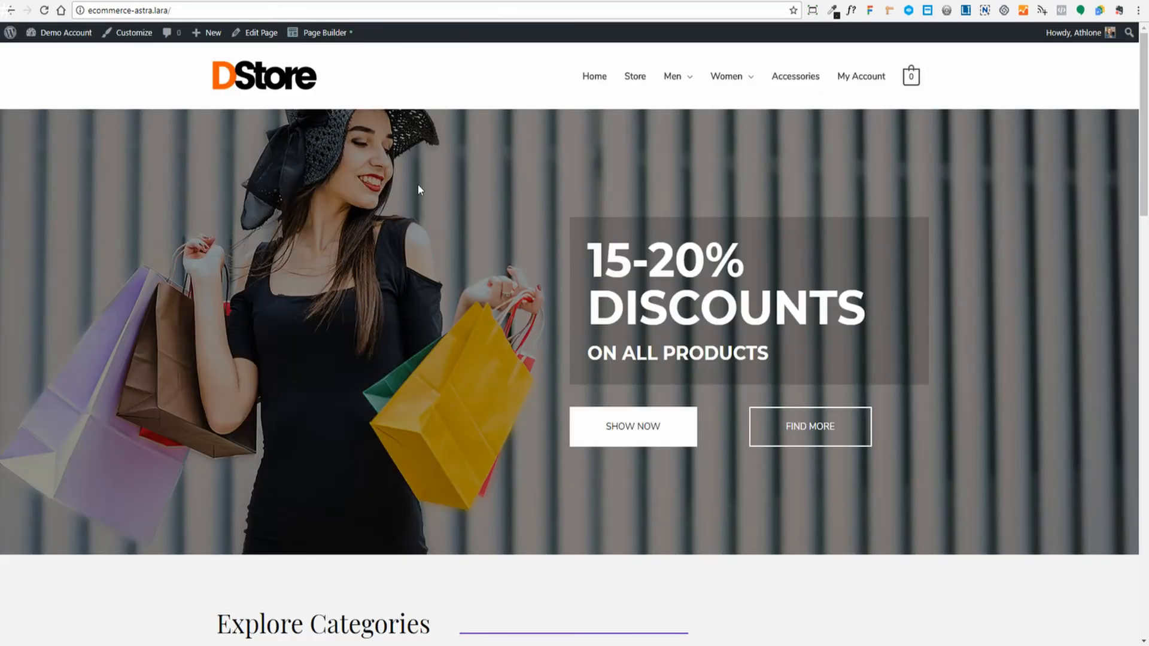
click(635, 77)
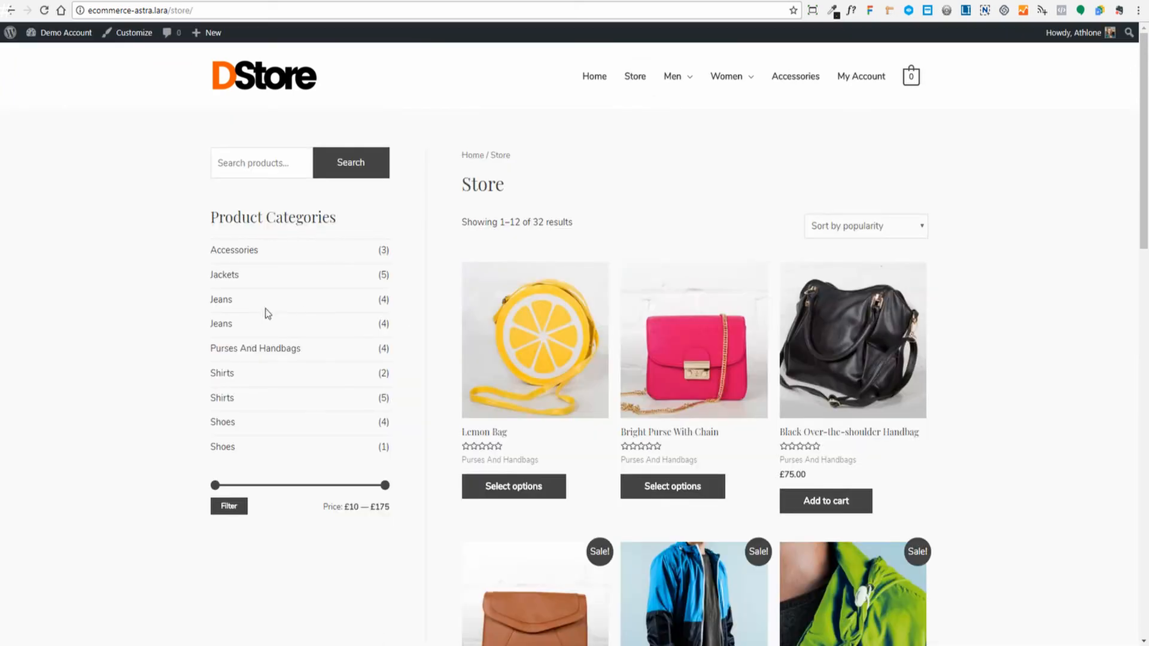
click(221, 299)
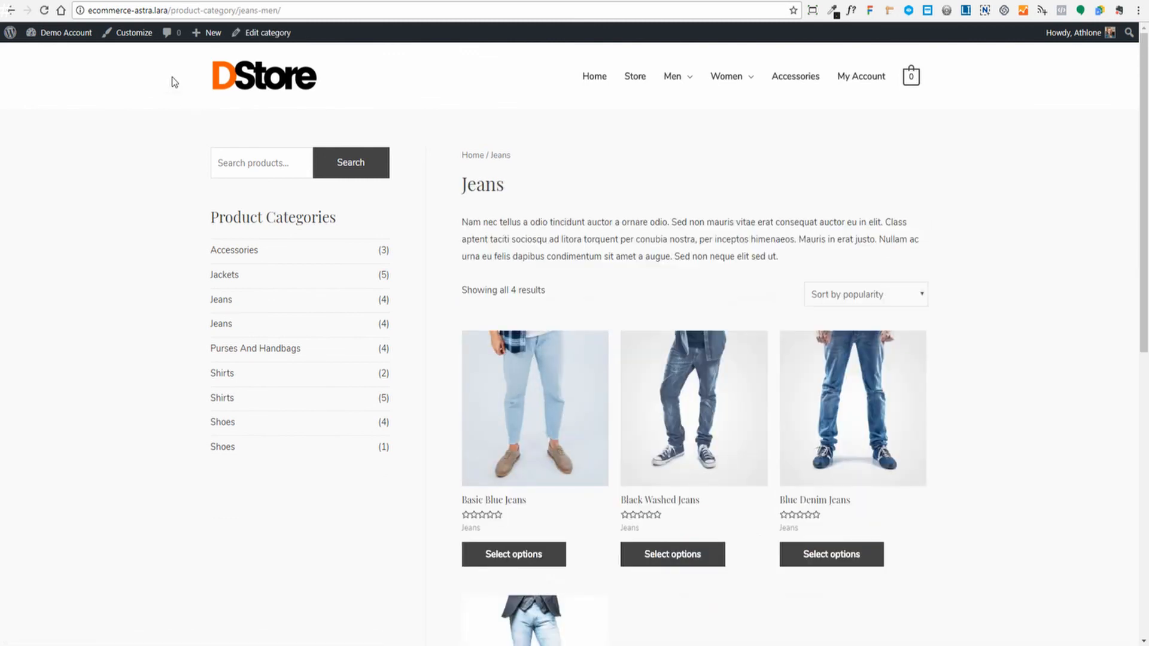
click(112, 11)
key(ctrl+c)
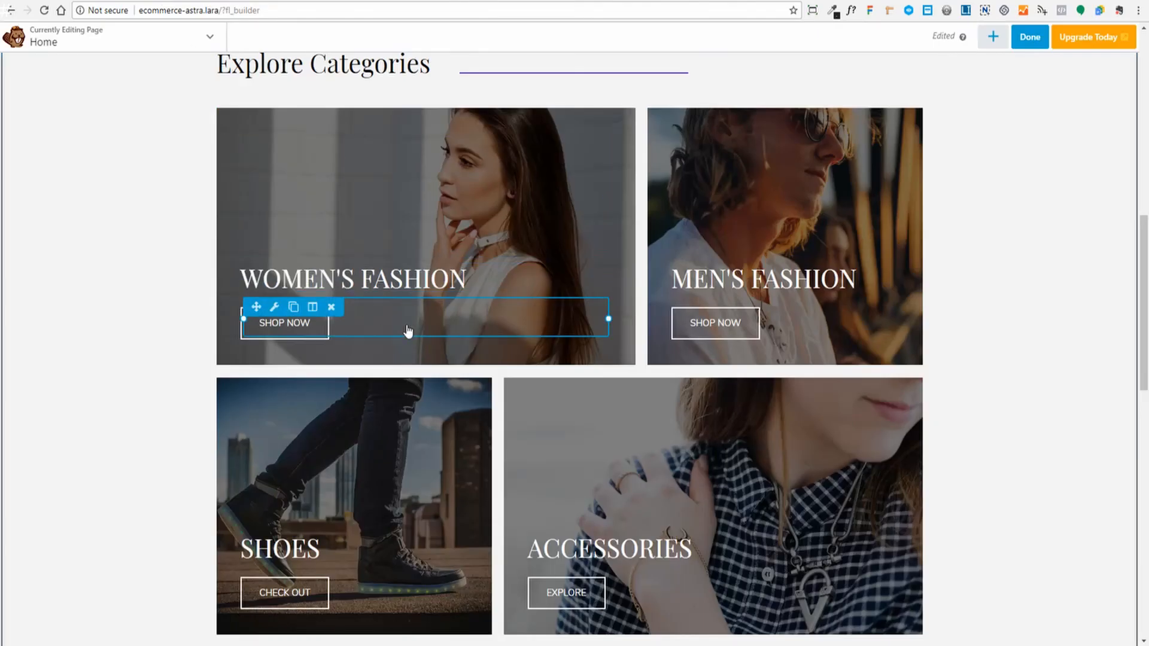
- Paste the jeans-men category URL into the Women's Fashion SHOP NOW link, save, and preview it
click(376, 322)
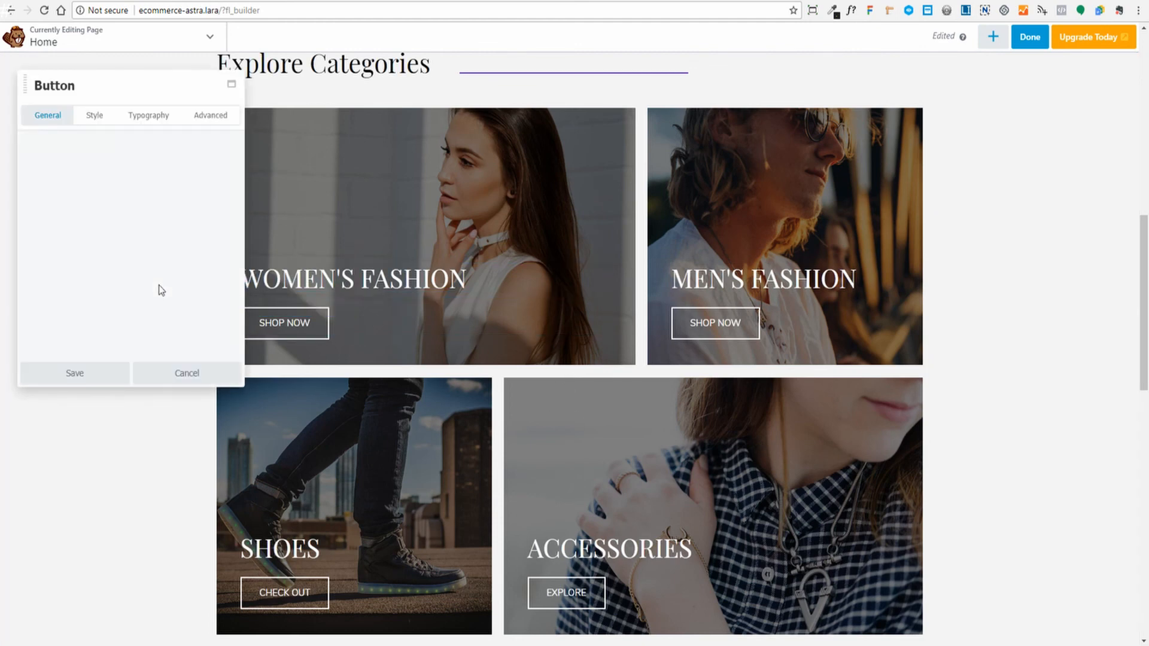
click(86, 255)
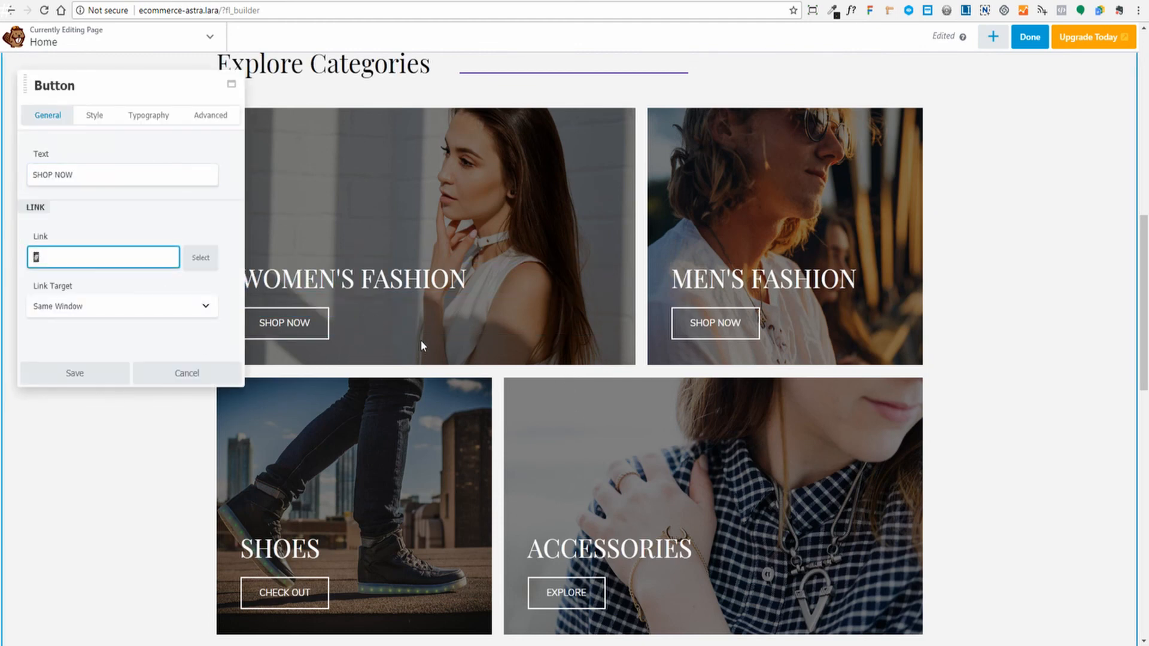
key(ctrl+v)
click(78, 372)
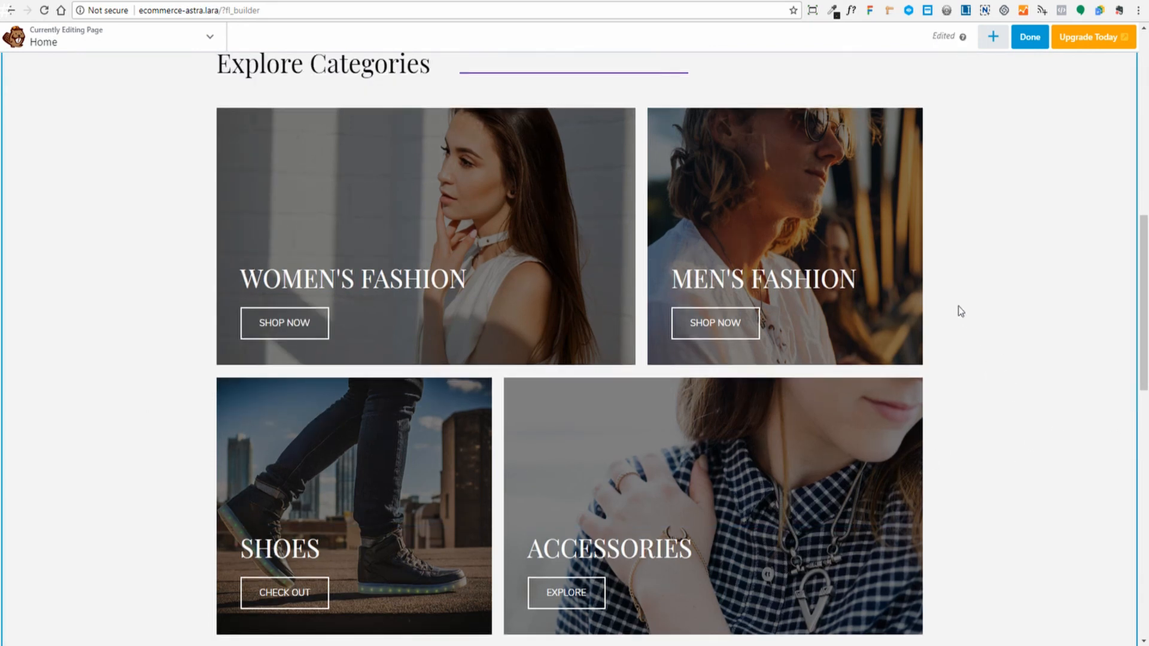
key(p)
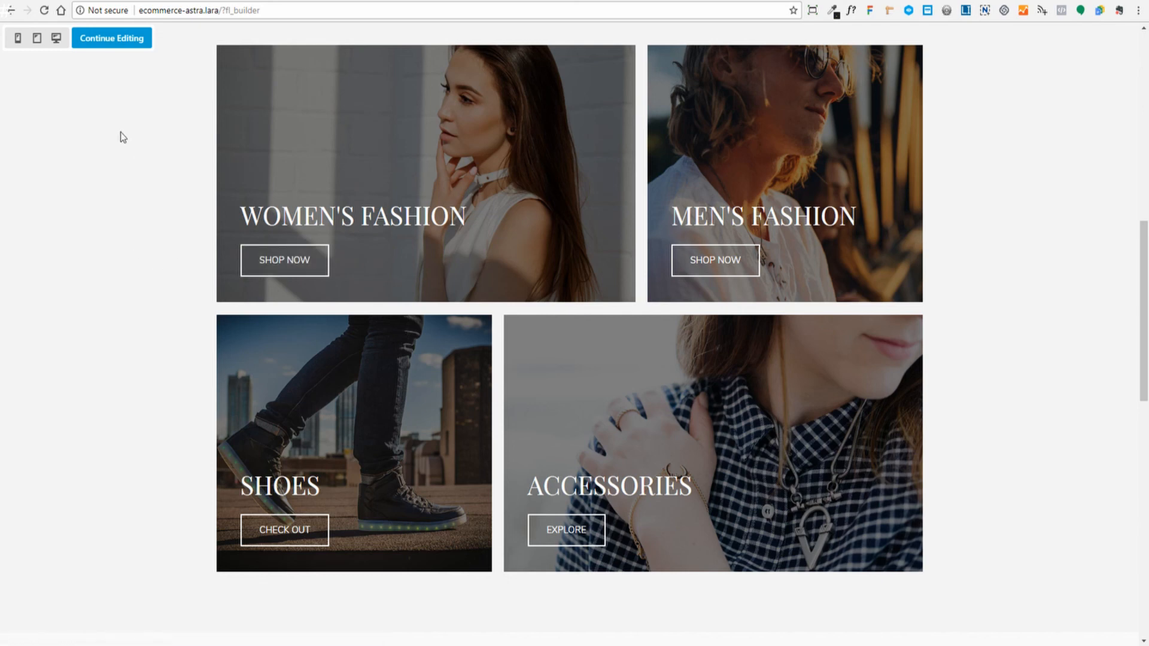
click(112, 40)
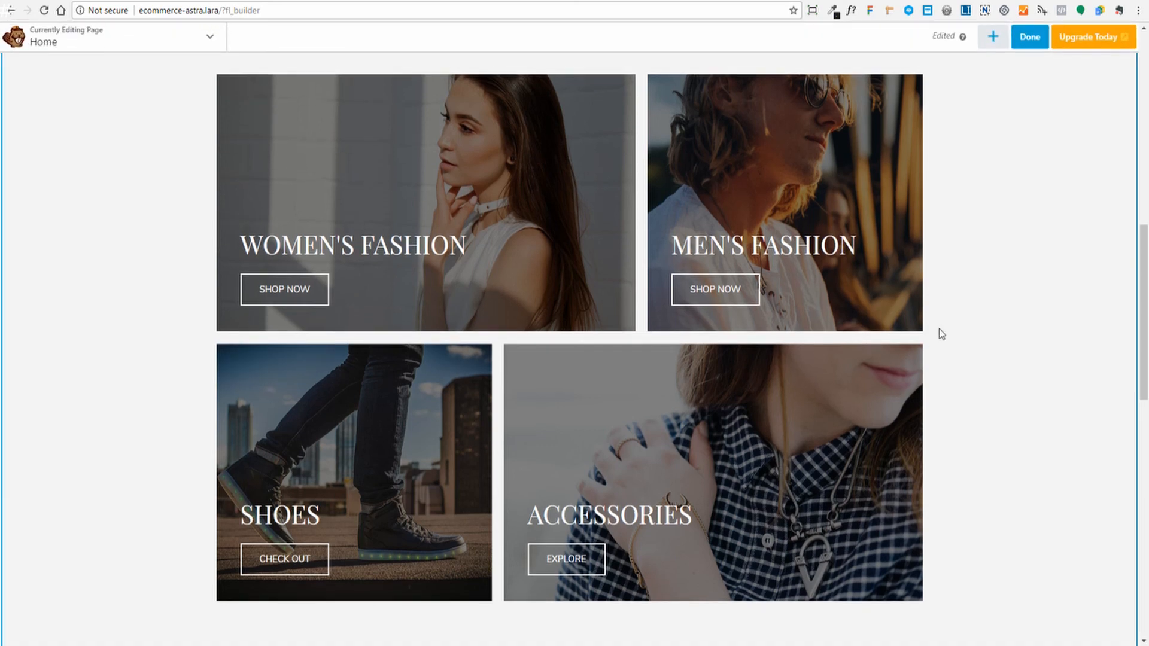
- Inspect the Featured collection shortcode settings, then bring up the Products › Categories list
scroll(1090, 367, down, 9)
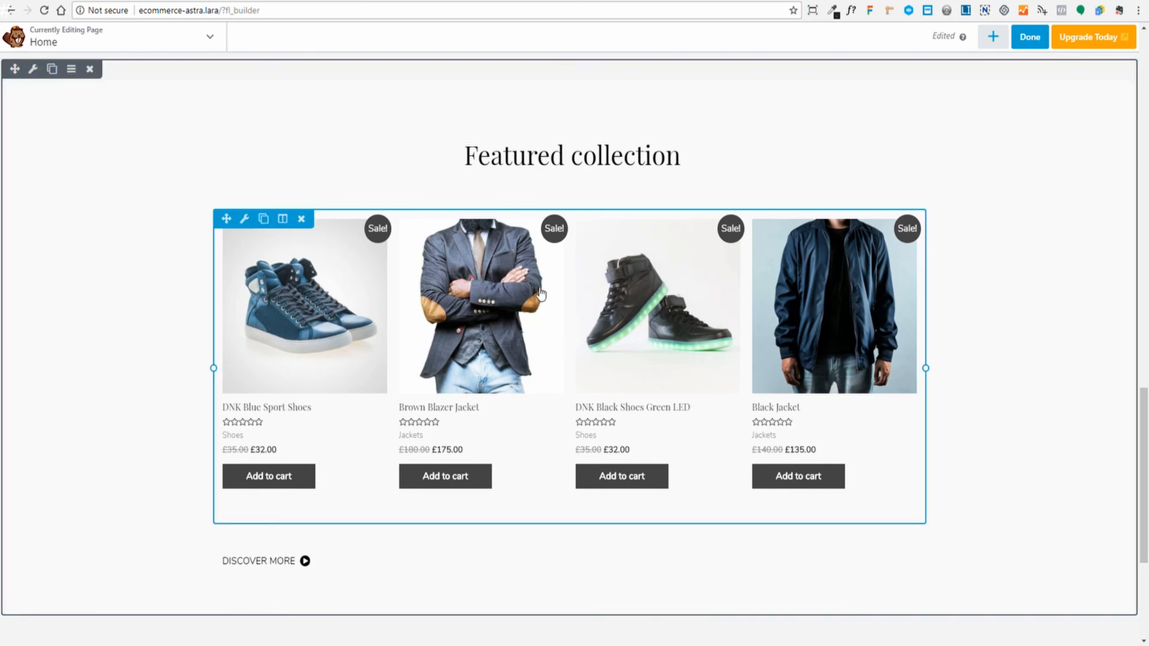
click(473, 311)
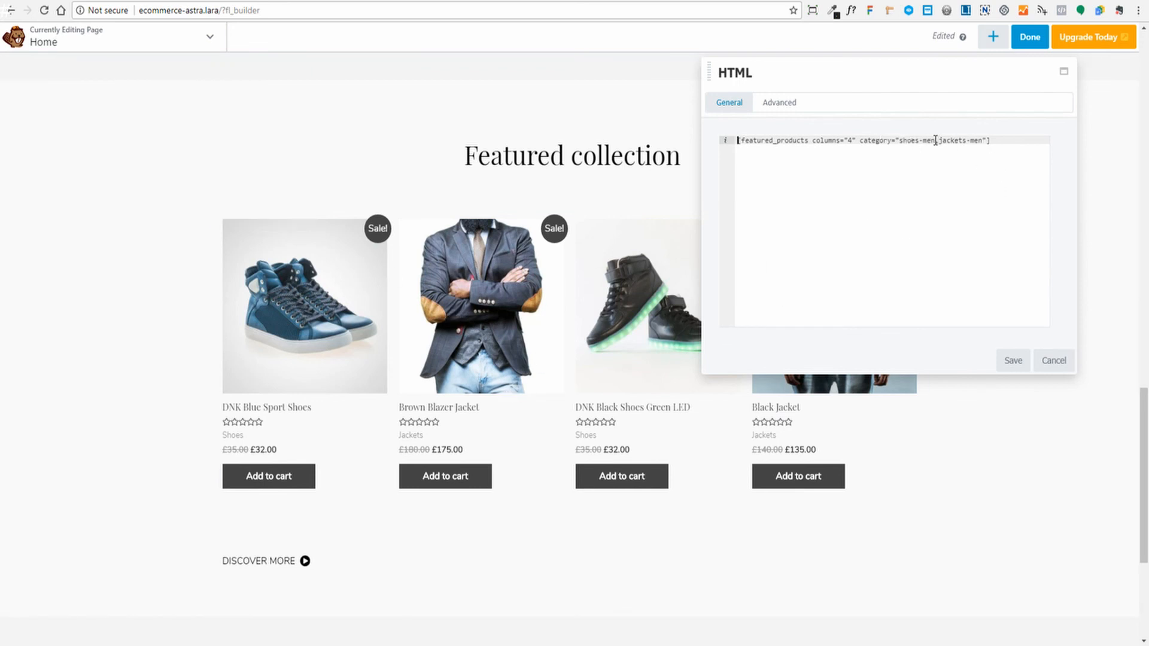
click(95, 1)
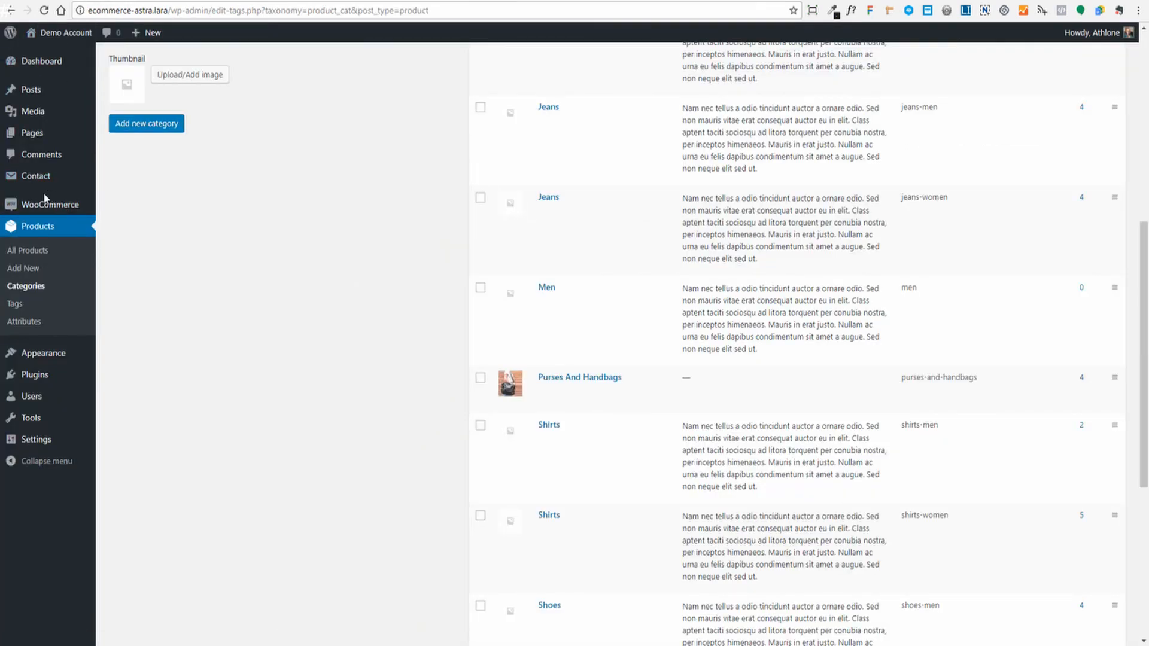
- Browse the product categories list and open tabs to locate the shirts-women slug
scroll(918, 215, up, 2)
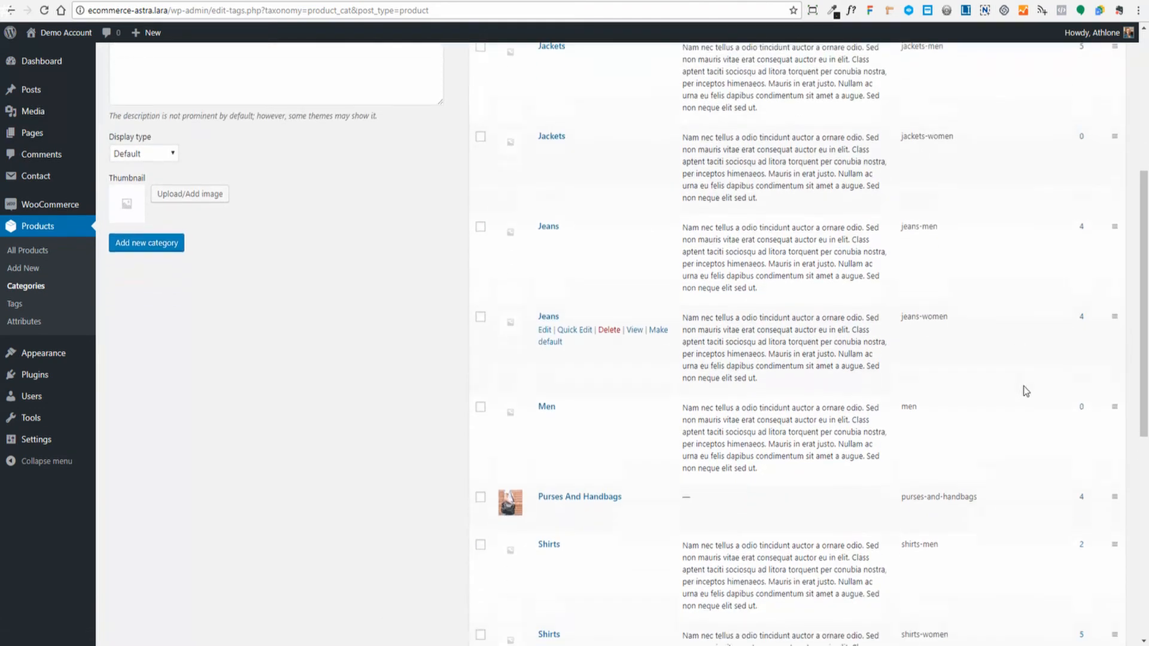
scroll(918, 214, up, 5)
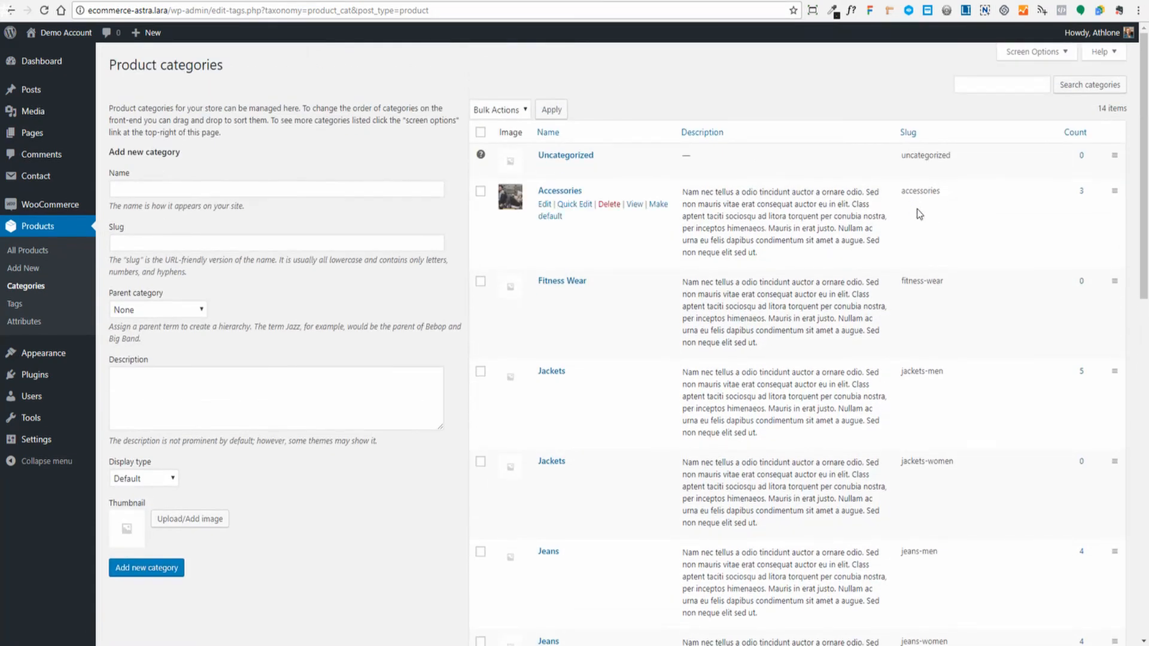
scroll(926, 278, down, 8)
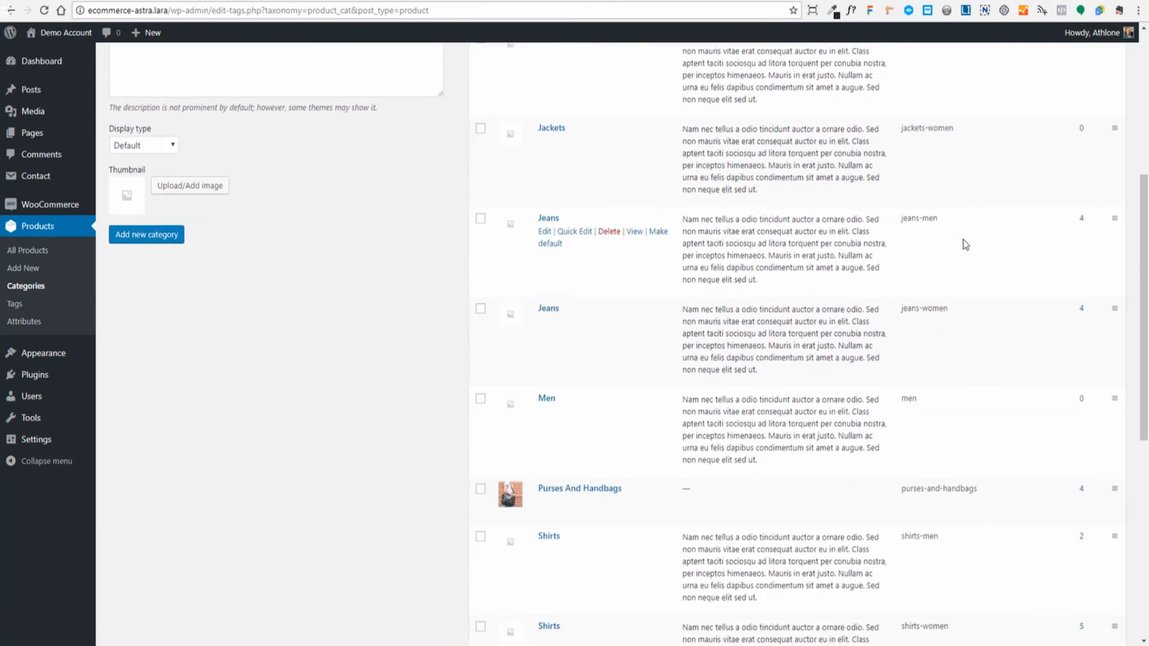
scroll(964, 244, down, 5)
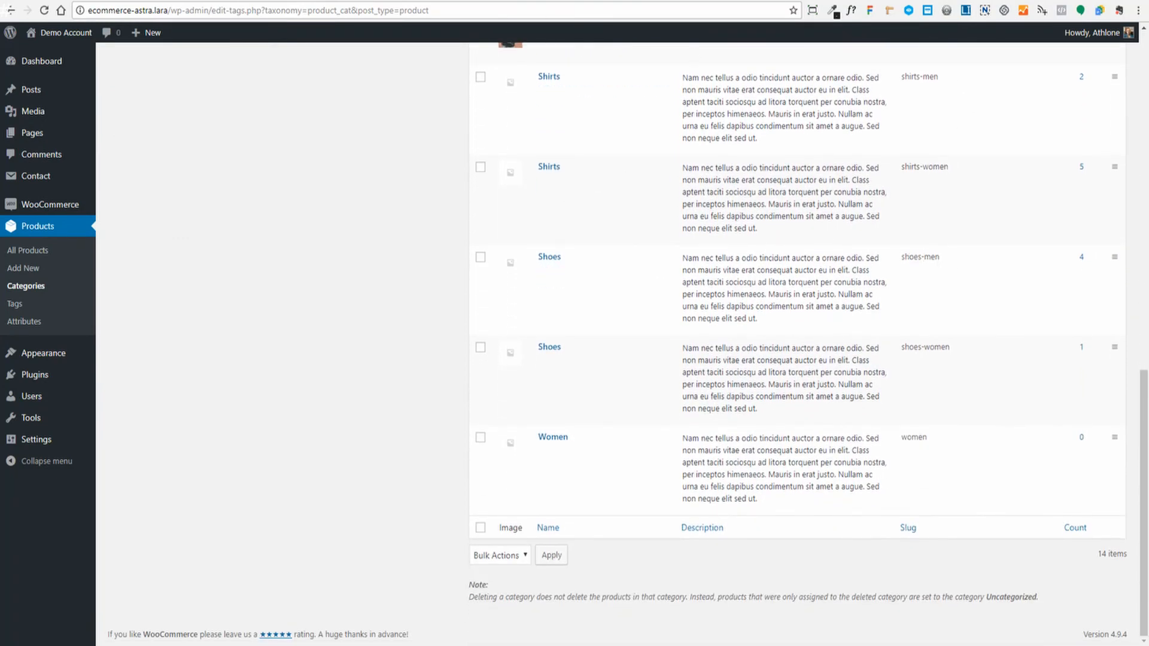
click(263, 1)
click(383, 1)
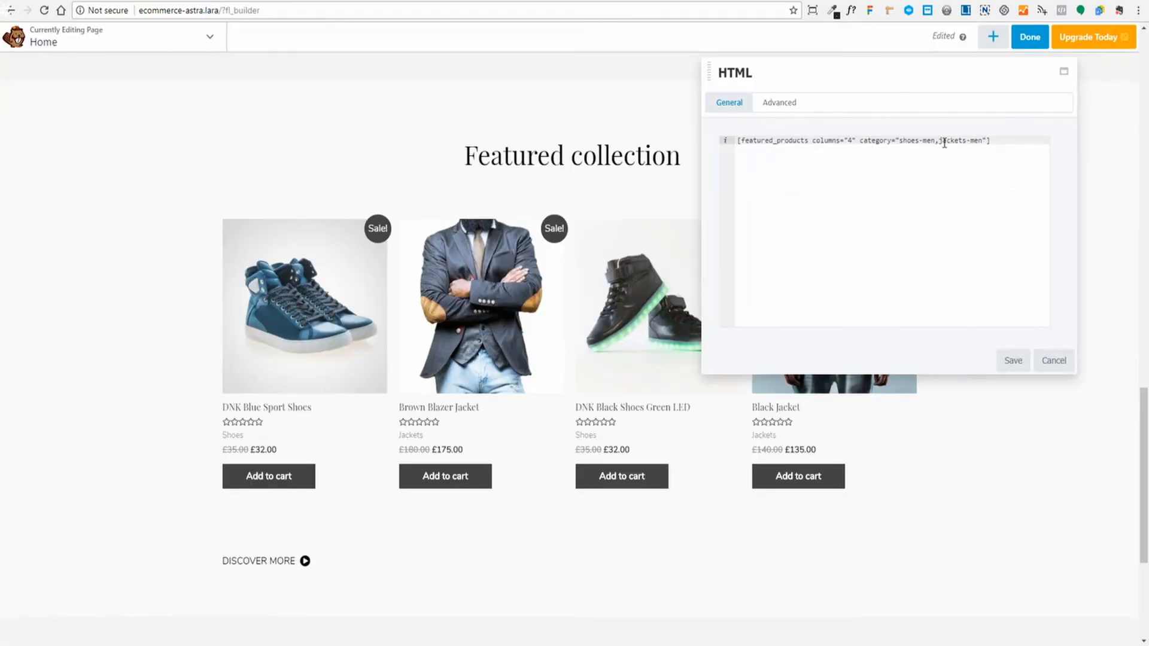
click(84, 1)
scroll(1011, 397, up, 1)
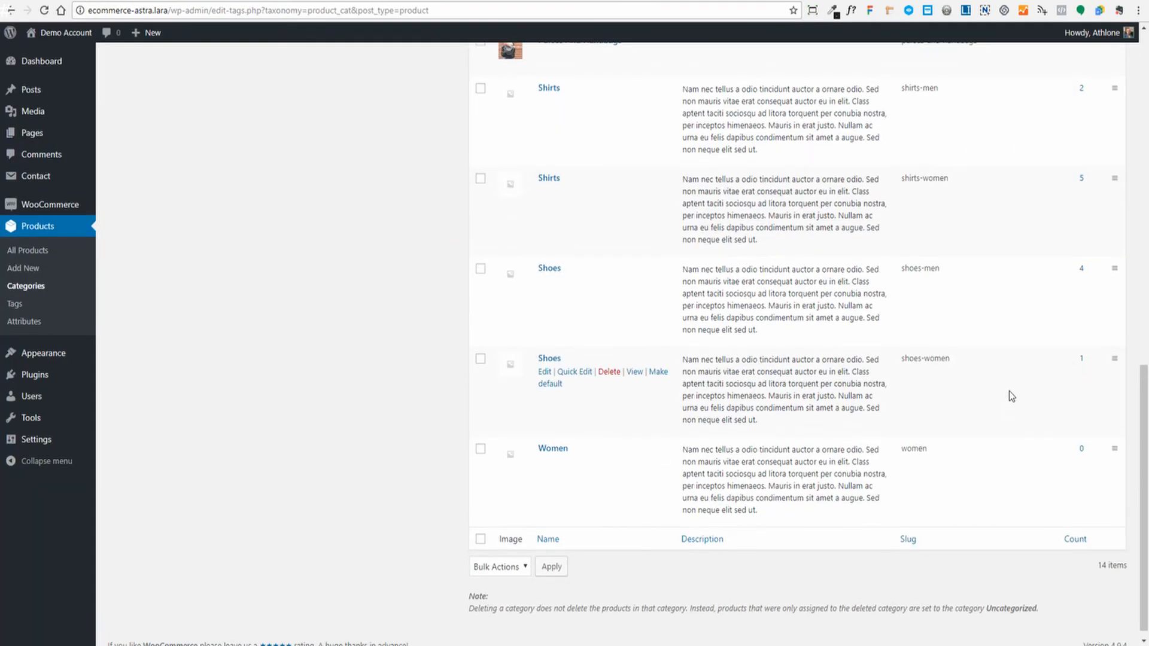
scroll(1009, 397, up, 9)
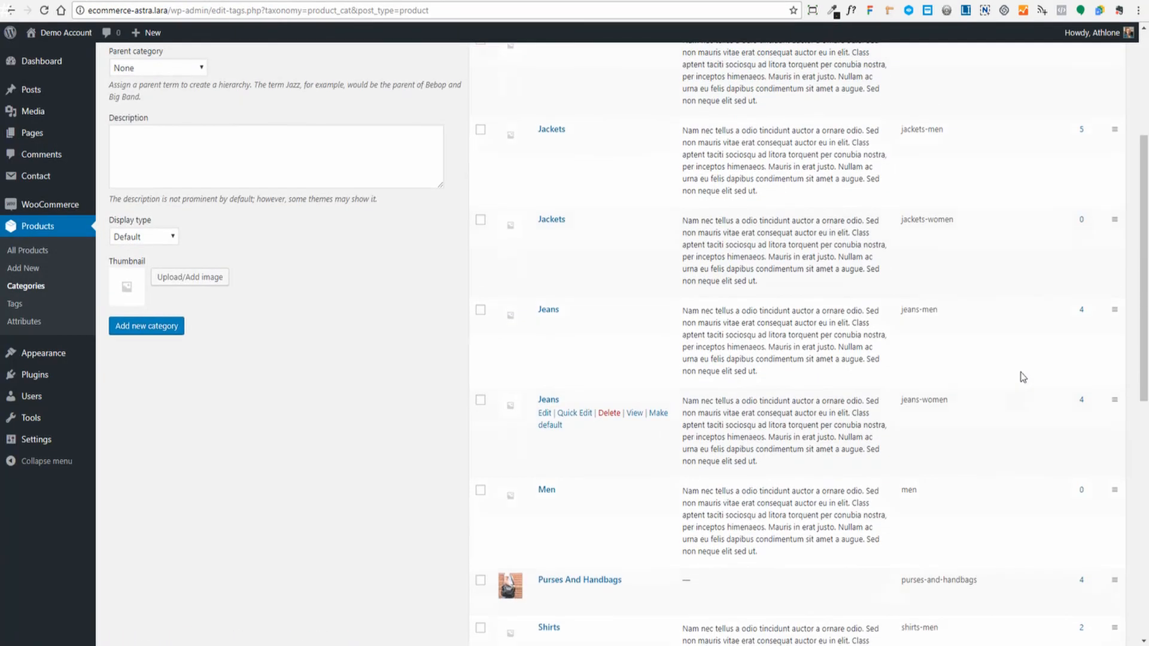
scroll(982, 312, up, 1)
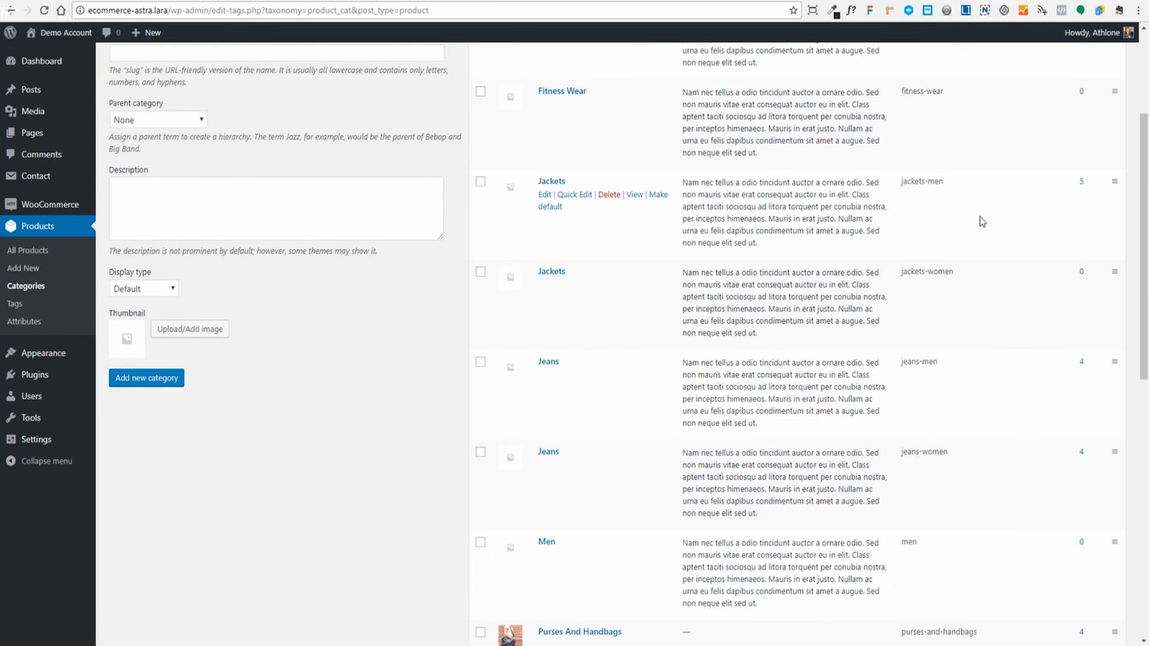
scroll(1073, 341, down, 4)
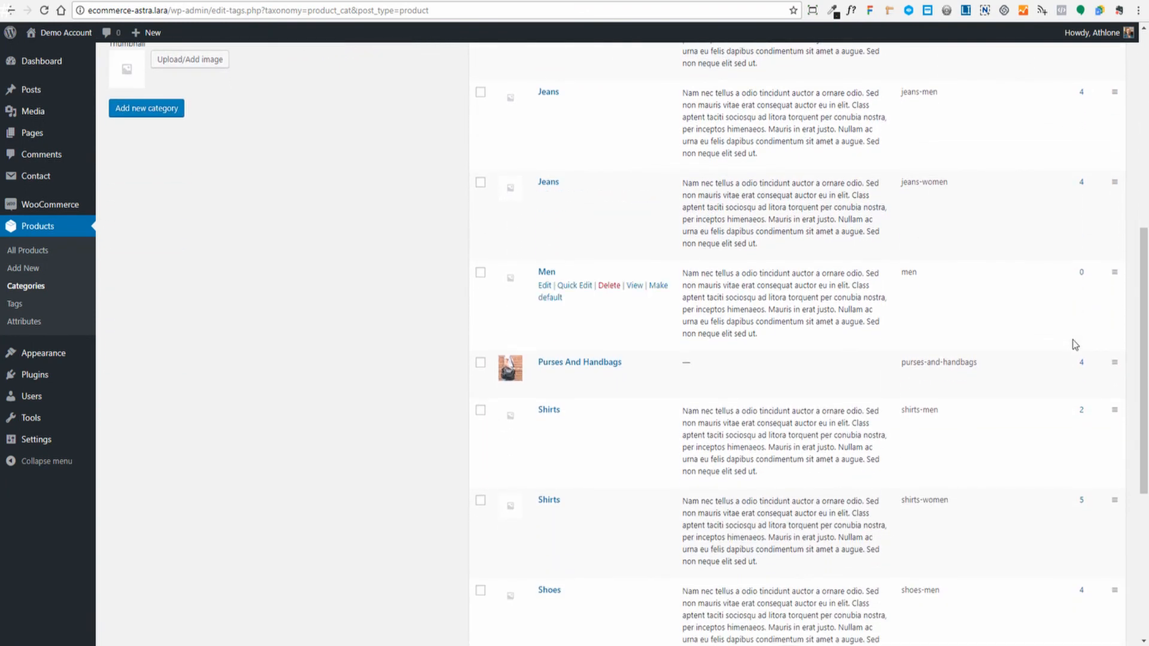
scroll(1073, 341, down, 2)
- Copy the shirts-women slug and paste it over jackets-men in the featured shortcode
drag(903, 385, 960, 395)
right_click(904, 390)
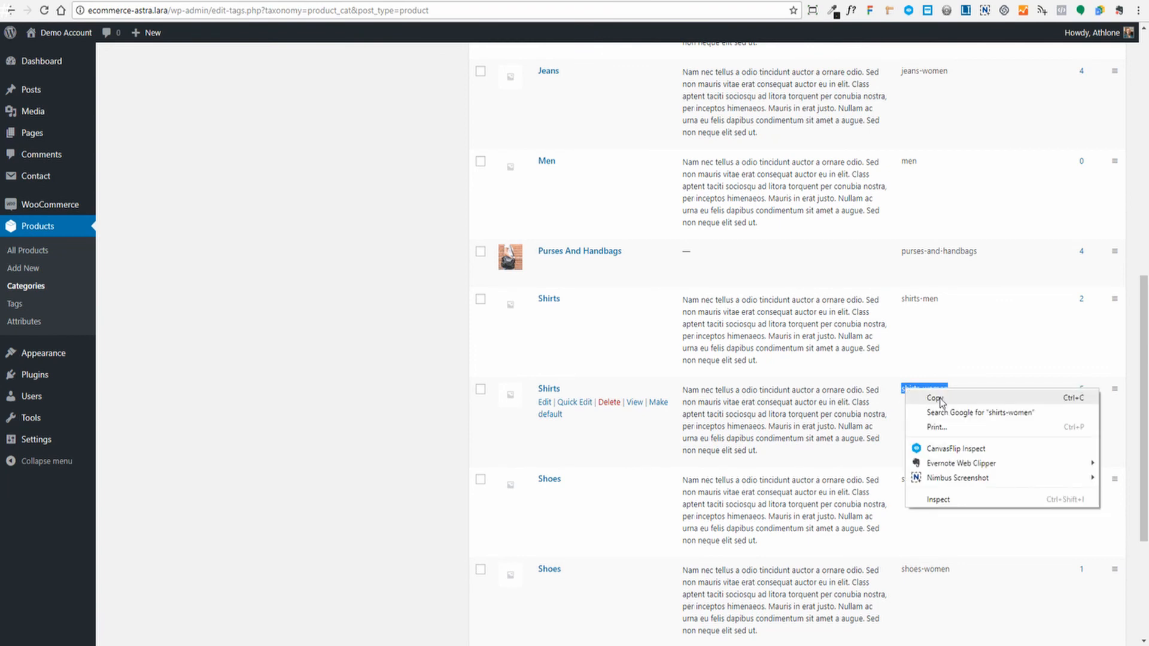
click(937, 398)
click(208, 1)
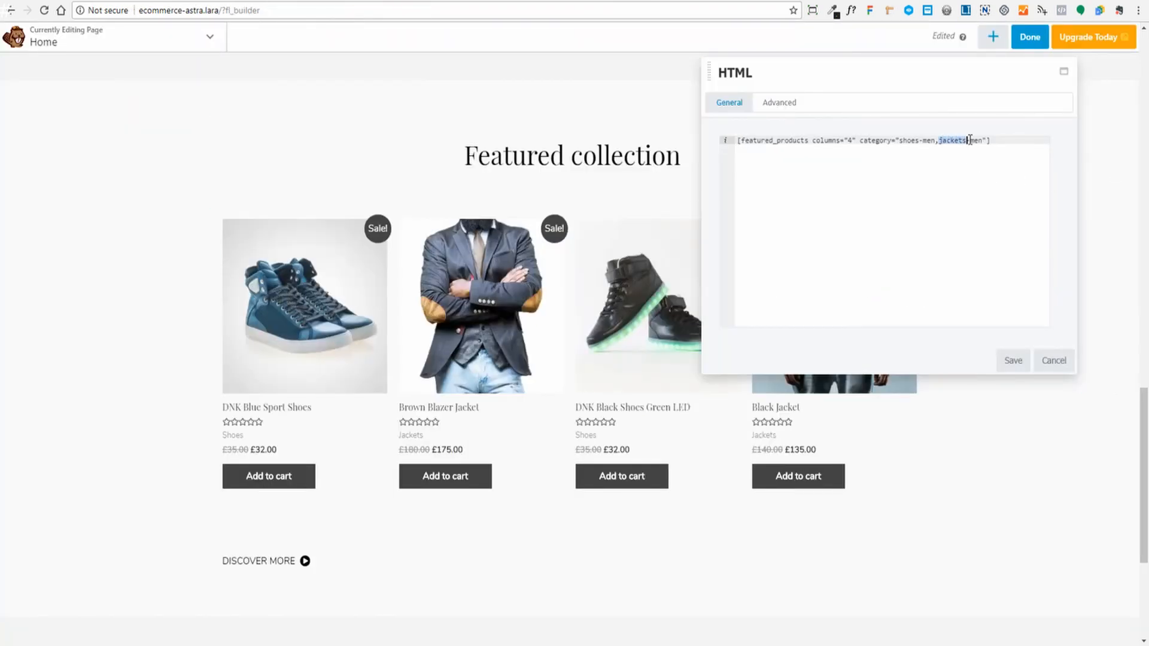
key(ctrl+v)
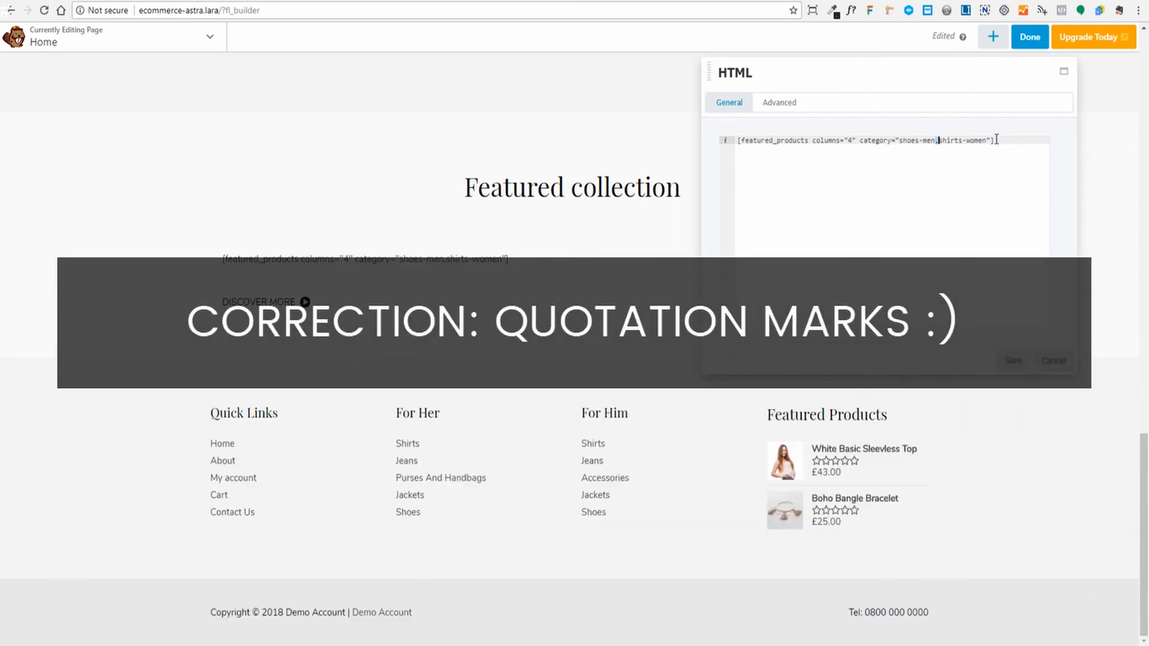
- Save the shortcode so the shoes and shirts product grid renders
click(1023, 365)
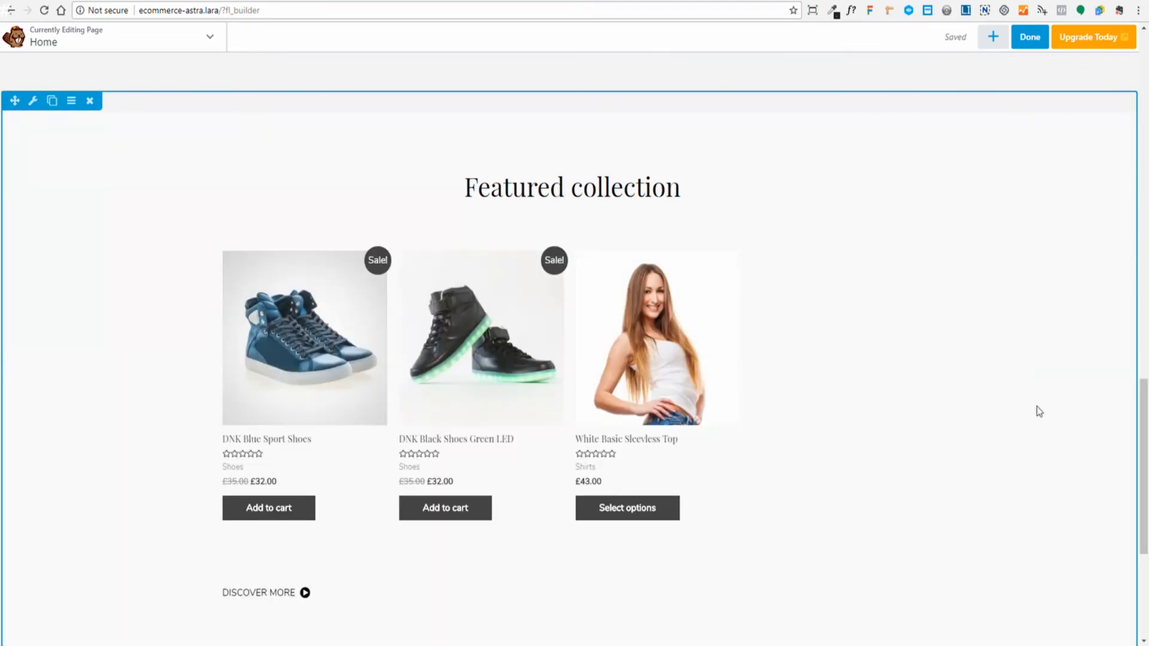
scroll(1047, 406, down, 4)
scroll(1051, 403, up, 3)
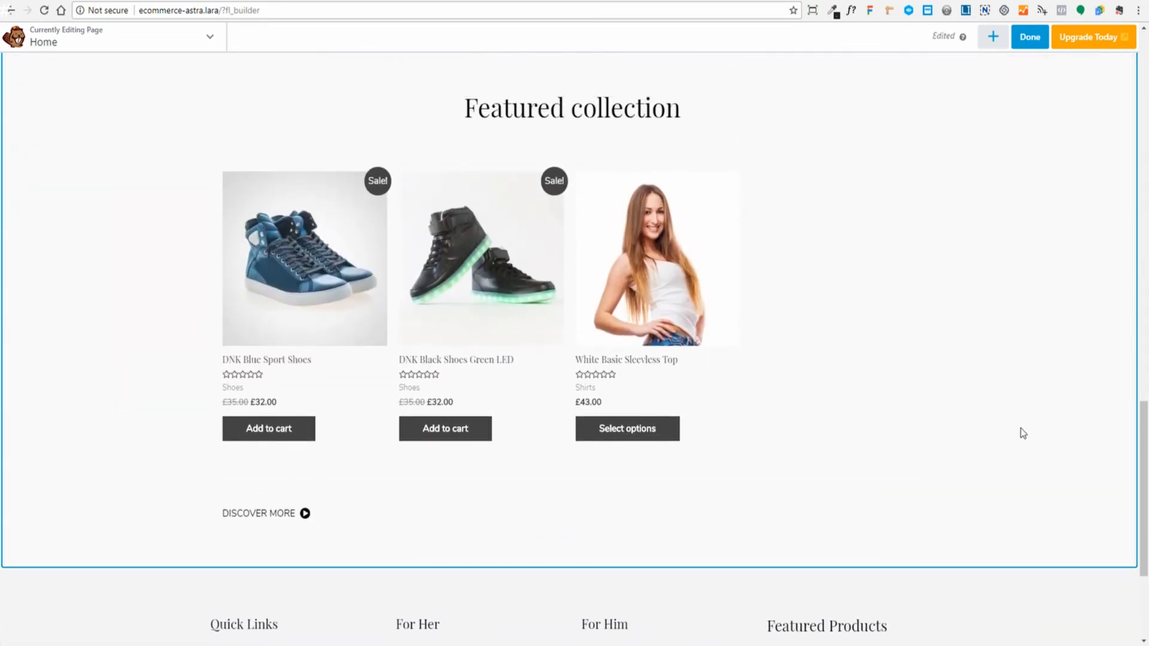
- Change the shortcode to columns="3", save it, and preview the page
click(698, 320)
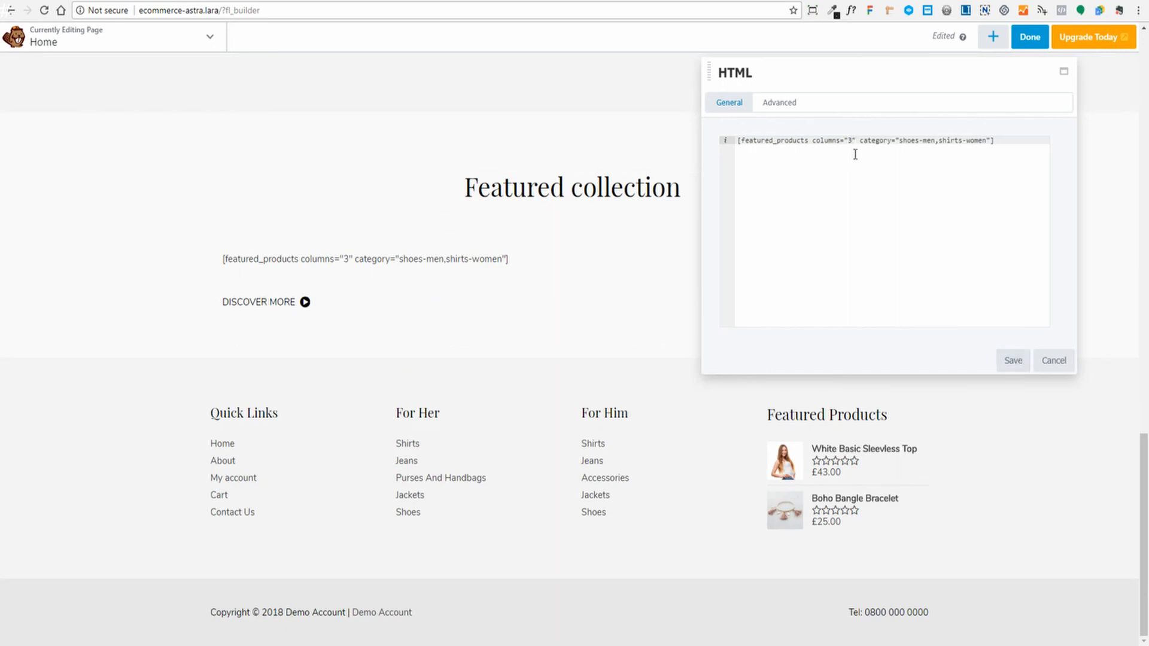
click(1018, 362)
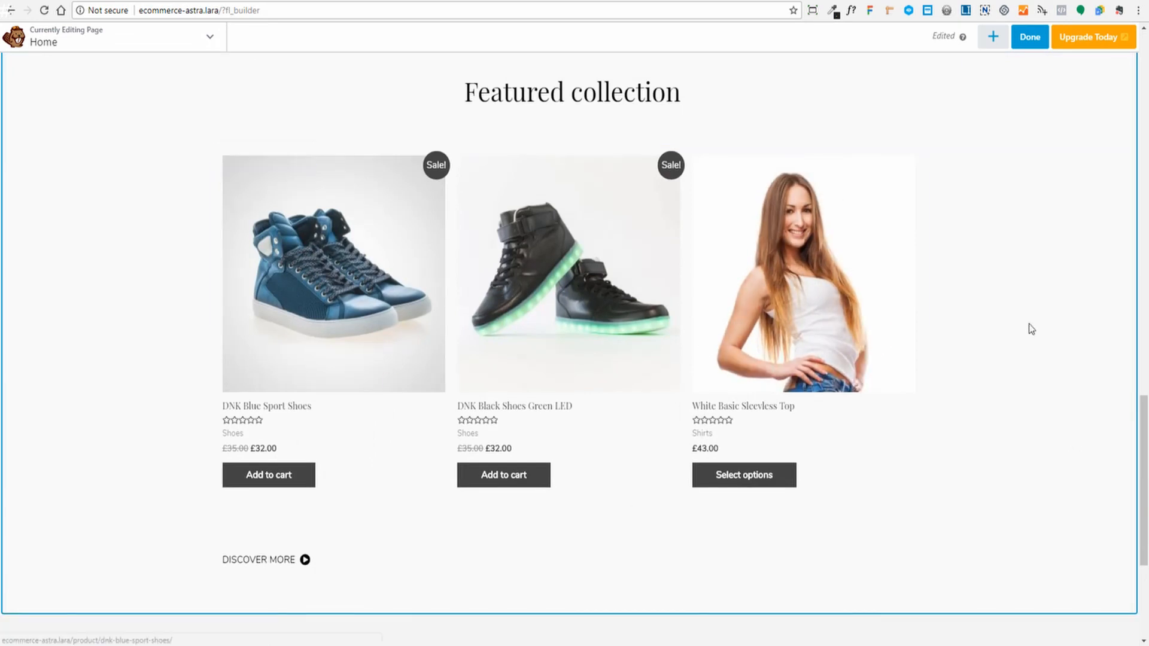
scroll(1148, 235, up, 1)
scroll(1148, 235, down, 4)
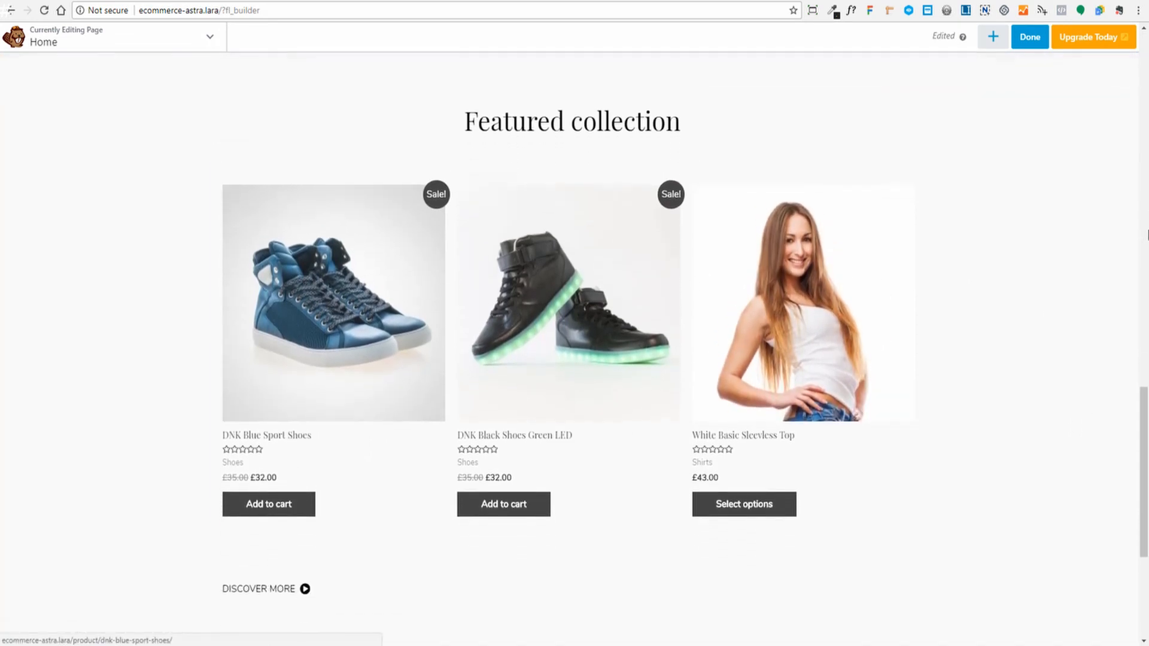
scroll(1148, 235, down, 1)
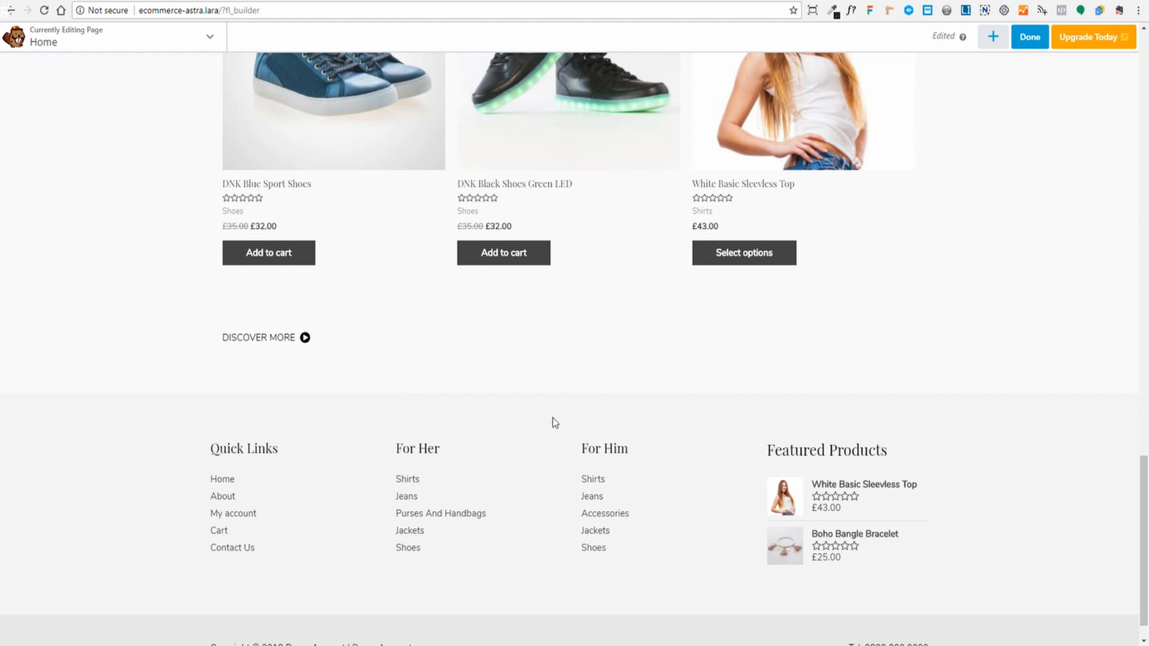
key(p)
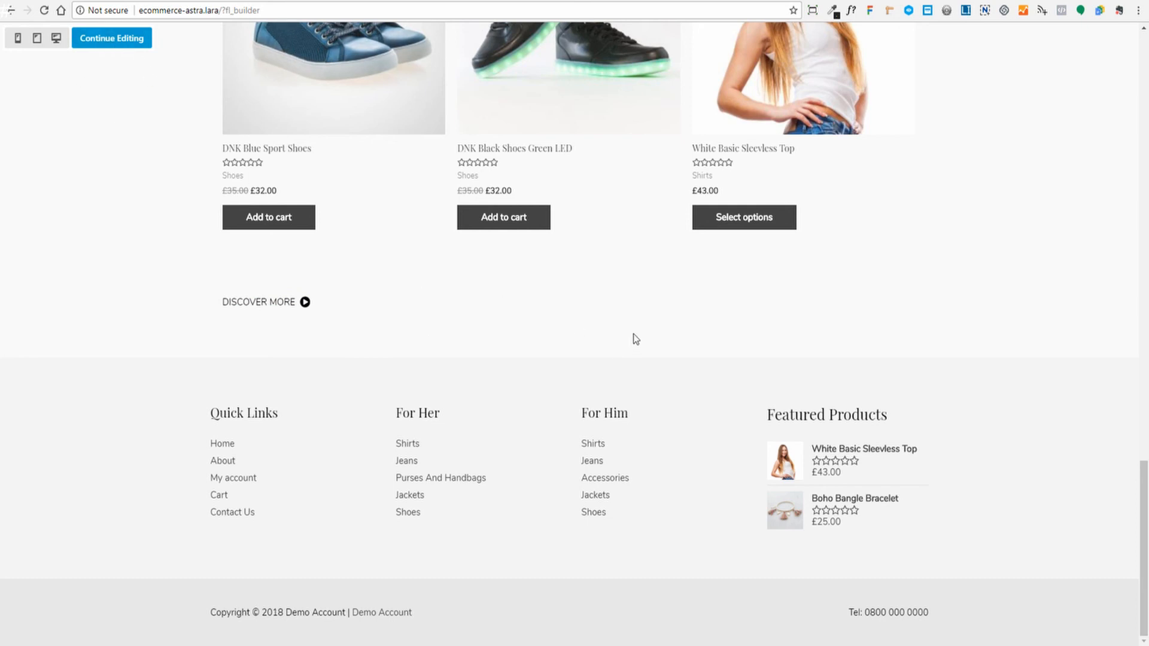
- Back in editing, bring up the DISCOVER MORE button's Style settings
key(p)
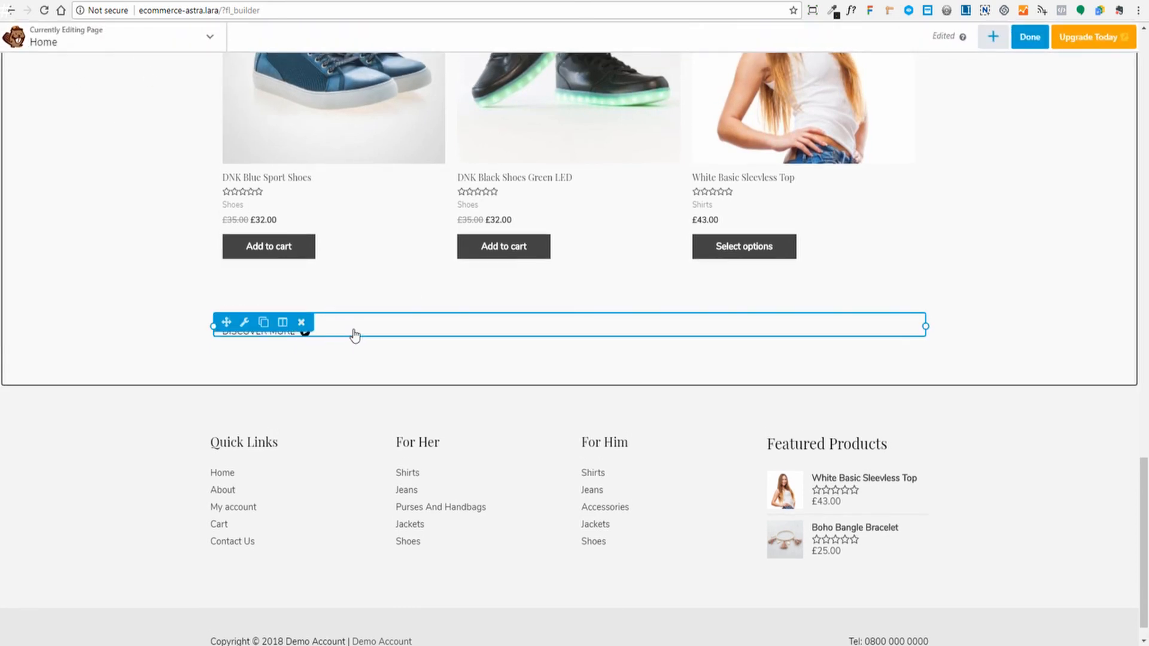
click(355, 337)
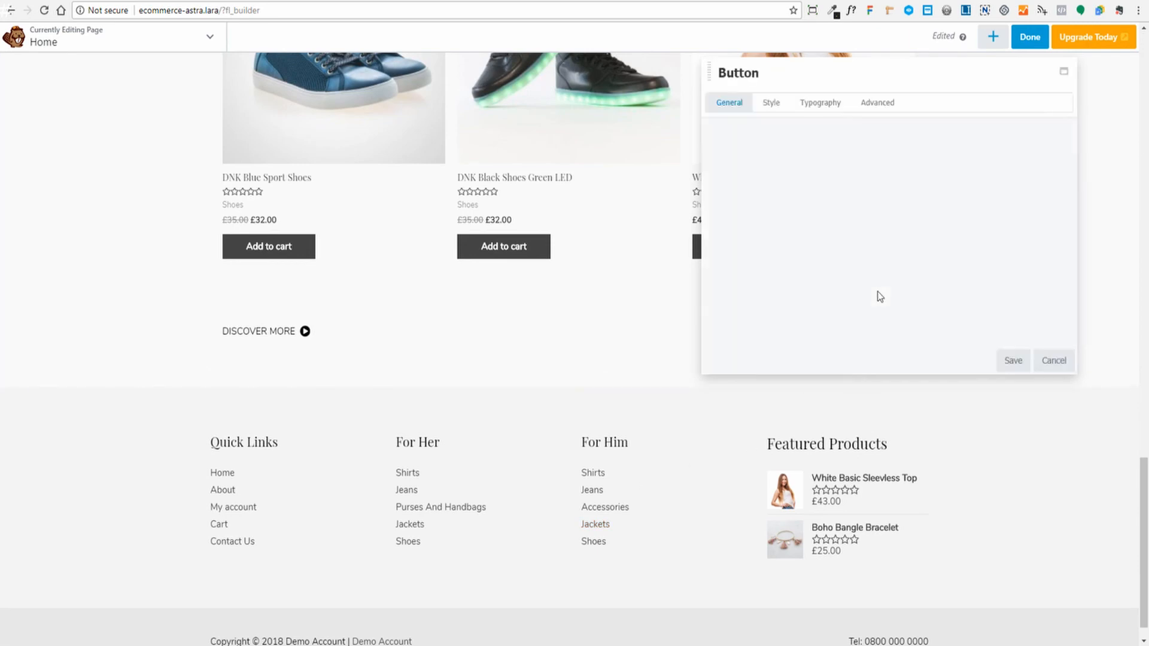
click(772, 103)
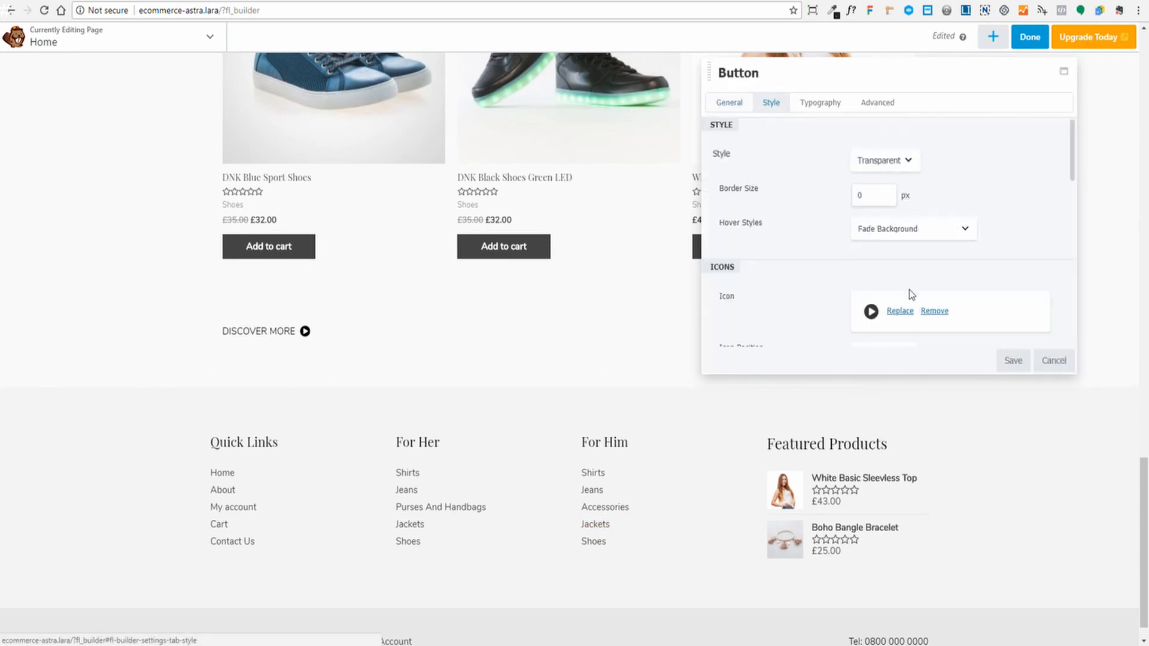
scroll(947, 261, down, 6)
scroll(950, 264, up, 3)
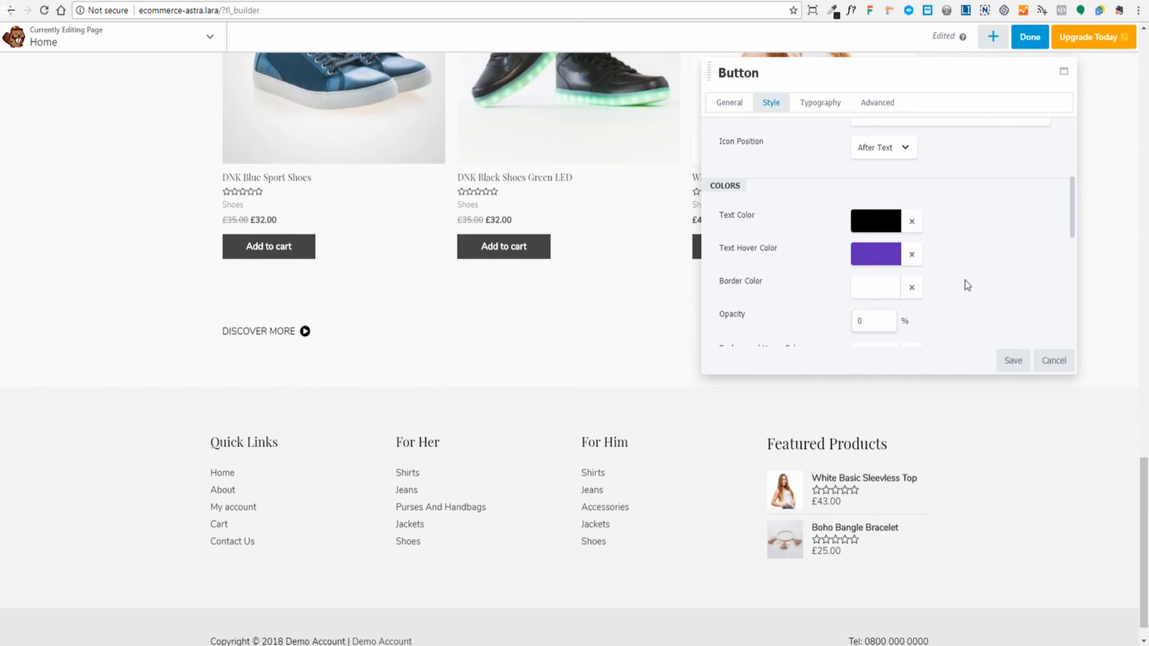
- Set the button's Text Hover Color to #ff5900, store it as a preset, and save
click(875, 258)
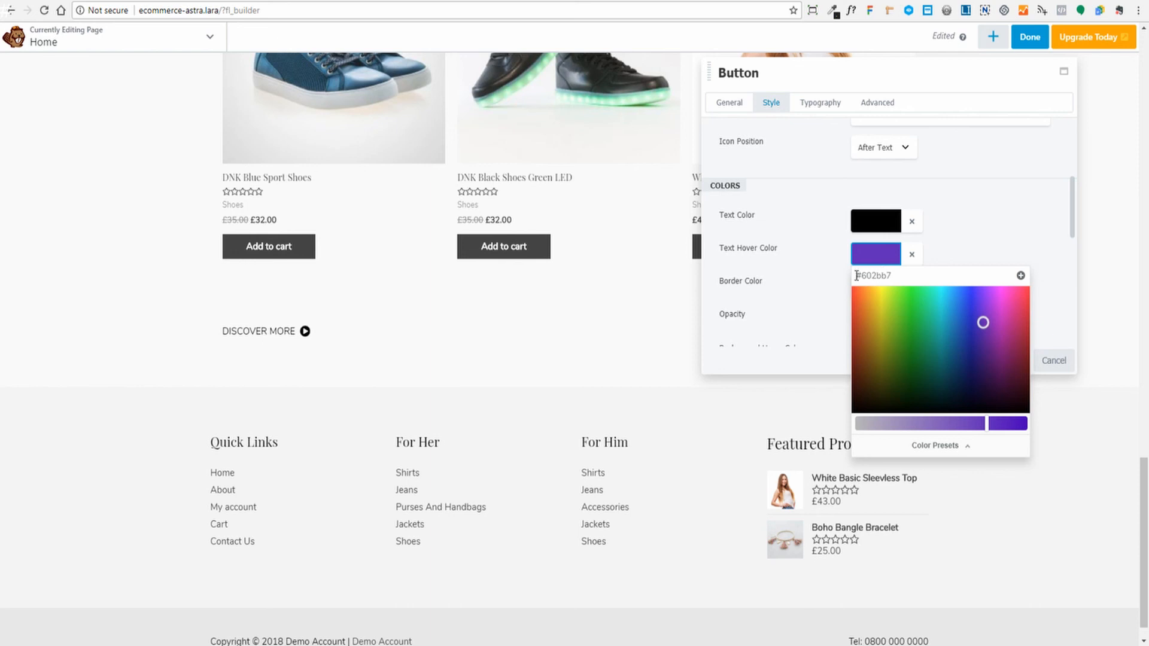
drag(894, 277, 803, 282)
text(f)
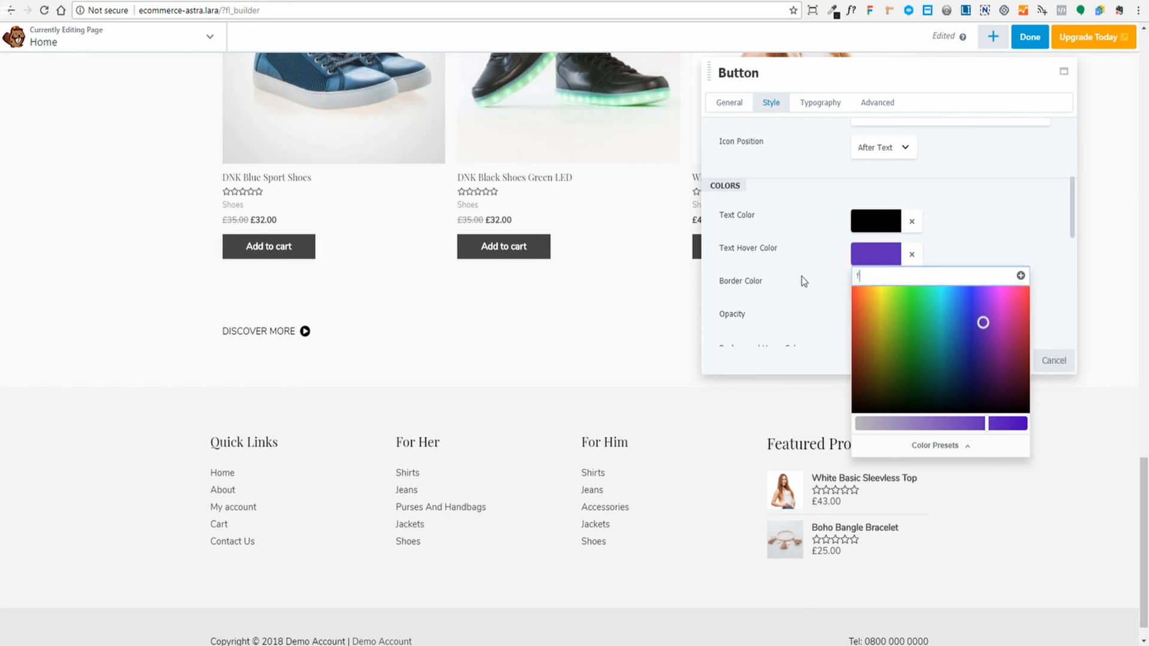
text(f5900)
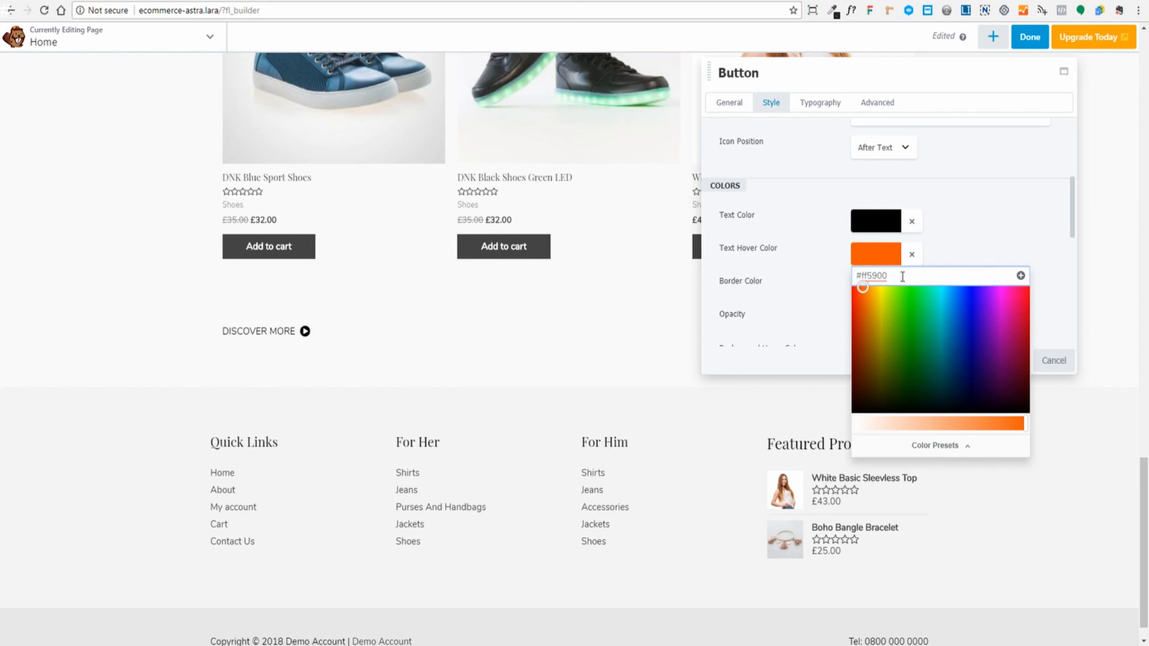
click(1021, 277)
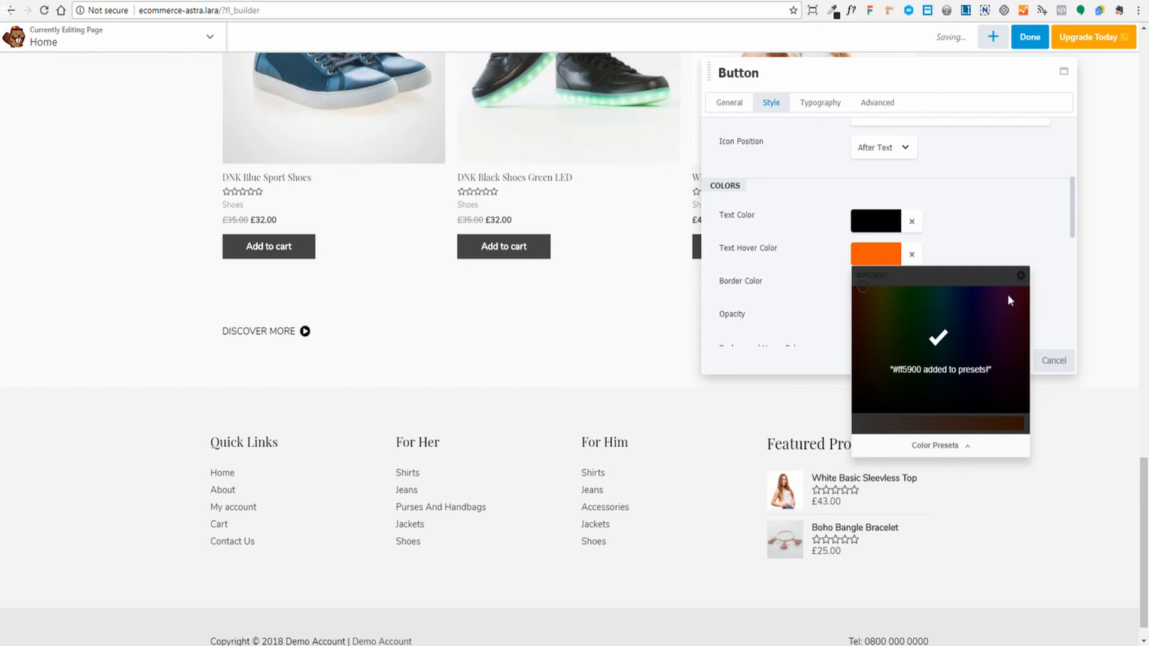
click(953, 456)
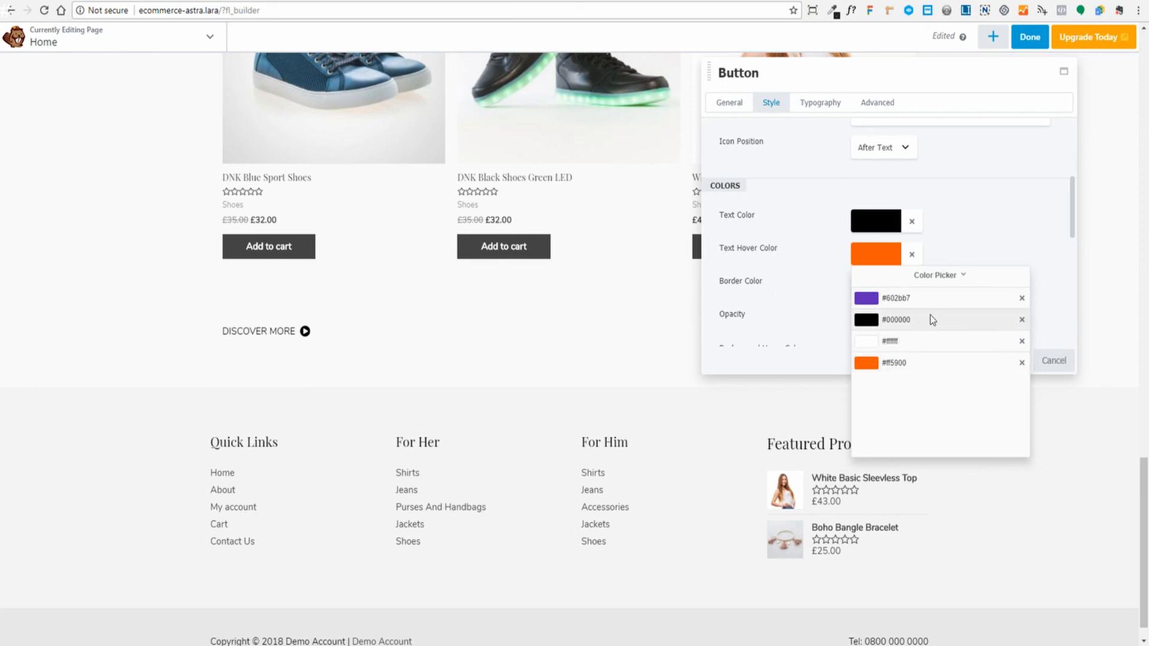
click(937, 364)
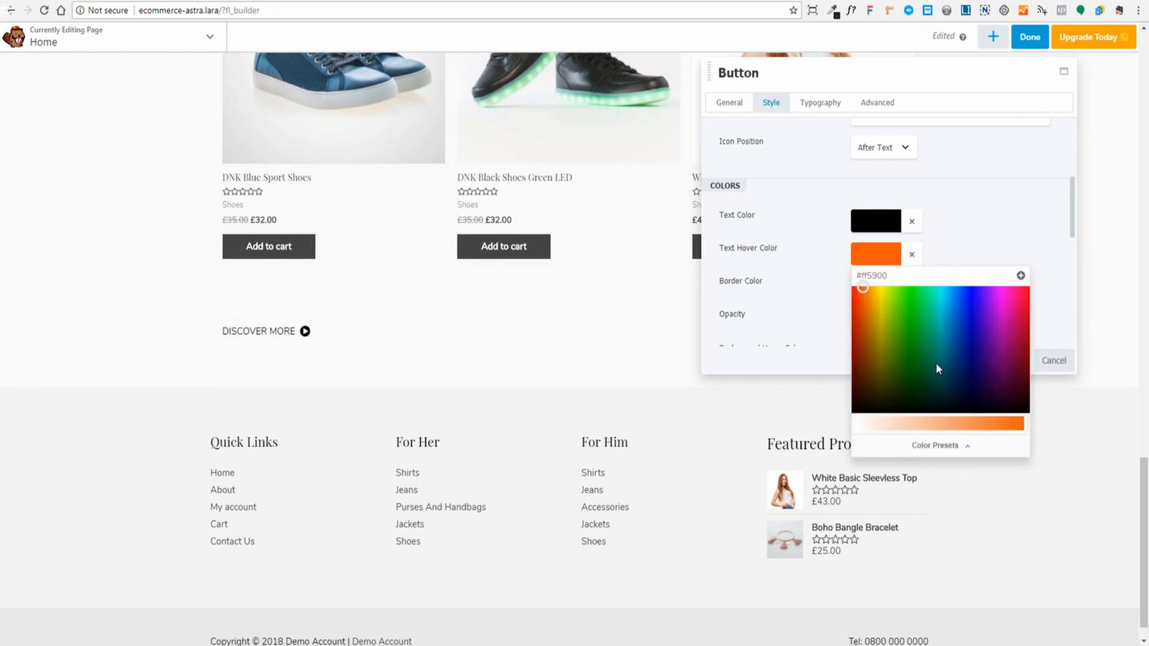
click(969, 348)
click(1010, 360)
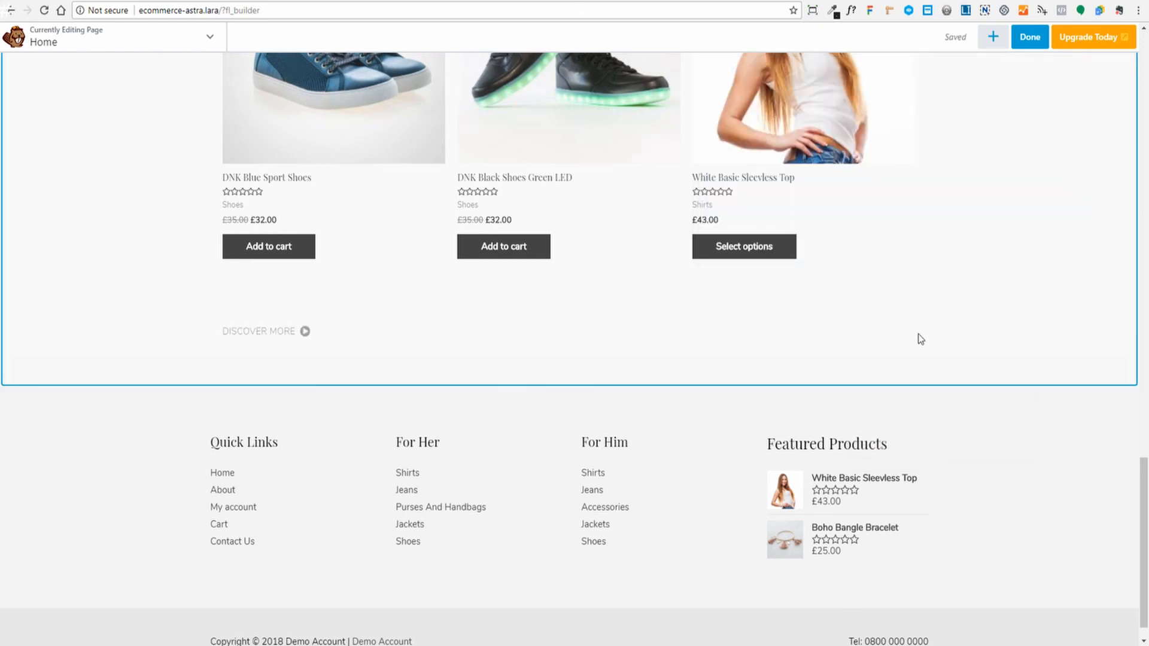
- Preview the orange hover, then reopen the DISCOVER MORE button's settings
key(p)
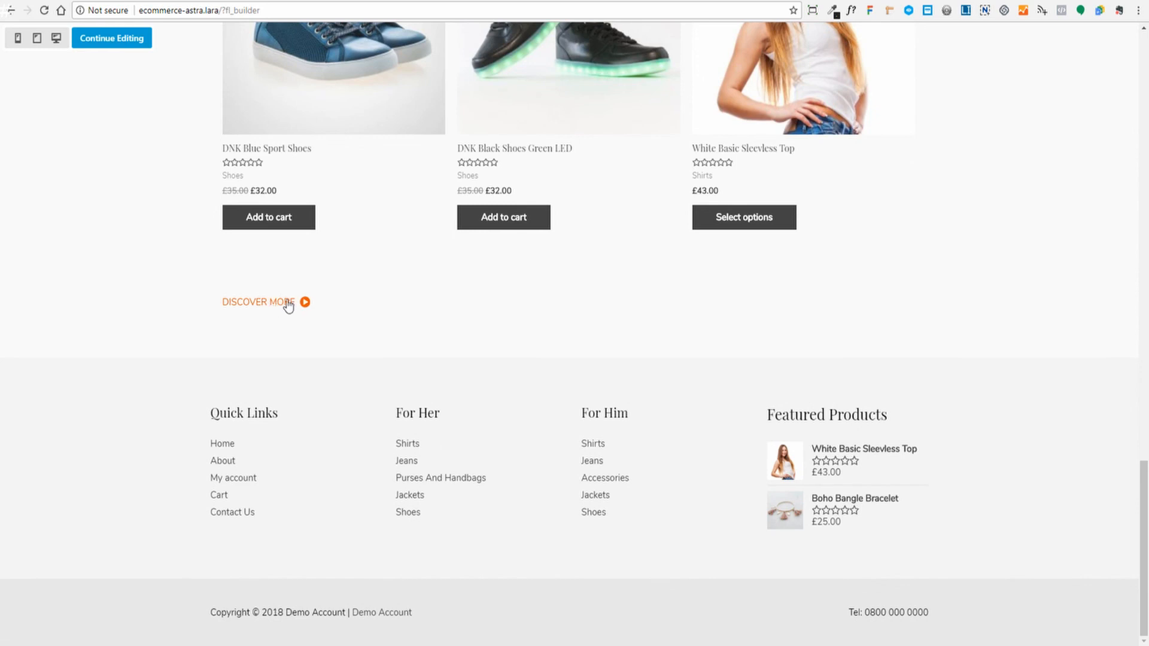
key(p)
click(330, 334)
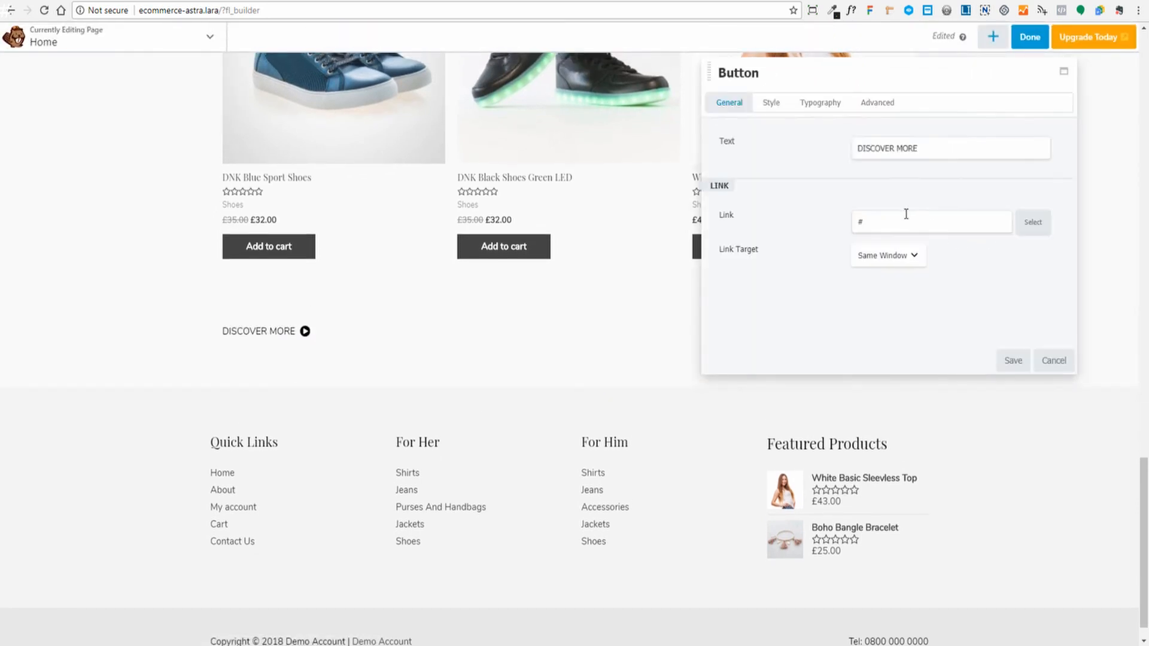
- Replace the DISCOVER MORE button's # link with /store/, save it, and preview the page
click(877, 223)
double_click(877, 222)
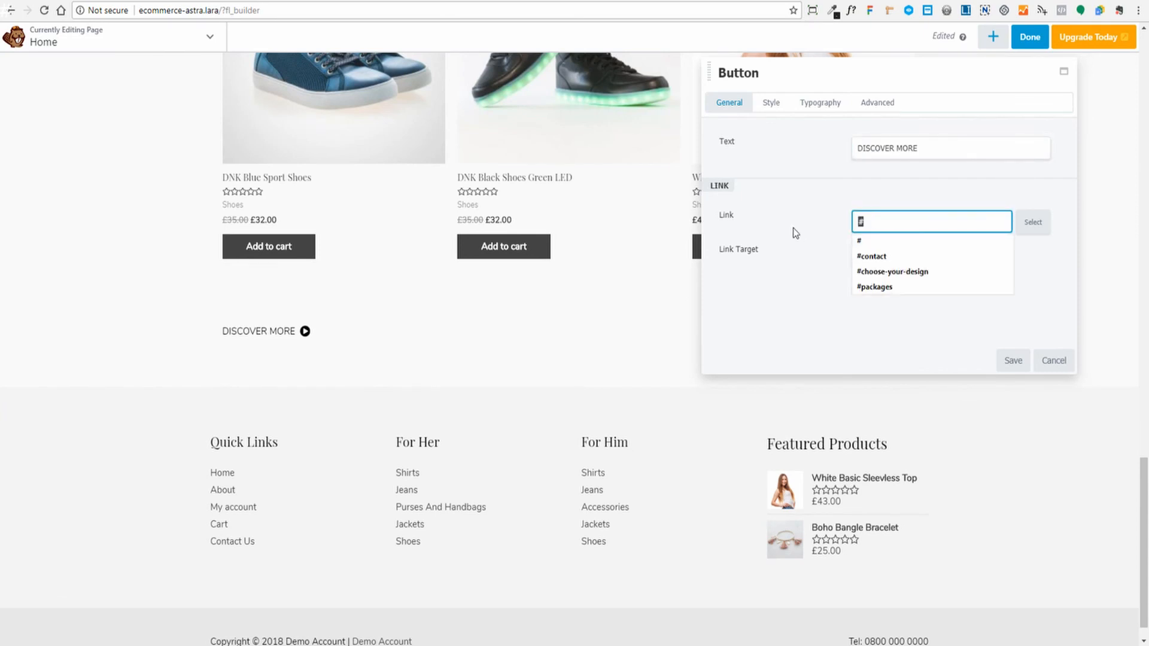
click(1033, 223)
double_click(902, 222)
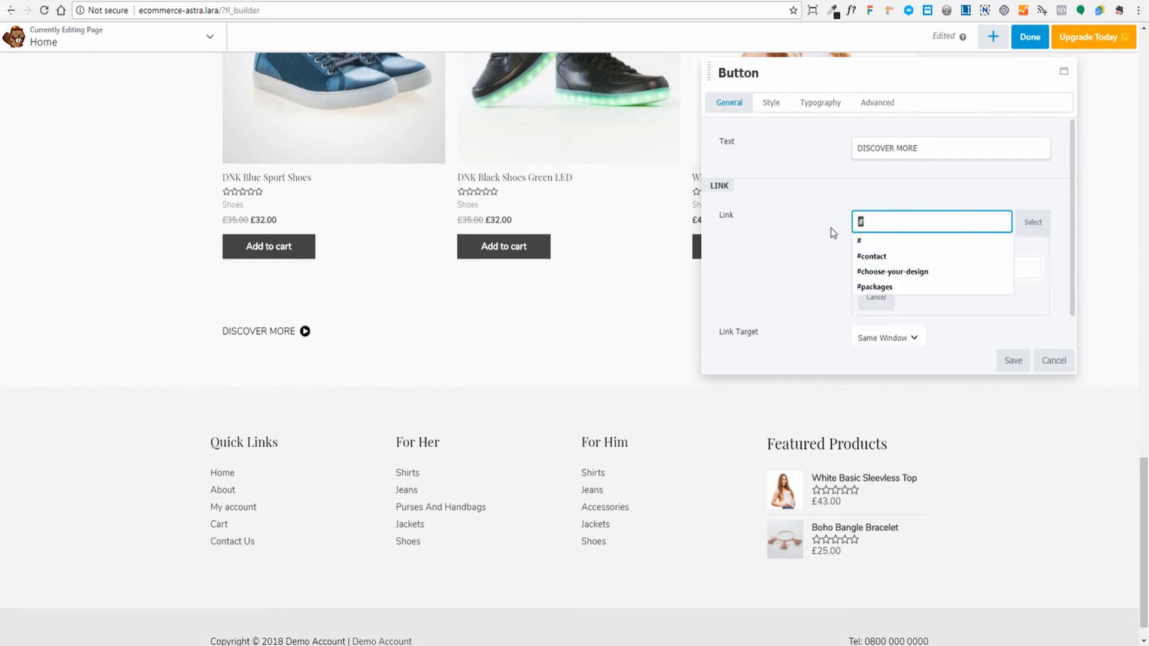
text(/st)
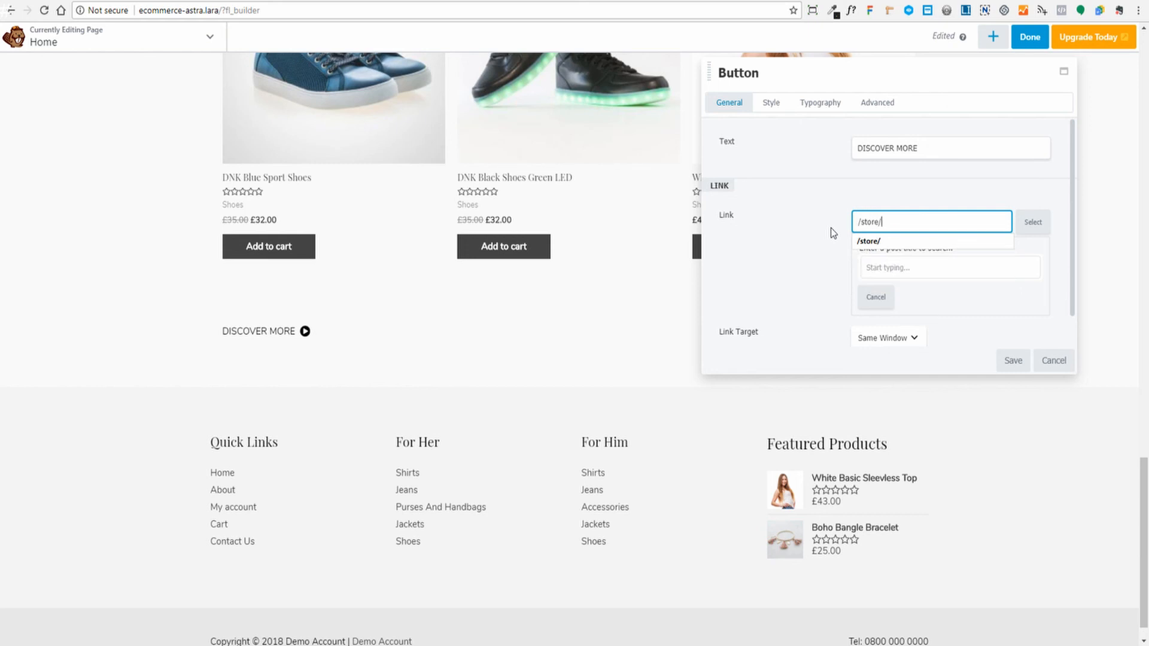
text(ore/)
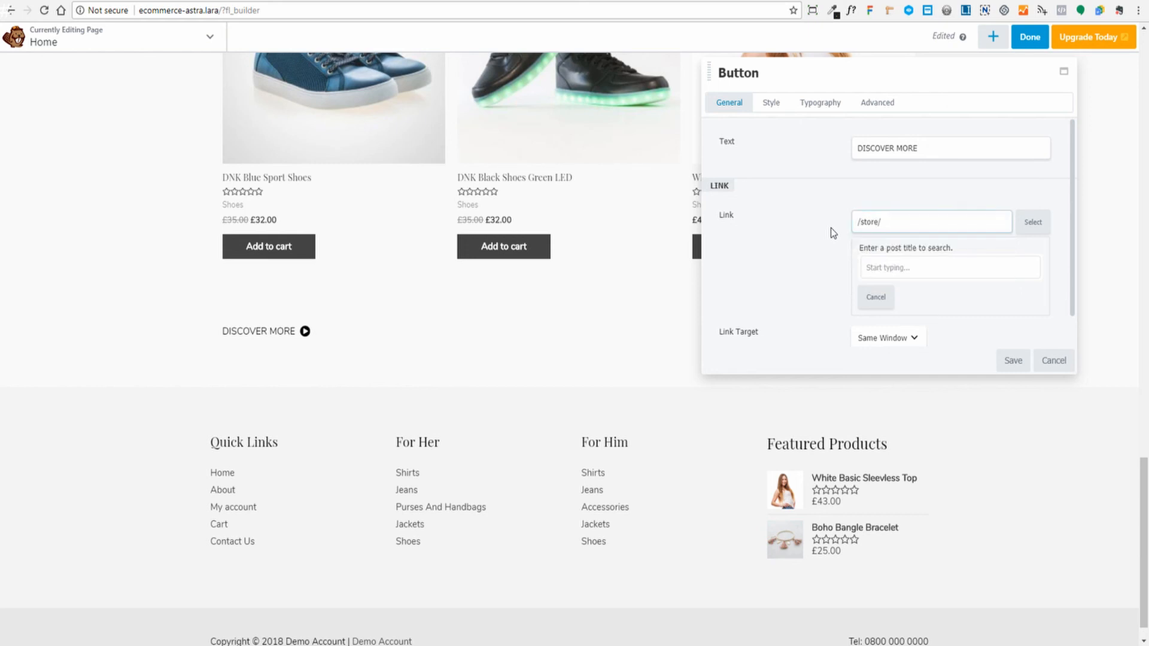
click(1011, 361)
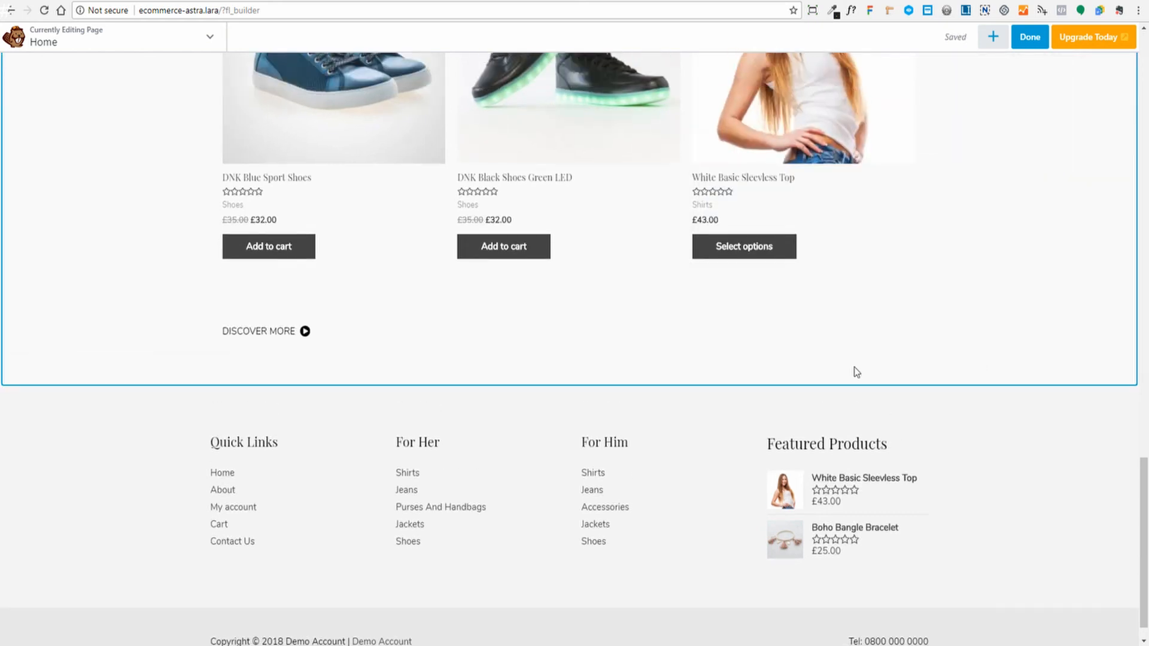
key(p)
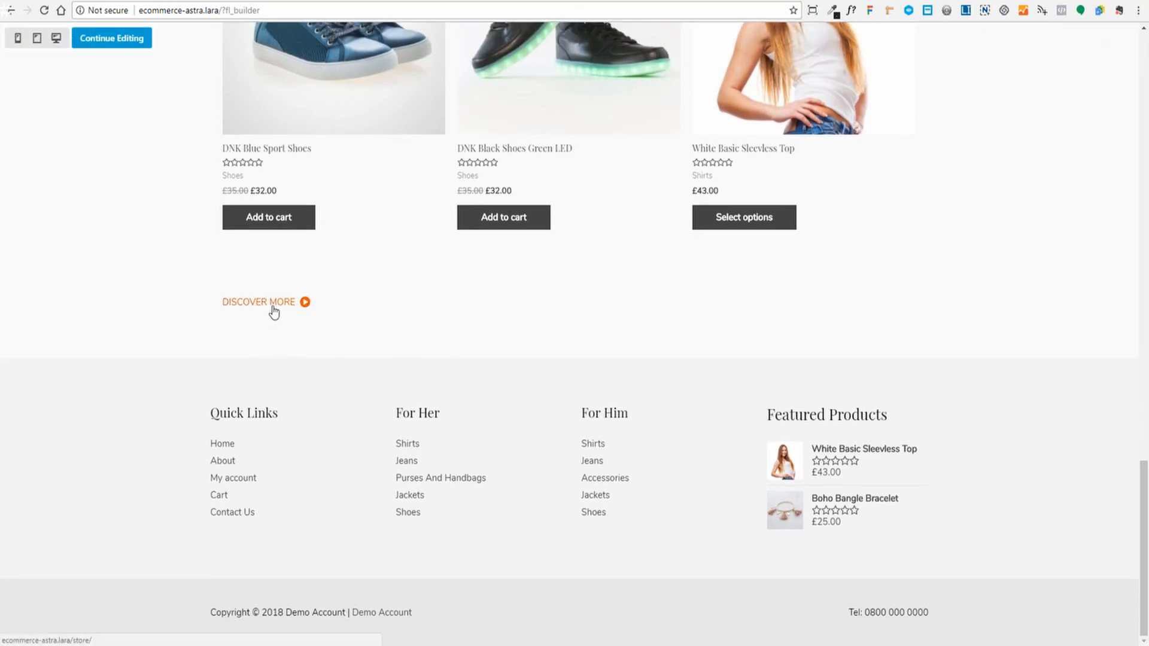
- Leave preview, return to the page top, and publish the home page with the new link
key(p)
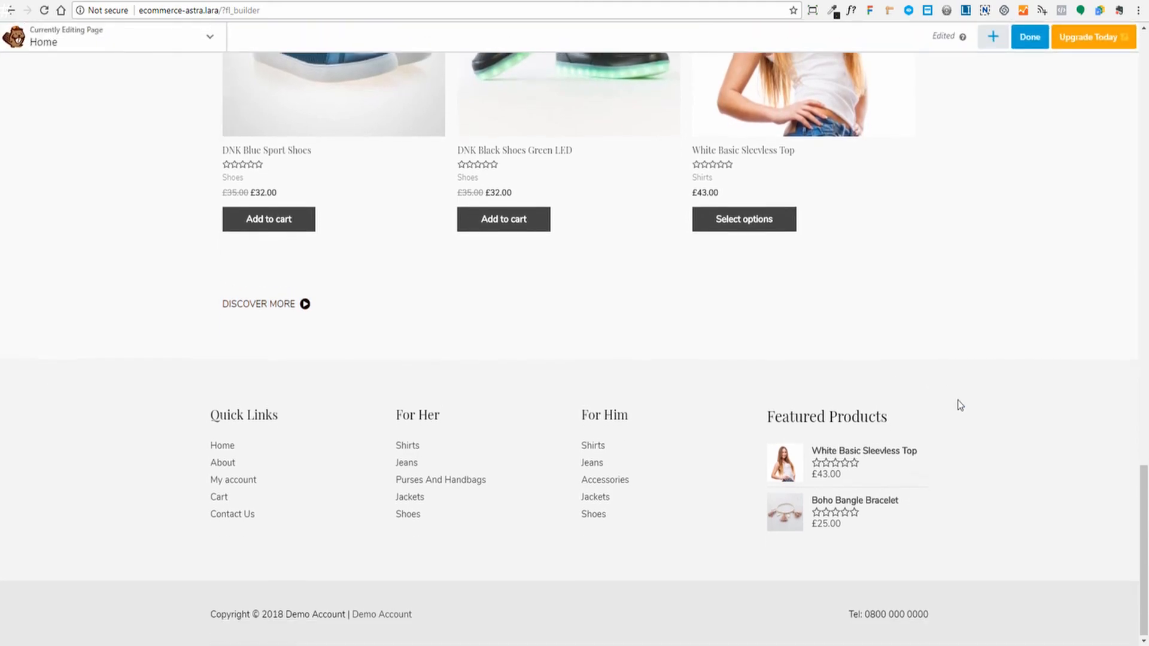
scroll(958, 400, up, 13)
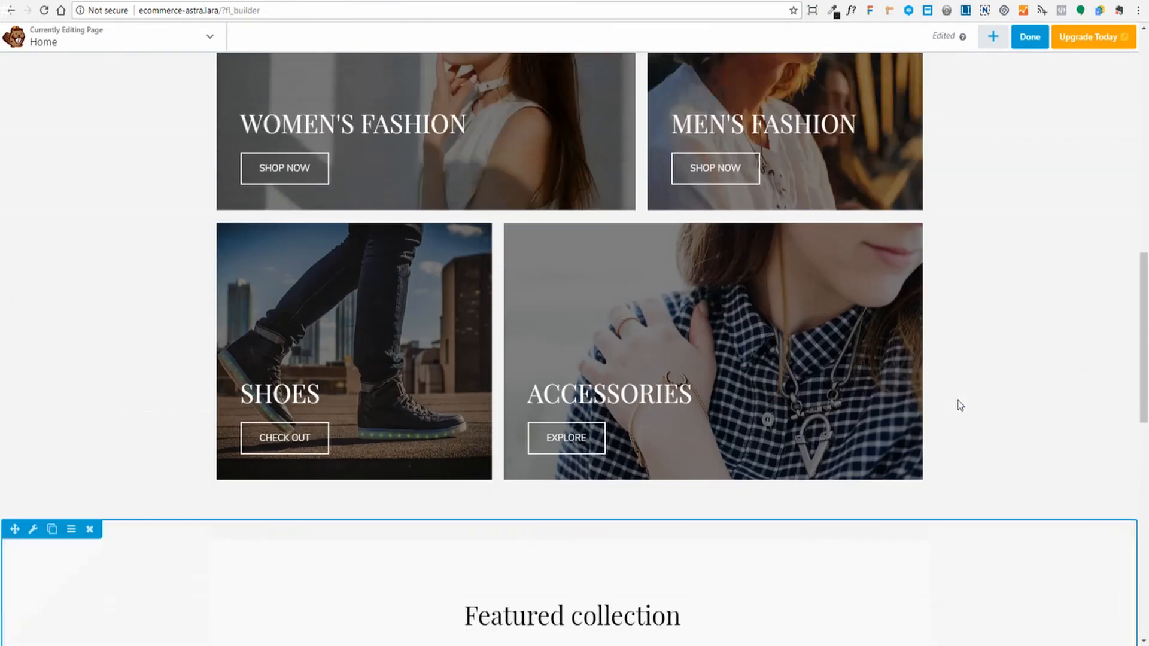
scroll(958, 400, up, 11)
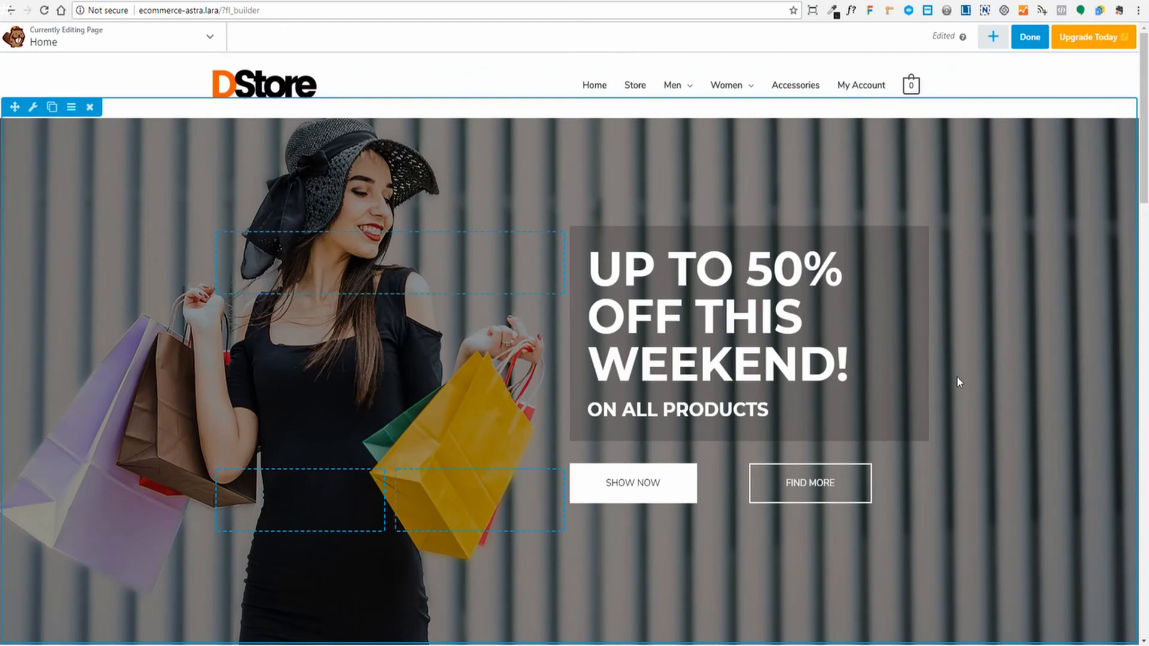
scroll(961, 381, down, 20)
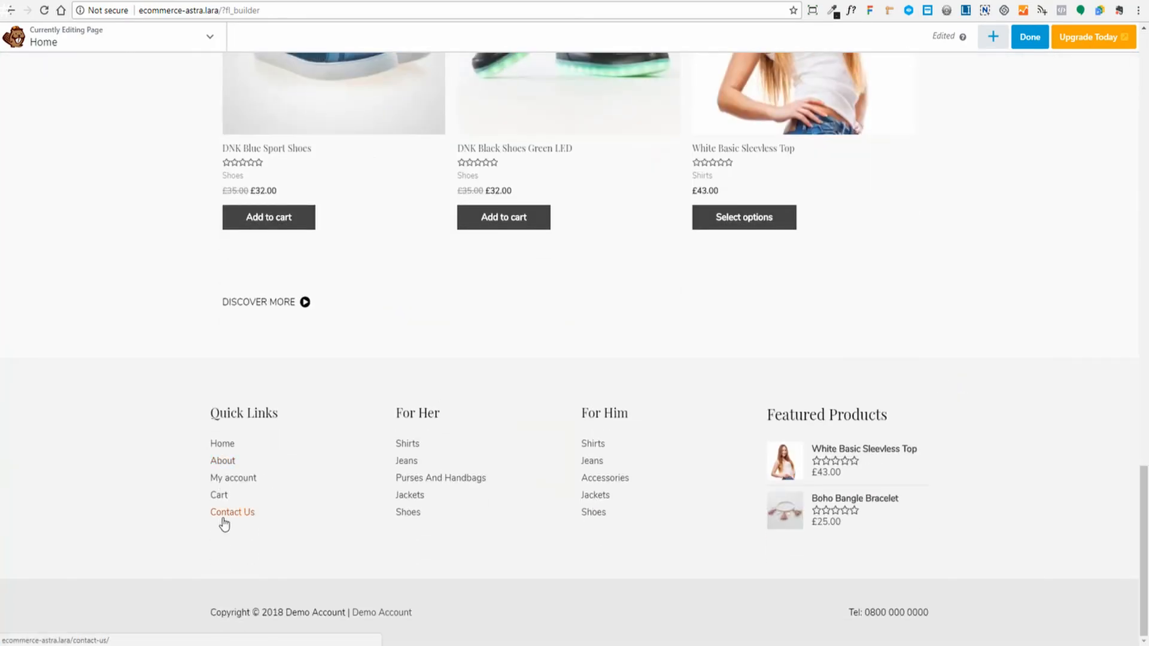
scroll(1008, 464, up, 10)
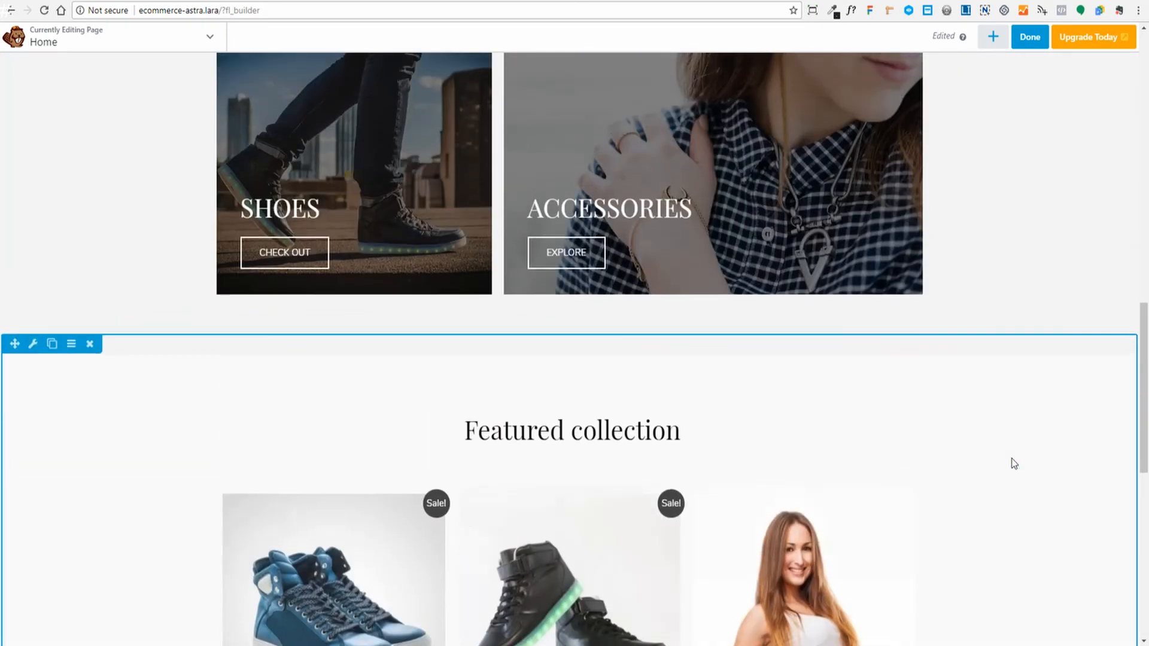
scroll(1014, 464, up, 10)
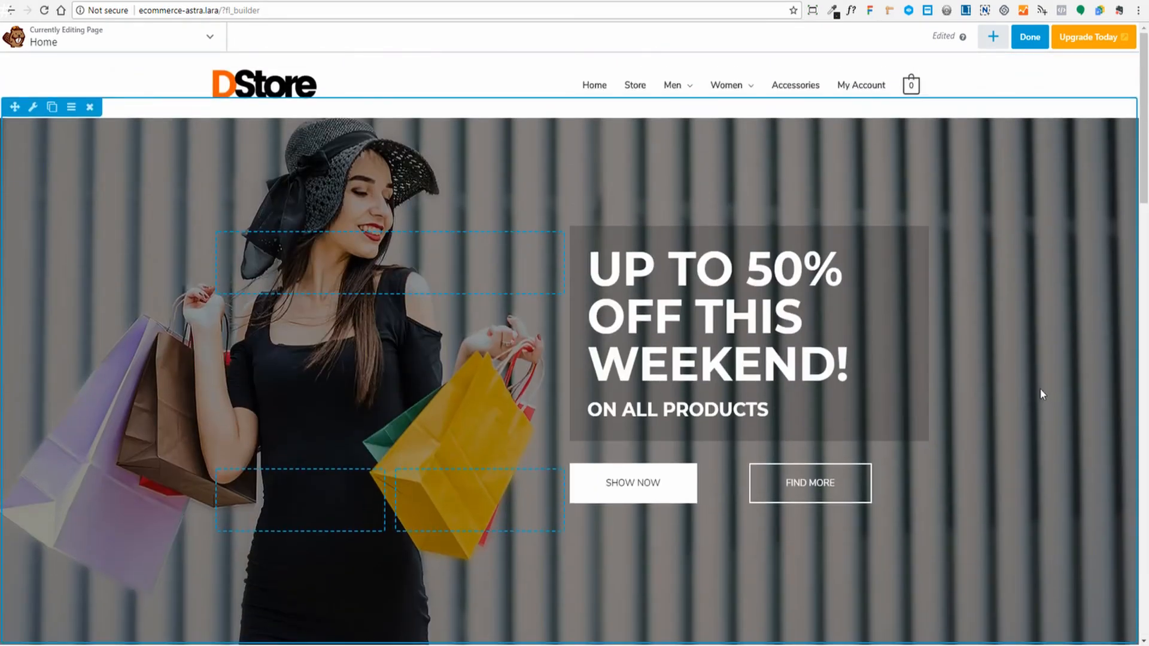
click(1030, 47)
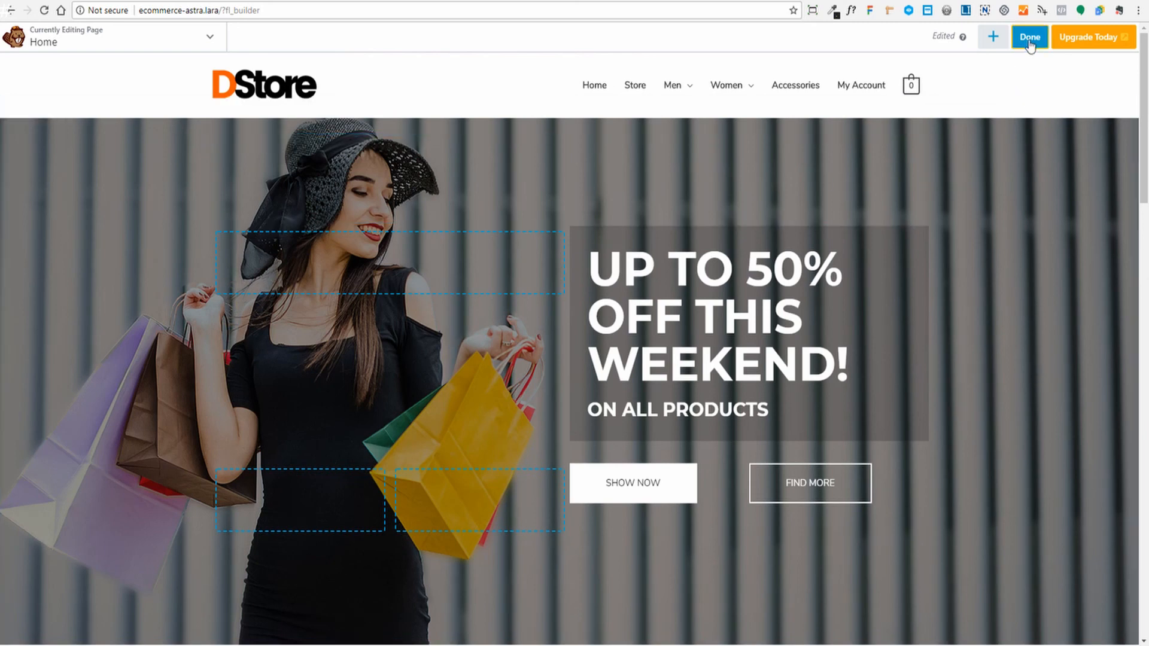
click(1061, 39)
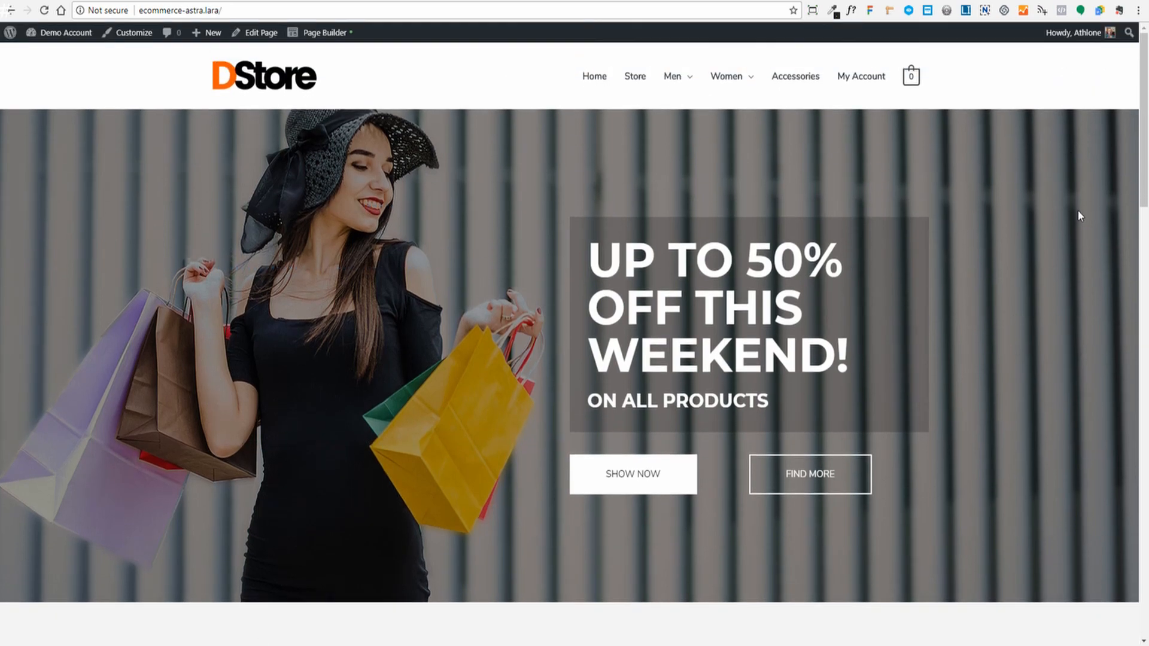
- Scroll the live home page to Featured collection to check DISCOVER MORE's orange hover
scroll(1078, 211, down, 6)
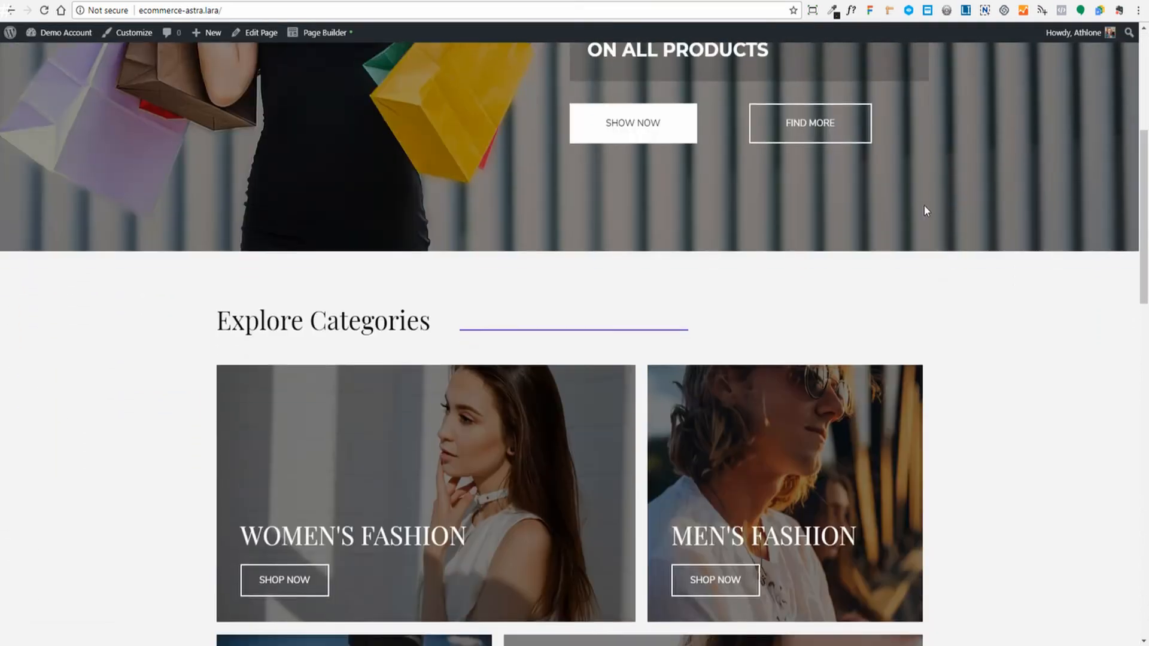
scroll(926, 211, down, 2)
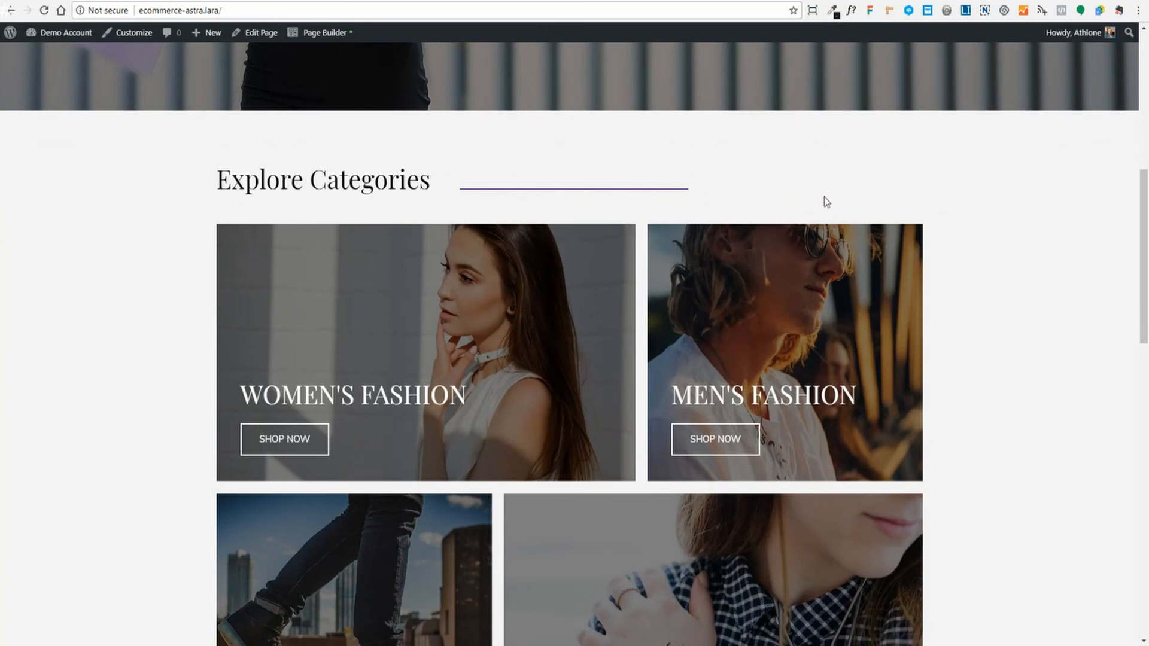
scroll(992, 234, down, 12)
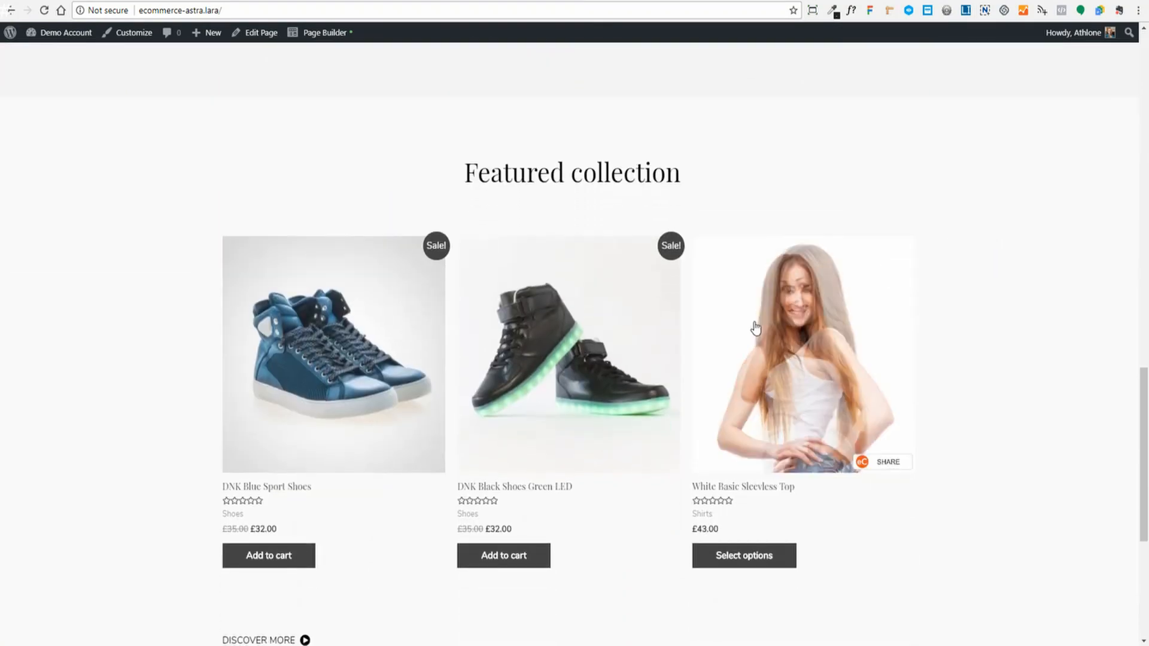
scroll(316, 360, down, 3)
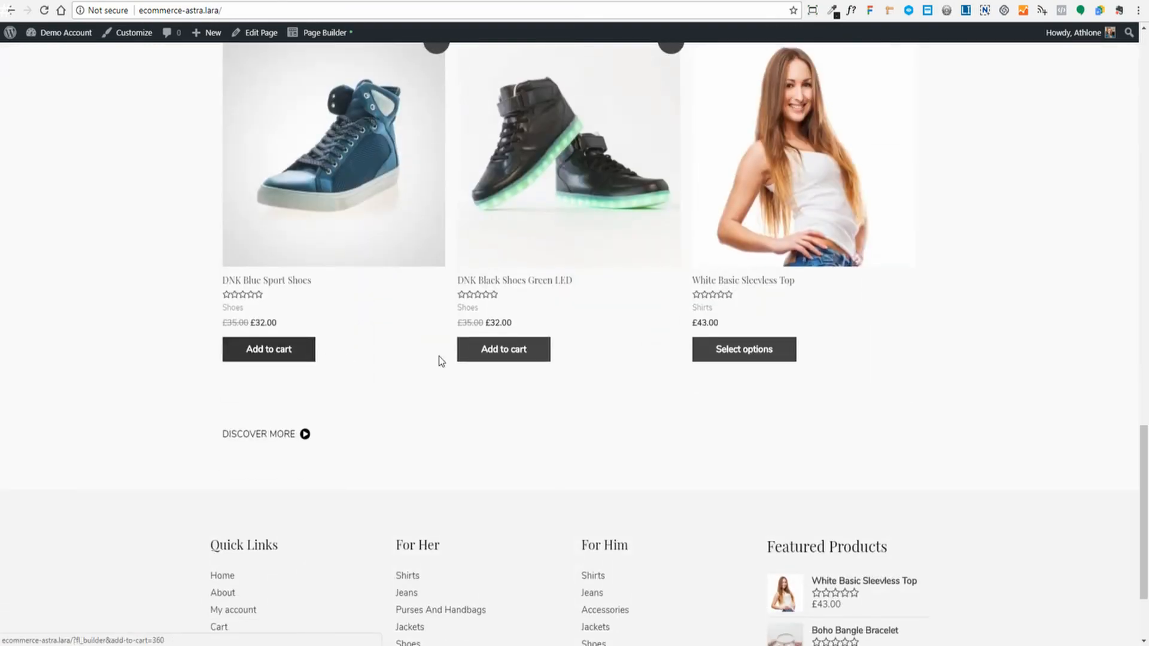
scroll(680, 333, down, 2)
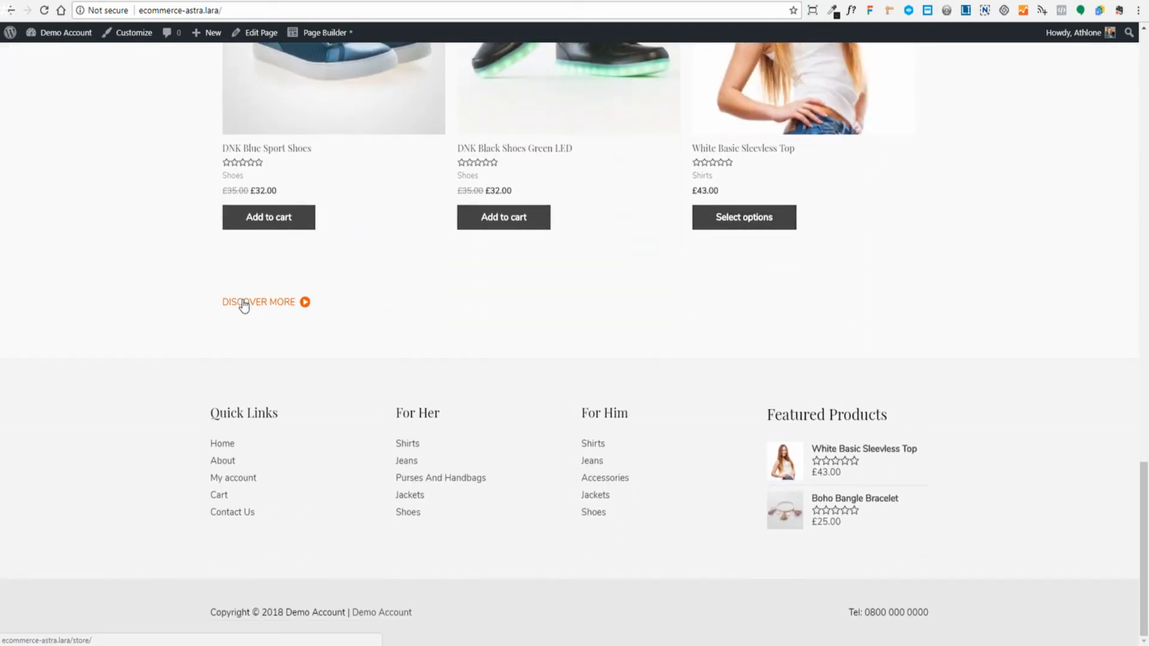
scroll(954, 323, up, 20)
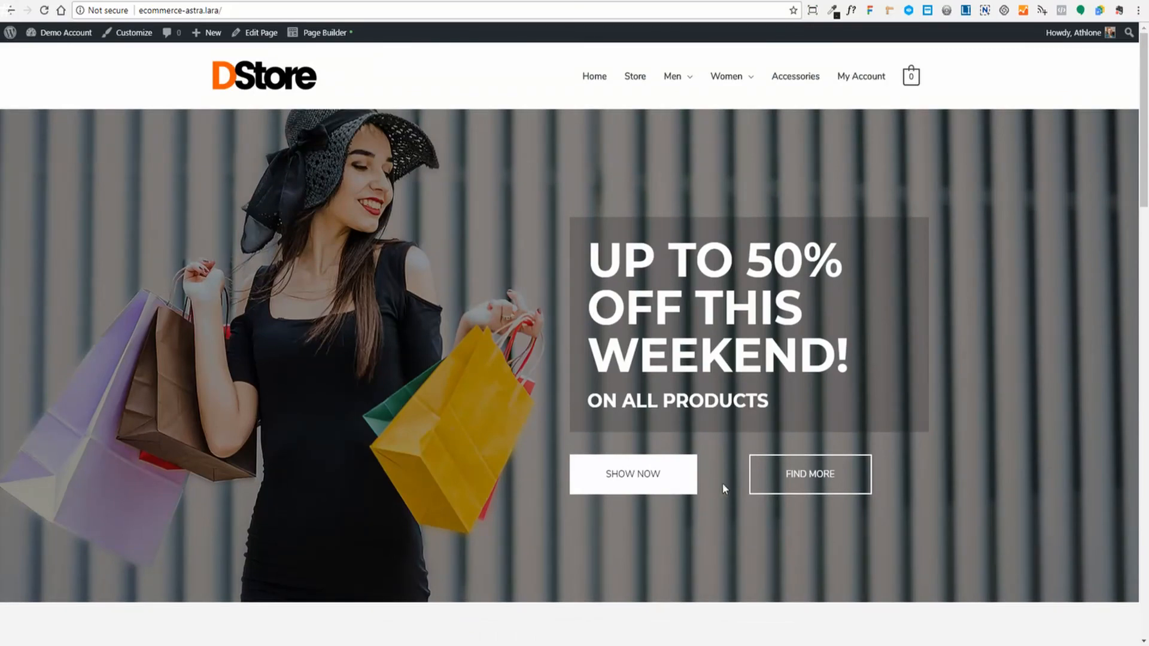
scroll(724, 483, down, 4)
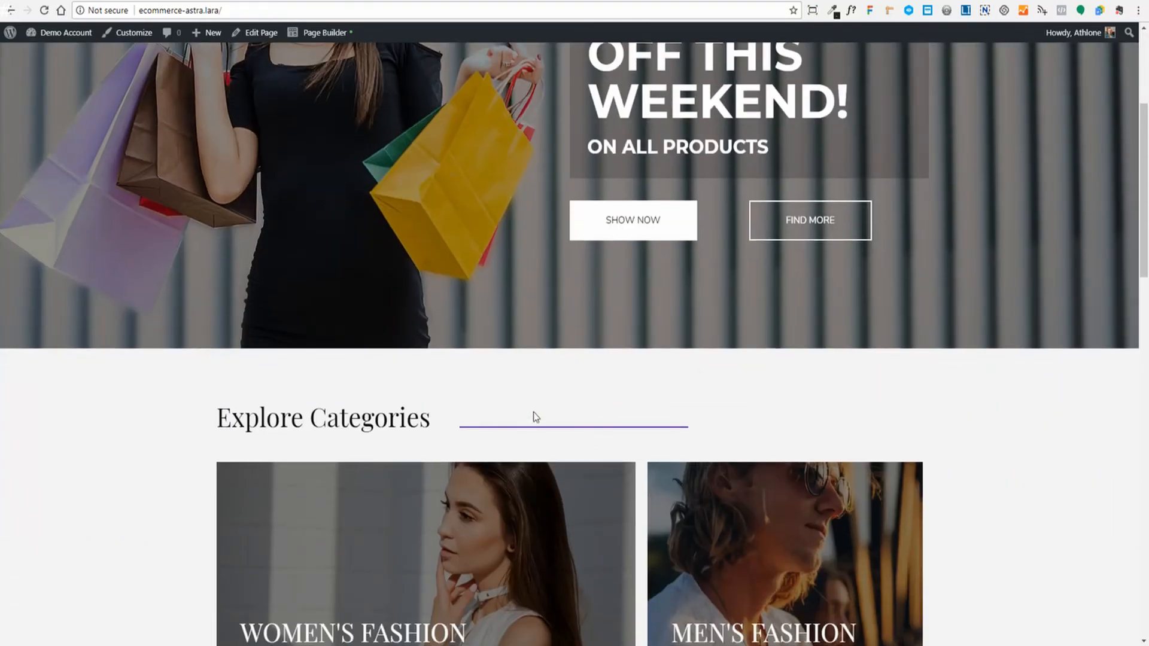
- Recolour the Explore Categories separator with the orange #ff5900 preset and publish the home page
click(316, 32)
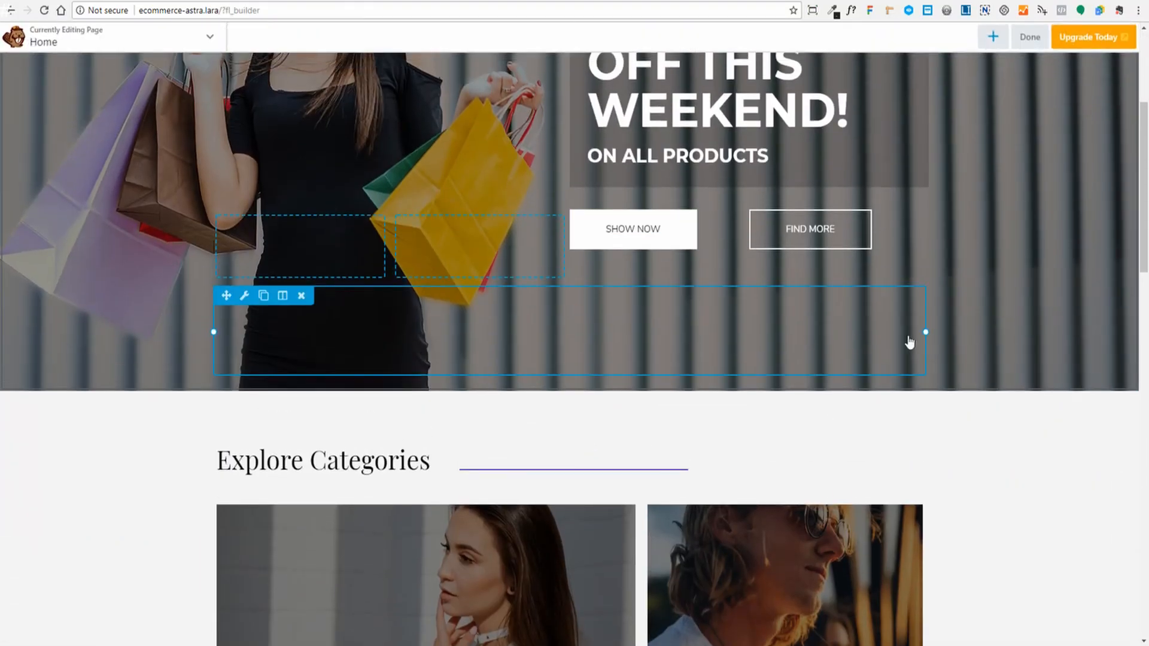
scroll(675, 285, down, 4)
click(597, 251)
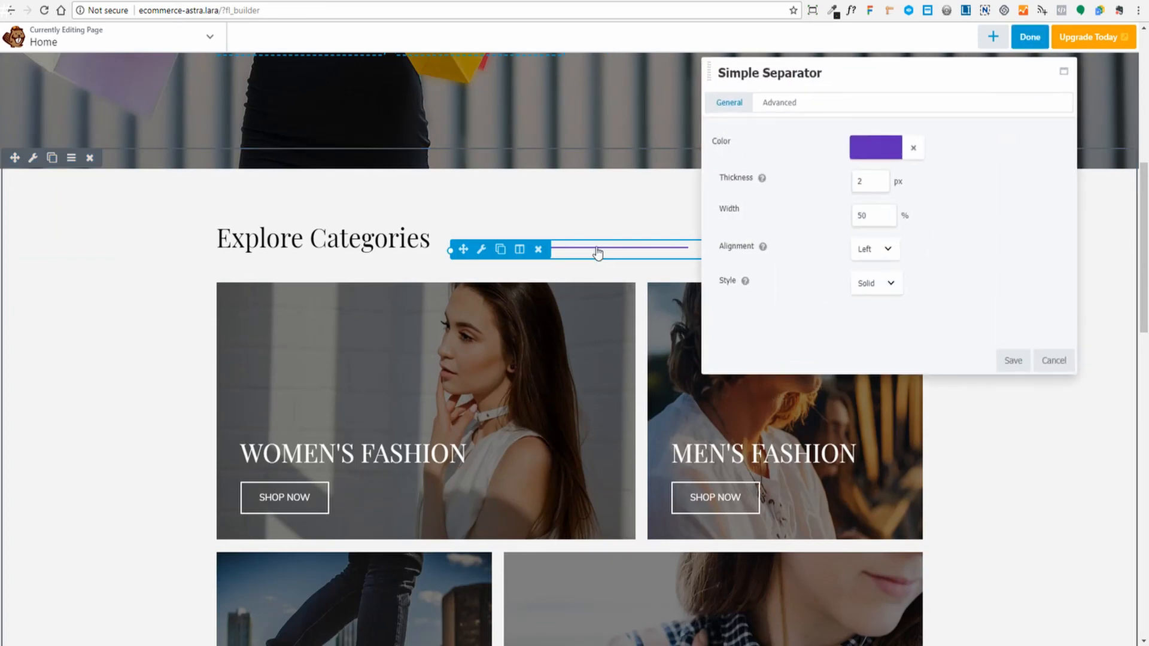
click(876, 148)
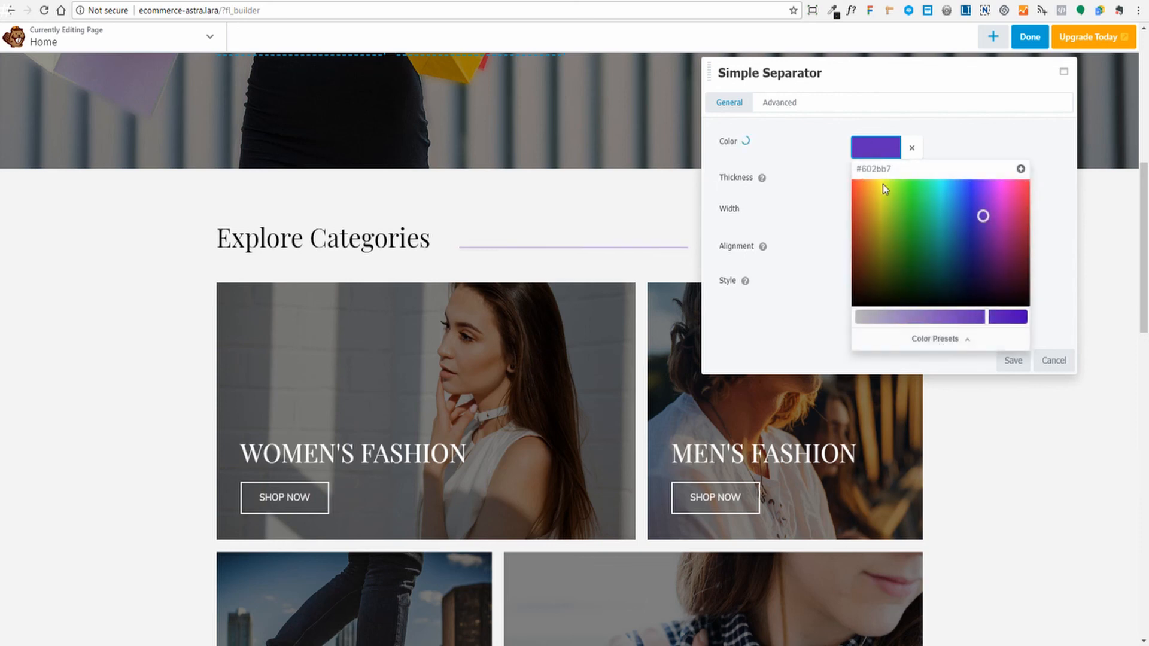
click(935, 340)
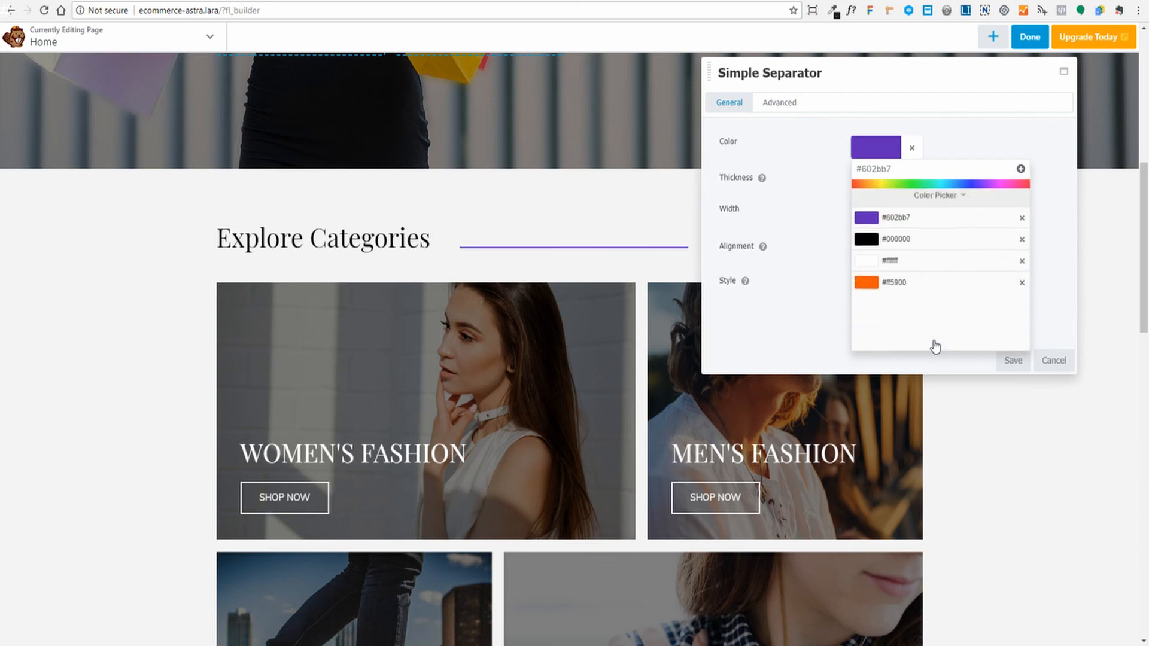
click(934, 256)
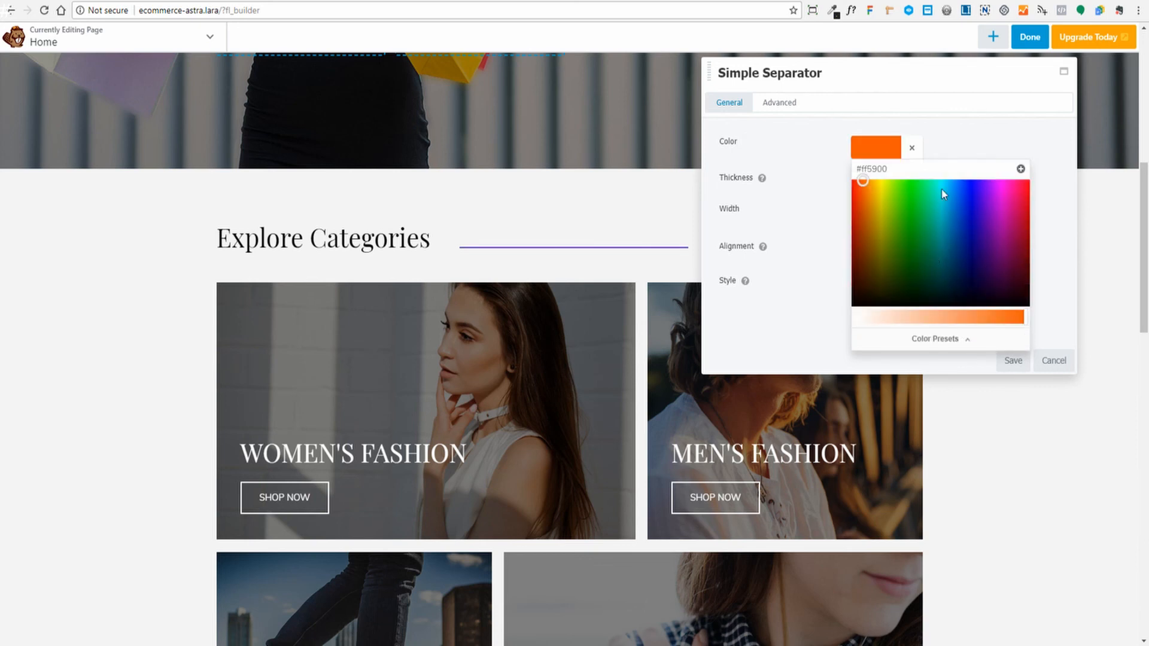
click(964, 137)
click(1015, 361)
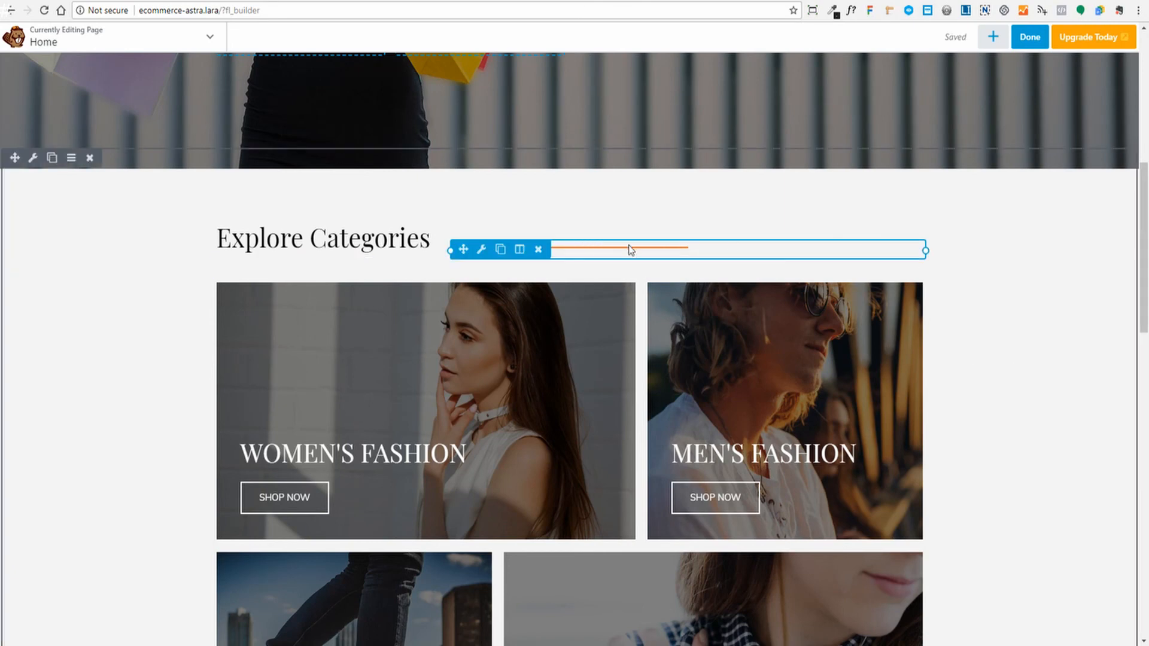
click(1028, 38)
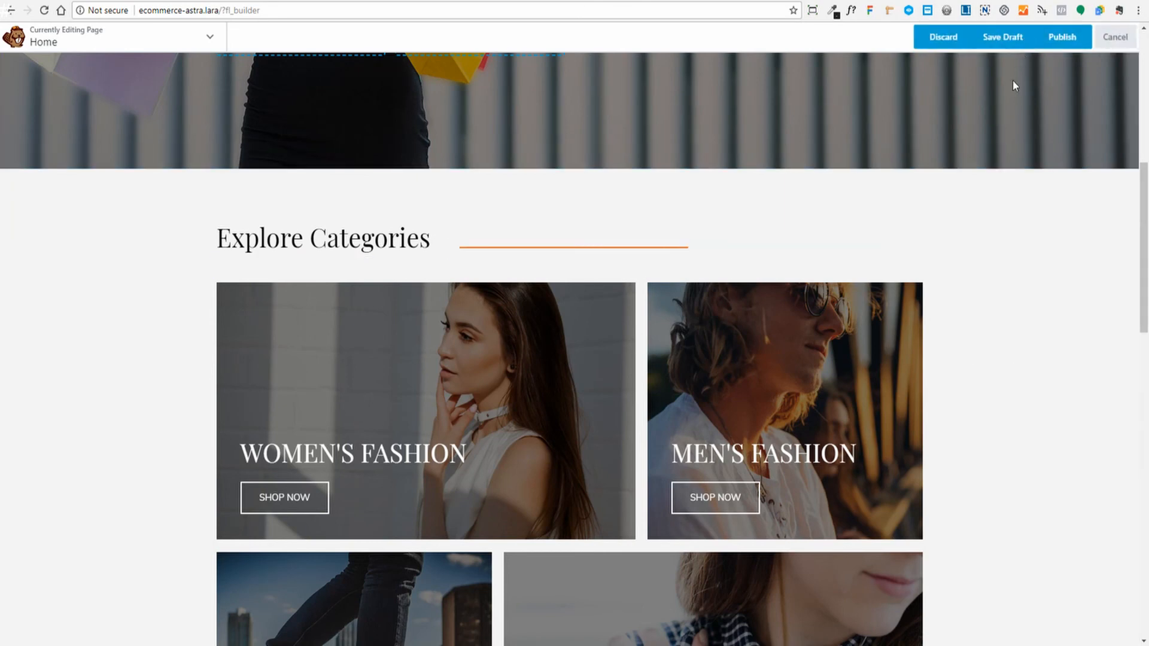
click(1059, 37)
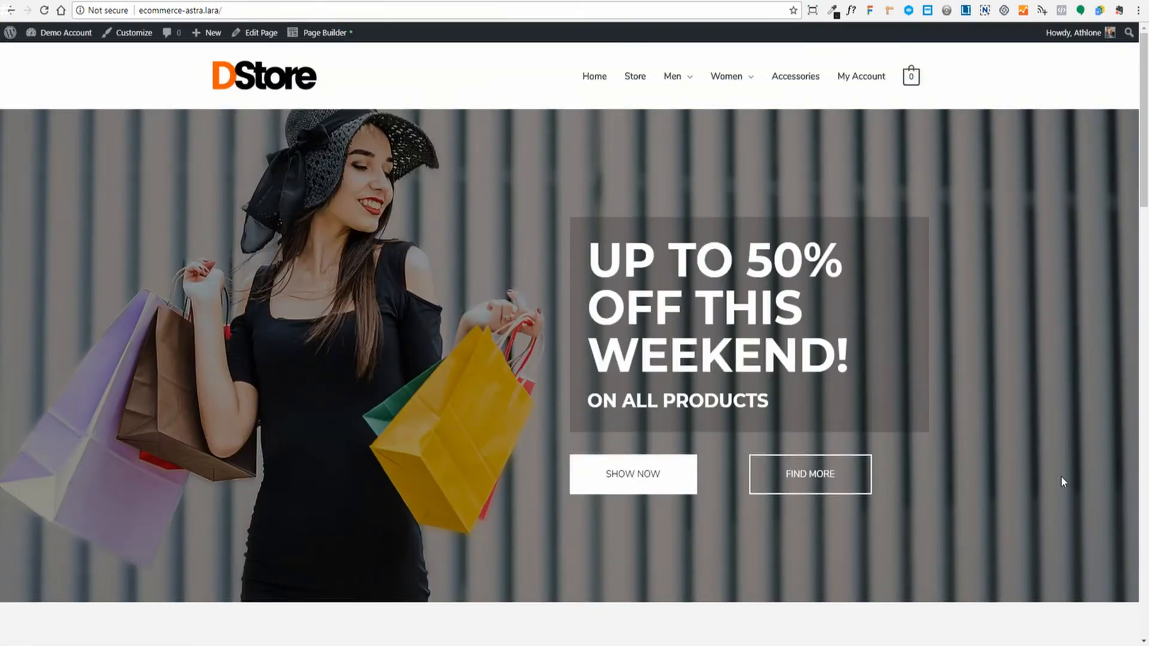
- Scroll through the live home page to confirm the orange Explore Categories separator
scroll(1061, 476, down, 20)
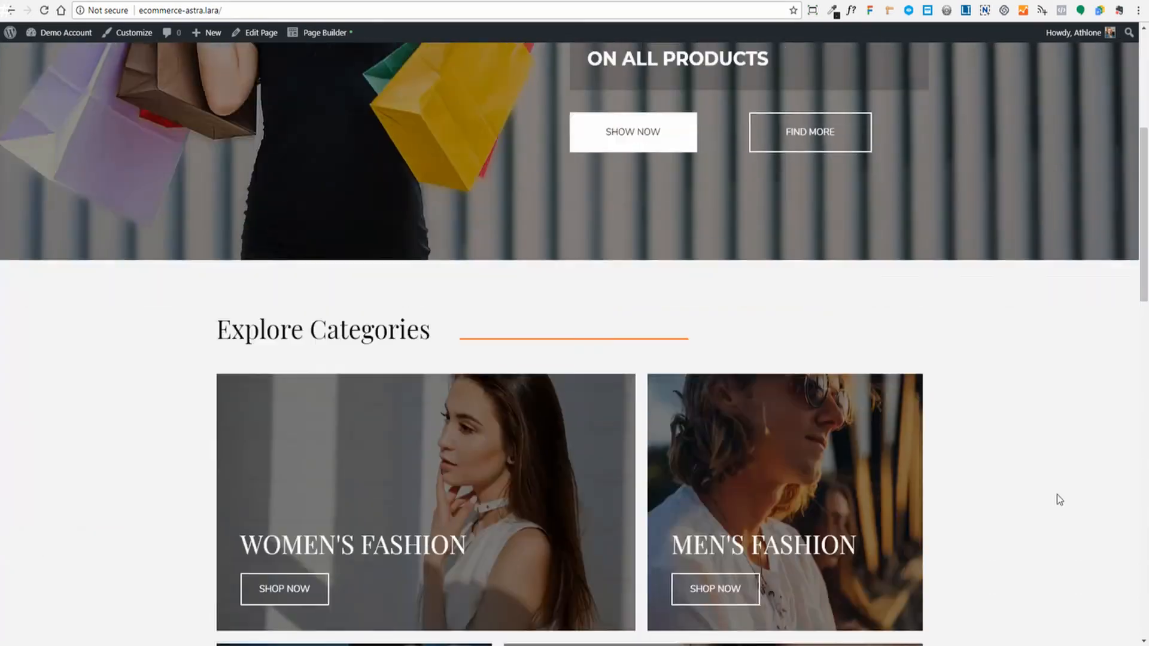
scroll(1061, 450, down, 3)
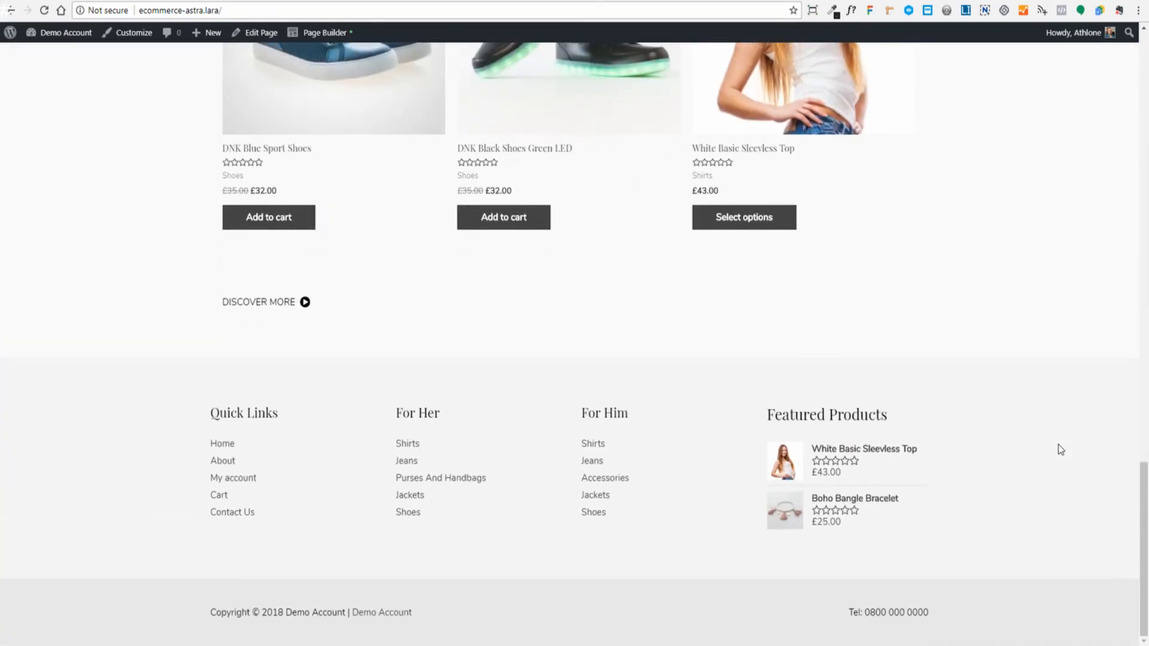
scroll(1061, 451, up, 20)
scroll(1062, 450, up, 5)
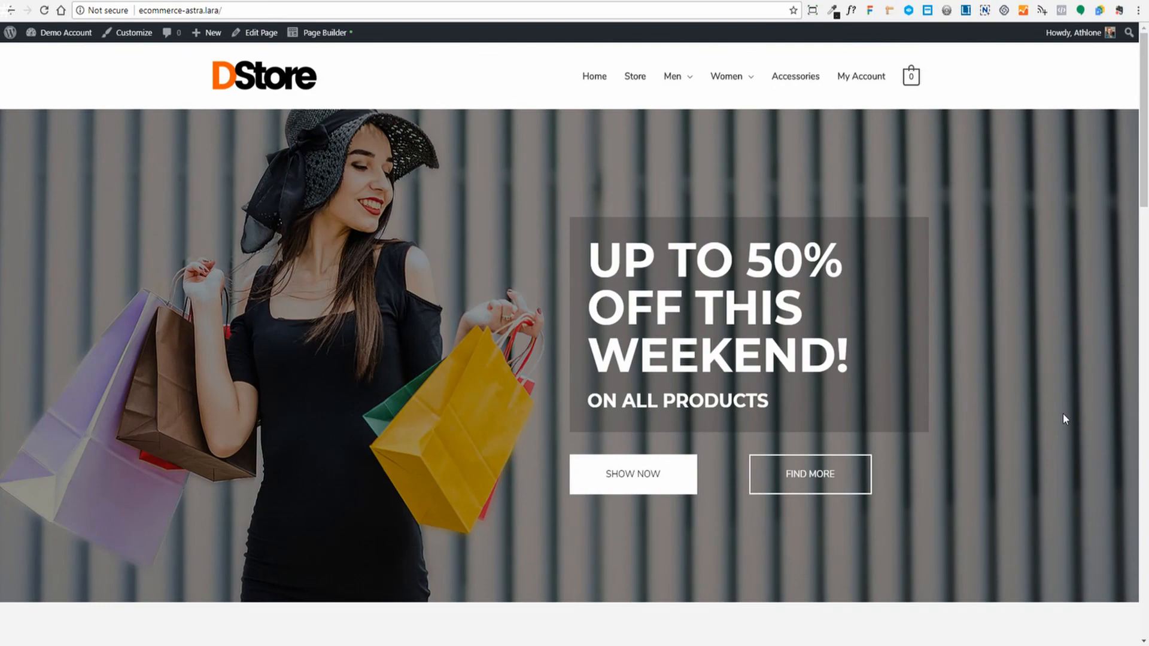
scroll(1065, 417, up, 3)
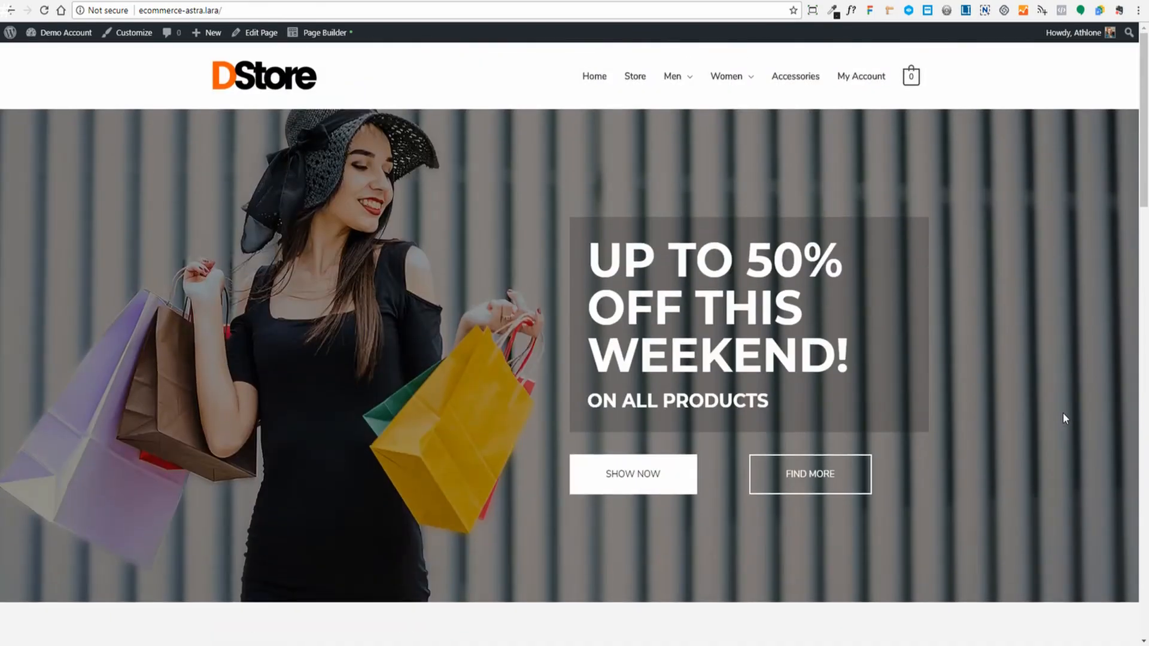